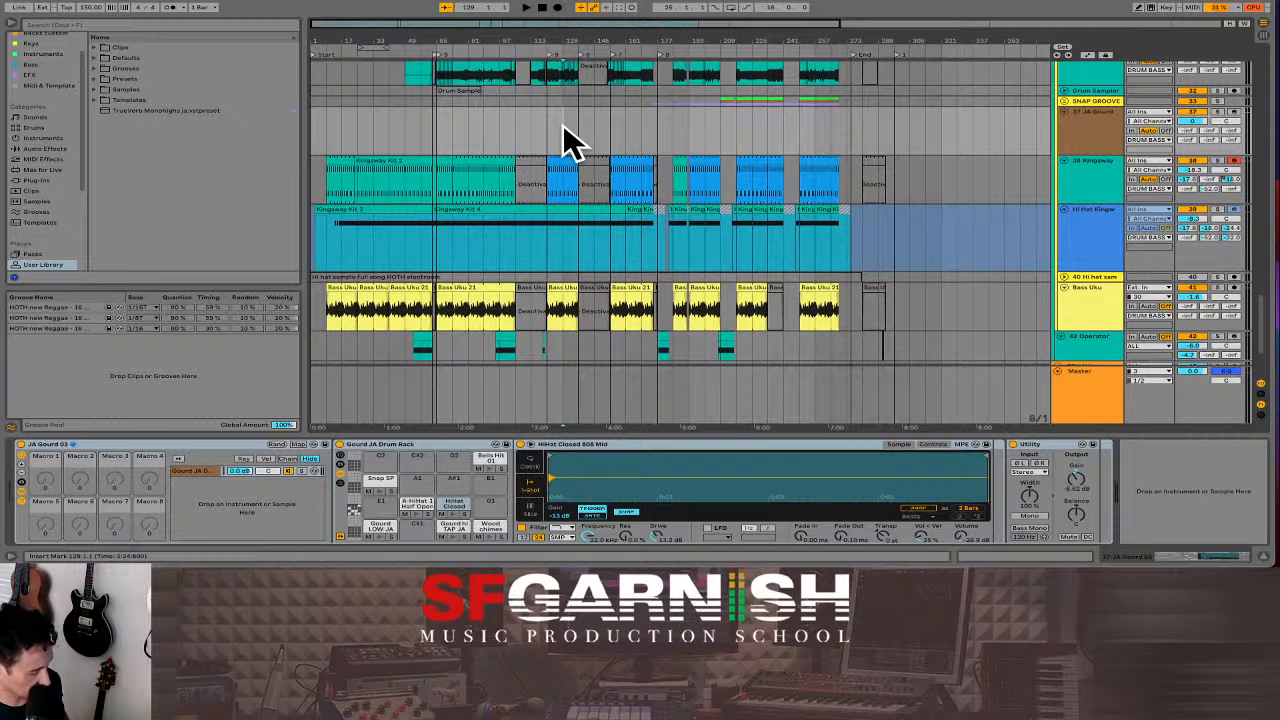
- Look at the first four Master track scenes in Session View and return to the Arrangement View
key("Tab")
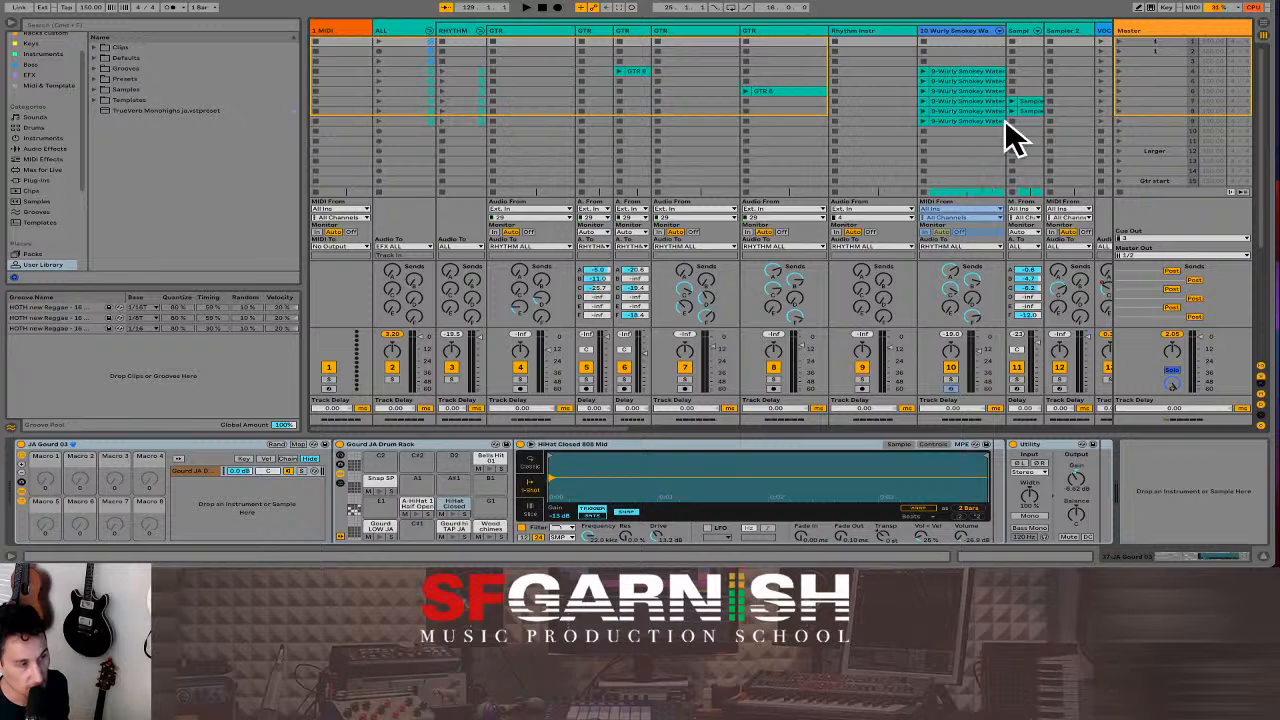
left_click(1146, 42)
left_click(1148, 51)
left_click(1149, 58)
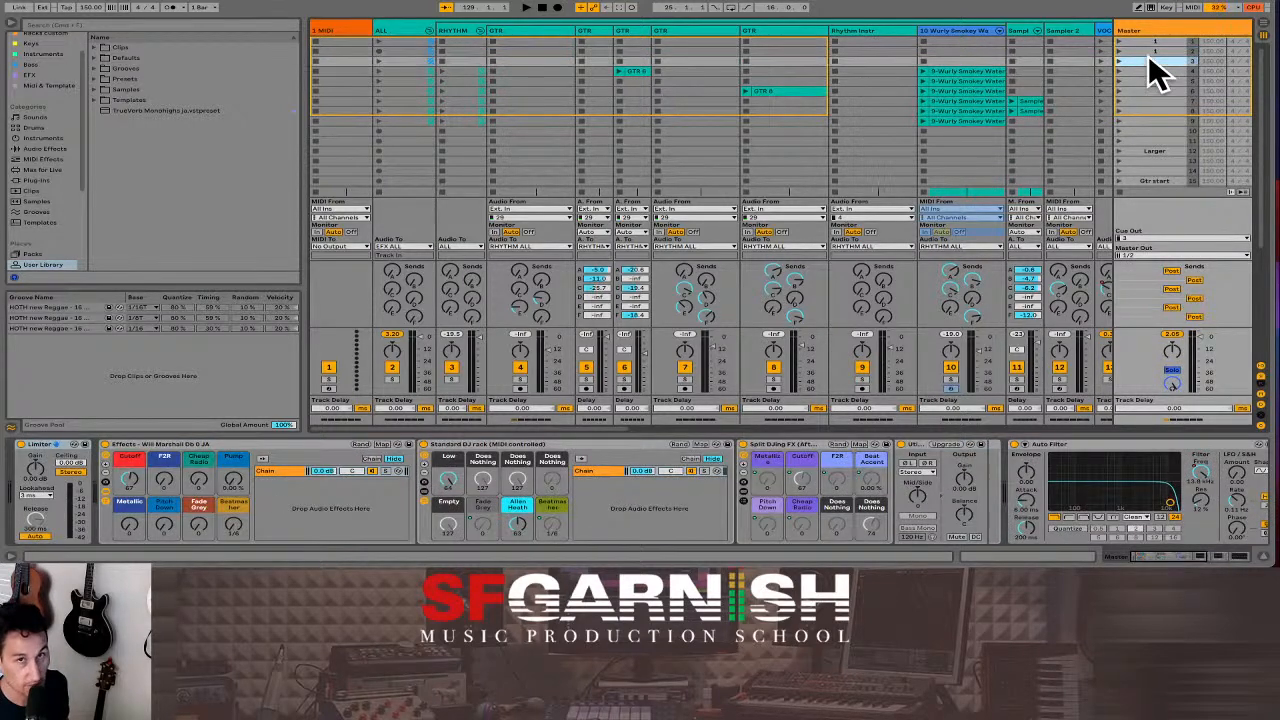
left_click(1148, 70)
key("Tab")
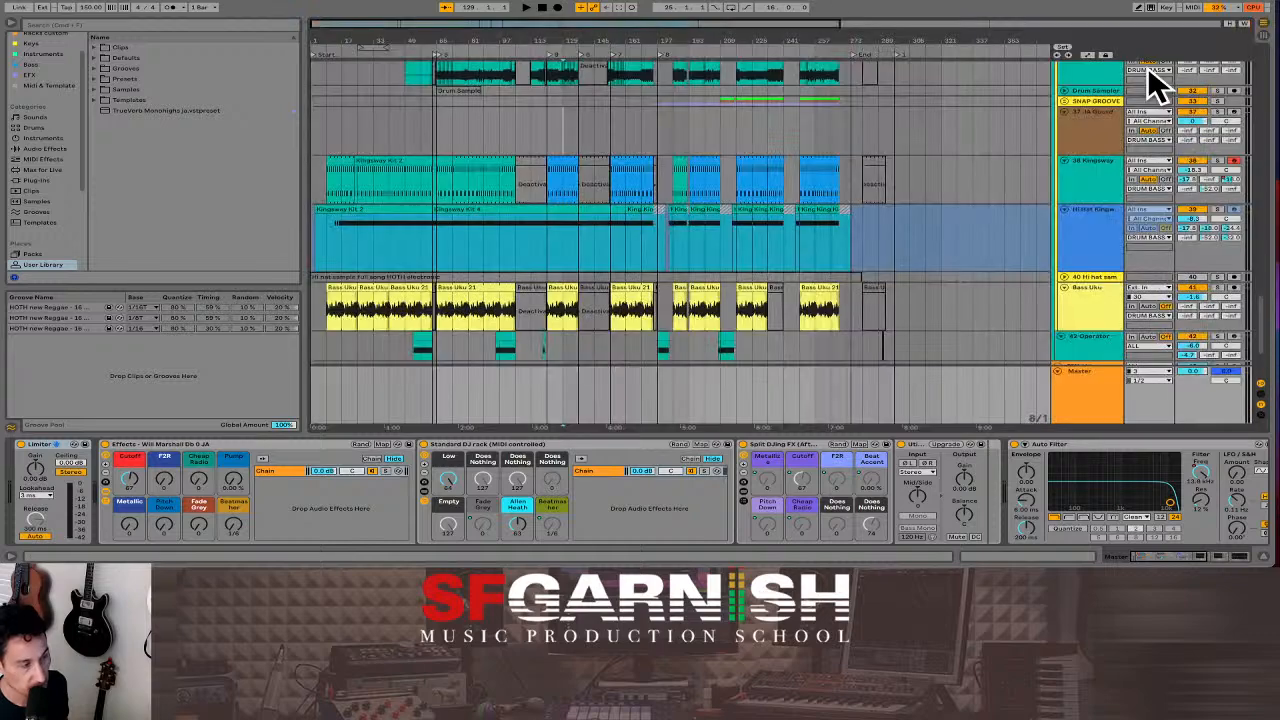
- Hide the browser and look over the guitar, Wurly and sampler tracks in the arrangement
left_click(10, 26)
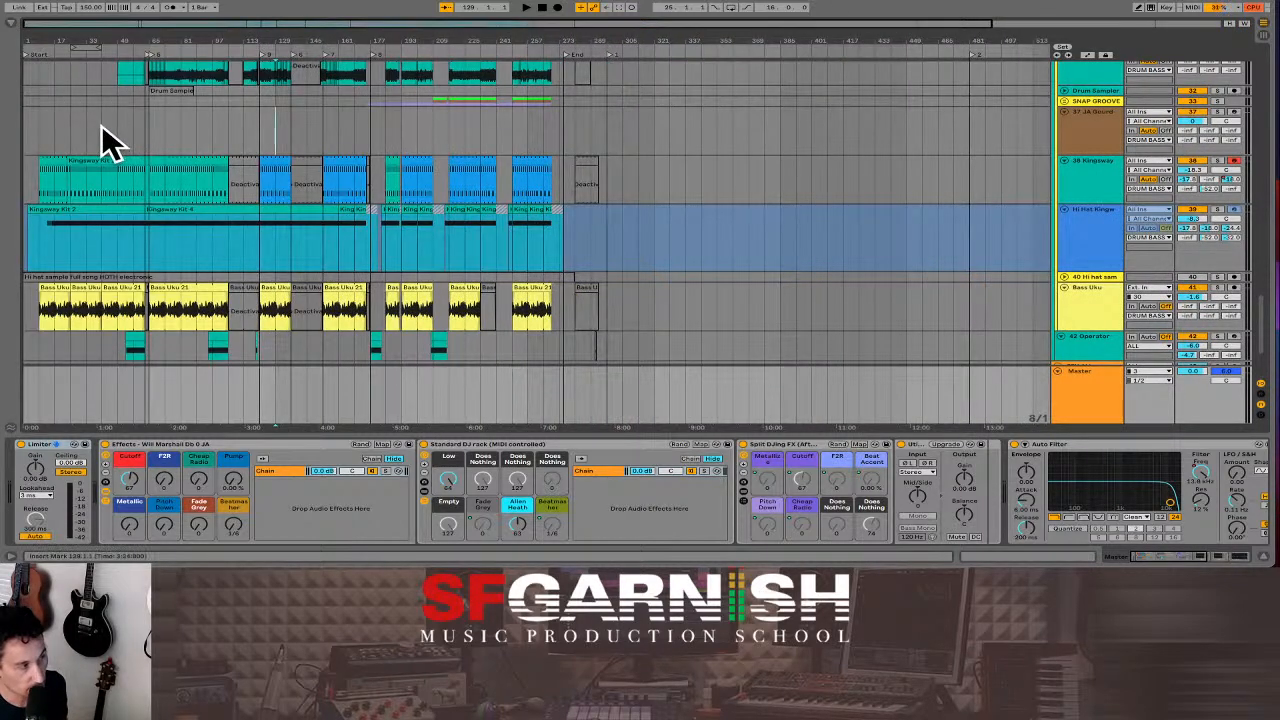
scroll(103, 137, "up", 12)
scroll(103, 137, "up", 12)
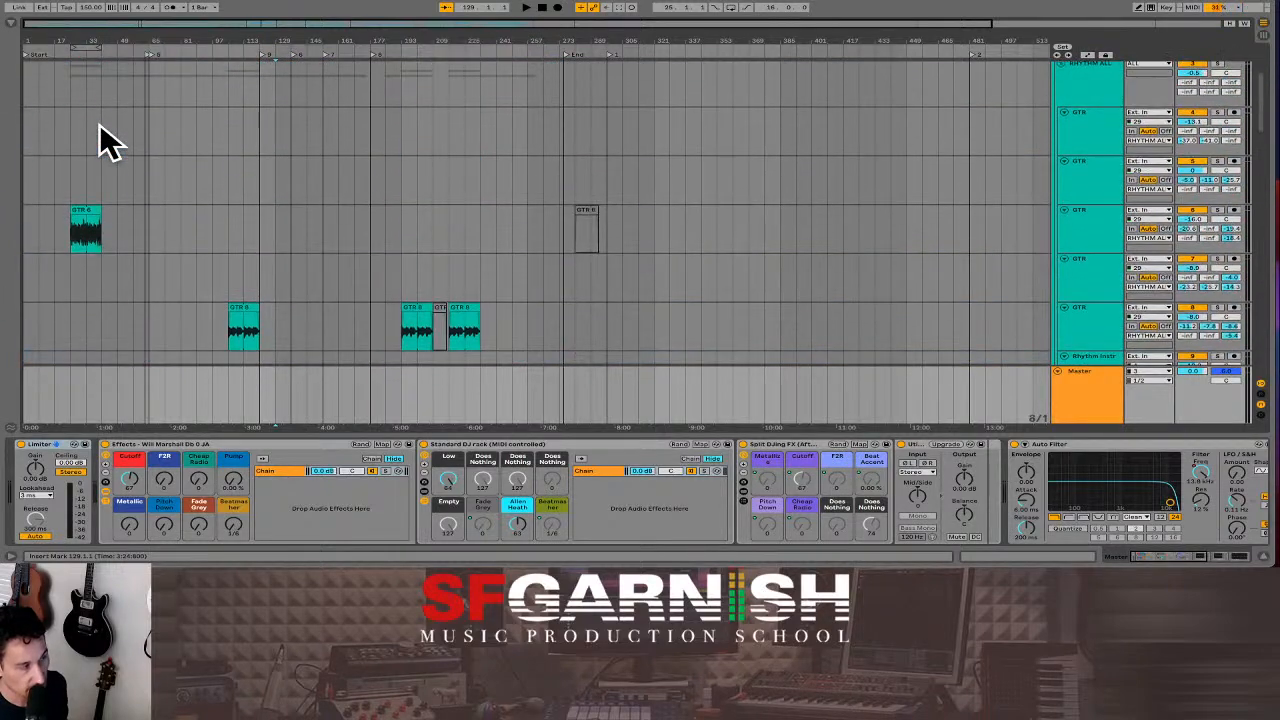
scroll(100, 137, "down", 5)
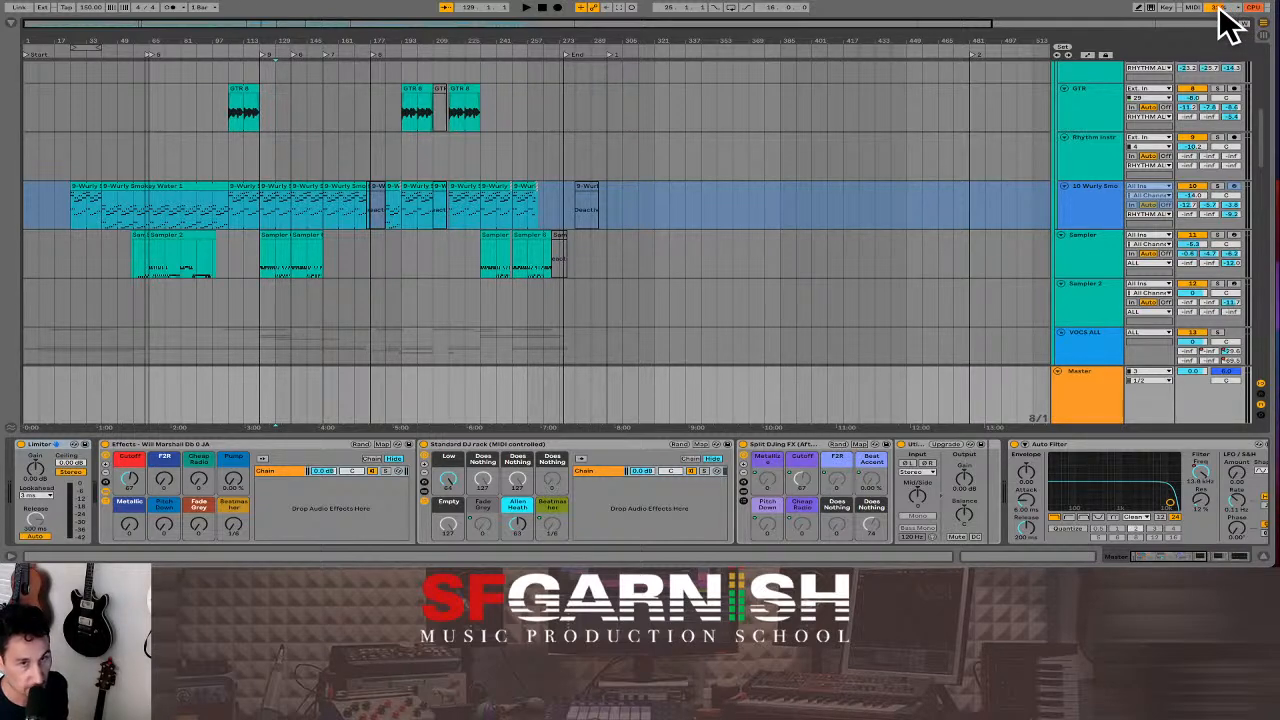
left_click(708, 203)
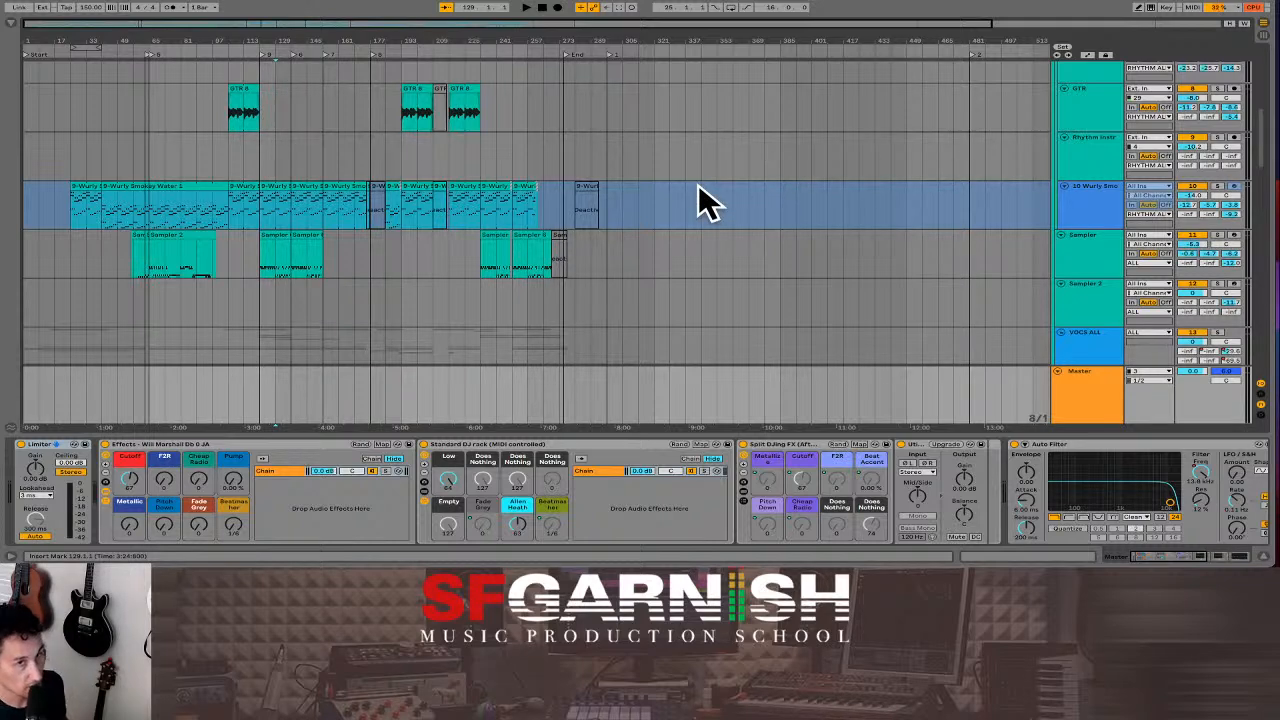
- Quit the Messages app while staying in the Live project
key("super+Tab")
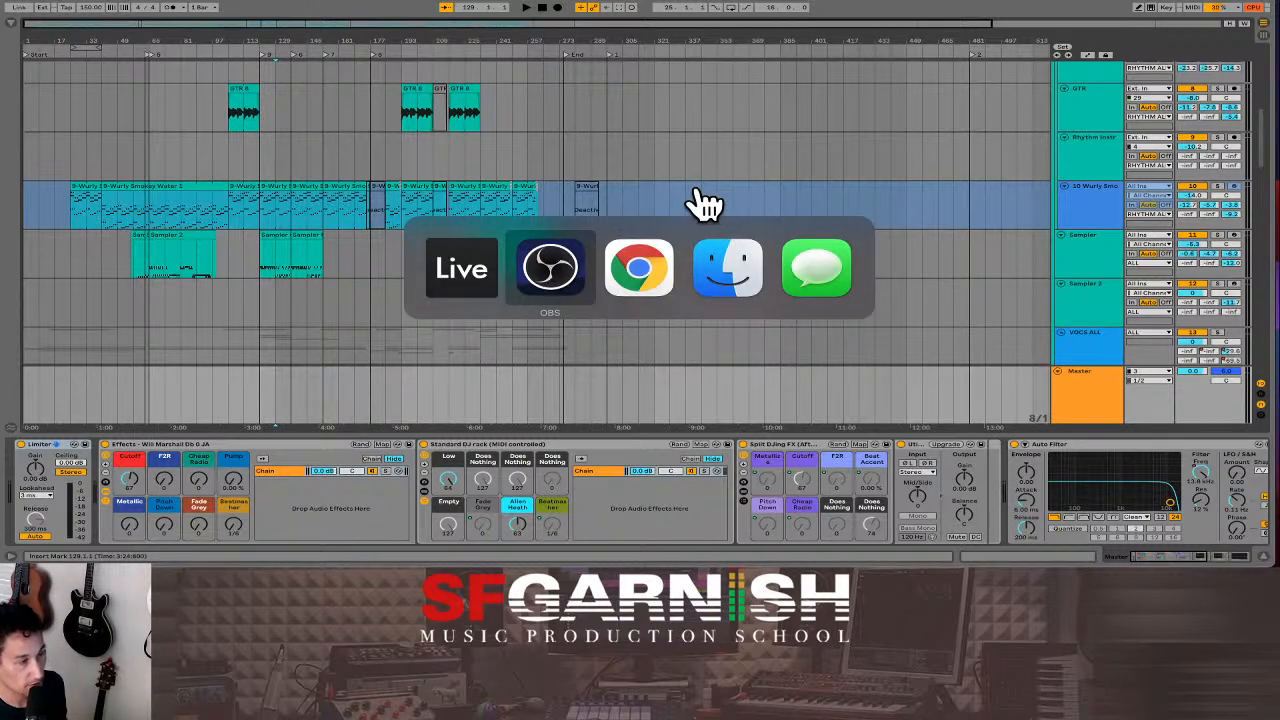
key("super+Tab")
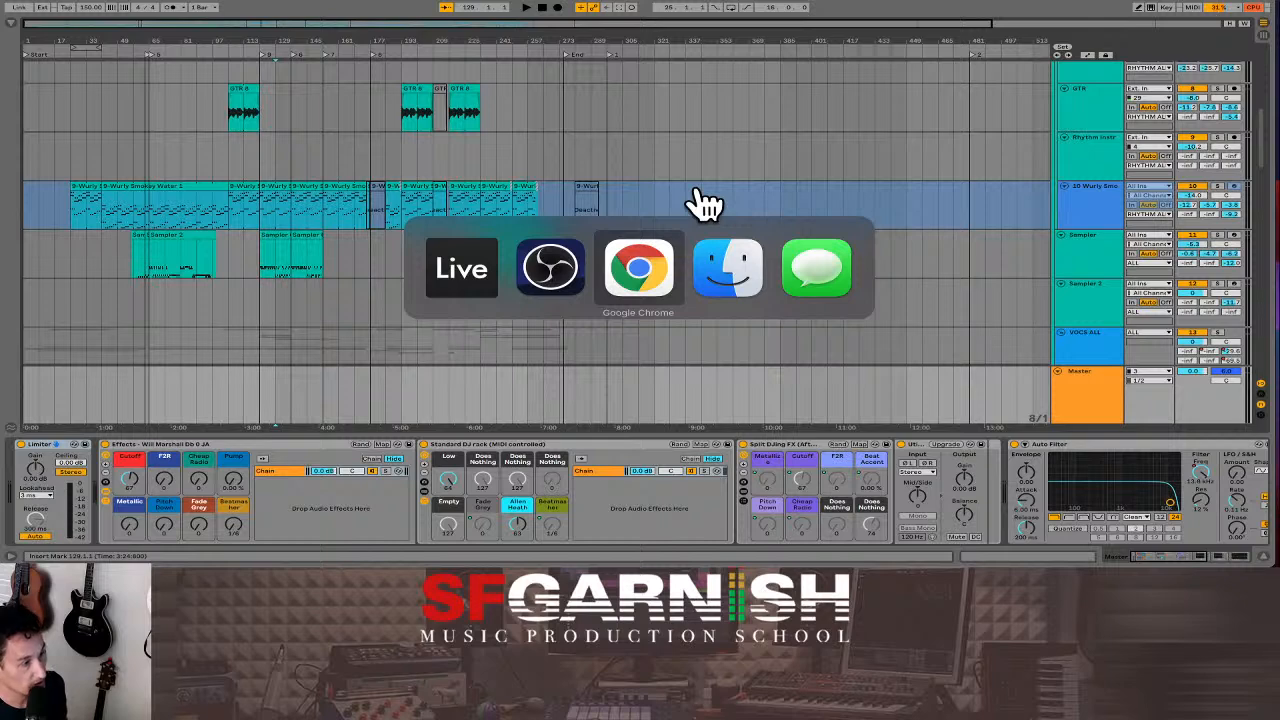
key("super+Tab")
key("super+Tab")
key("super+q")
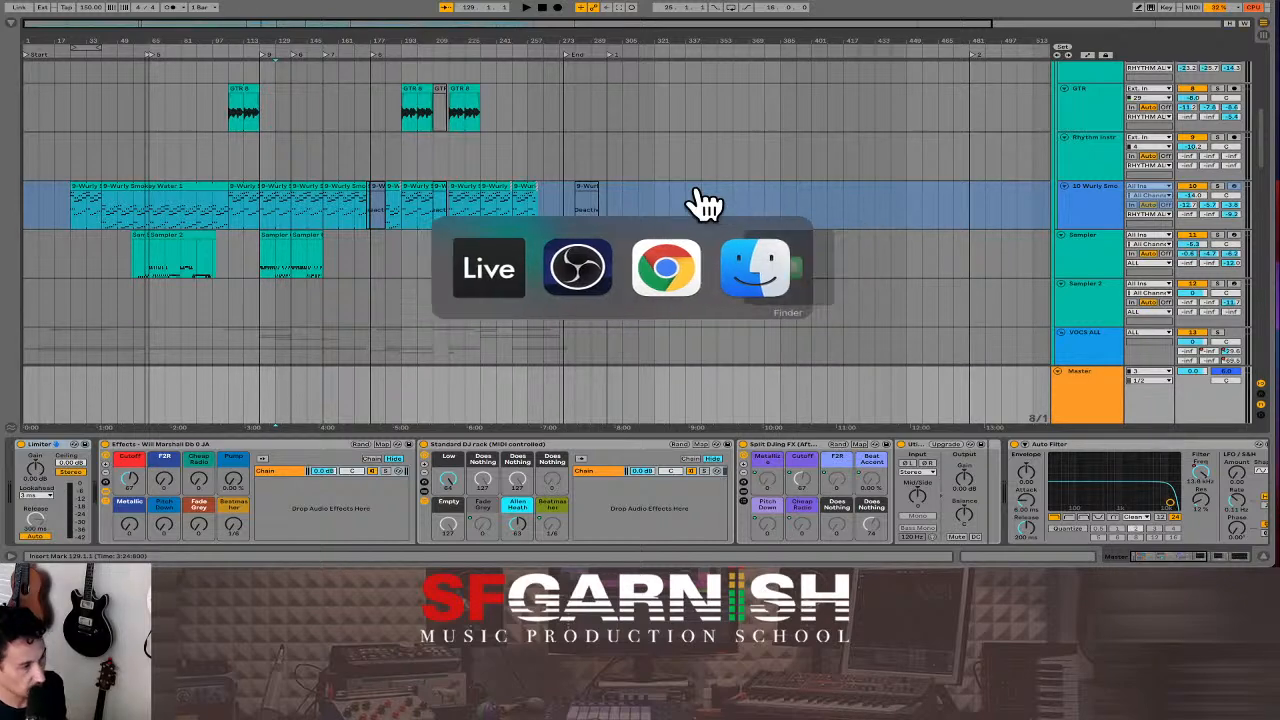
key("super+Tab")
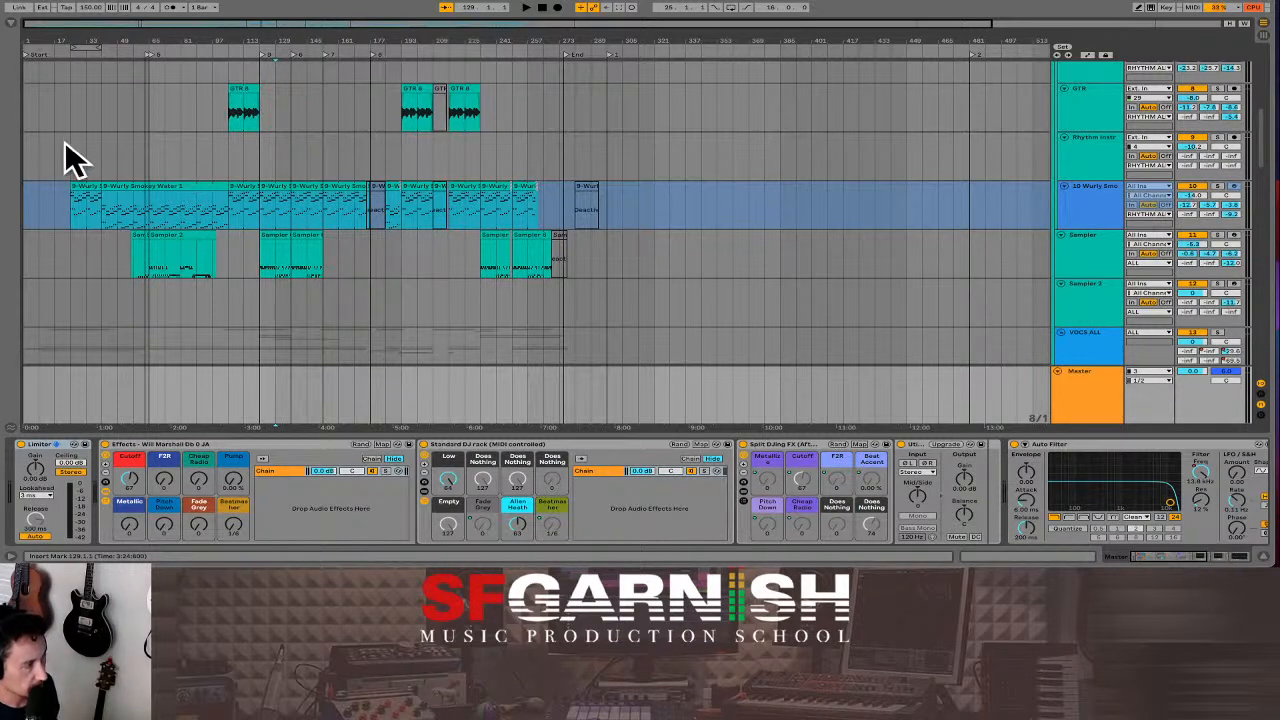
- Play the song from bar 1 of the arrangement and stop playback
left_click(30, 165)
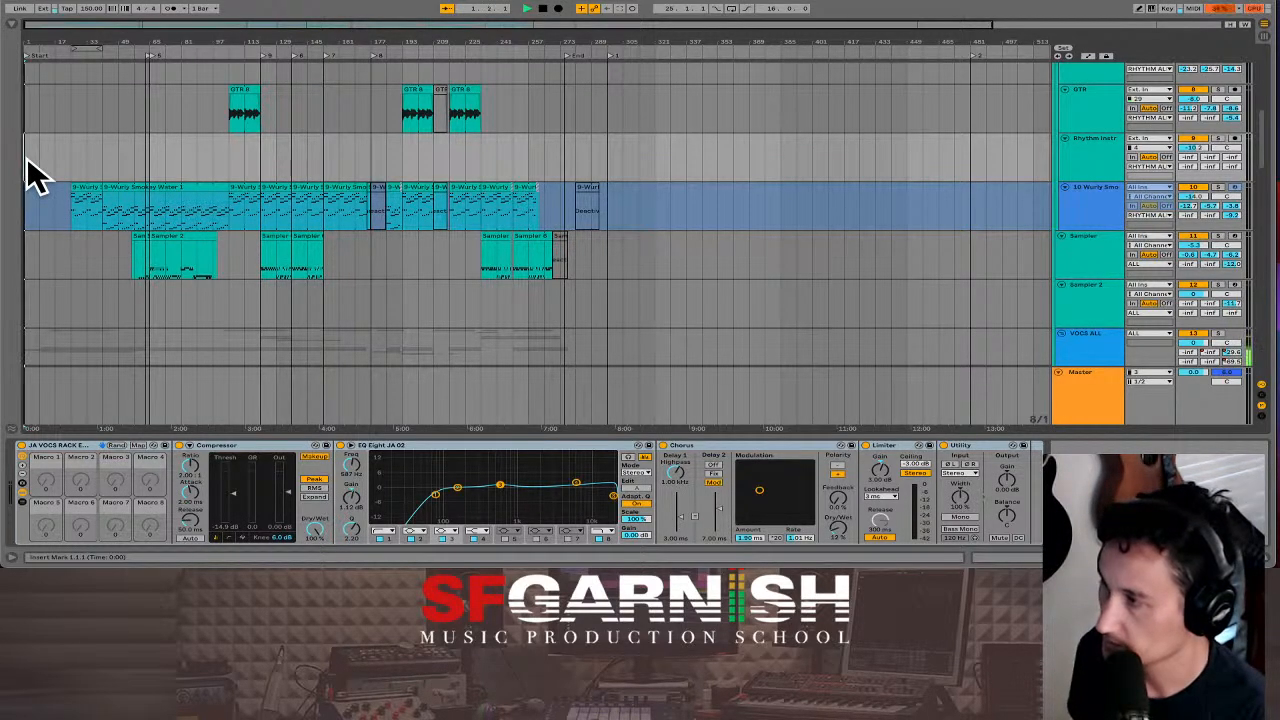
key("space")
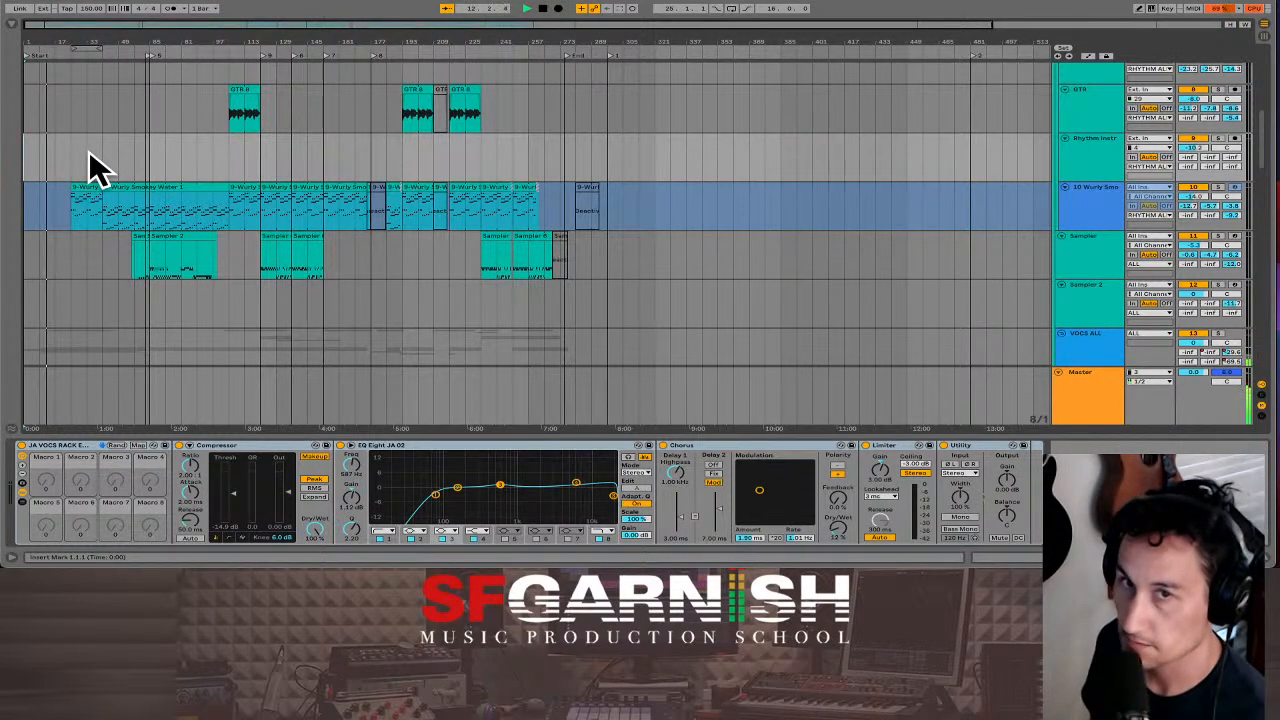
scroll(122, 160, "up", 5)
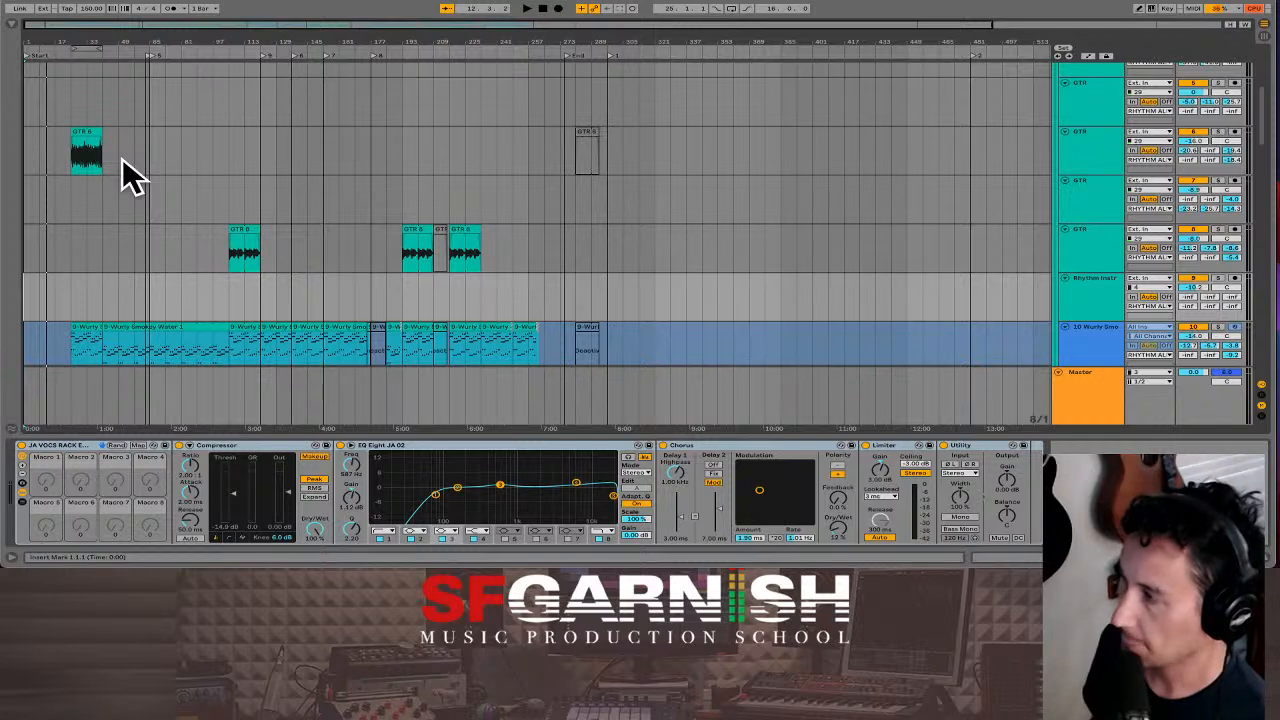
- Set the audio buffer size to 1024 samples in the preferences and close them
key("super+comma")
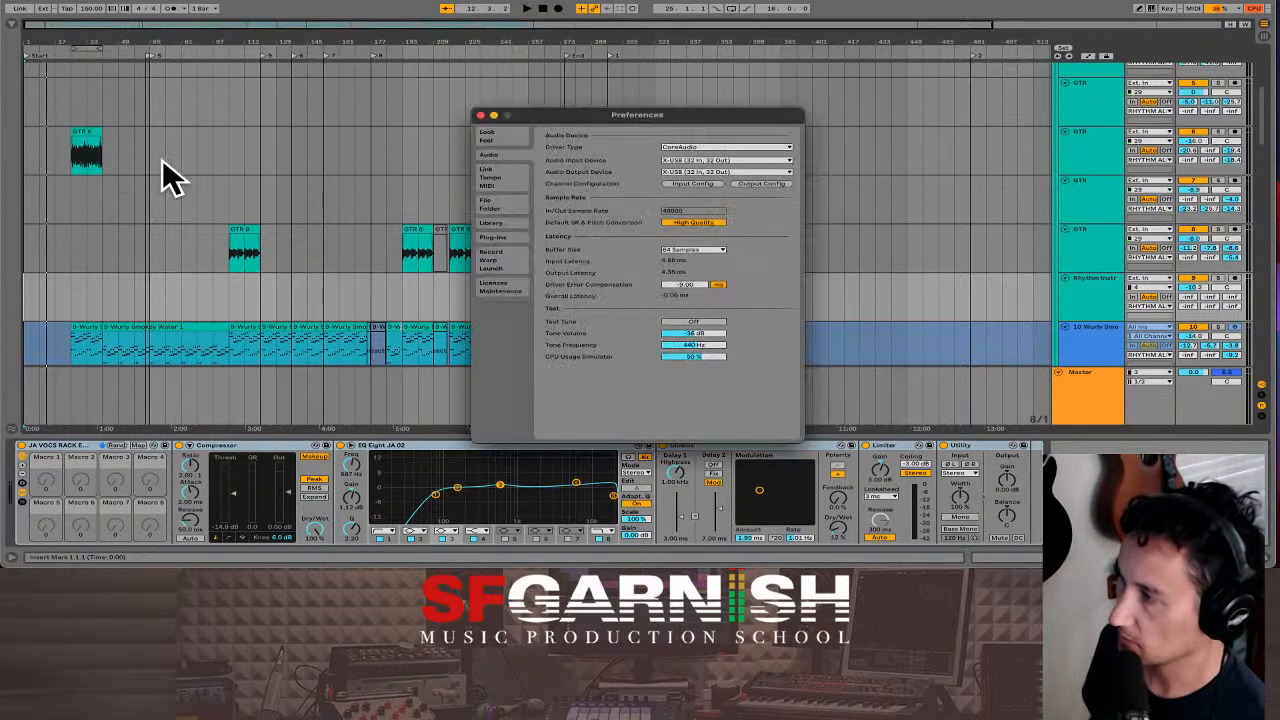
left_click(720, 251)
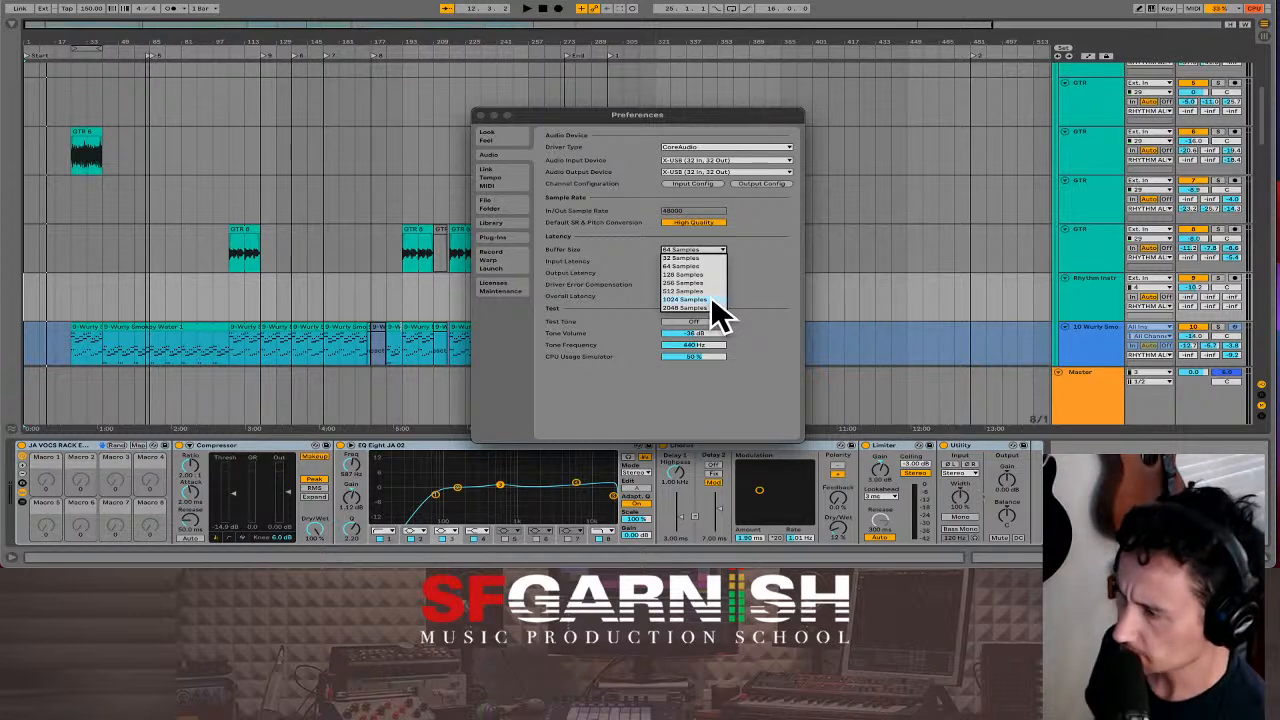
left_click(710, 299)
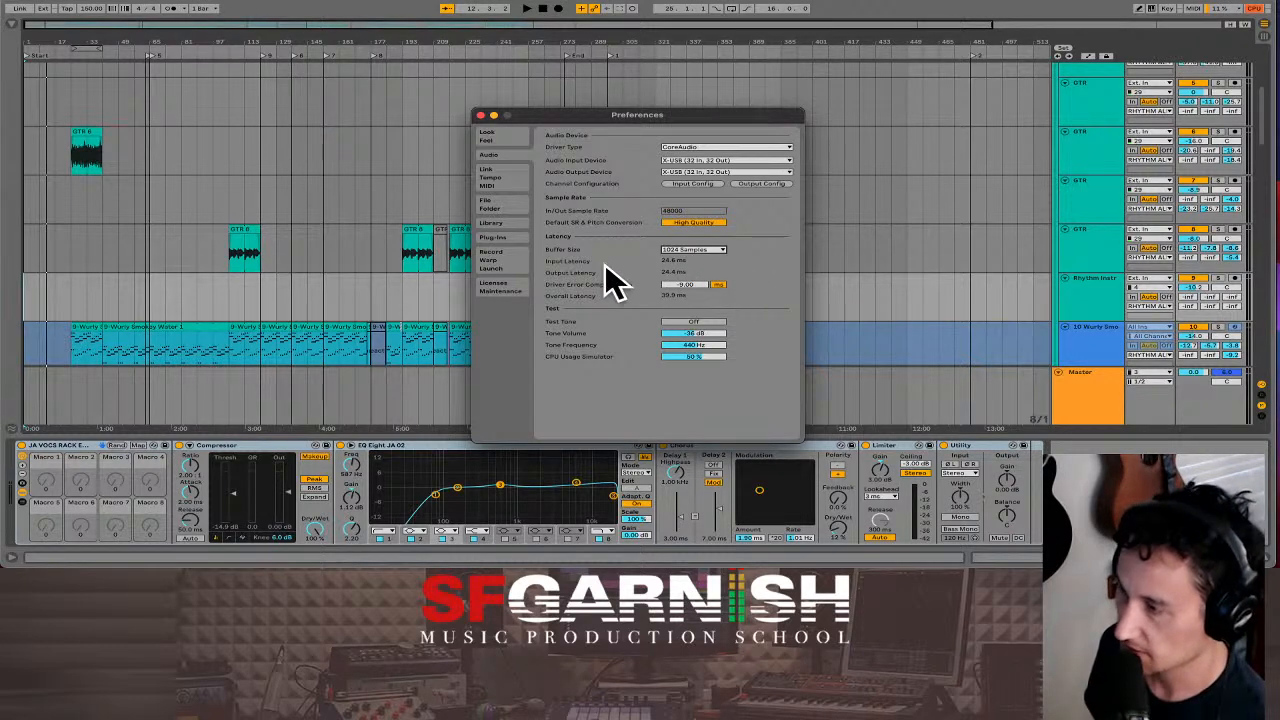
left_click(482, 116)
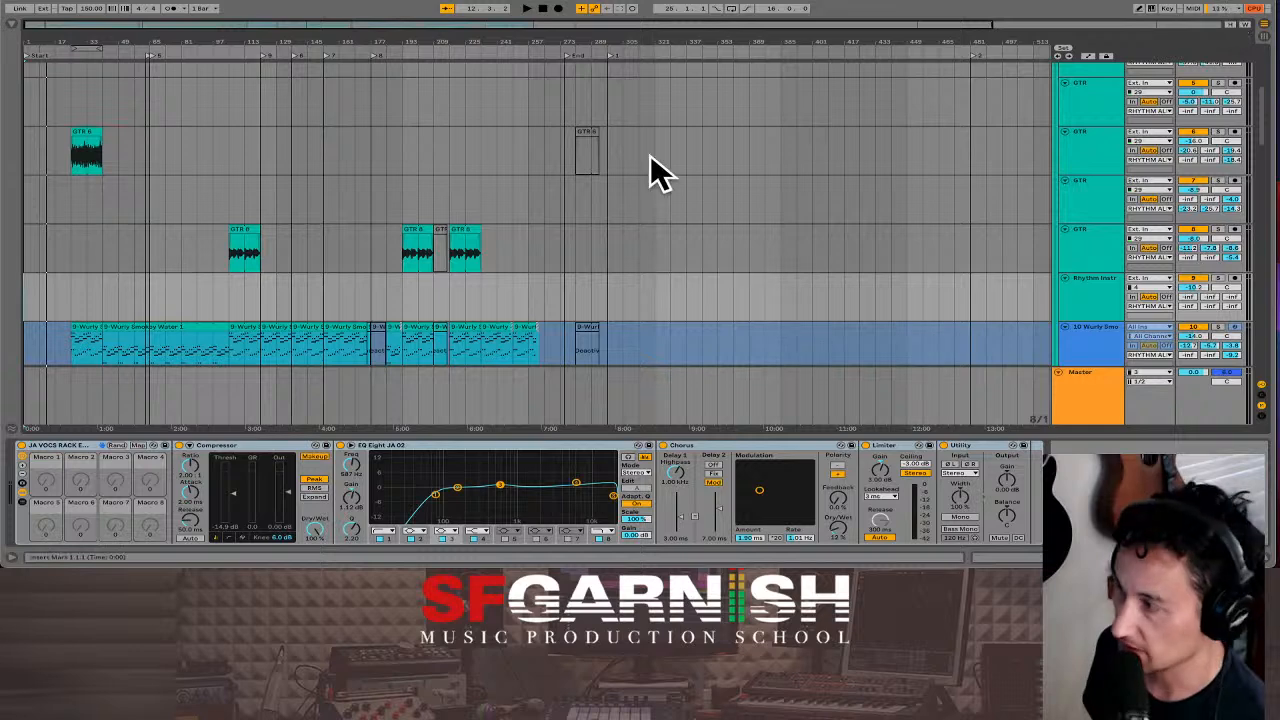
- Play the song from bar 9 while reviewing the rhythm, vocal, drum and bass tracks through to the last track
left_click(44, 252)
key("space")
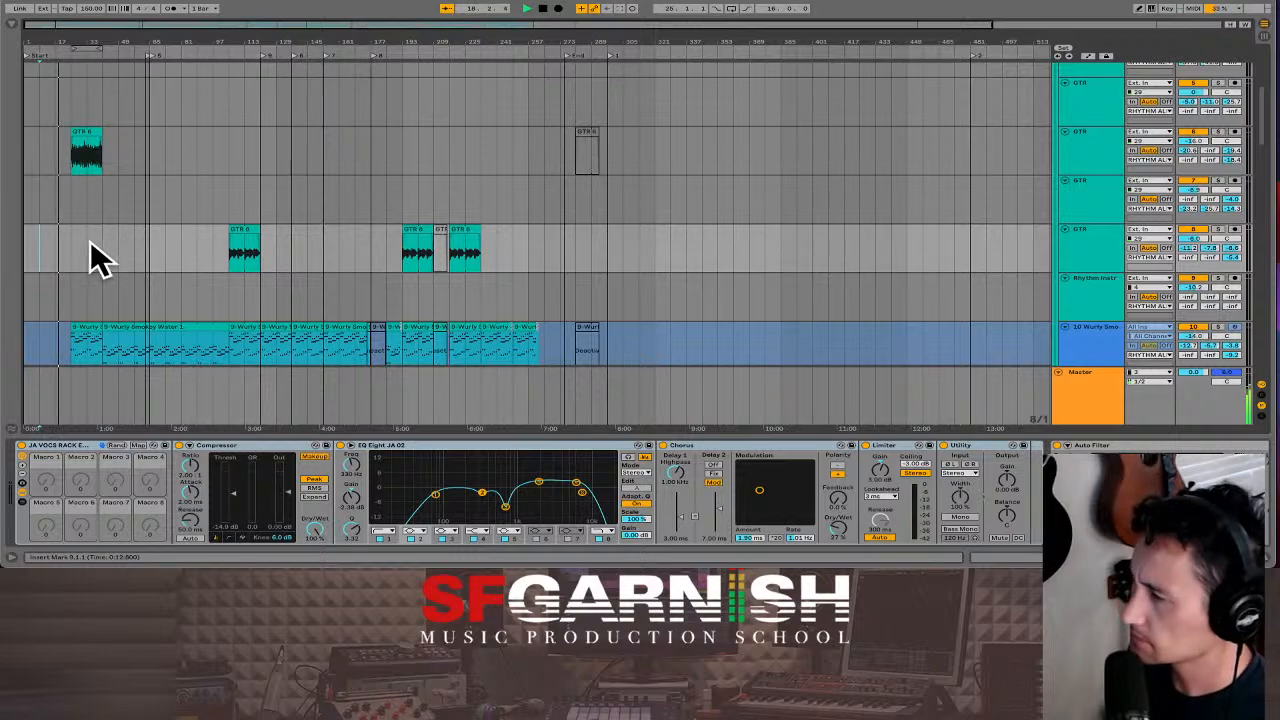
scroll(95, 258, "down", 3)
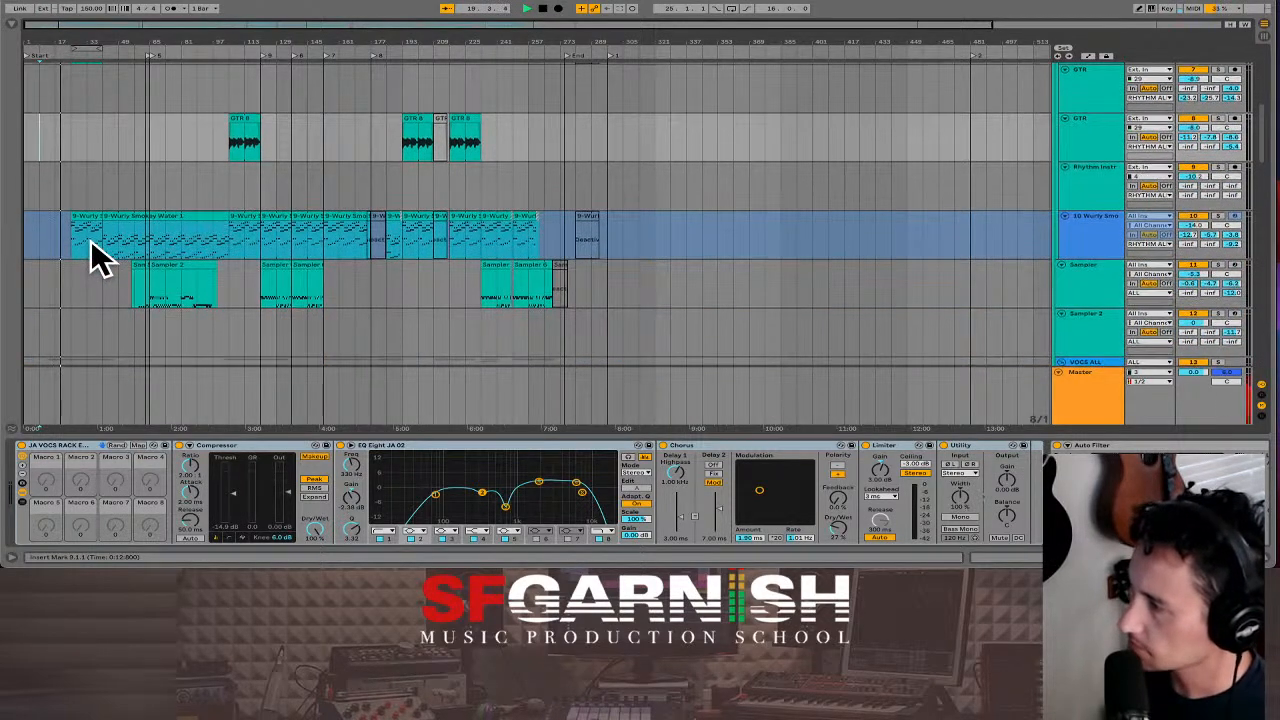
scroll(90, 240, "down", 4)
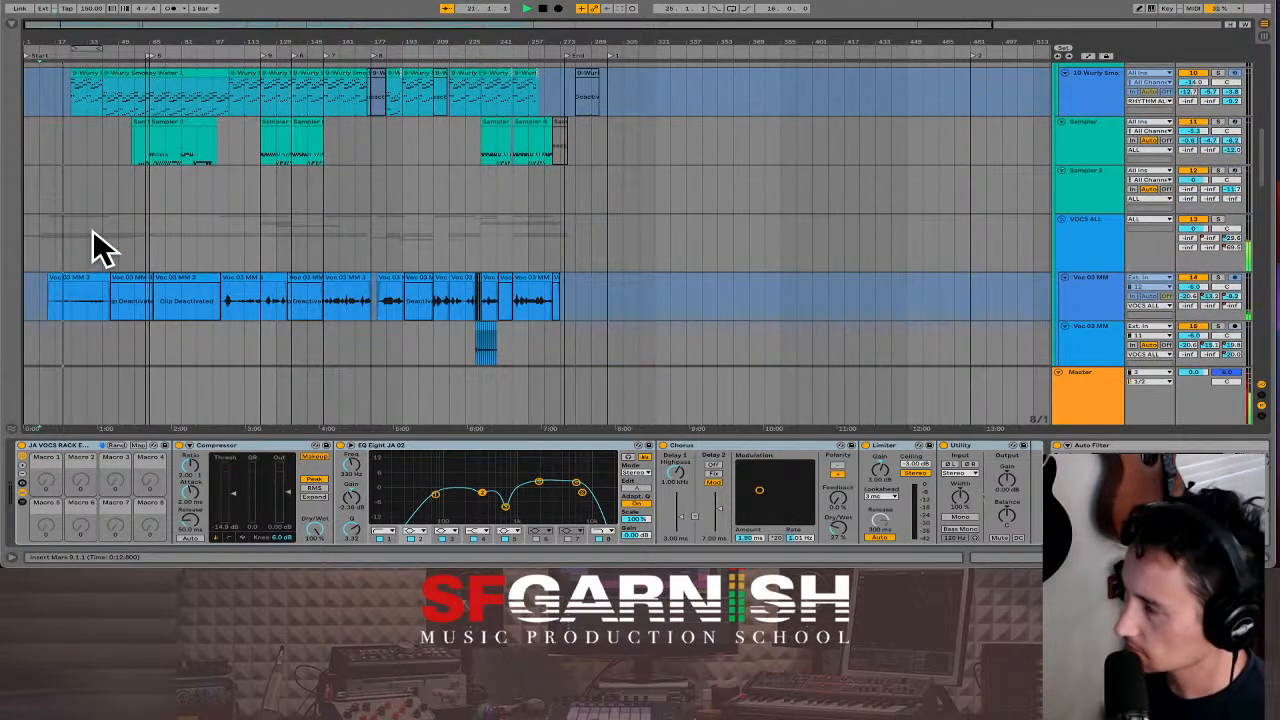
scroll(92, 232, "down", 2)
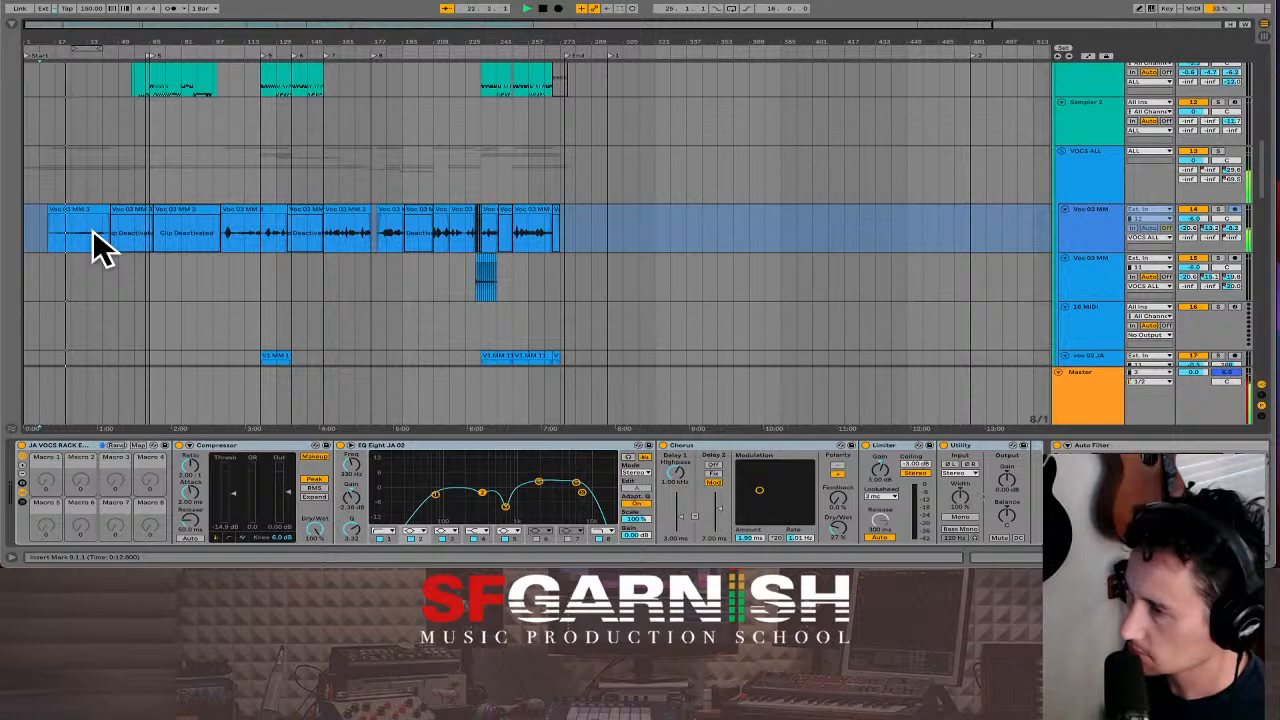
scroll(92, 232, "down", 6)
scroll(97, 247, "down", 10)
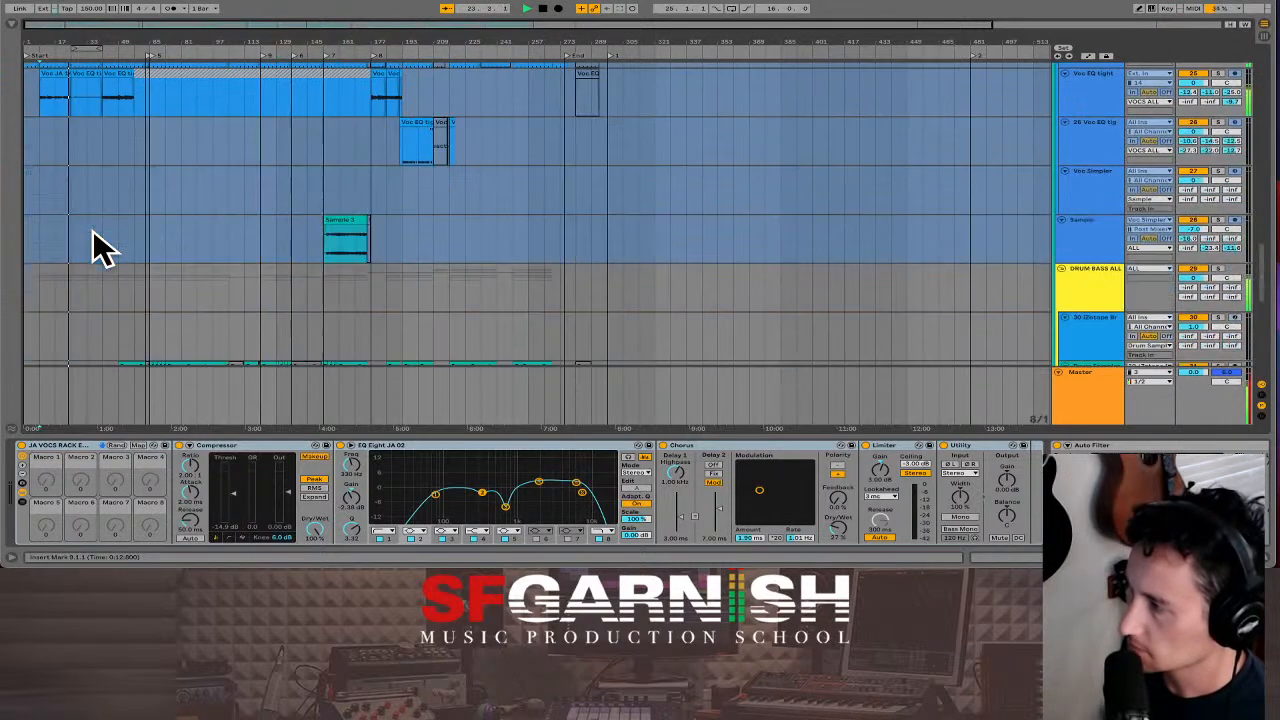
scroll(97, 247, "down", 5)
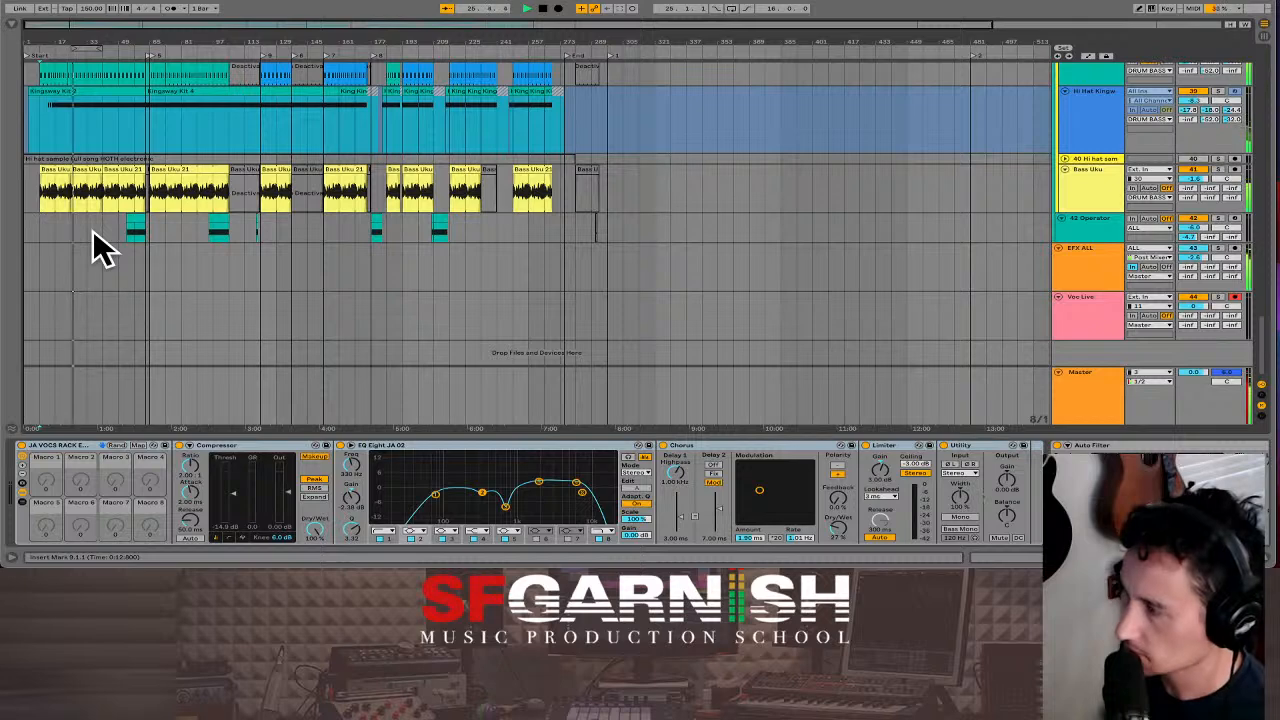
- Examine the Bass Uku track's EQ Eight curve in the expanded display and collapse the display again
left_click(101, 188)
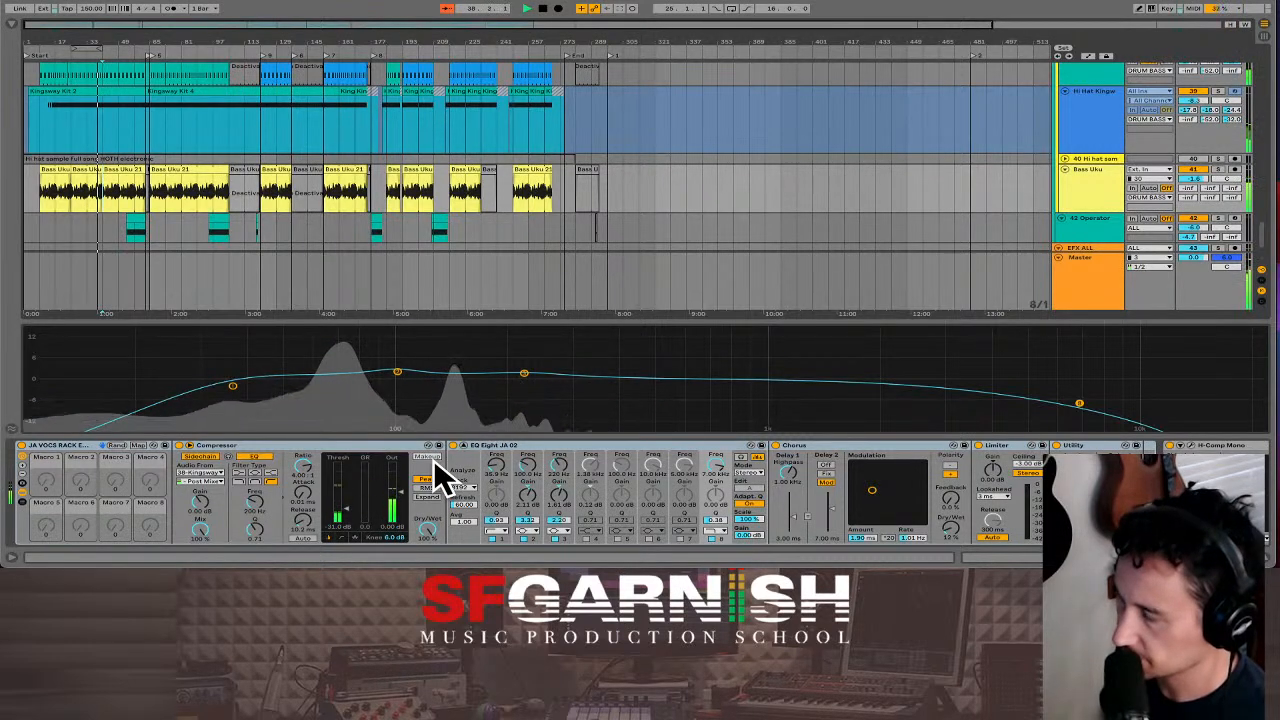
left_click(465, 457)
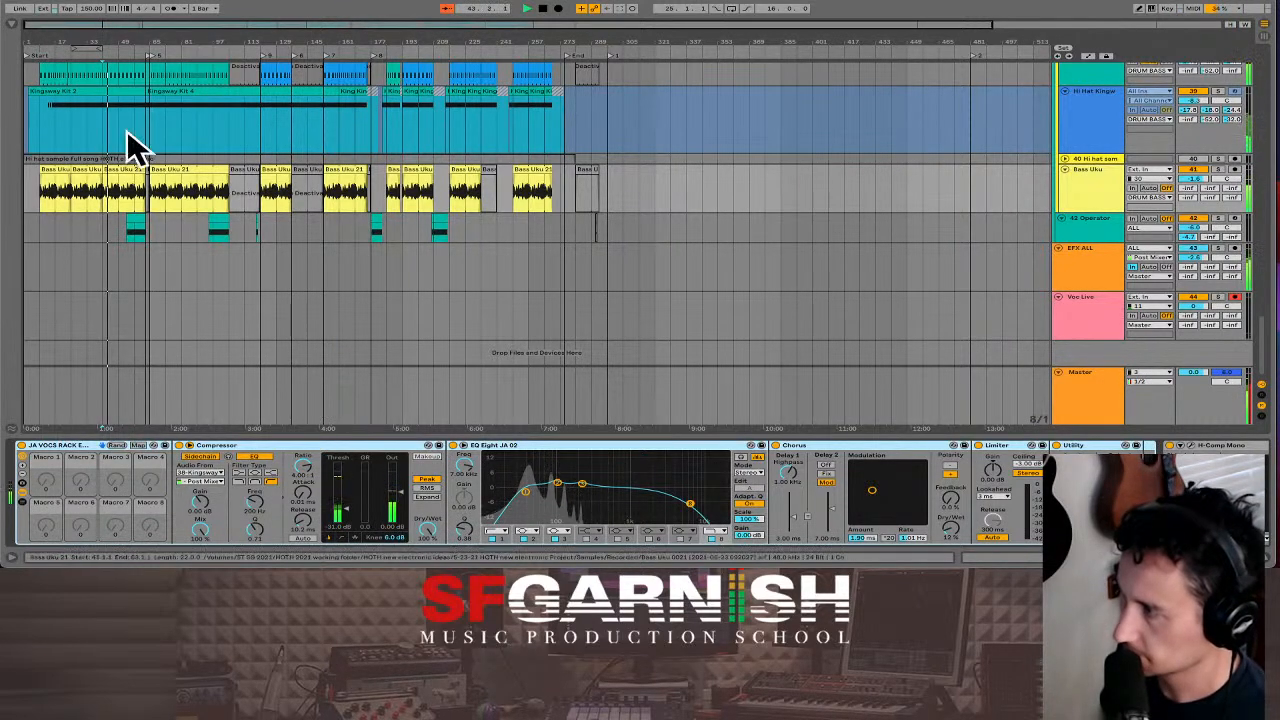
- Show the browser again and inspect the device chains of the Hi Hat Kingsway and Kingsway drum tracks
left_click(13, 32)
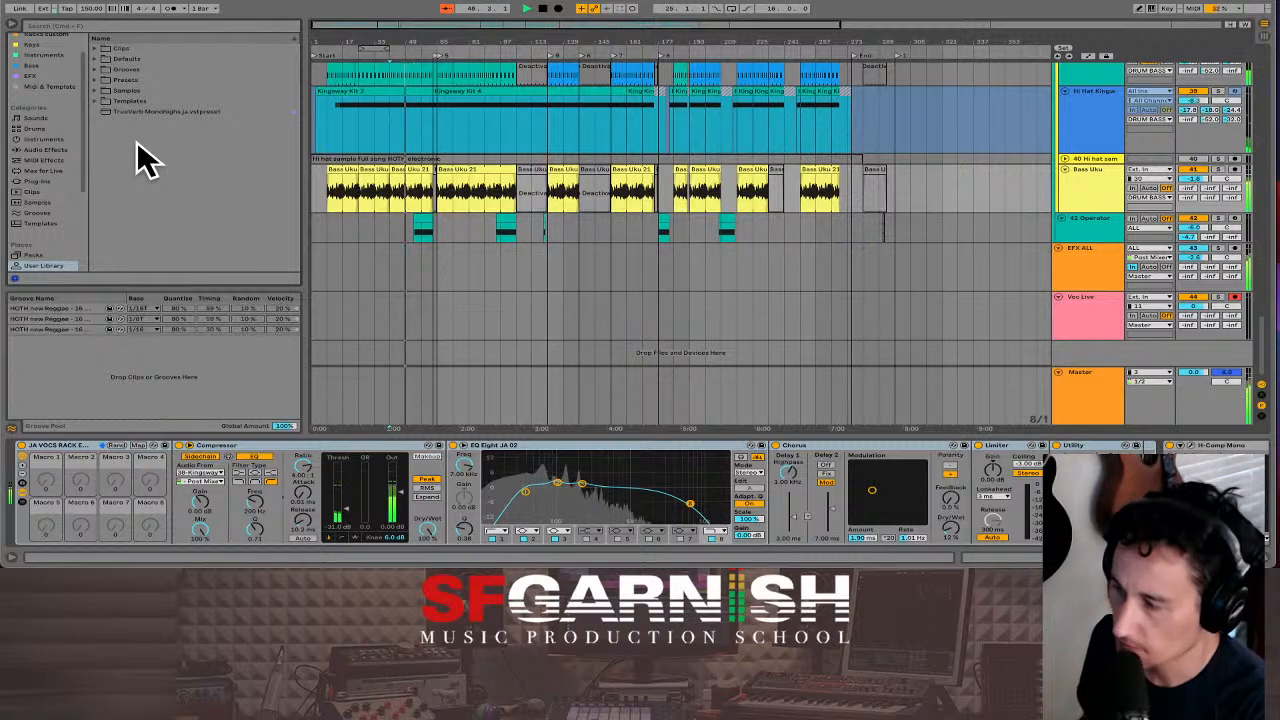
scroll(468, 207, "up", 2)
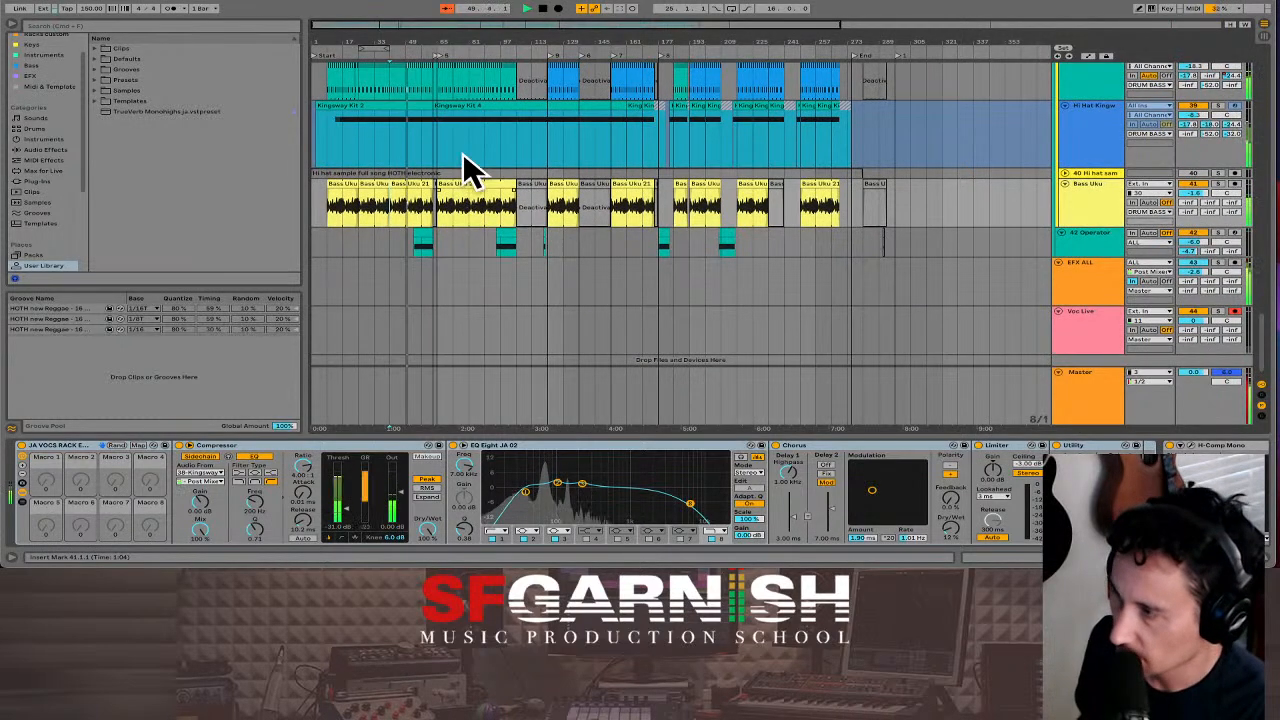
left_click(471, 140)
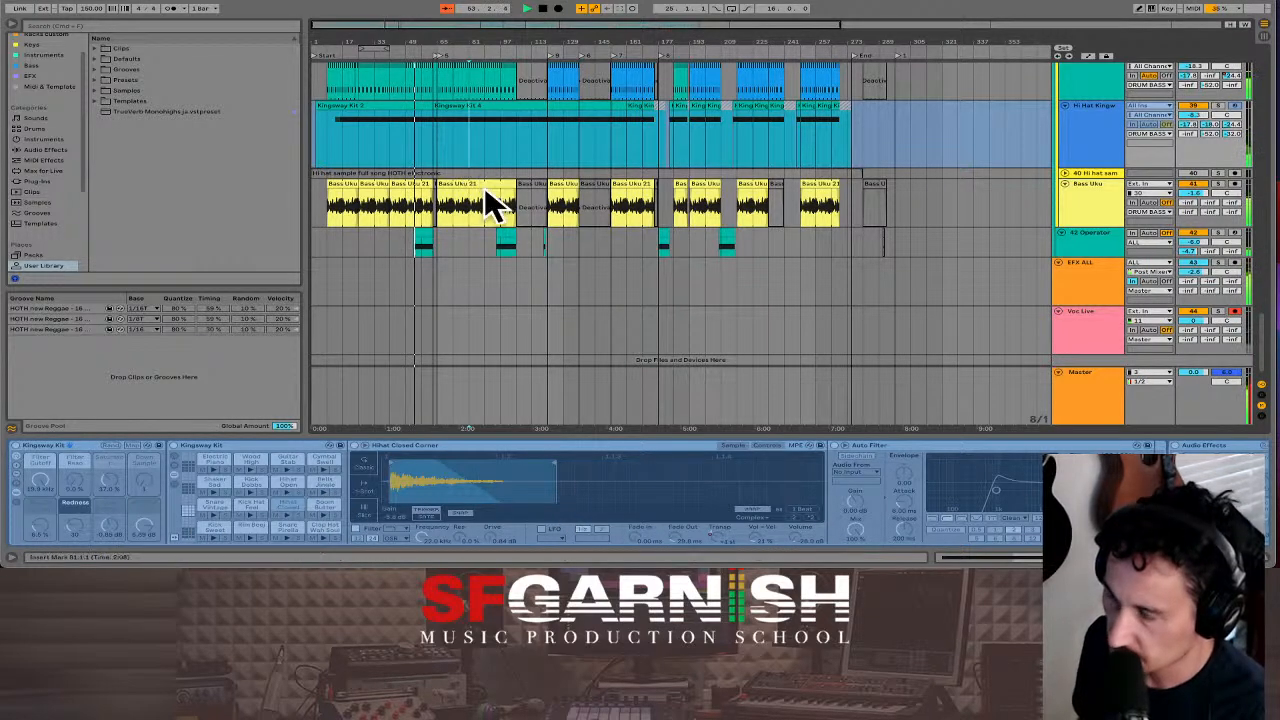
scroll(484, 188, "up", 1)
scroll(484, 187, "up", 5)
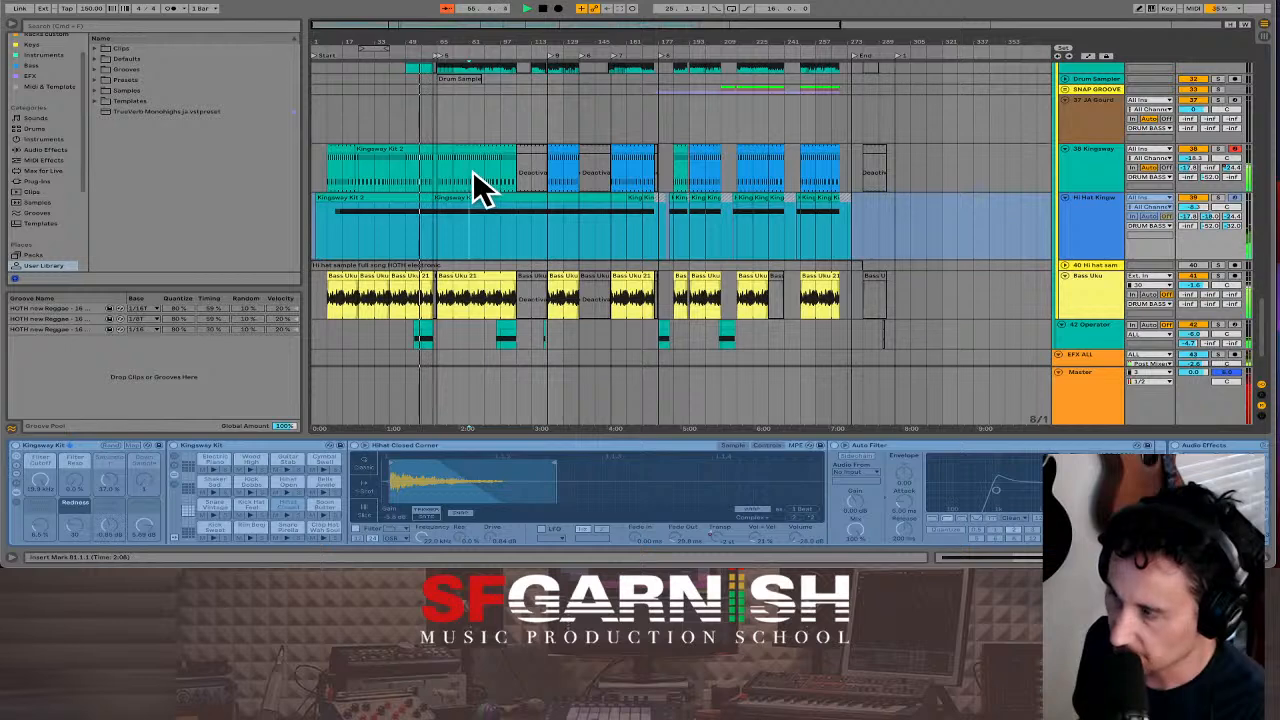
left_click(484, 188)
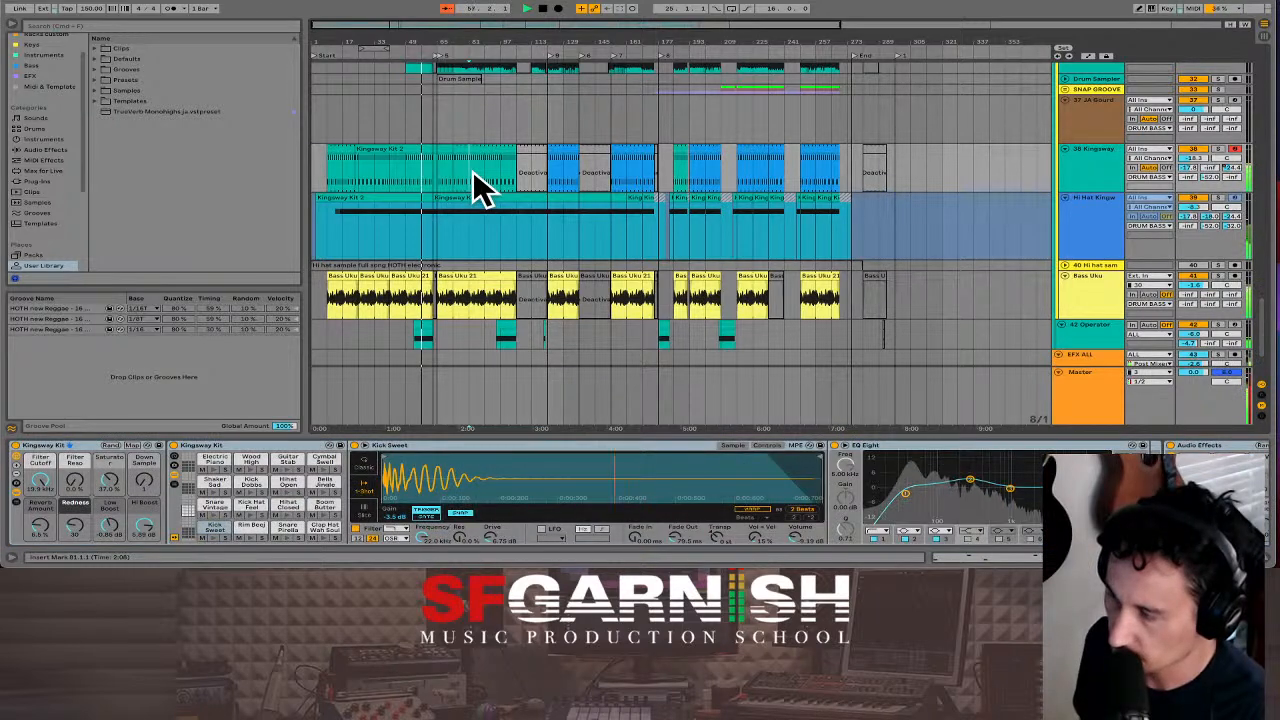
- Examine the Drum Sampler track's EQ Eight curve in the expanded display and collapse the display again
scroll(480, 187, "up", 6)
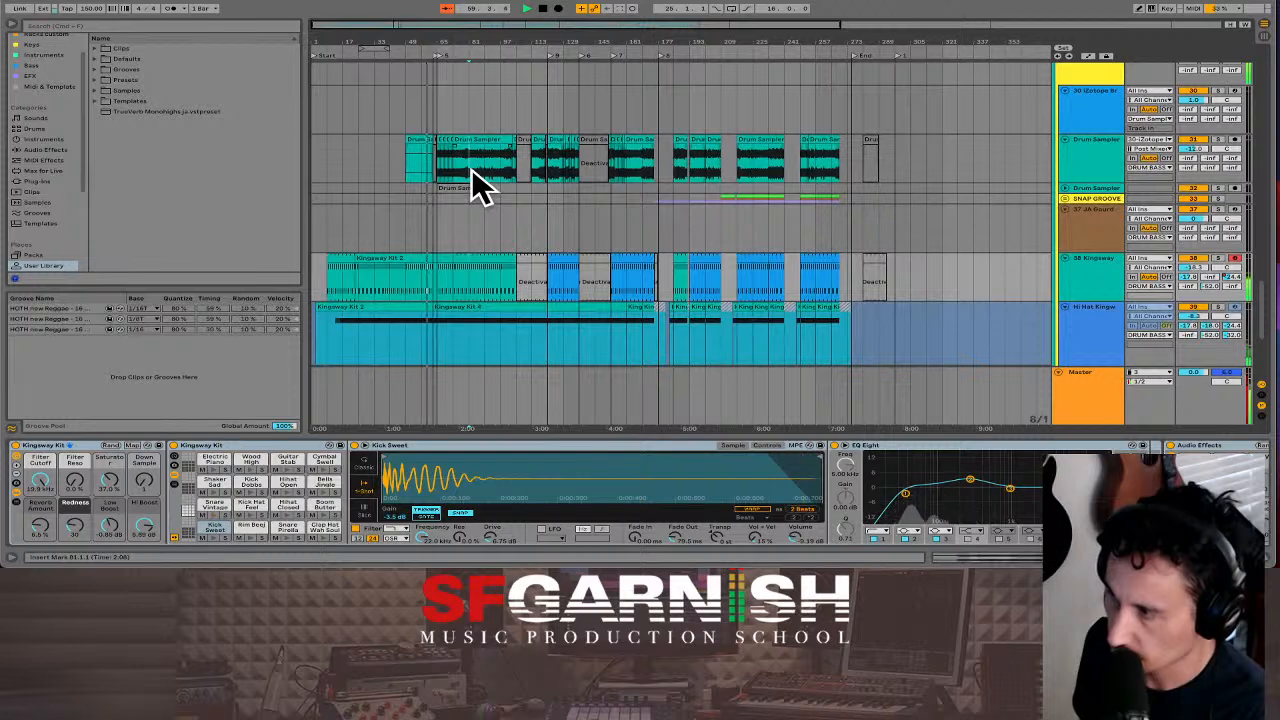
left_click(471, 168)
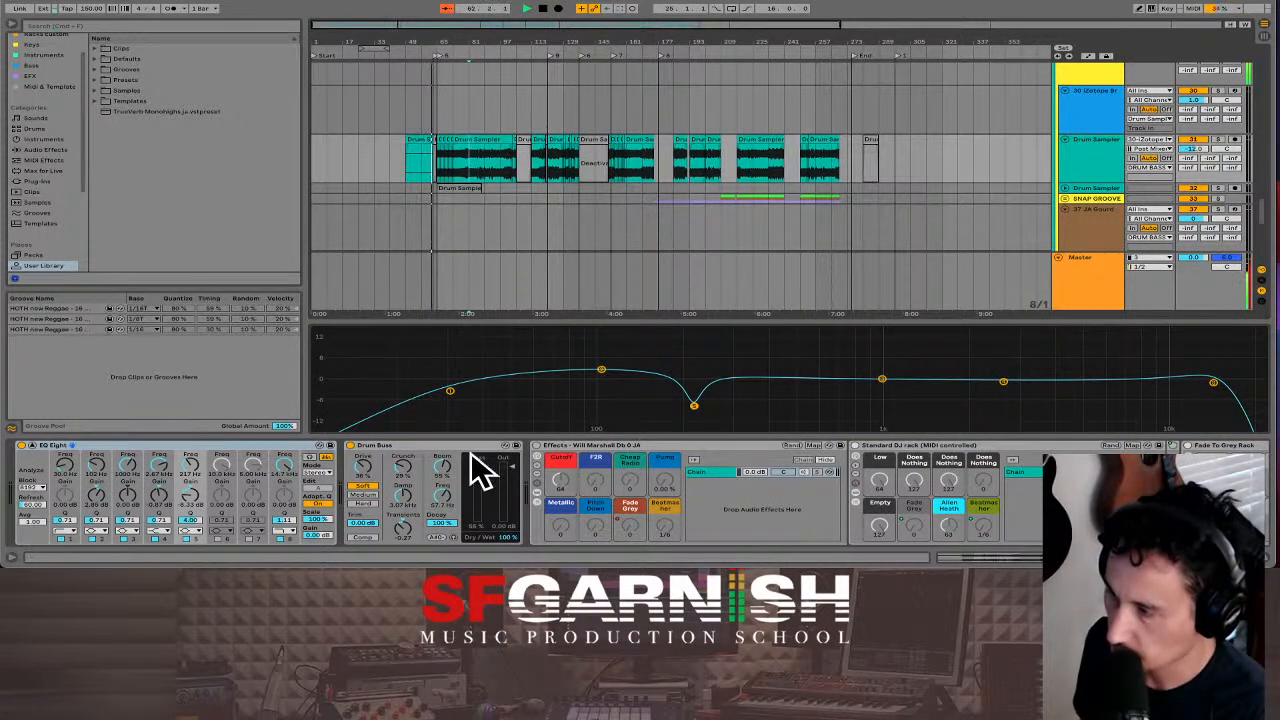
left_click(536, 445)
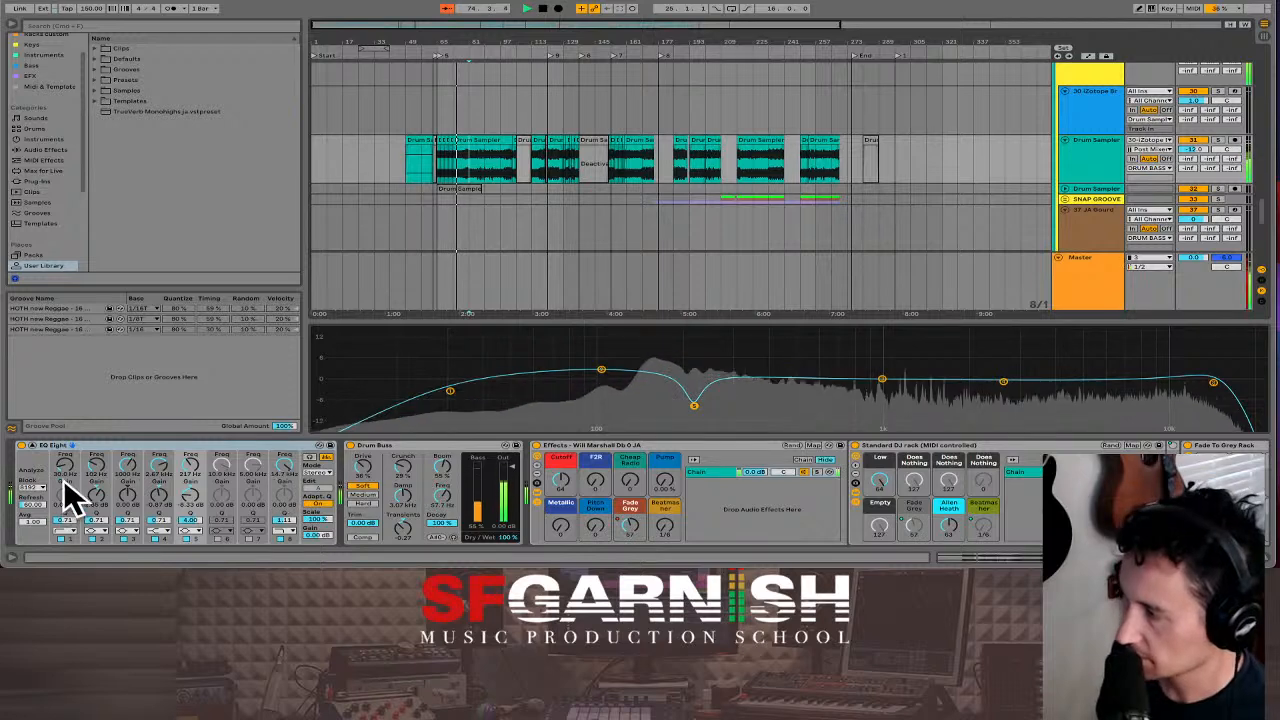
left_click(38, 452)
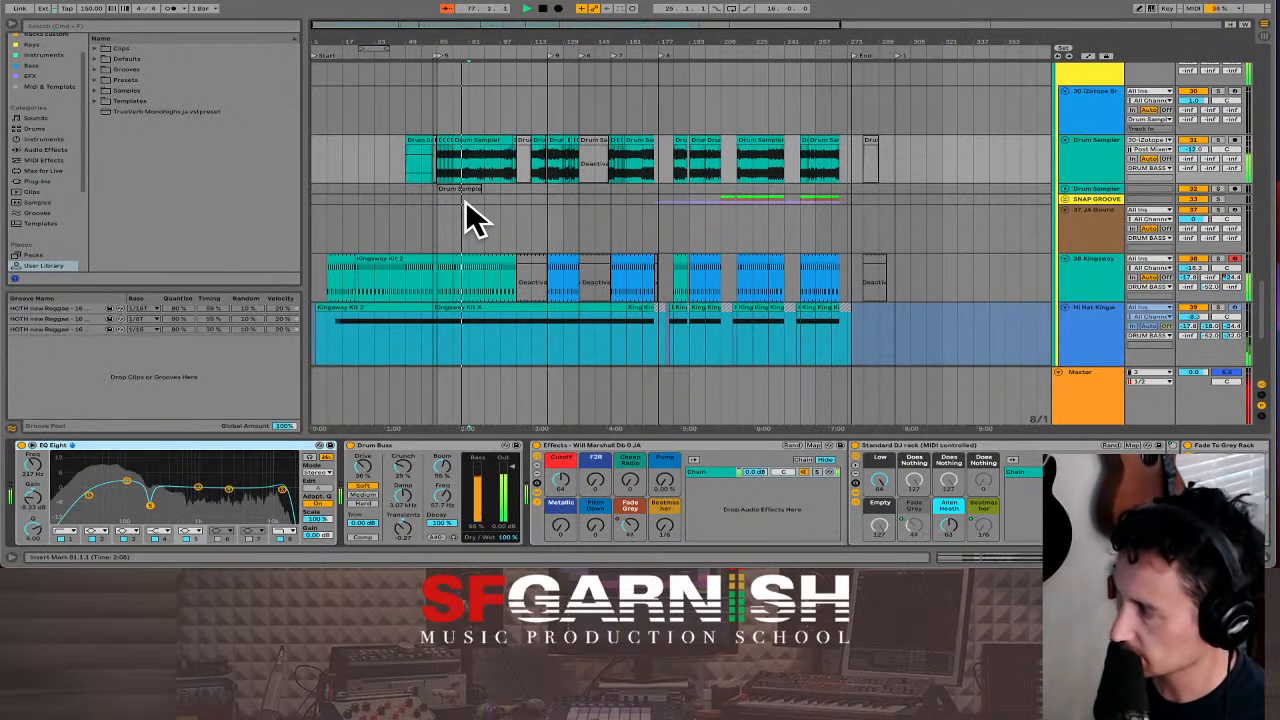
- Review the drum, vocal and rhythm tracks during playback up to the GTR tracks and inspect the device chain of the lowest GTR track
scroll(475, 228, "up", 2)
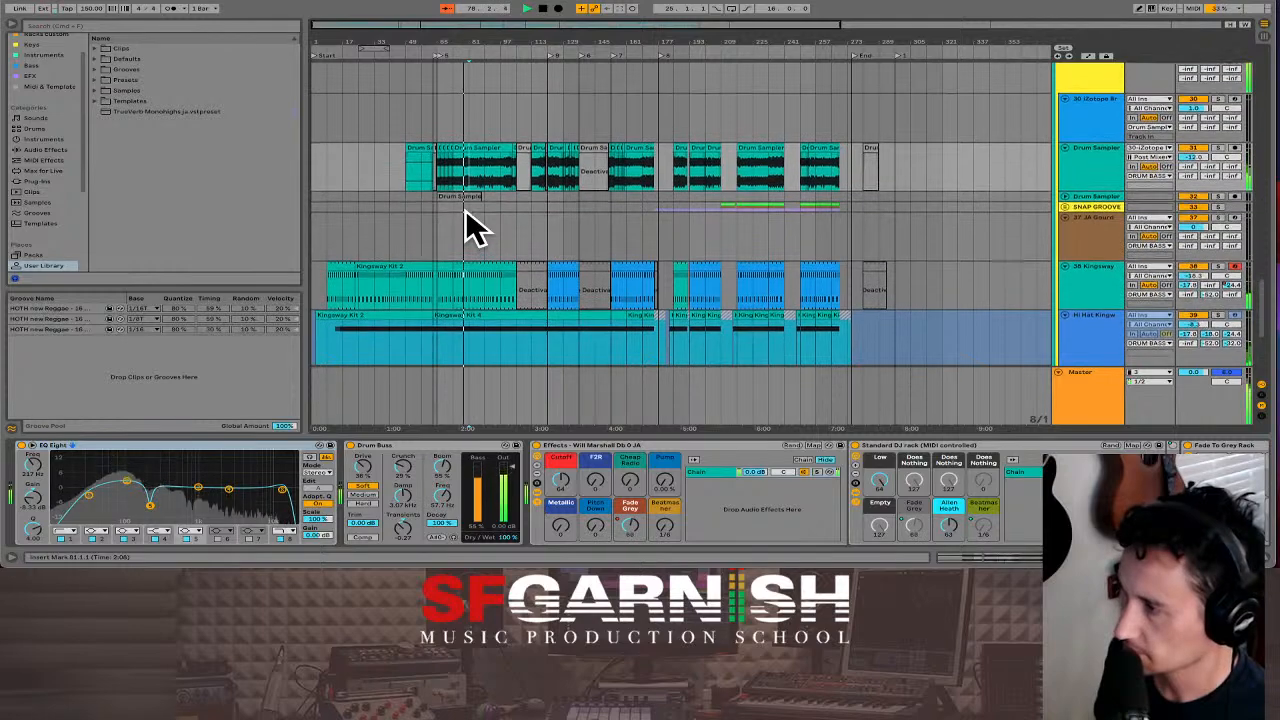
scroll(475, 228, "up", 8)
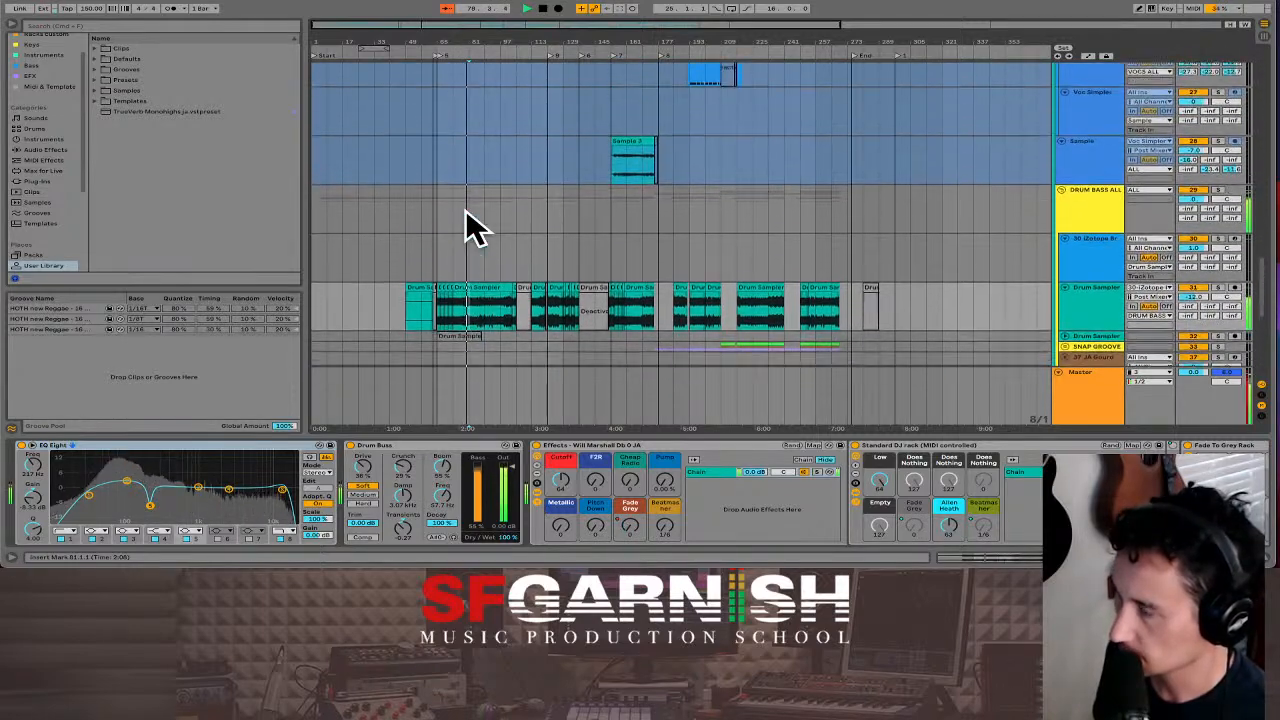
scroll(494, 258, "up", 3)
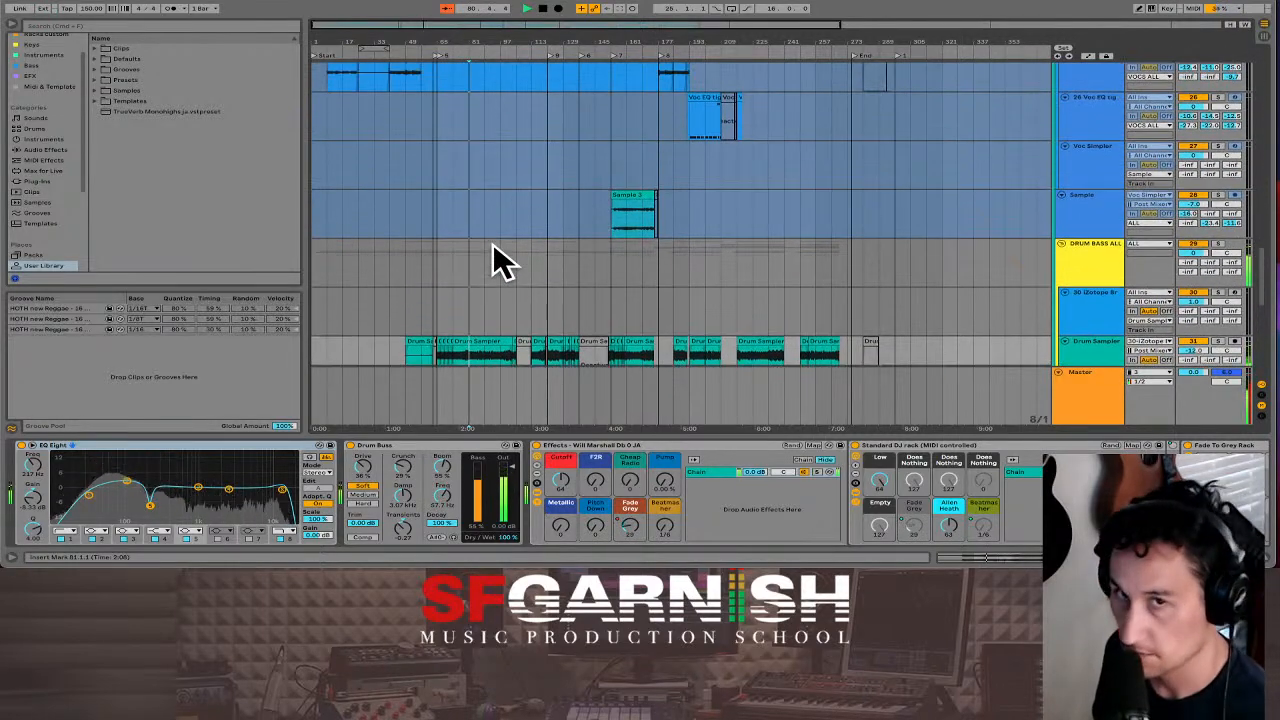
scroll(494, 258, "up", 5)
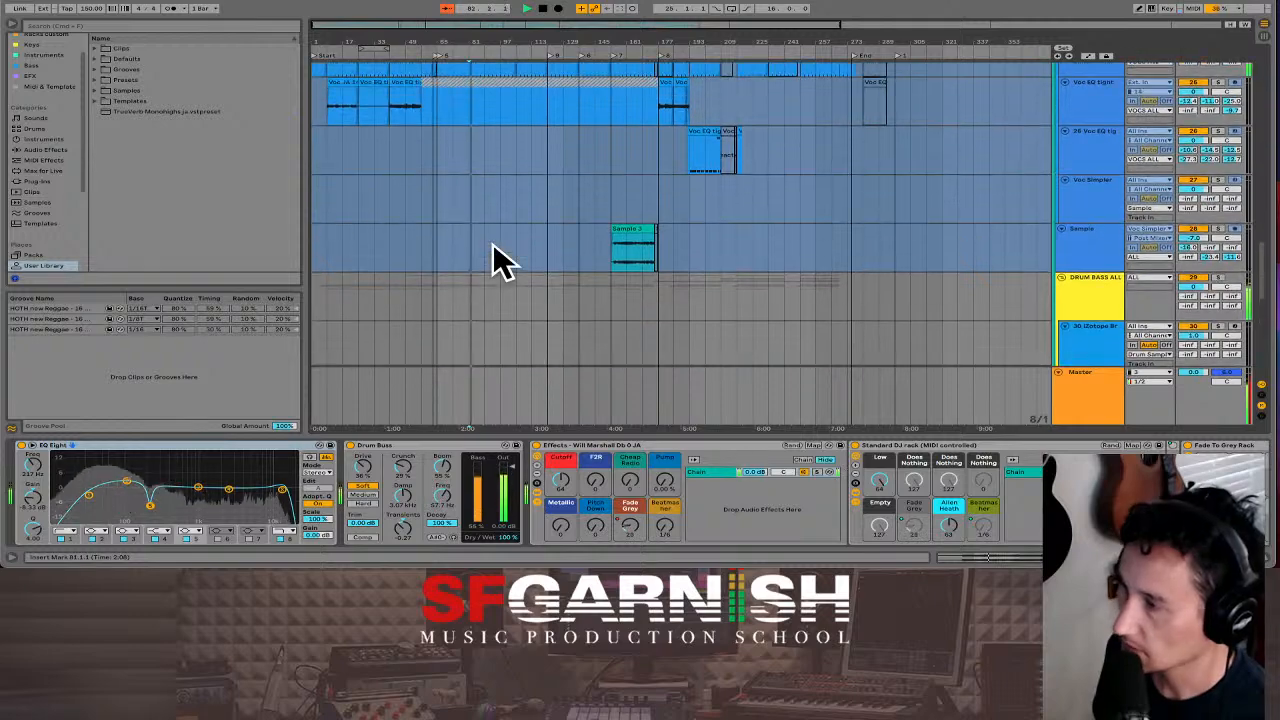
scroll(500, 262, "up", 4)
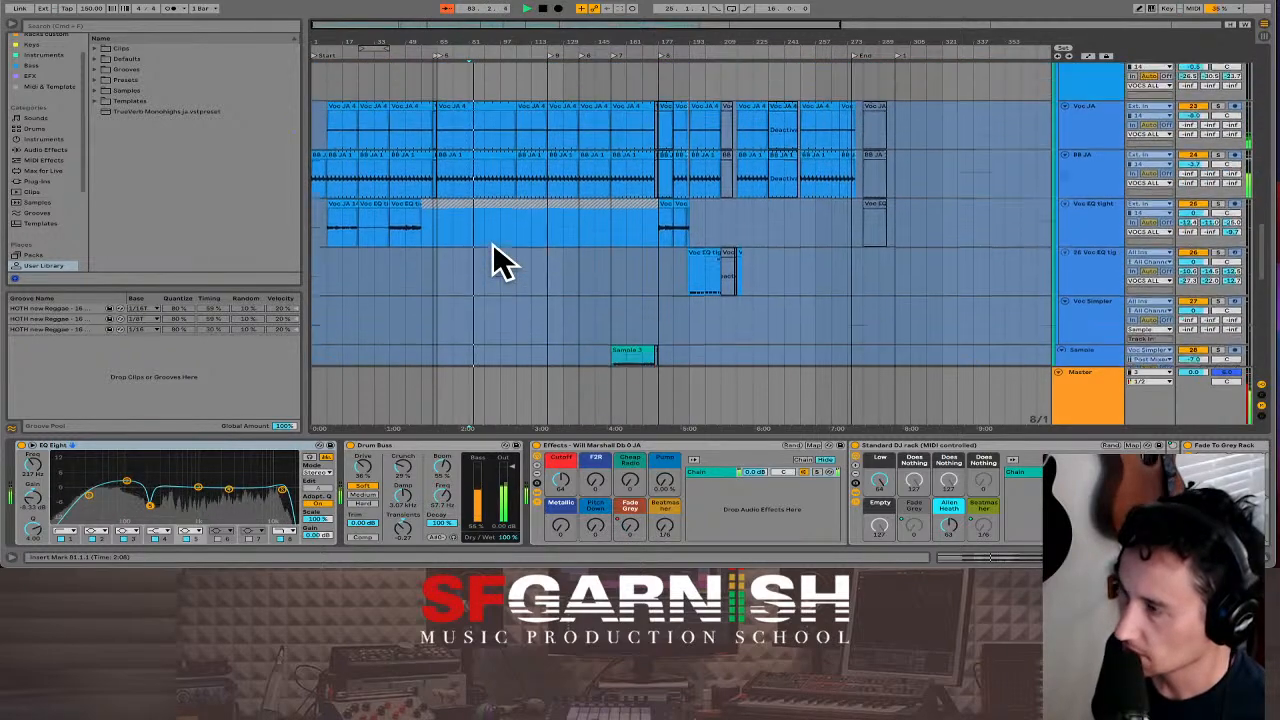
scroll(500, 262, "up", 1)
scroll(500, 262, "up", 1)
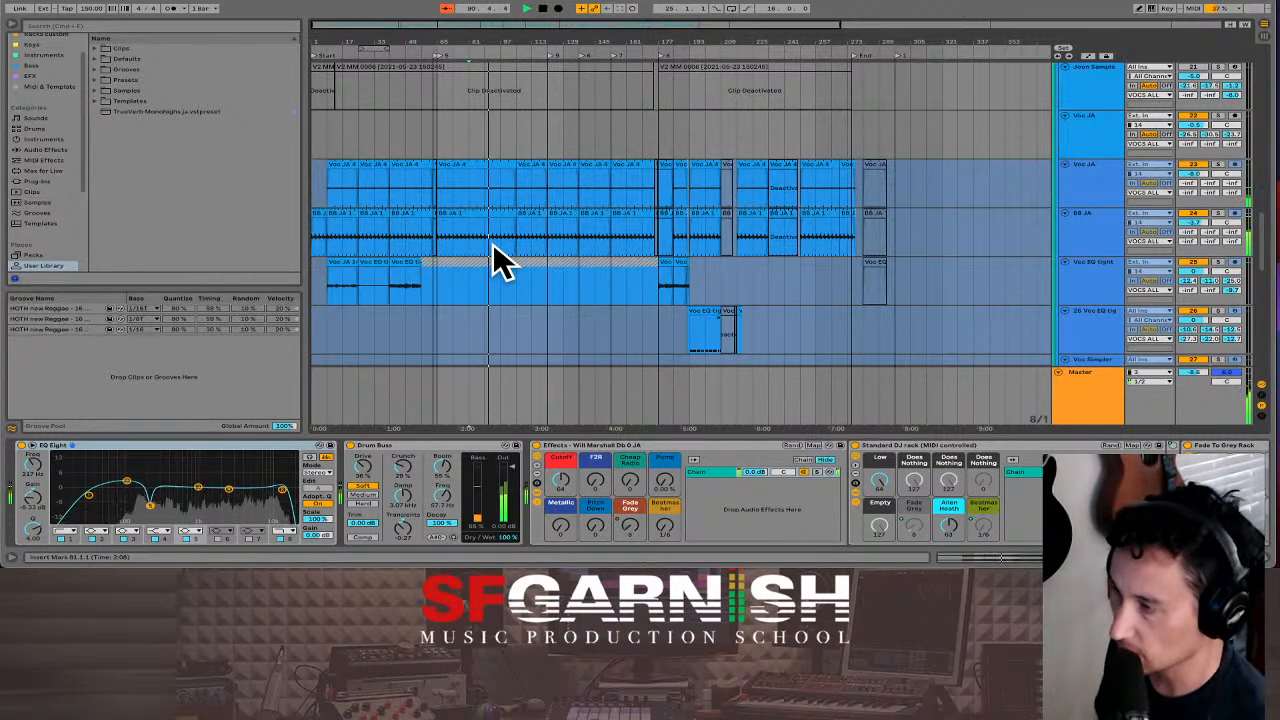
scroll(492, 258, "up", 1)
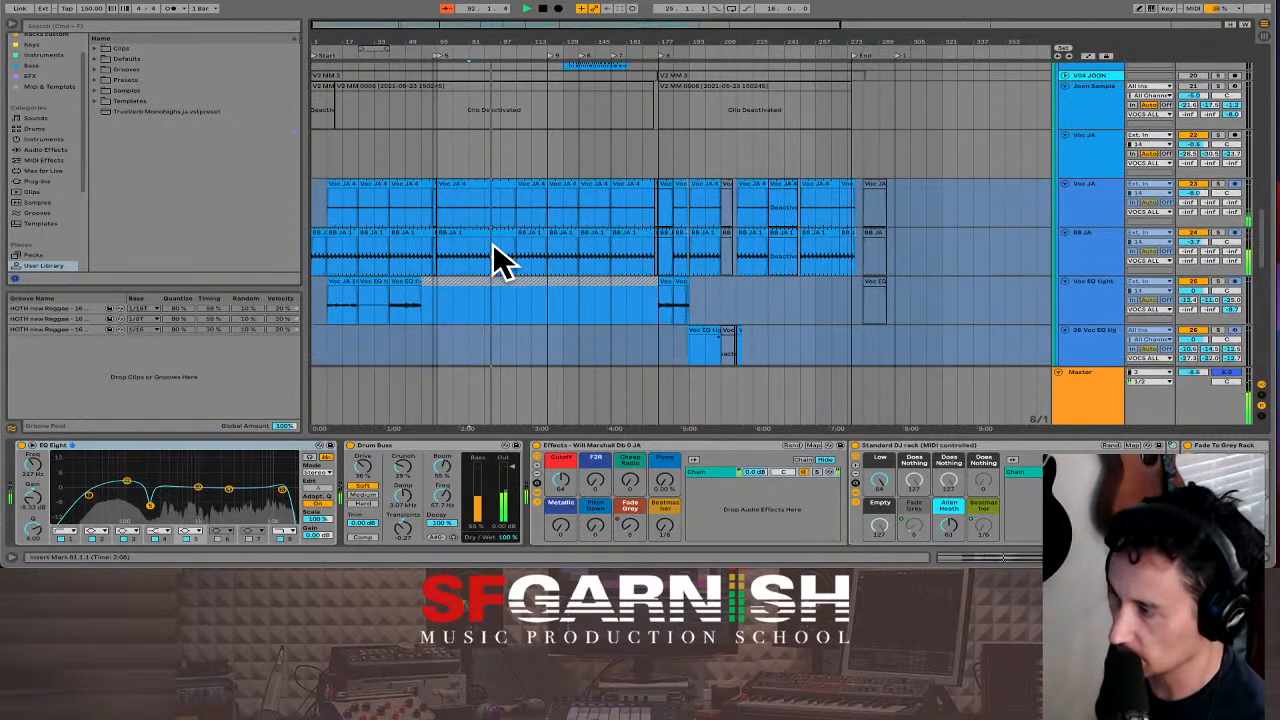
scroll(508, 258, "up", 1)
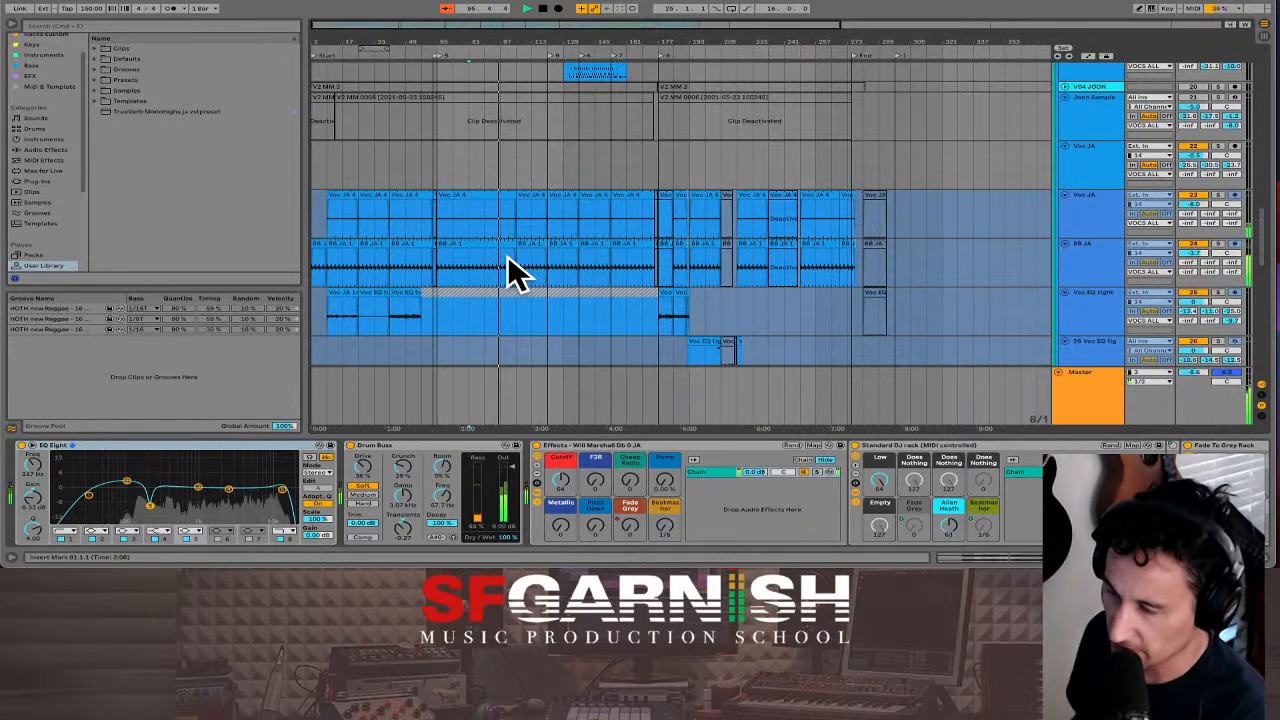
scroll(510, 272, "up", 4)
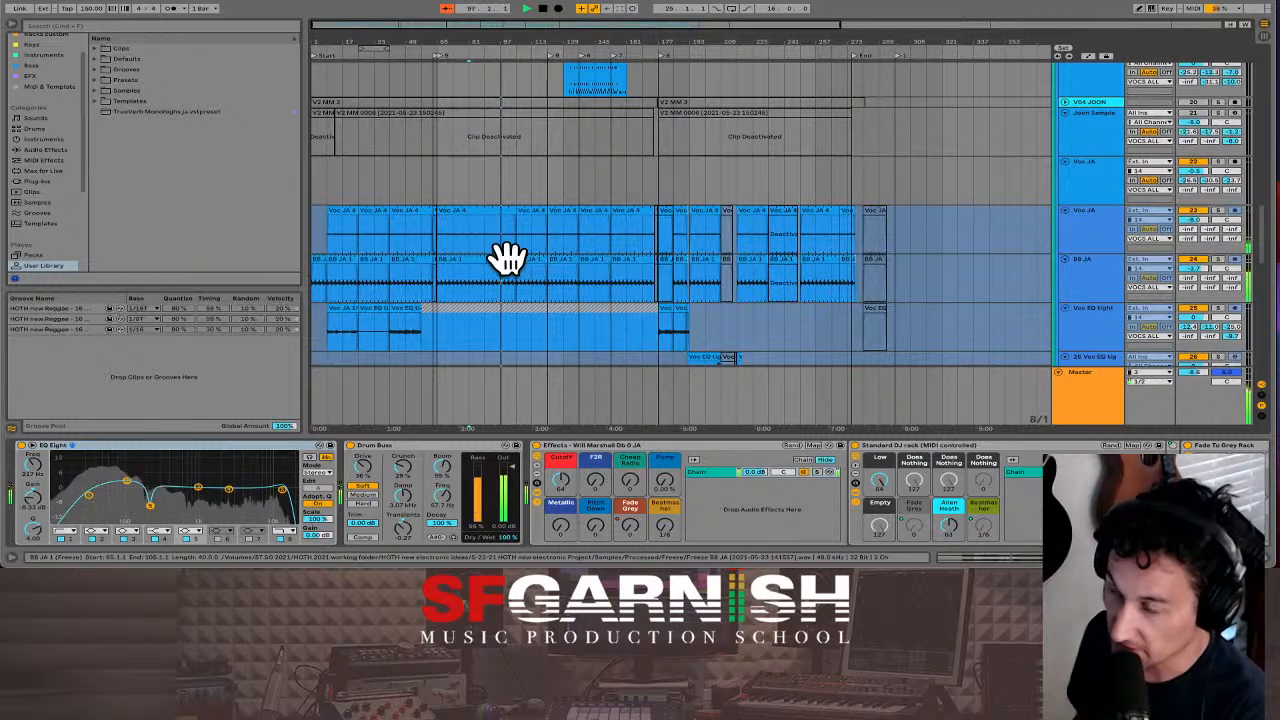
scroll(510, 272, "up", 7)
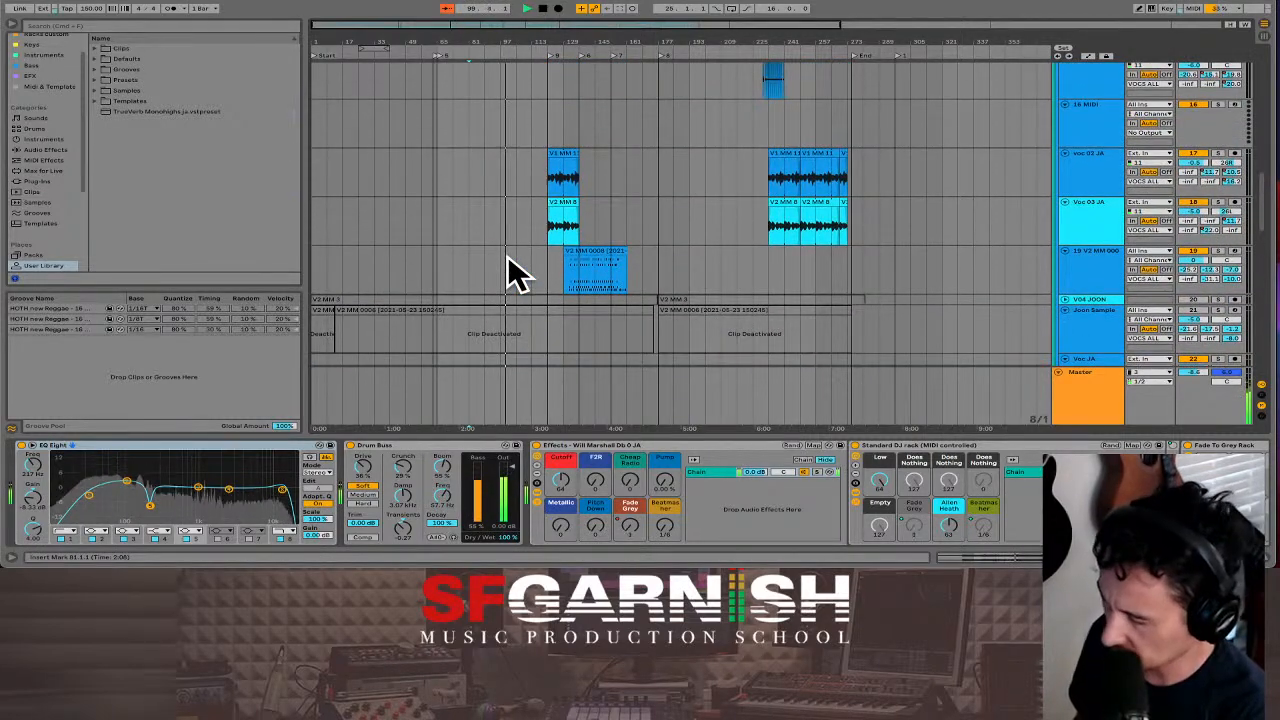
scroll(510, 272, "up", 1)
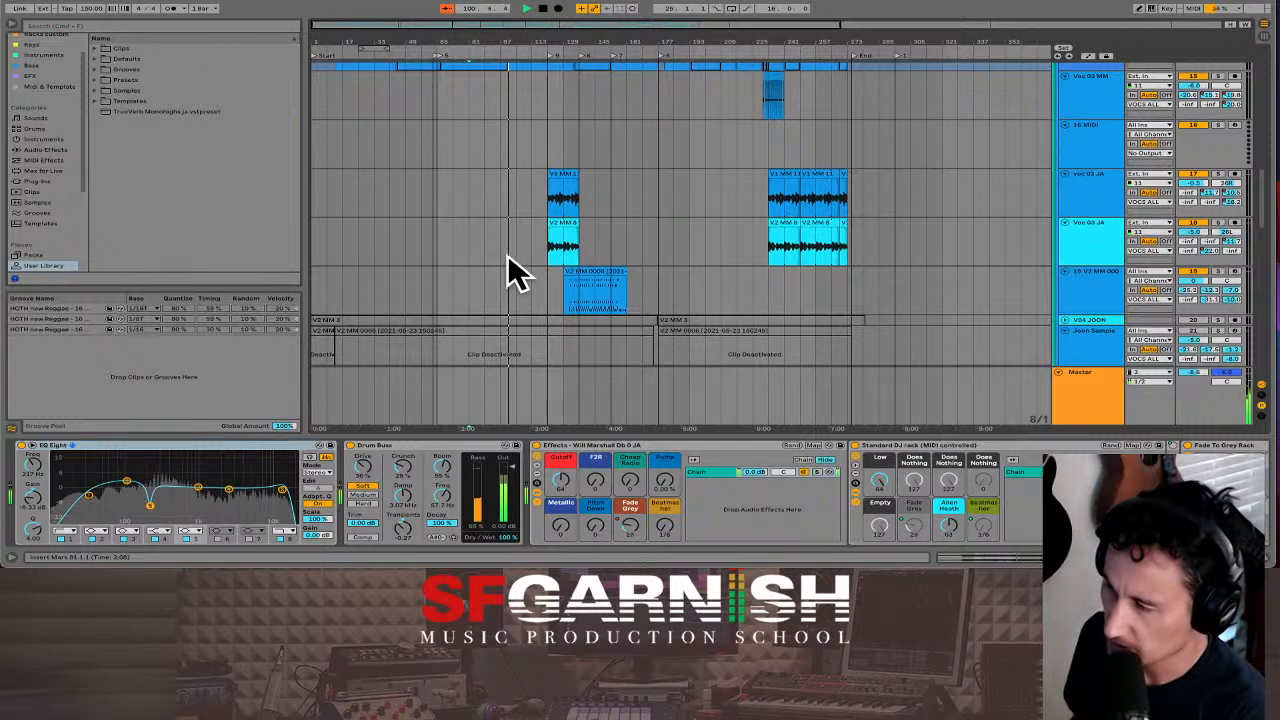
scroll(522, 233, "up", 10)
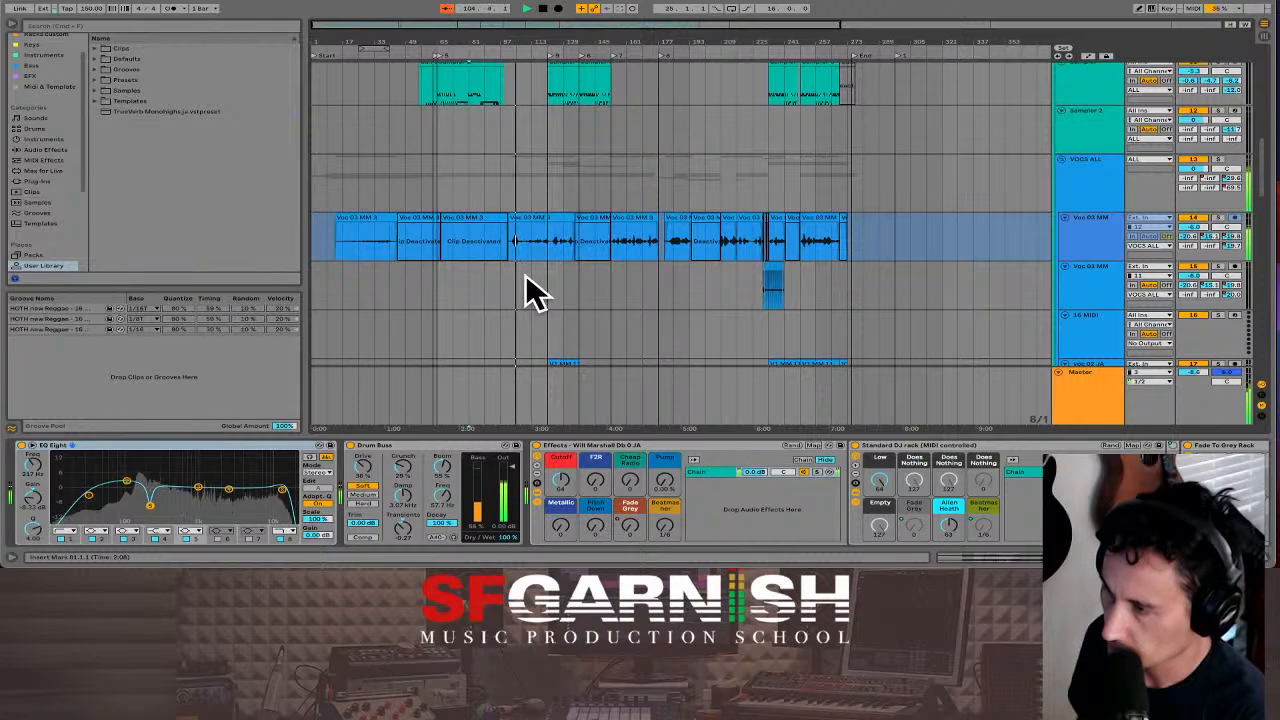
scroll(530, 290, "up", 6)
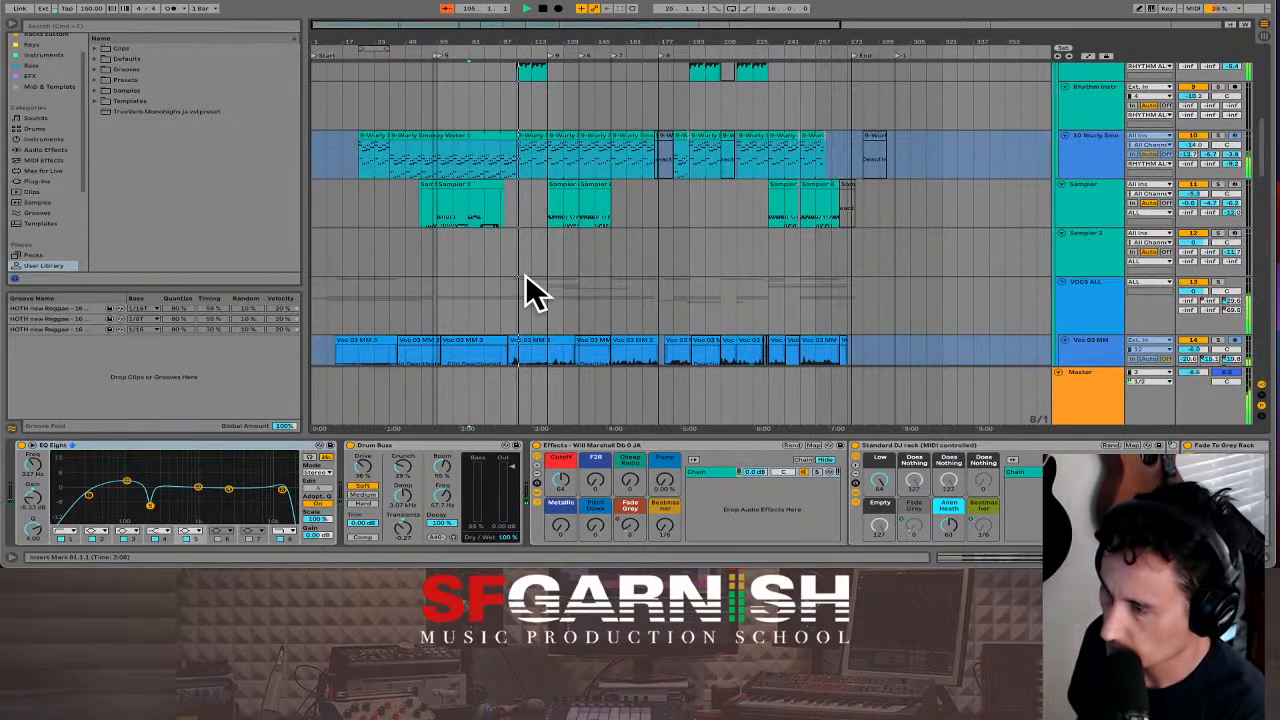
scroll(530, 290, "up", 6)
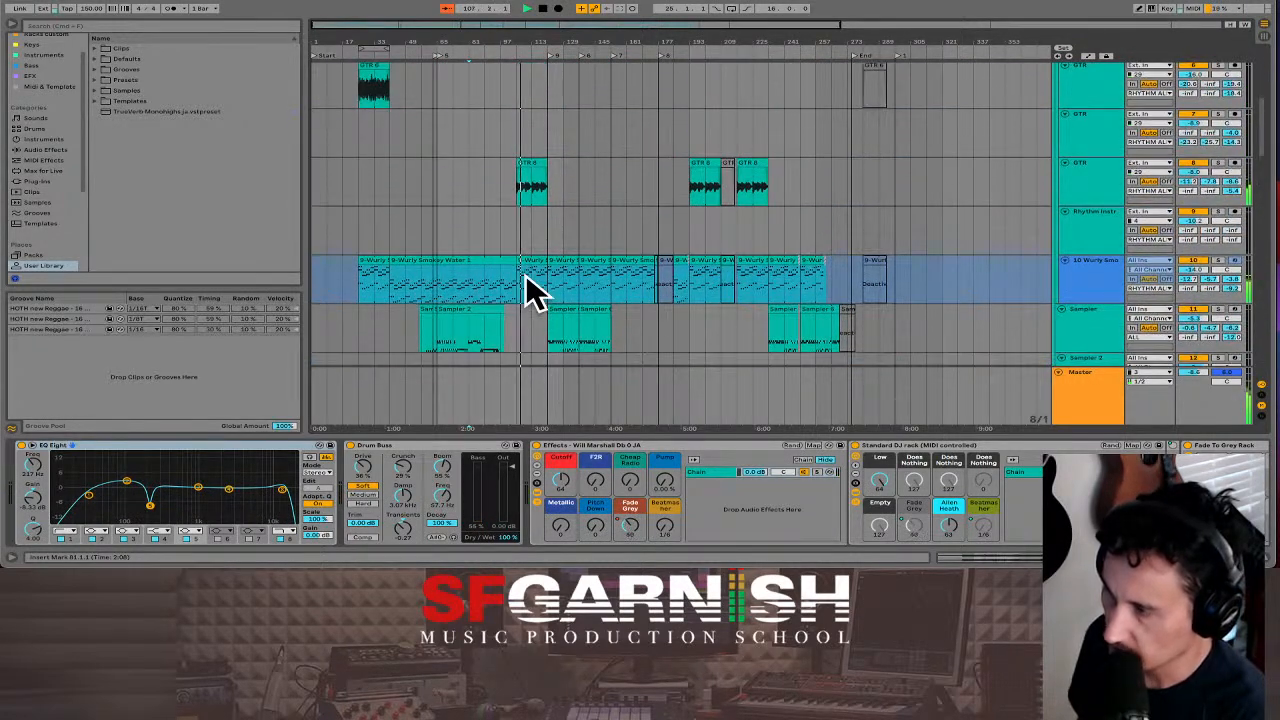
scroll(530, 290, "up", 1)
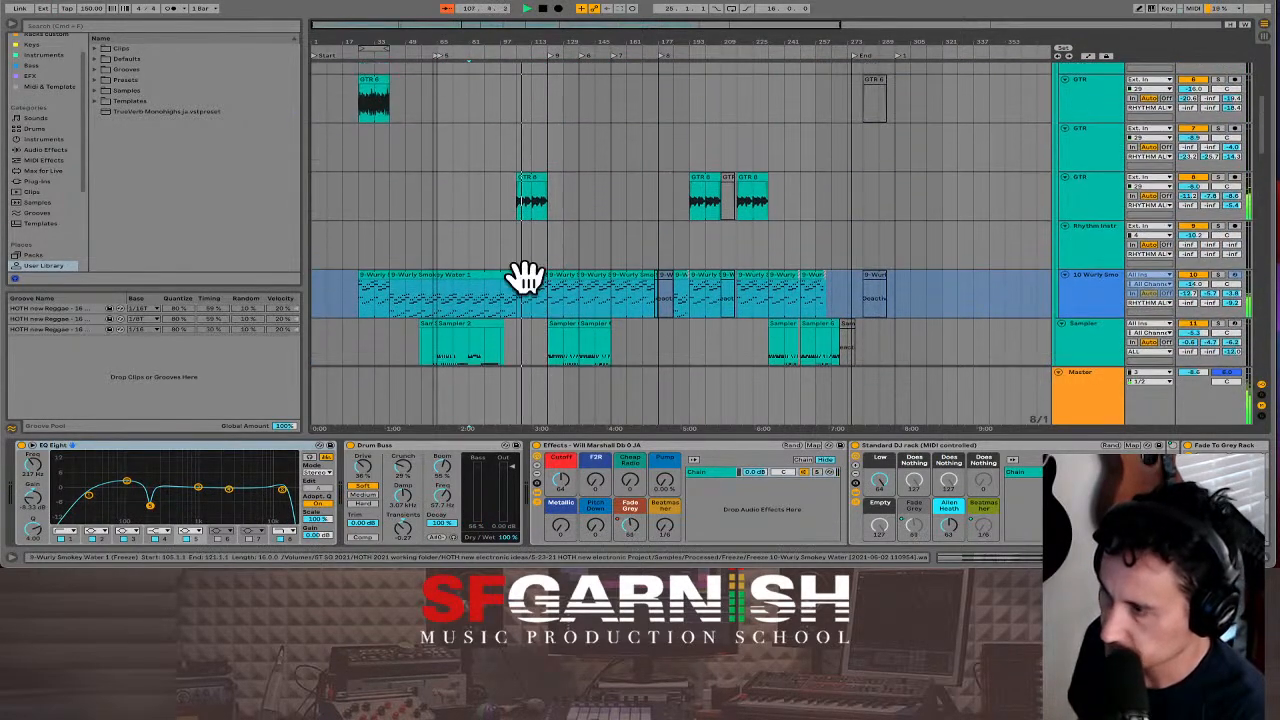
left_click(537, 224)
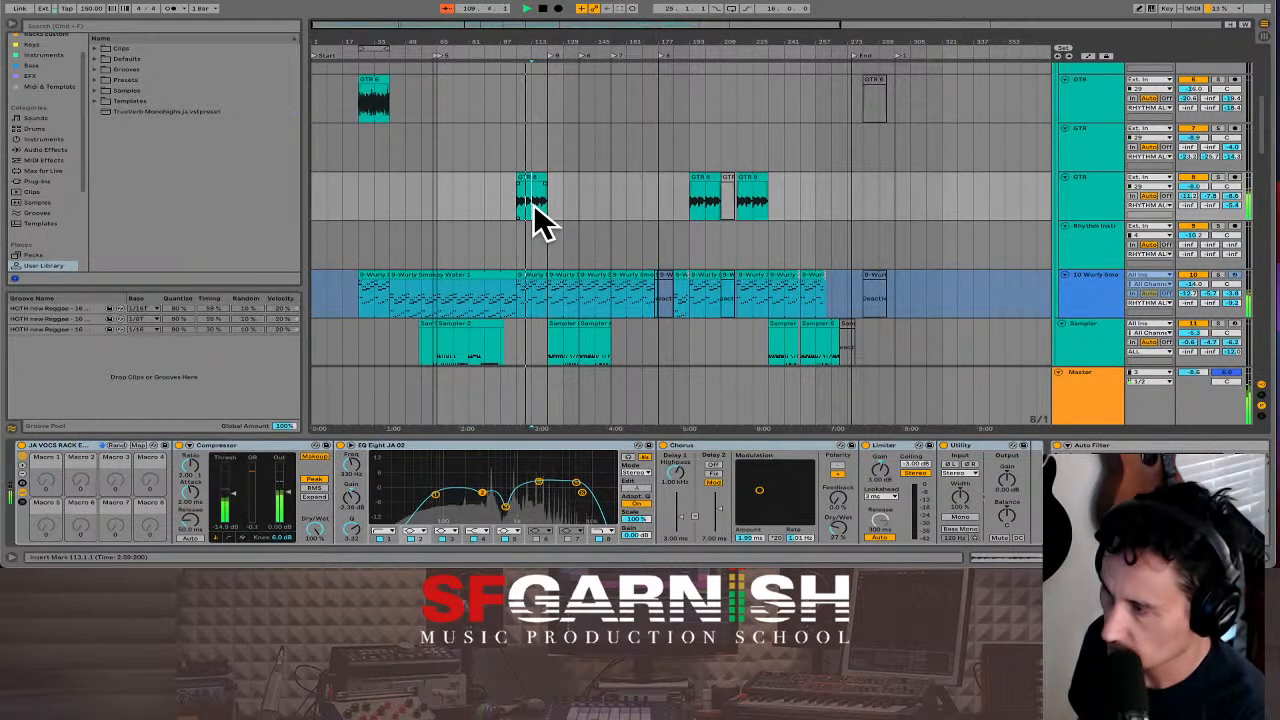
- Rename the first MIDI track, above the ALL group, as Order
scroll(537, 224, "up", 5)
scroll(537, 224, "up", 8)
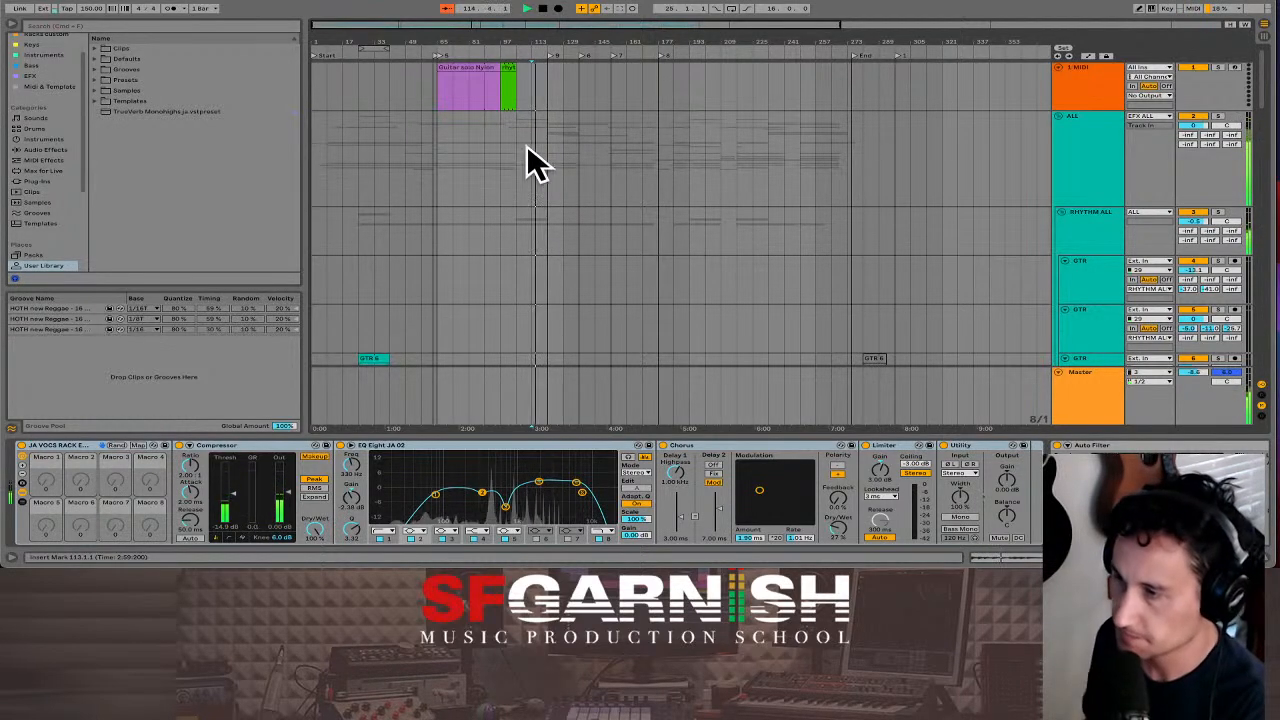
left_click(1100, 85)
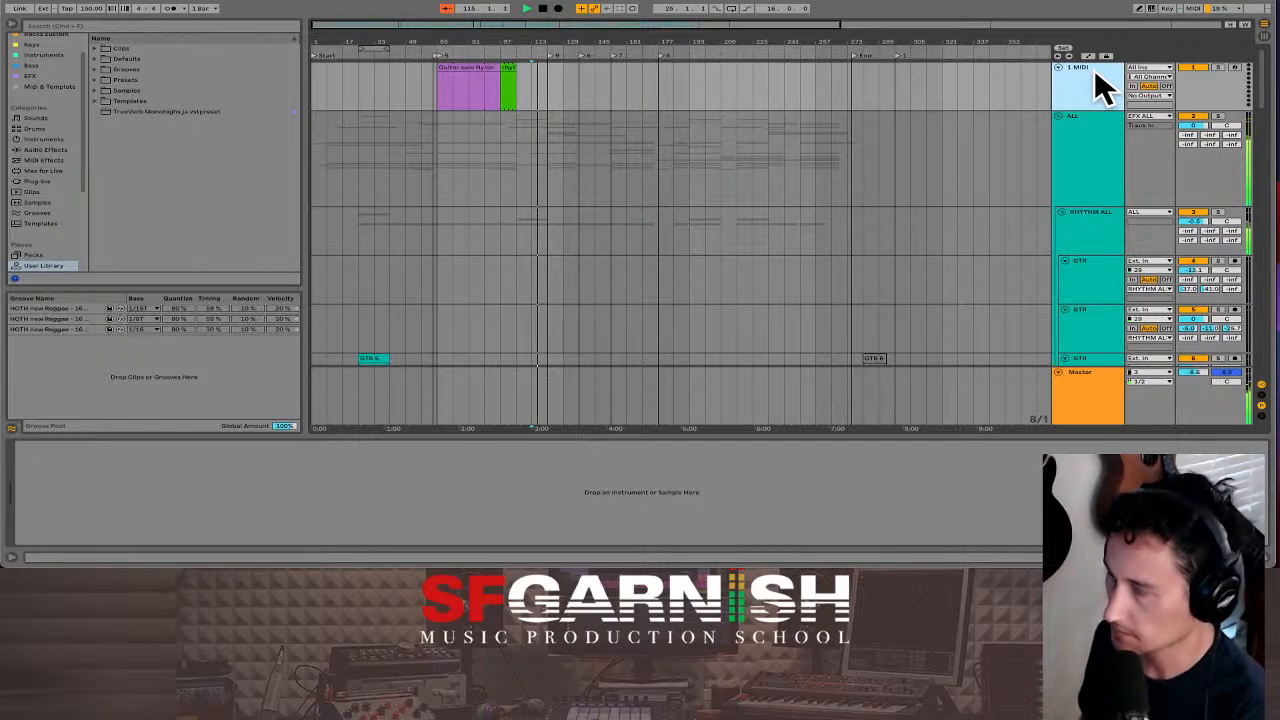
key("ctrl+r")
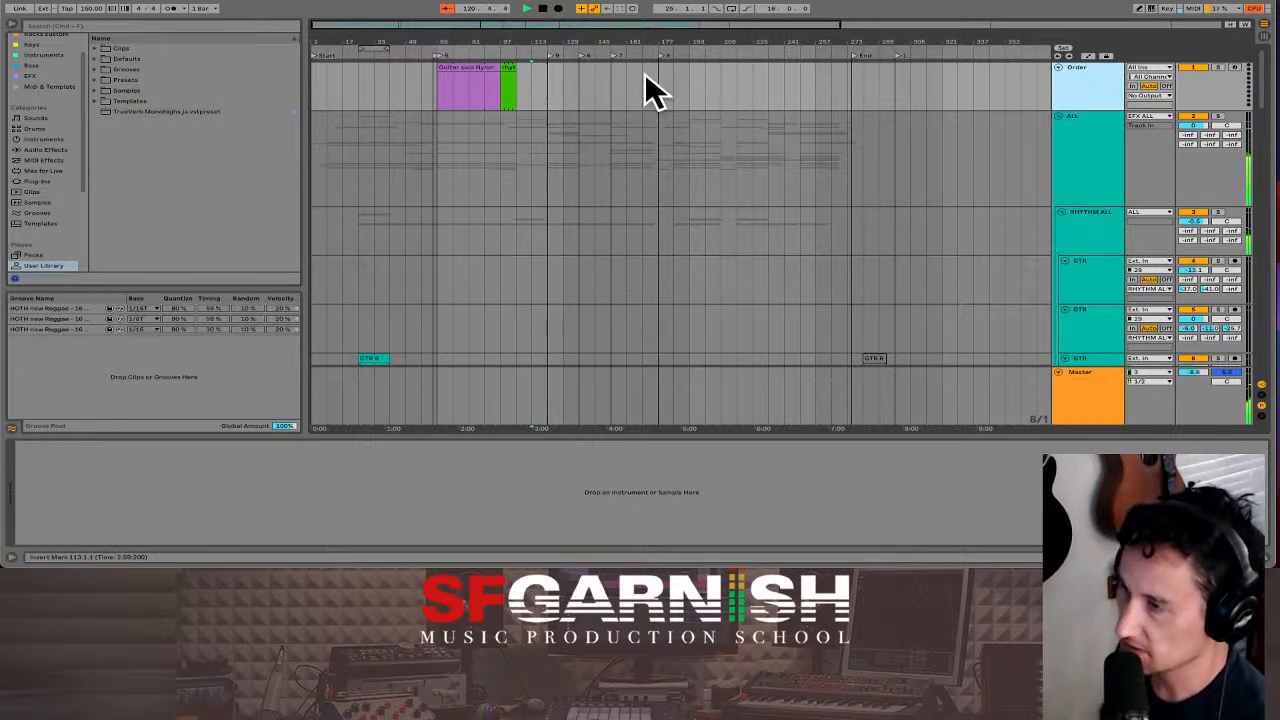
- Create a 16-bar clip from bar 121 to bar 137 on the Order track, name it "JA voice in" and stop playback
left_click(552, 95)
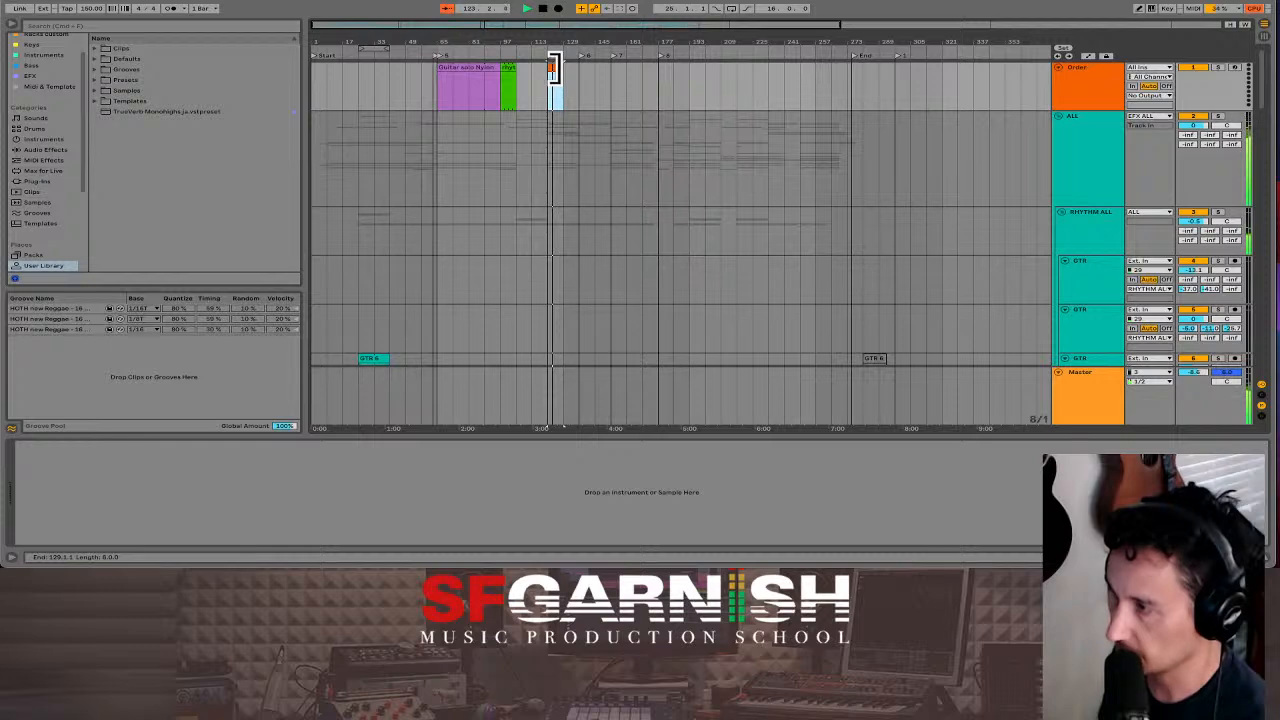
left_click_drag(556, 70, 575, 70)
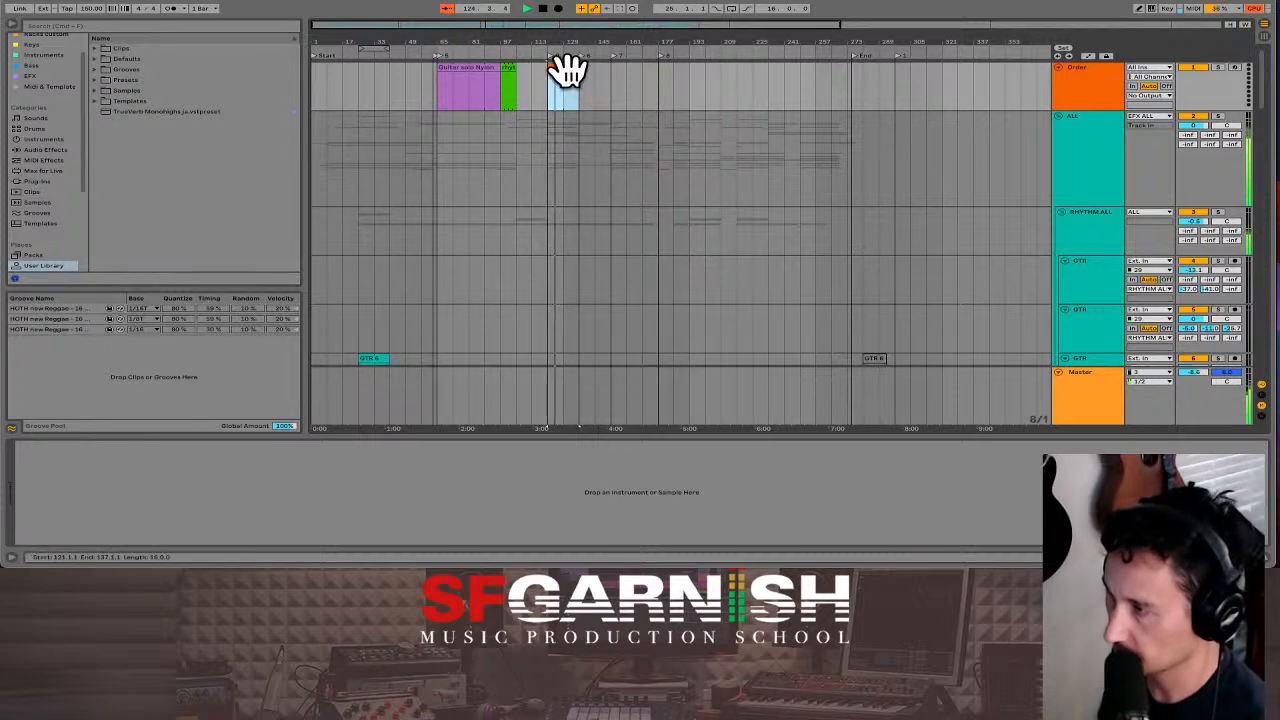
key("super+r")
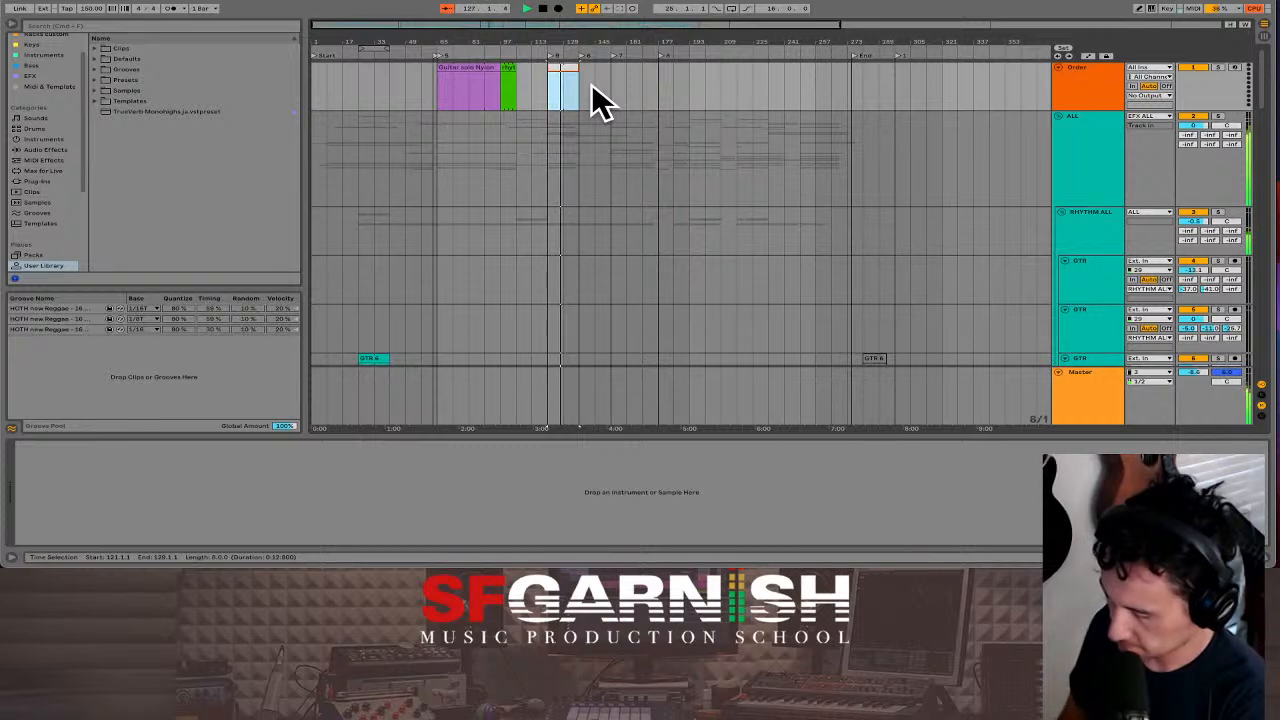
type("A voice in")
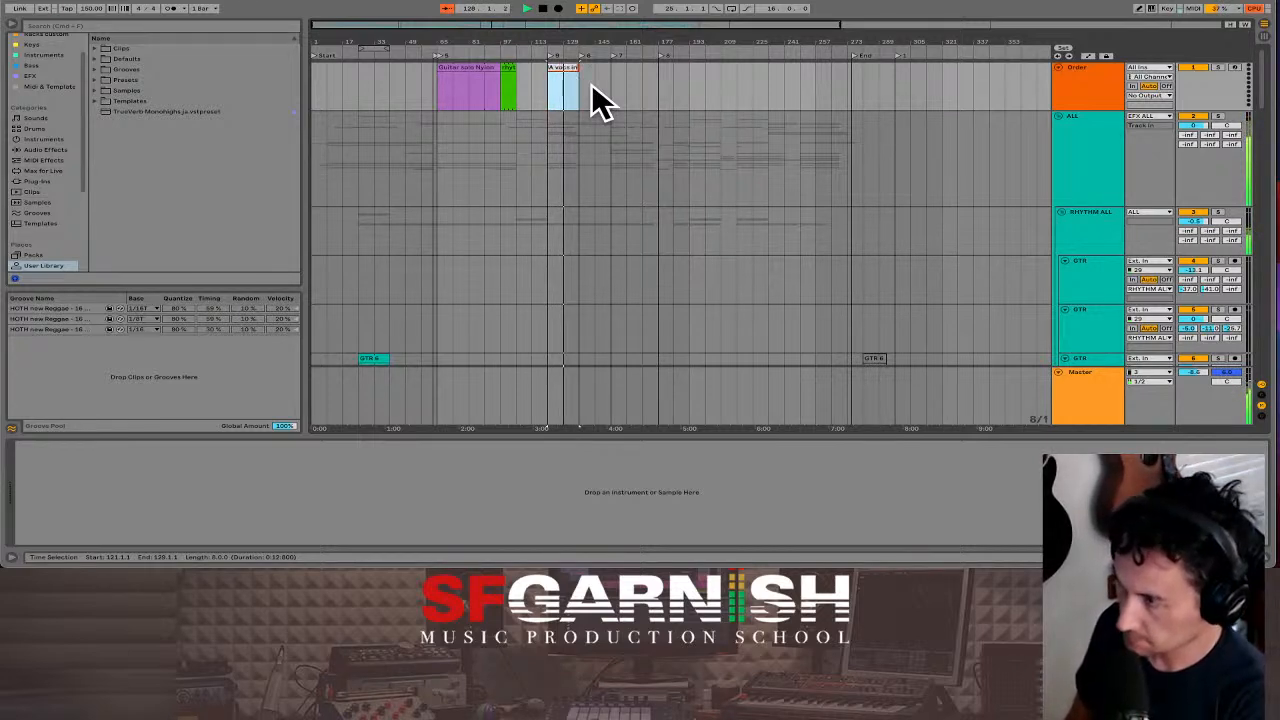
key("Return")
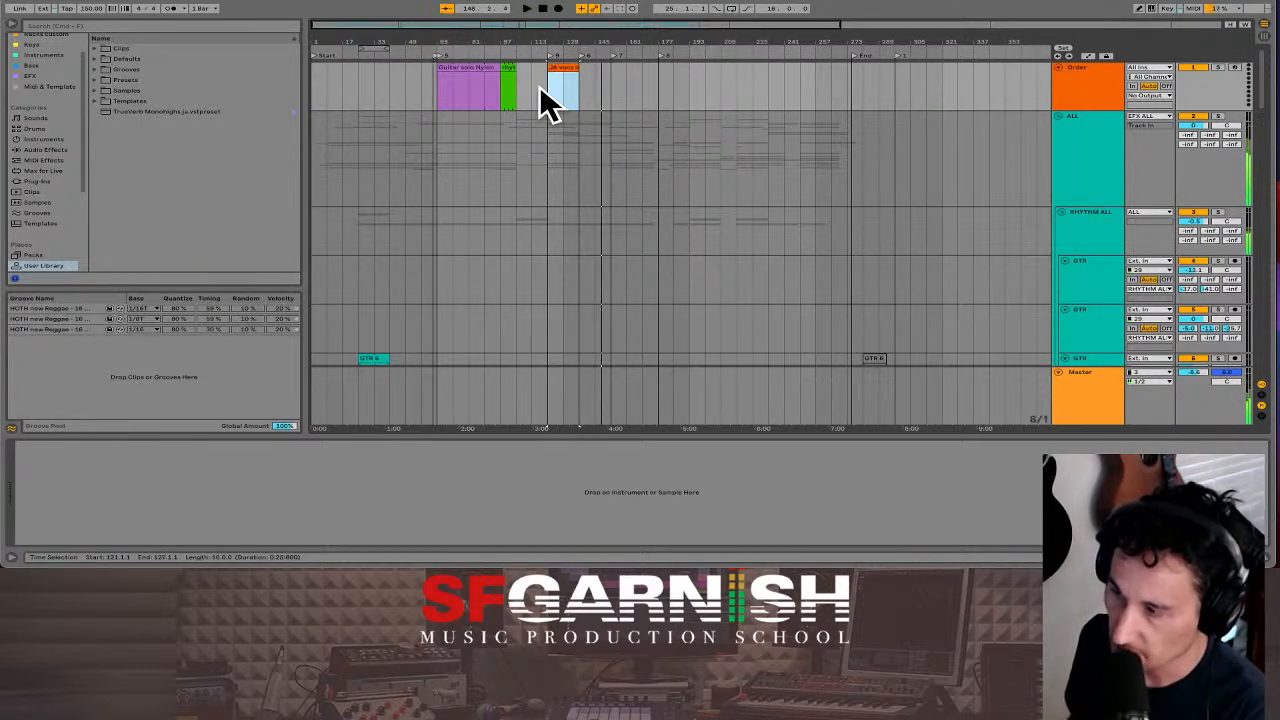
key("space")
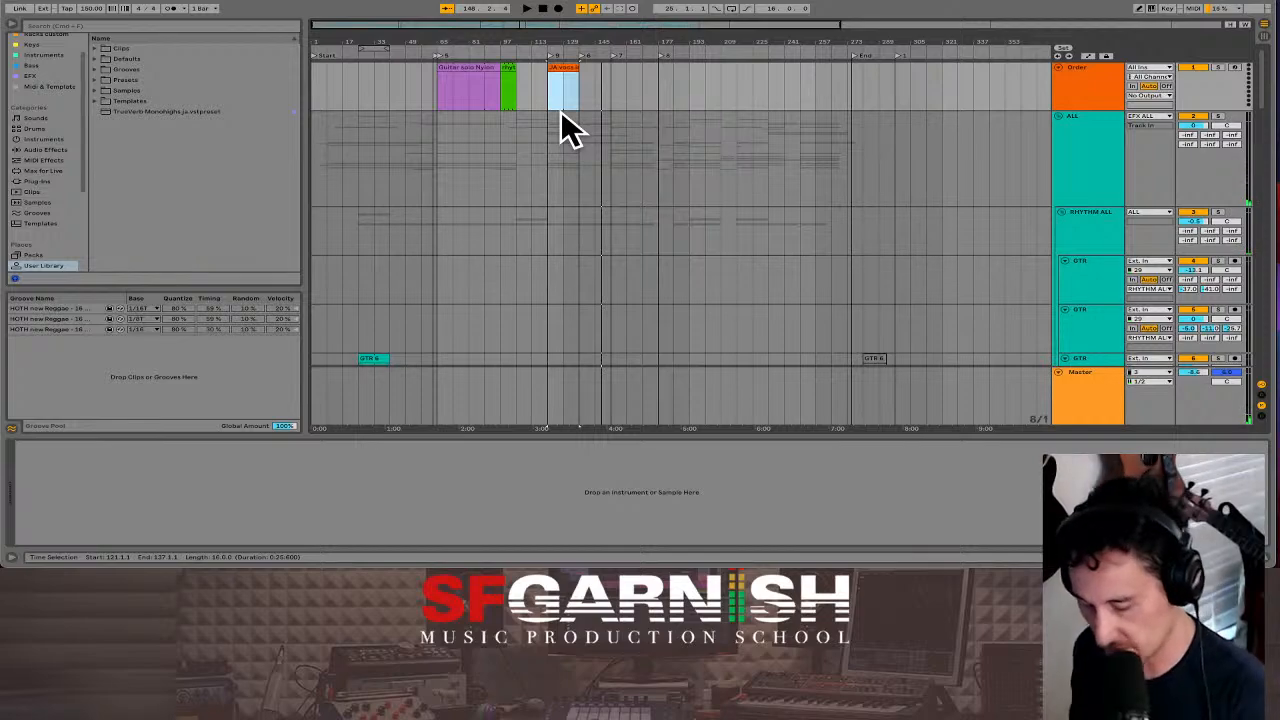
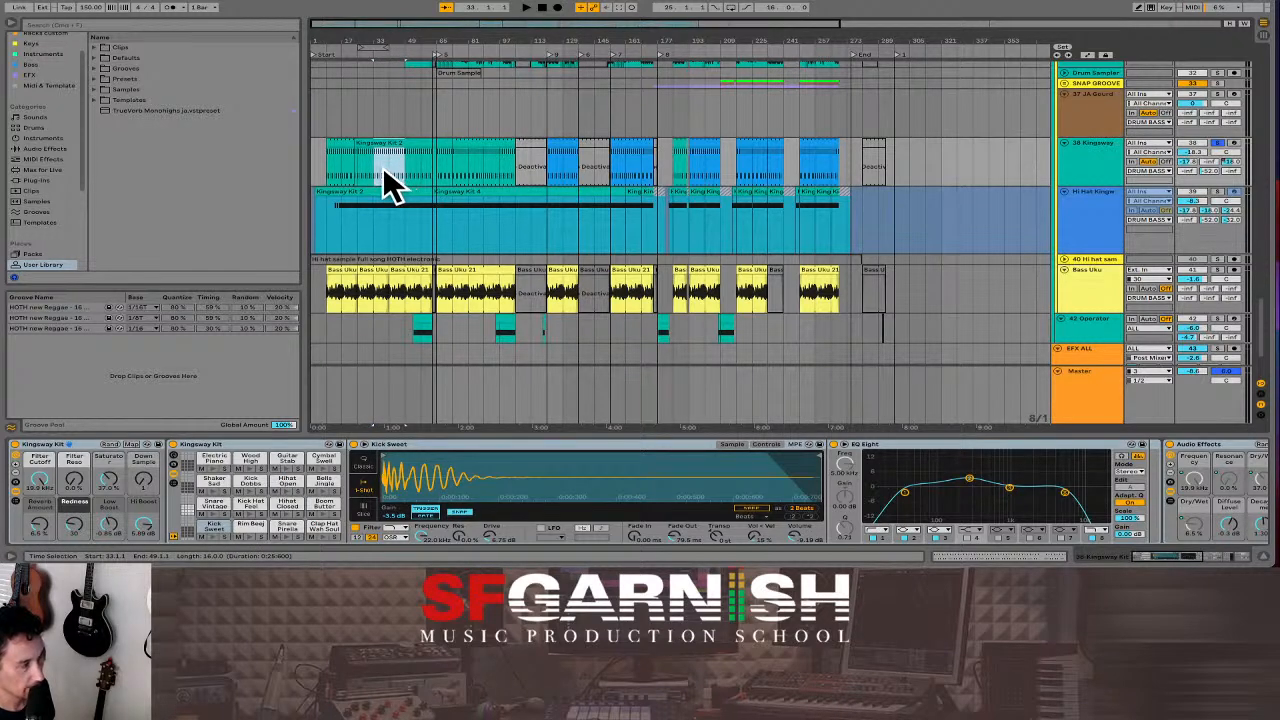
- Loop the selected bars 33 to 49 of the Kingsway drum track and hide the browser
key("ctrl+l")
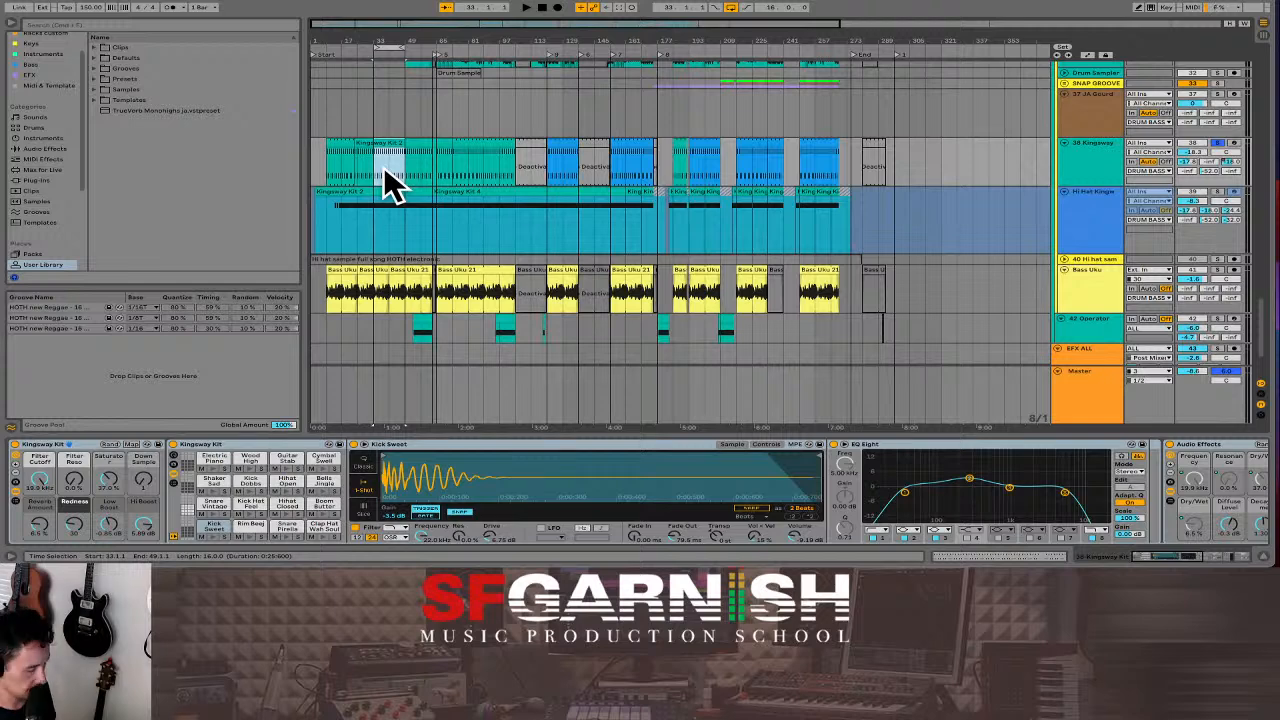
scroll(393, 183, "up", 6)
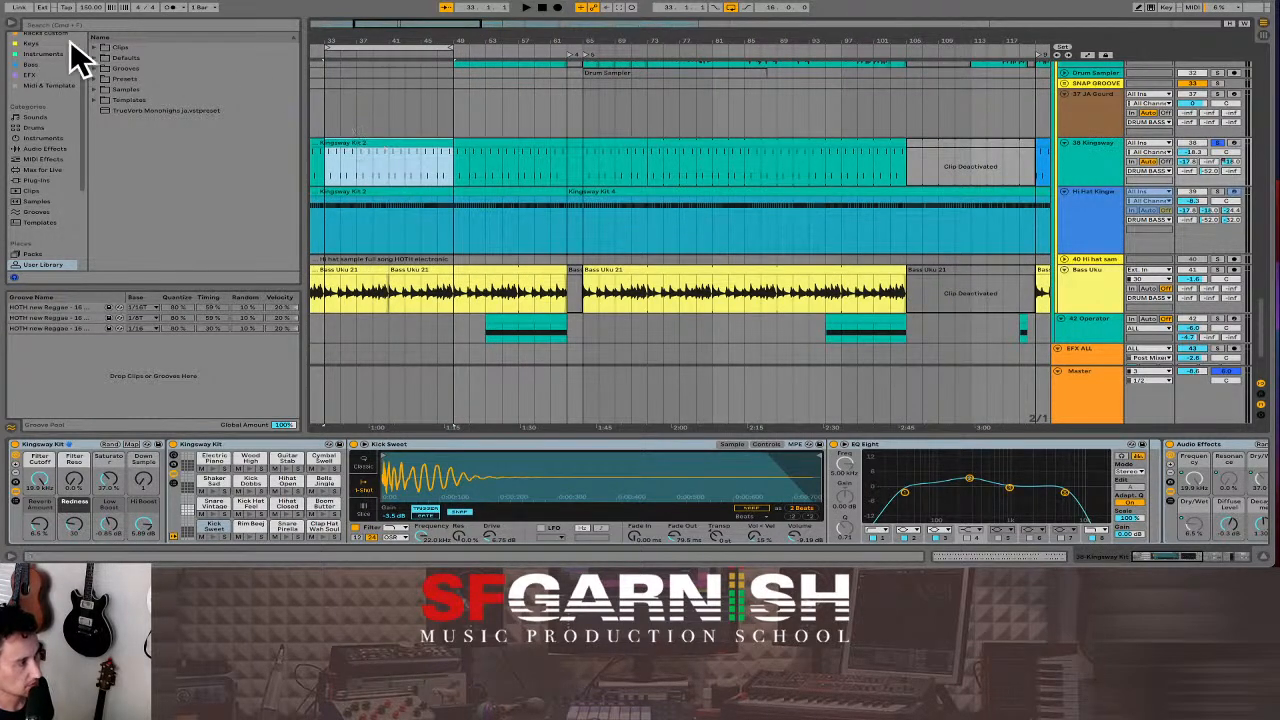
left_click(11, 32)
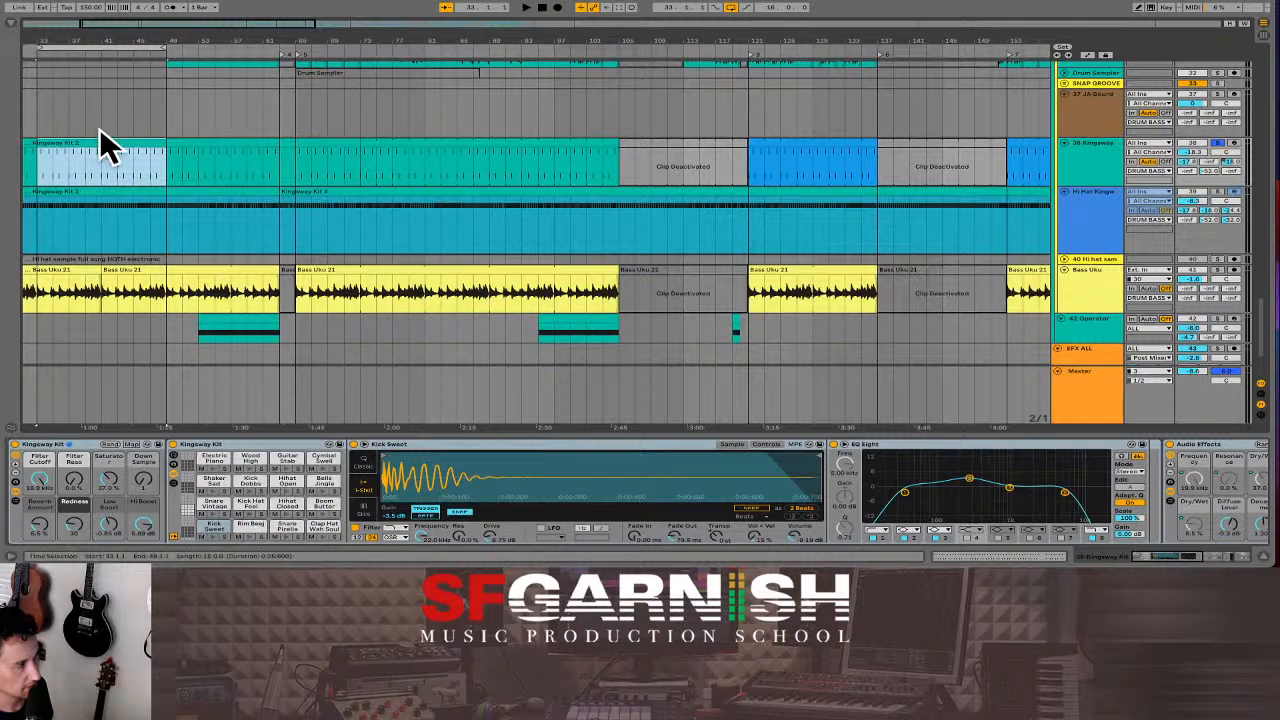
left_click_drag(258, 24, 216, 23)
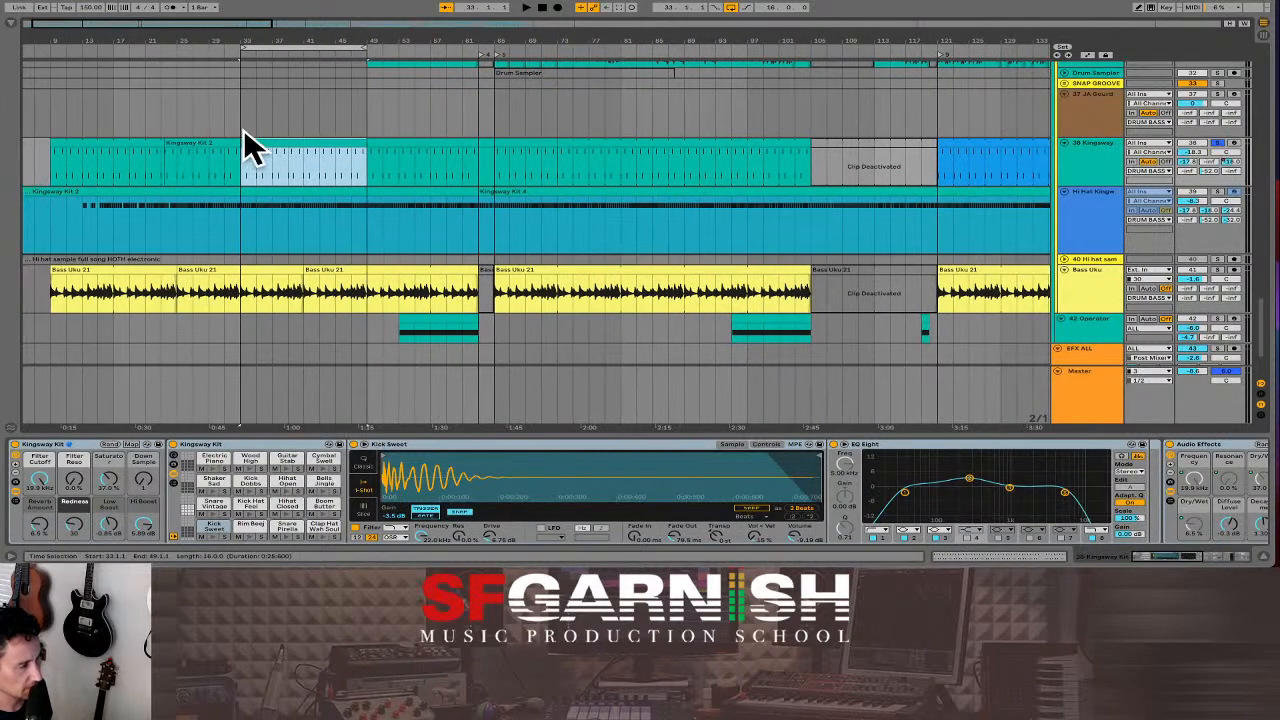
- Audition the soloed Kingsway drum track from bar 33 and stop playback
left_click(283, 172)
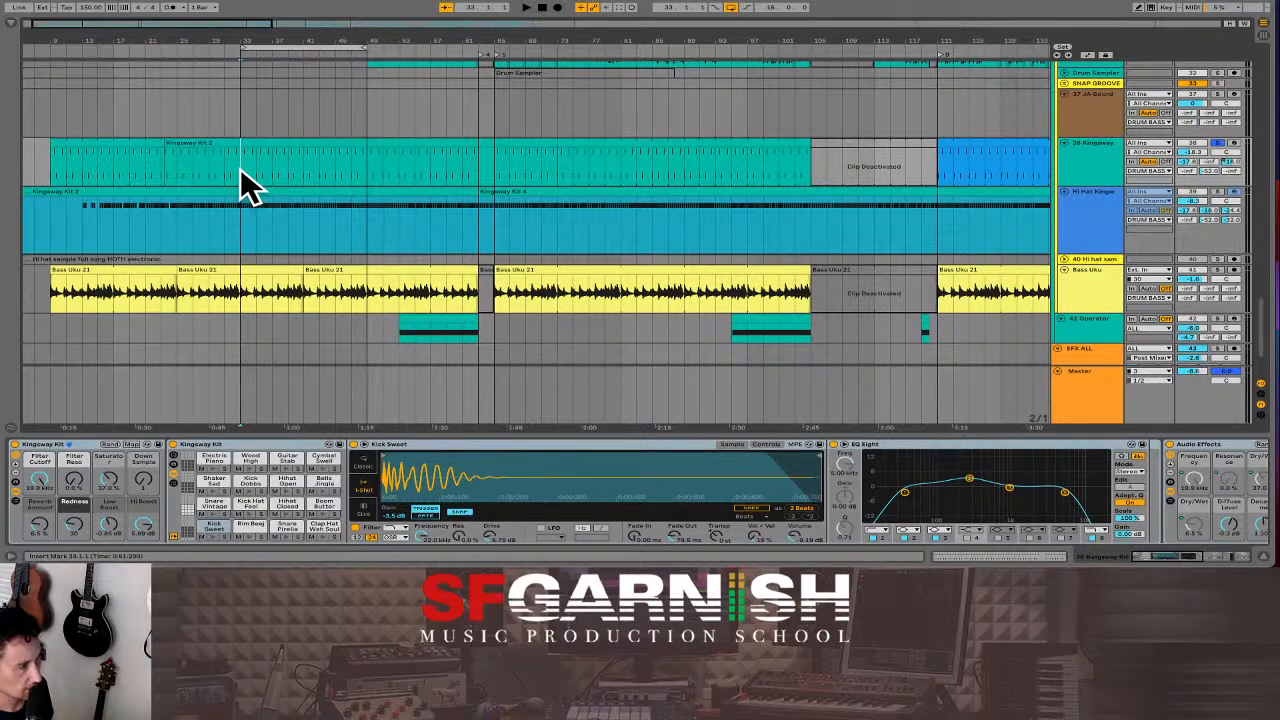
key("space")
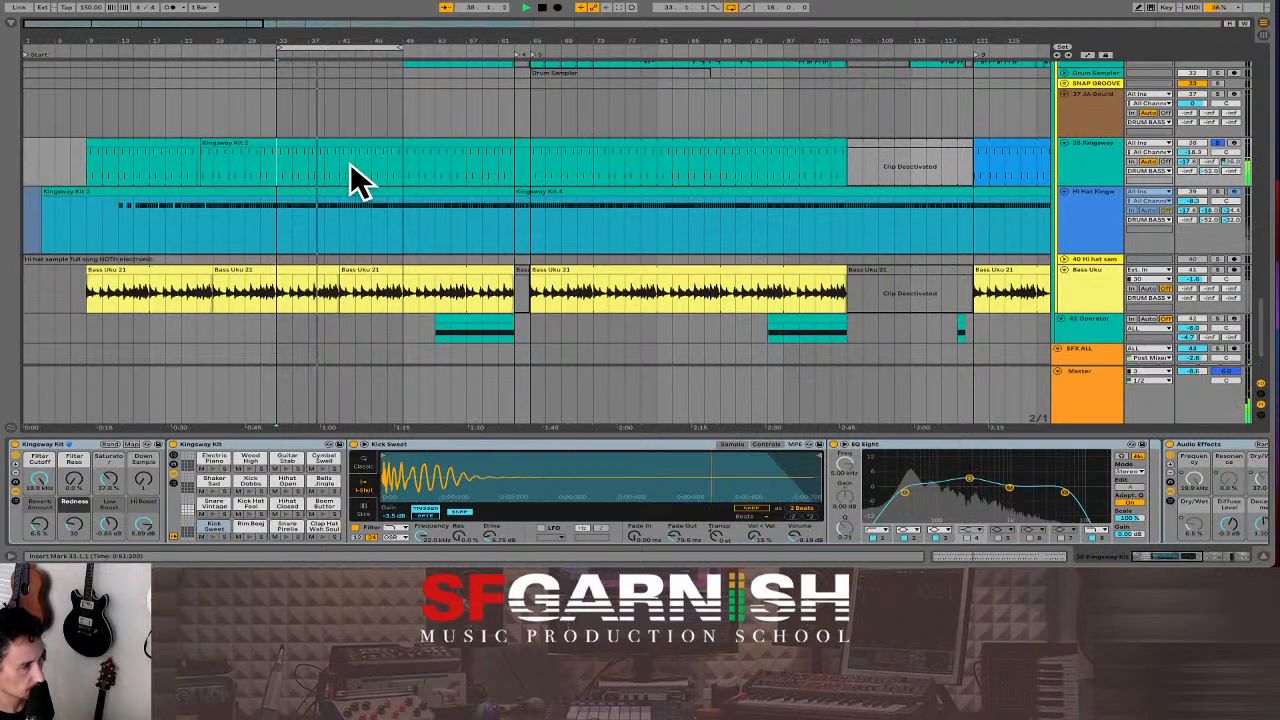
key("space")
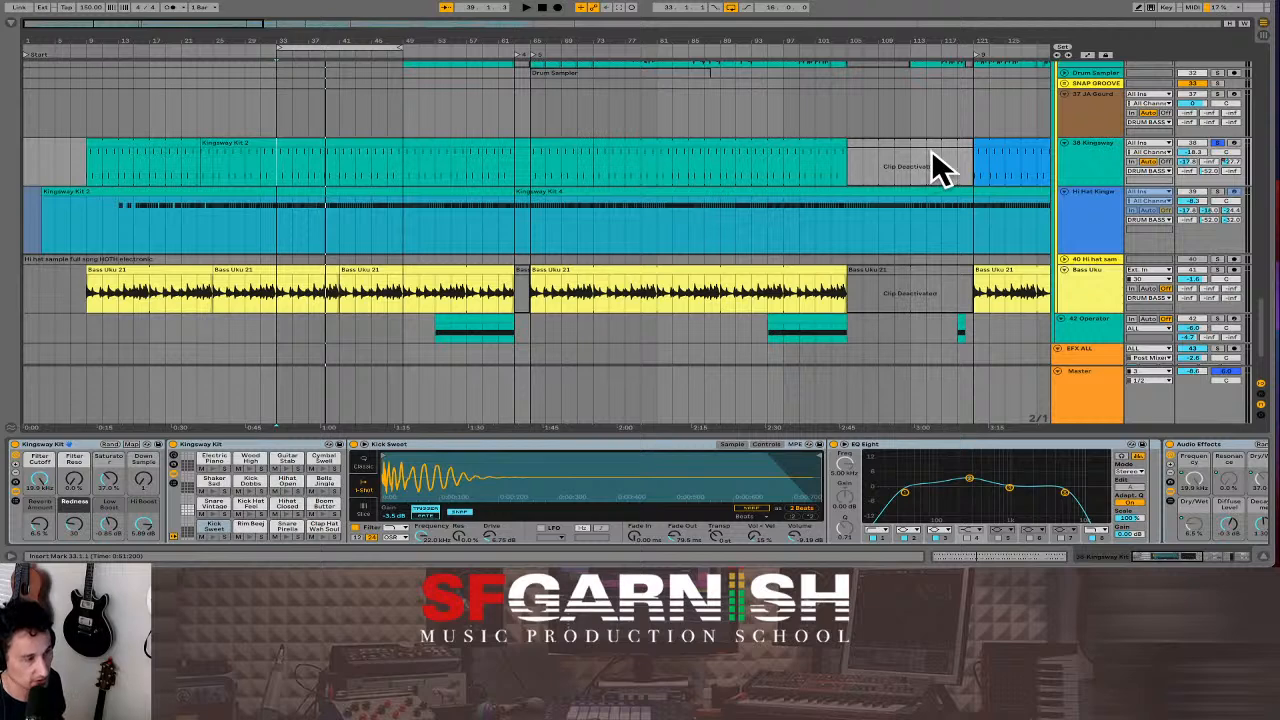
- Duplicate the Kingsway drum track and rename the original as Kick Kingsway
left_click(1103, 142)
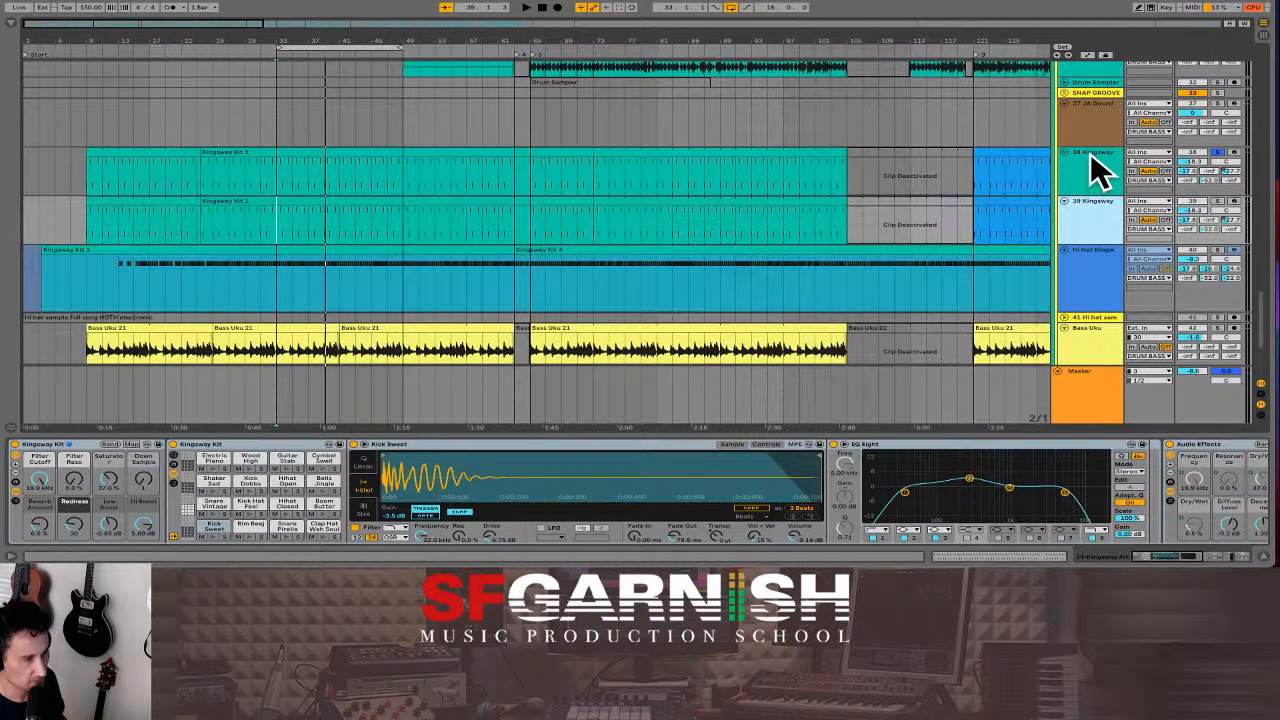
left_click(1092, 153)
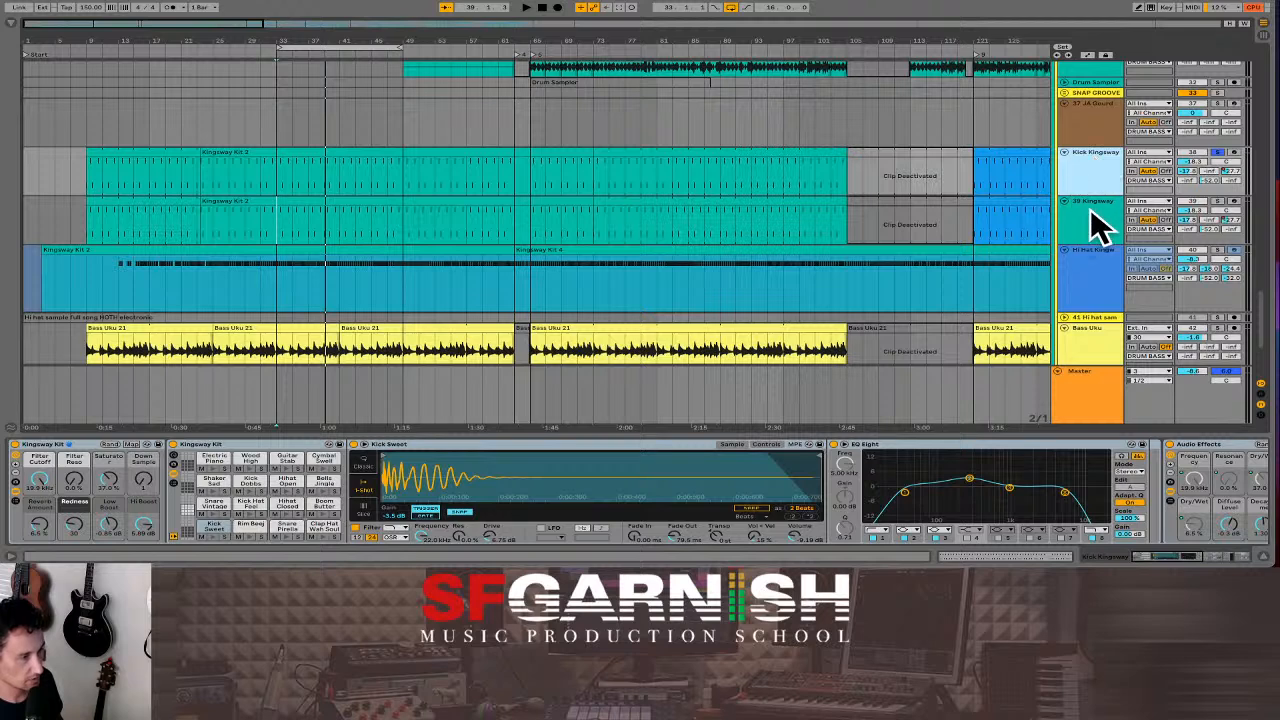
- Rename the duplicated Kingsway track as Snare Kingsway and play the soloed Kick Kingsway track from bar 33
left_click(1094, 204)
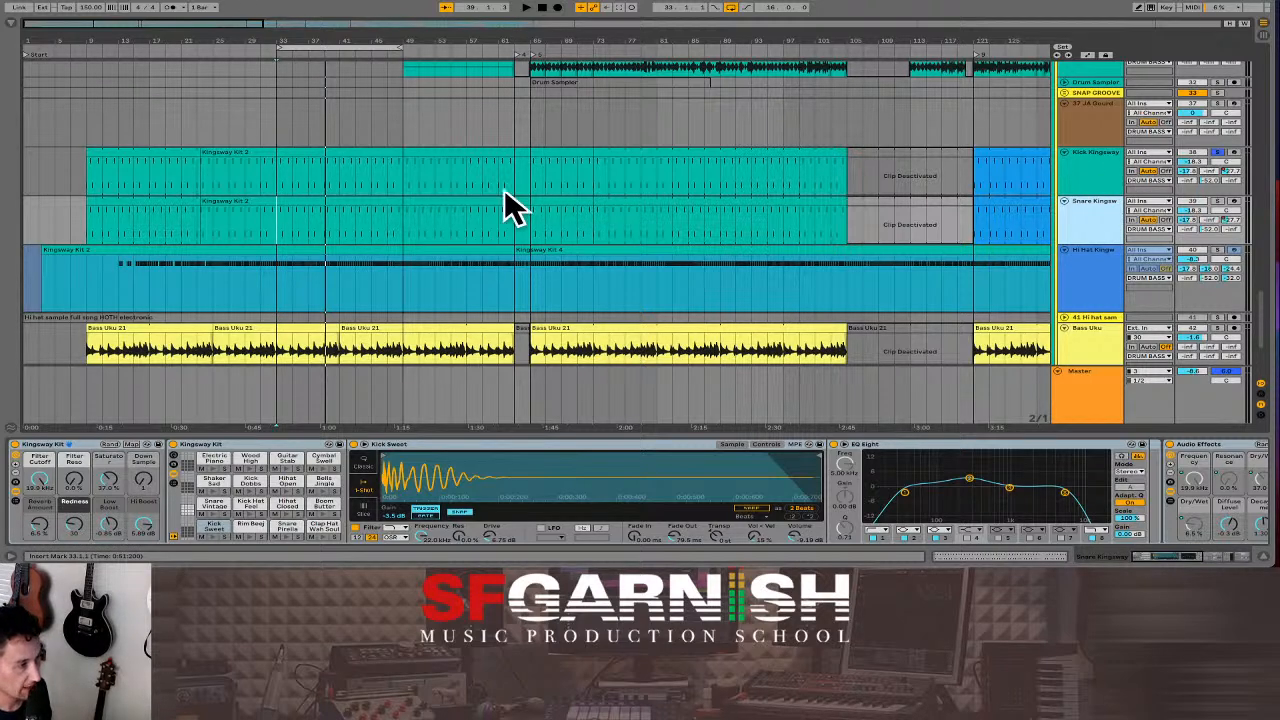
left_click(388, 177)
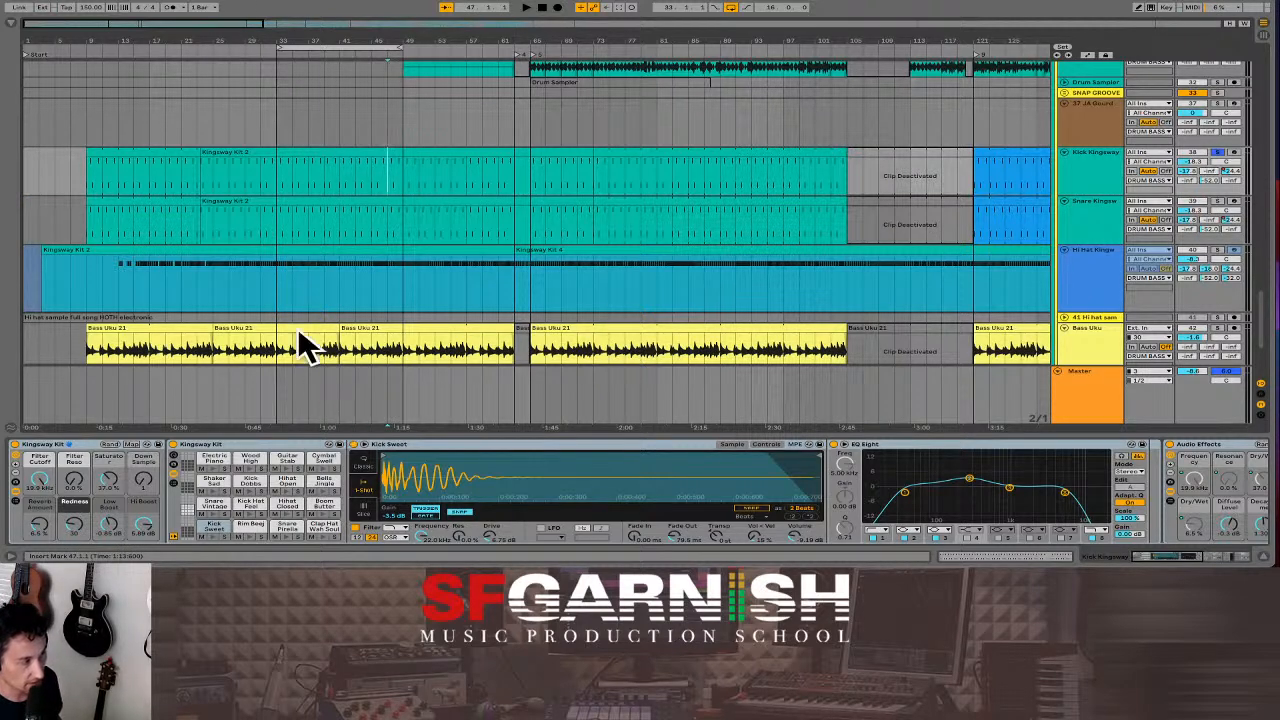
left_click(279, 178)
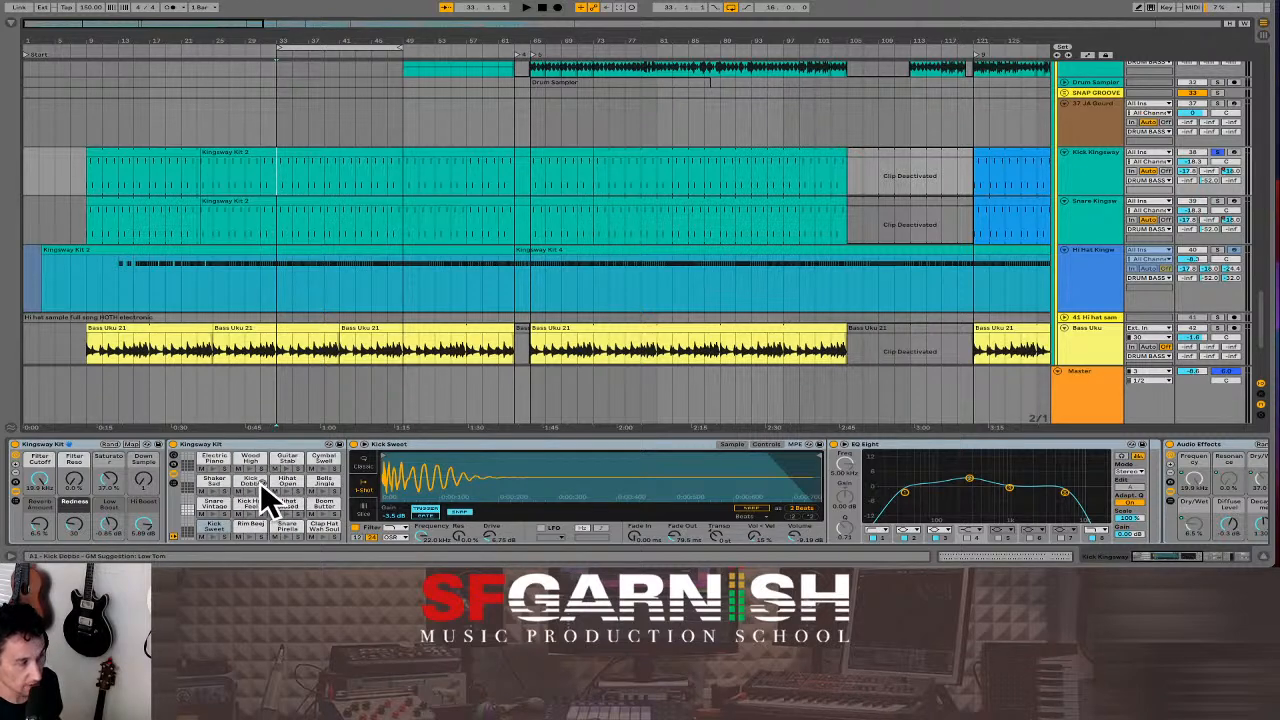
key("space")
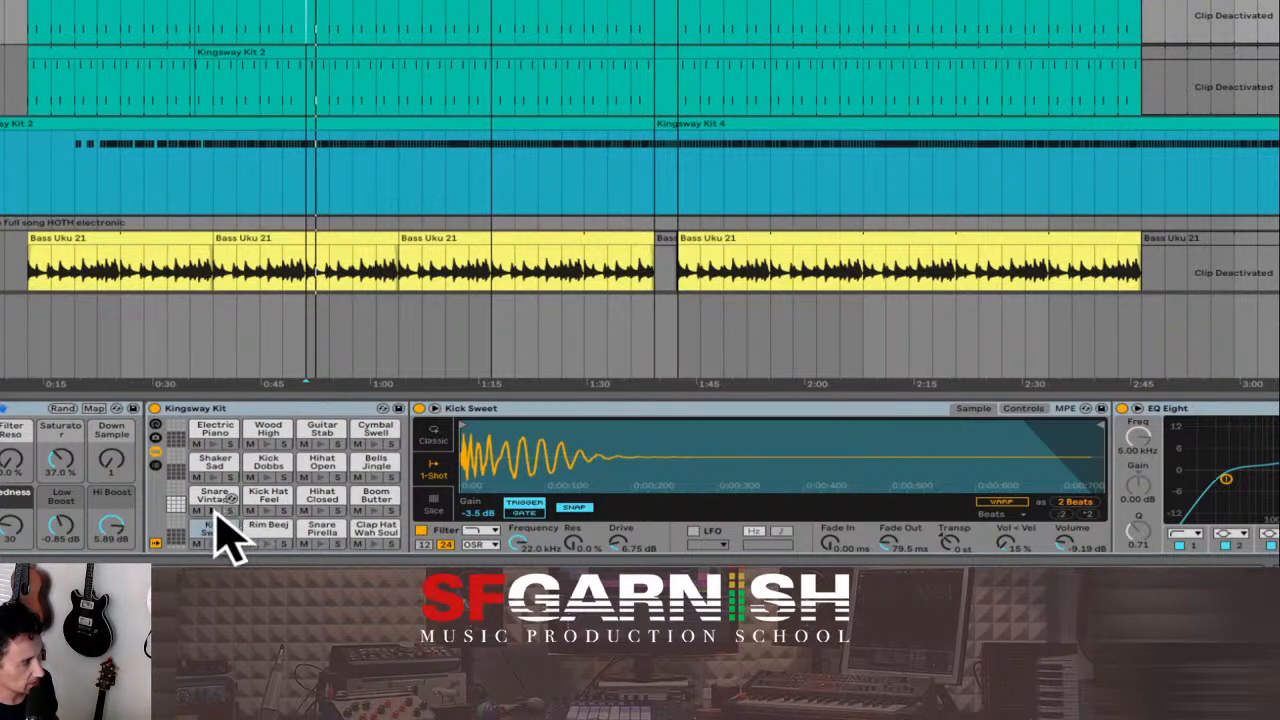
- Mute the Snare Vintage pad in the Kick Kingsway drum rack and audition playback from bar 33
left_click(229, 510)
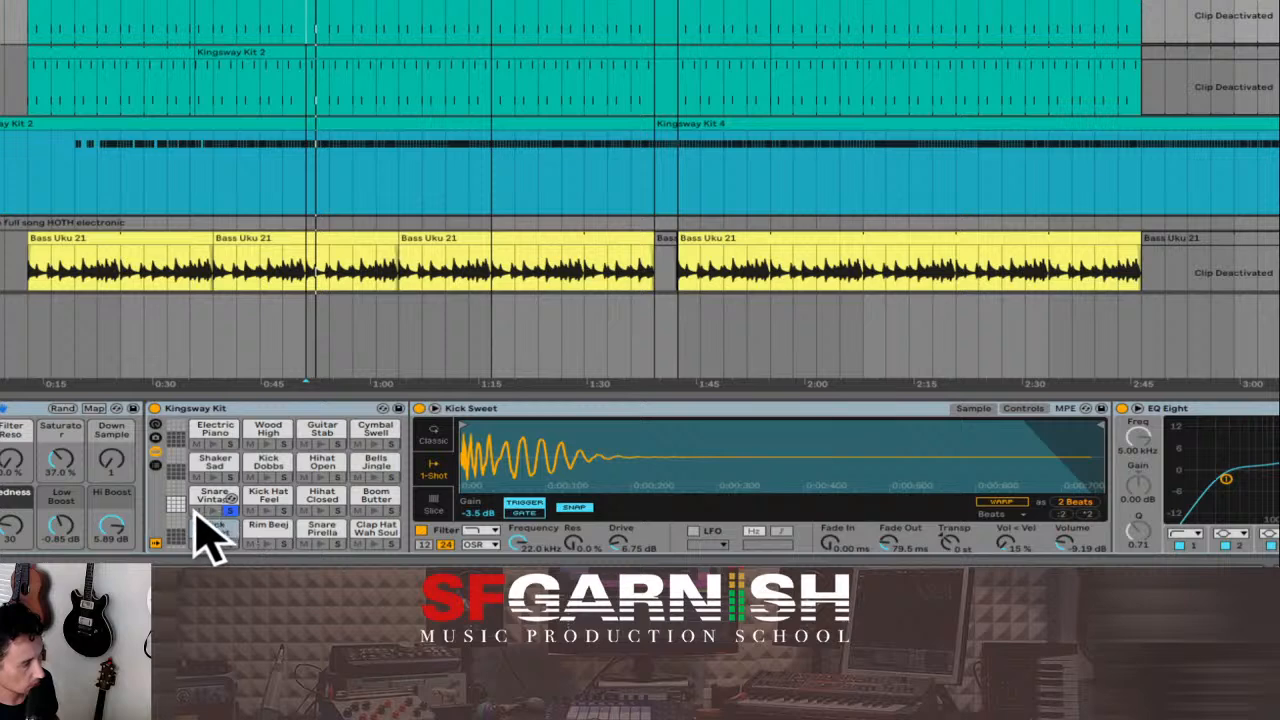
left_click(231, 510)
left_click(201, 520)
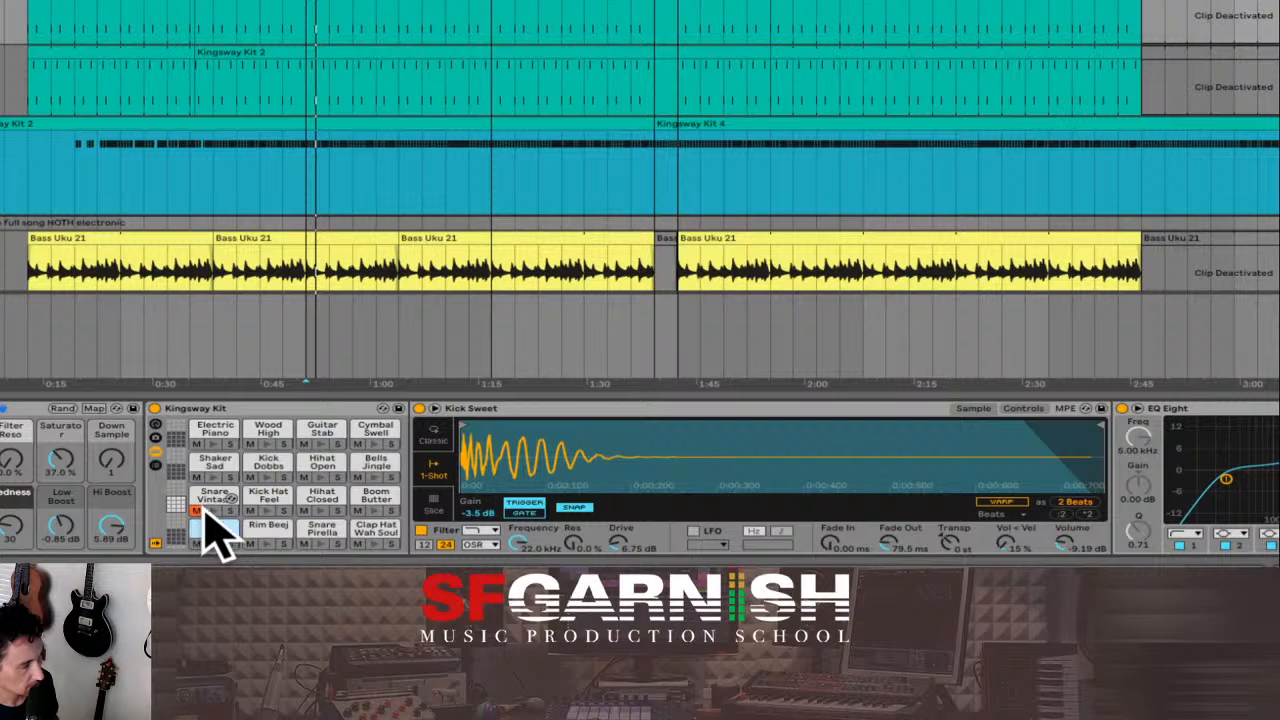
left_click(309, 182)
key("space")
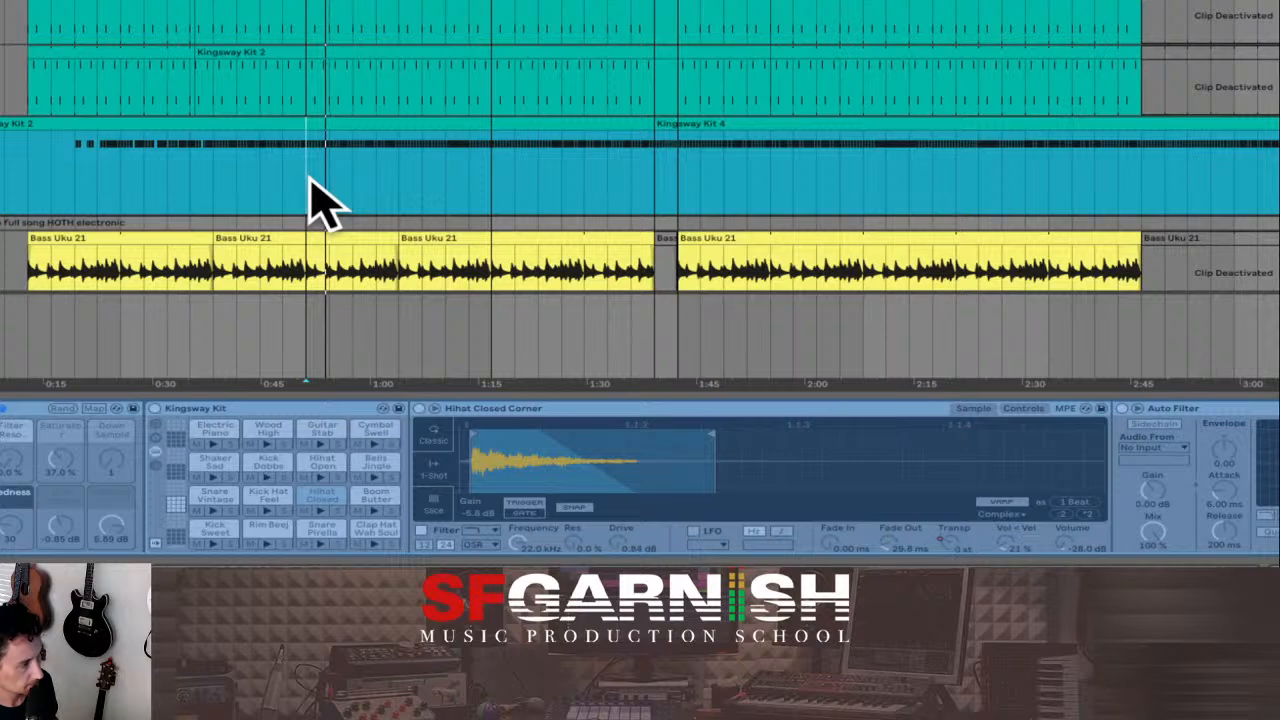
- Consolidate the Kick Kingsway clips from bar 9 to bar 269 into one clip
scroll(309, 178, "up", 2)
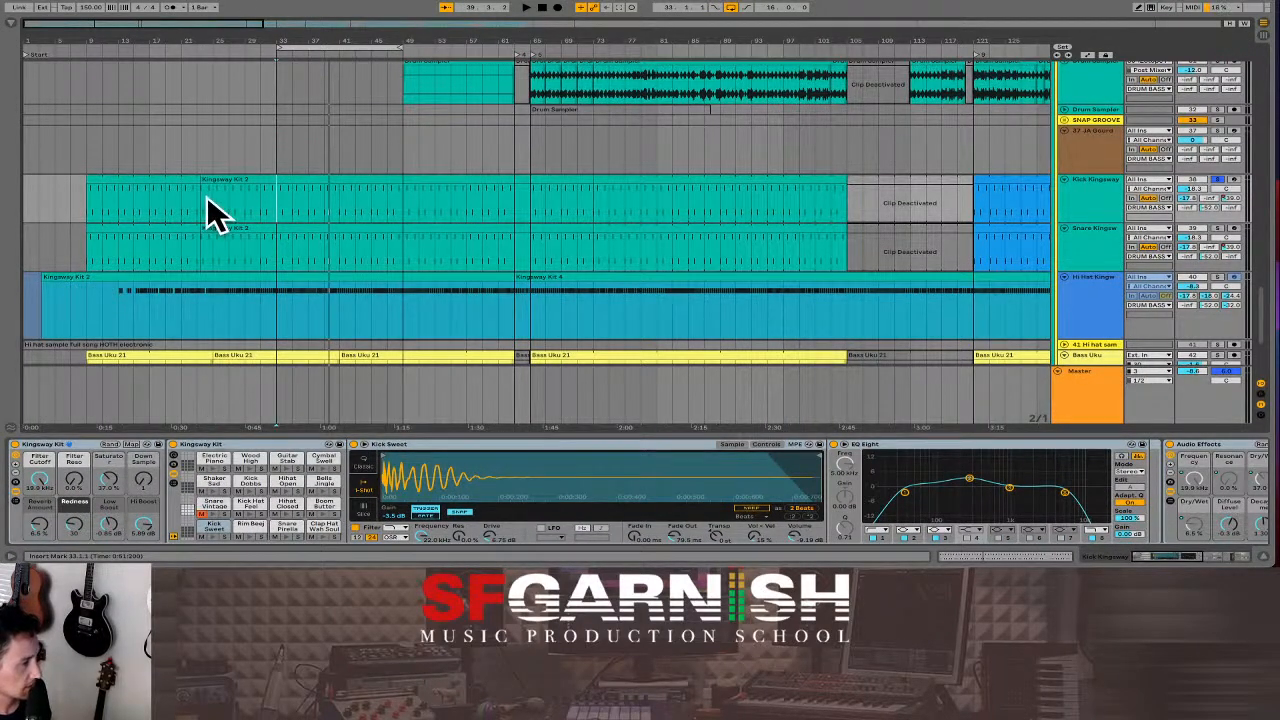
left_click(85, 205)
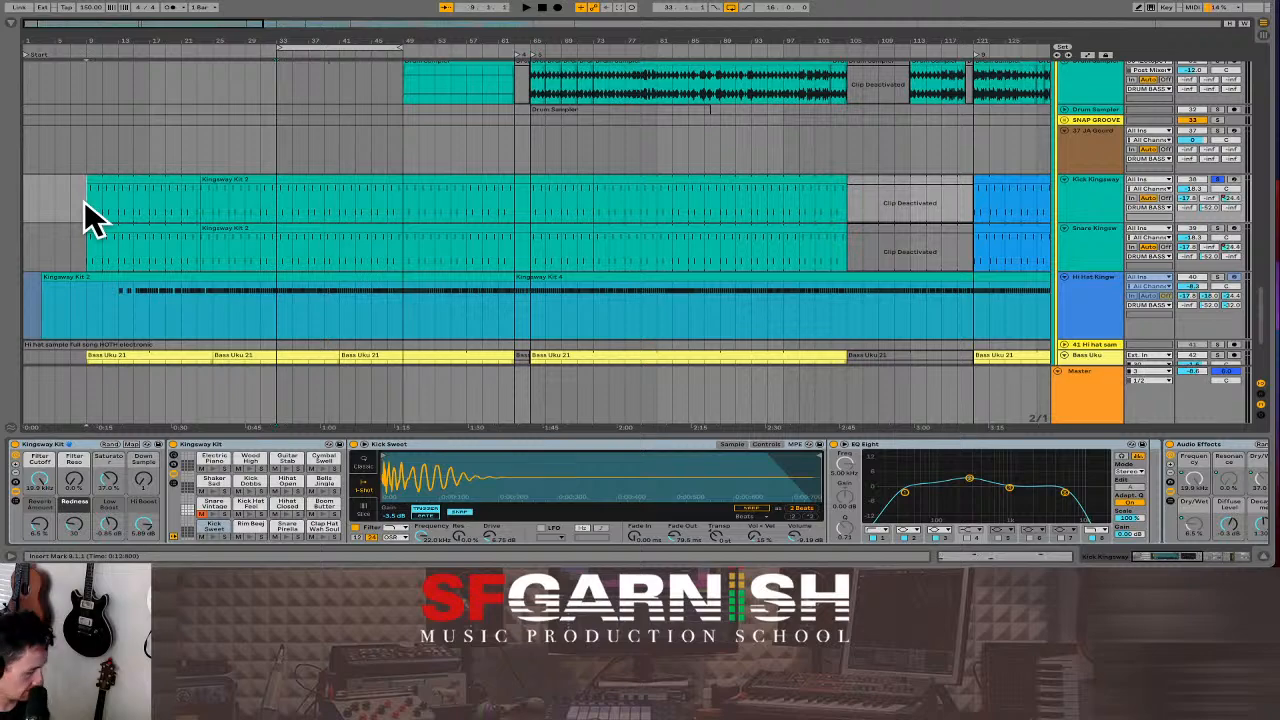
key("minus")
key("minus")
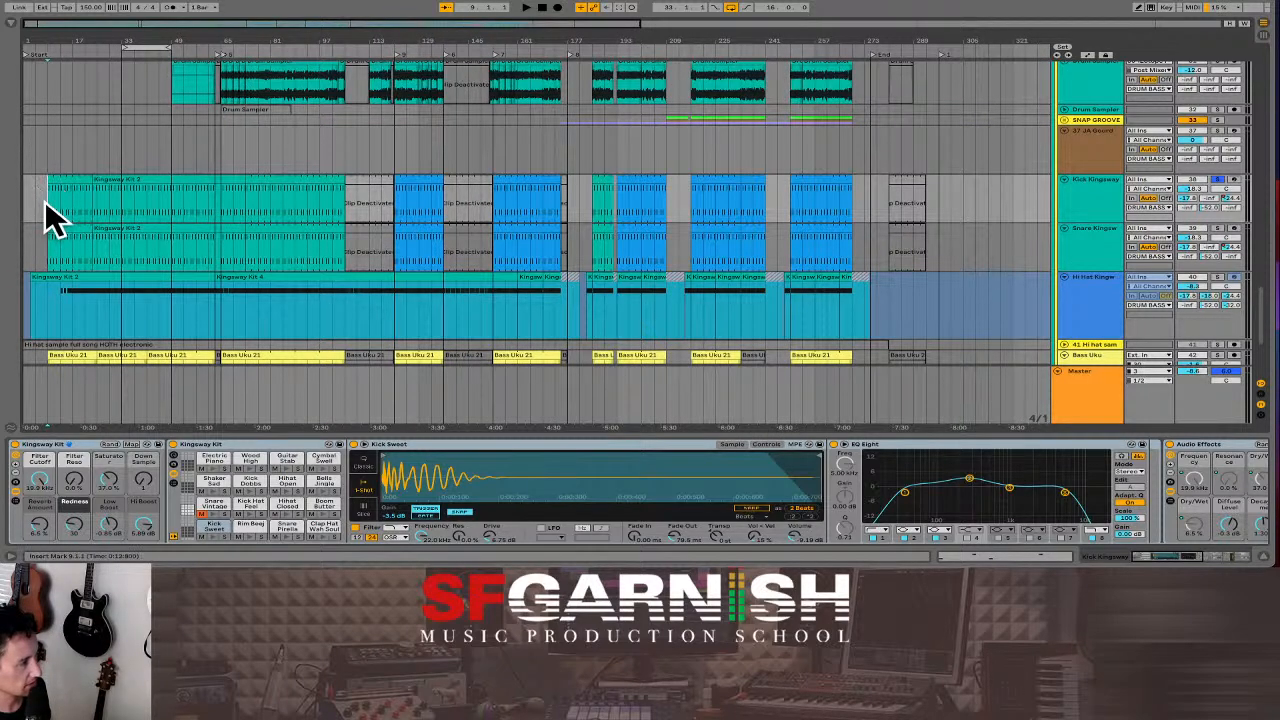
left_click_drag(46, 195, 858, 210)
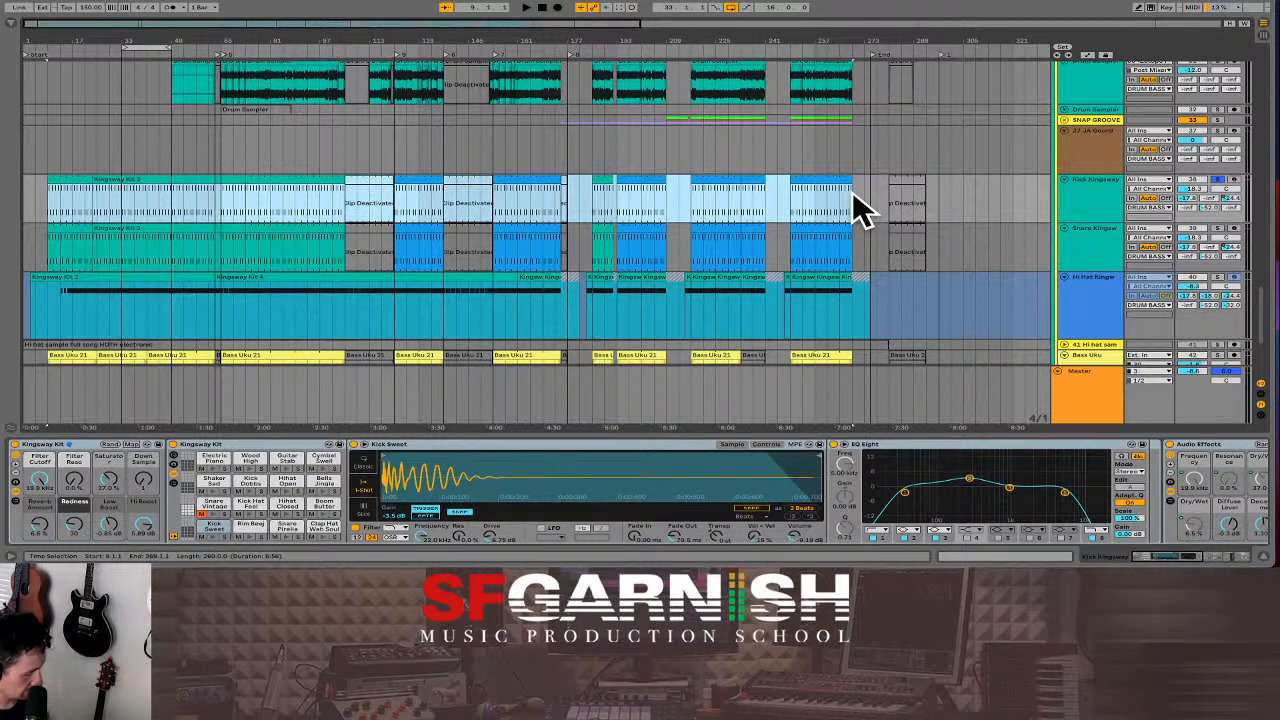
key("ctrl+j")
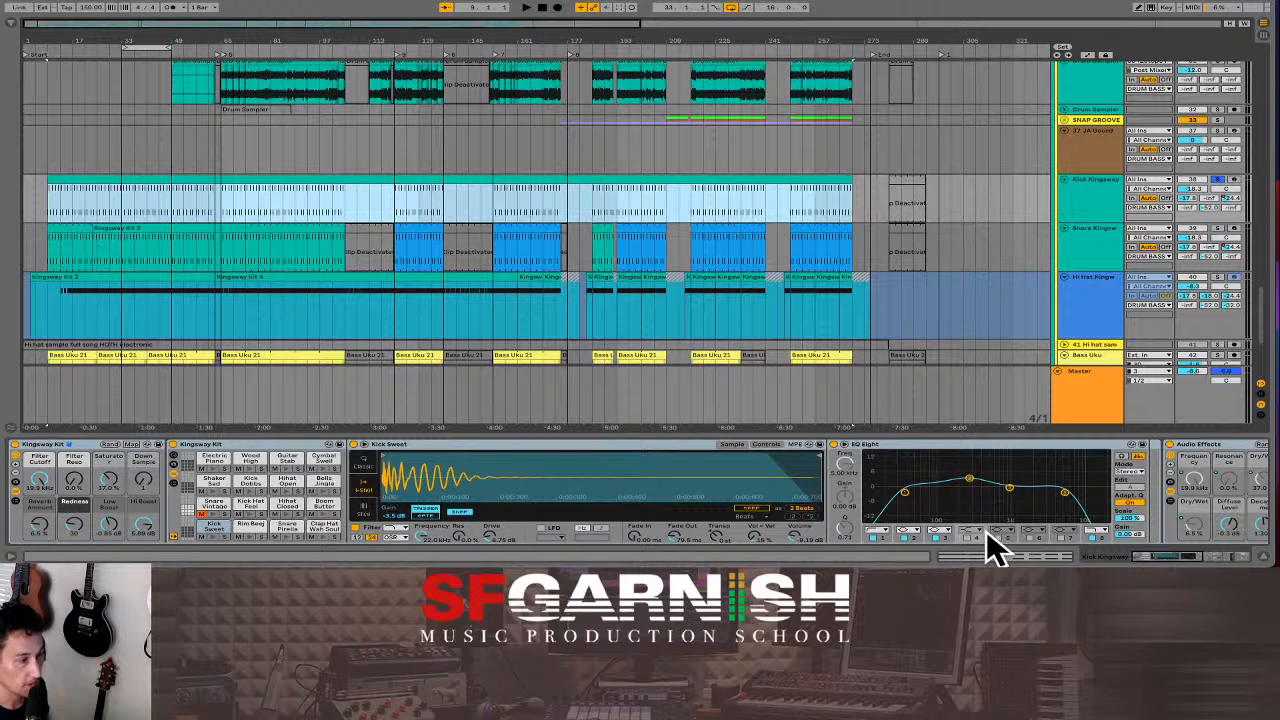
- Delete all Snare Vintage notes from the consolidated Kick Kingsway clip, including the remaining one at its end
key("shift+Tab")
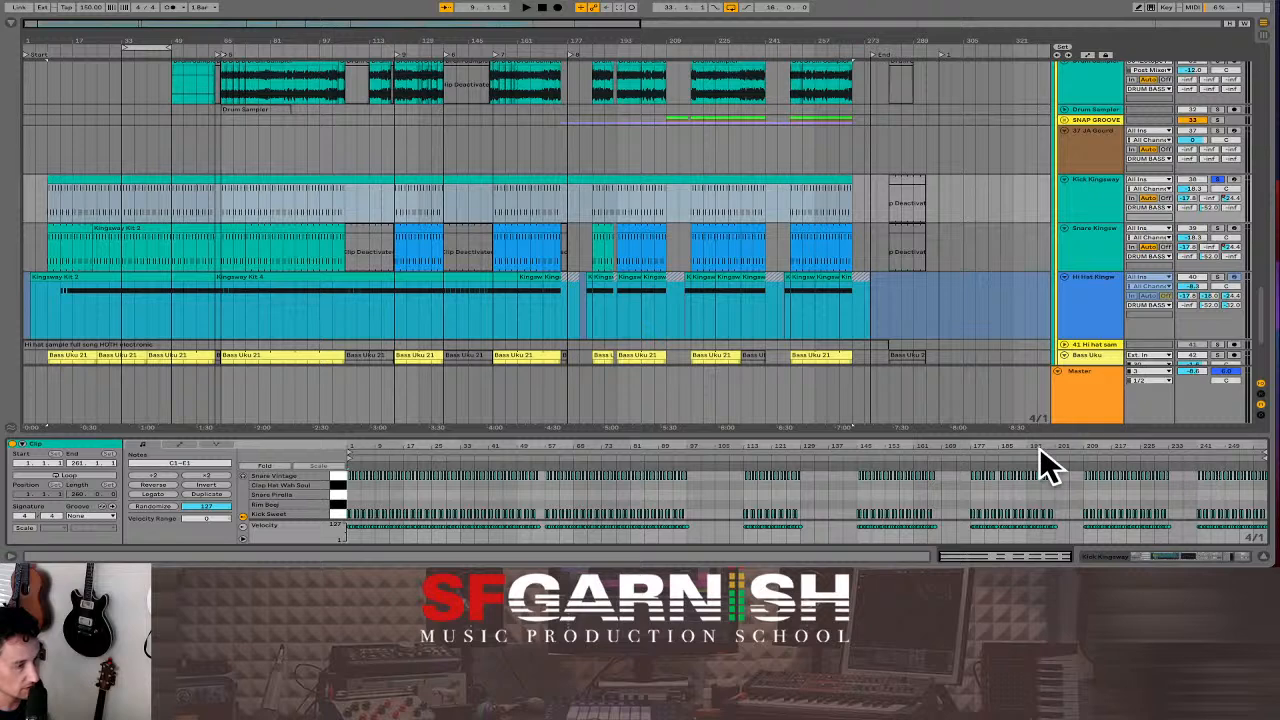
left_click_drag(1265, 486, 335, 468)
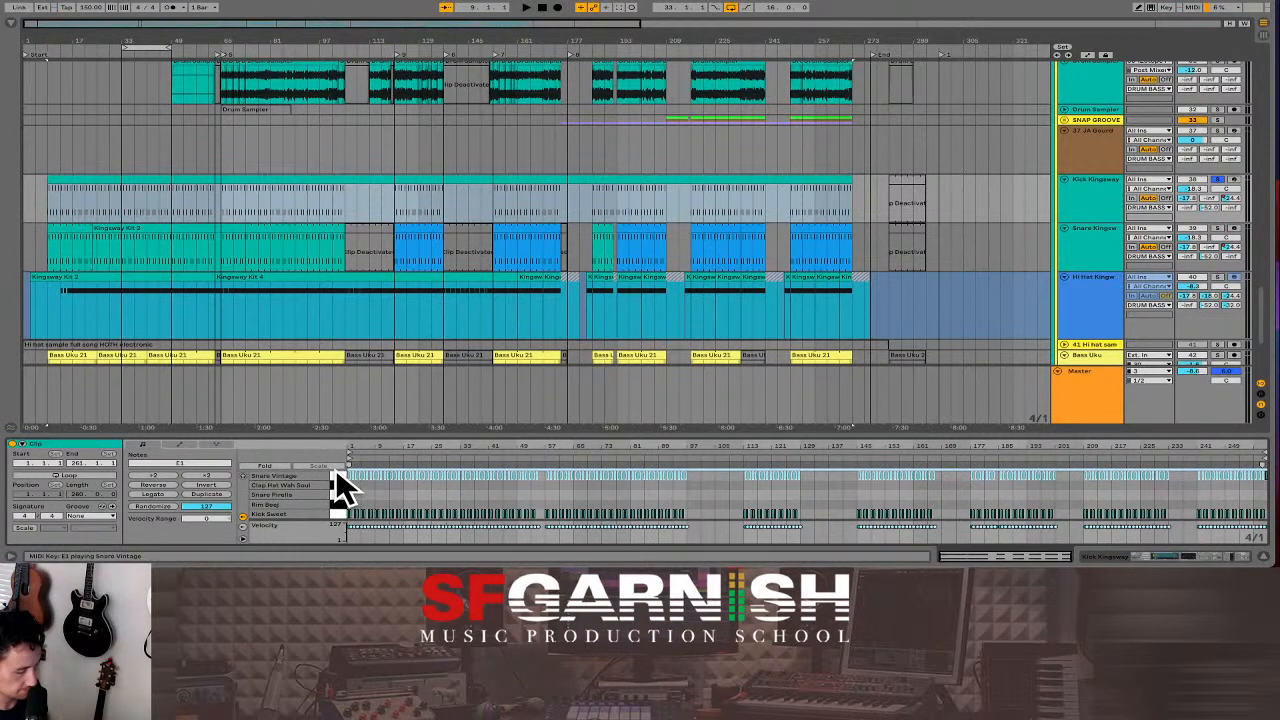
key("Delete")
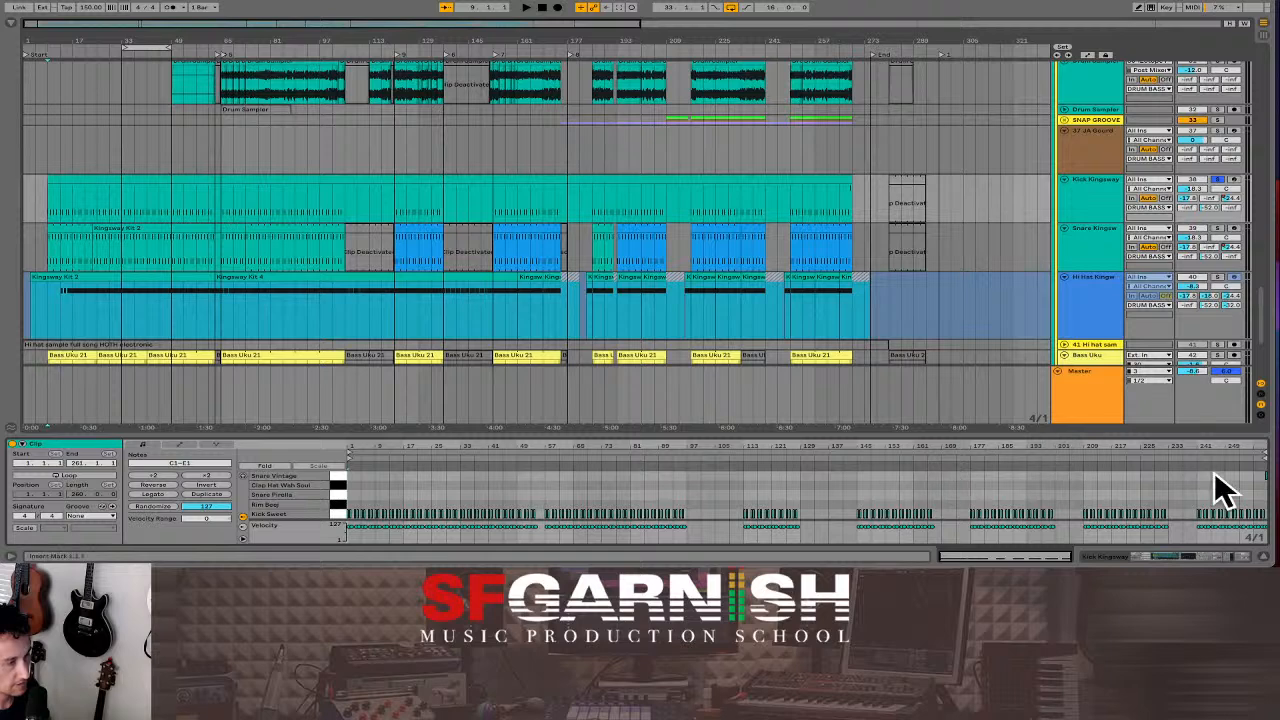
left_click_drag(1196, 480, 1272, 487)
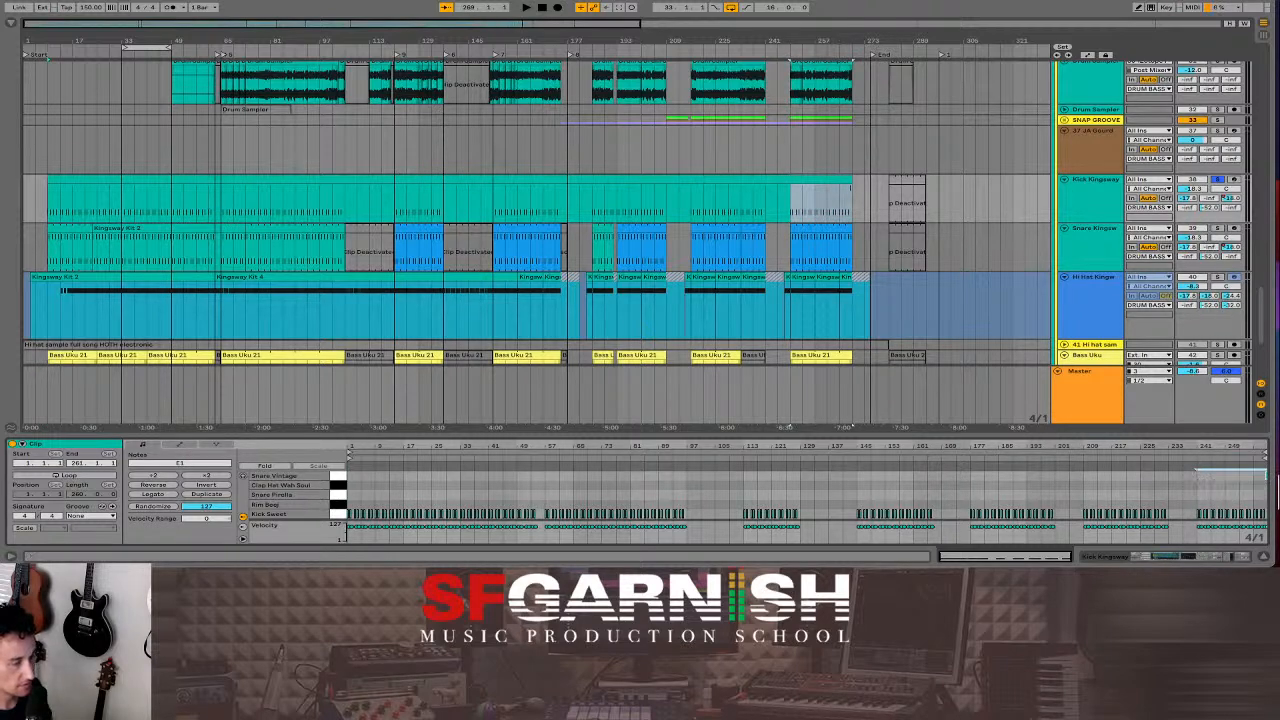
key("Delete")
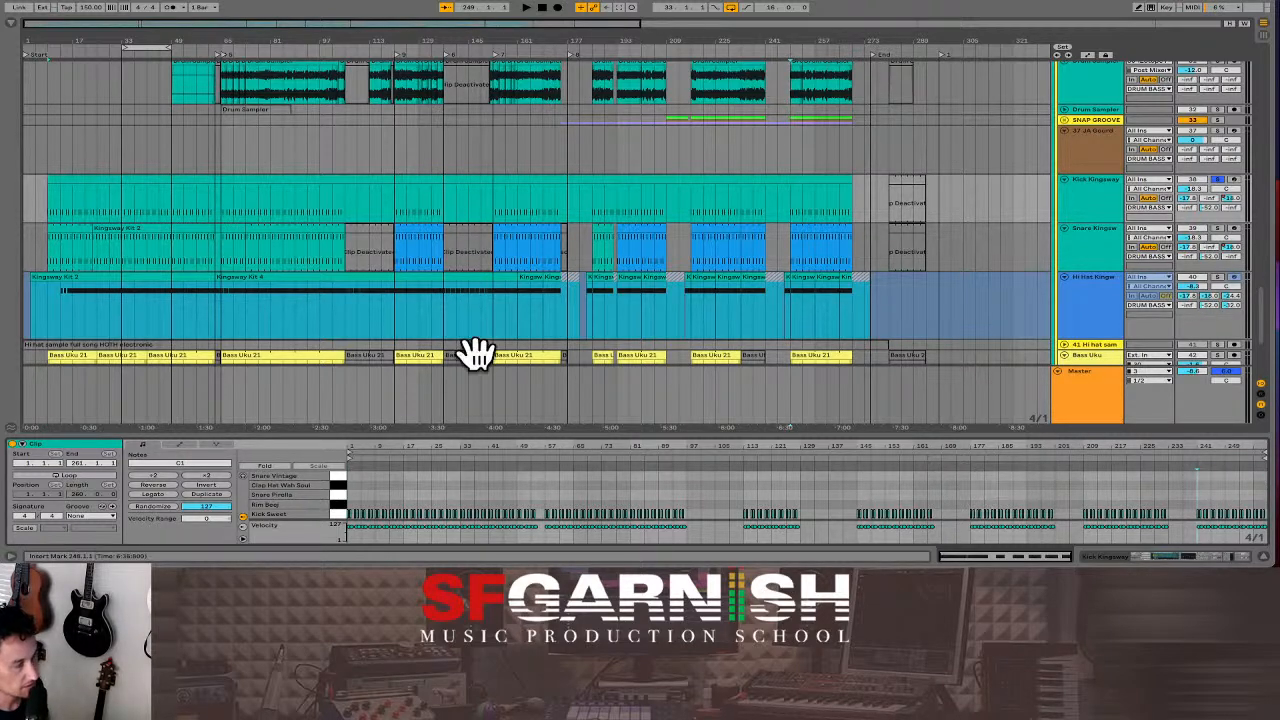
- Bring back the kit's device view and audition the Kick Kingsway track from bar 33
left_click(120, 215)
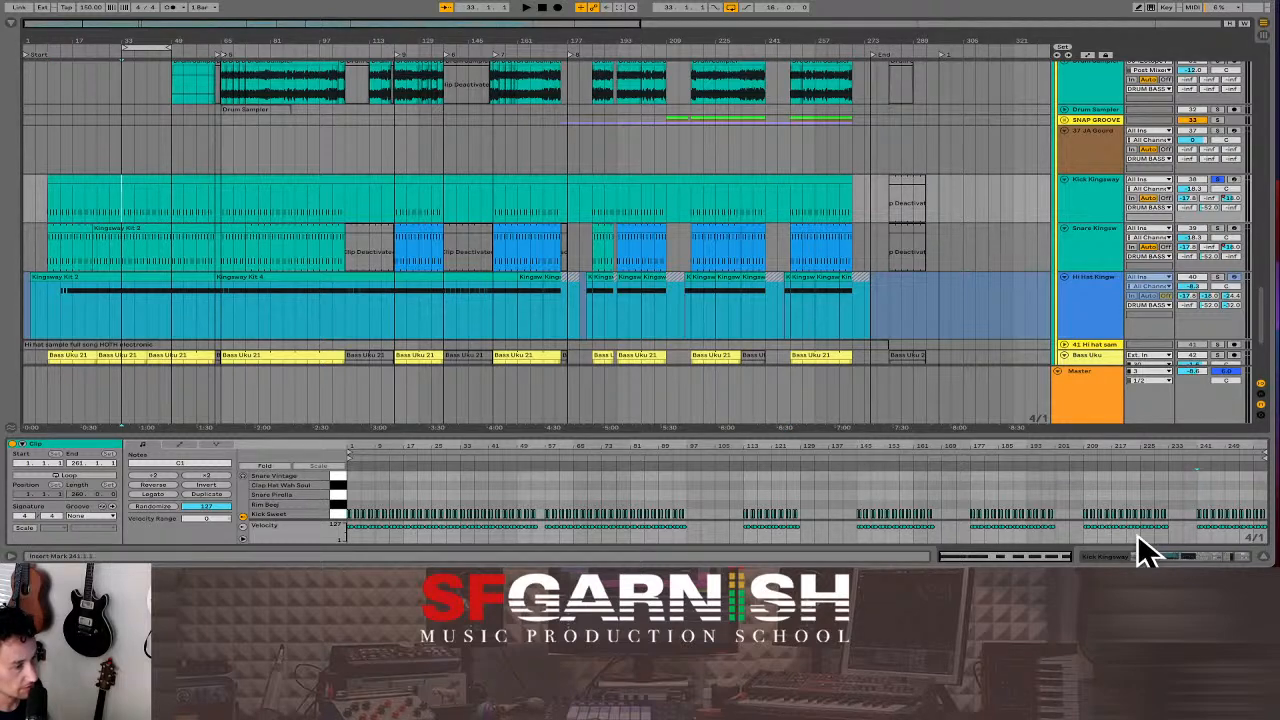
left_click(1185, 558)
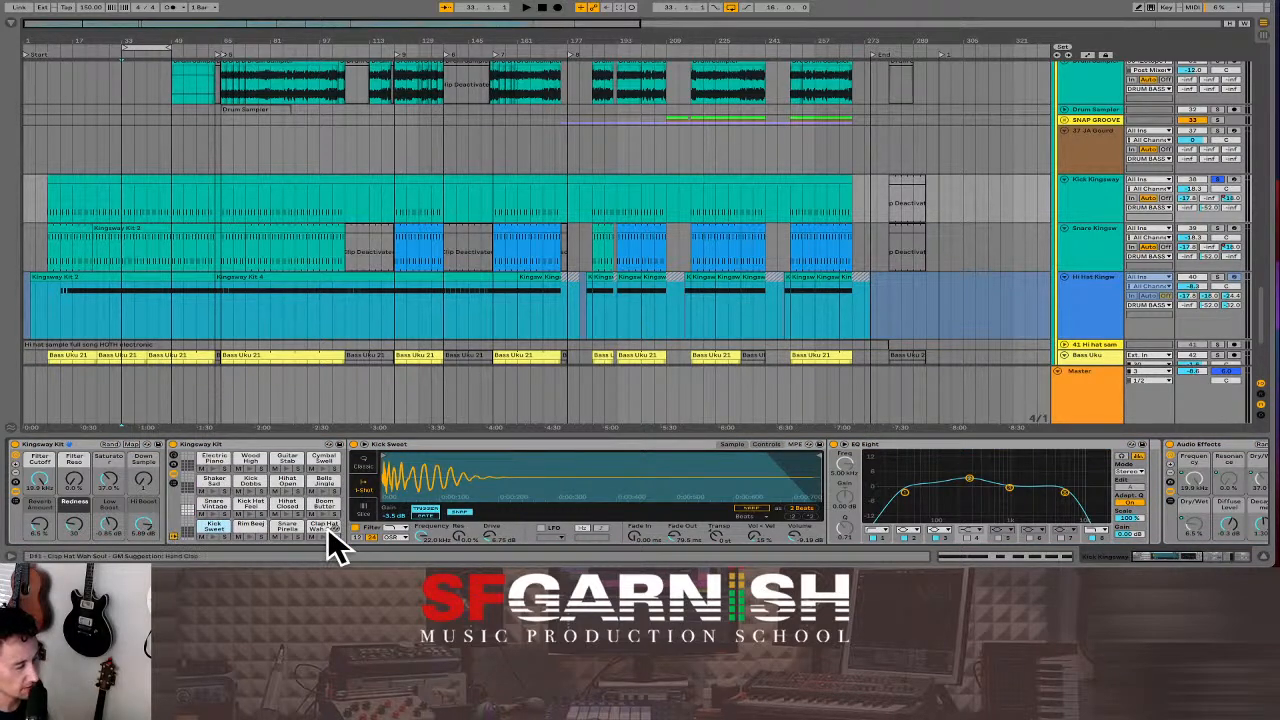
key("space")
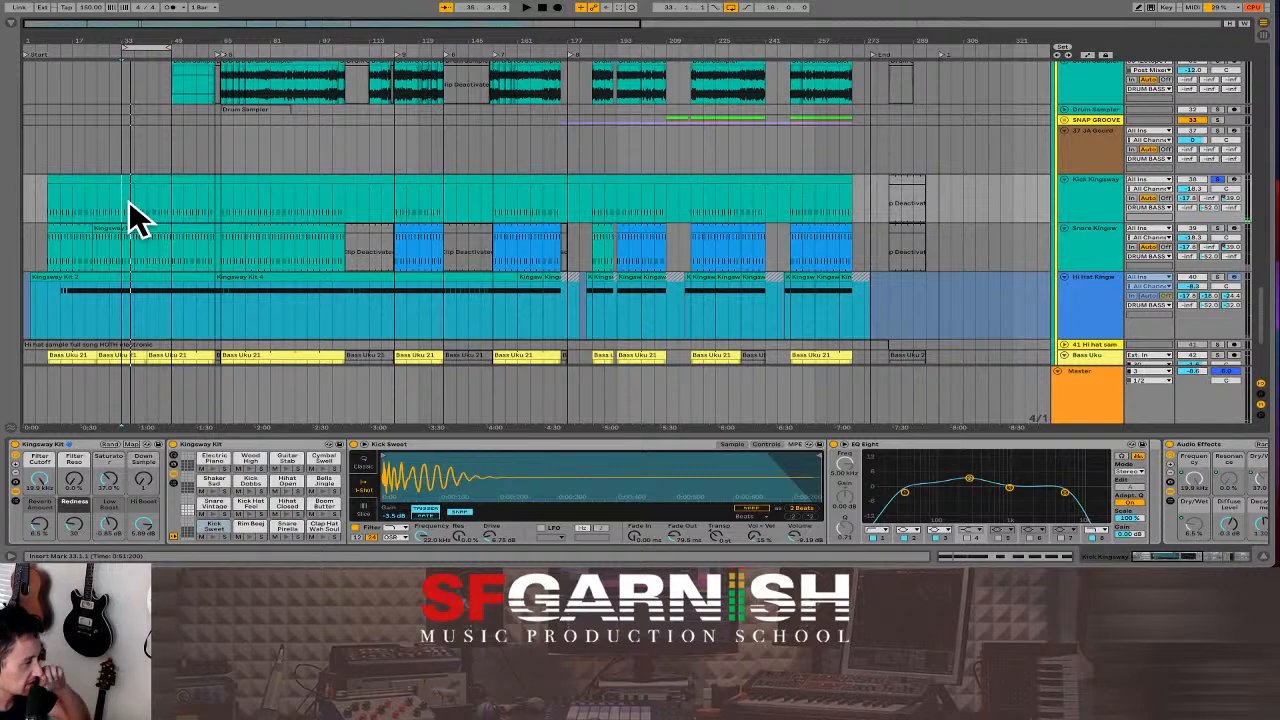
- Colour both the consolidated kick clip and the Kick Kingsway track light purple
left_click(138, 180)
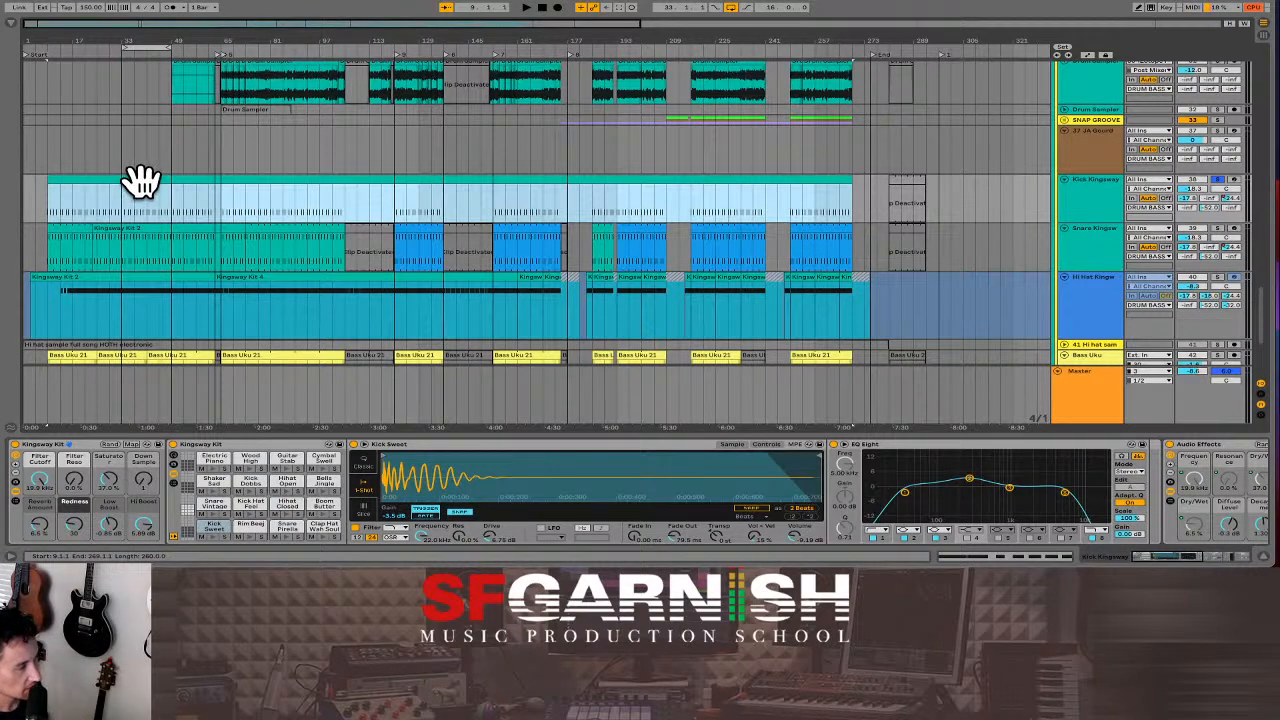
right_click(140, 180)
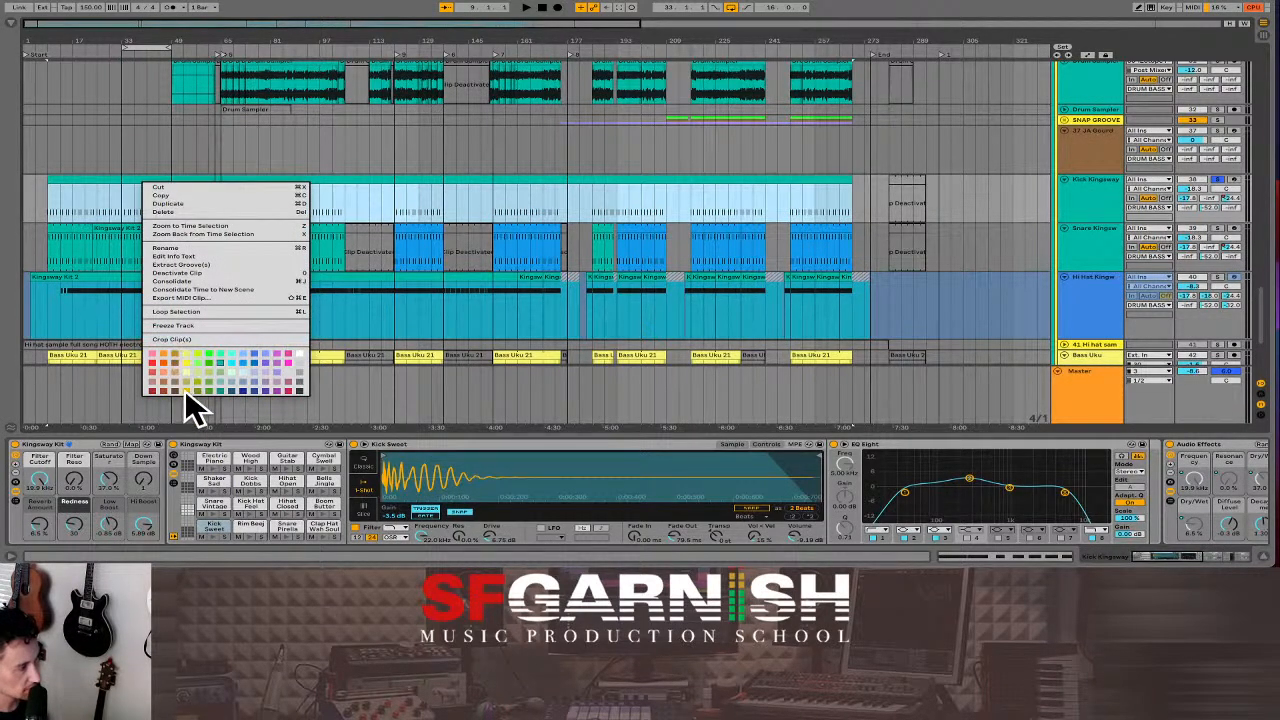
left_click(266, 368)
left_click(1086, 194)
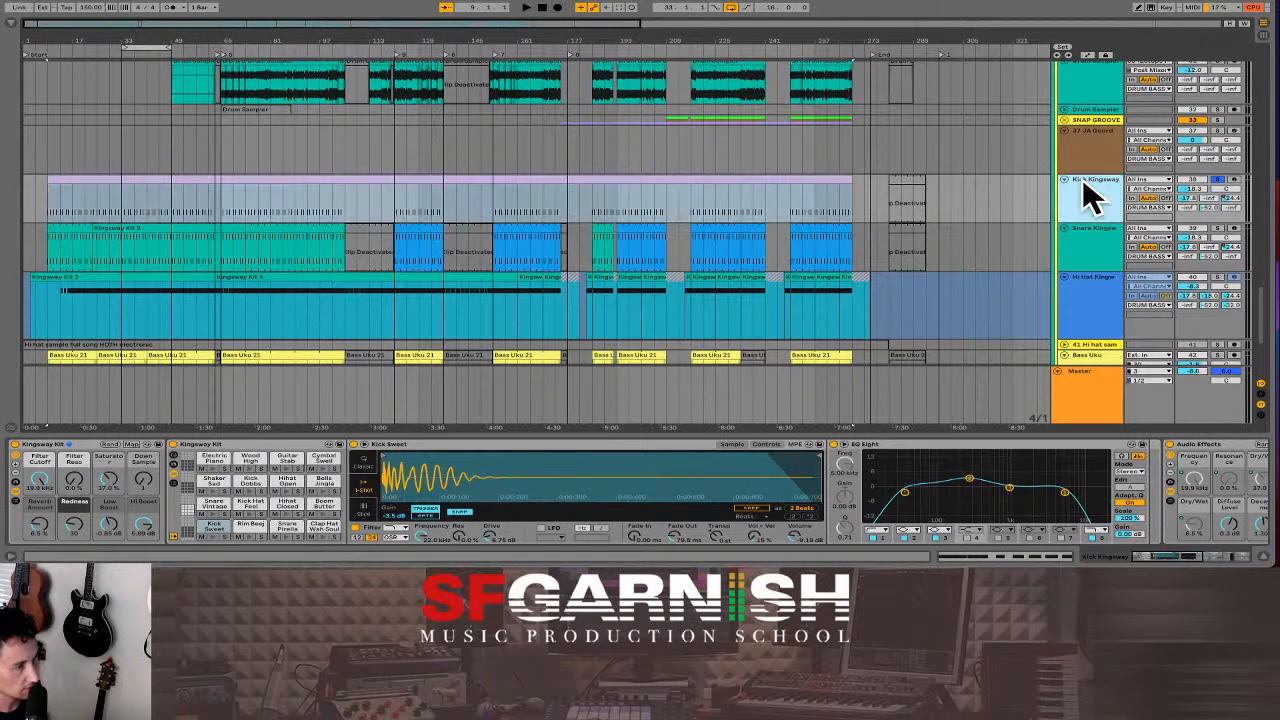
right_click(1084, 182)
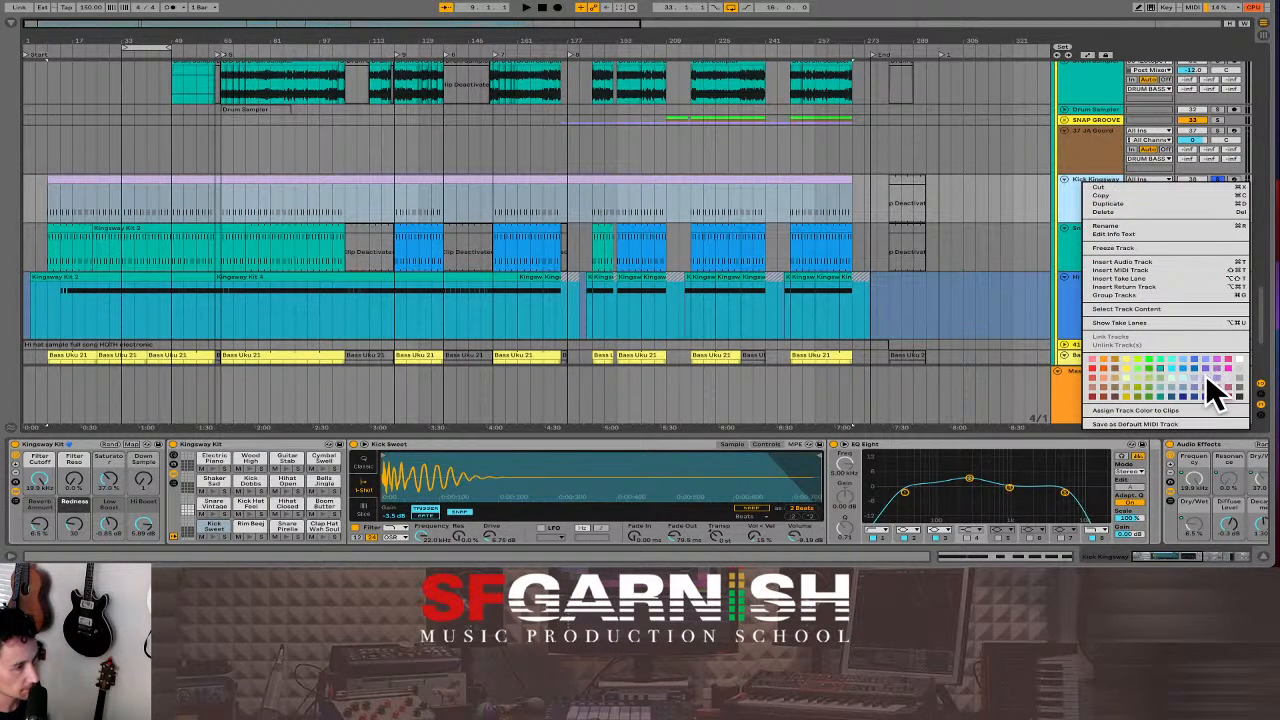
left_click(1205, 374)
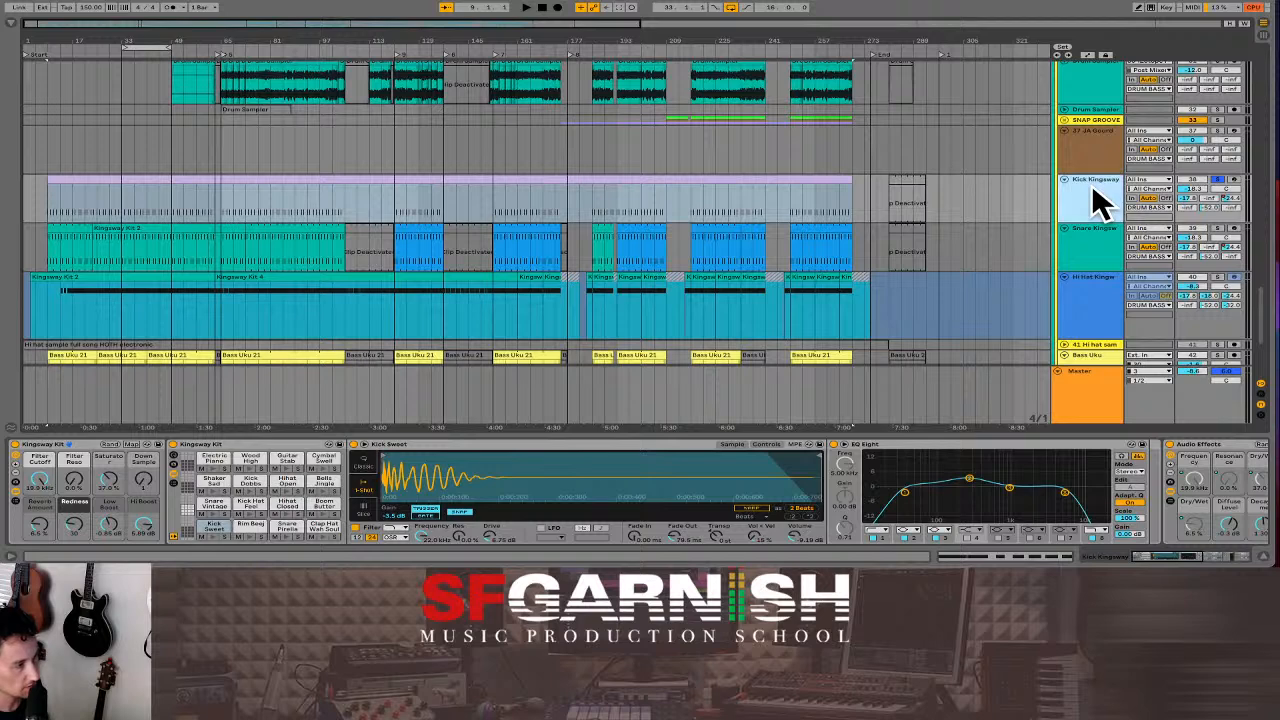
- Consolidate the Snare Kingsway clips from bar 9 to bar 269 into one clip and solo that track
left_click(836, 232)
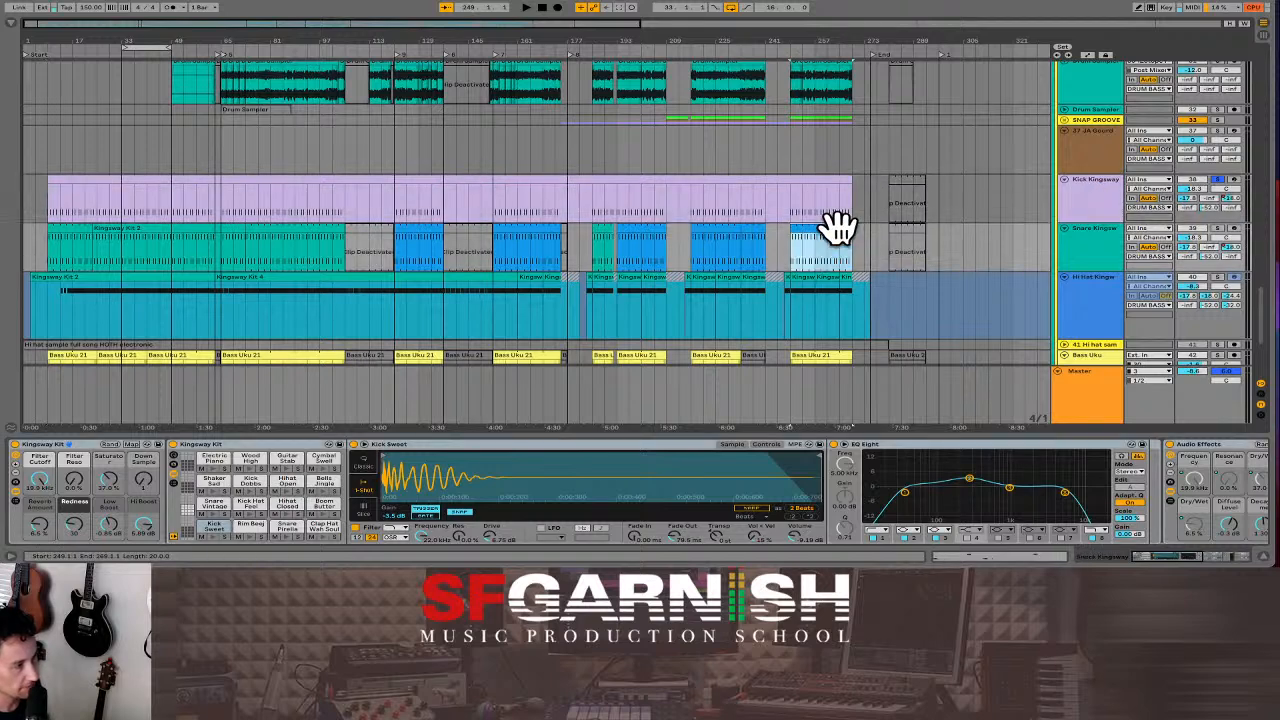
left_click(68, 226, "shift")
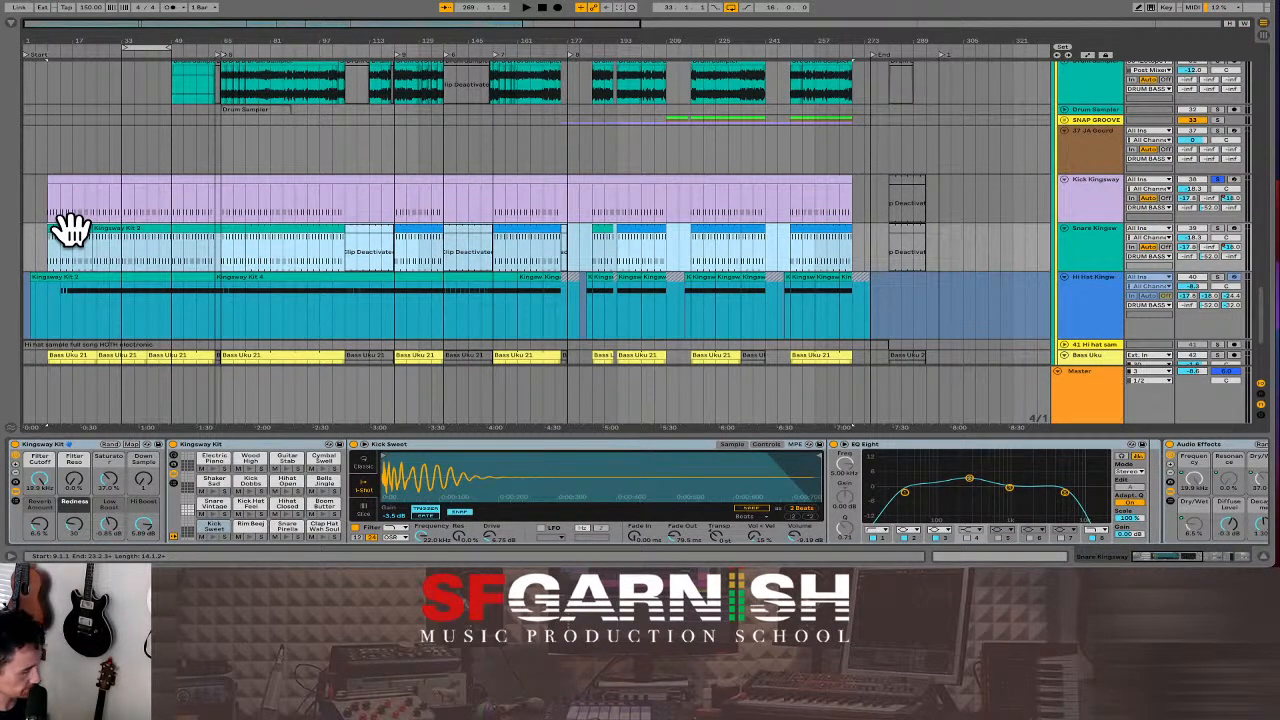
key("ctrl+j")
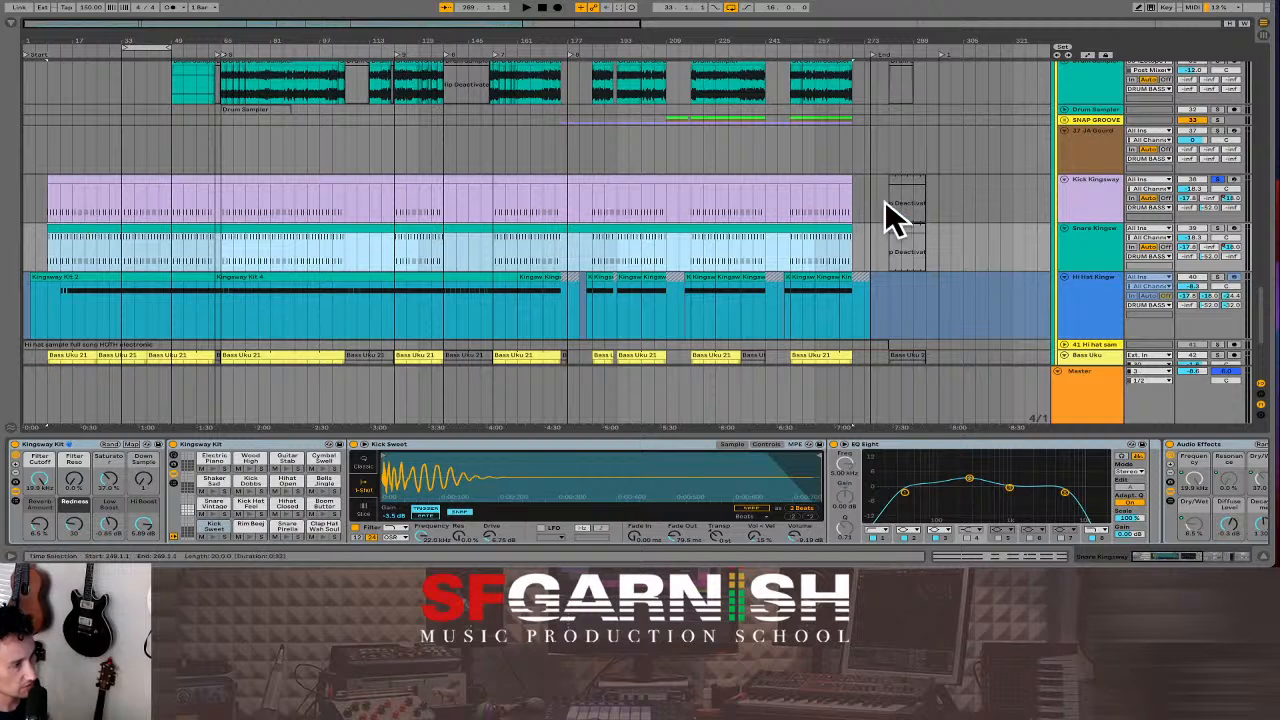
left_click(1220, 229)
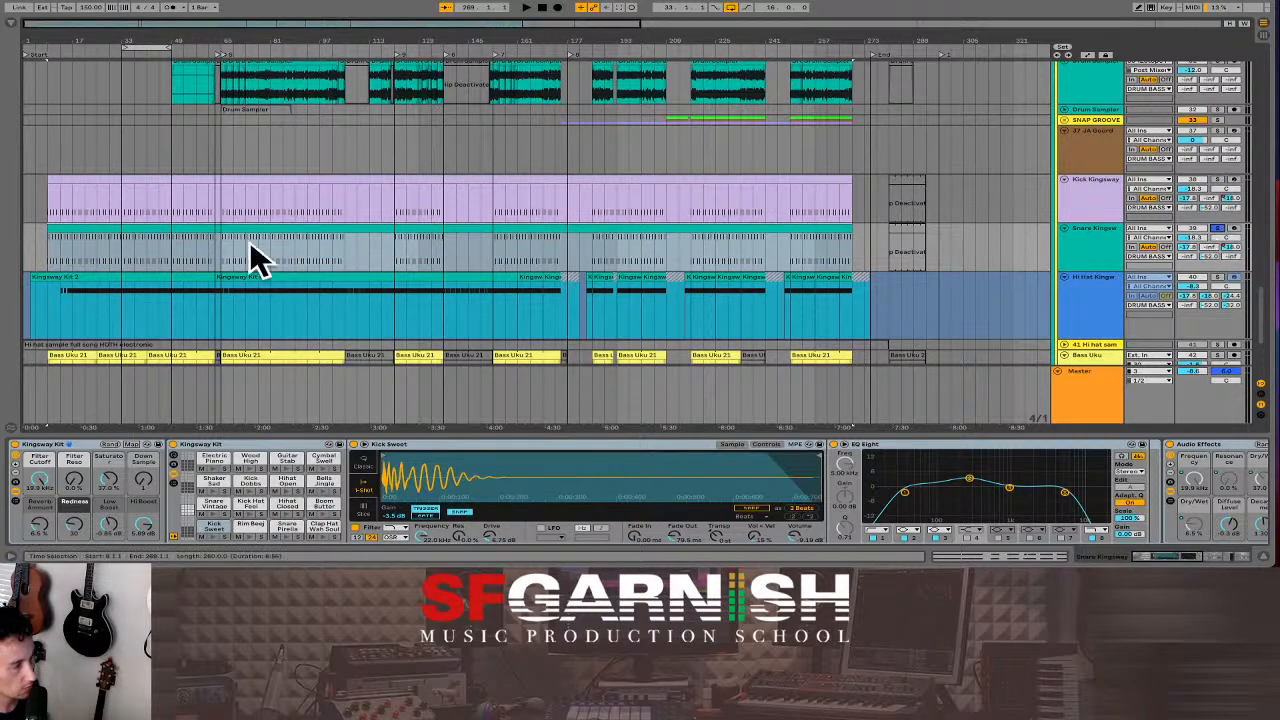
- Delete all Kick Sweet notes from the consolidated Snare Kingsway clip
left_click(119, 258)
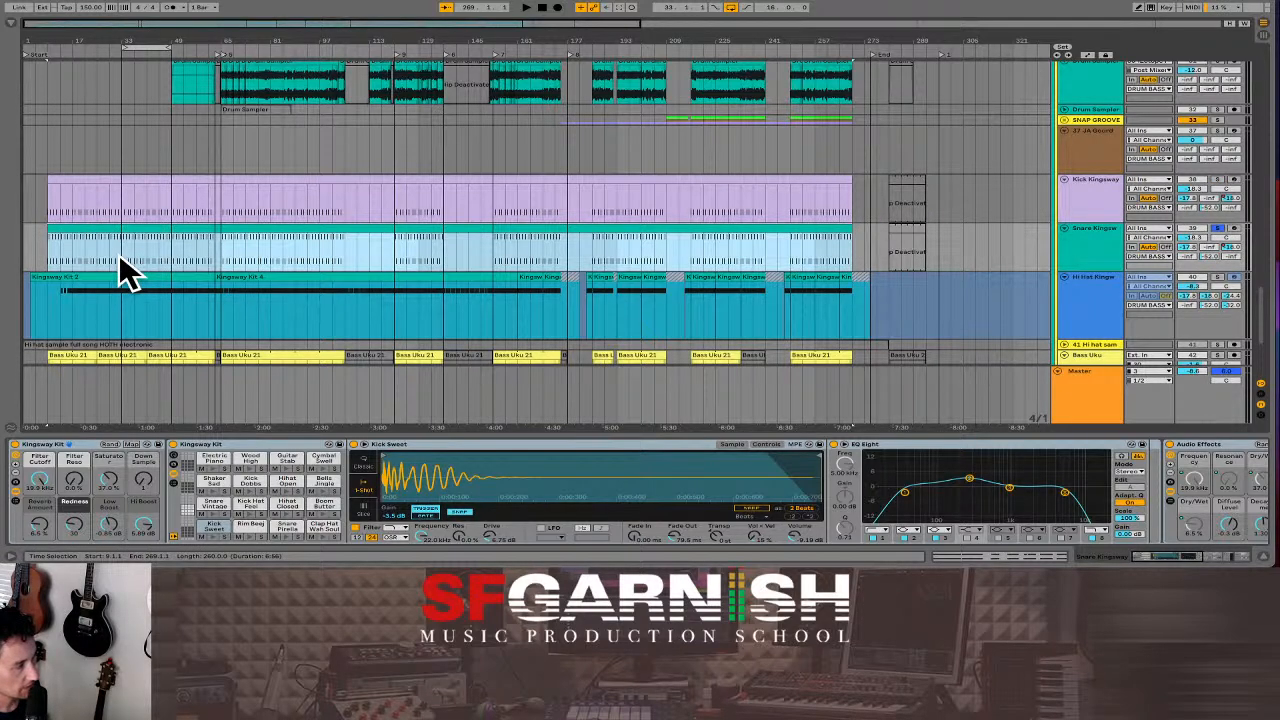
left_click(128, 228)
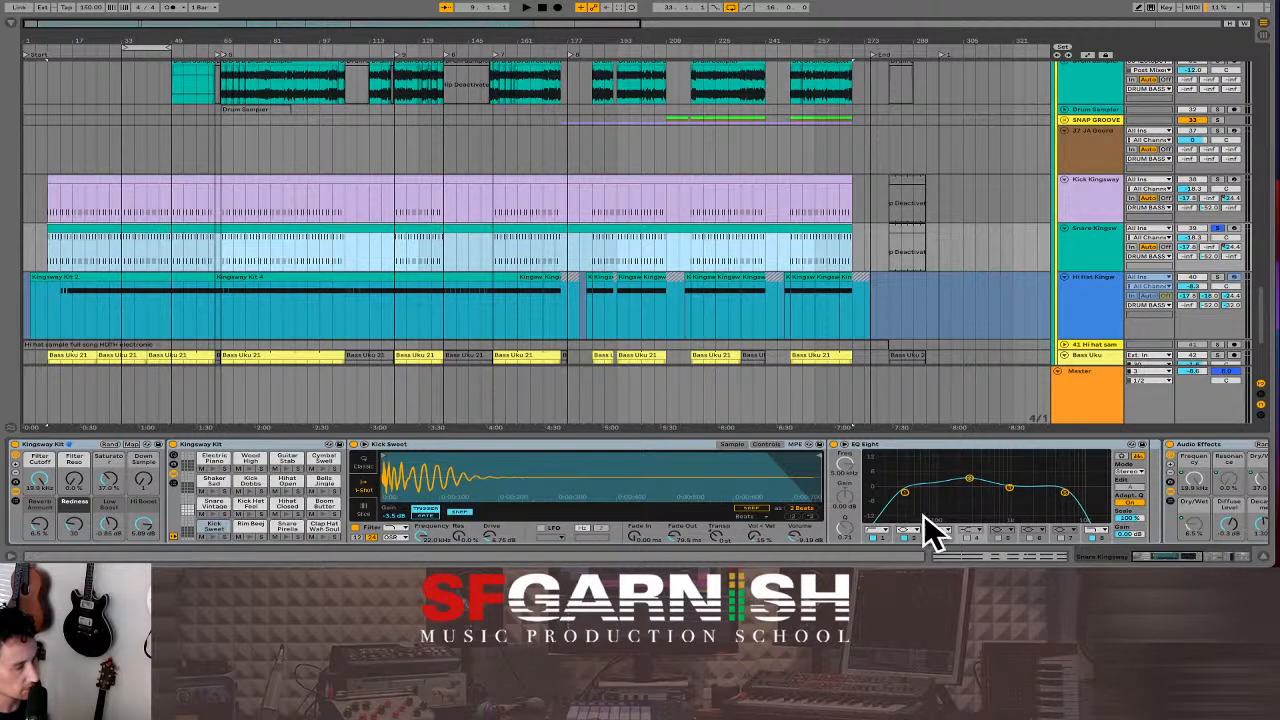
left_click(975, 555)
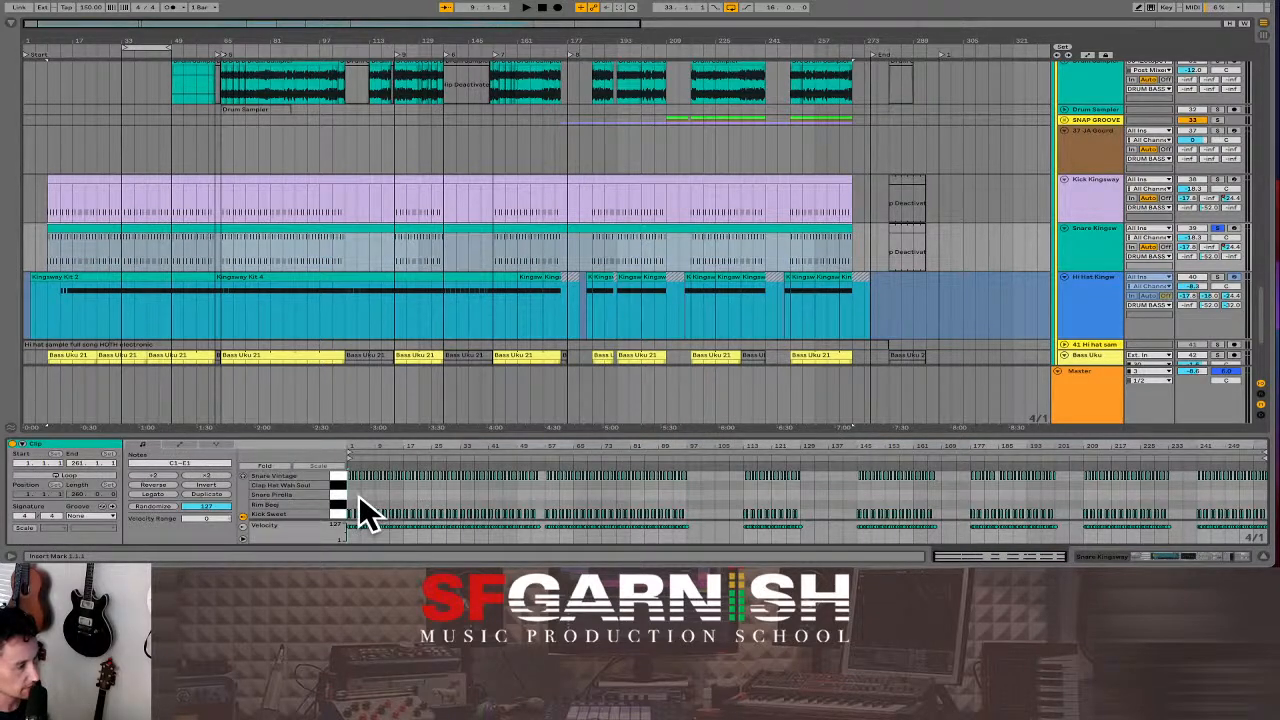
left_click_drag(690, 510, 340, 530)
key("Delete")
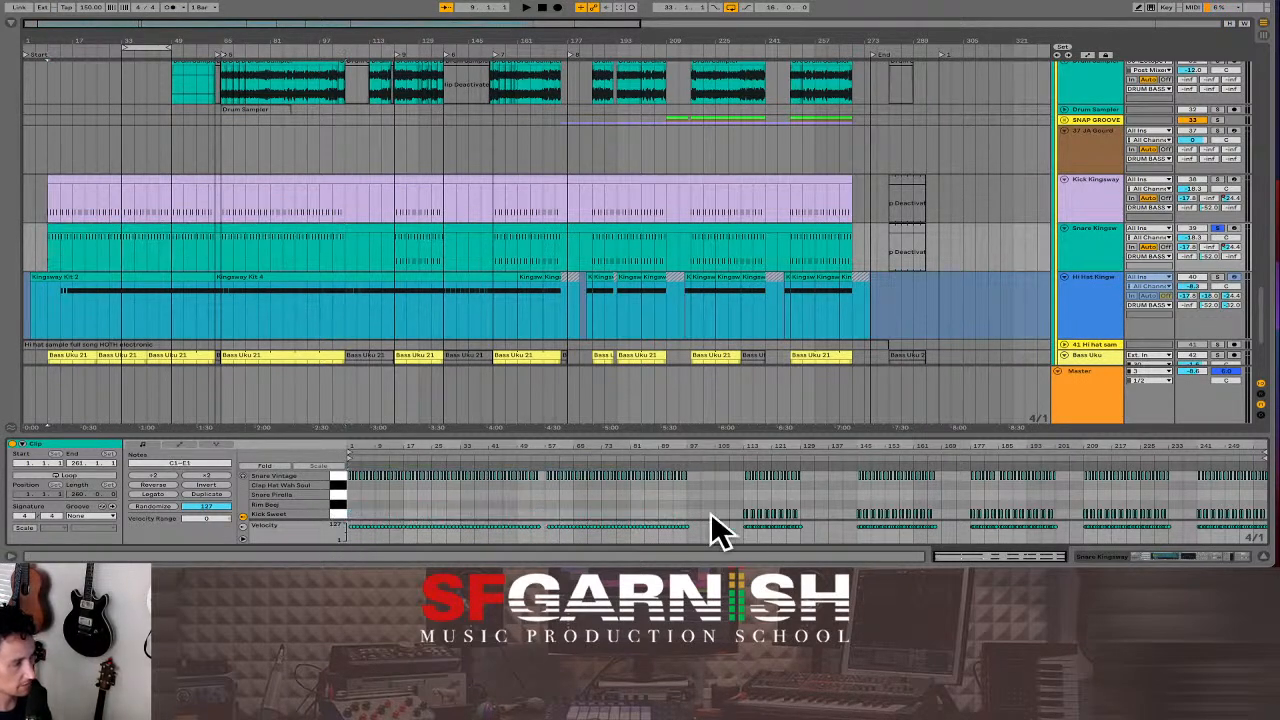
left_click_drag(699, 502, 1278, 520)
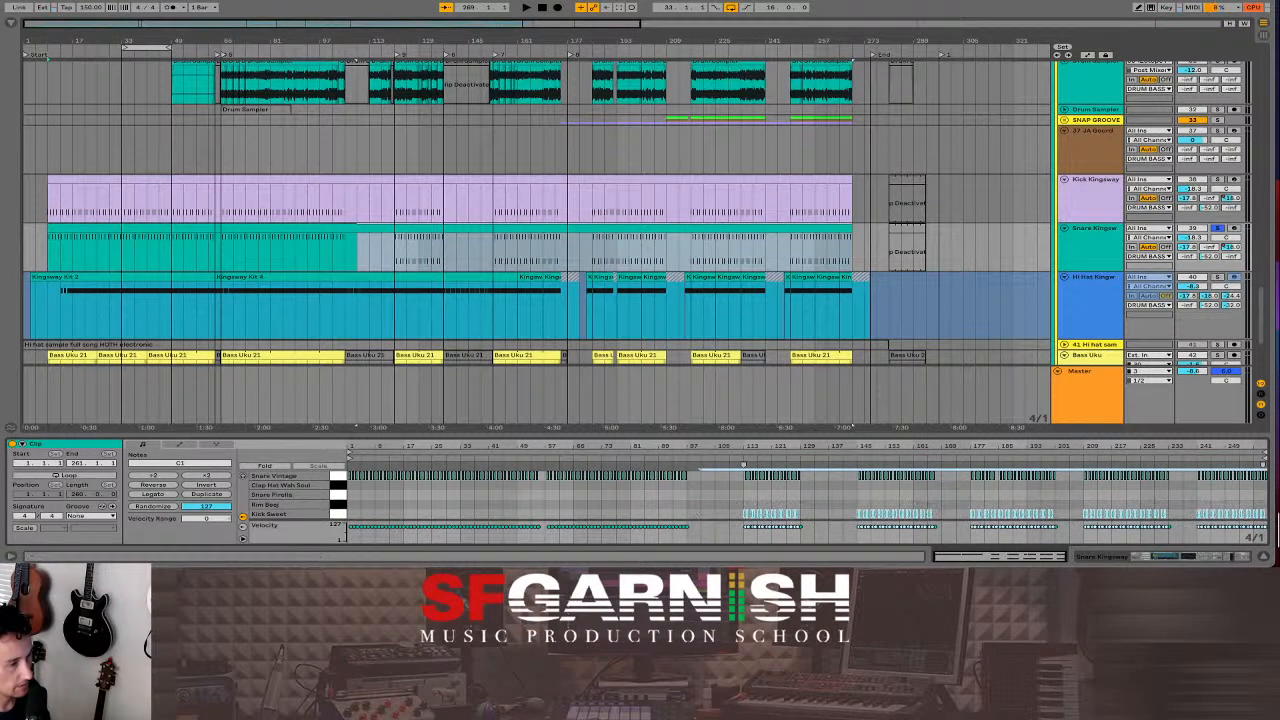
key("Delete")
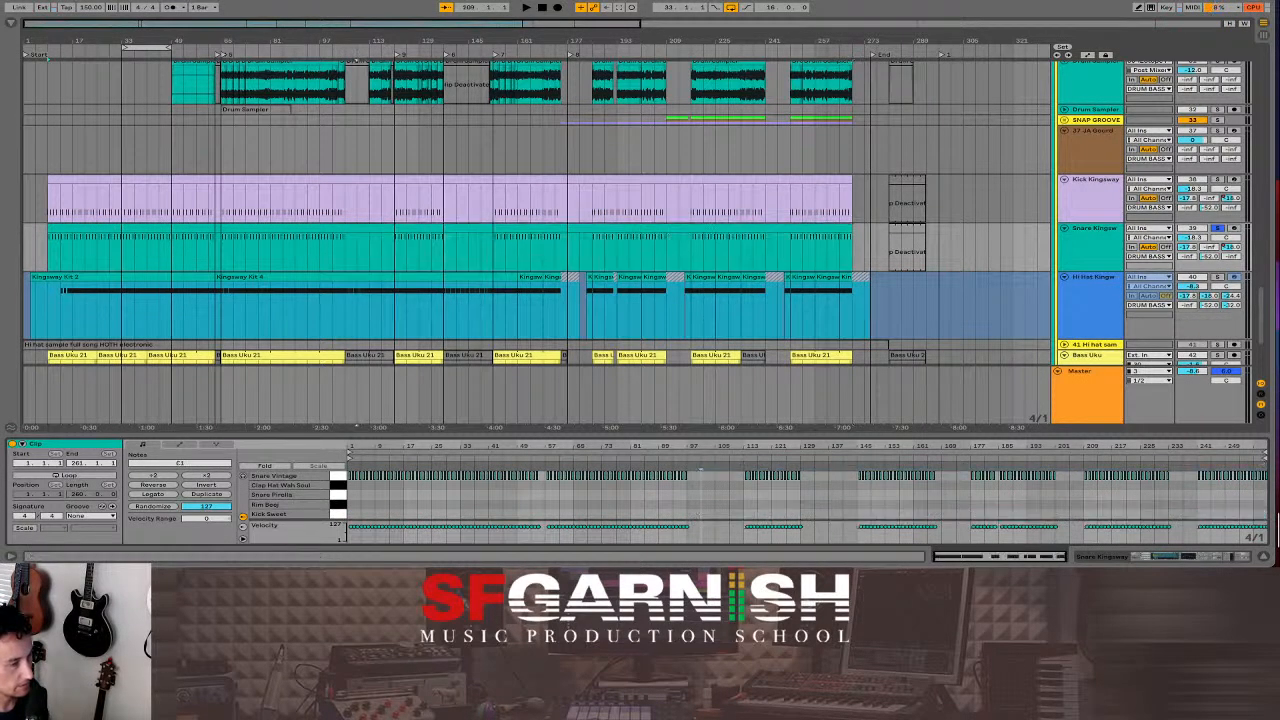
- Audition the soloed Snare Kingsway track from bar 33
left_click(52, 212)
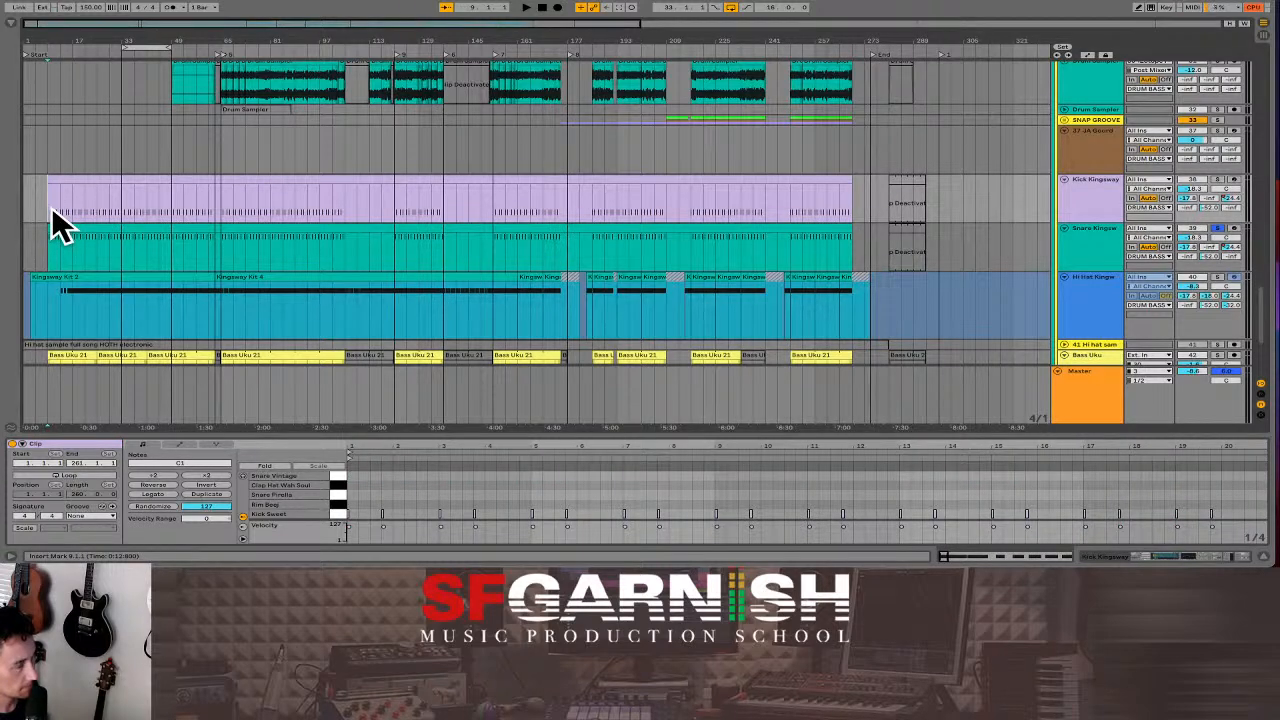
left_click(122, 213)
key("space")
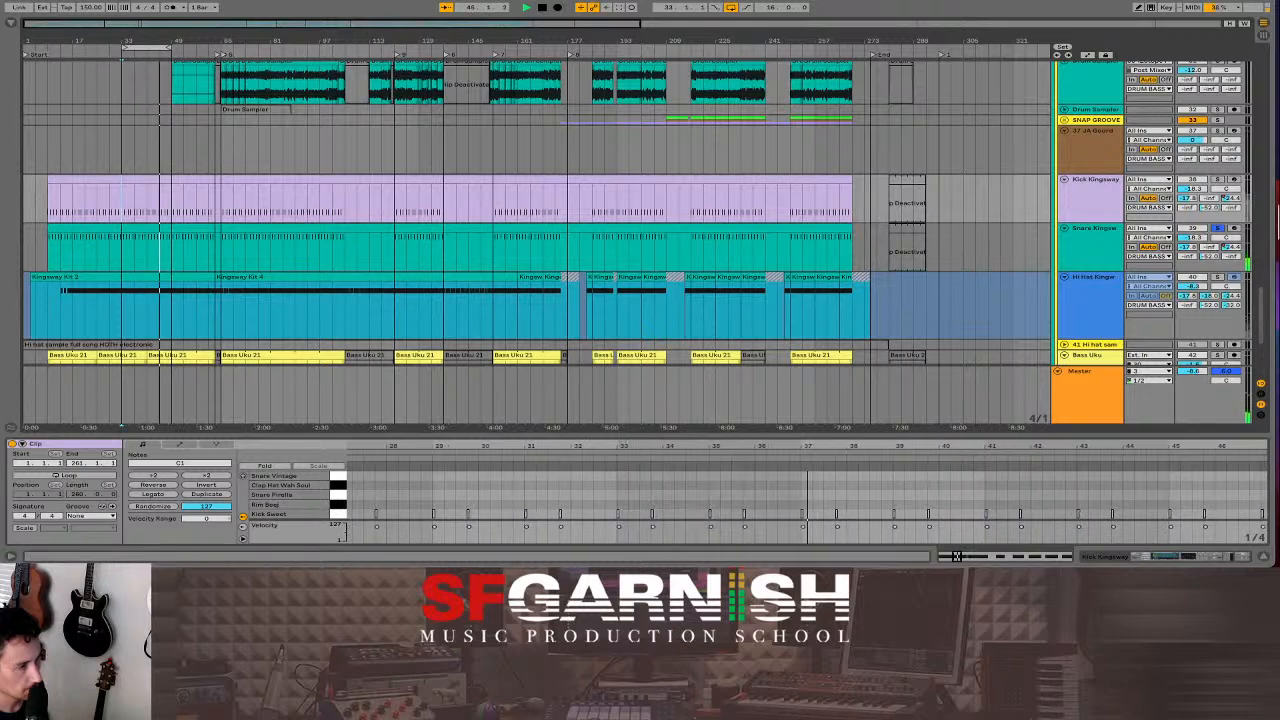
- Solo the Kick Kingsway track instead and bring up its device chain
left_click(122, 205)
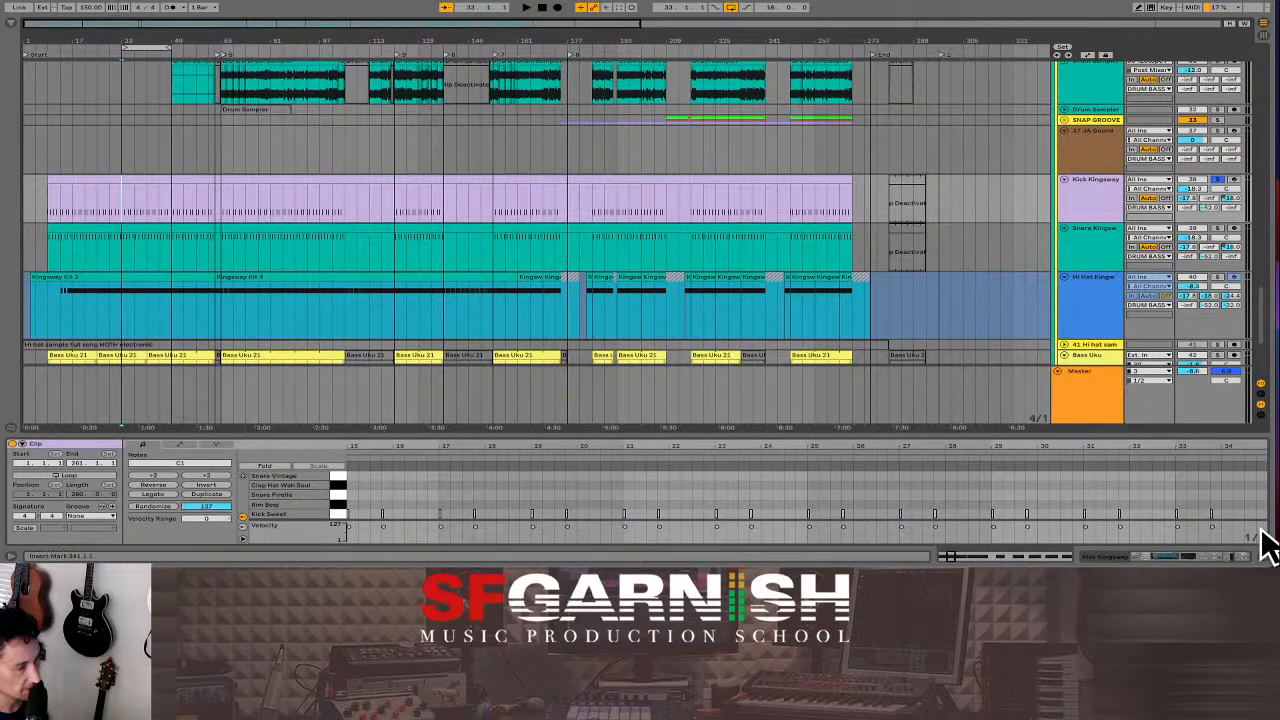
left_click(1195, 557)
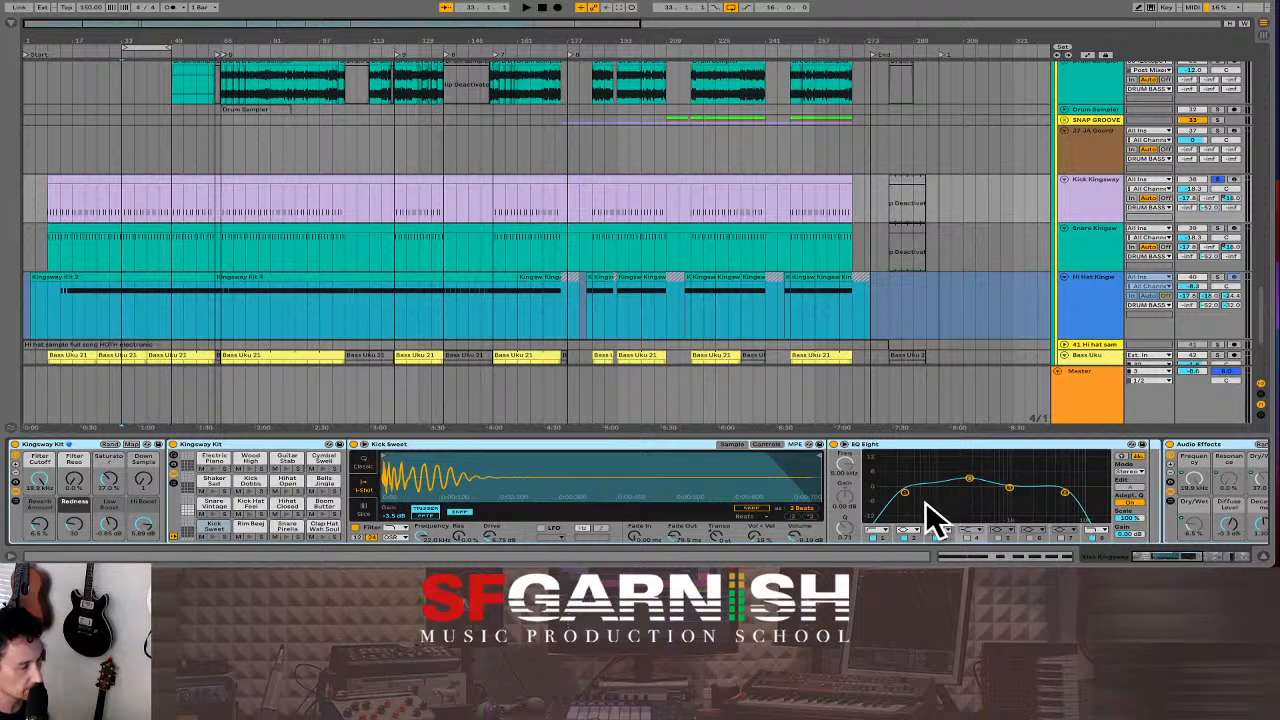
mouse_move(1145, 557)
left_mouse_down()
mouse_move(1207, 560)
mouse_move(1136, 560)
left_mouse_up()
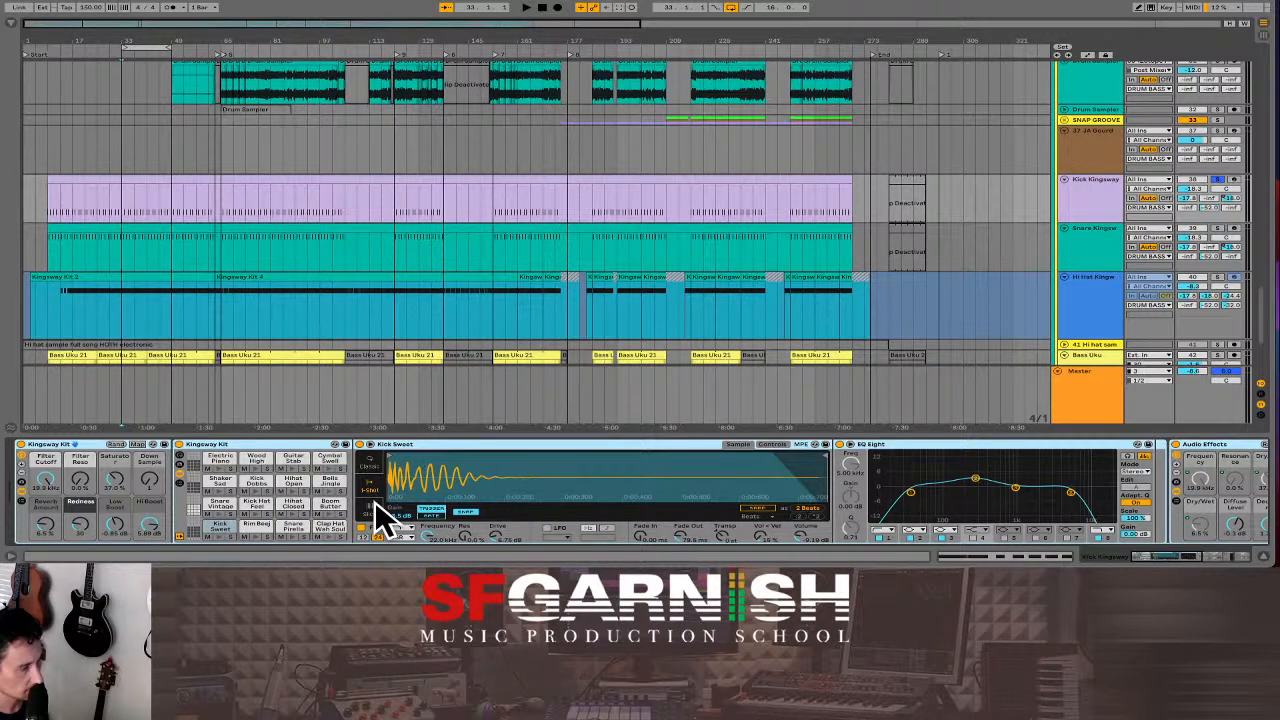
left_click(228, 216)
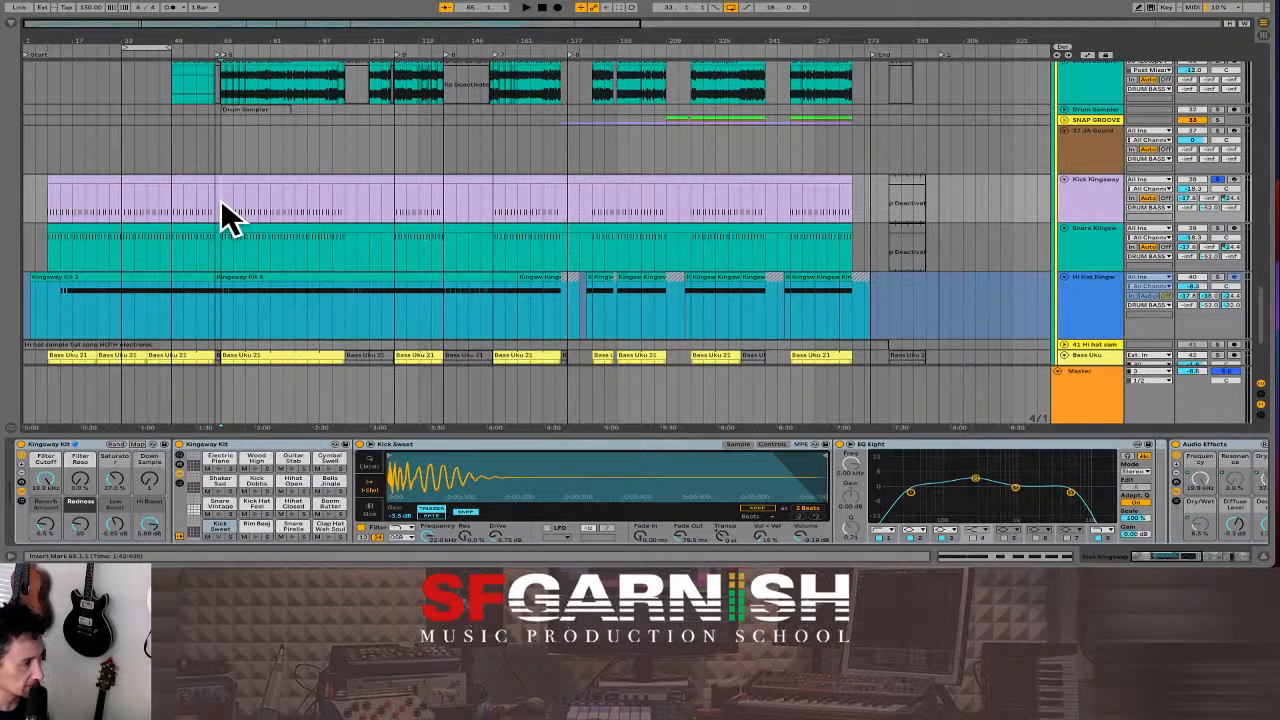
key("Tab")
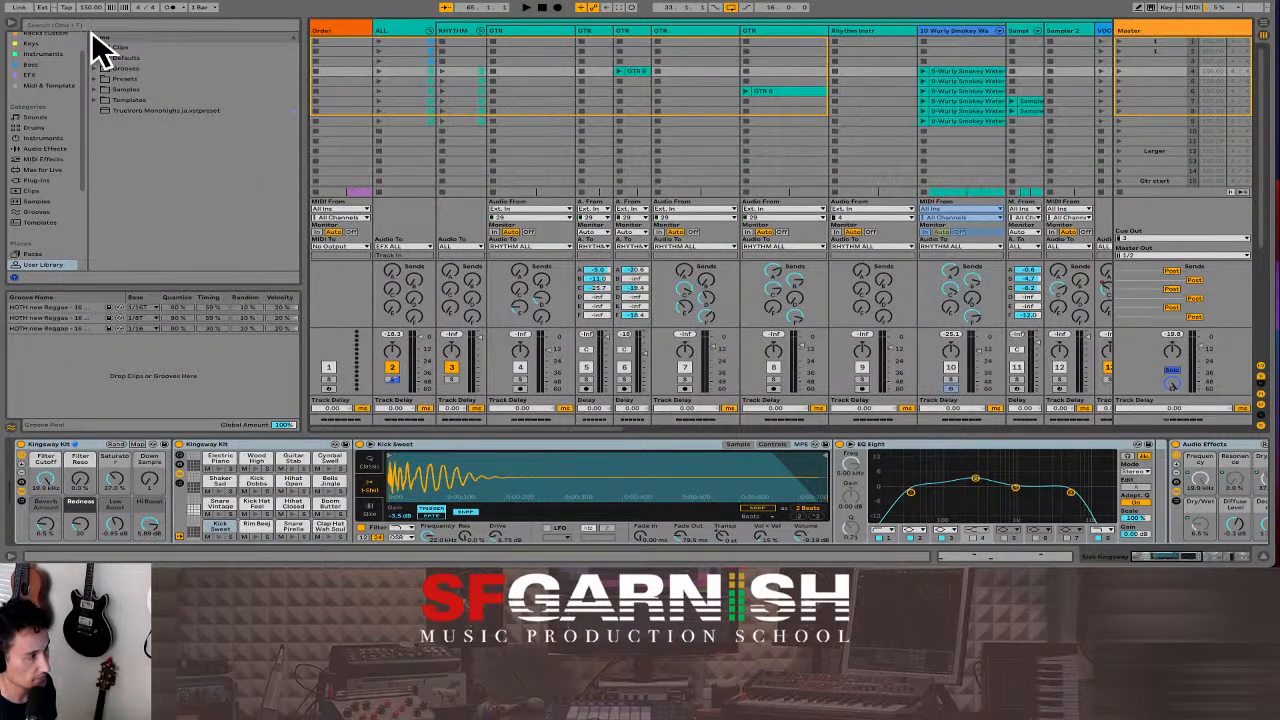
left_click(12, 20)
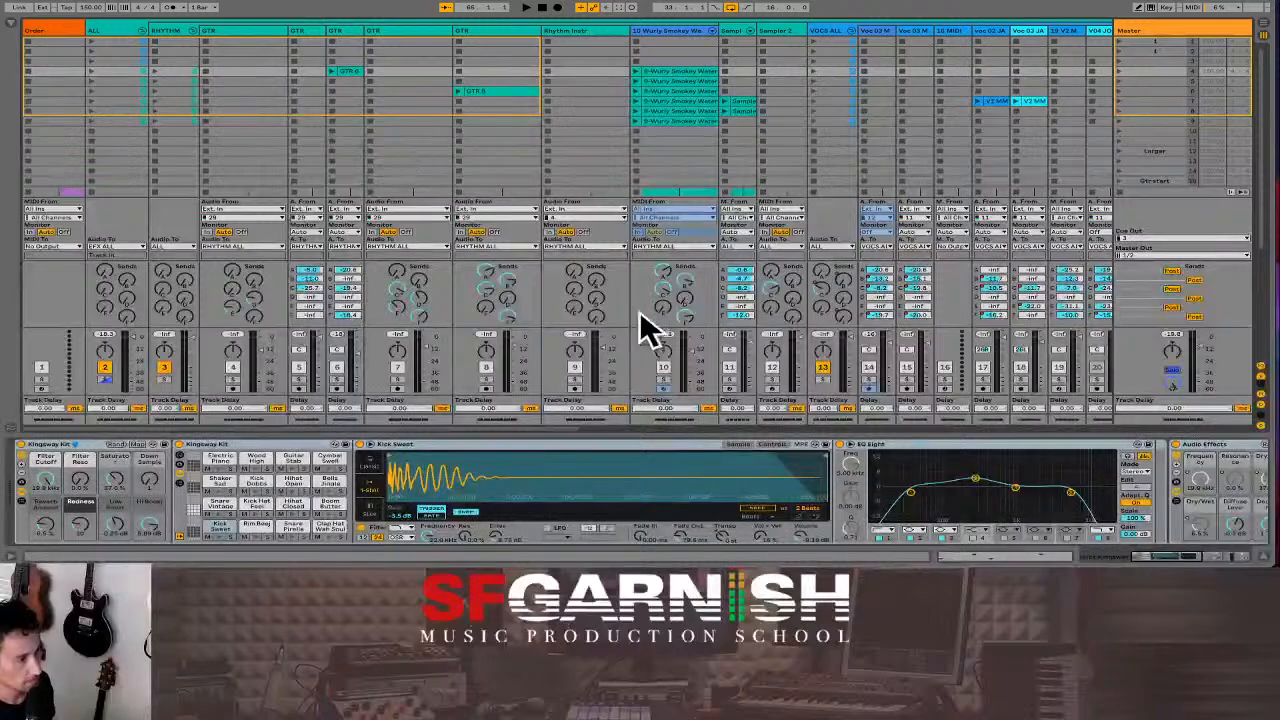
left_click_drag(528, 425, 1002, 425)
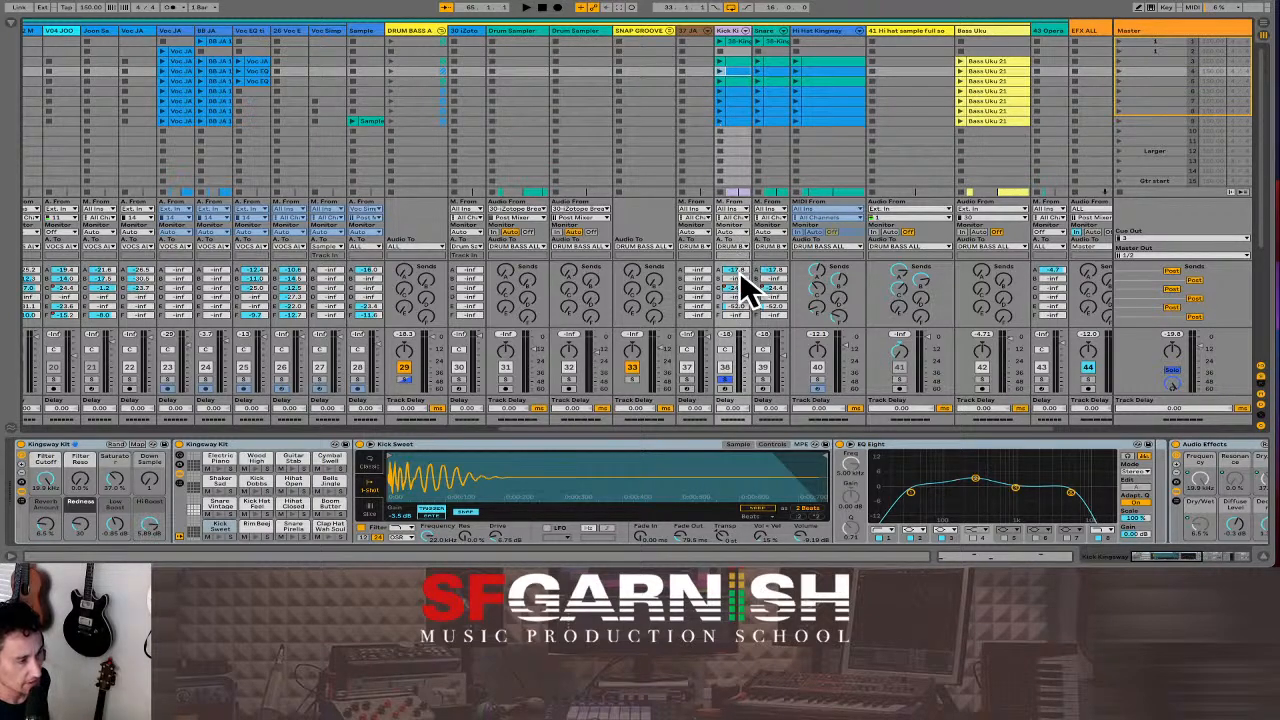
- Widen the Kick Kingsway mixer channel and delete the automation on its send C
left_click_drag(753, 30, 768, 30)
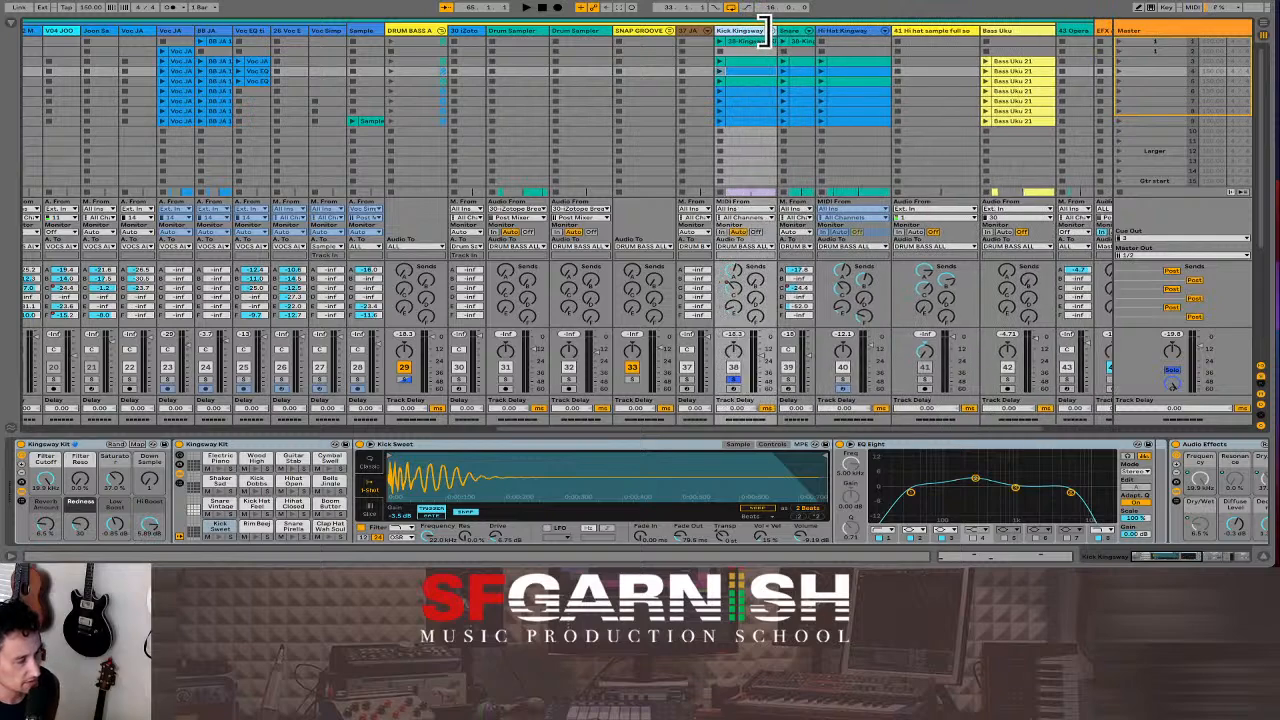
right_click(734, 286)
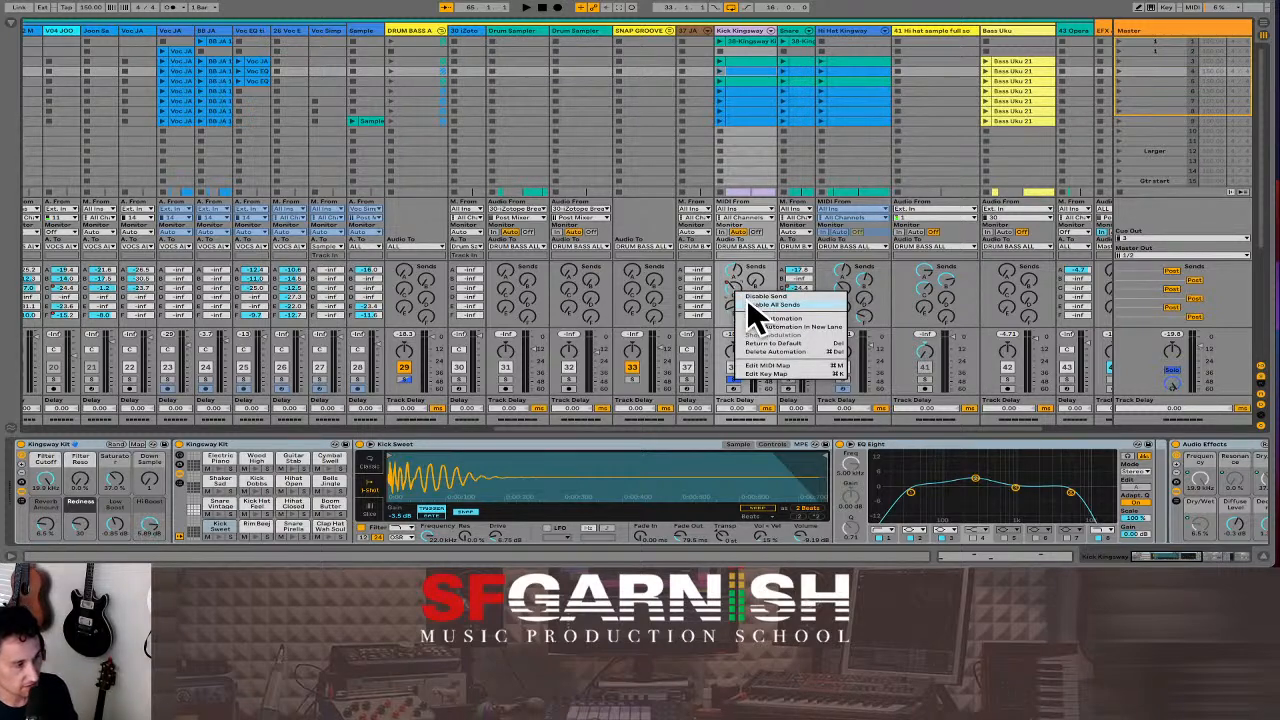
left_click(776, 352)
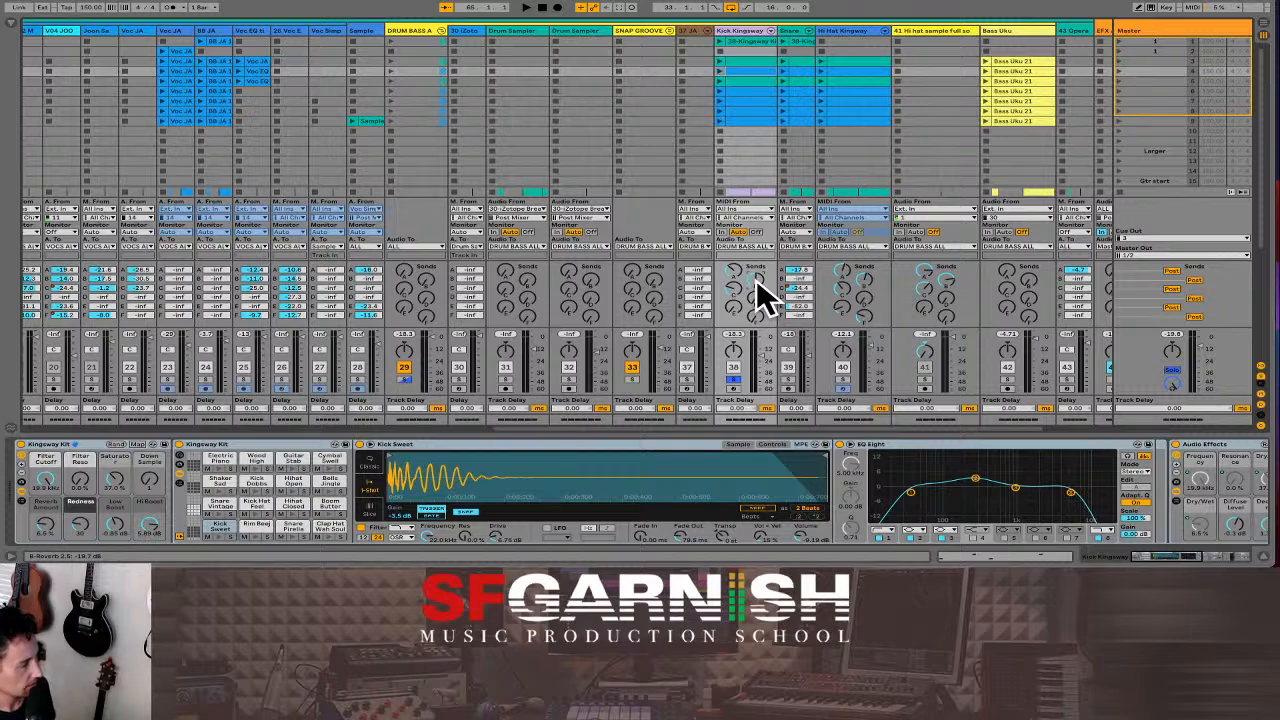
- During playback, set Kick Kingsway's Drum Buss to 32% drive, 73% crunch and 58% boom, and raise its boom frequency
key("space")
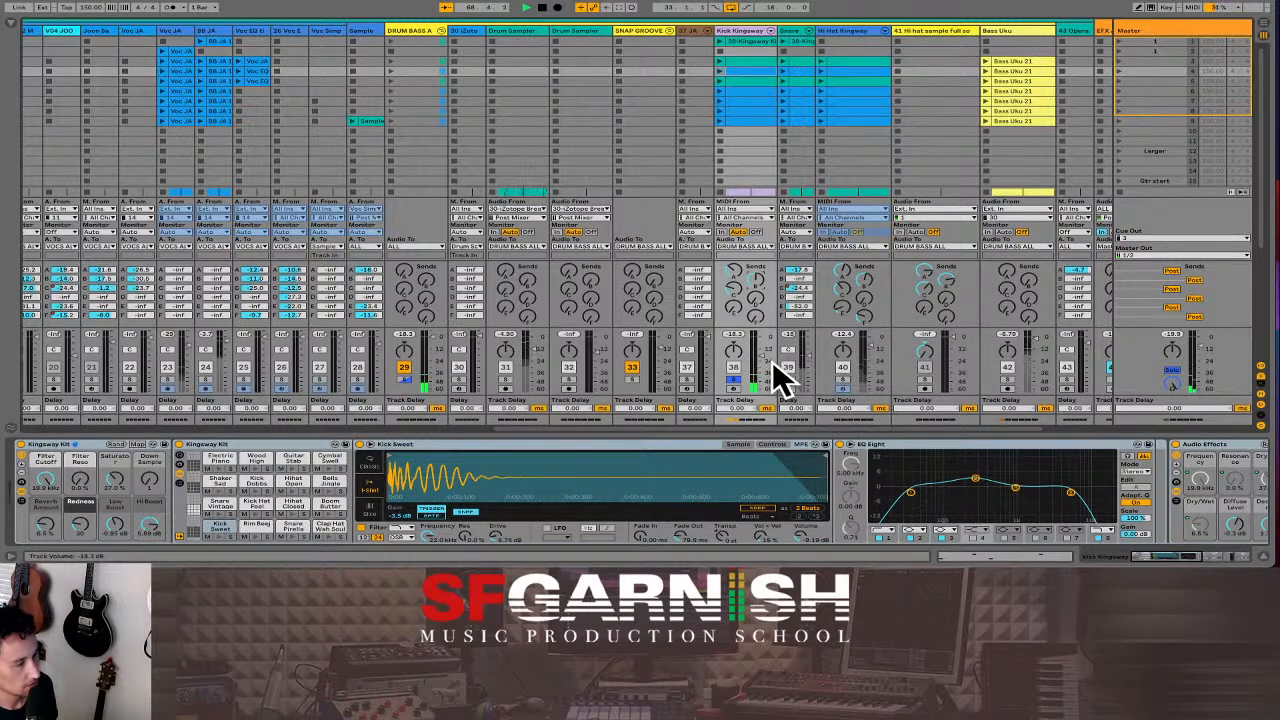
left_click_drag(1175, 558, 1203, 562)
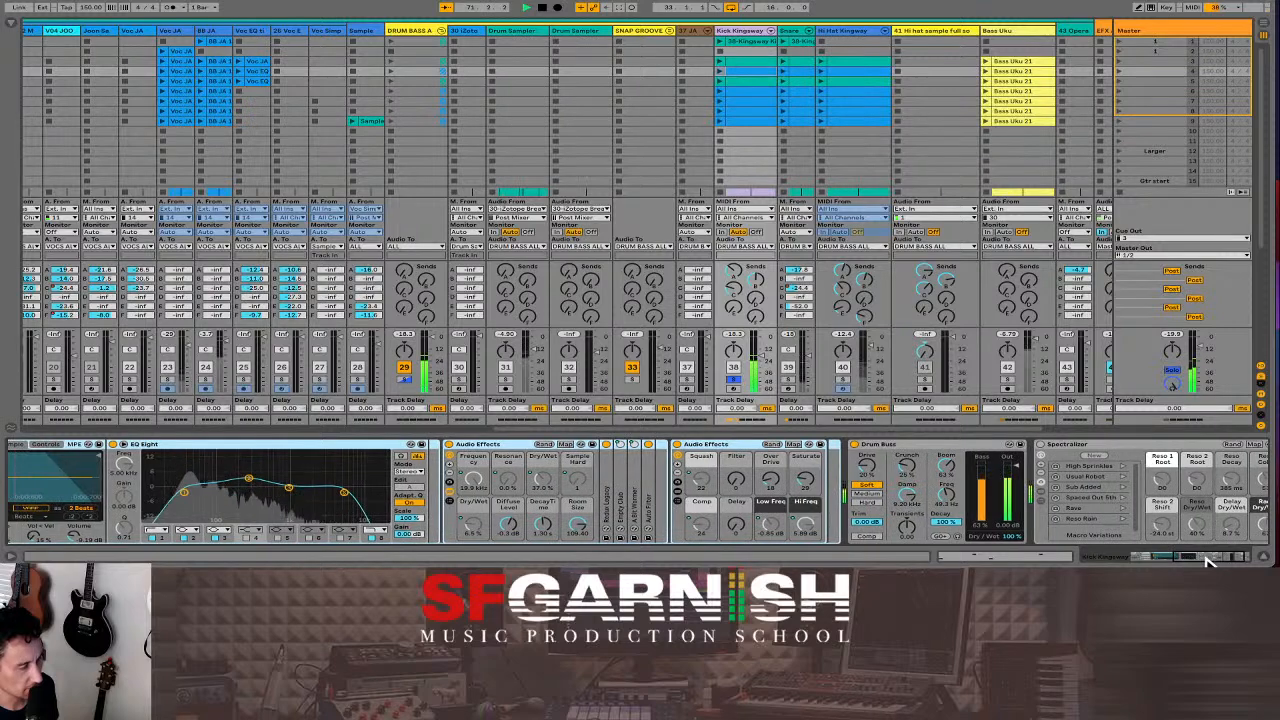
left_click_drag(915, 467, 915, 410)
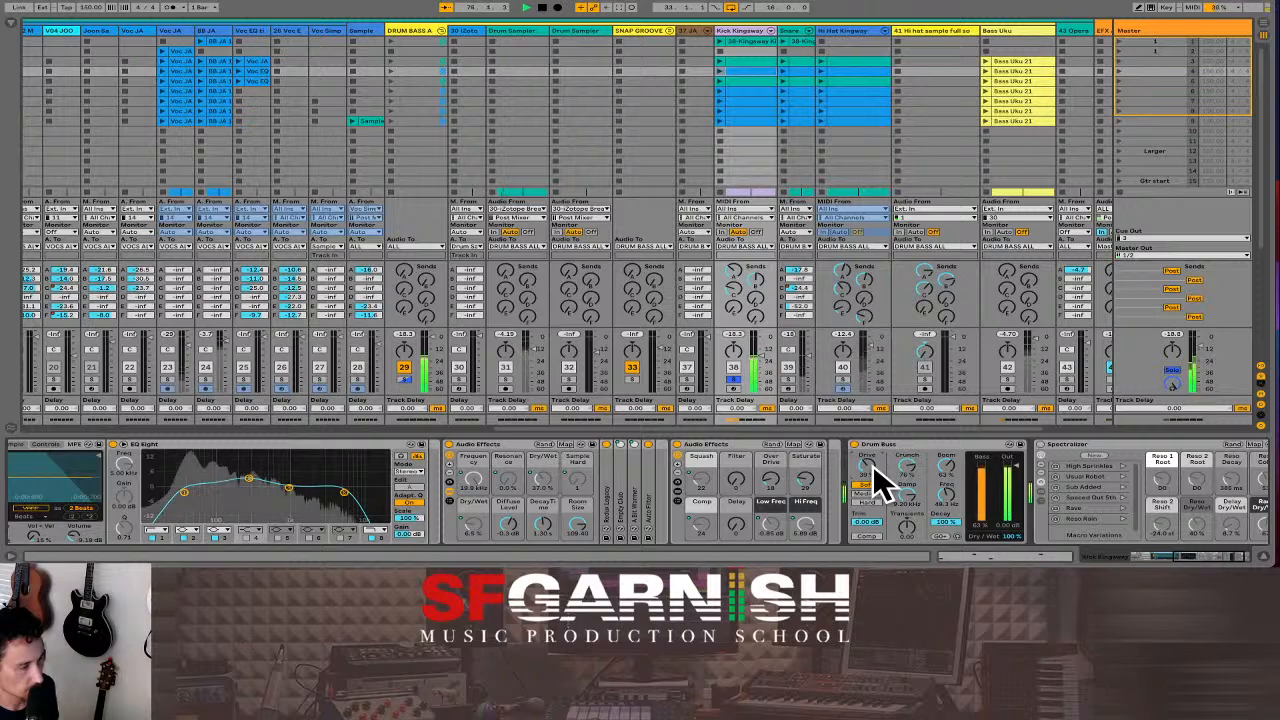
left_click_drag(871, 464, 947, 497)
right_click(948, 496)
left_click(948, 495)
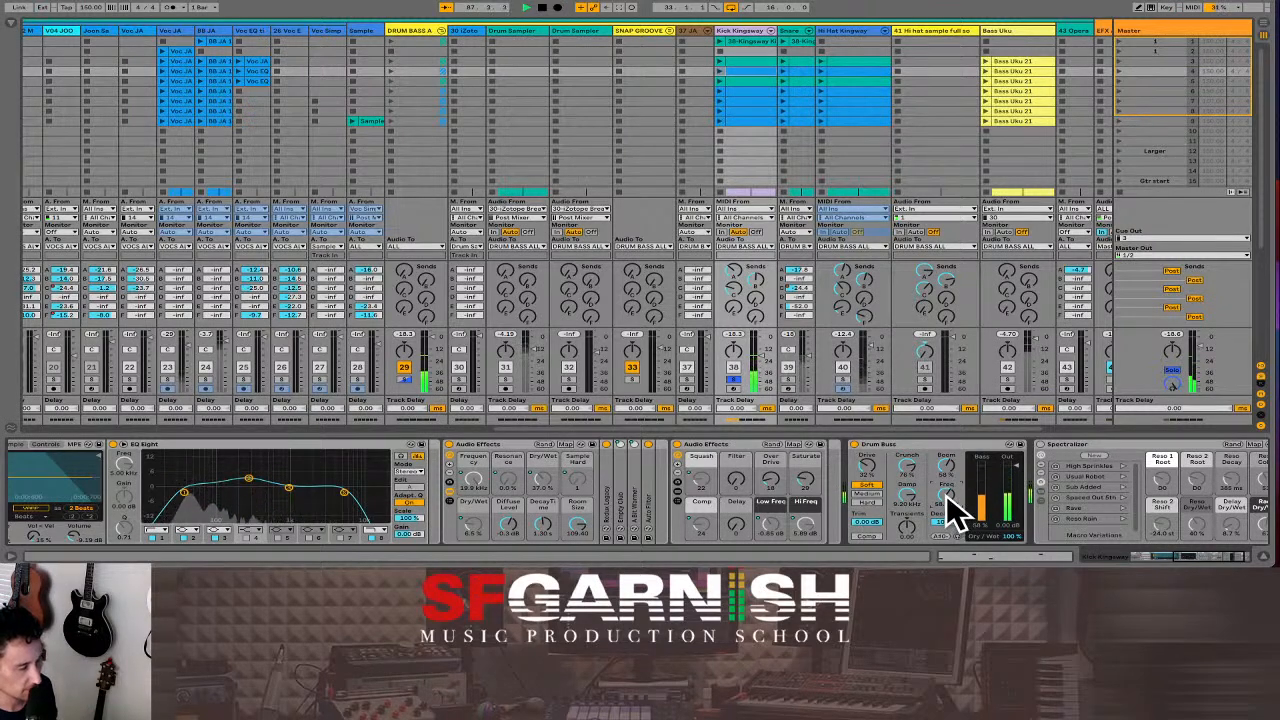
left_click_drag(909, 467, 909, 473)
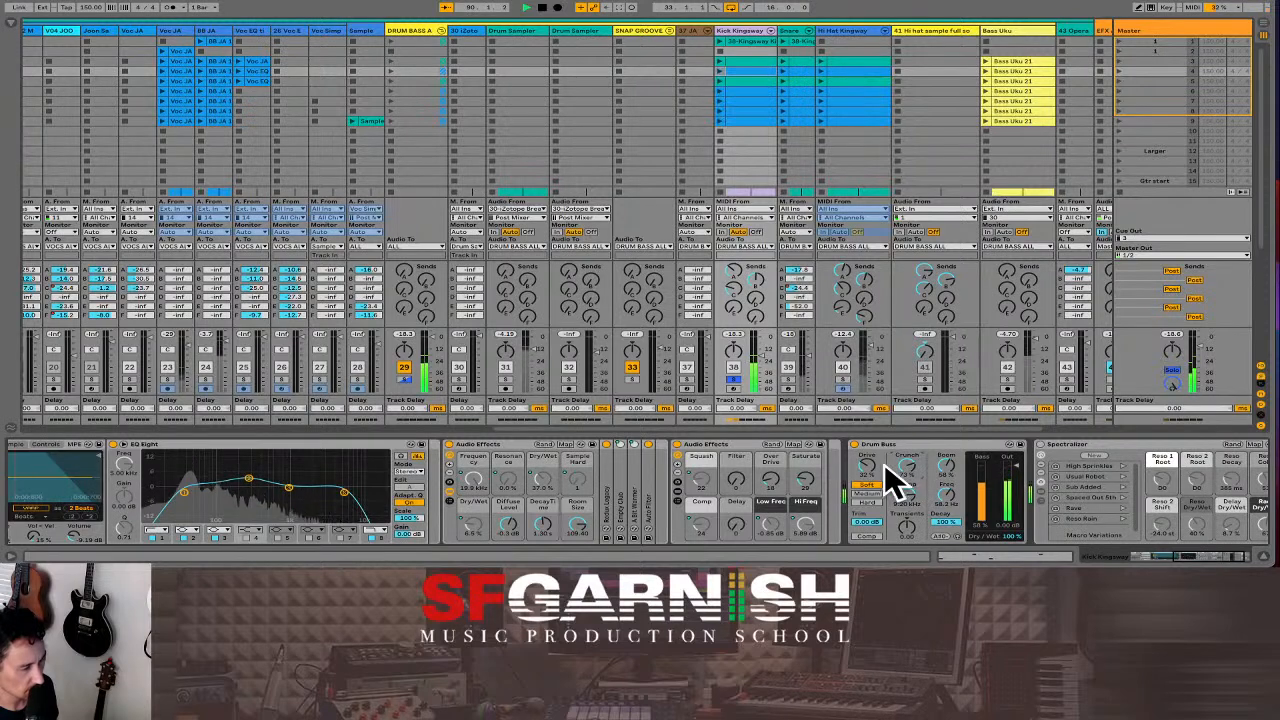
- Unsolo Kick Kingsway to hear it in the full mix, and compare its device chain with Snare Kingsway's
left_click(735, 379)
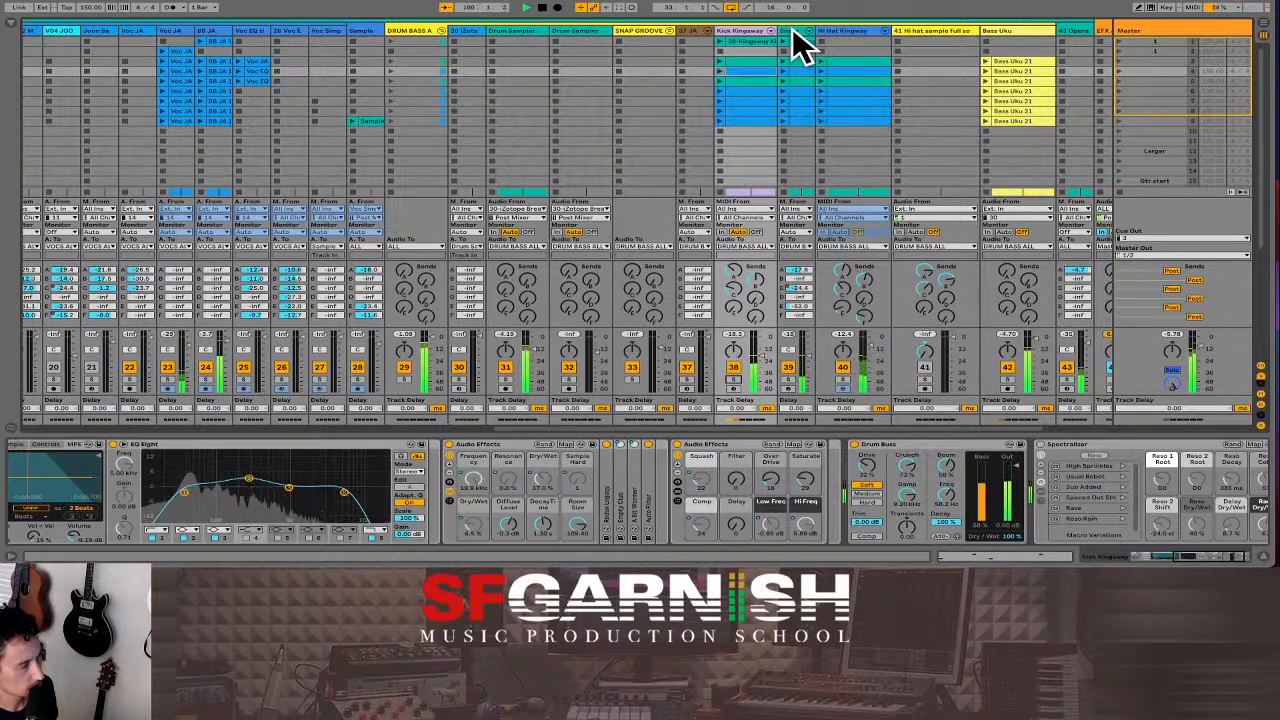
left_click(800, 45)
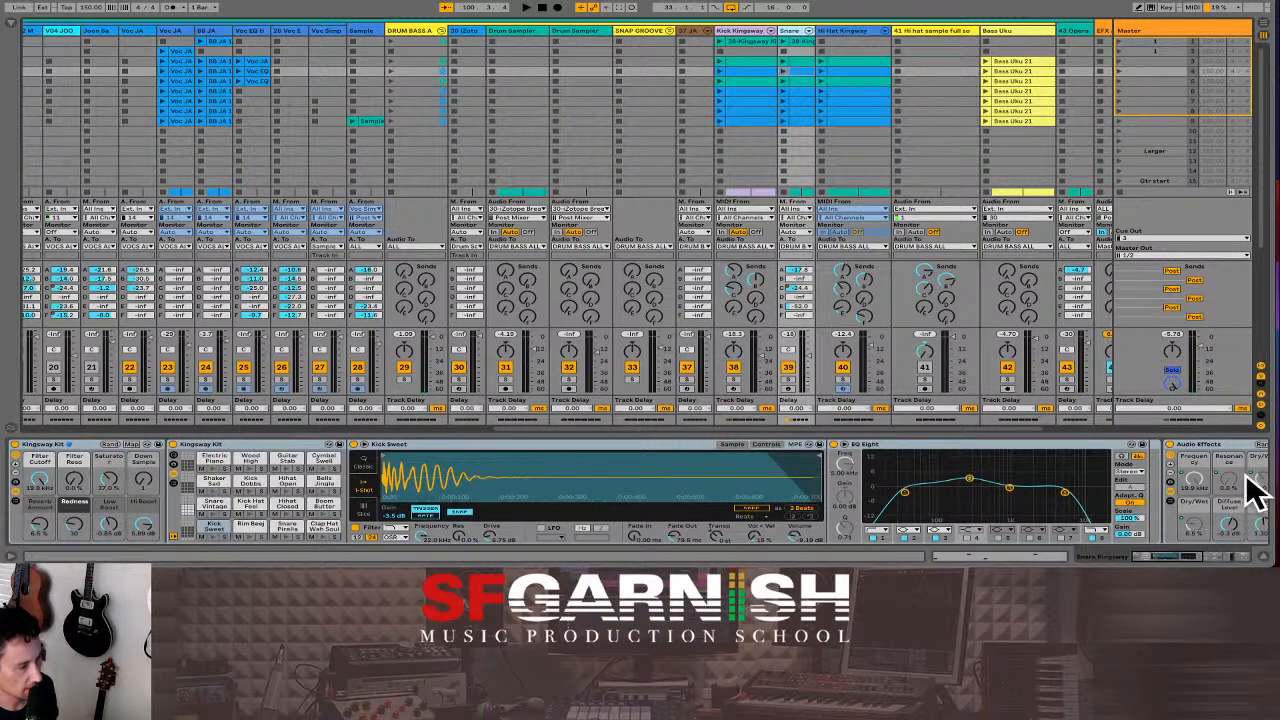
left_click(740, 42)
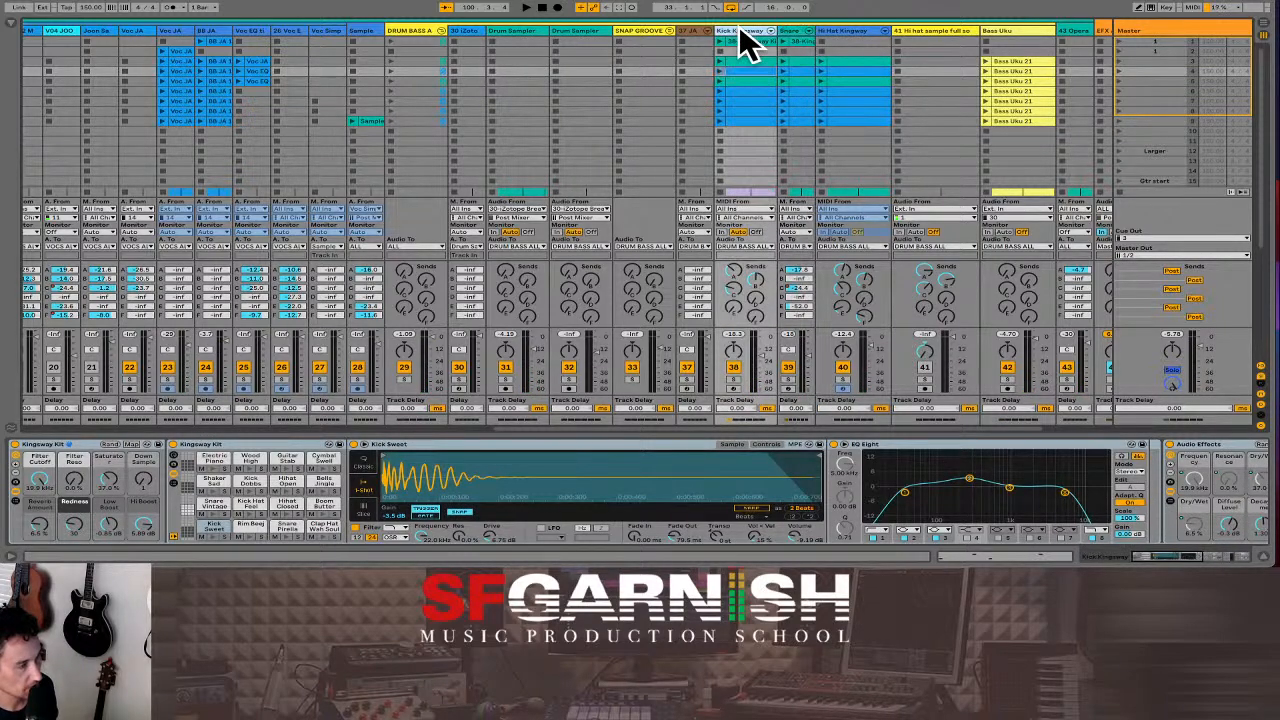
left_click_drag(1167, 555, 1260, 556)
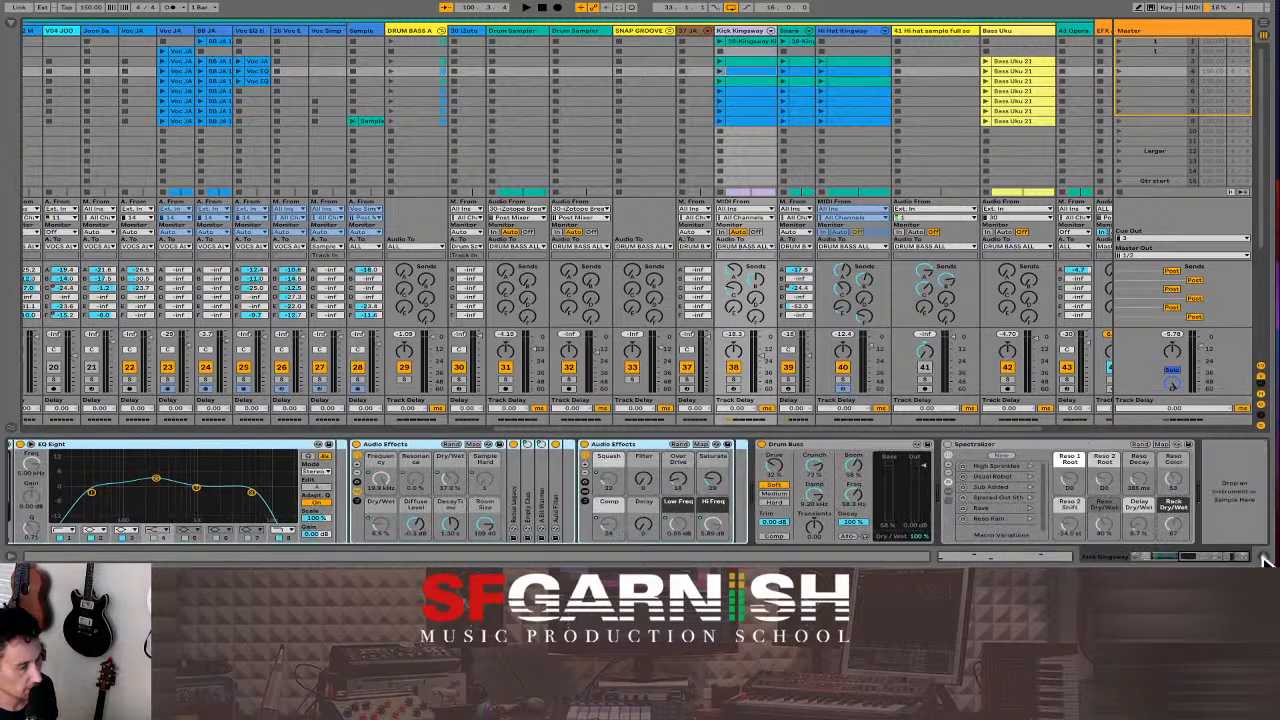
left_click(18, 36)
left_click(45, 75)
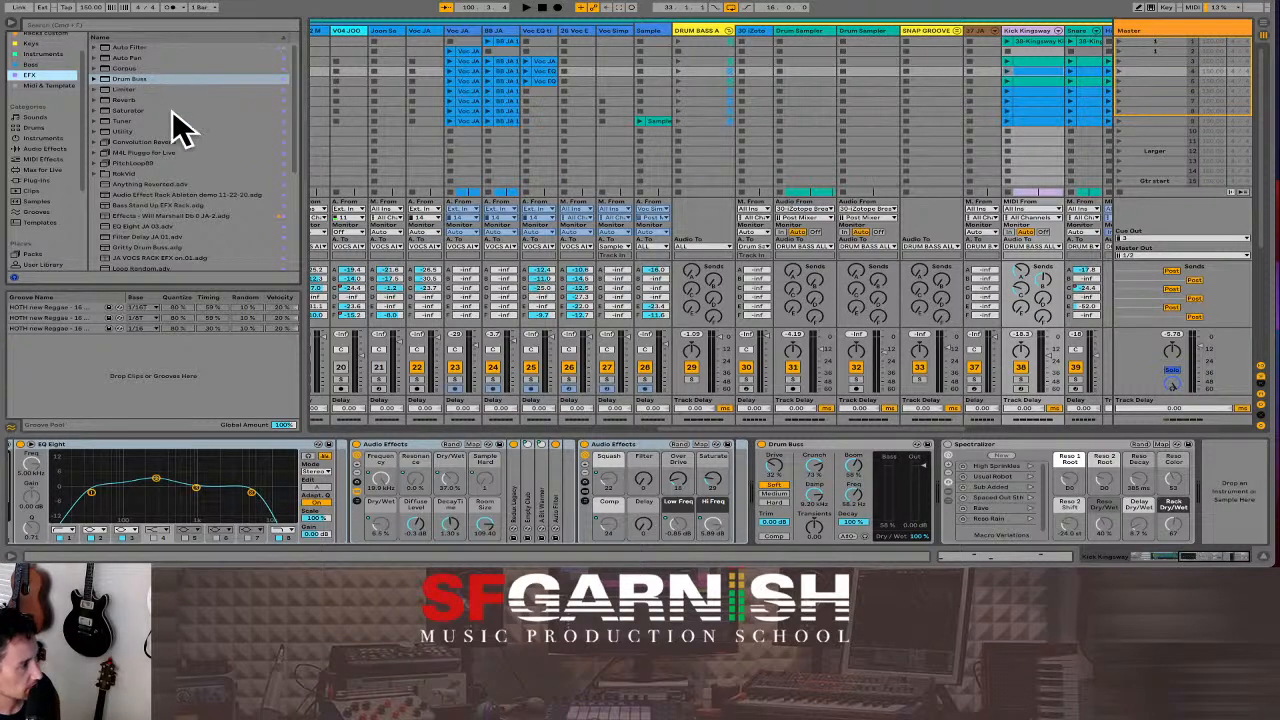
left_click(120, 131)
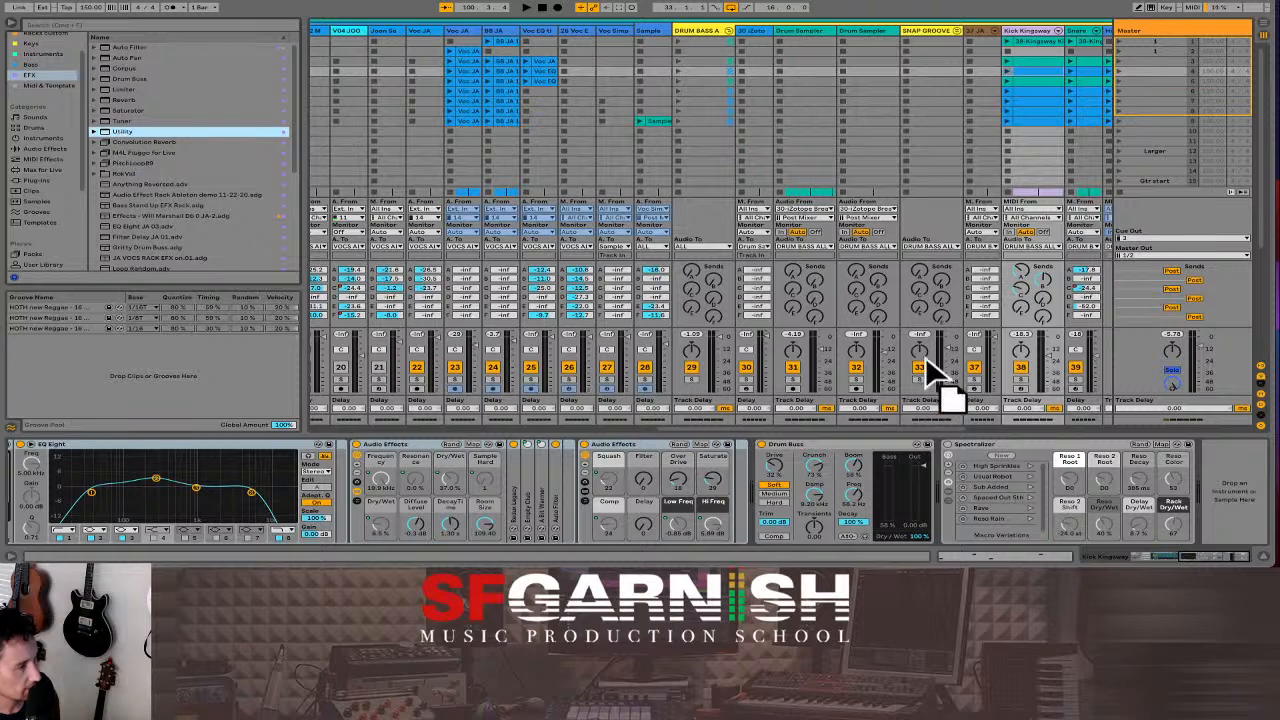
left_click_drag(1226, 501, 1224, 503)
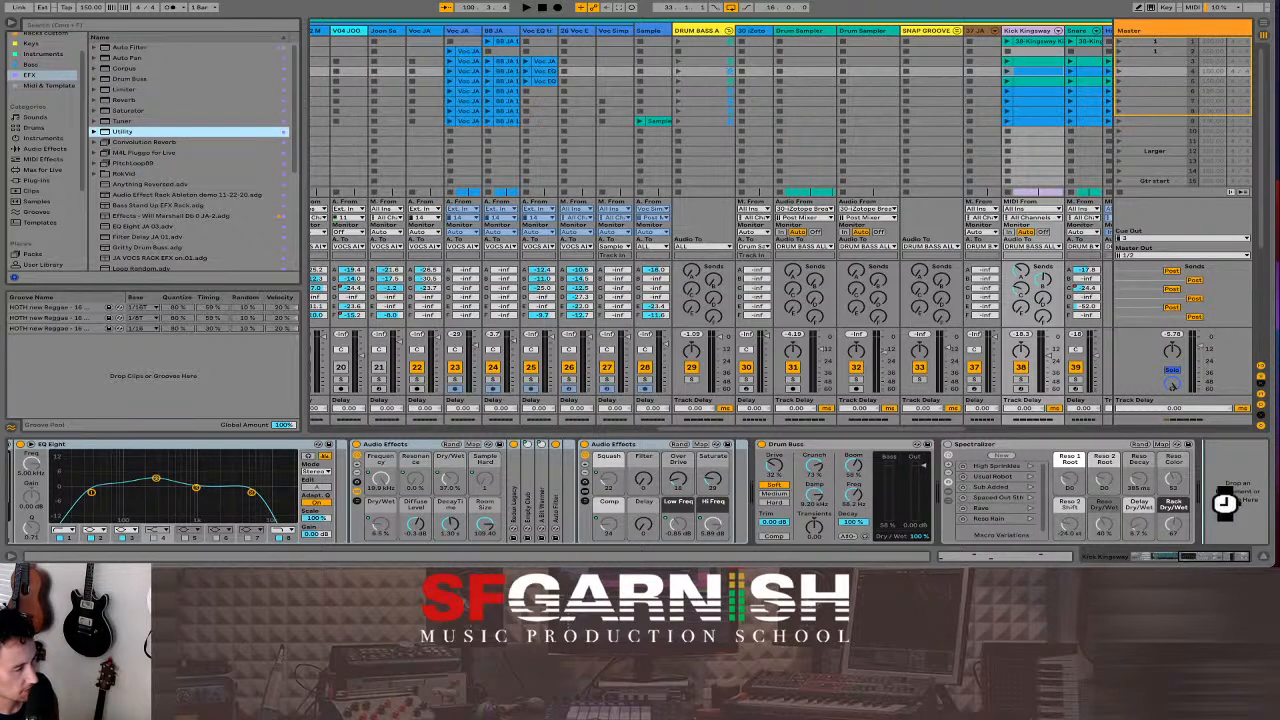
- Remove the Spectralizer from Kick Kingsway's chain and switch its Utility to Mono
left_click(990, 442)
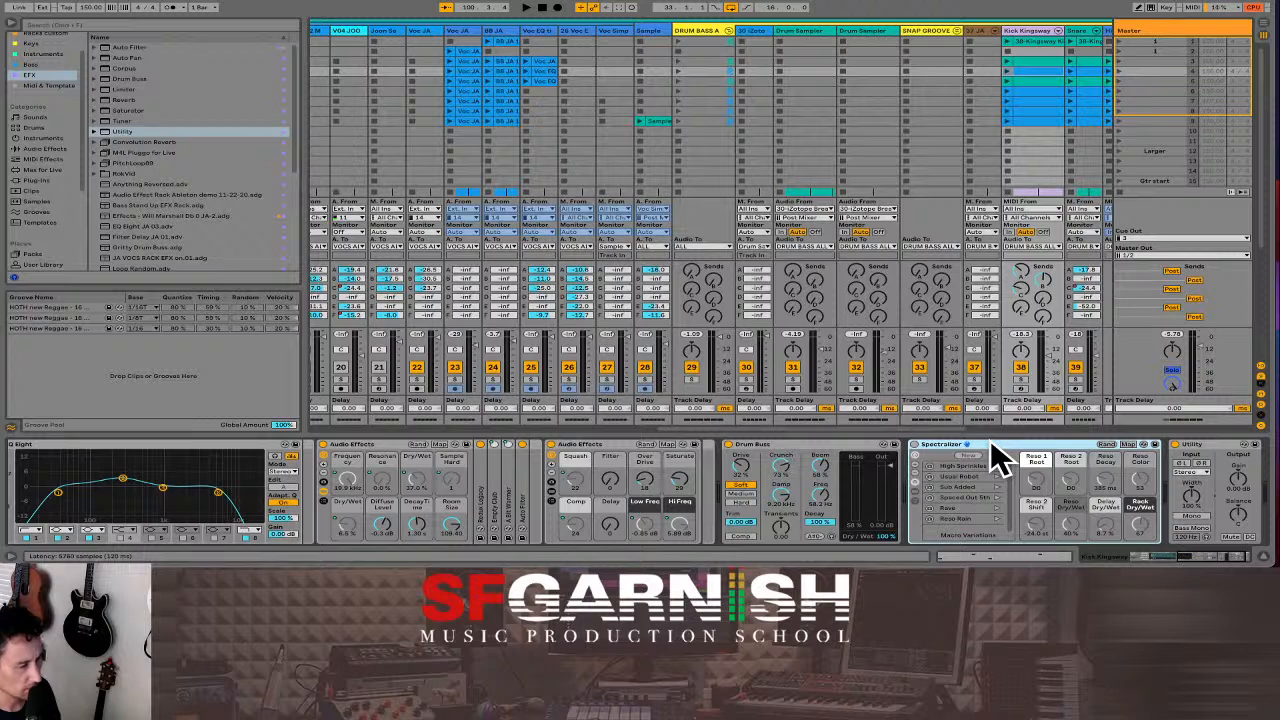
key("Delete")
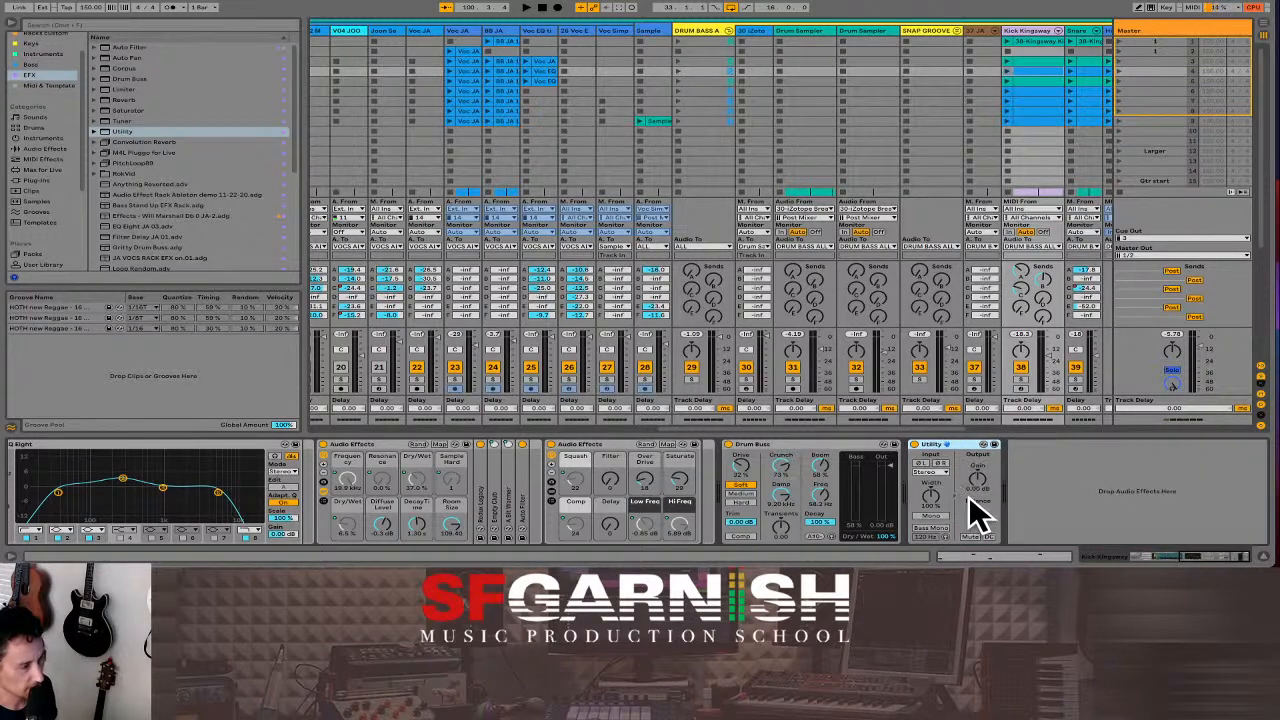
left_click(930, 516)
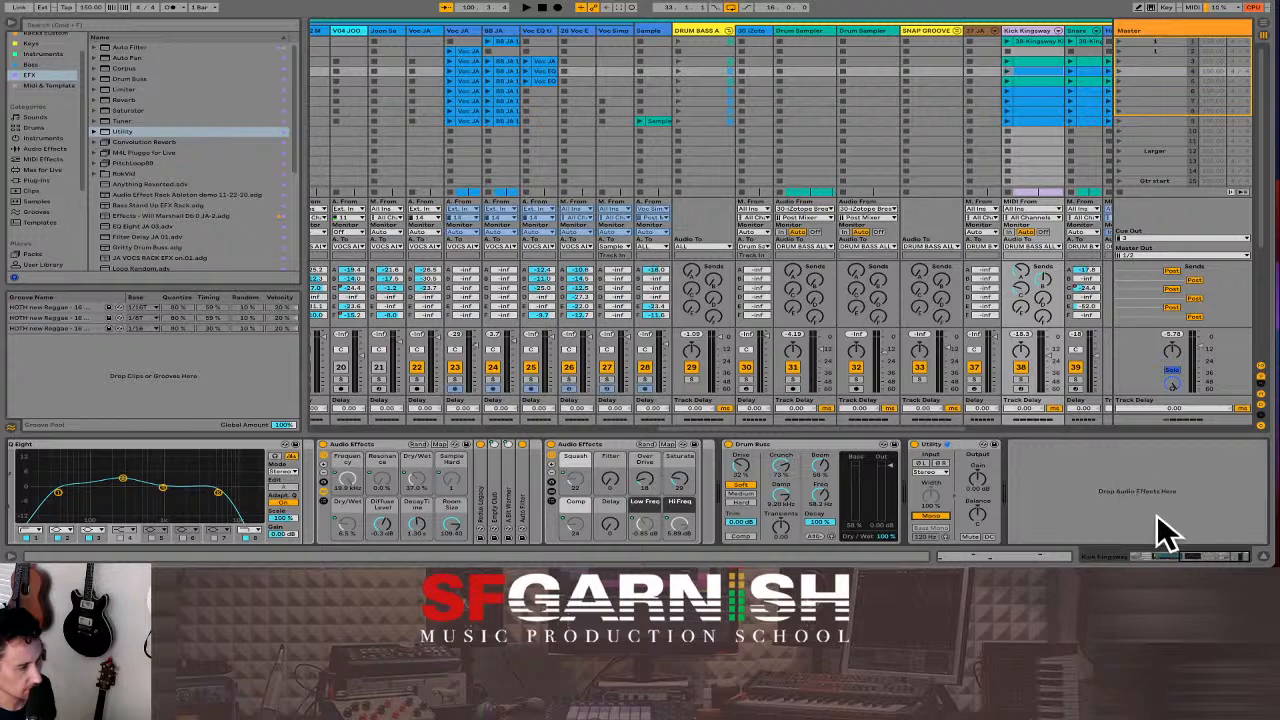
left_click(1155, 557)
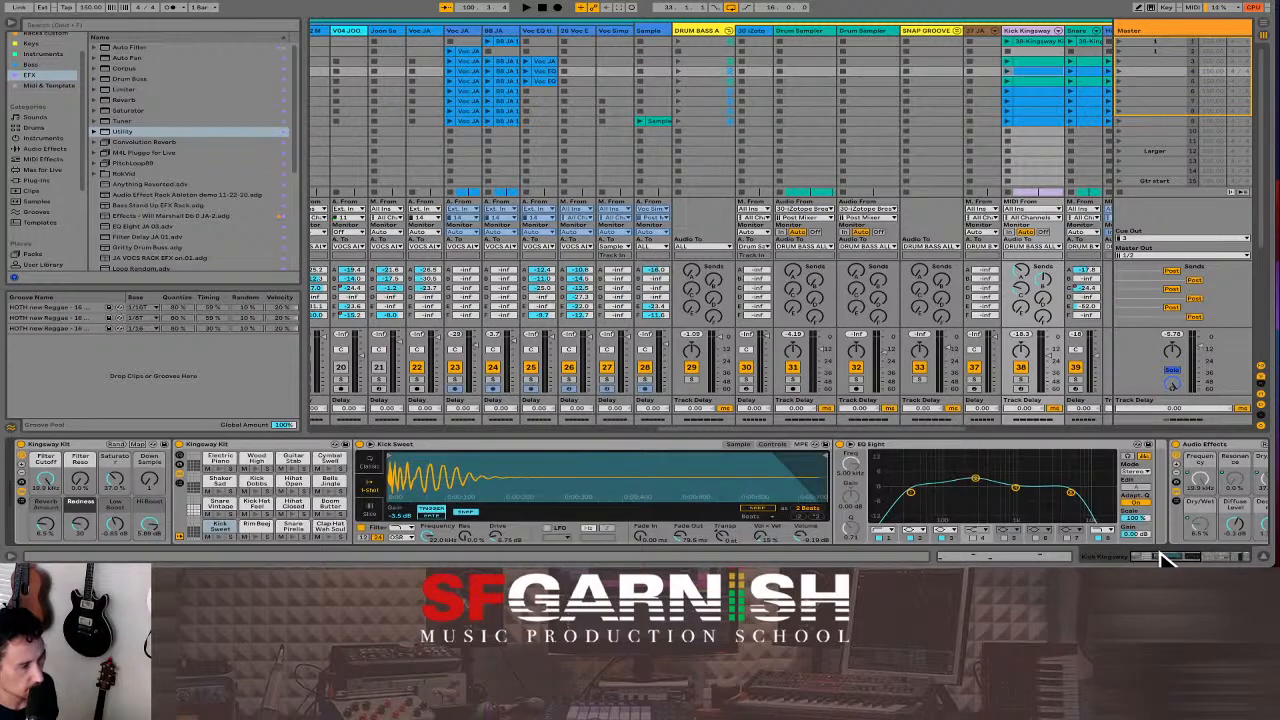
left_click_drag(1163, 560, 1222, 561)
left_click_drag(680, 432, 829, 443)
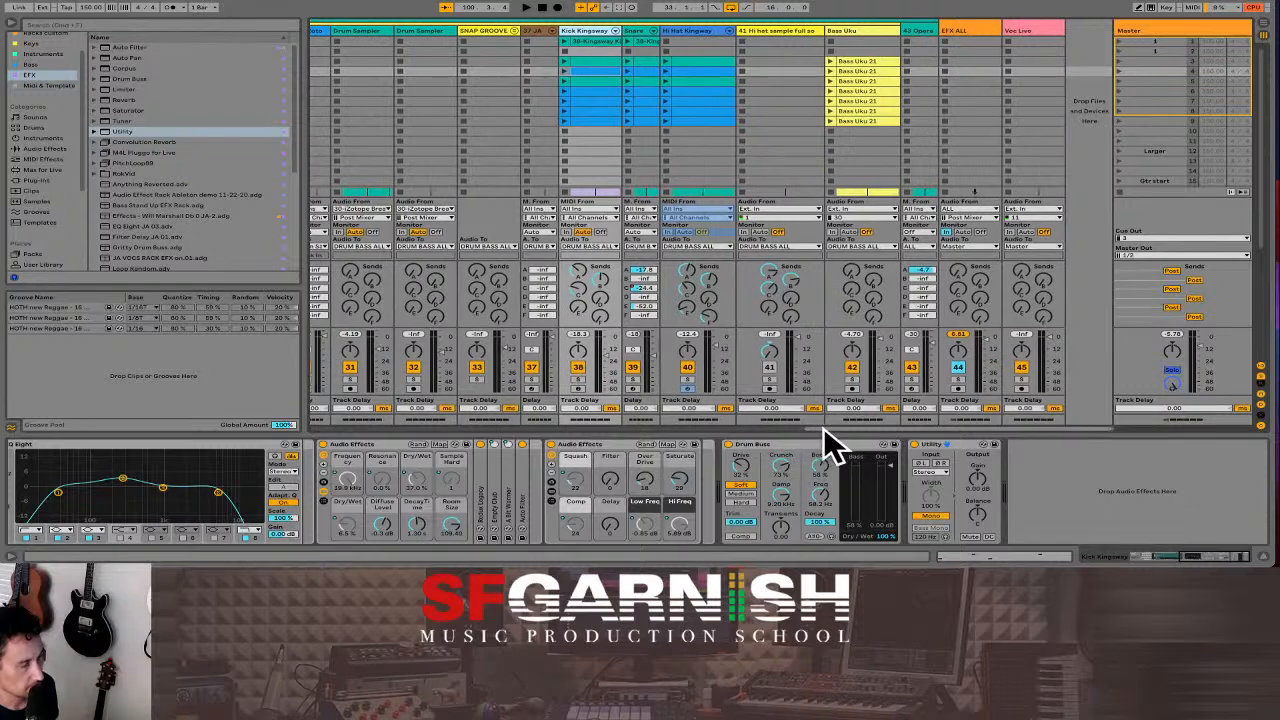
key("space")
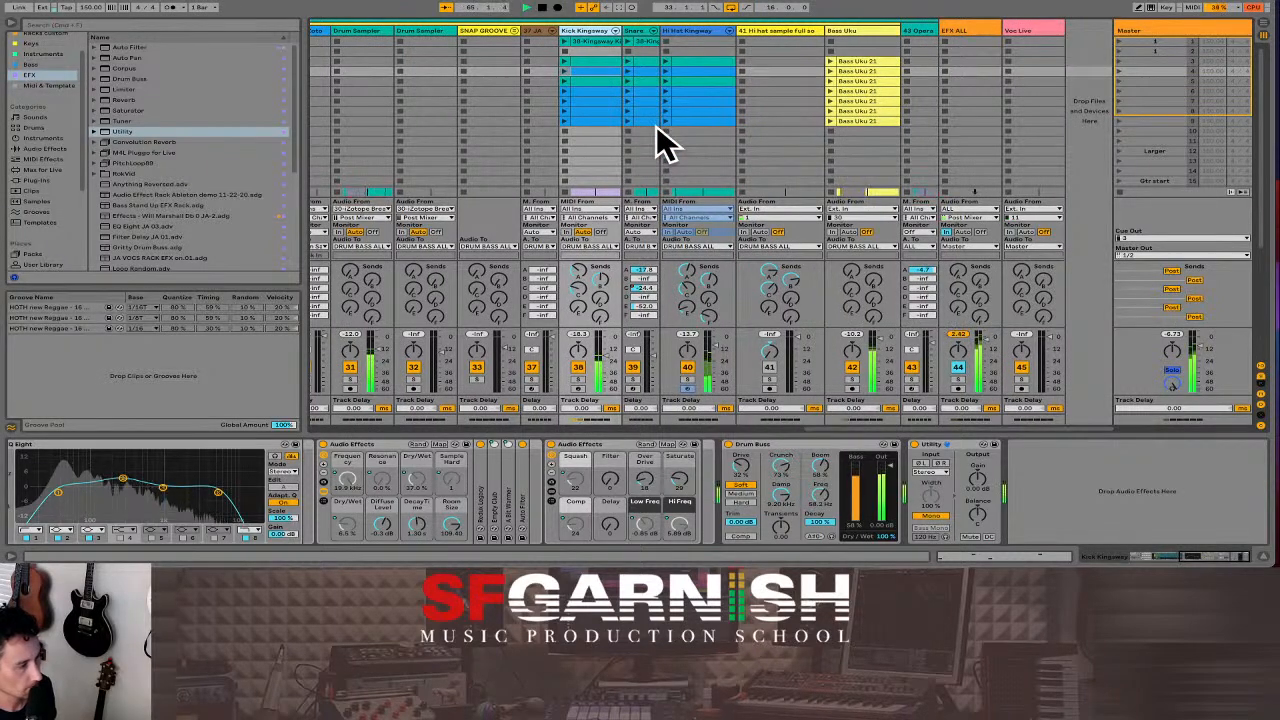
left_click(643, 32)
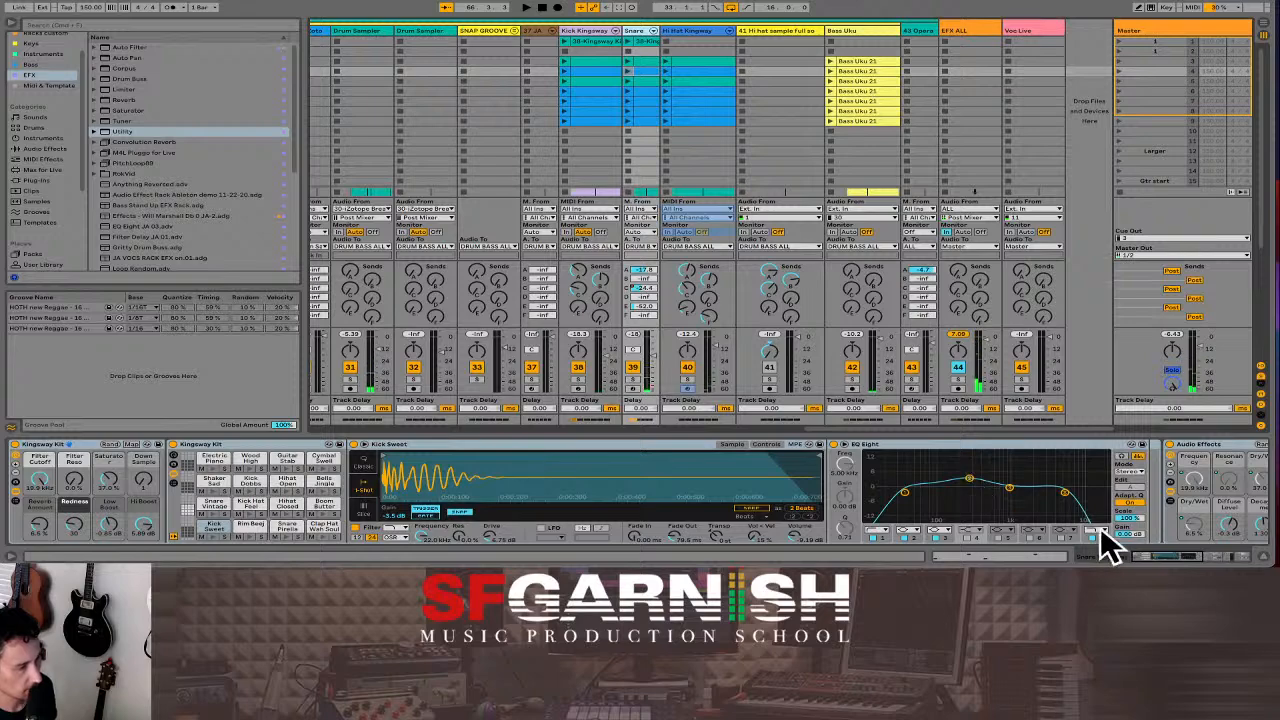
left_click_drag(1137, 558, 1185, 558)
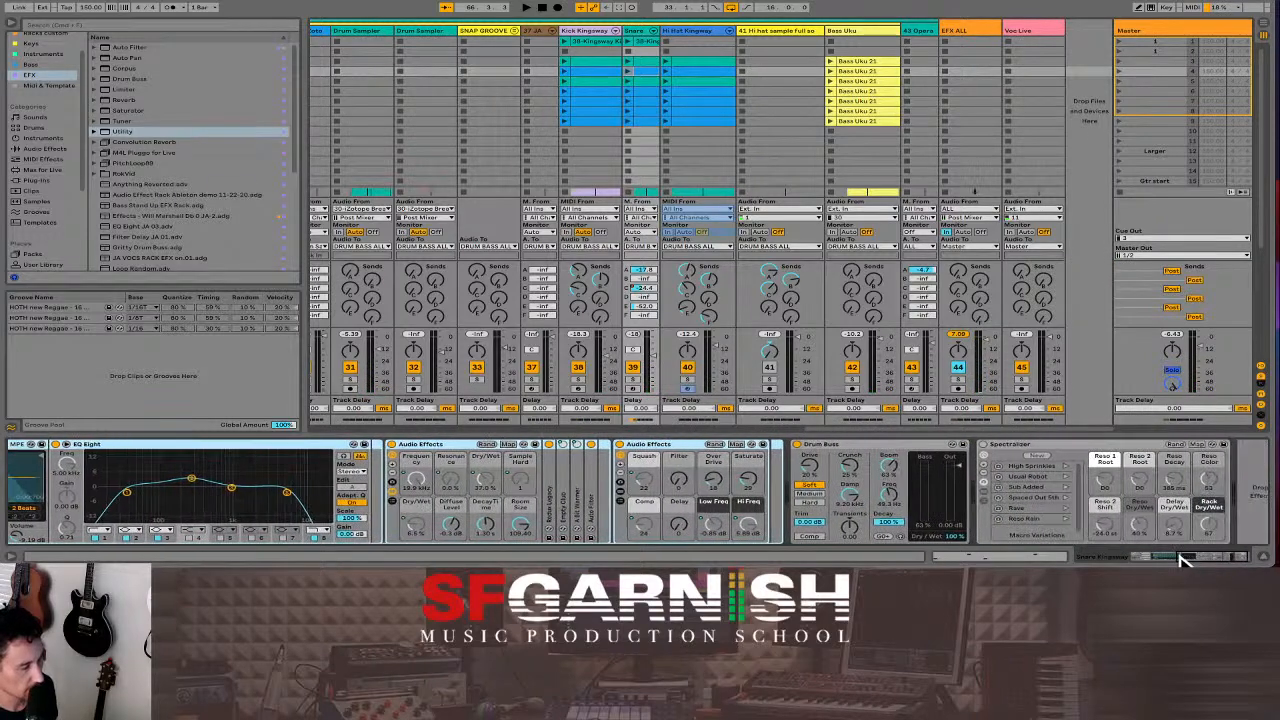
left_click(868, 458)
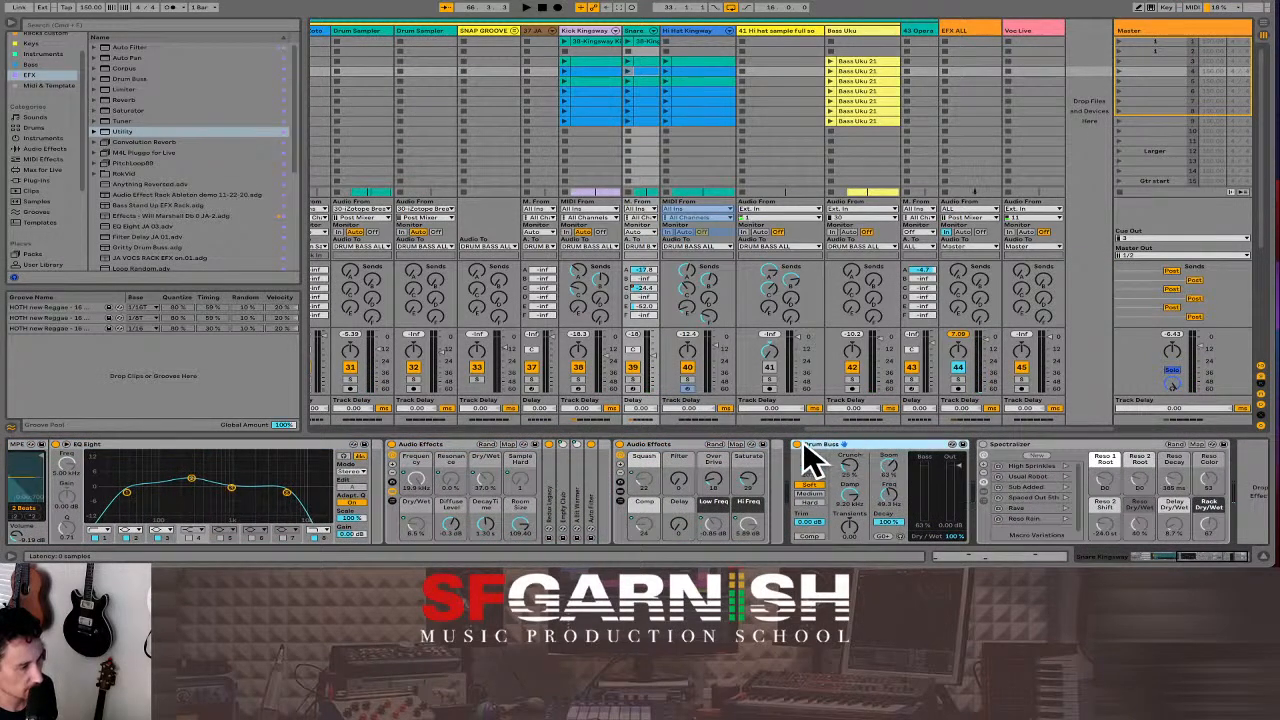
left_click(634, 380)
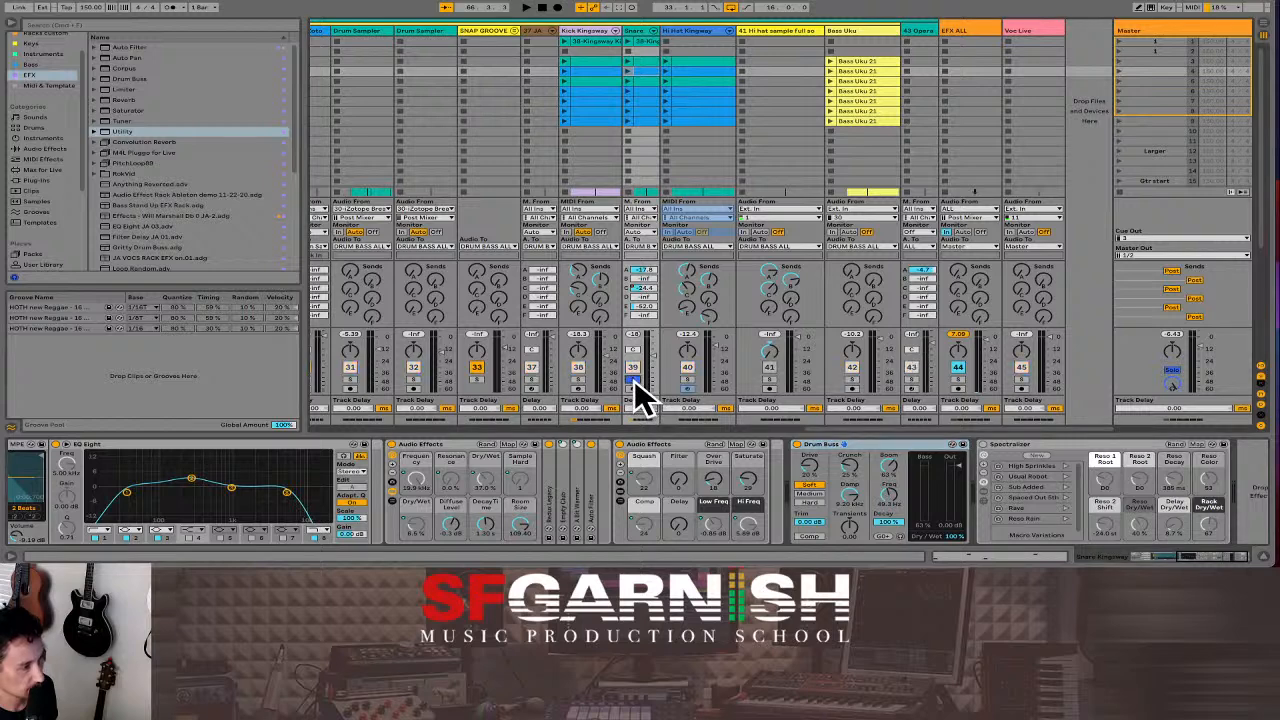
key("space")
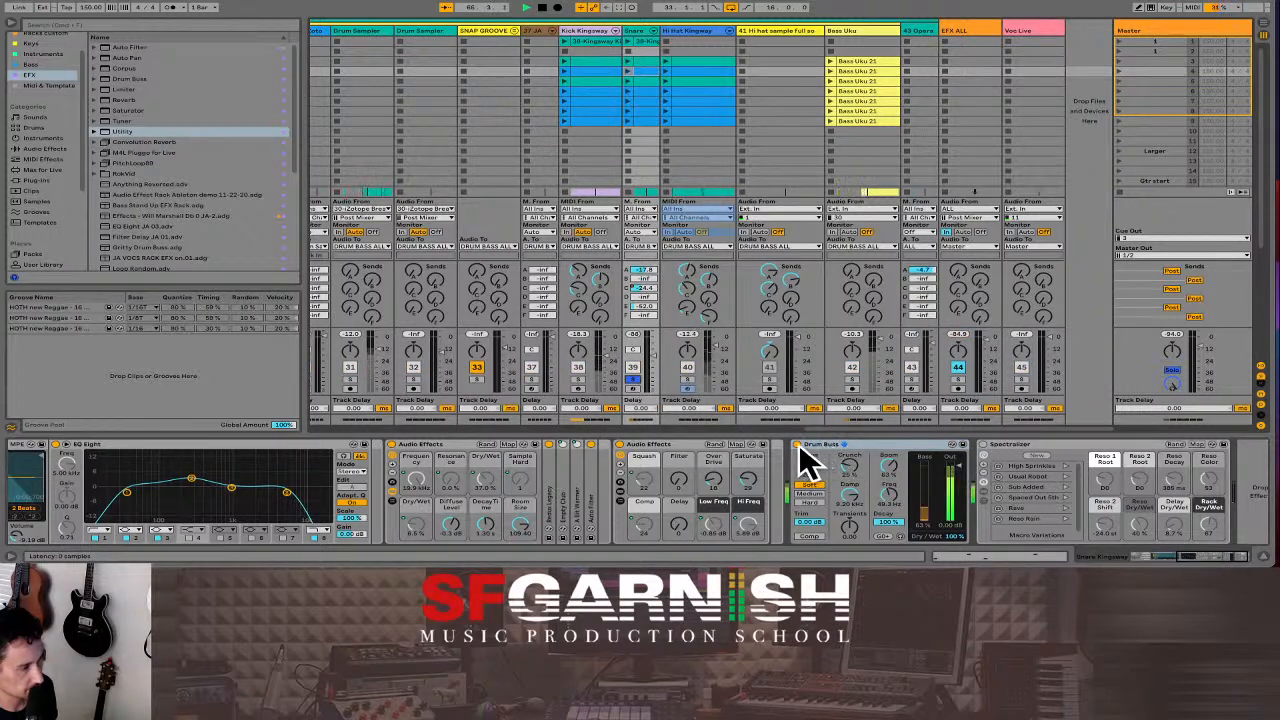
- Compare Snare Kingsway with its Drum Buss bypassed and active, adjust the Drum Buss Transients, and unsolo the track
left_click(797, 445)
left_click(797, 445)
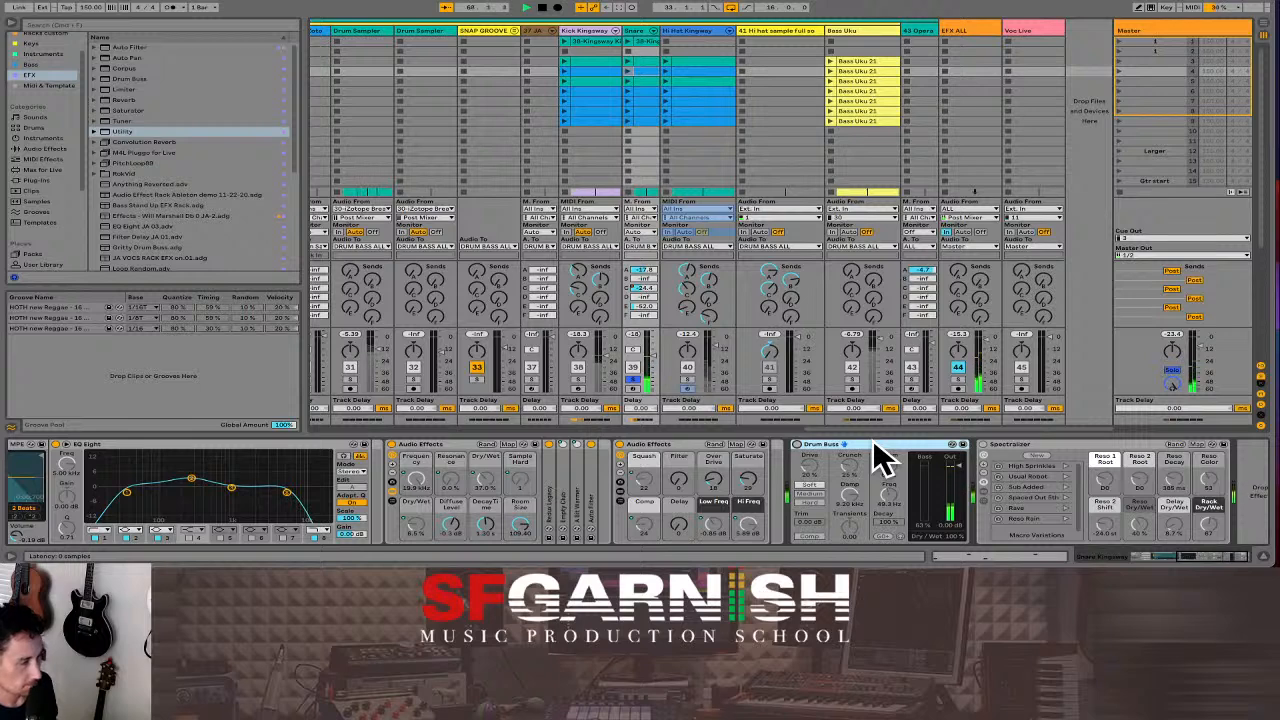
left_click(798, 446)
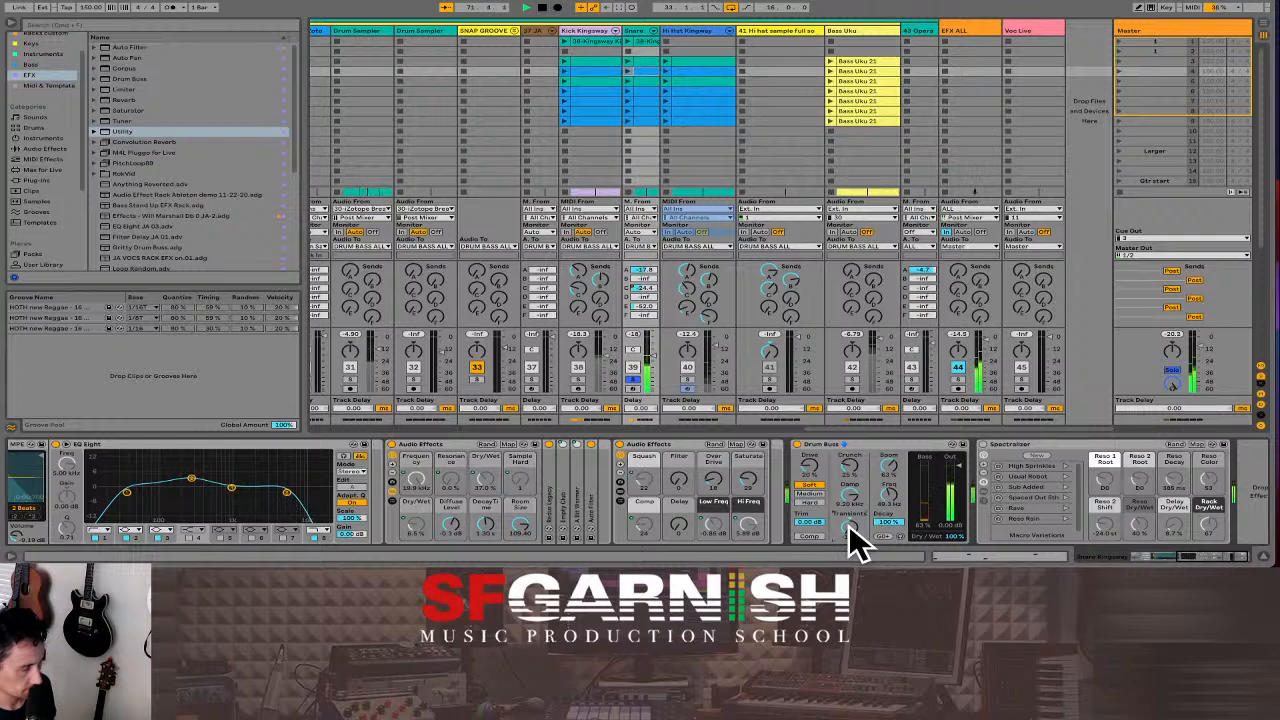
mouse_move(848, 524)
left_mouse_down()
mouse_move(848, 505)
mouse_move(848, 542)
mouse_move(848, 510)
left_mouse_up()
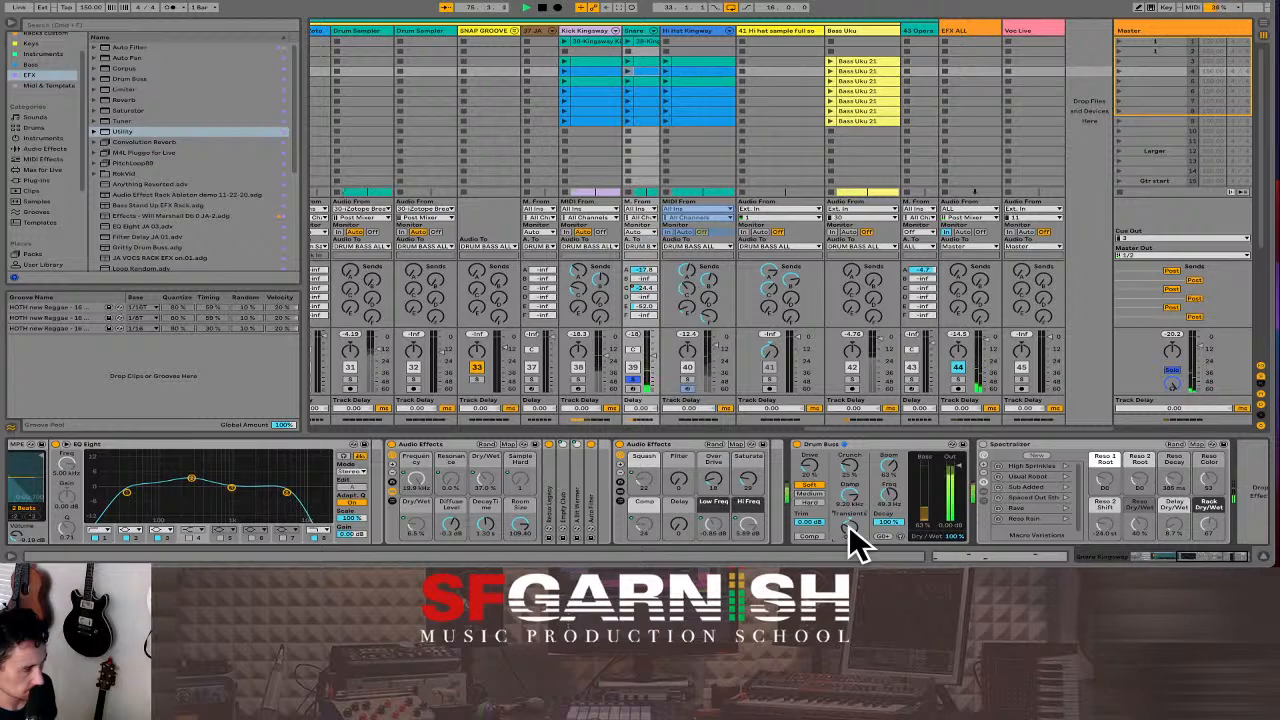
left_click(633, 379)
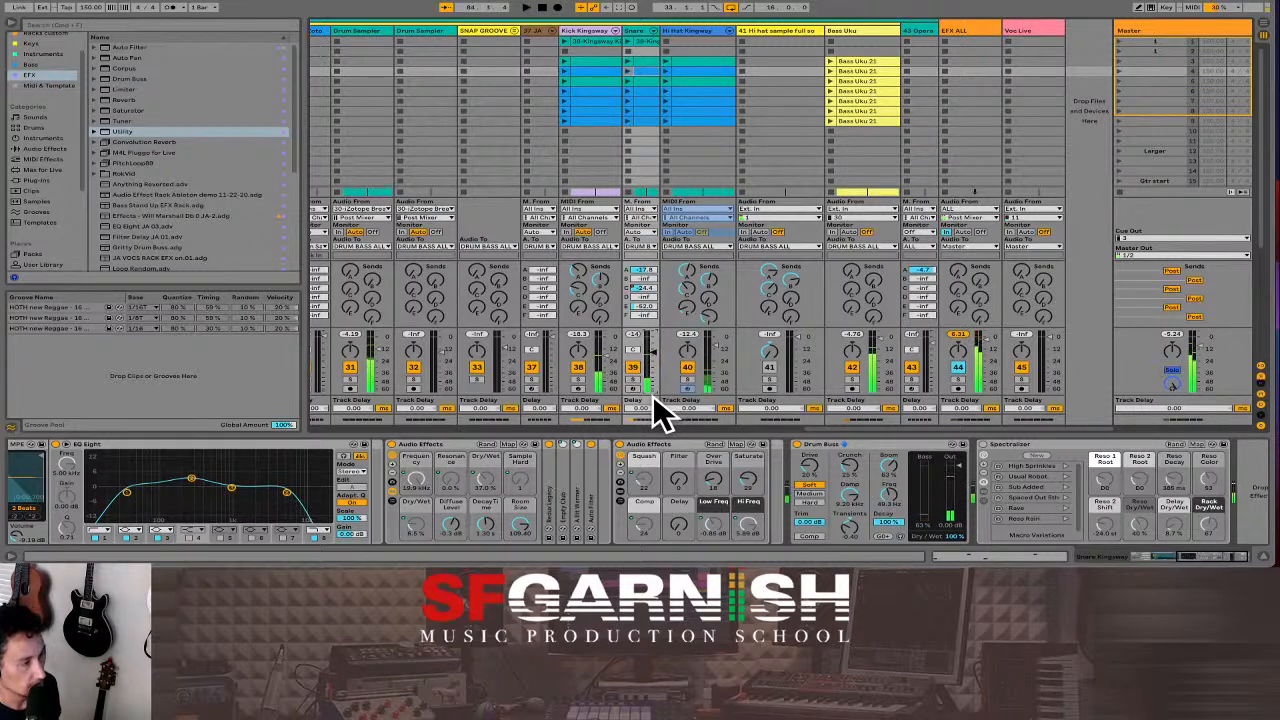
- Widen the iZotope BreakTweaker track in the mixer and solo the Drum Sampler track 31 beside it
left_click_drag(897, 428, 933, 423)
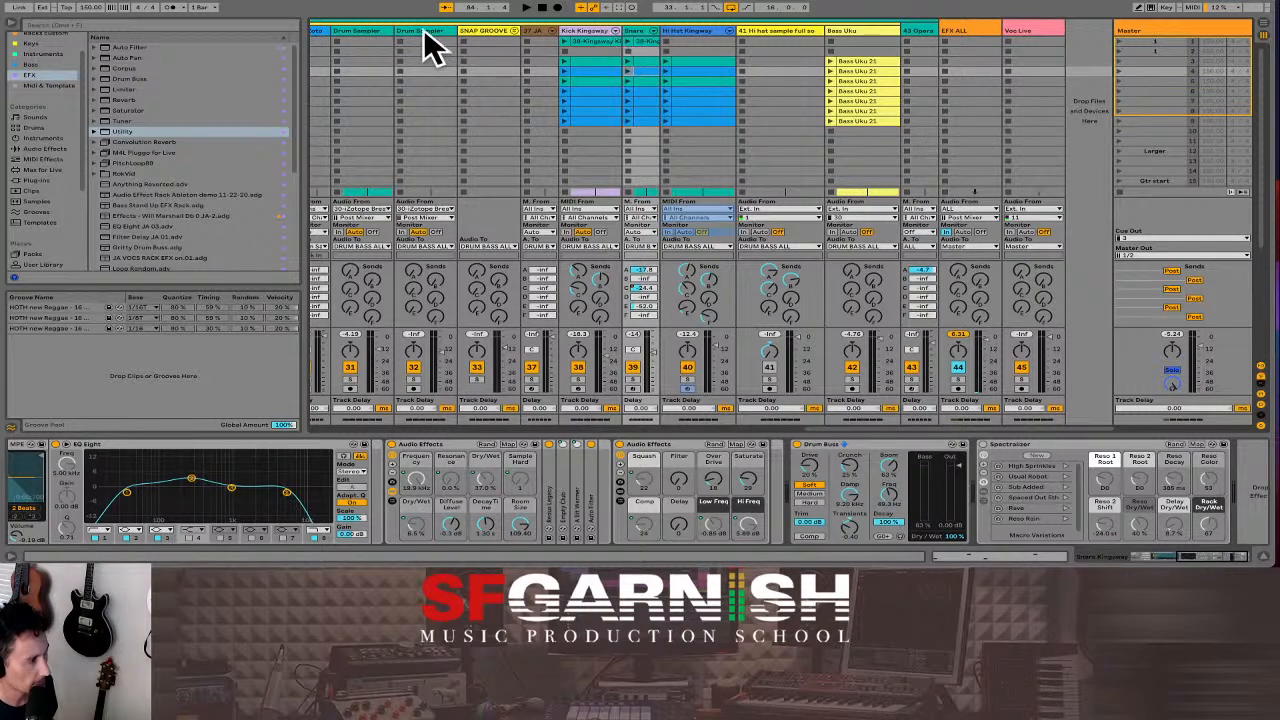
left_click_drag(838, 420, 791, 422)
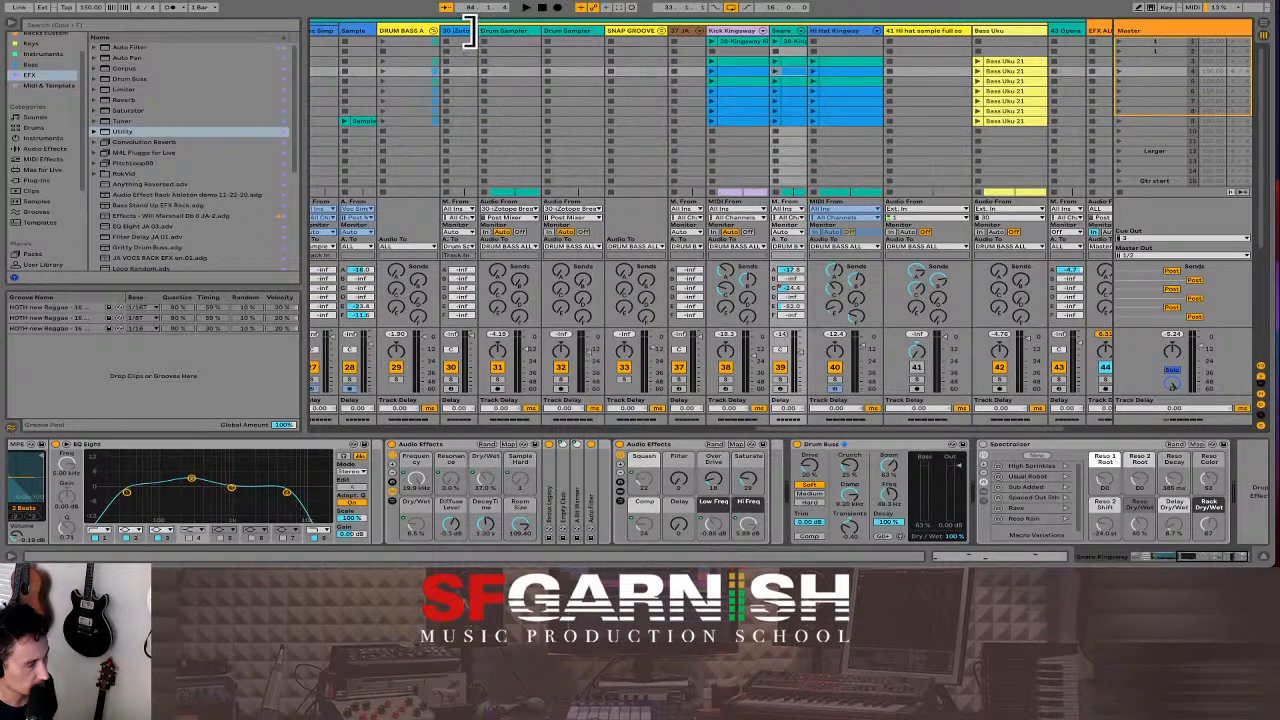
left_click_drag(466, 28, 503, 40)
left_click(541, 31)
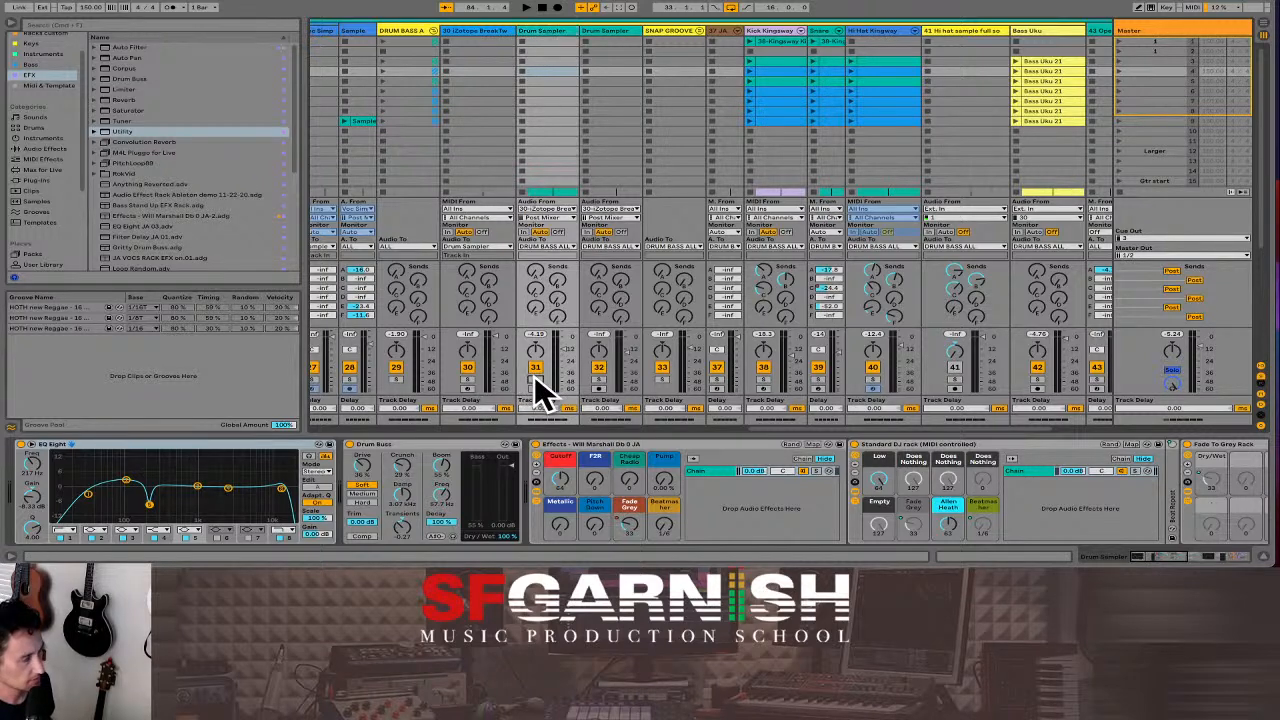
left_click(535, 381)
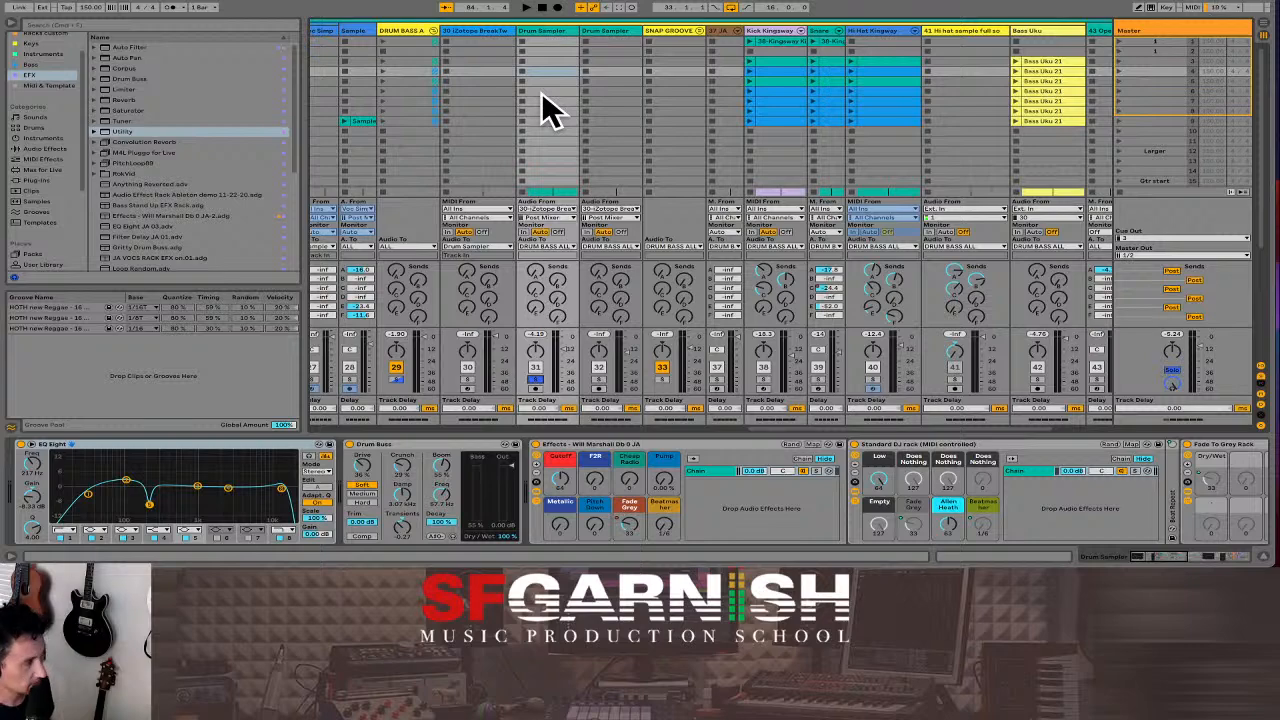
- Hide the browser and switch to the Arrangement View with automation shown on the tracks
left_click(6, 22)
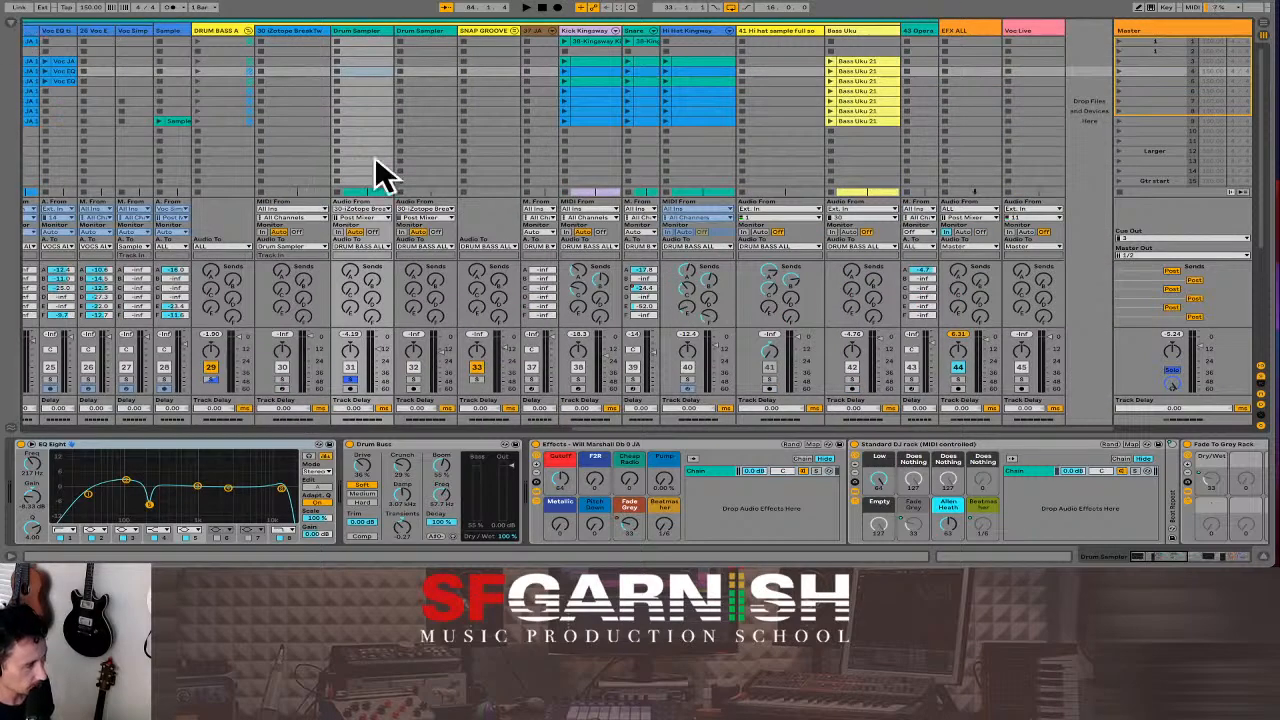
key("Tab")
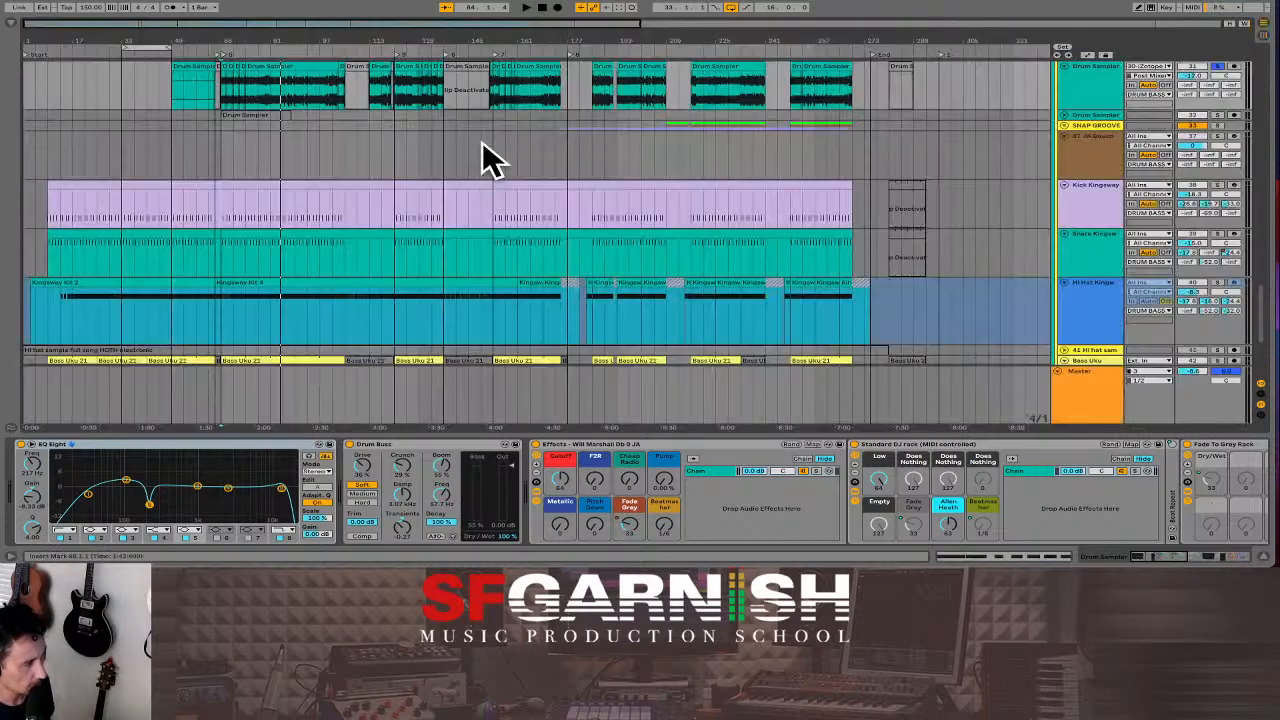
left_click(344, 145)
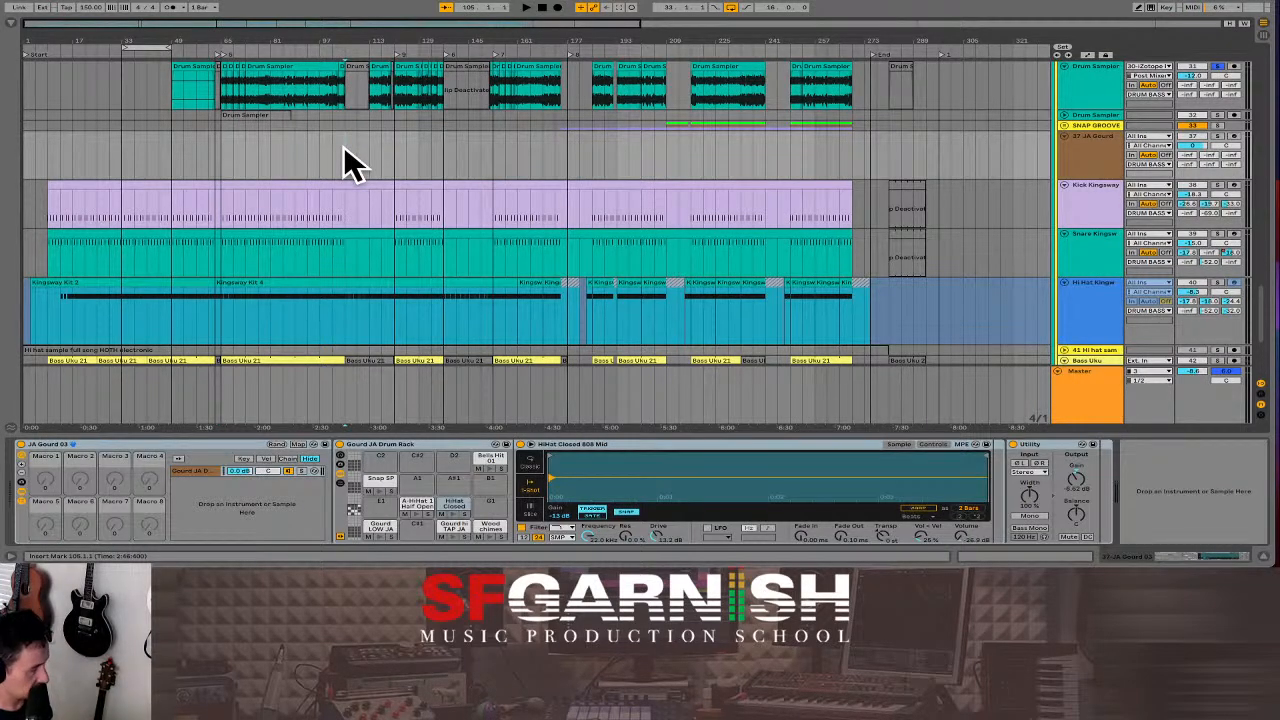
key("a")
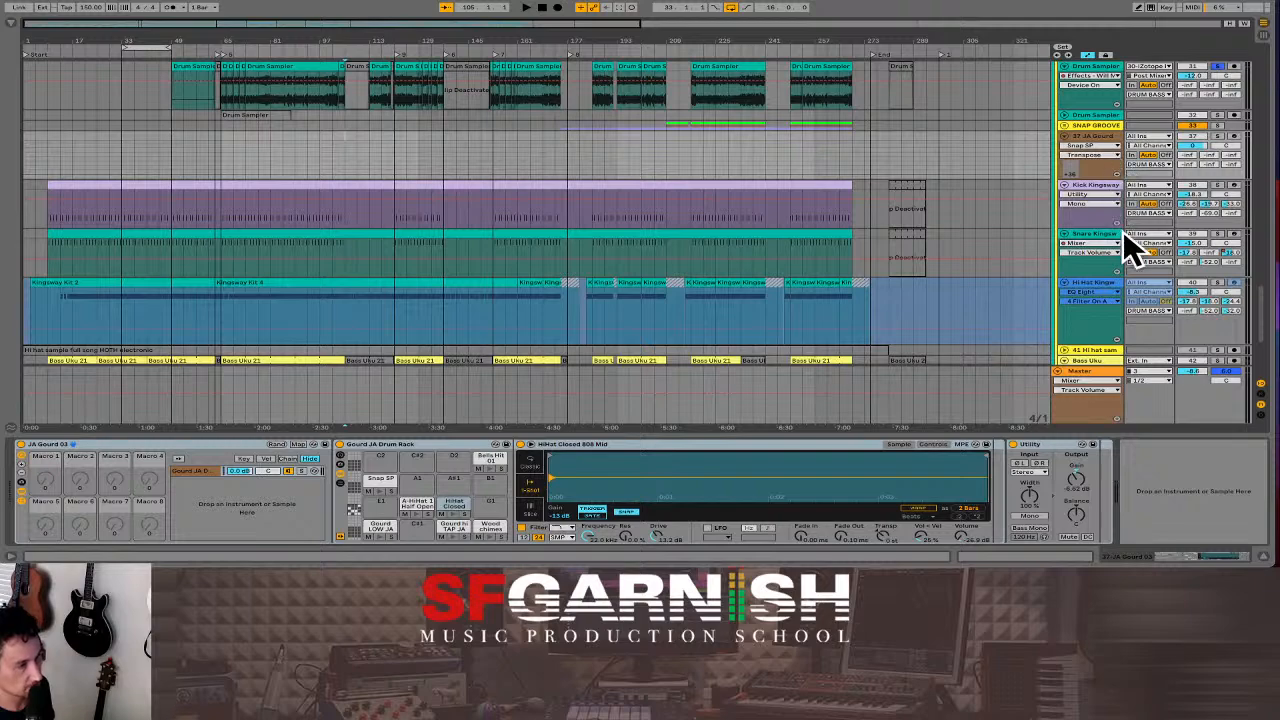
- Show the mixer's F-Delay 3-4 send automation on Drum Sampler track 31
scroll(919, 206, "up", 2)
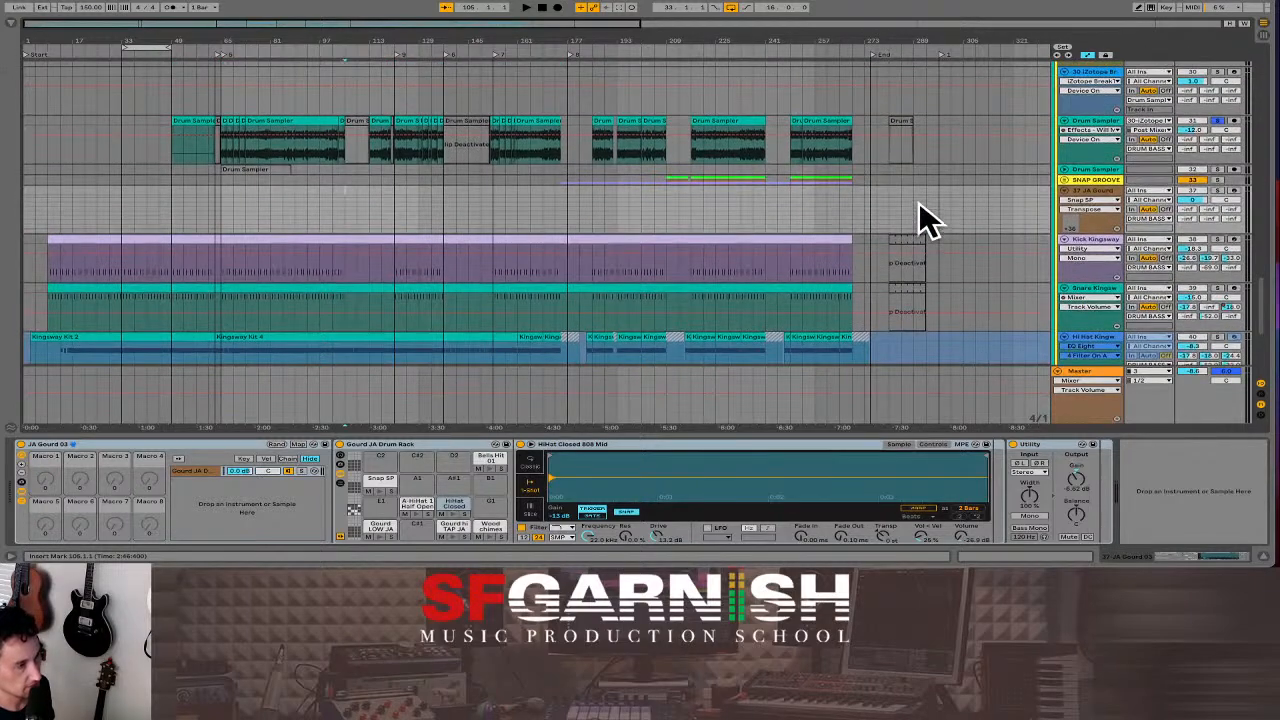
left_click(1110, 129)
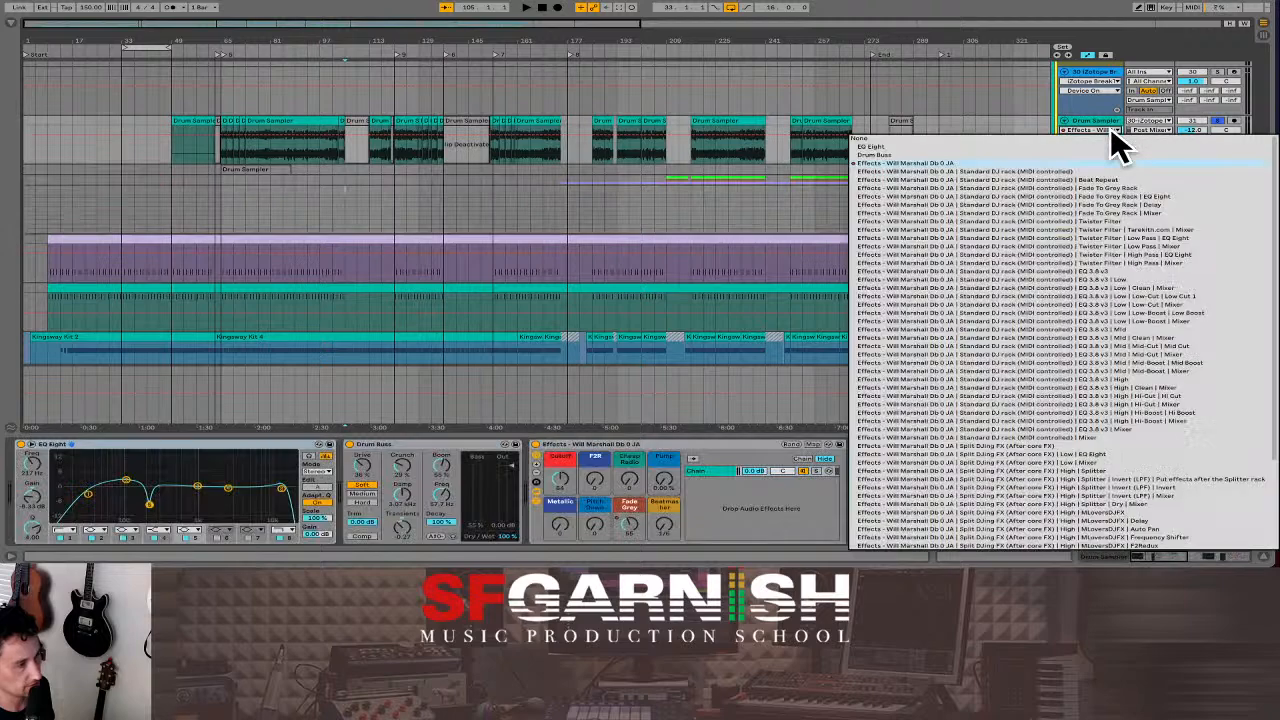
scroll(1112, 343, "down", 3)
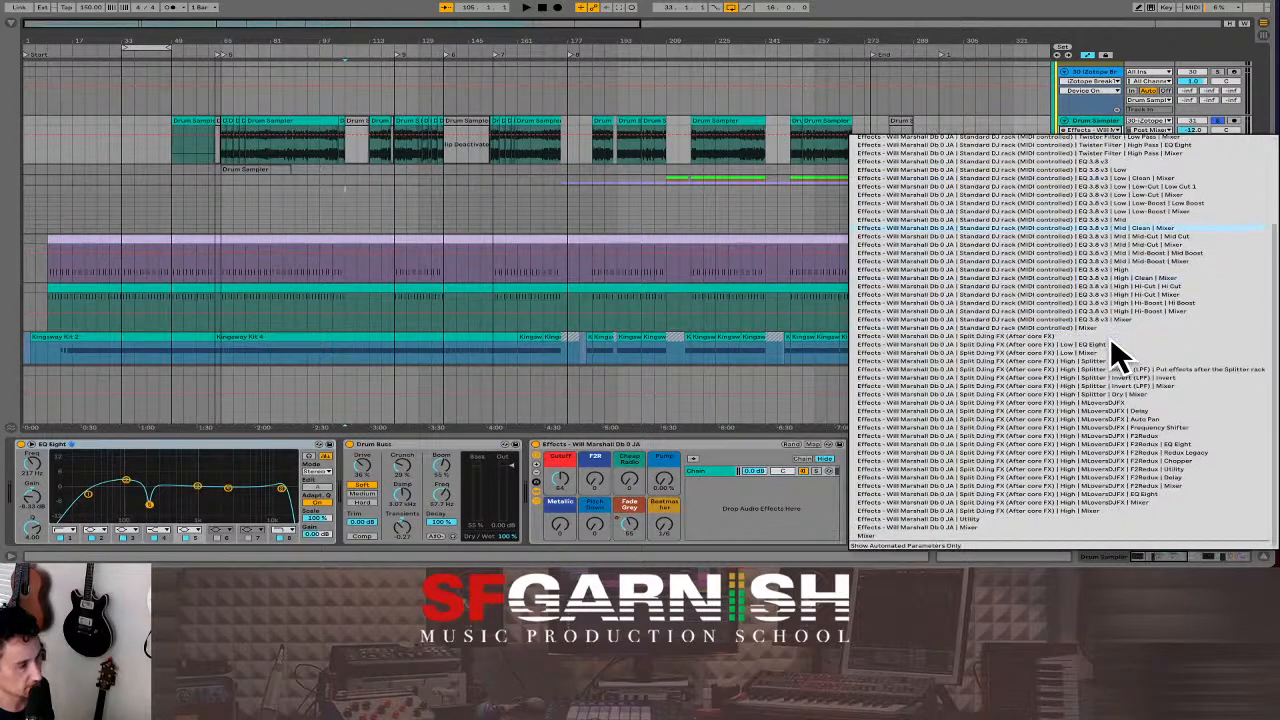
scroll(1112, 343, "up", 3)
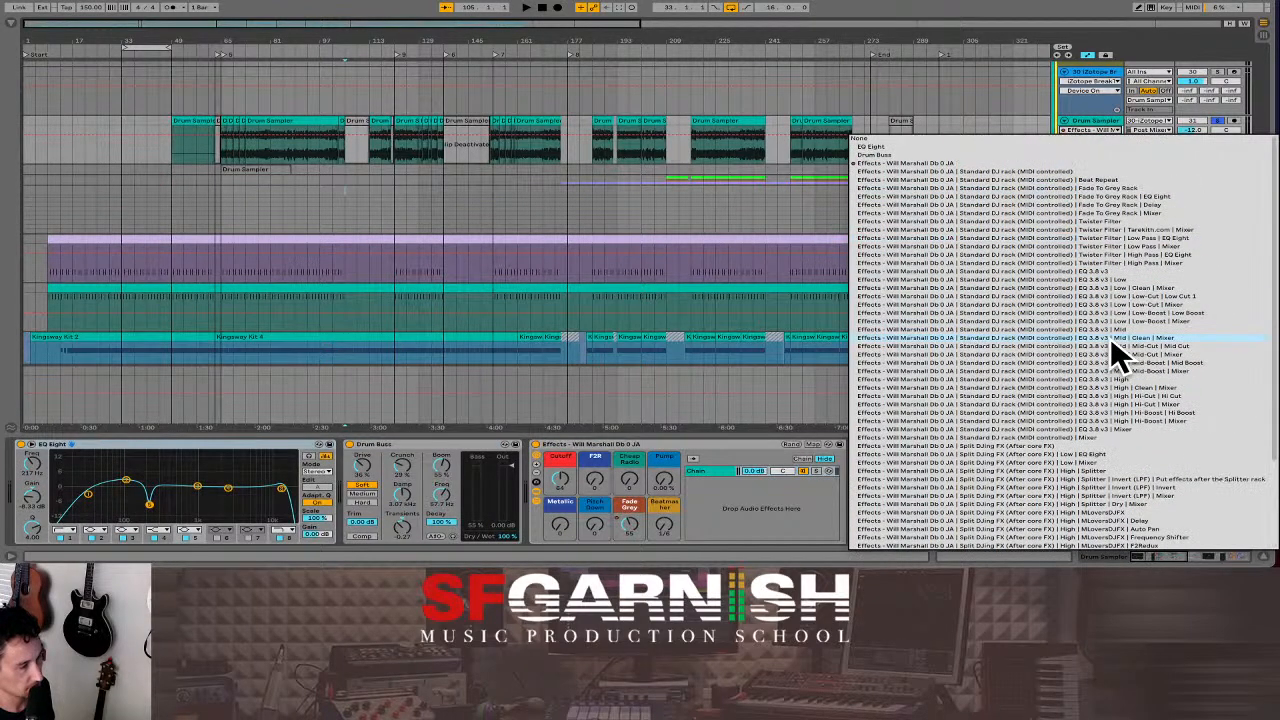
scroll(1112, 343, "down", 3)
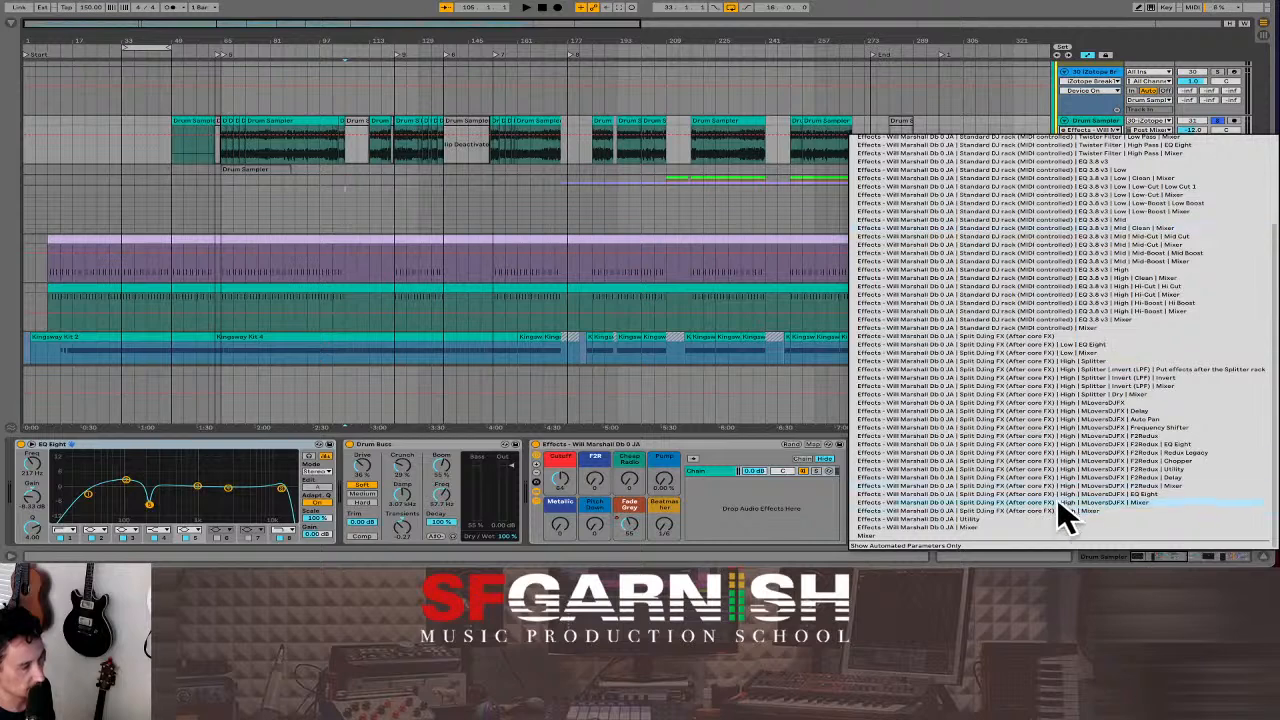
left_click(1035, 537)
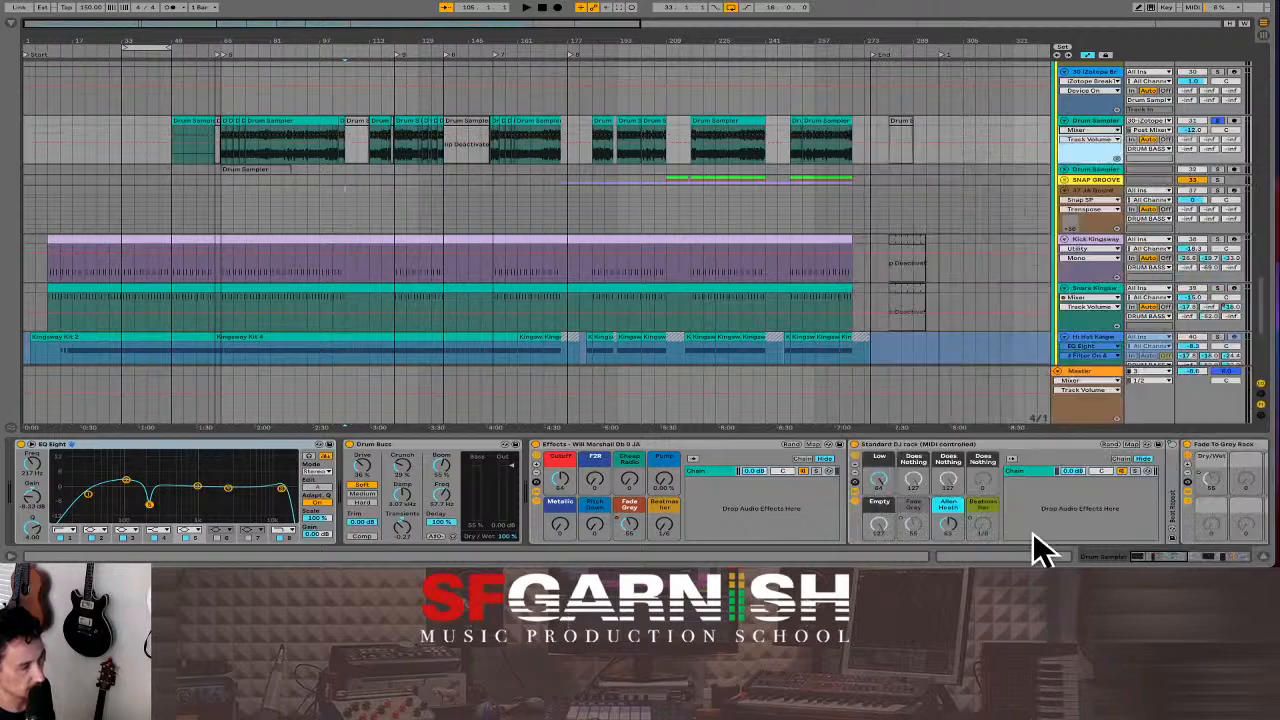
left_click(1092, 138)
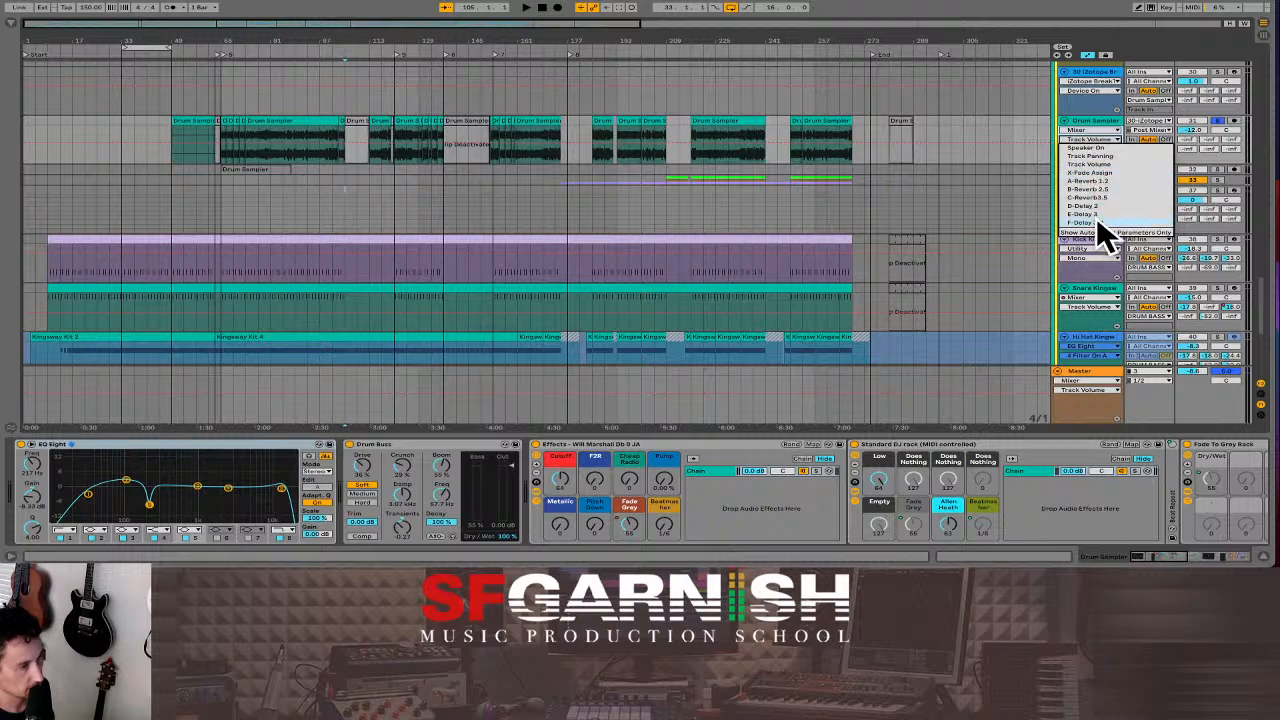
left_click(1096, 221)
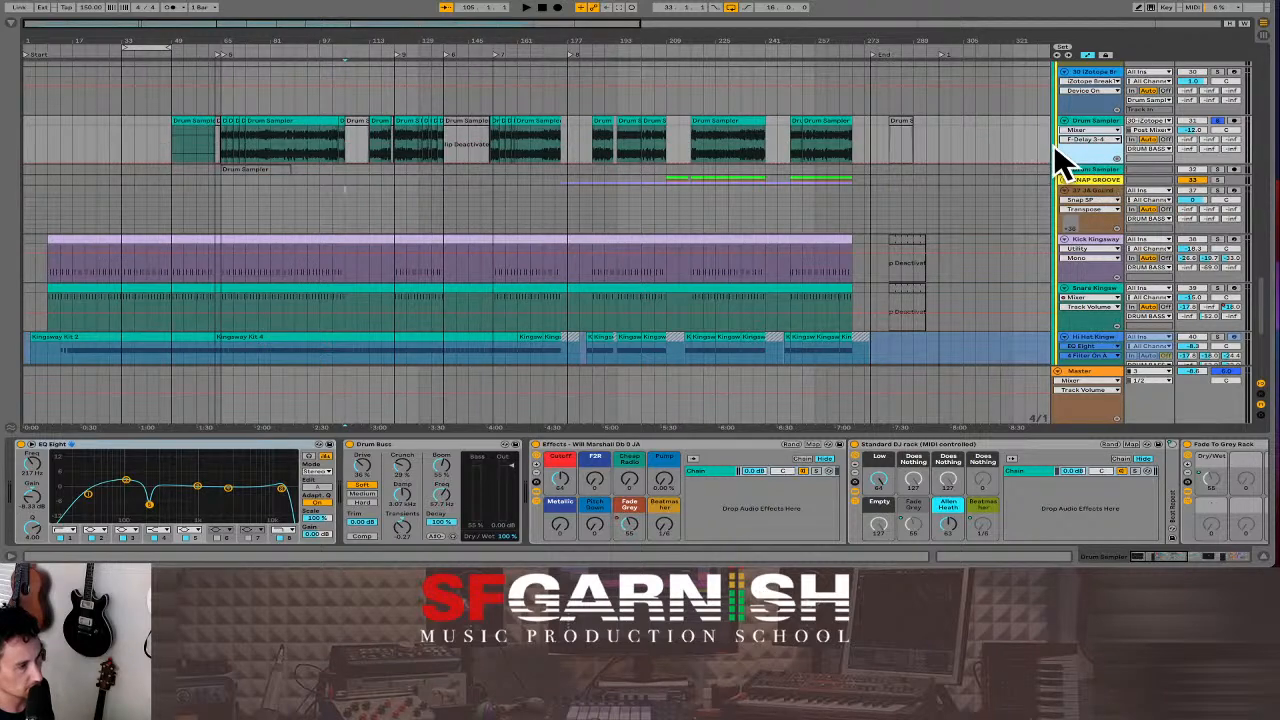
- Move Drum Sampler's F-Delay 3-4 automation into its own lane and remove that lane again
left_click(1118, 156)
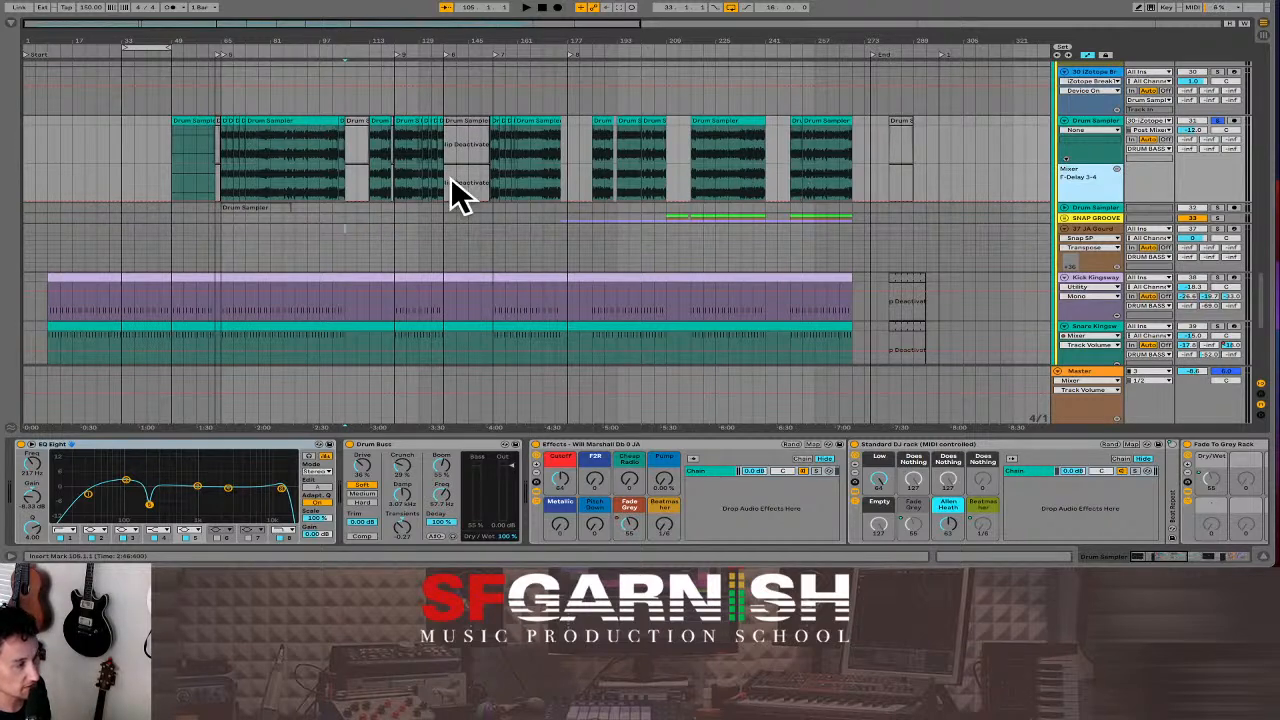
left_click(1116, 167)
left_click(505, 150)
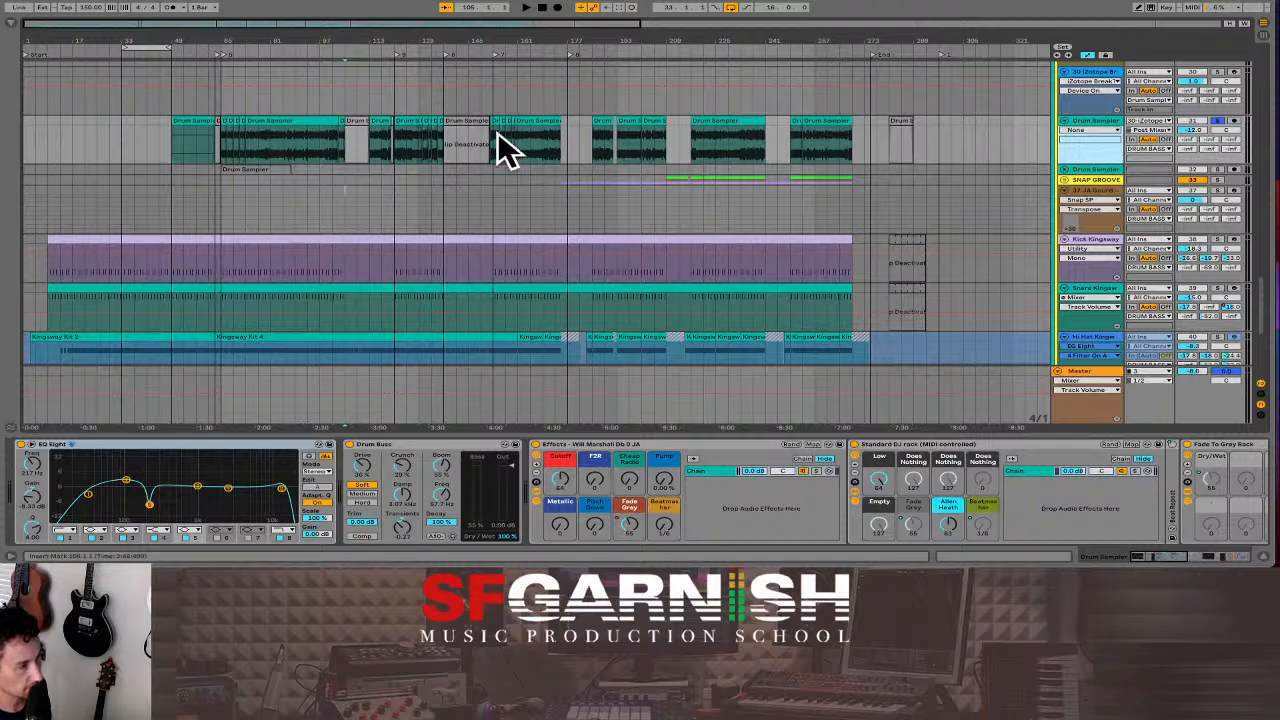
- Zoom in on the Drum Sampler clips and play the soloed track from bar 65
left_click(244, 155)
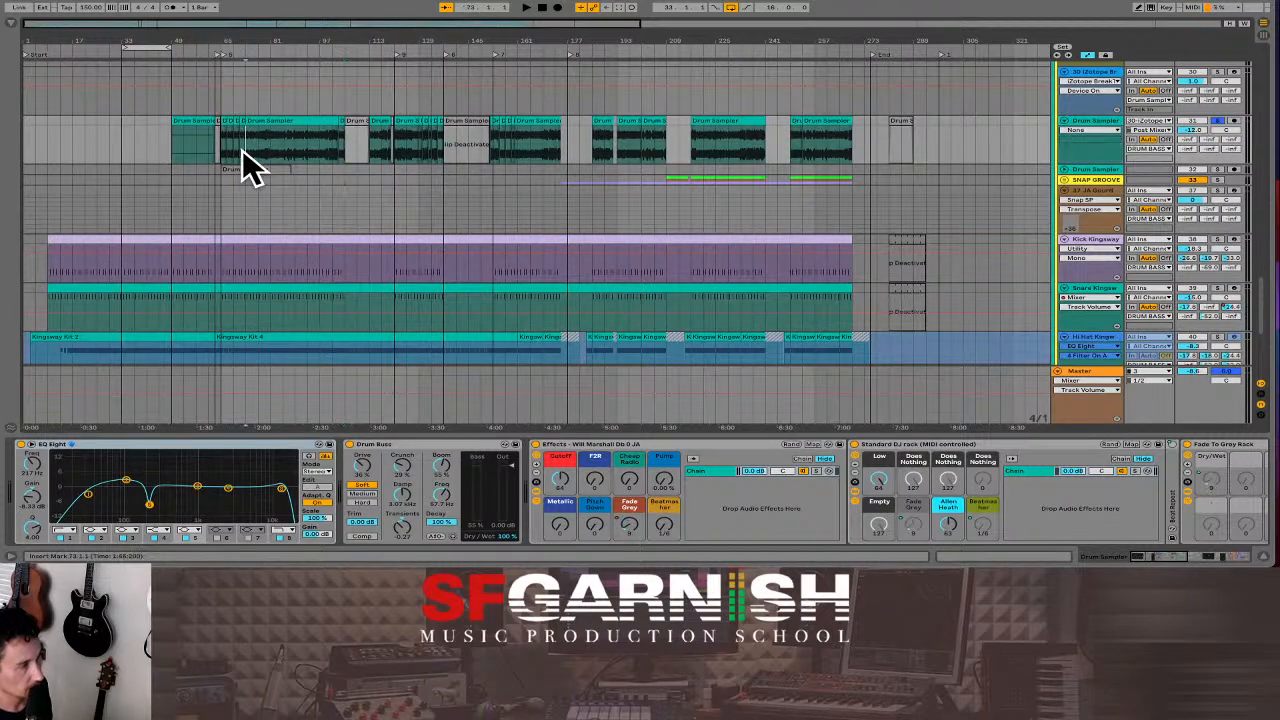
key("plus")
key("plus")
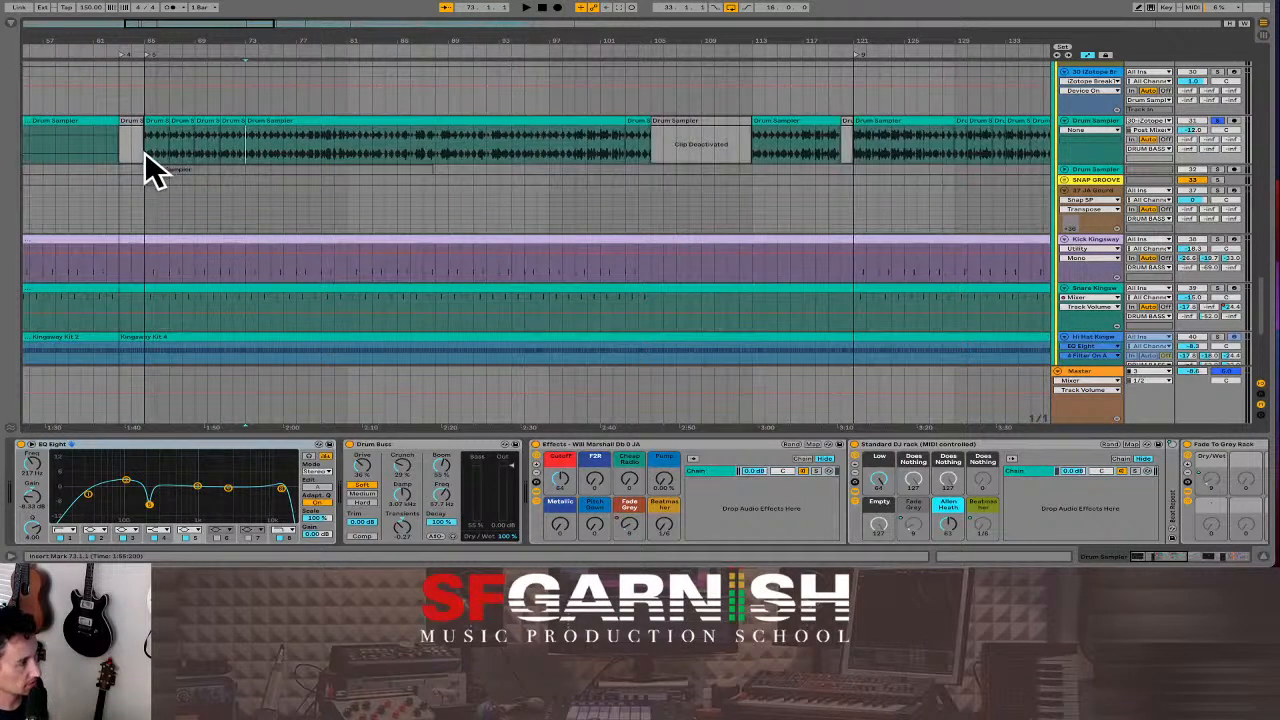
left_click(145, 160)
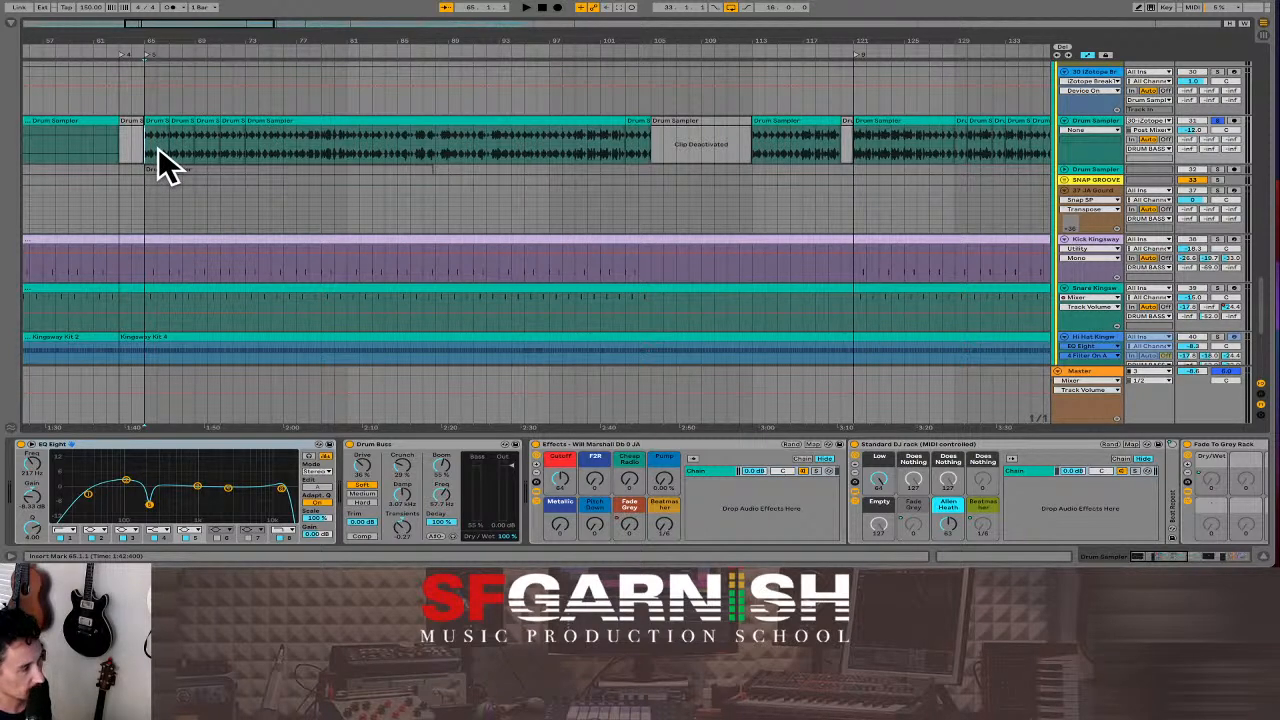
key("space")
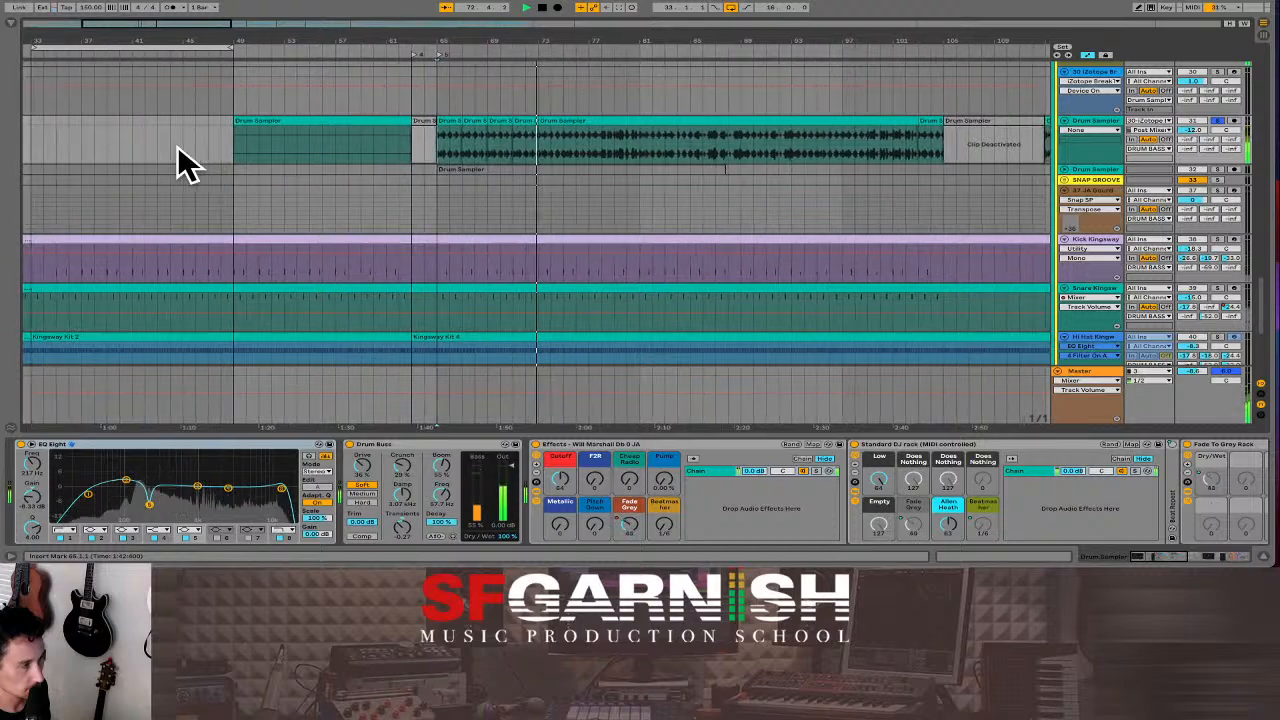
- Hide the automation, then solo and record-arm the iZotope BreakTweaker track 30
scroll(545, 150, "up", 3)
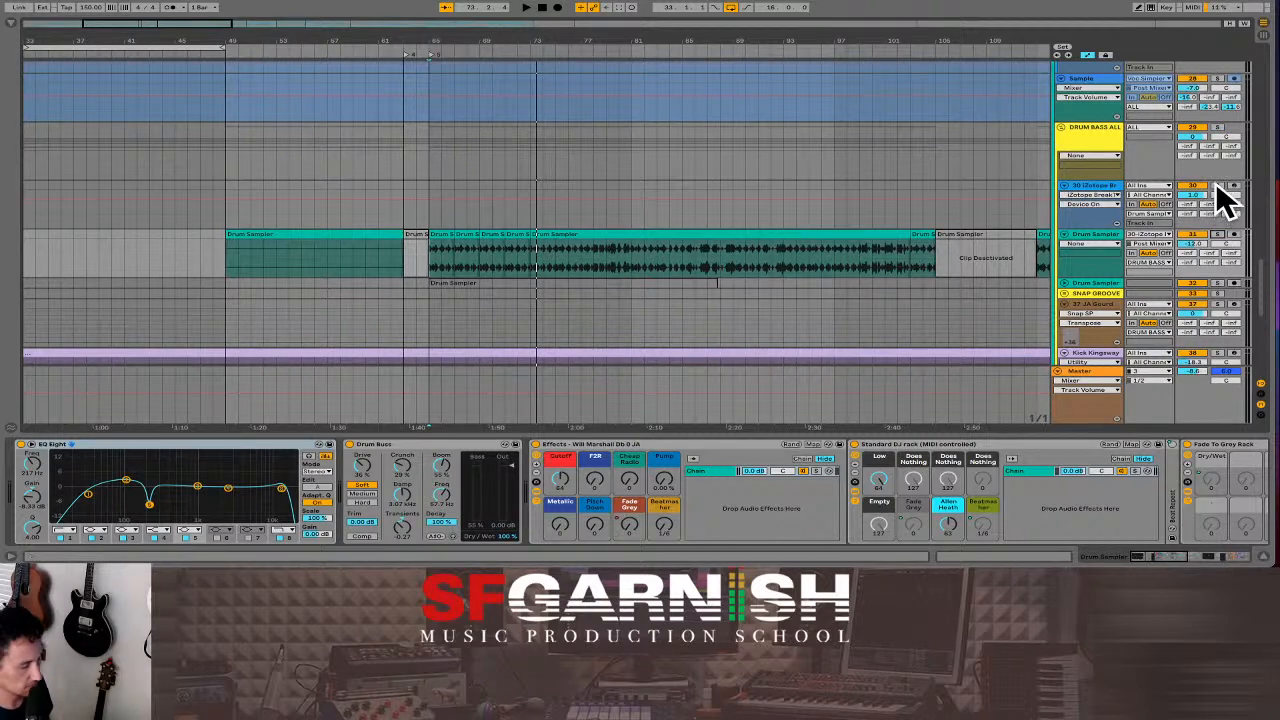
key("a")
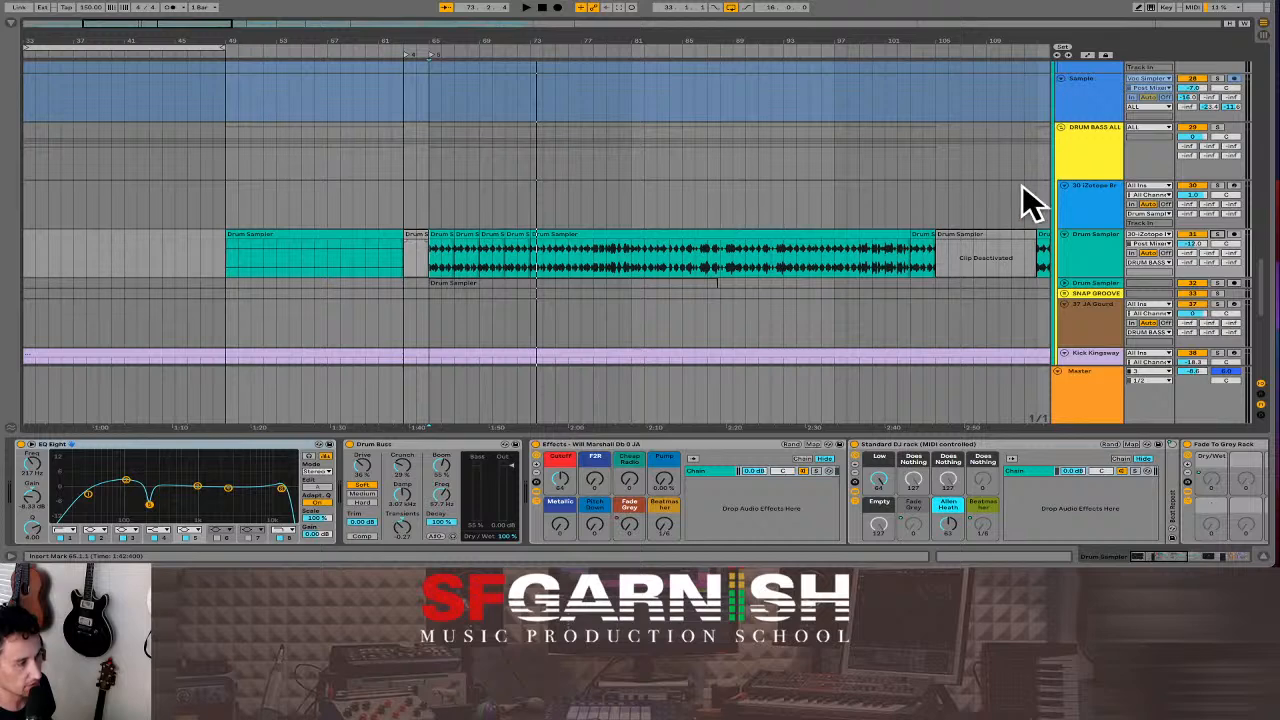
left_click(1217, 186)
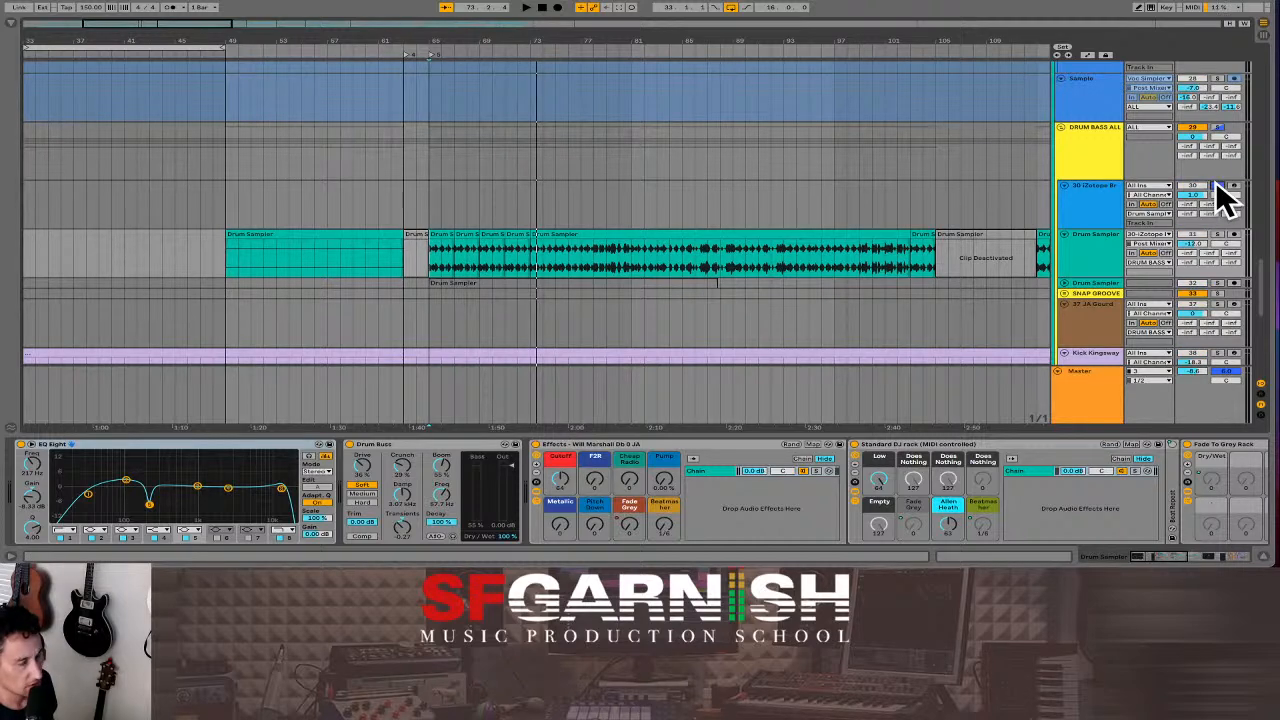
left_click(1234, 186)
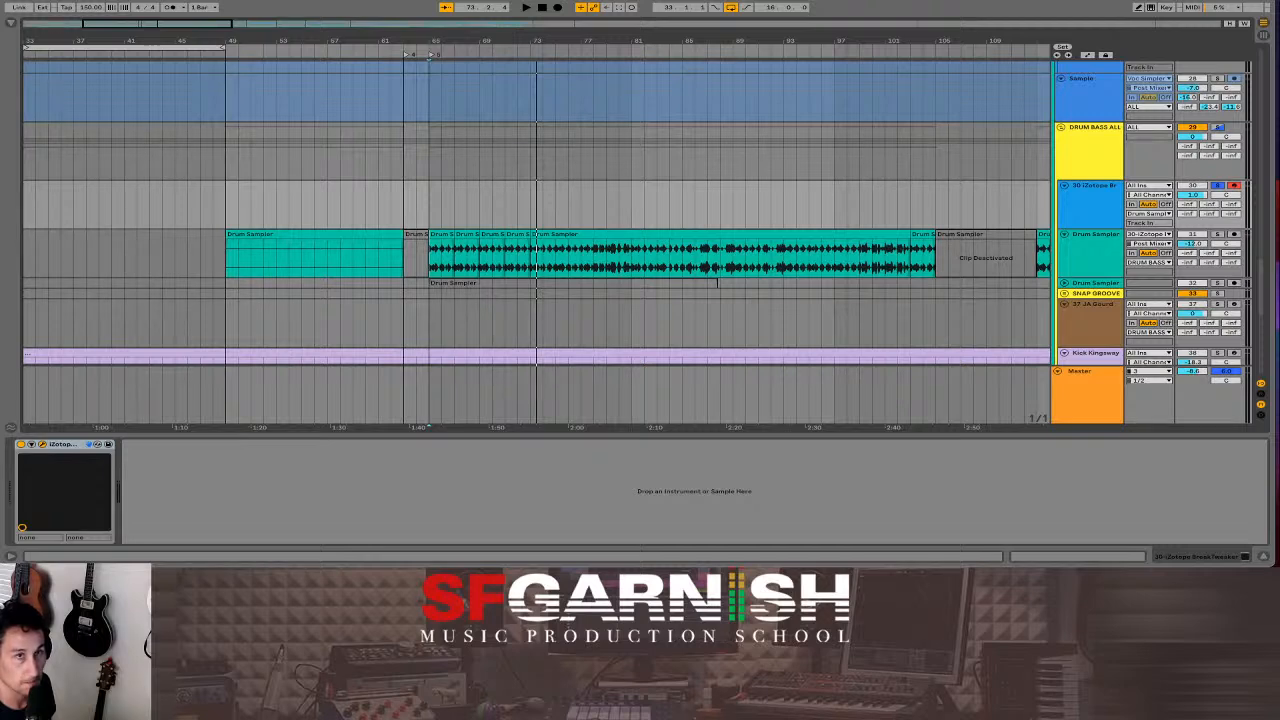
- Place the iZotope BreakTweaker plug-in window over the arrangement and show its Bass 1 generator settings
left_click_drag(1279, 4, 556, 76)
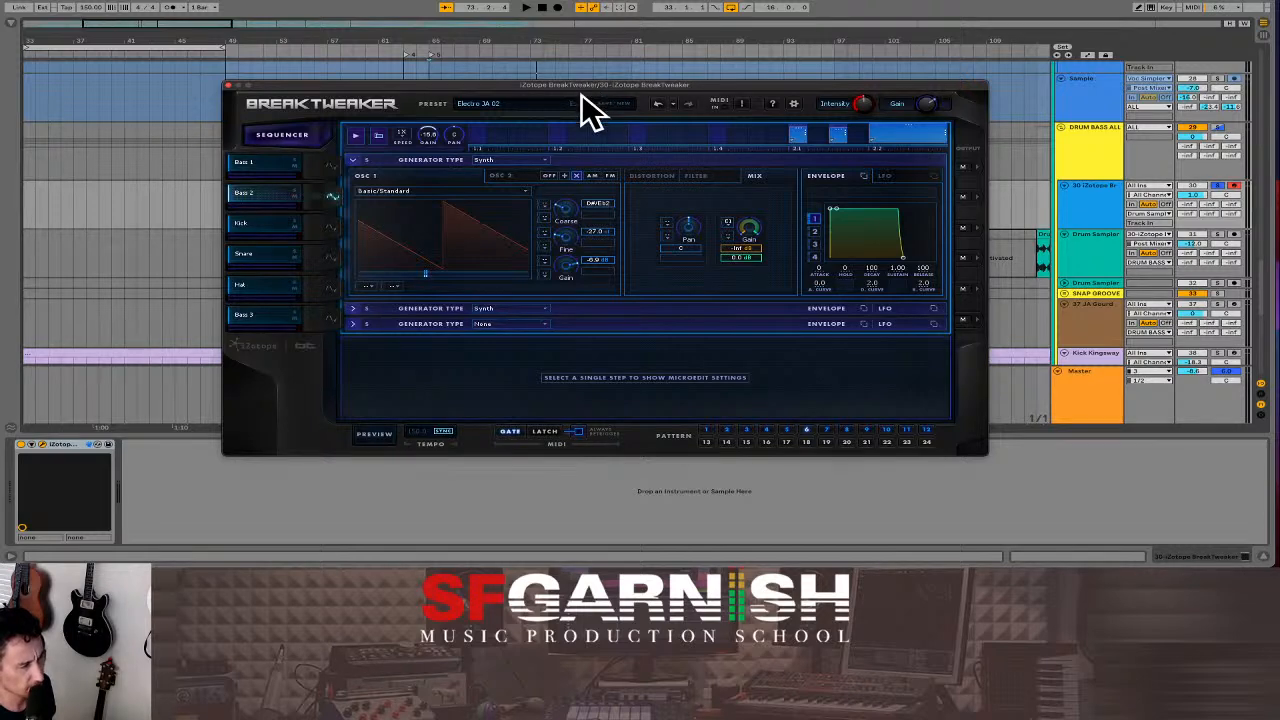
left_click_drag(583, 82, 598, 87)
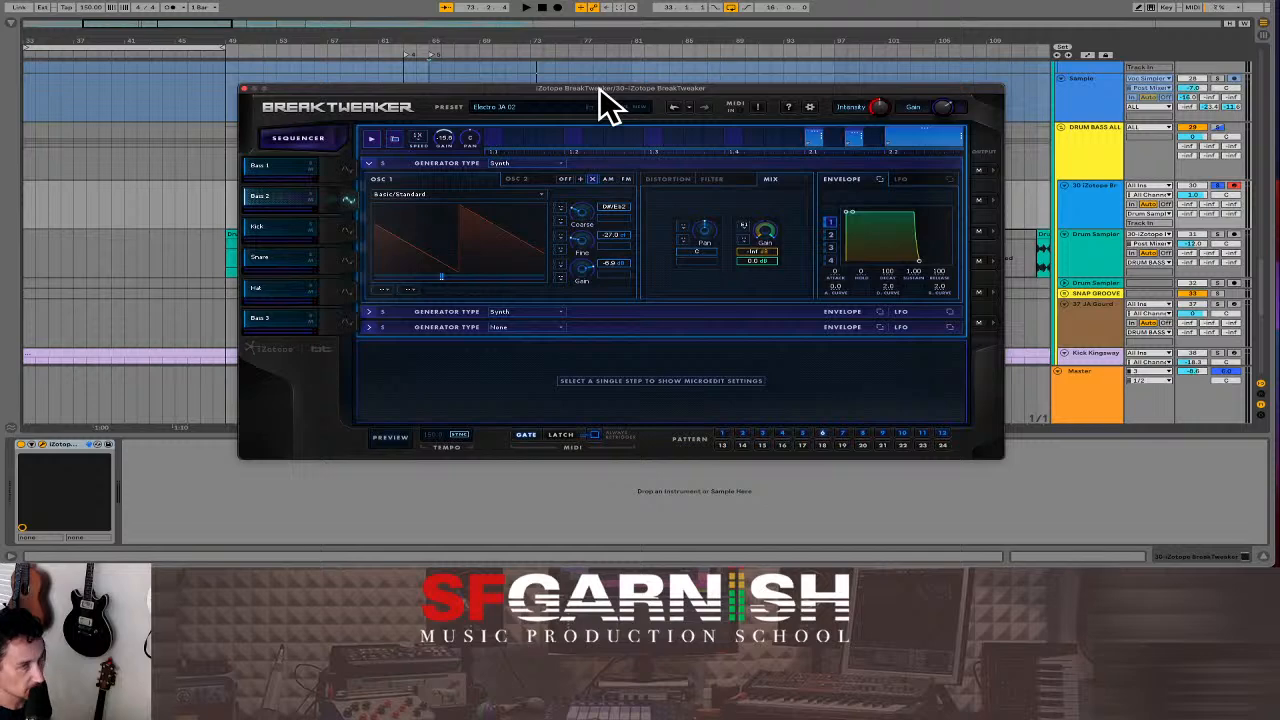
left_click_drag(599, 87, 599, 86)
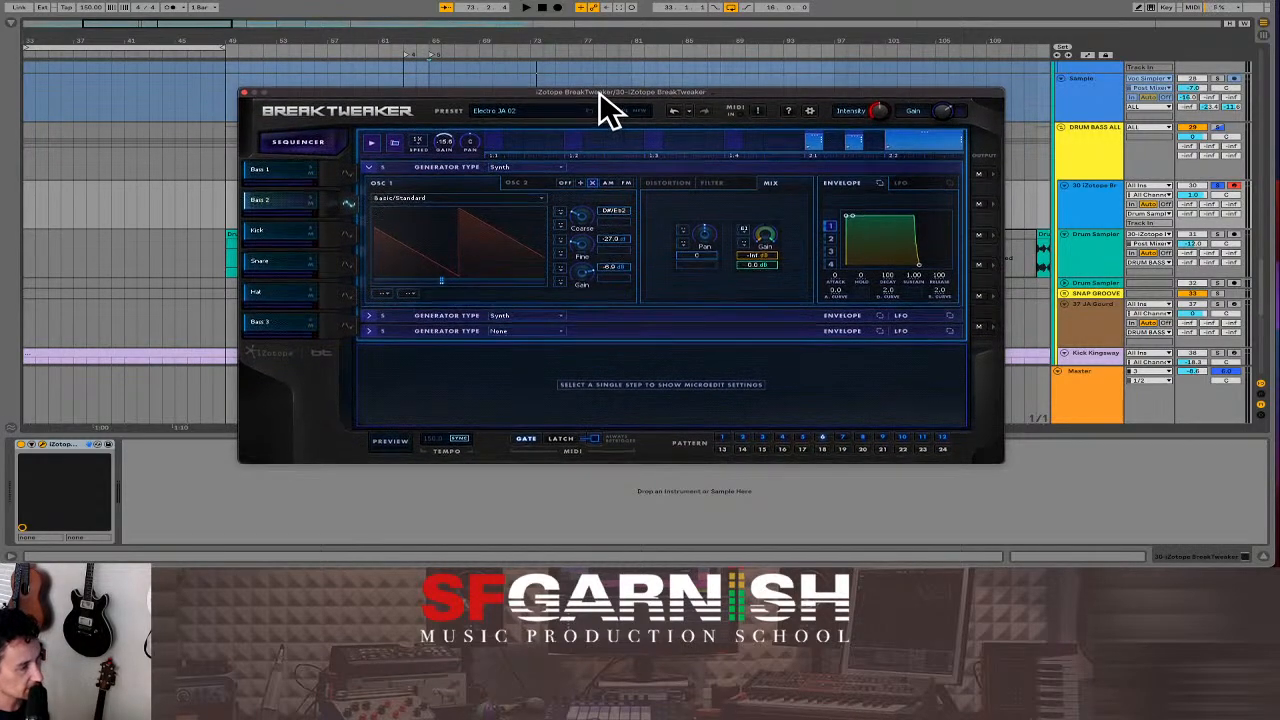
left_click_drag(599, 90, 623, 92)
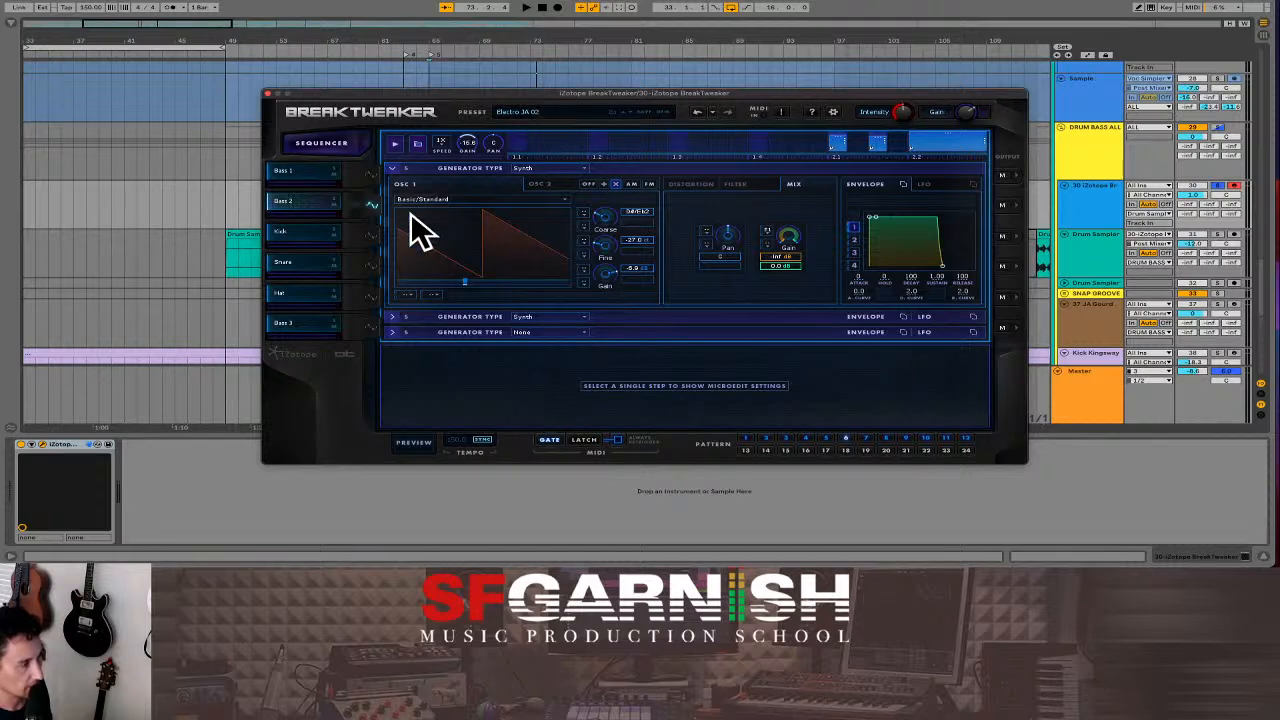
left_click(370, 172)
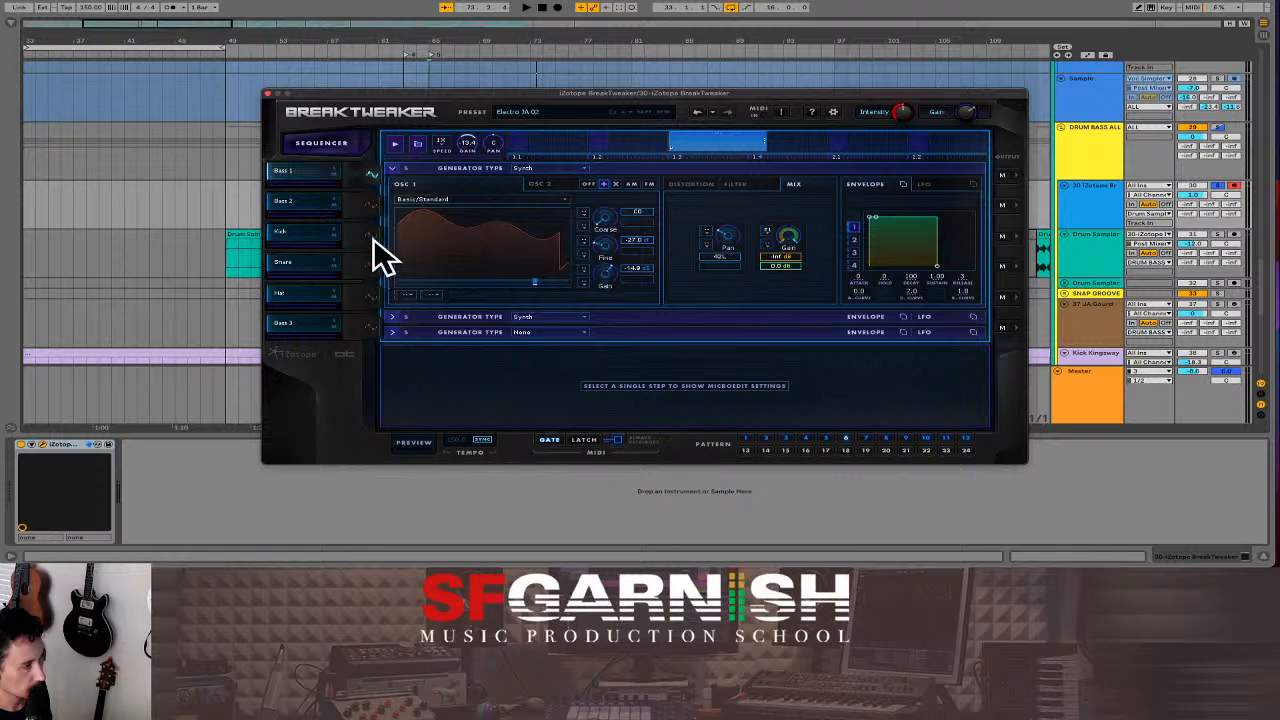
- Show the Kick generator settings in BreakTweaker and start the pattern preview
left_click(370, 233)
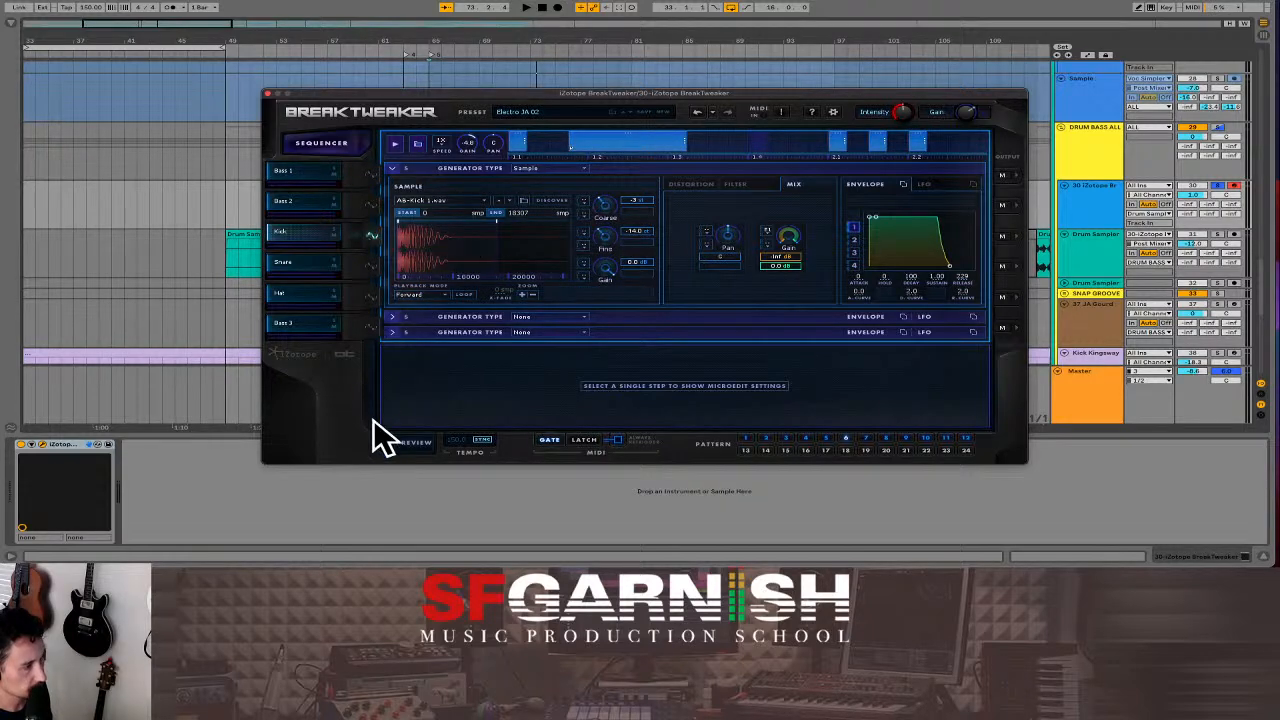
left_click(412, 441)
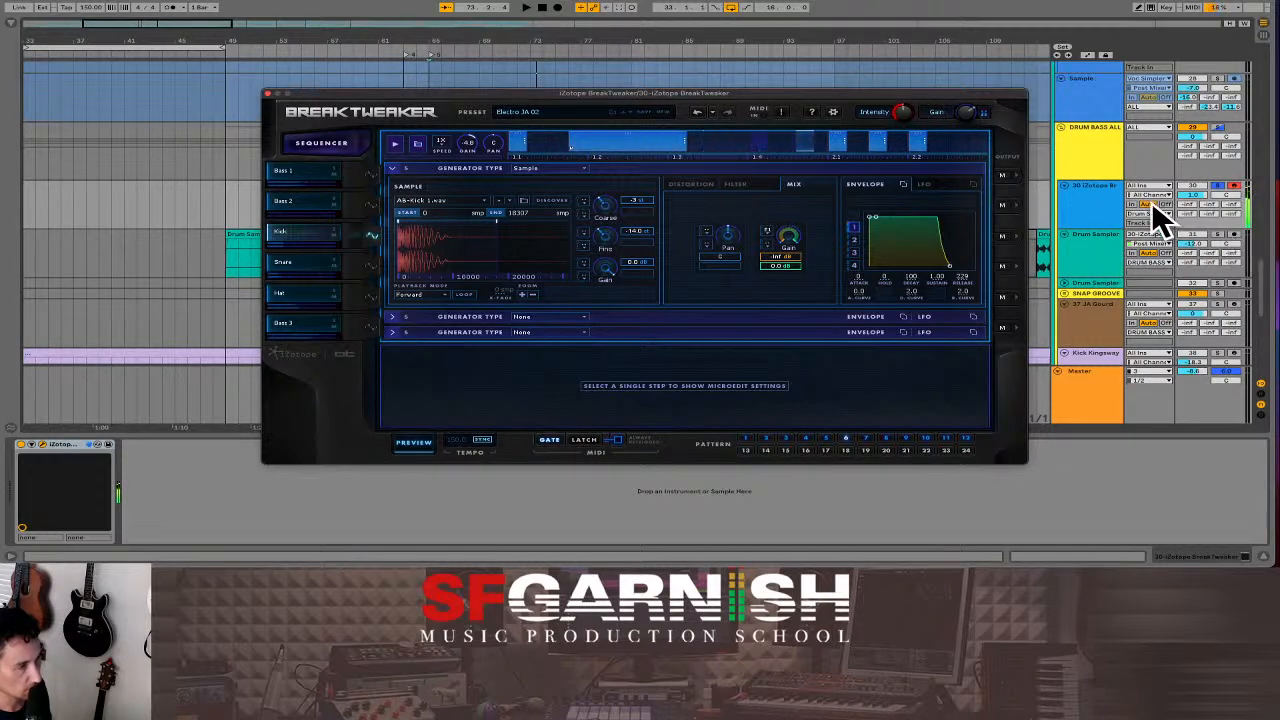
- Record-arm the Drum Sampler track 31 and lower its volume to -20.4 dB, with the BreakTweaker track 30 at -10.0 dB
left_click(1238, 248)
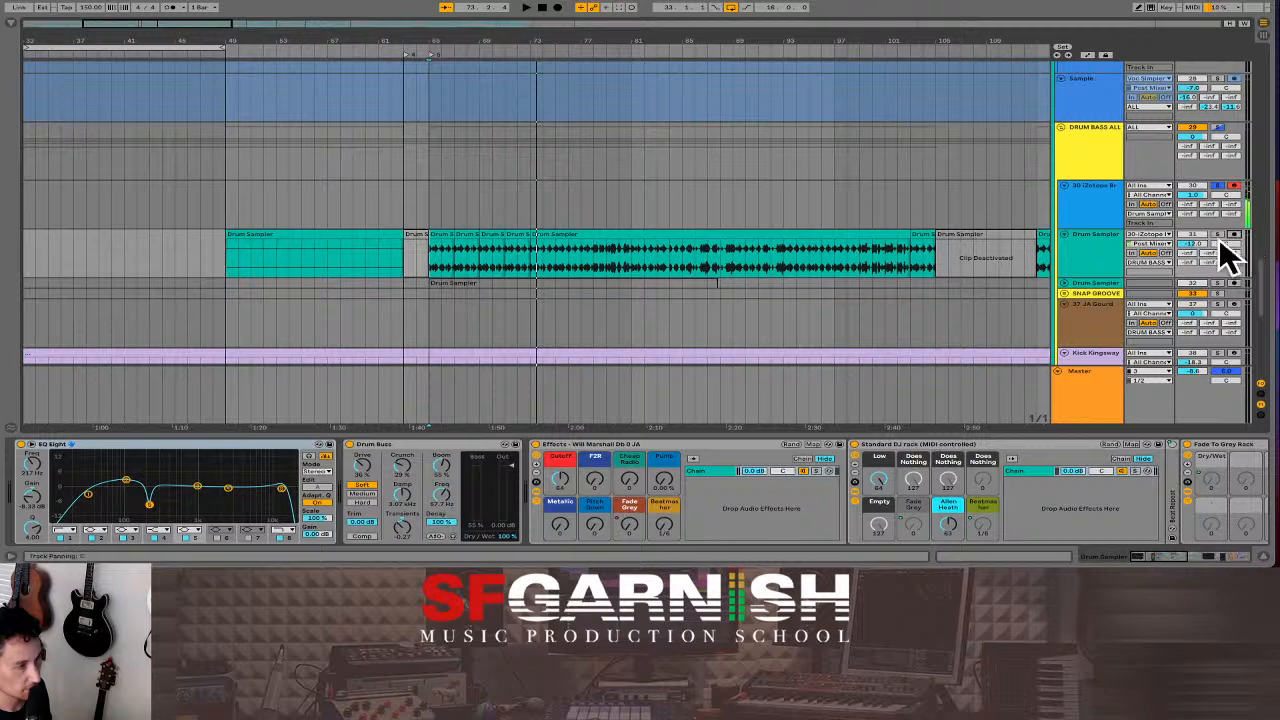
left_click_drag(1192, 243, 1192, 268)
left_click(1233, 235)
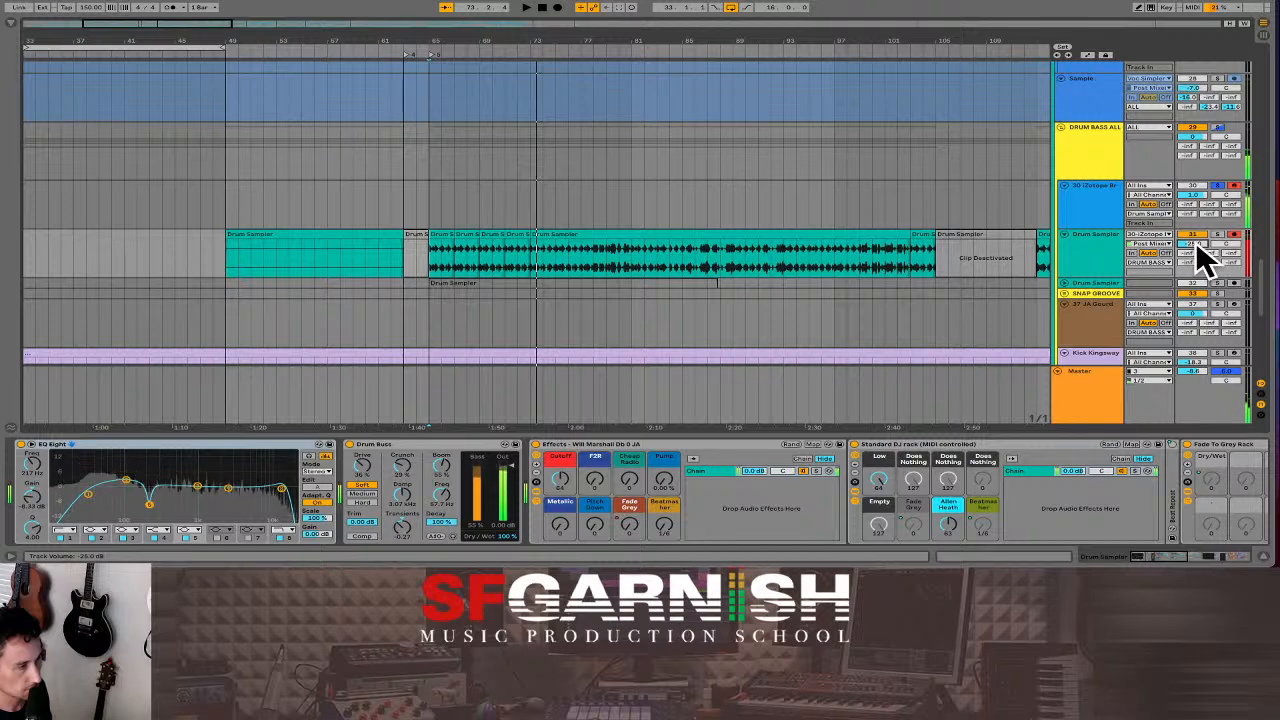
left_click_drag(1194, 251, 1194, 290)
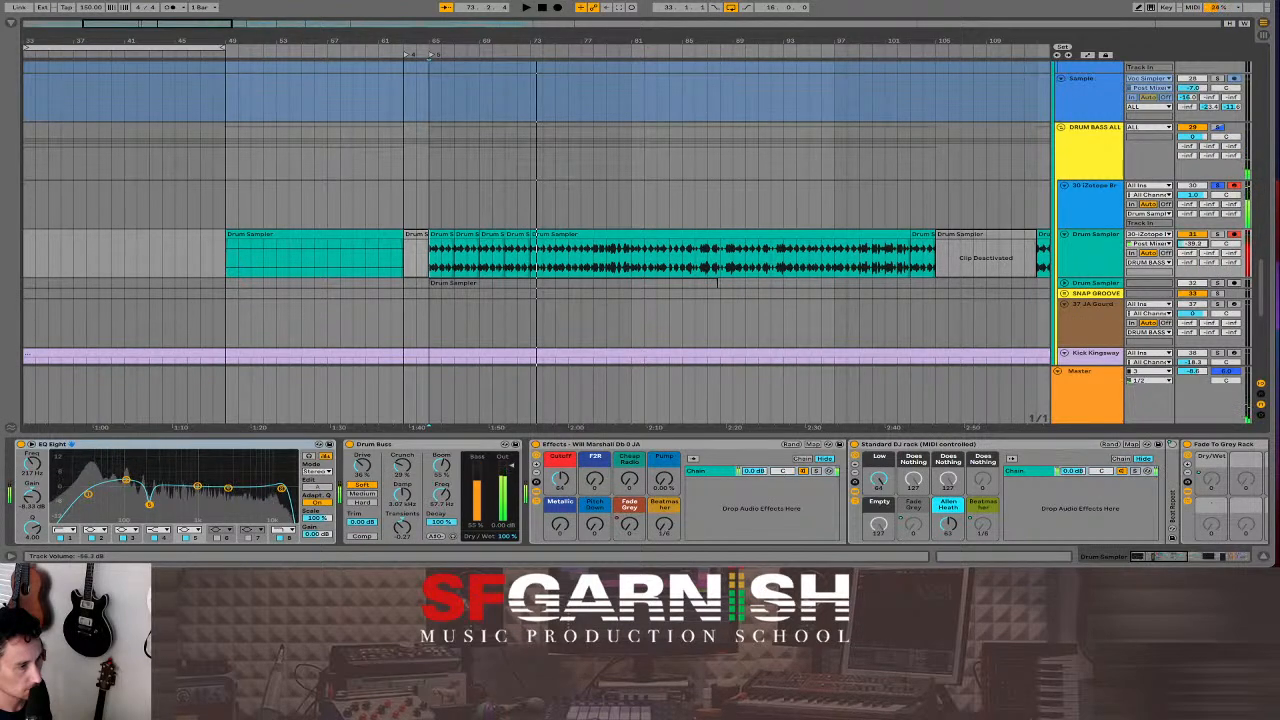
left_click_drag(1194, 243, 1192, 196)
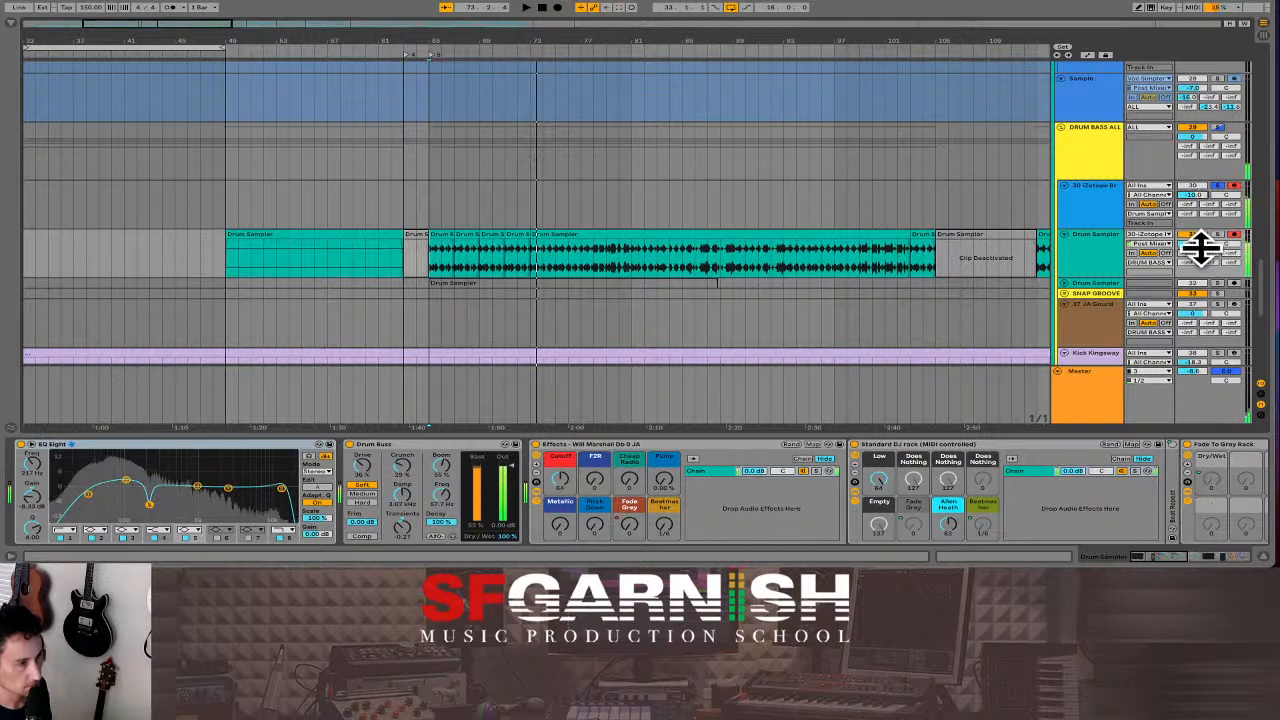
mouse_move(1197, 244)
left_mouse_down()
mouse_move(1197, 224)
mouse_move(1196, 247)
left_mouse_up()
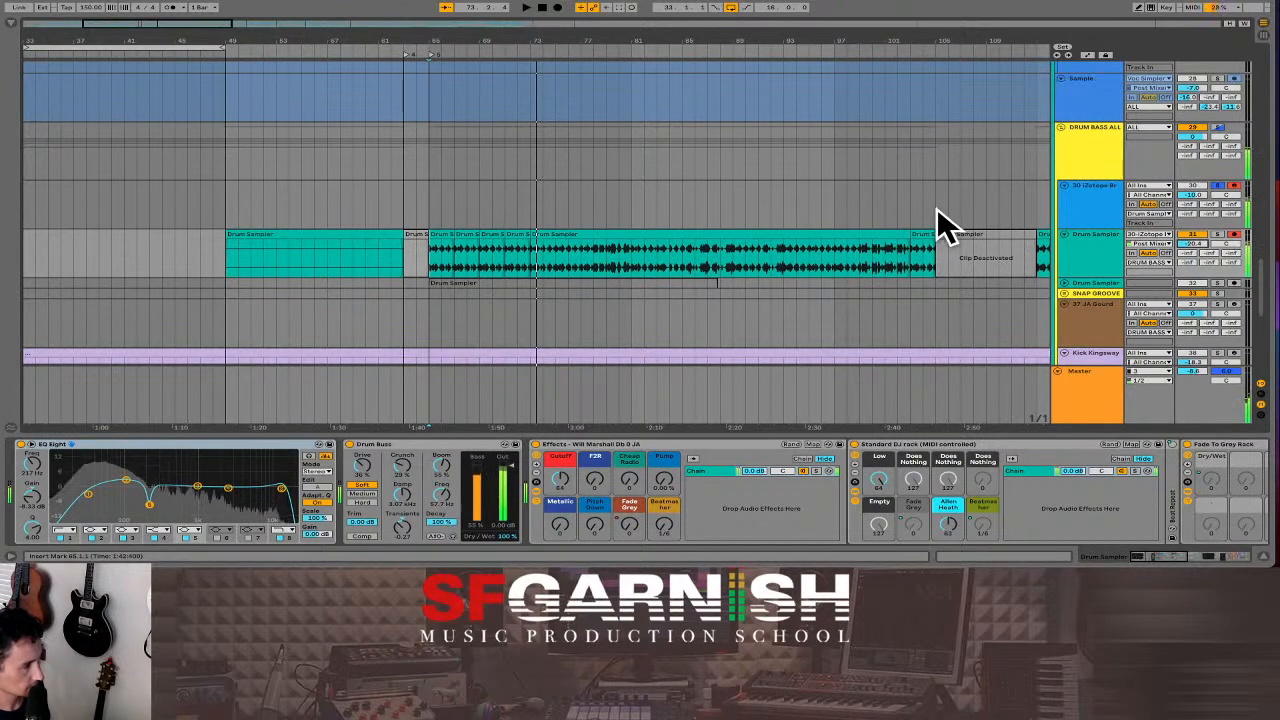
- Bring back the BreakTweaker window, shift it slightly and stop its pattern preview
left_click(709, 217)
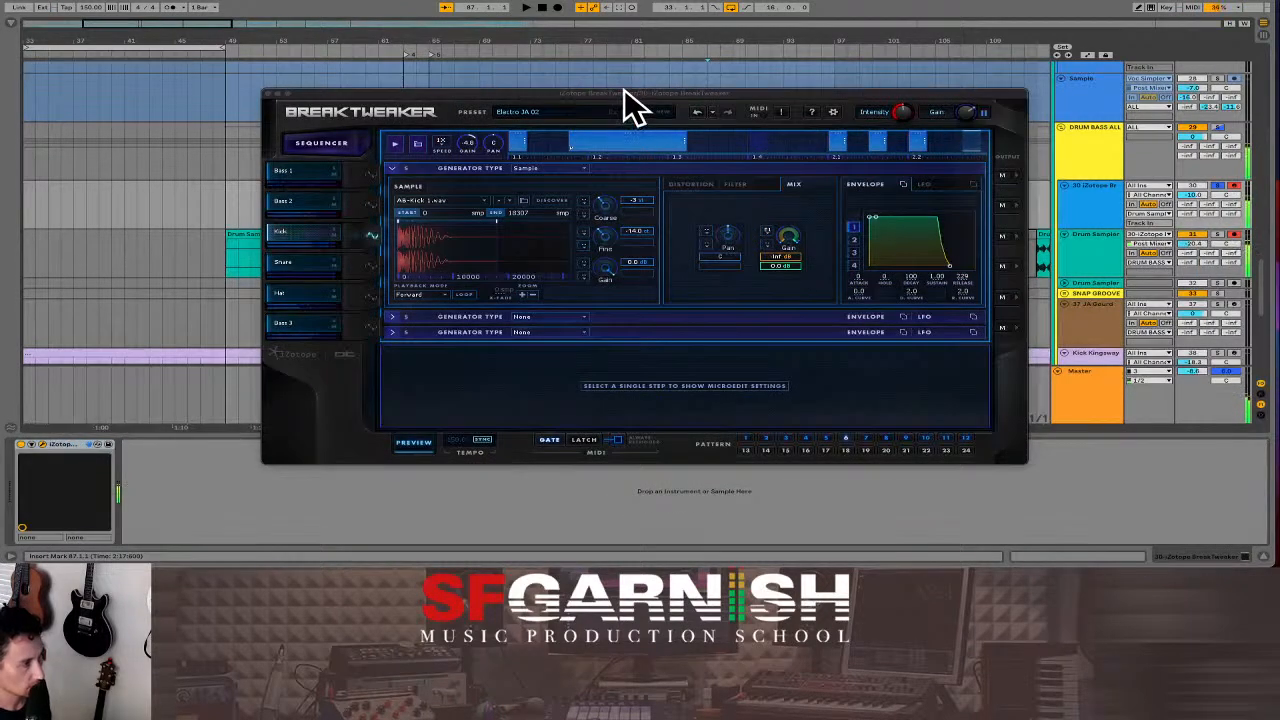
left_click_drag(624, 88, 606, 80)
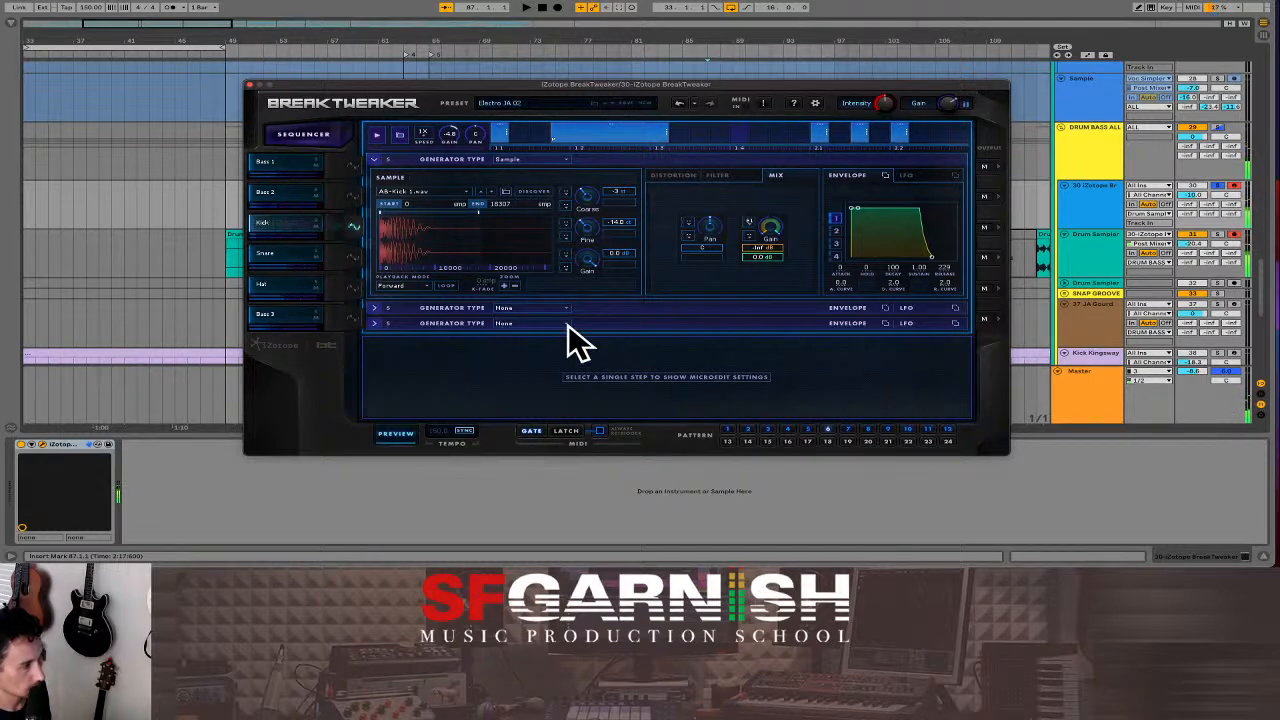
left_click(398, 432)
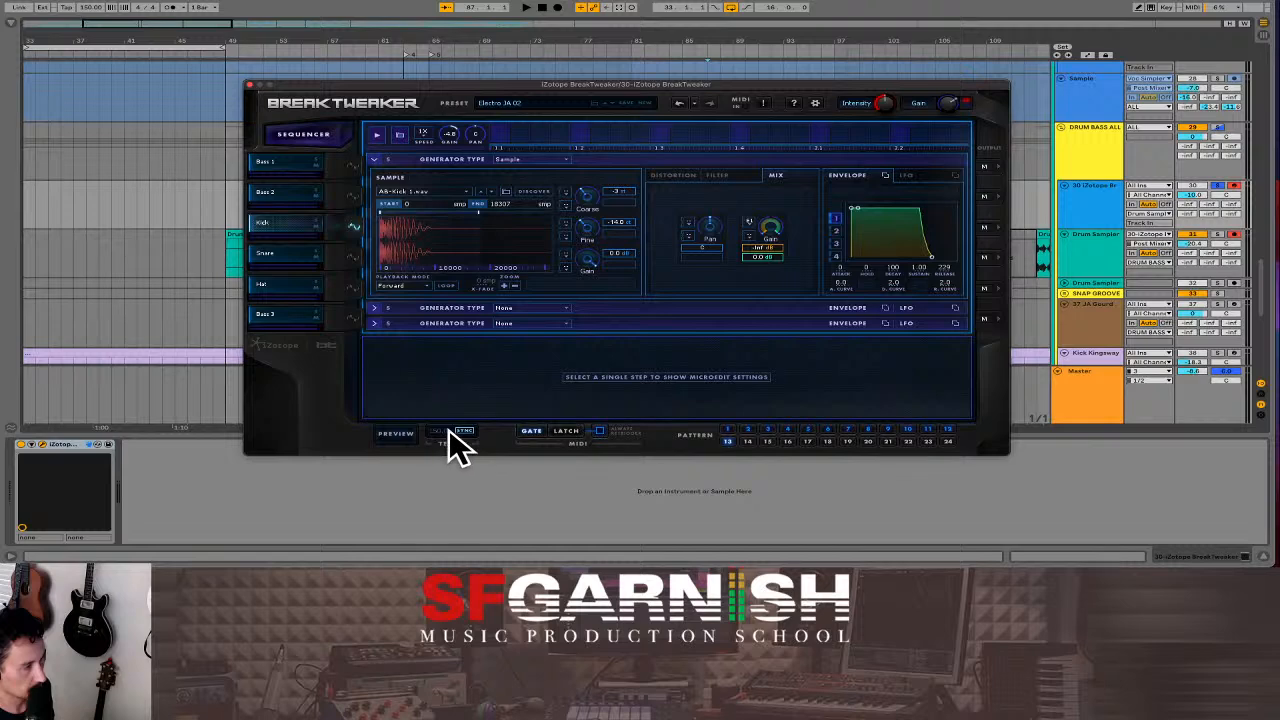
- Turn off BreakTweaker's tempo sync, set its tempo to 150.0 and move the plug-in window lower over the arrangement
left_click(465, 430)
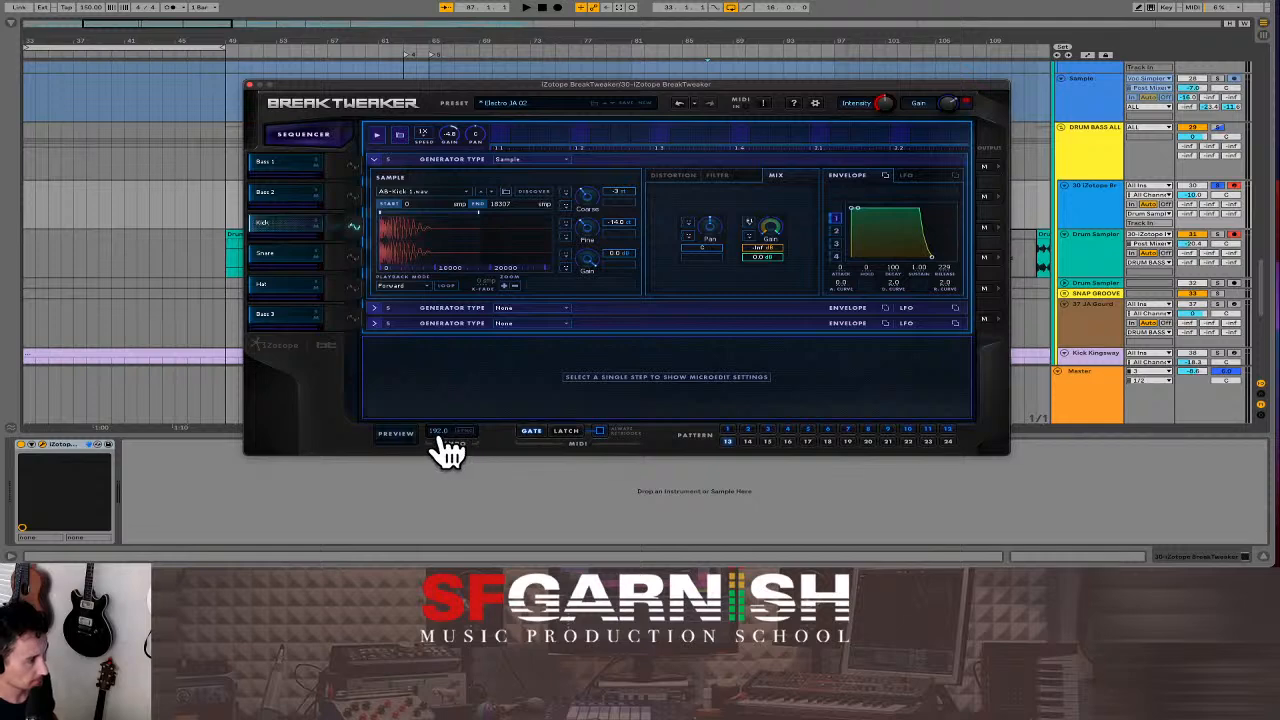
left_click_drag(440, 438, 437, 458)
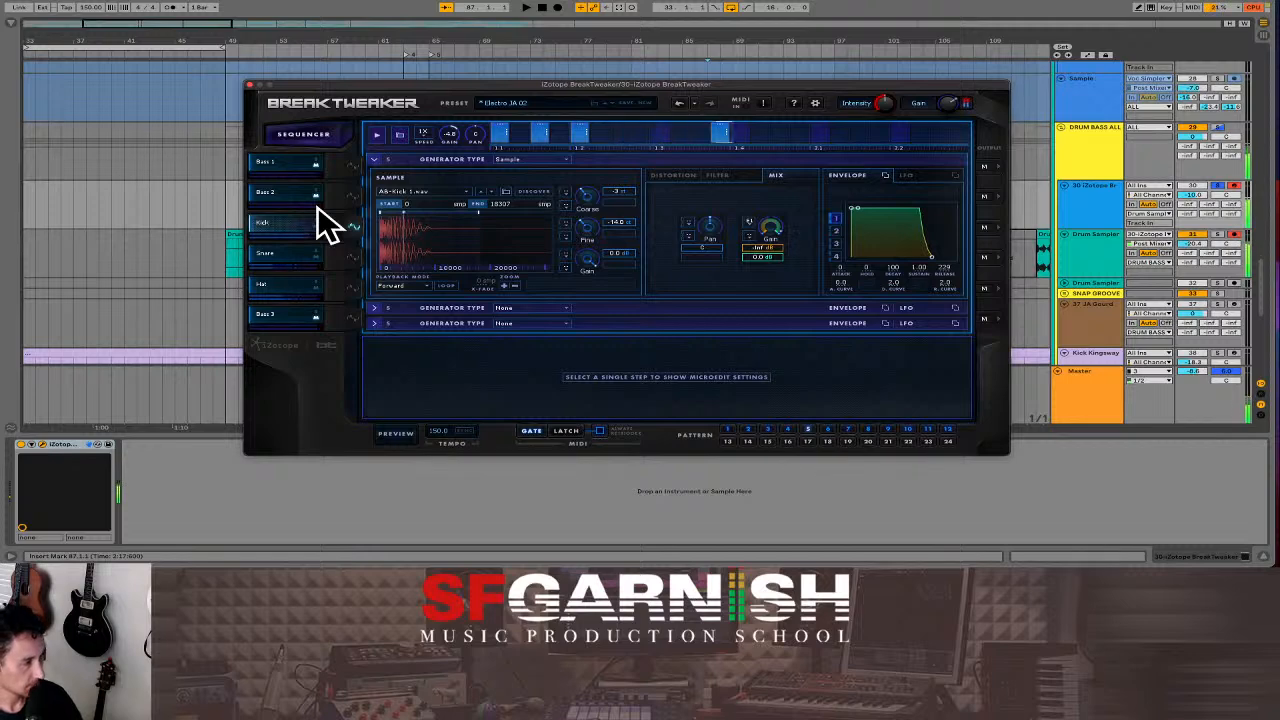
key("space")
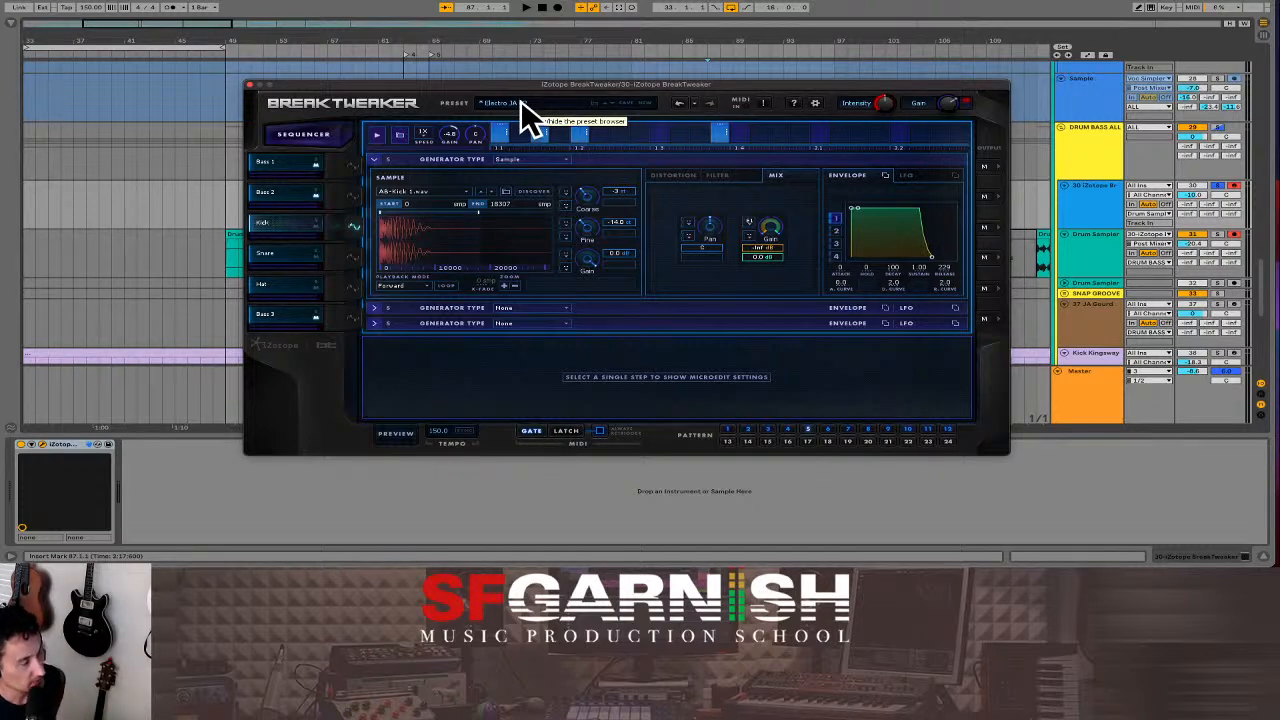
left_click_drag(526, 82, 444, 119)
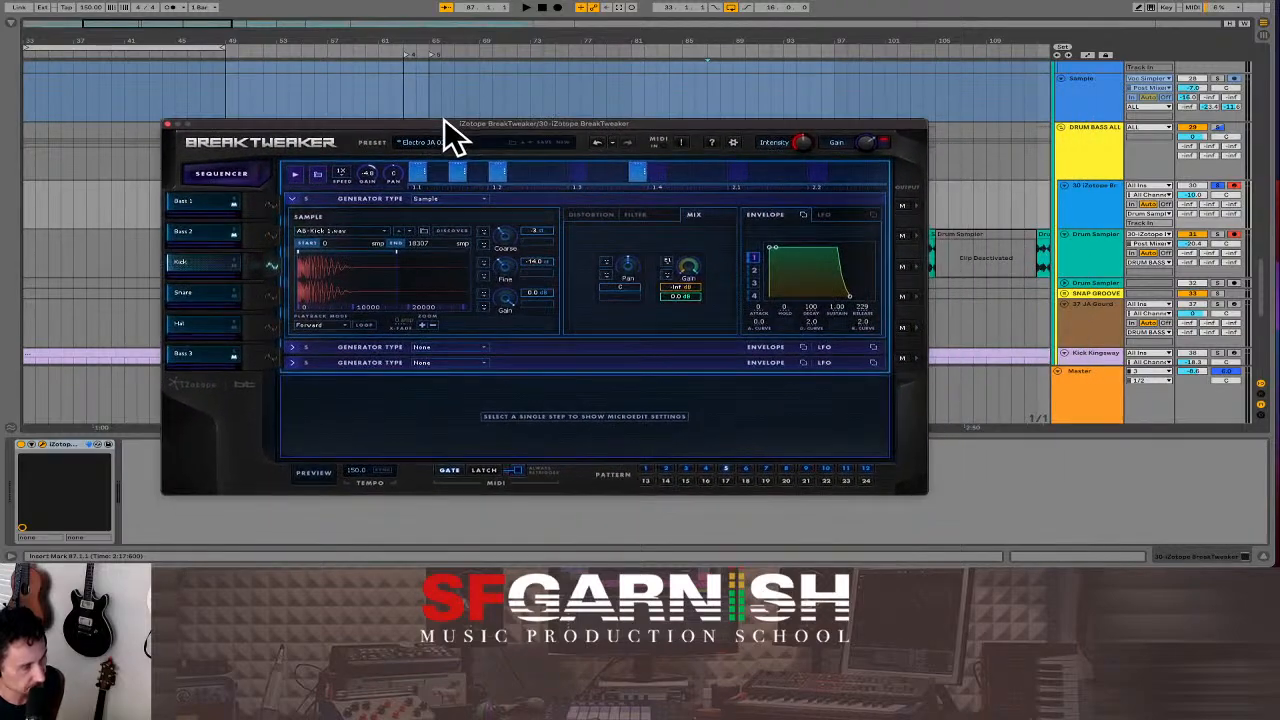
- Duplicate the Drum Sampler track 31 with all of its clips
left_click(1098, 237)
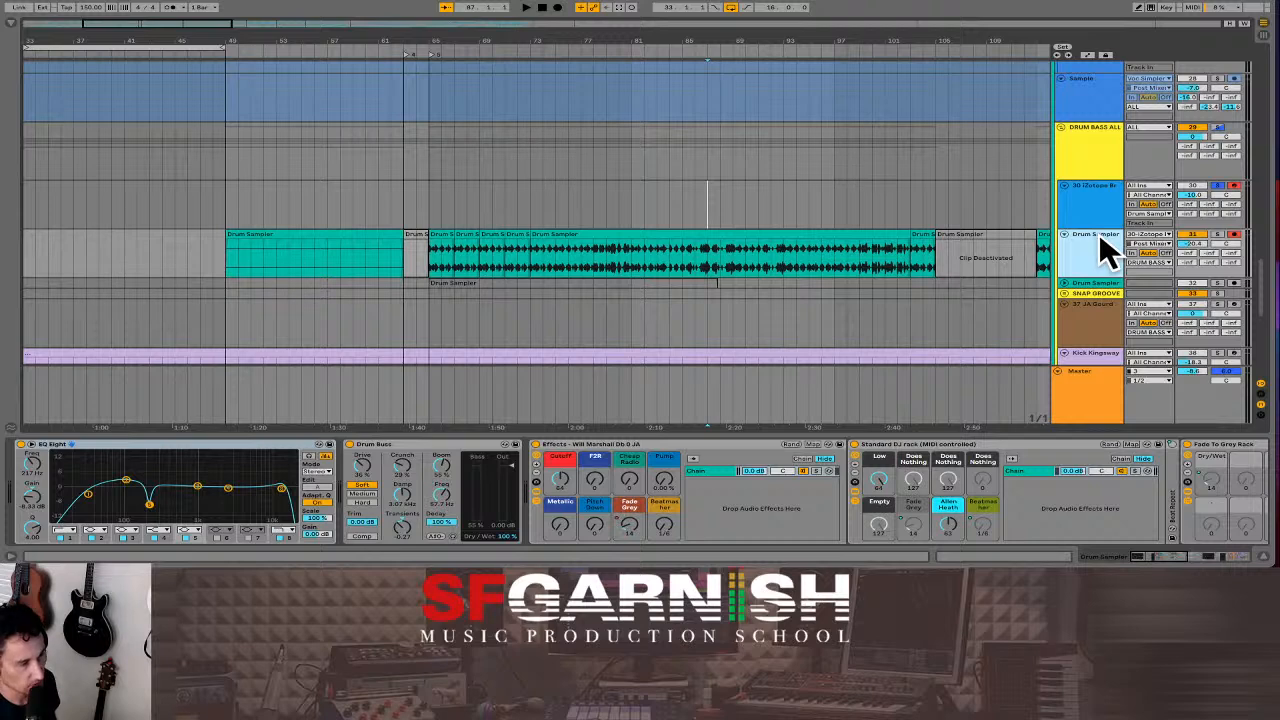
key("super+d")
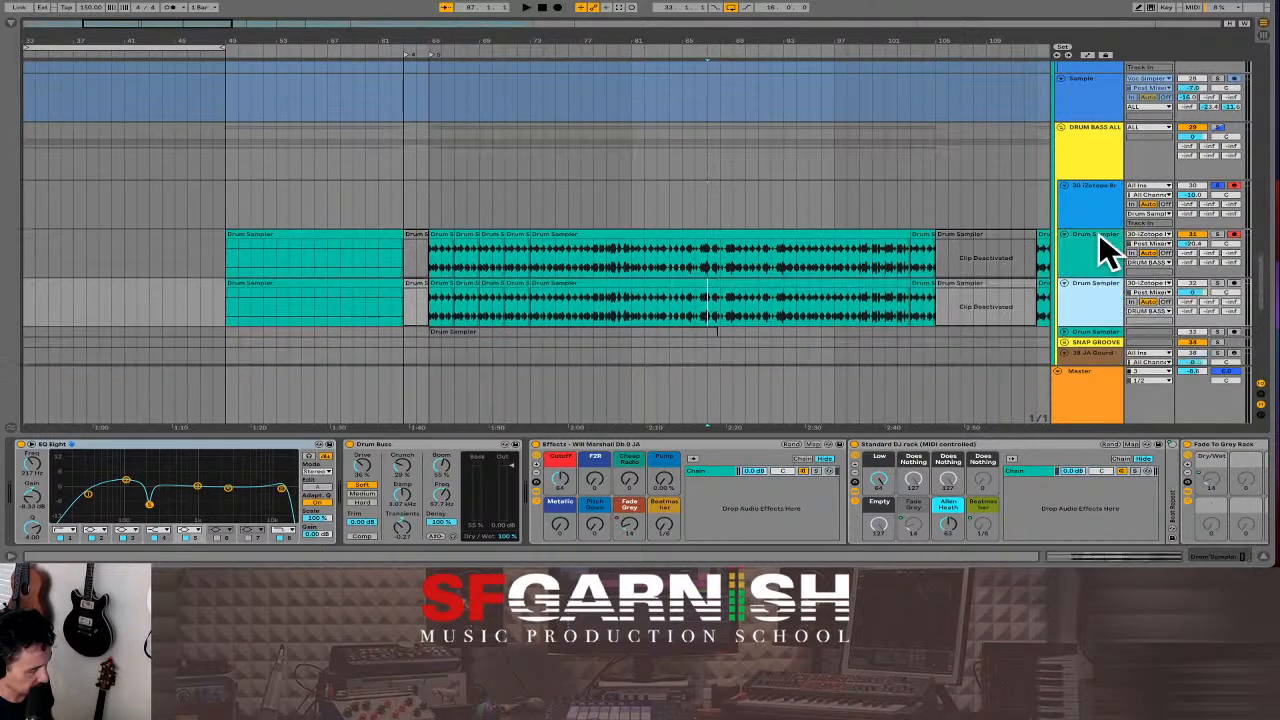
scroll(971, 263, "down", 1)
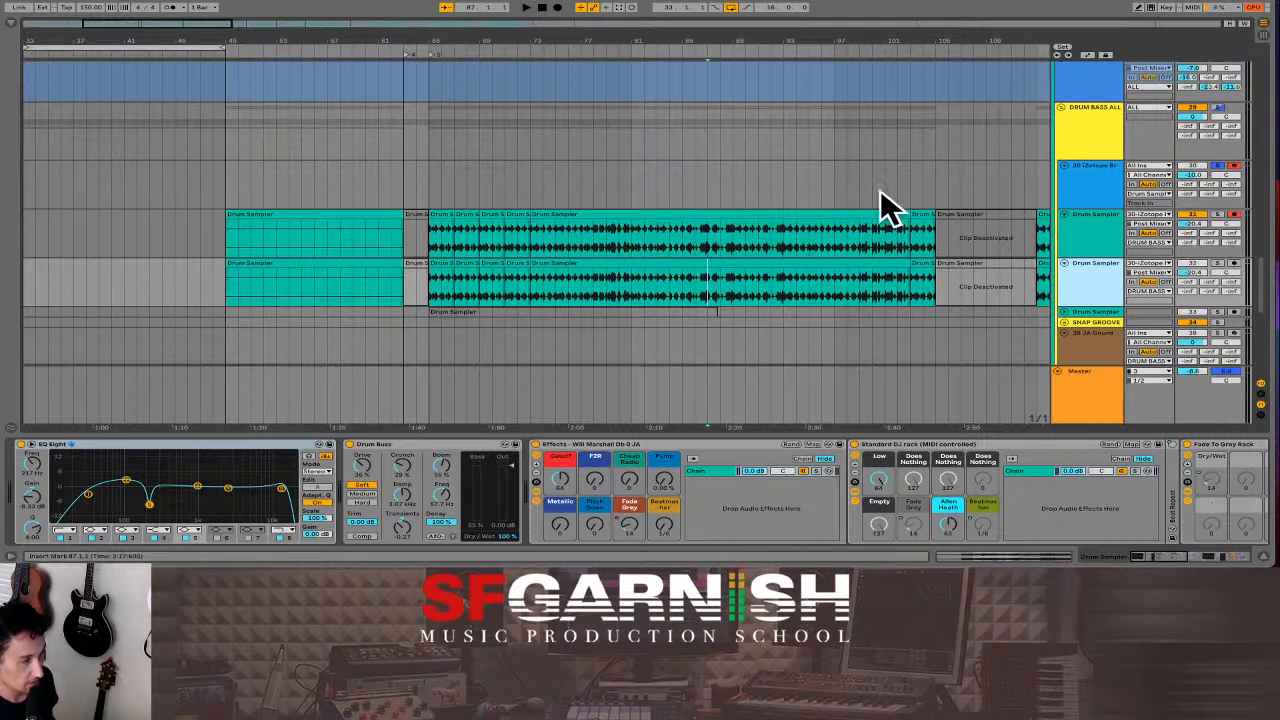
right_click(1096, 230)
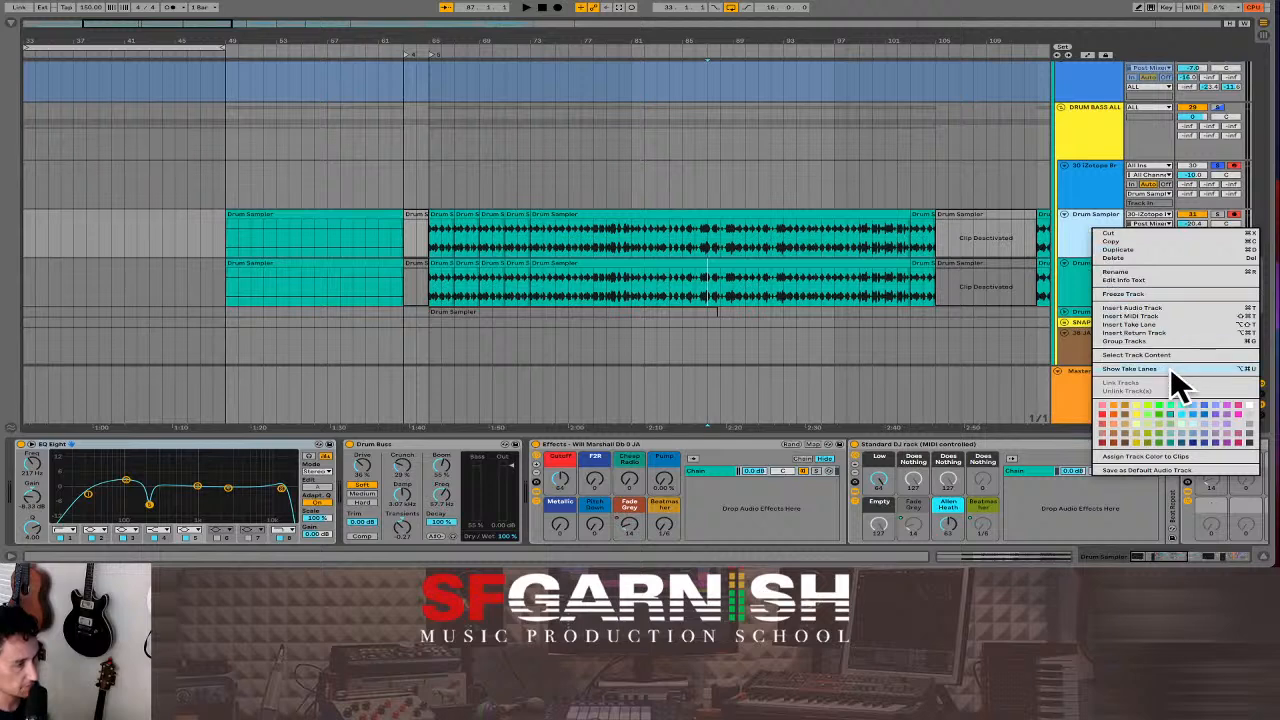
left_click(1080, 236)
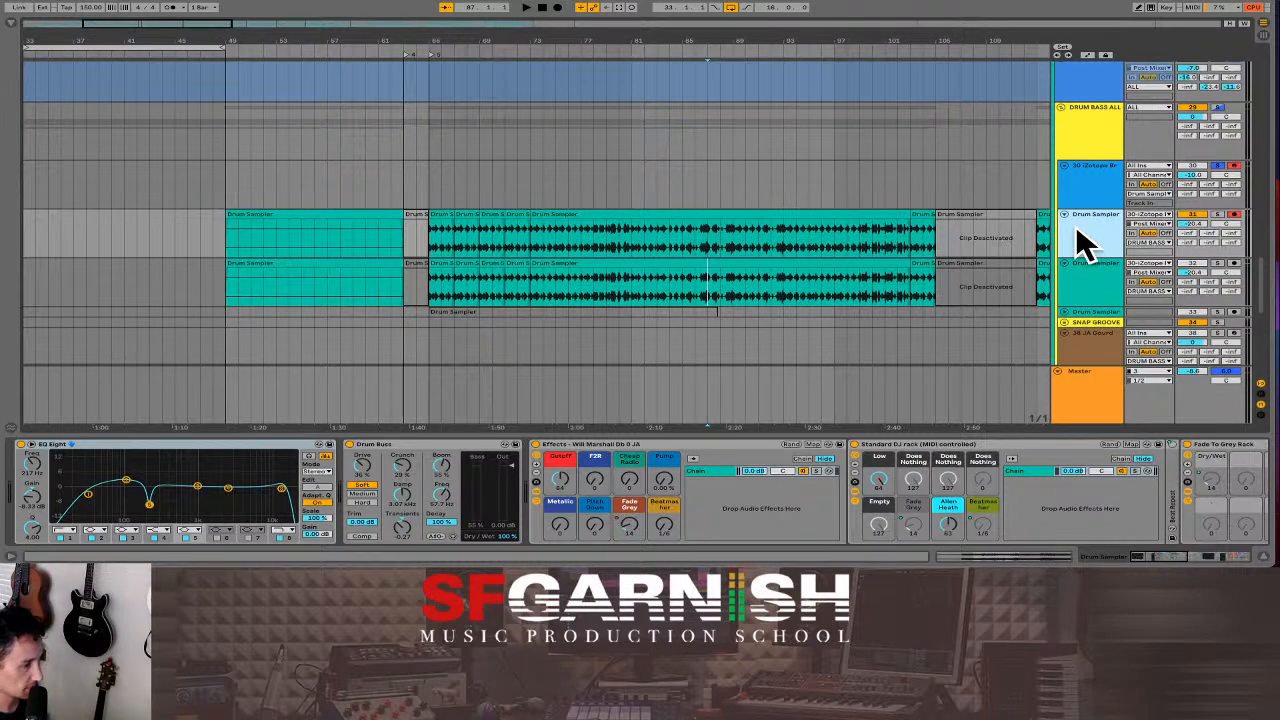
- Deactivate all clips on the duplicated Drum Sampler track between bars 17 and 297
left_click(1095, 290)
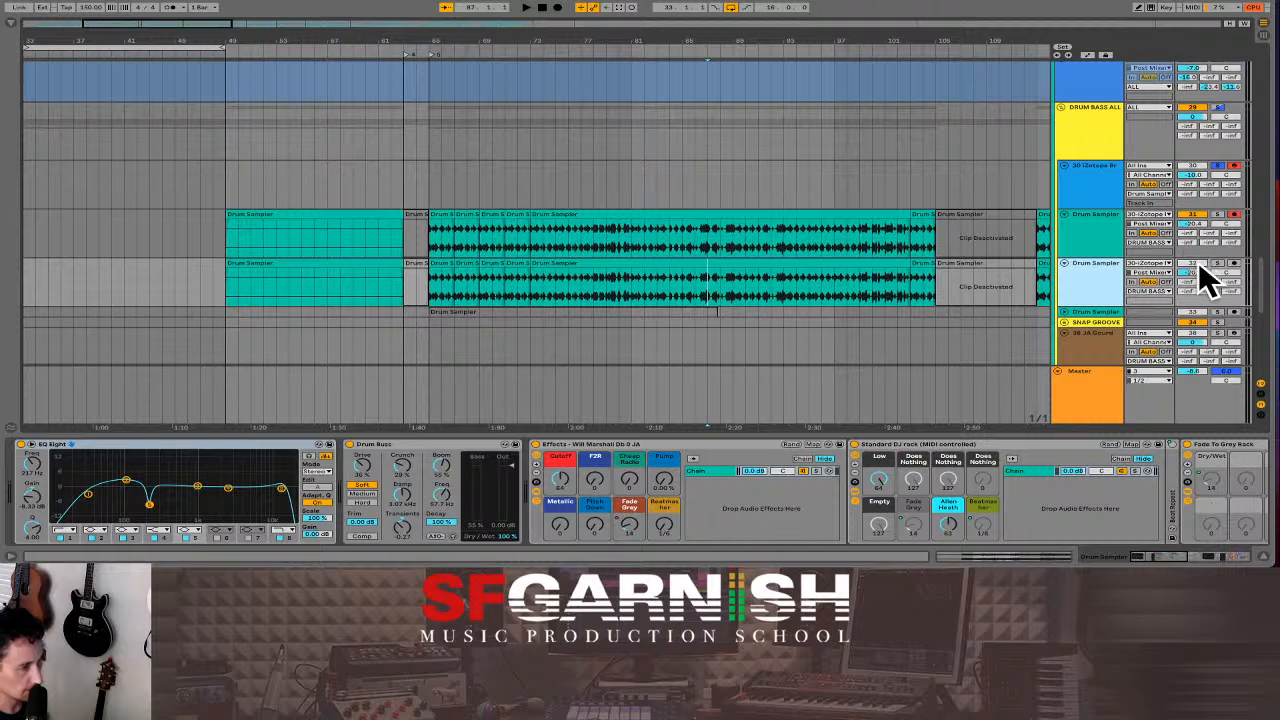
left_click(963, 285)
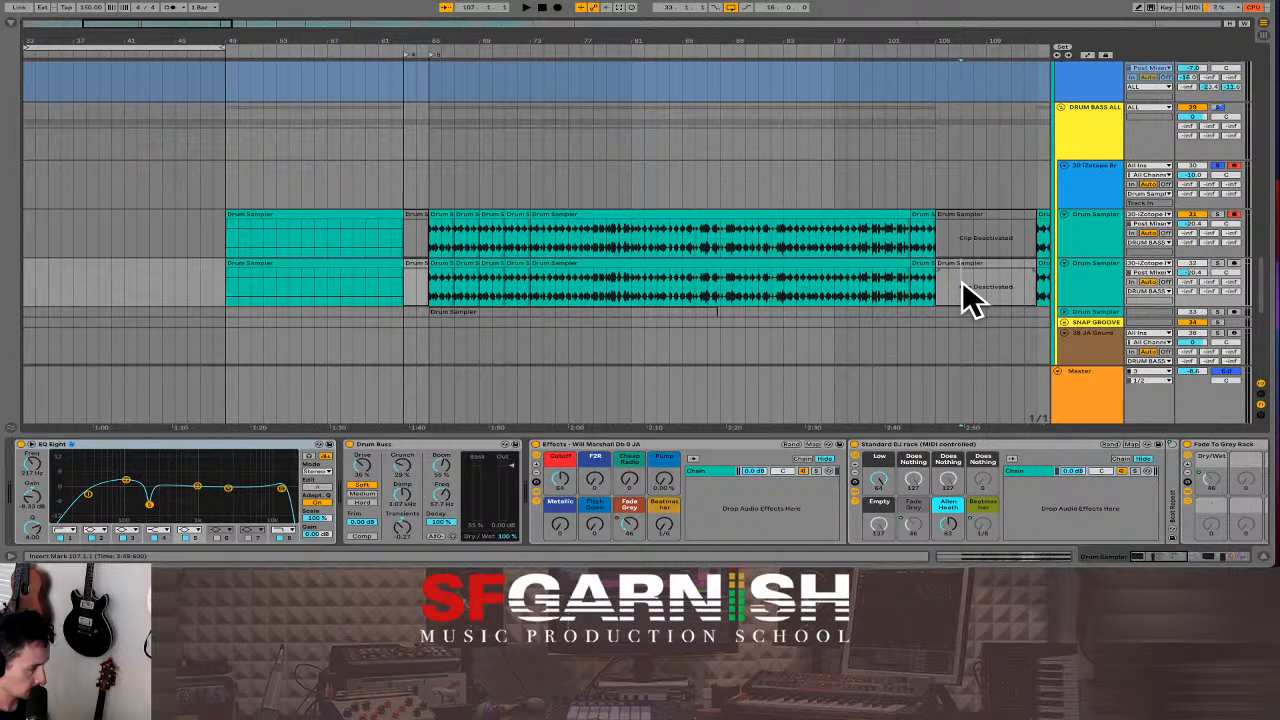
key("minus")
key("minus")
left_click_drag(598, 279, 48, 288)
key("0")
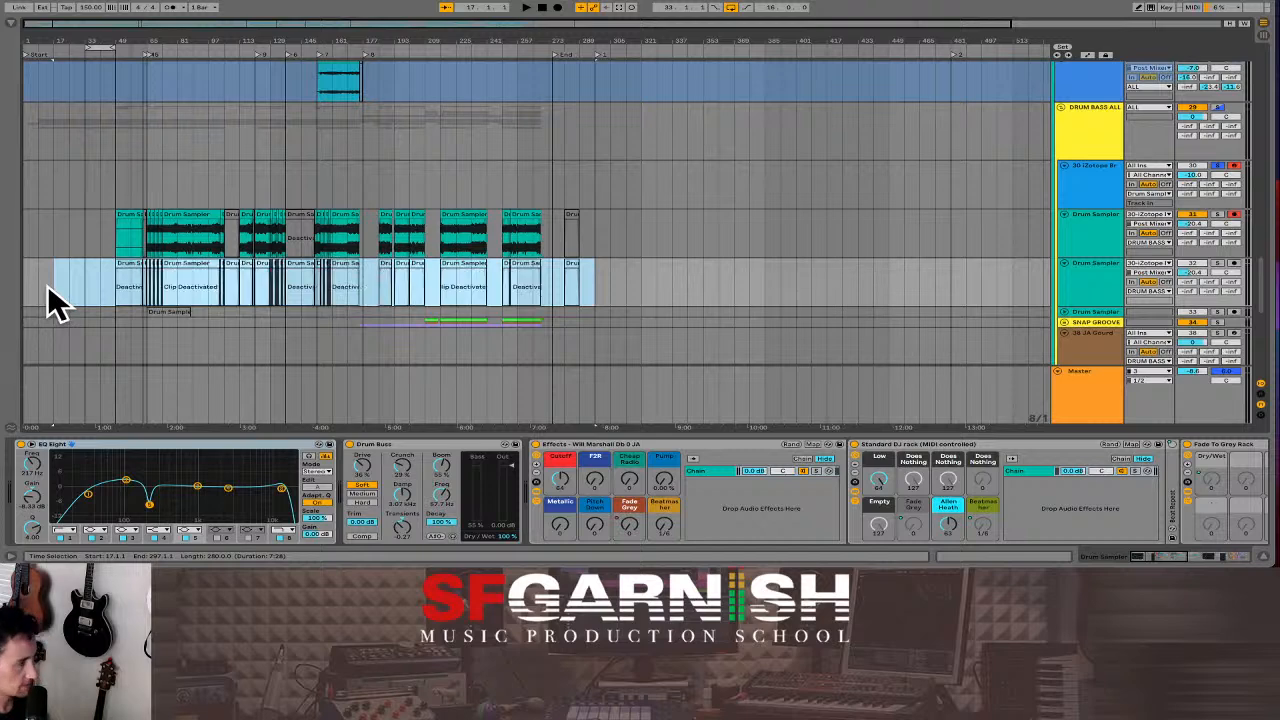
- Delete all clips from the original Drum Sampler track 31 between bars 17 and 321
left_click(1099, 283)
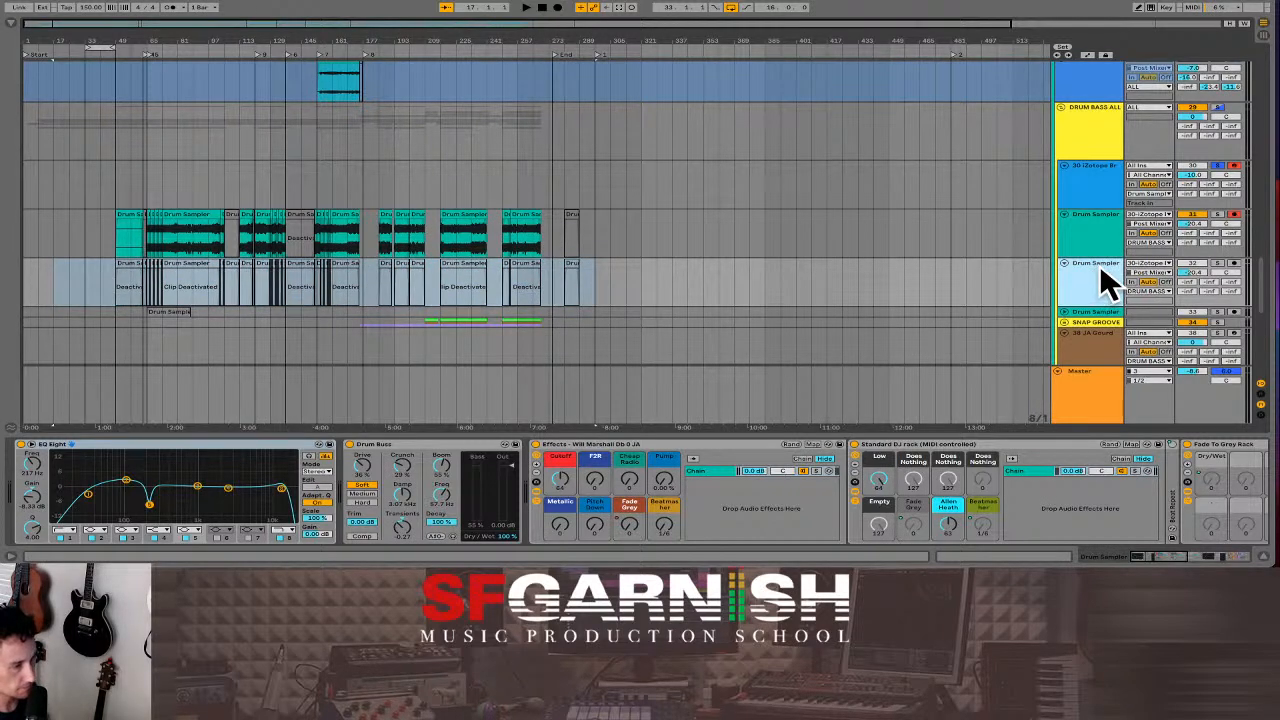
scroll(1099, 266, "up", 1)
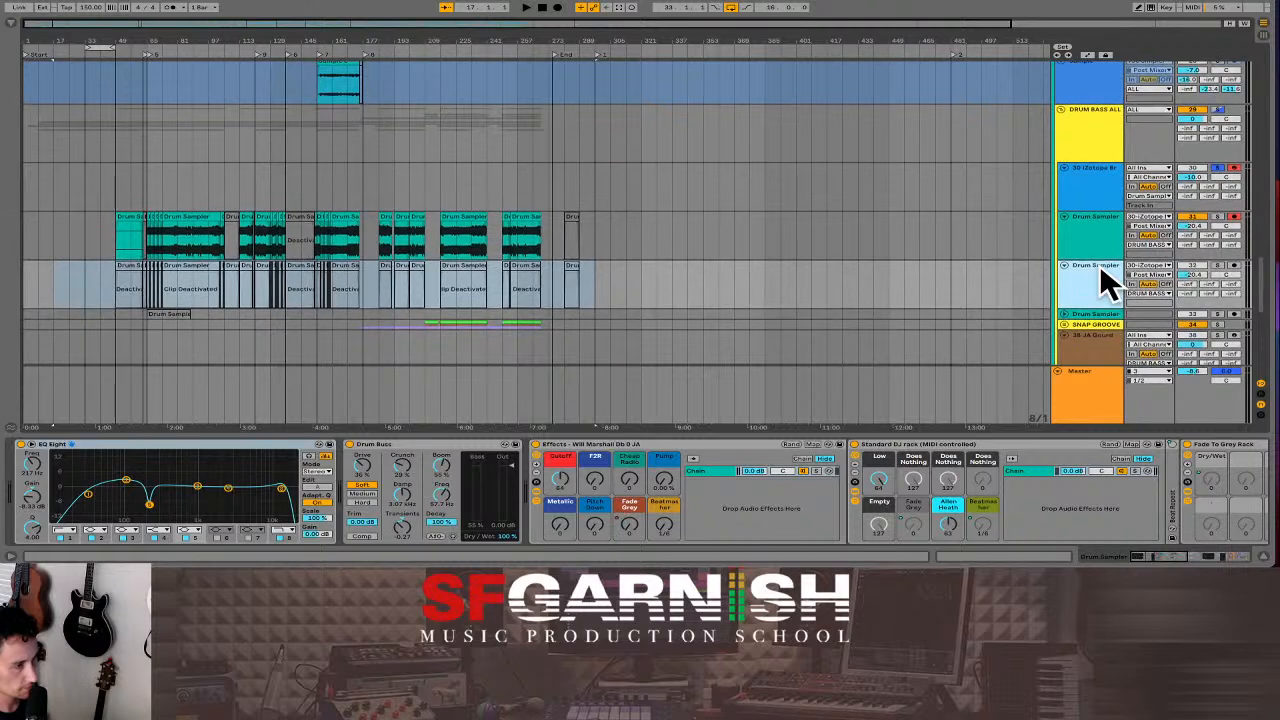
left_click(1096, 227)
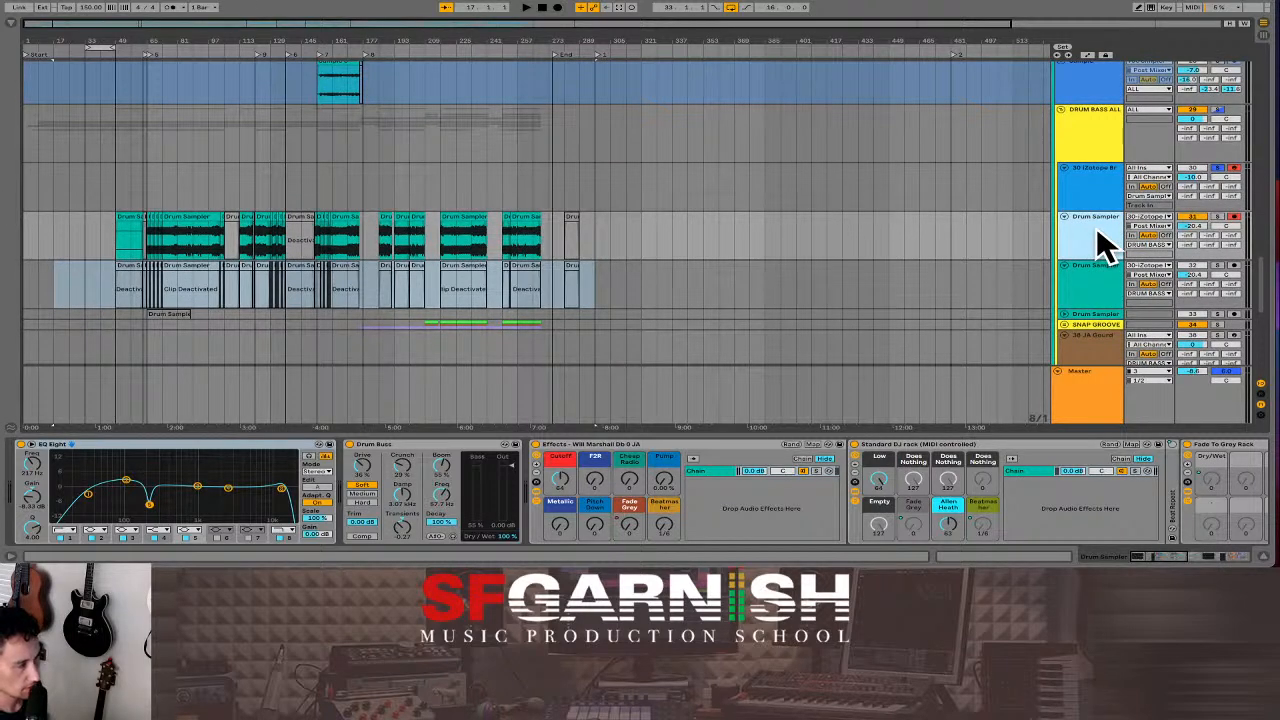
left_click_drag(646, 226, 48, 238)
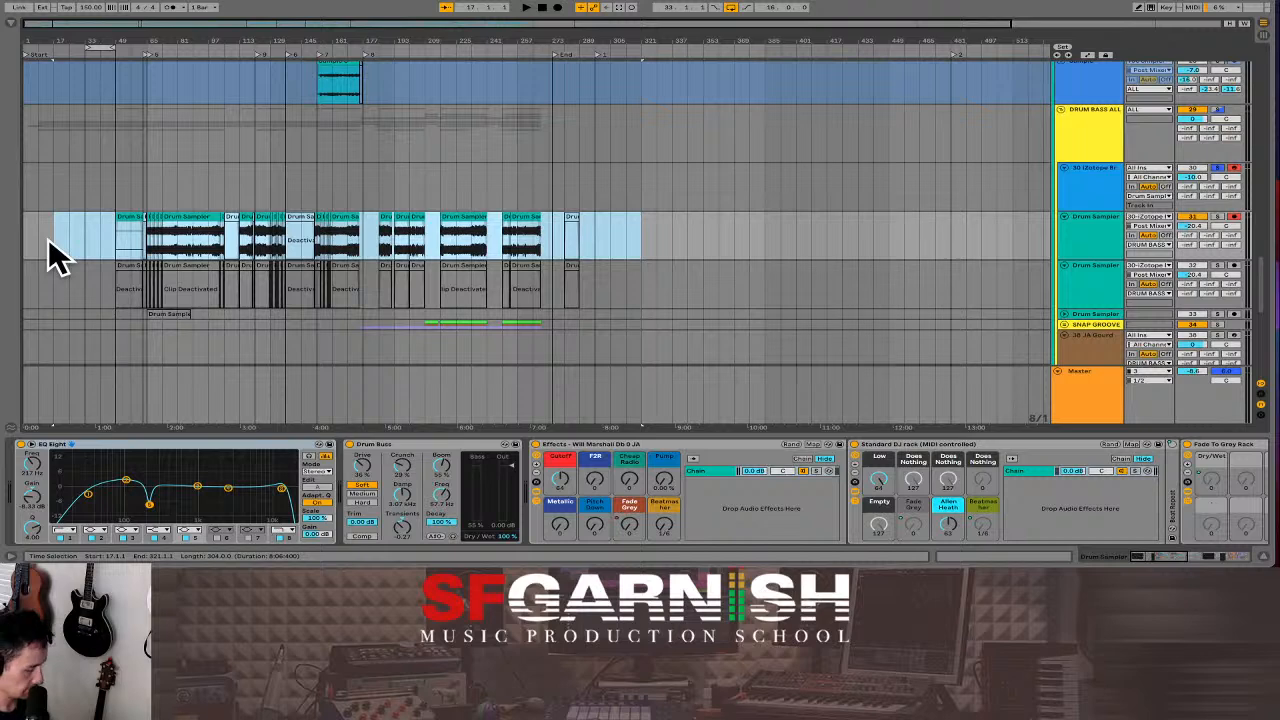
key("Delete")
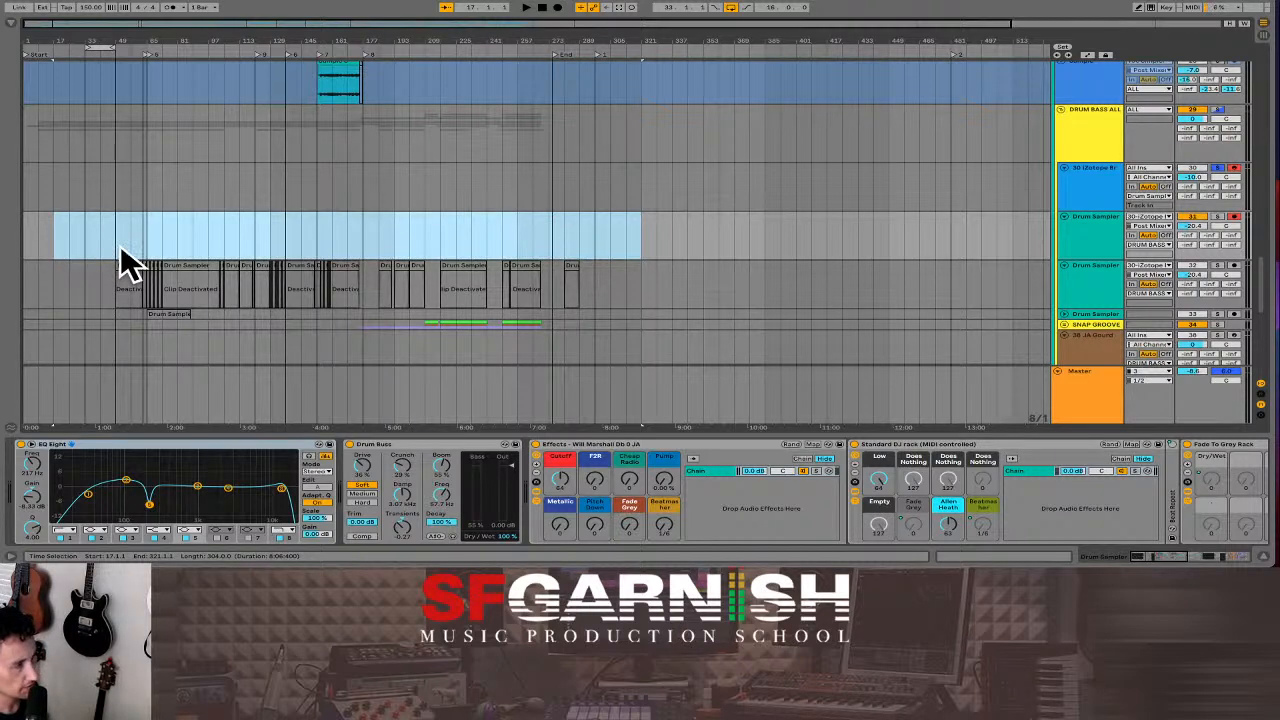
- Reactivate the clips on the duplicated Drum Sampler track between bars 43 and 243
left_click(139, 240)
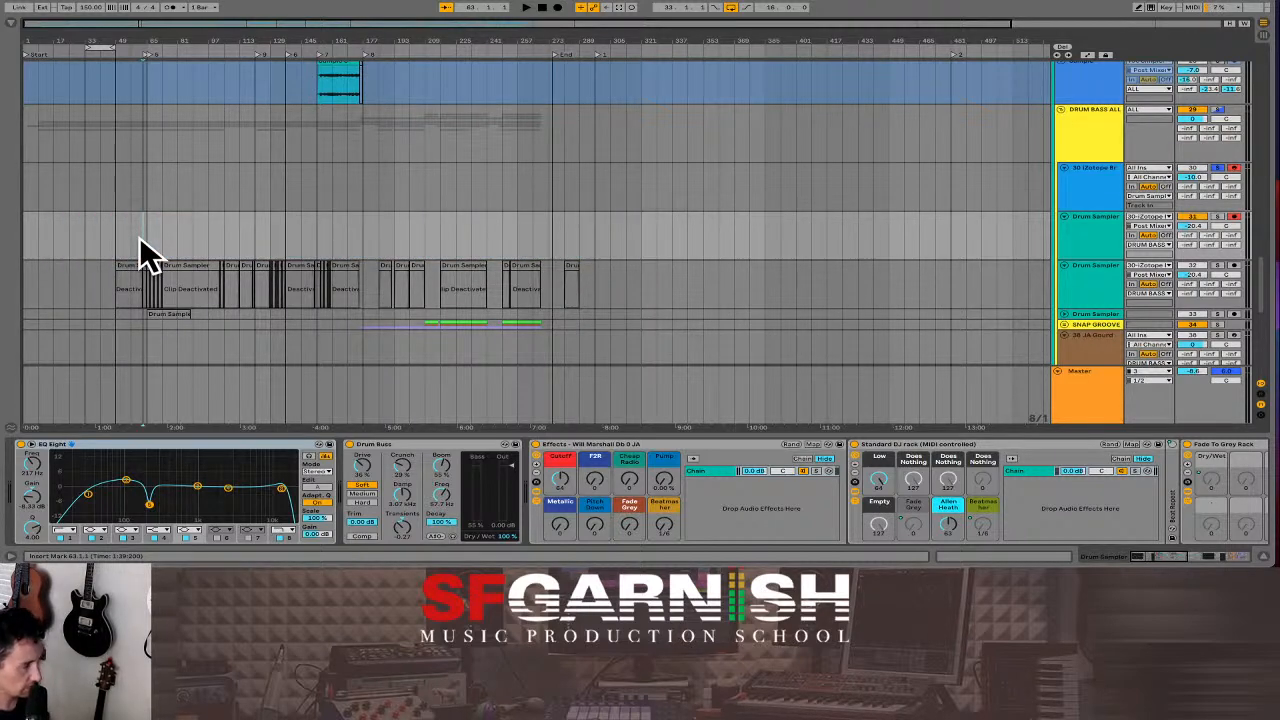
key("plus")
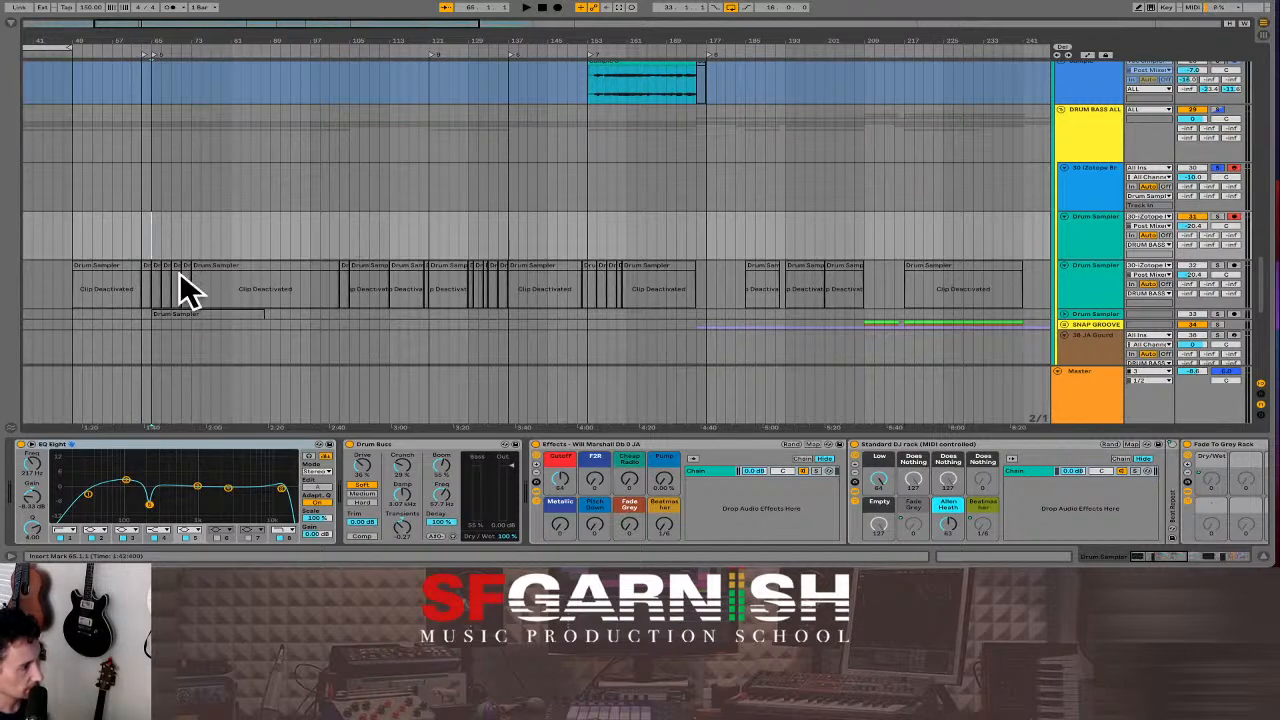
left_click_drag(42, 277, 1016, 290)
key("0")
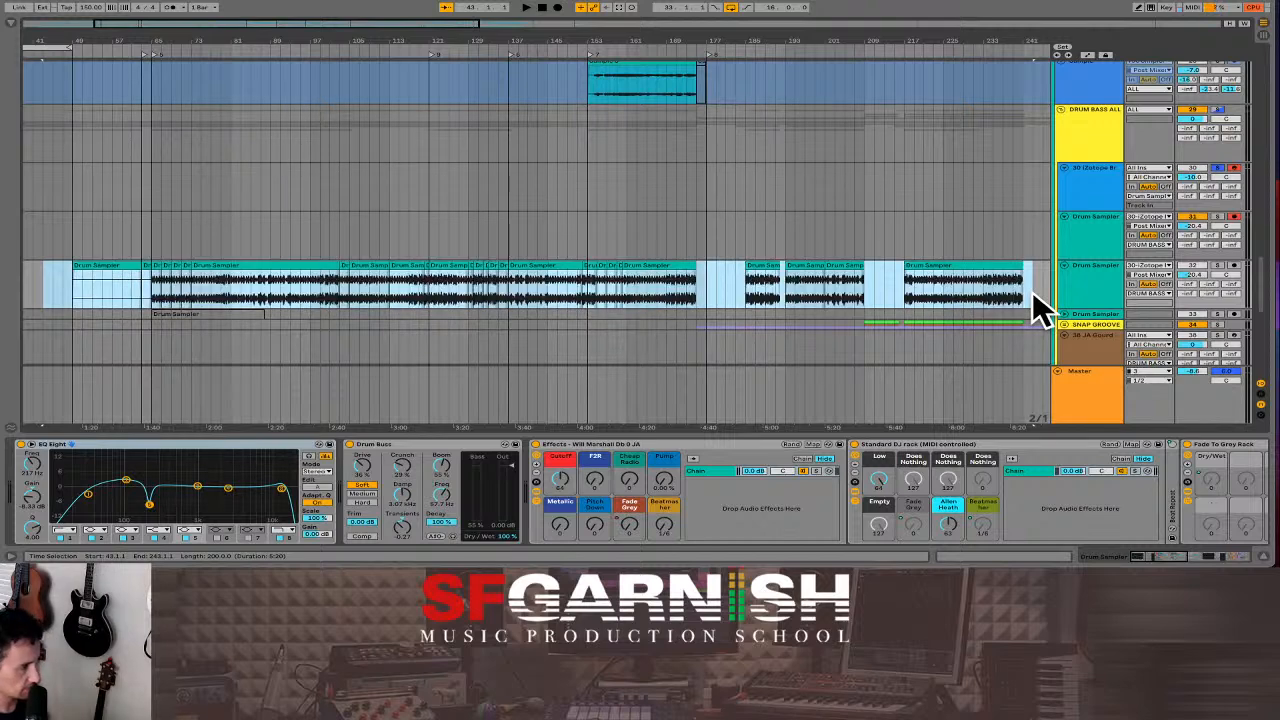
- Play the song briefly from bar 49 with the BreakTweaker track selected, and turn off that track's solo
left_click(151, 238)
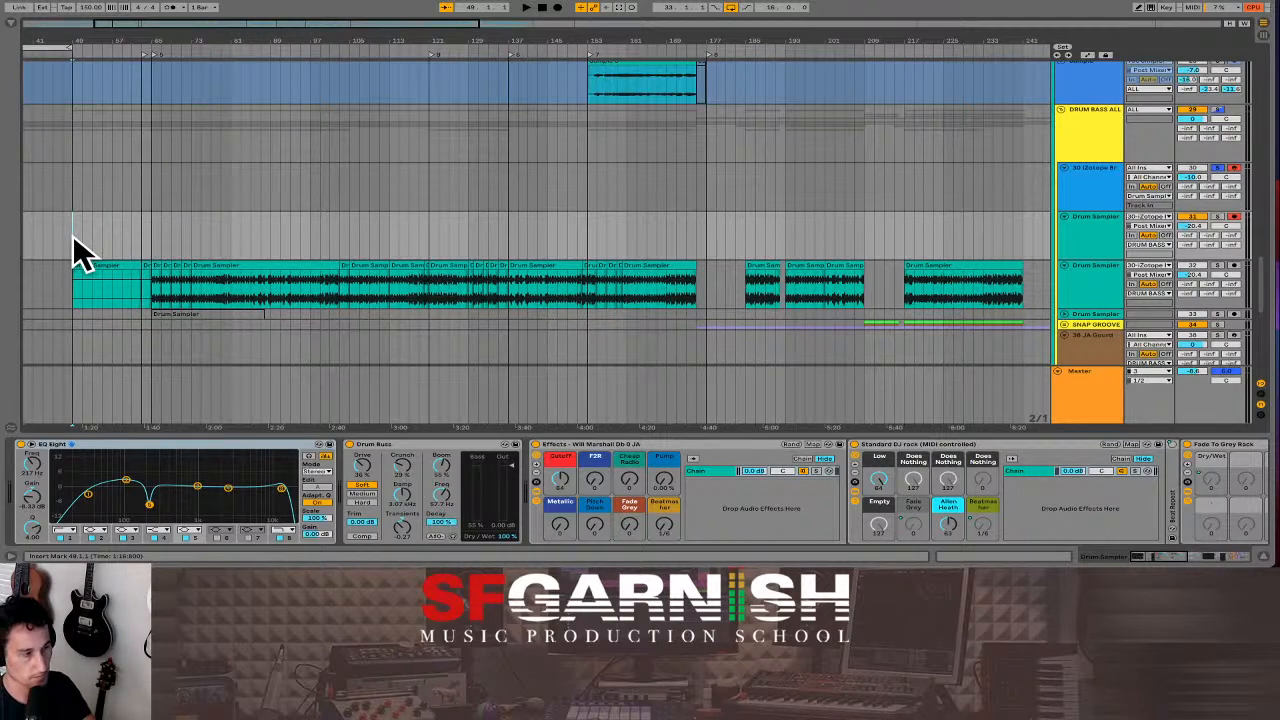
key("Up")
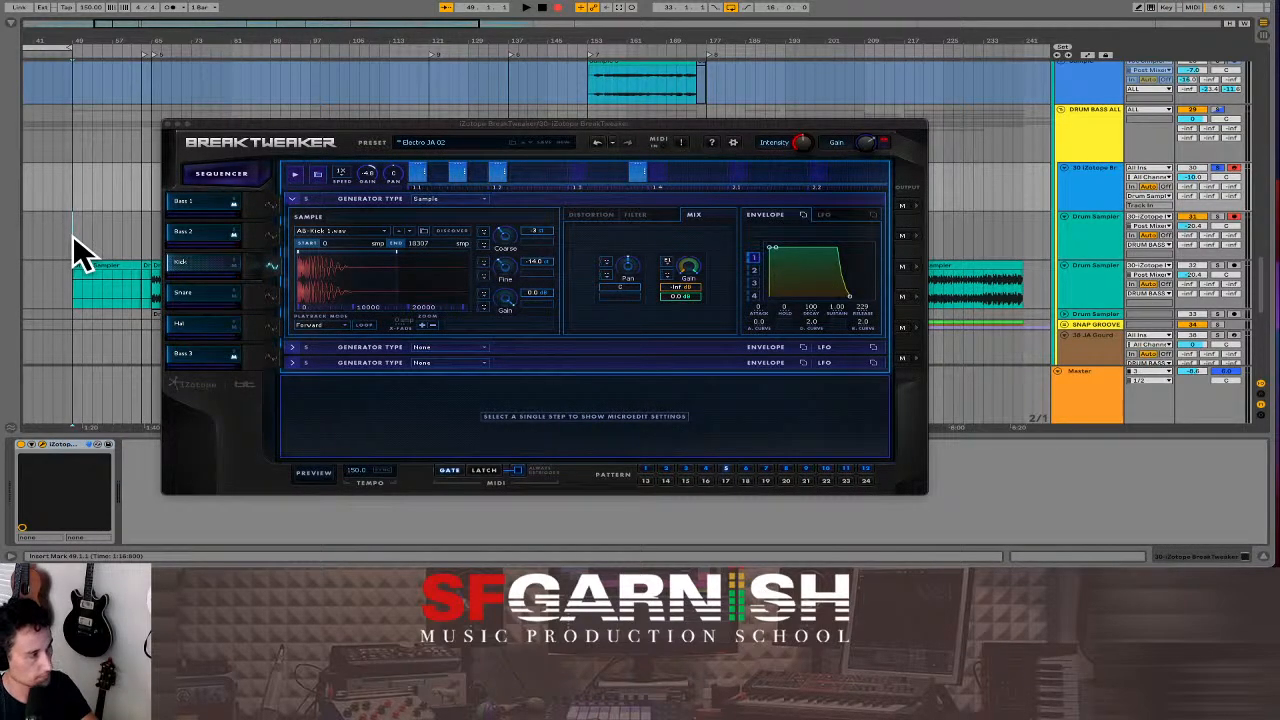
key("space")
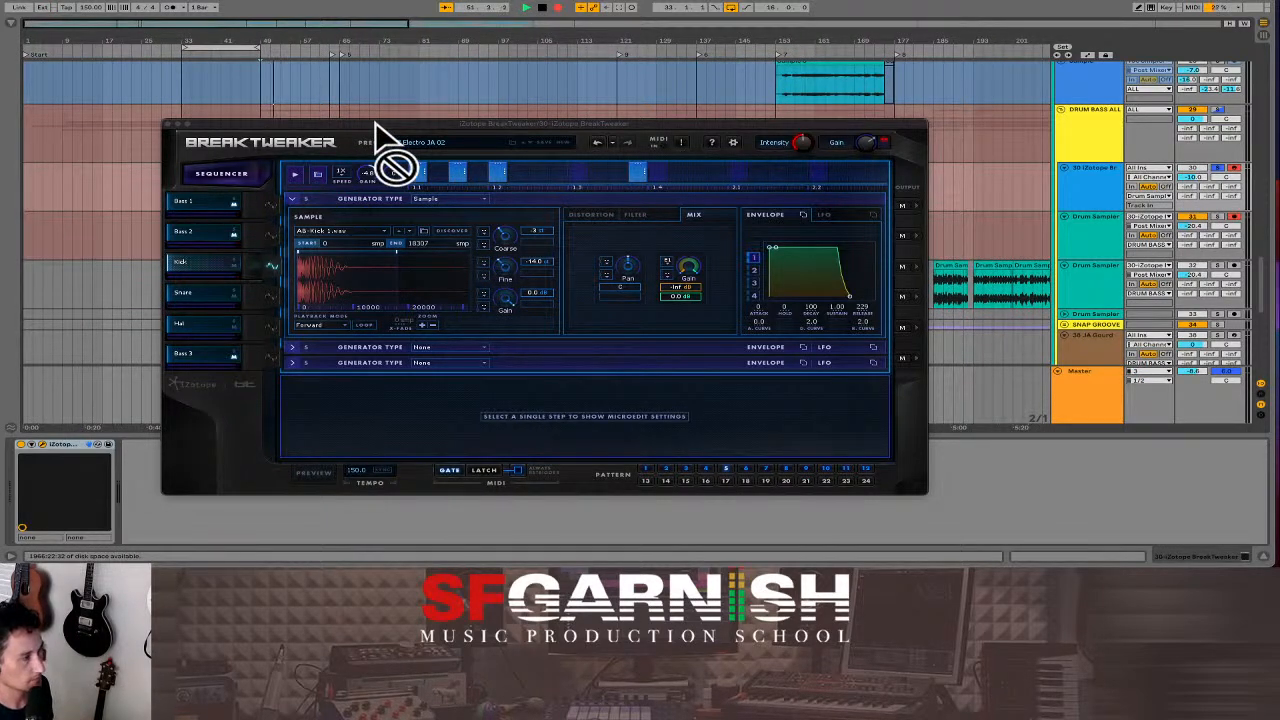
key("space")
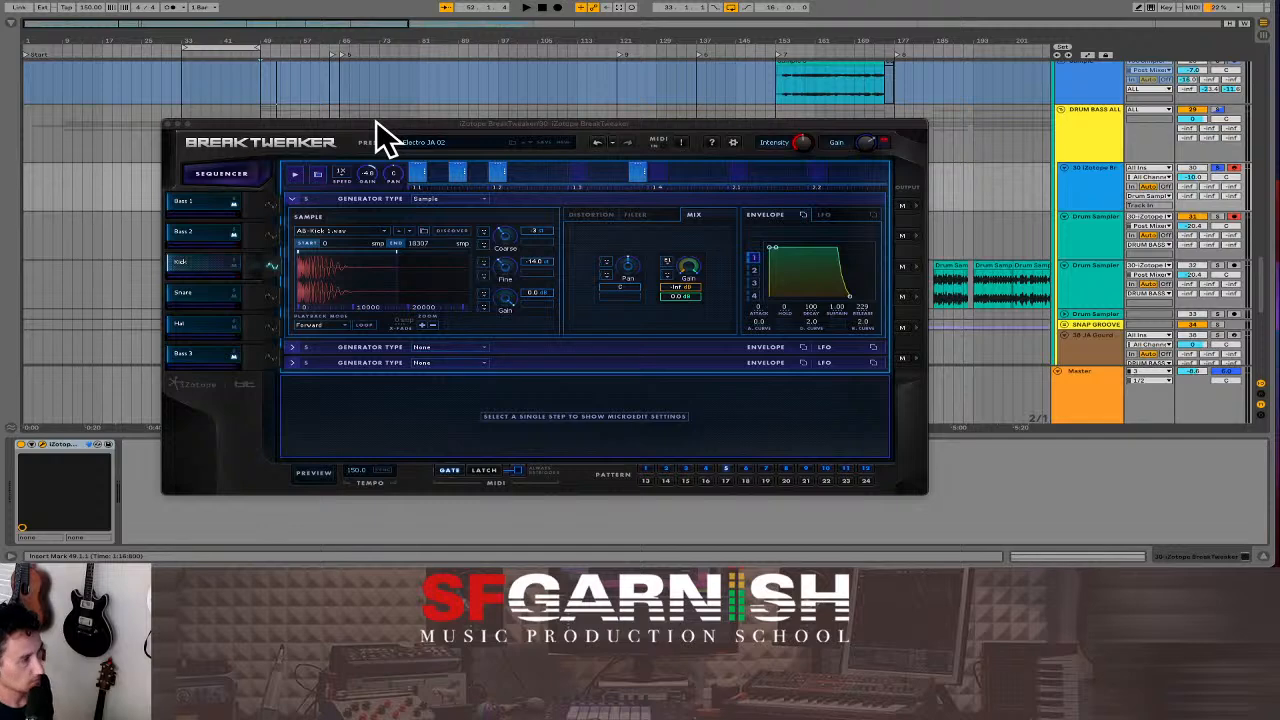
left_click(1216, 167)
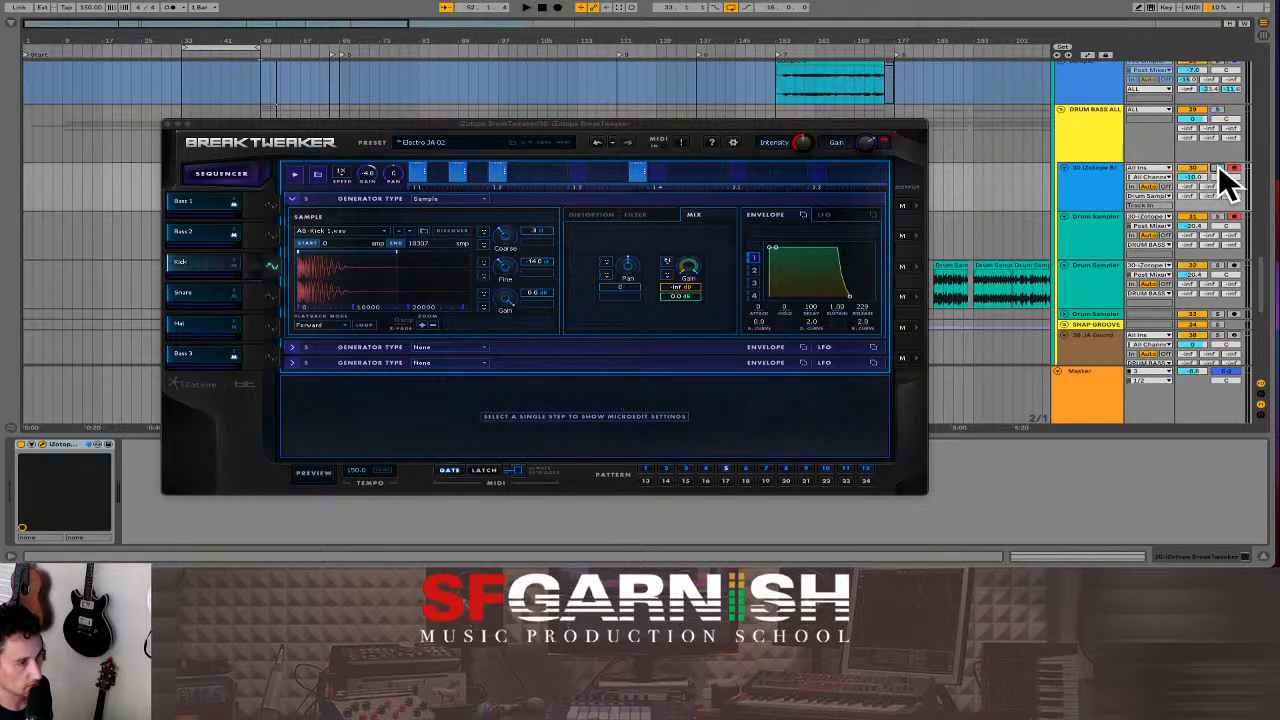
- Record the BreakTweaker MIDI and Drum Sampler audio from bar 49 to about bar 110, raising Drum Sampler track 31's volume during the take
left_click_drag(547, 123, 766, 124)
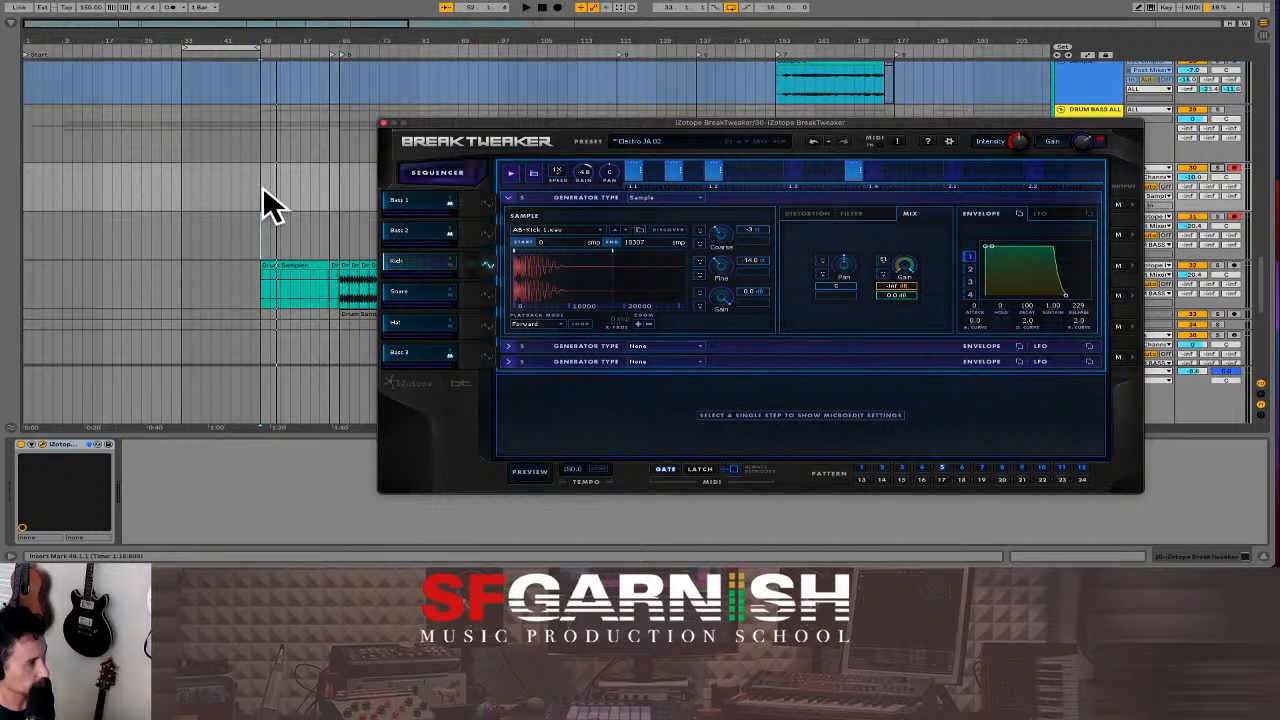
left_click(270, 205)
key("space")
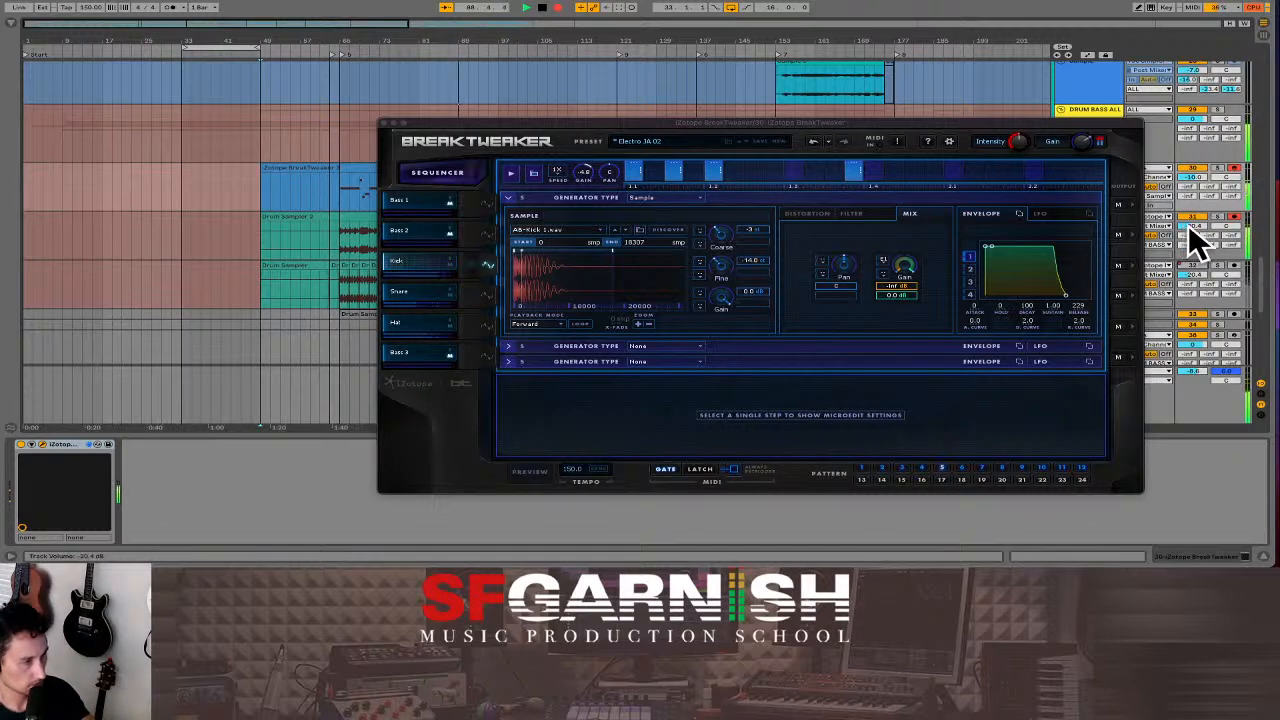
left_click_drag(1189, 226, 1189, 197)
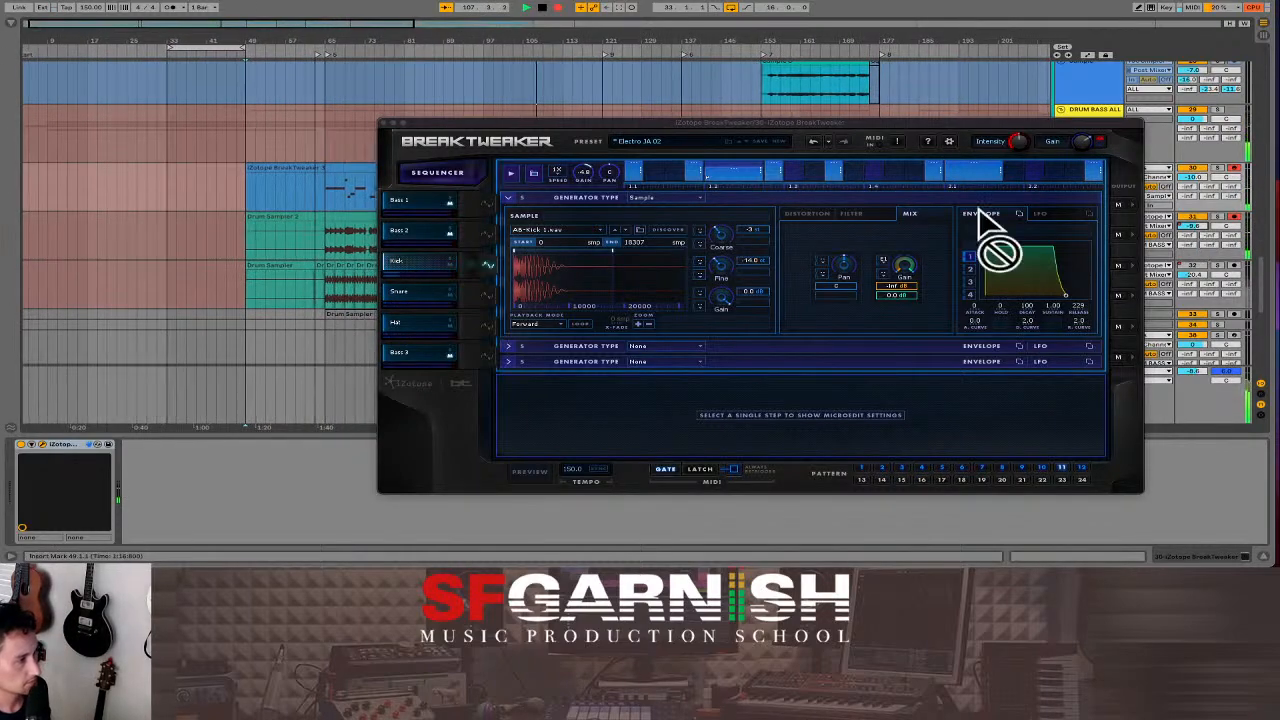
left_click_drag(764, 121, 668, 103)
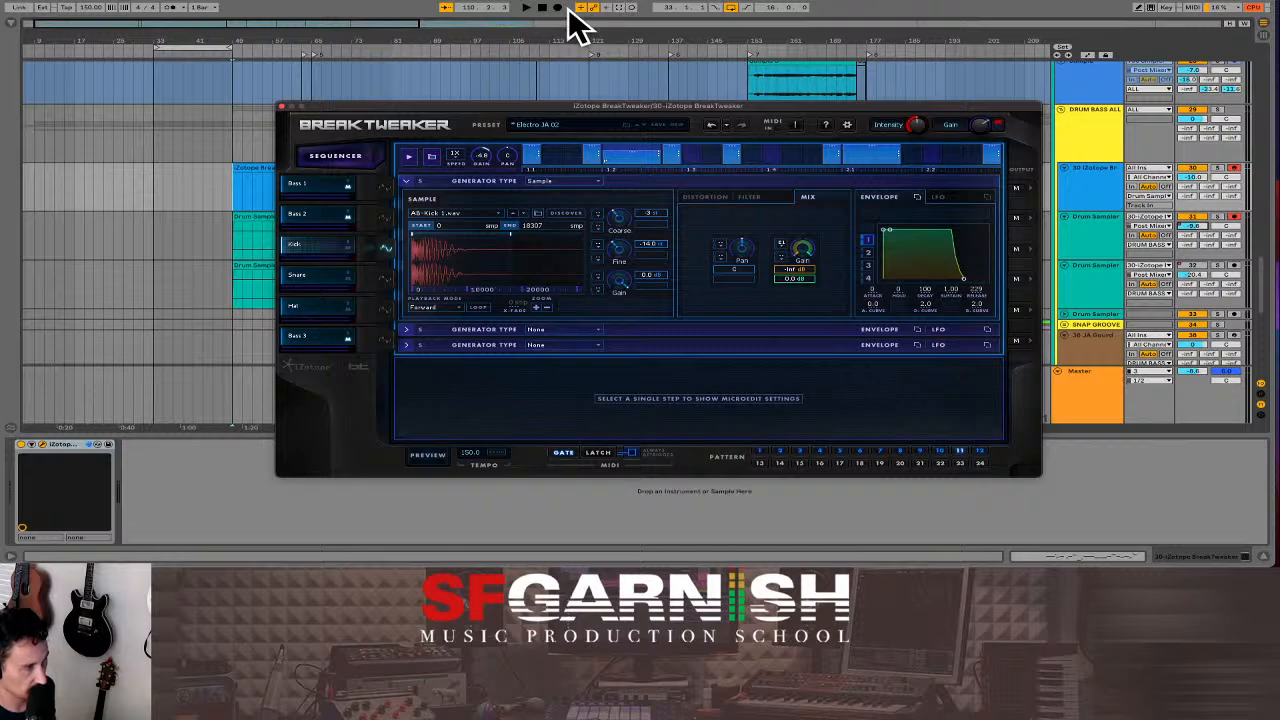
- Delete the volume automation on Drum Sampler track 31 and the activator automation on Drum Sampler track 32, and reduce track 32's height
right_click(1195, 225)
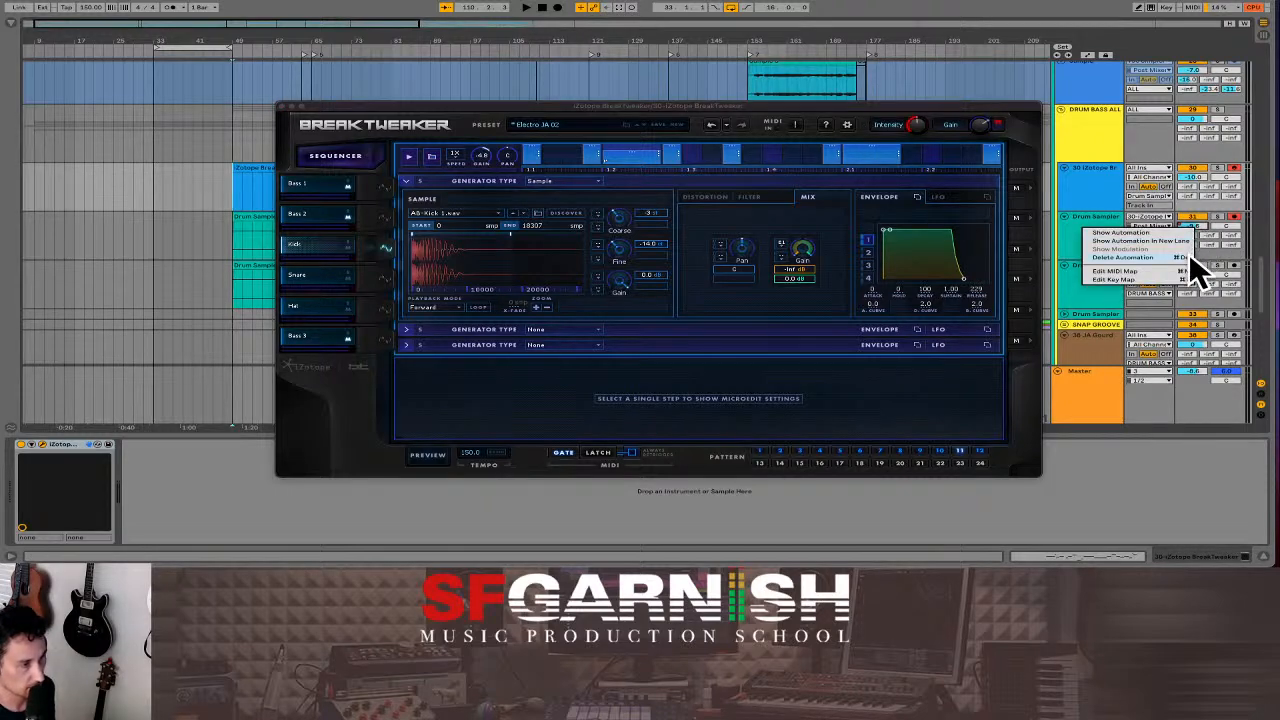
left_click(1188, 257)
right_click(1192, 264)
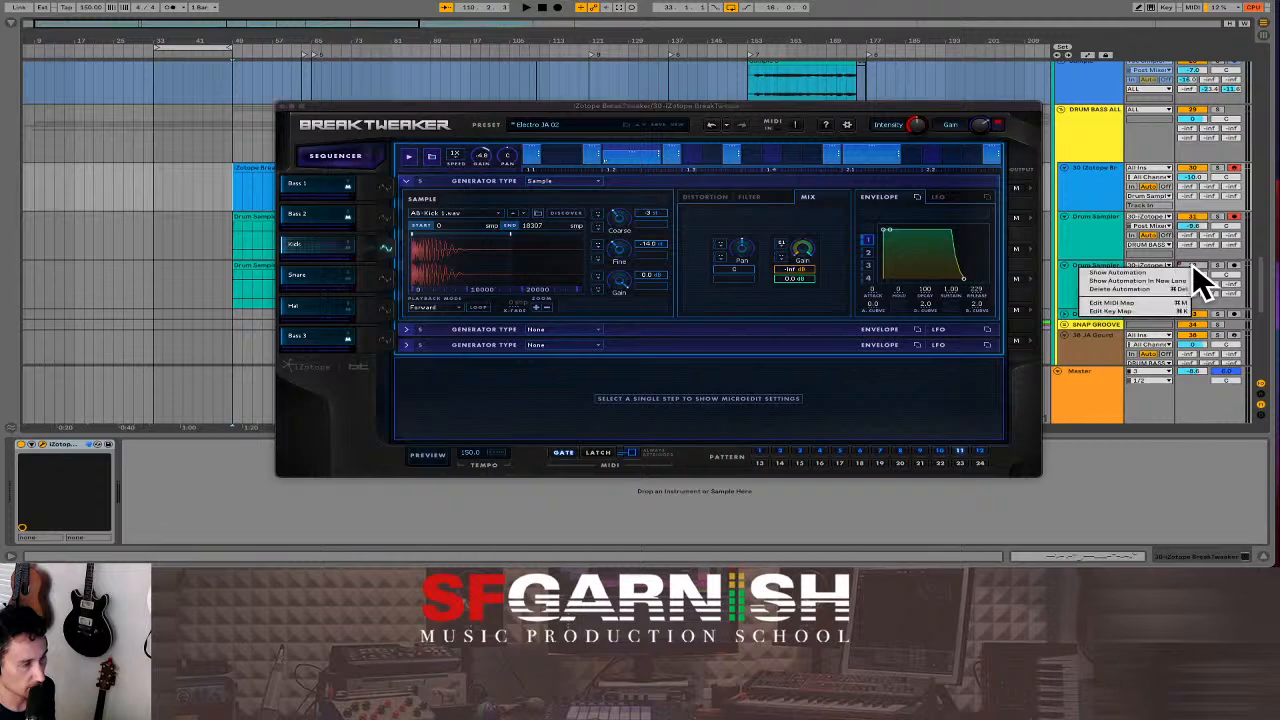
left_click(1189, 284)
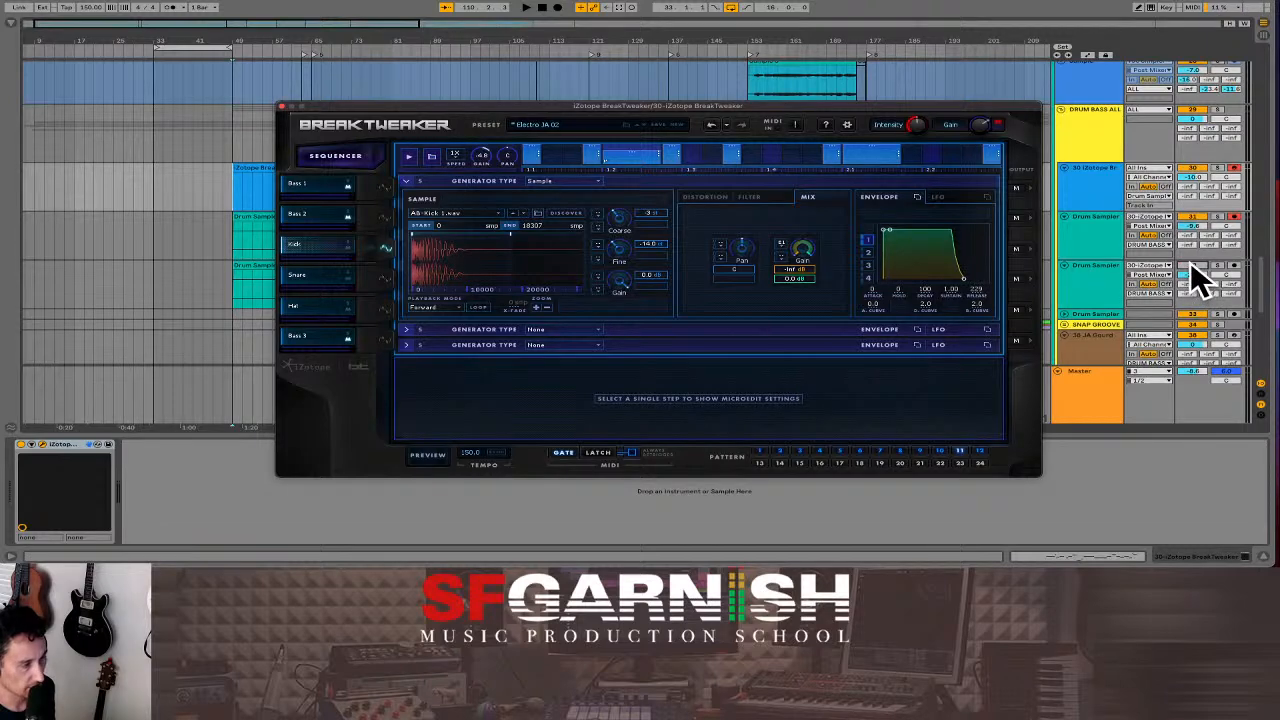
left_click_drag(1084, 310, 1080, 297)
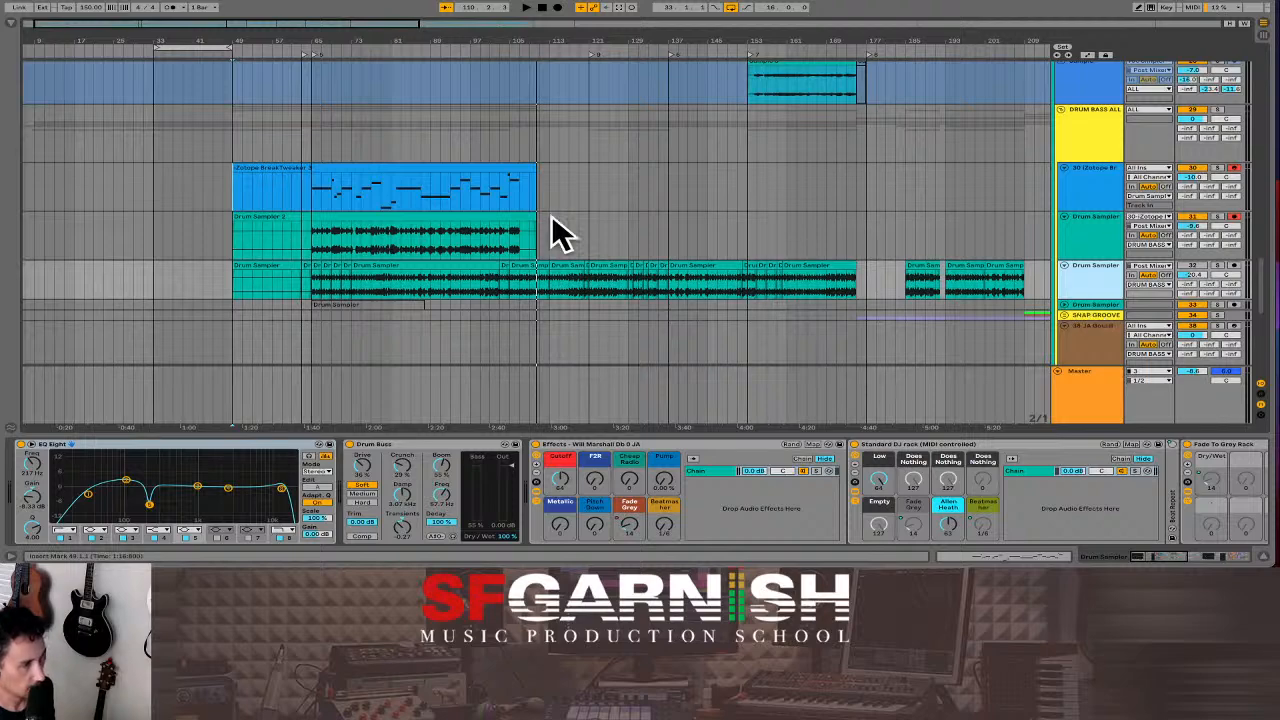
- Move the BreakTweaker window clear of the tracks and open the newly recorded Drum Sampler clip in an enlarged sample editor
left_click(393, 184)
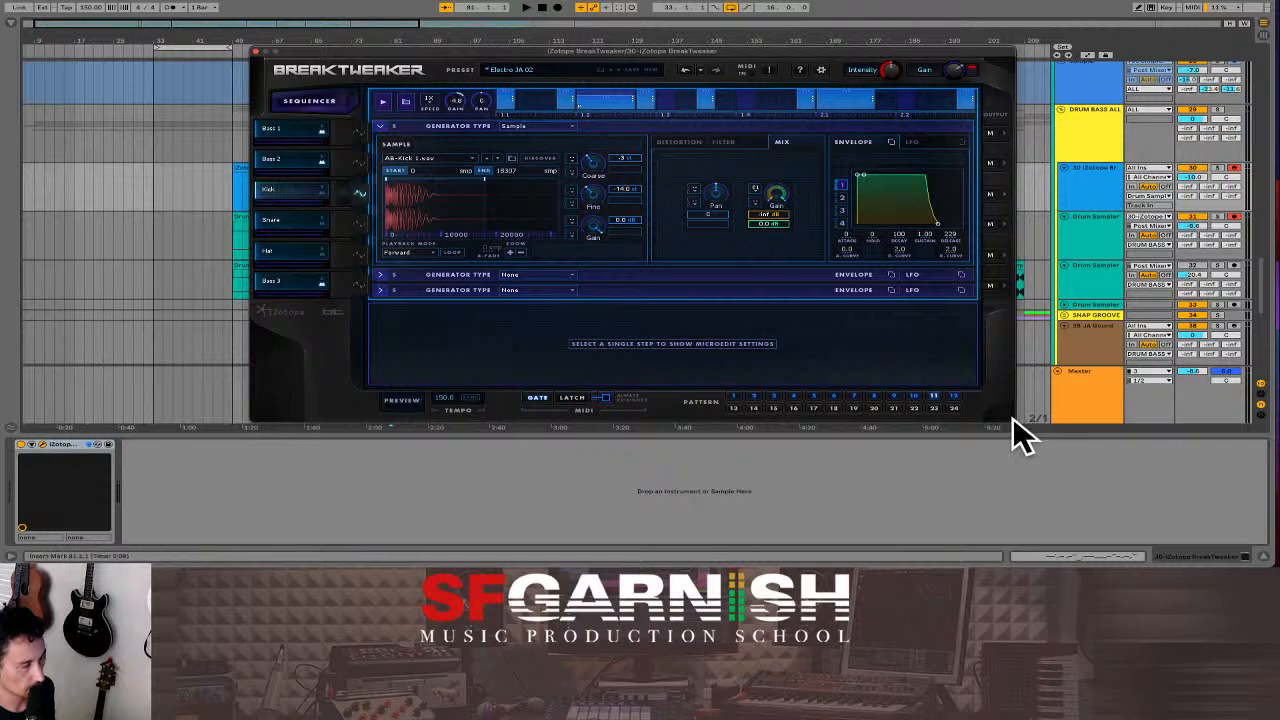
left_click_drag(646, 52, 616, 295)
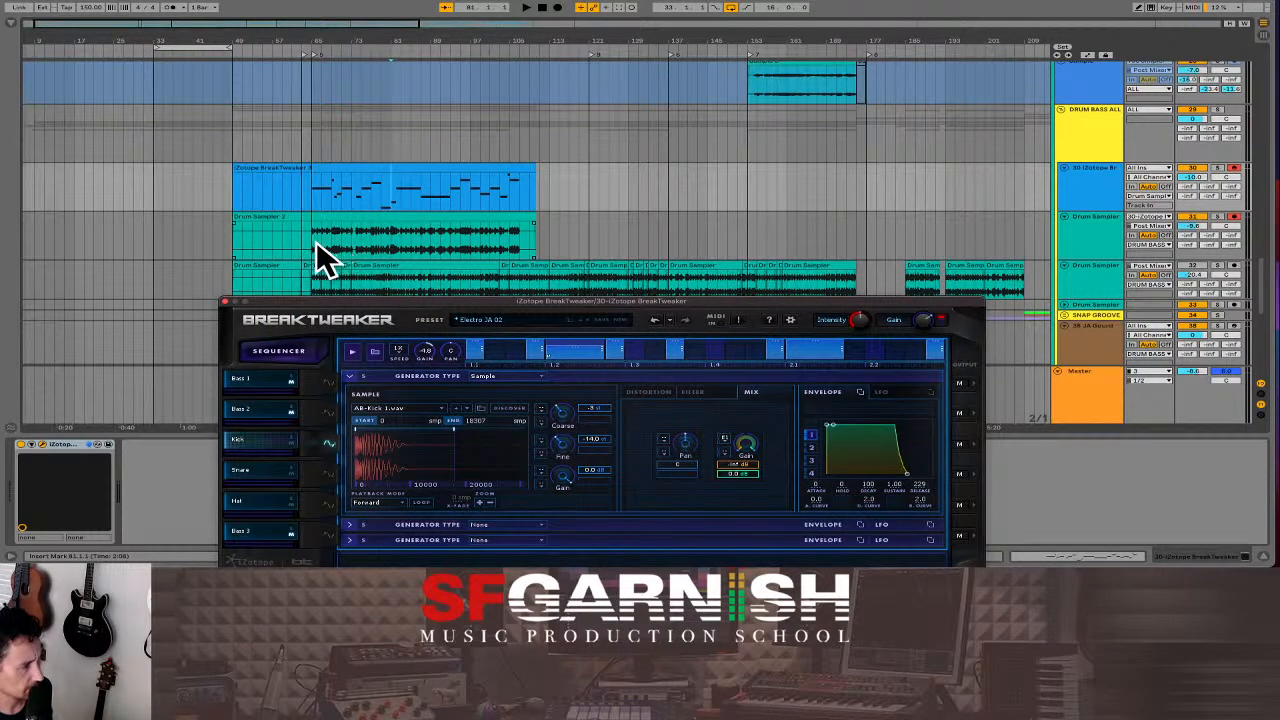
left_click(334, 188)
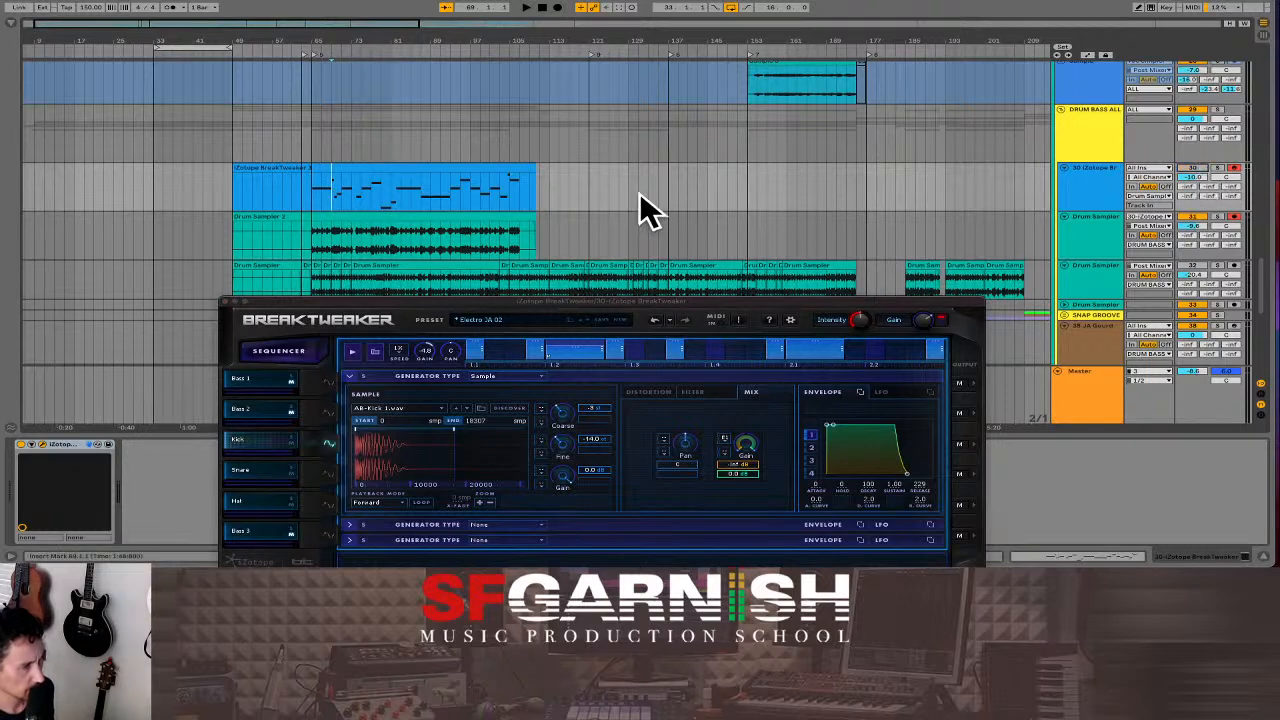
left_click(334, 237)
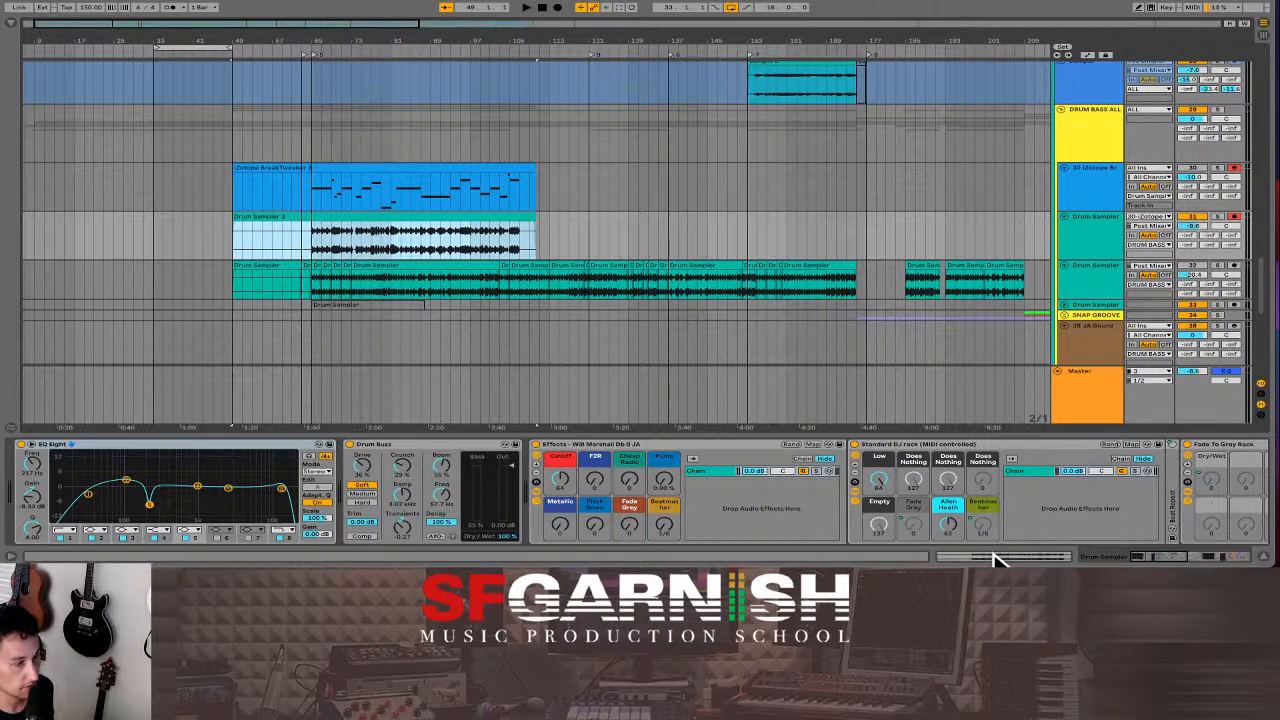
key("shift+Tab")
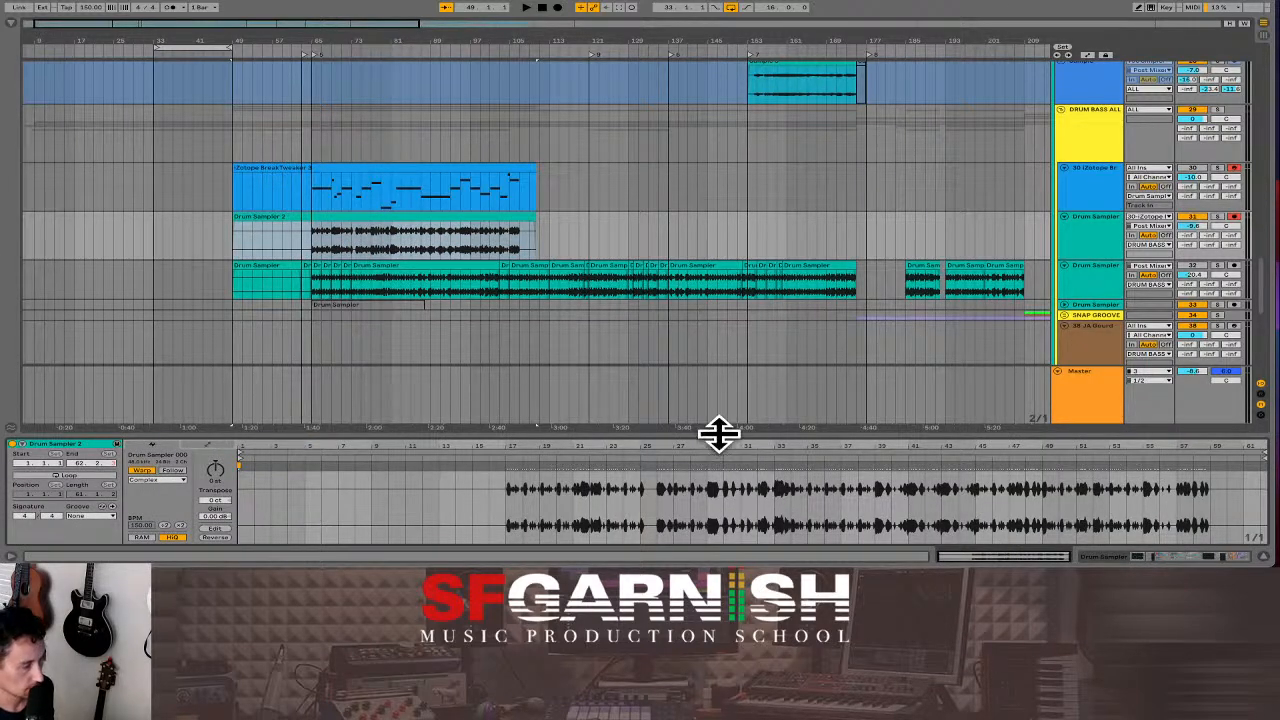
mouse_move(718, 432)
left_mouse_down()
mouse_move(726, 380)
mouse_move(700, 331)
mouse_move(701, 342)
left_mouse_up()
- Add warp markers to the recorded Drum Sampler clip, aligning the hits at clip bars 17, 20 and 21 to the grid
left_click(504, 436)
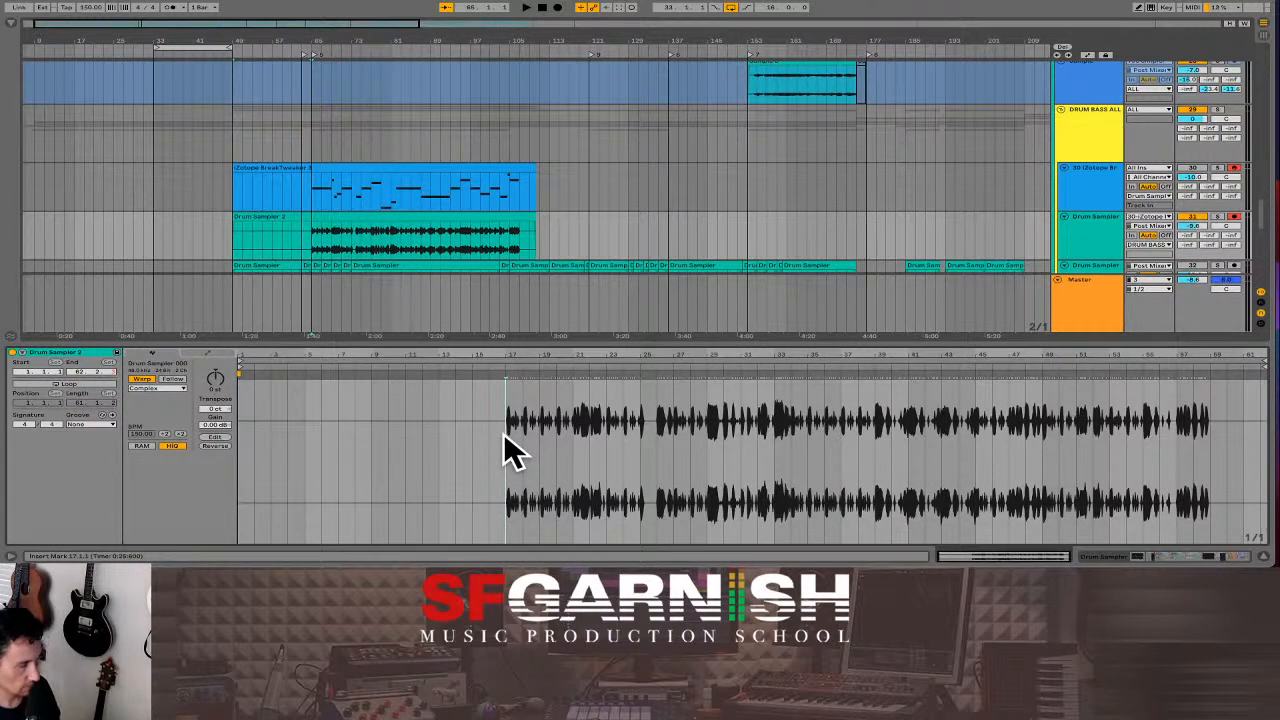
key("plus")
key("plus")
key("plus")
key("plus")
key("plus")
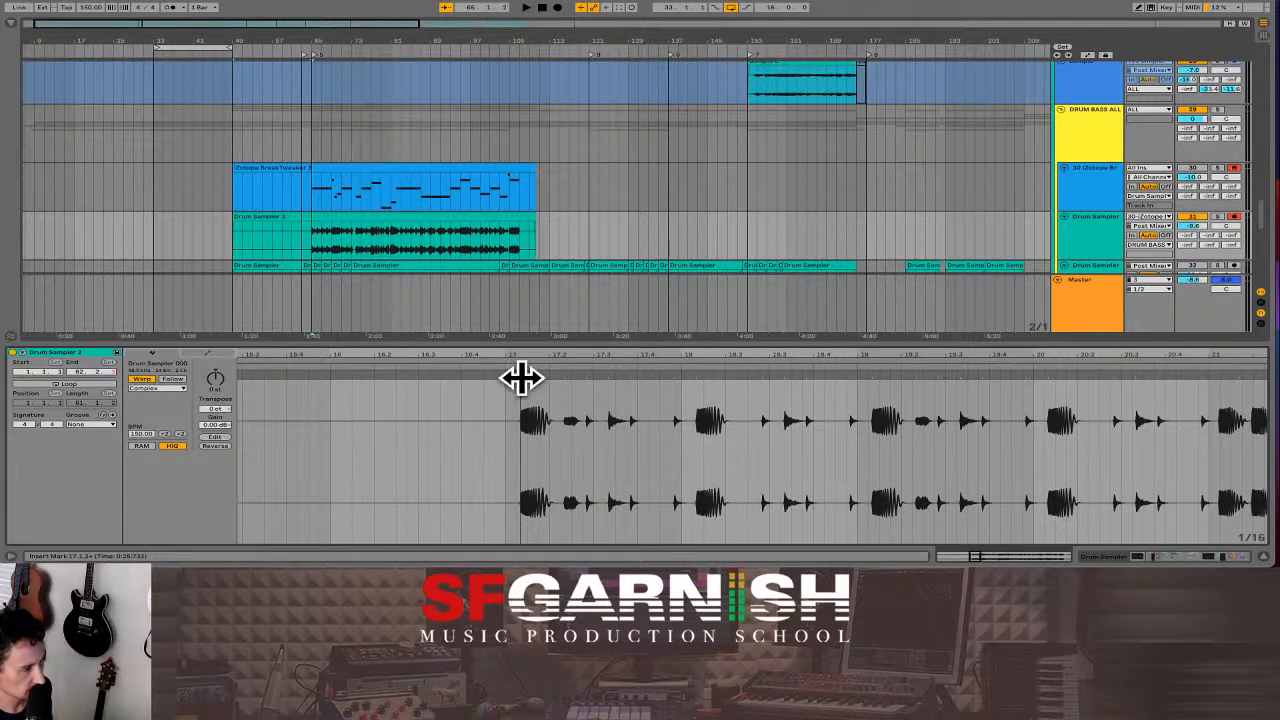
left_click_drag(521, 378, 507, 379)
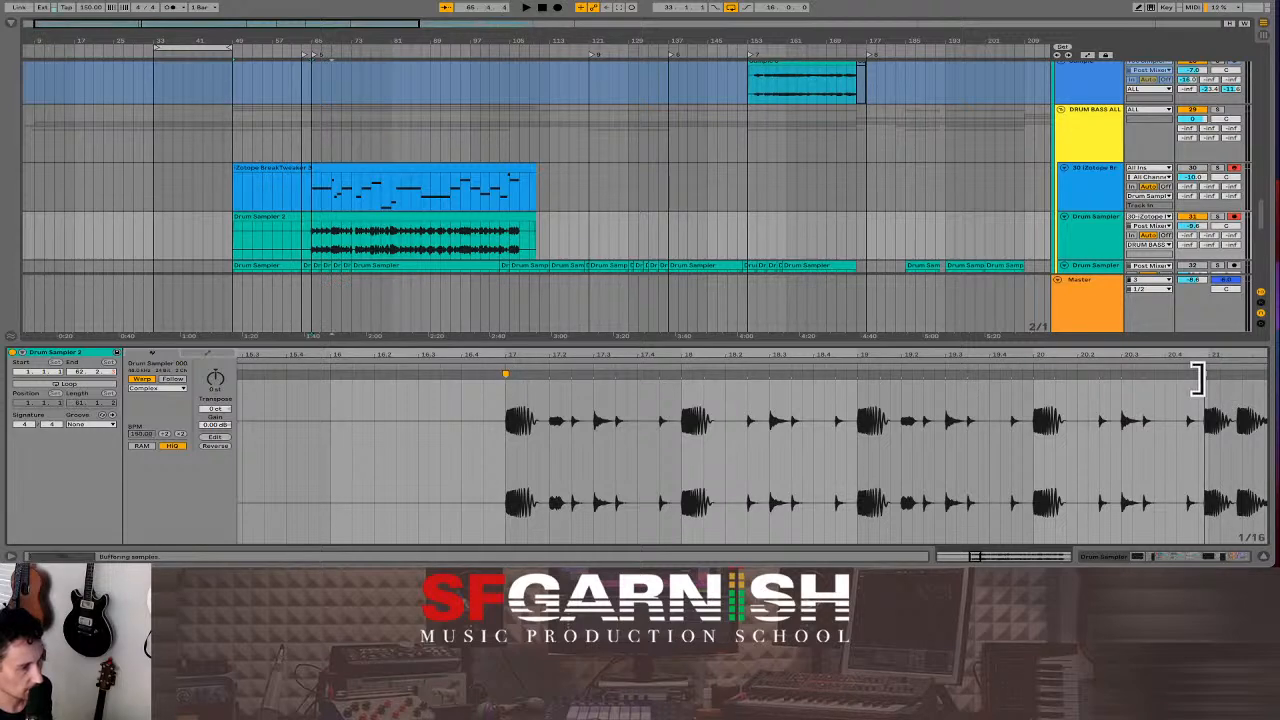
left_click_drag(1199, 378, 1204, 378)
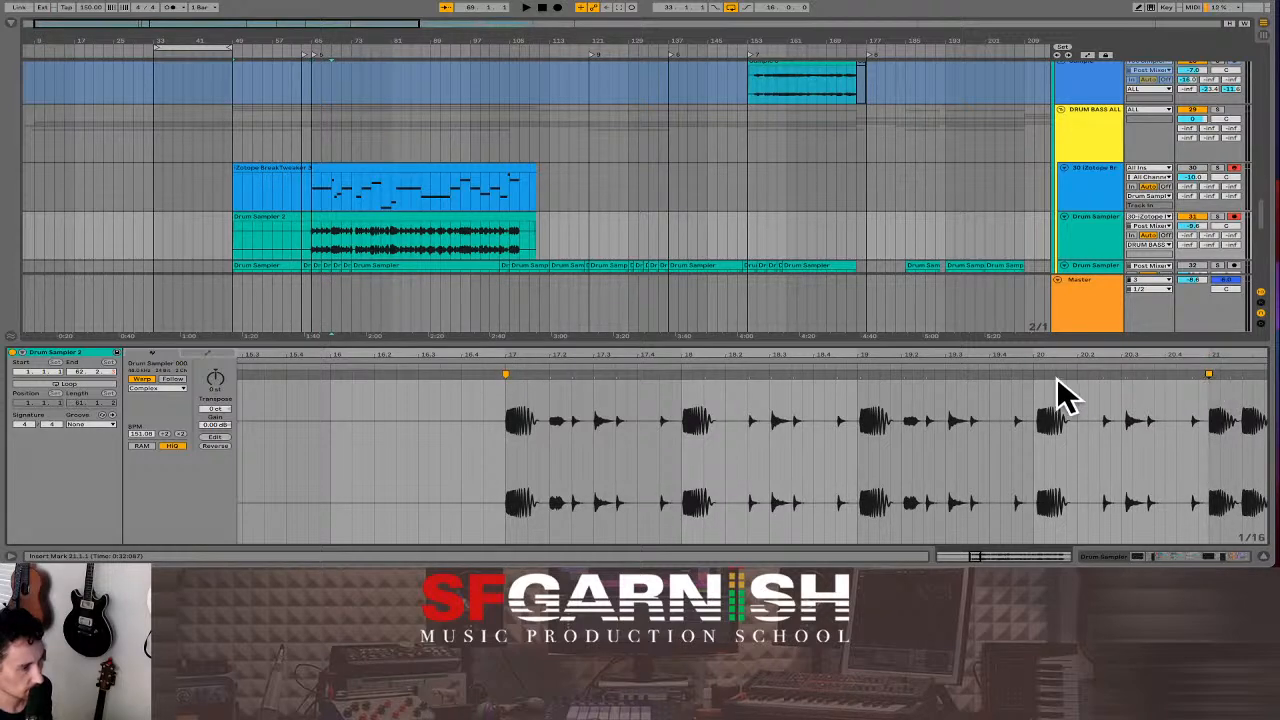
left_click_drag(1037, 378, 1033, 378)
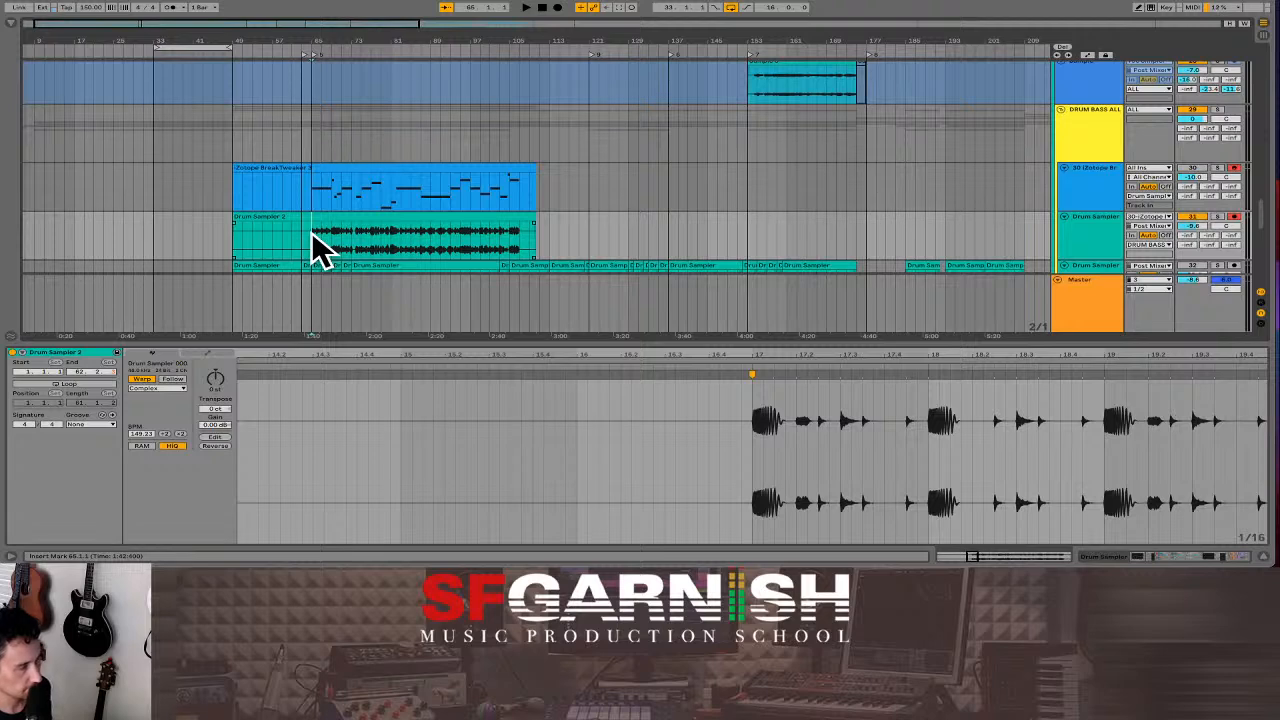
- Play the song from bar 65 and warp the hits after clip bar 21 and at clip bars 22 and 23 onto the grid
key("space")
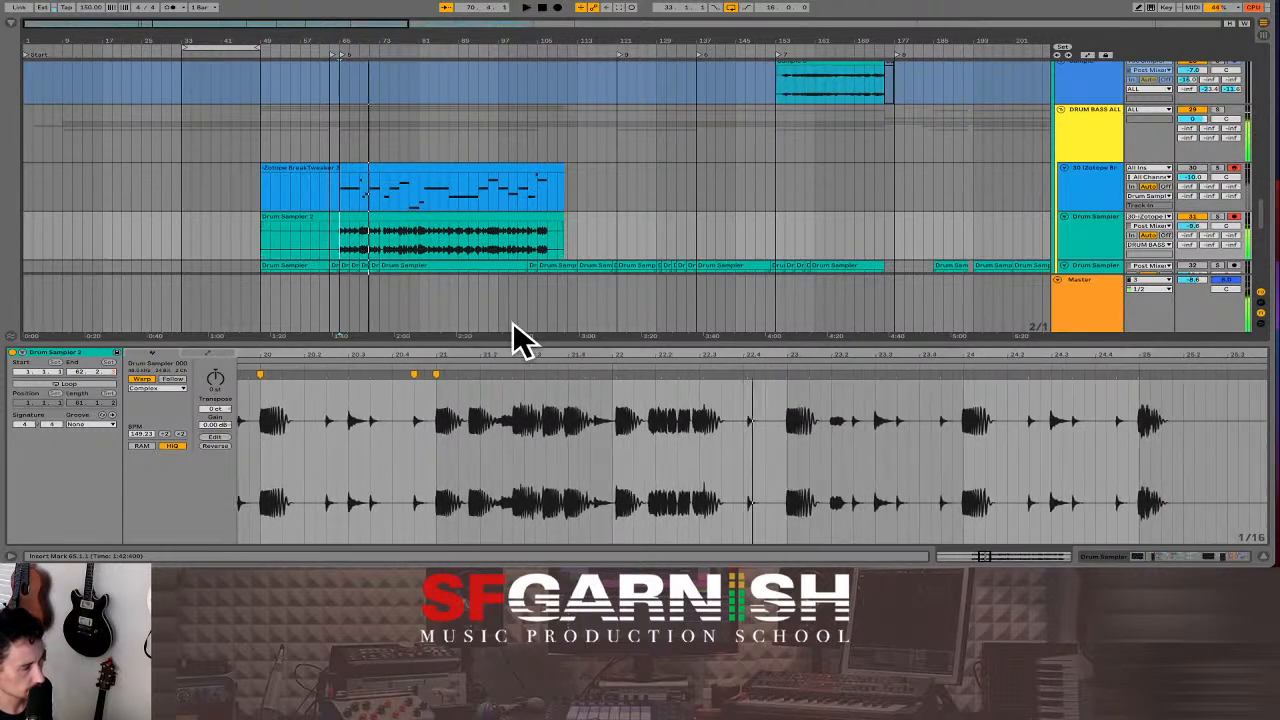
key("space")
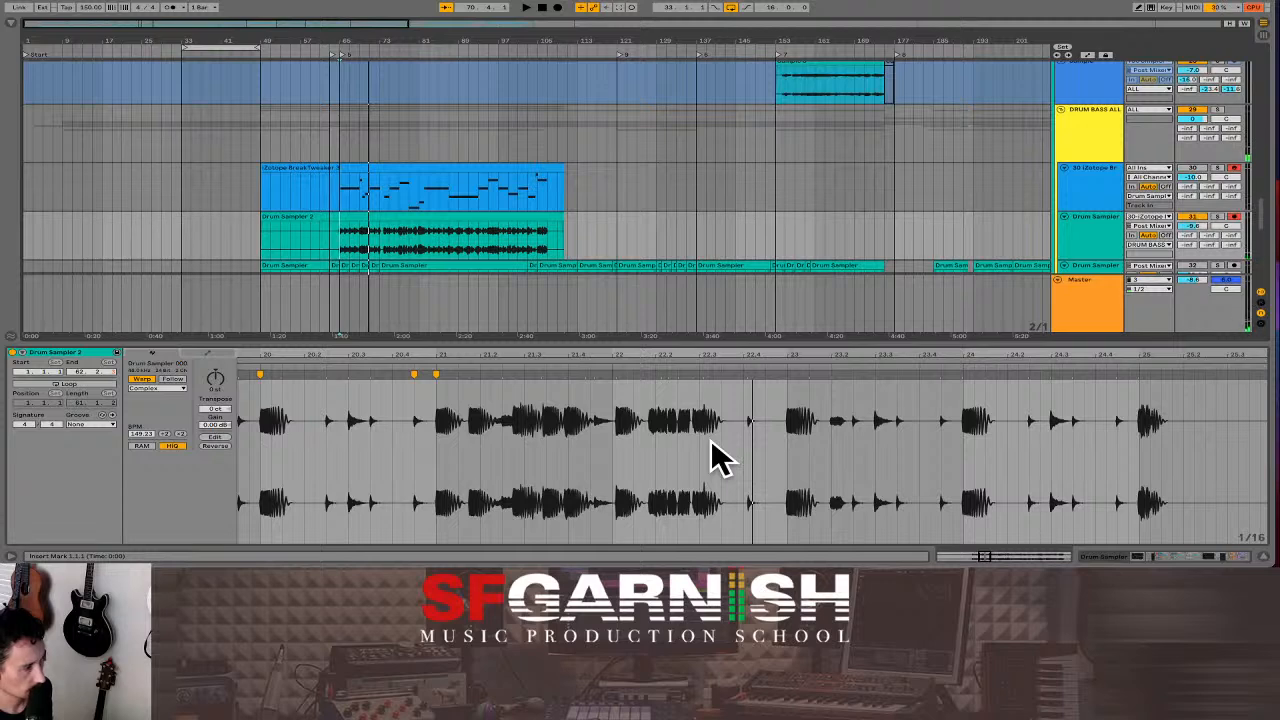
left_click(532, 377)
left_click_drag(533, 377, 537, 378)
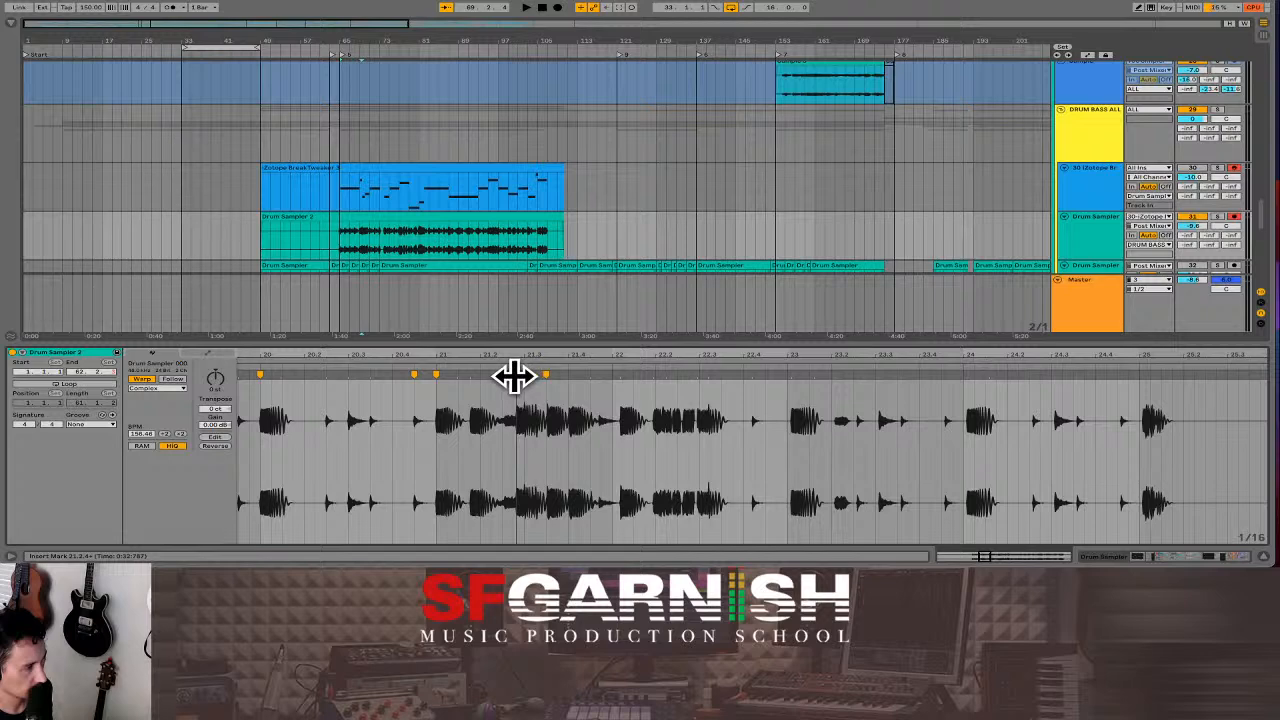
double_click(514, 376)
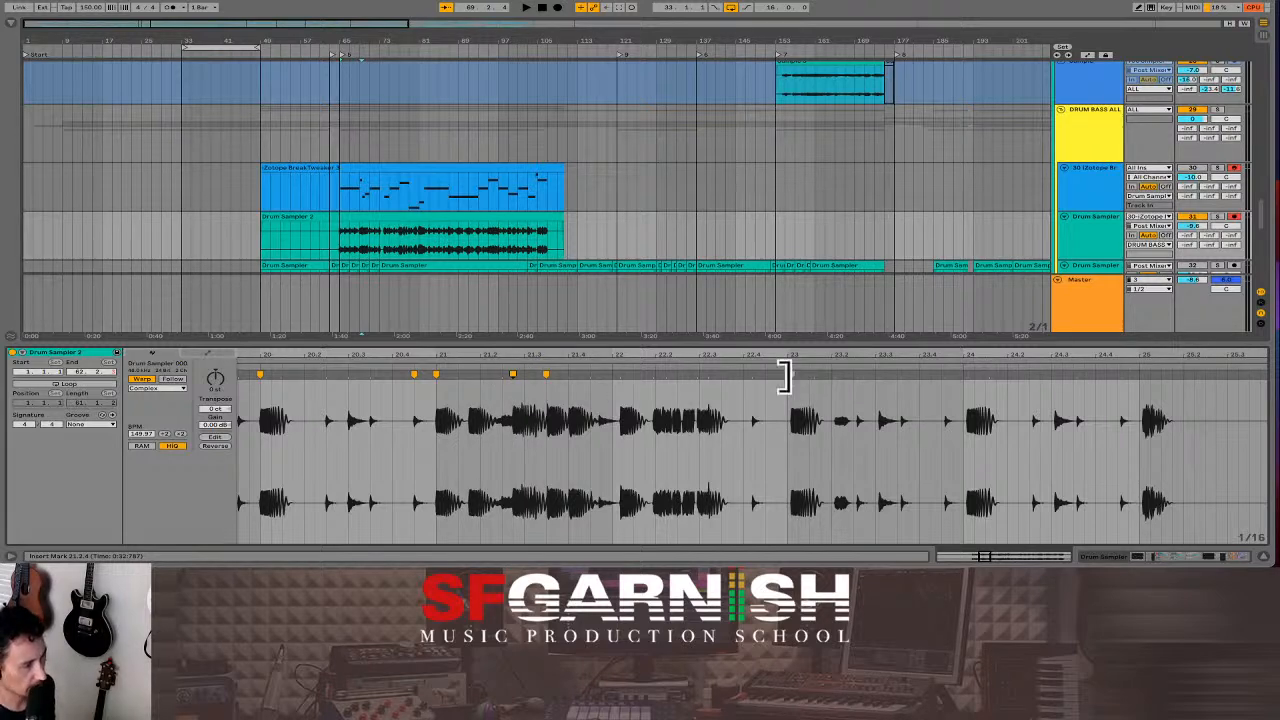
left_click_drag(784, 377, 782, 378)
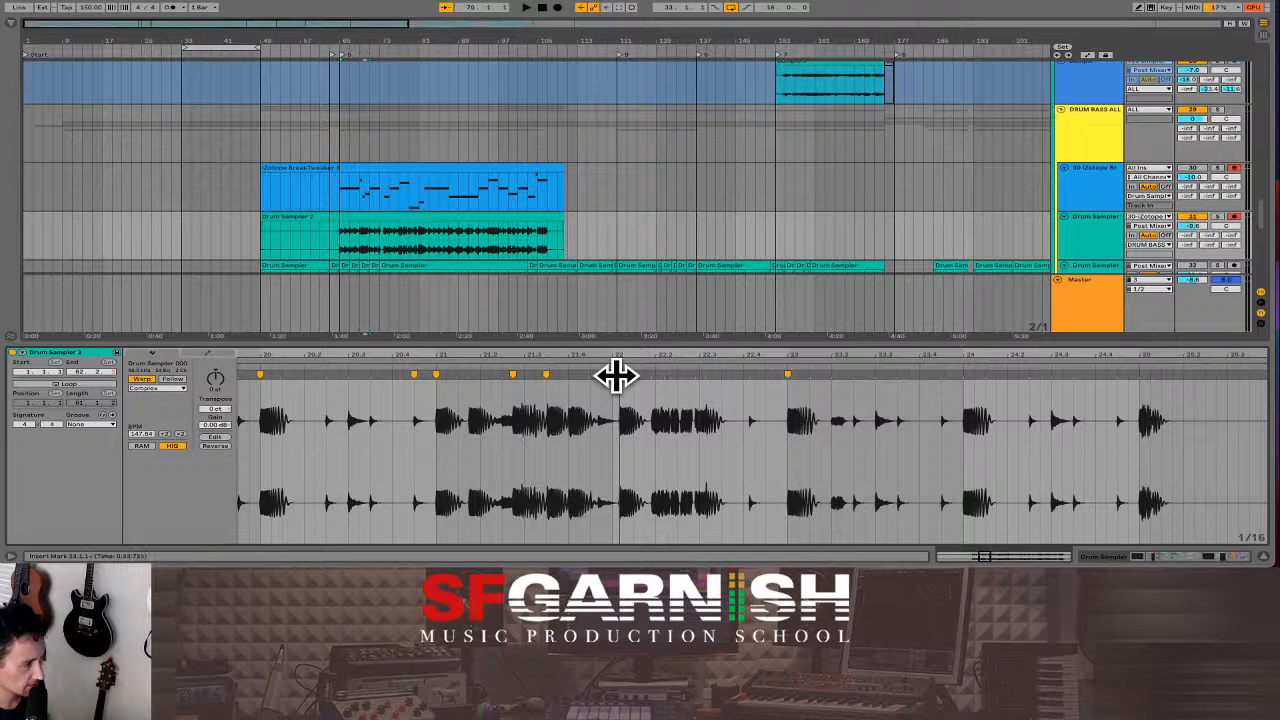
left_click_drag(616, 374, 611, 374)
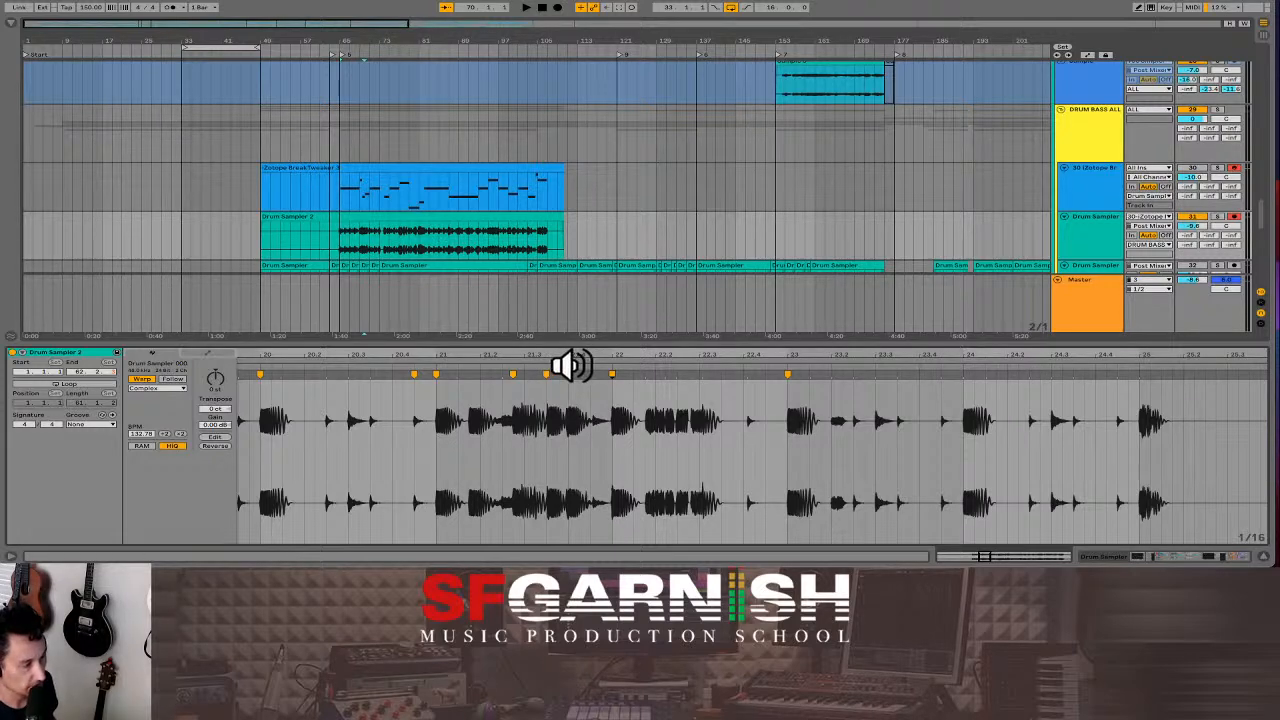
- Play on through the recorded clip and align the hits at clip bars 26 and 27 to the grid with warp markers
left_click(572, 366)
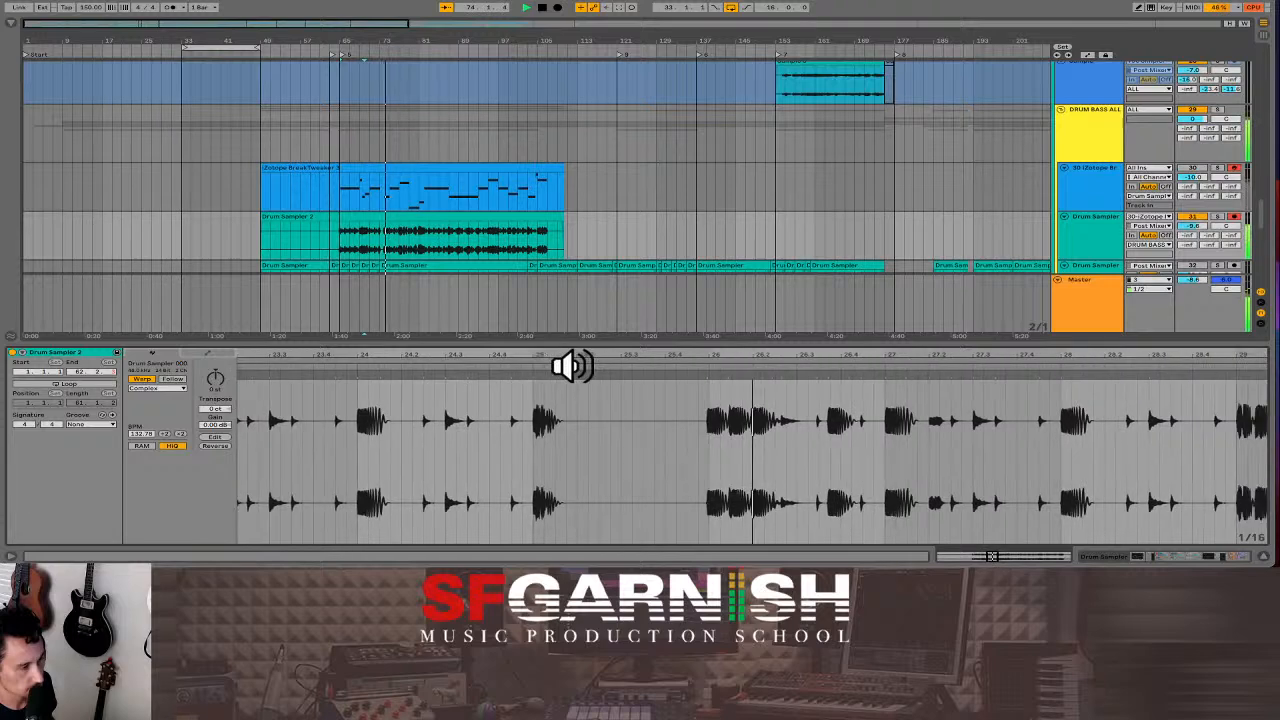
key("space")
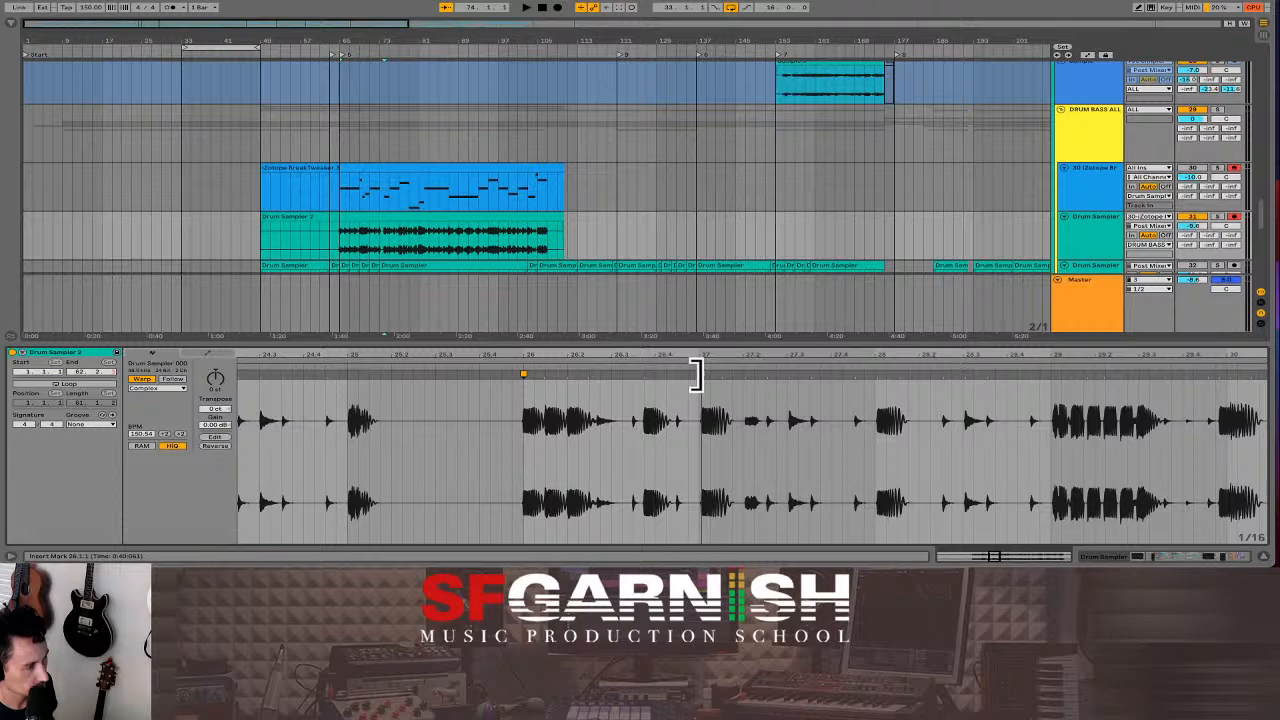
left_click_drag(695, 376, 693, 376)
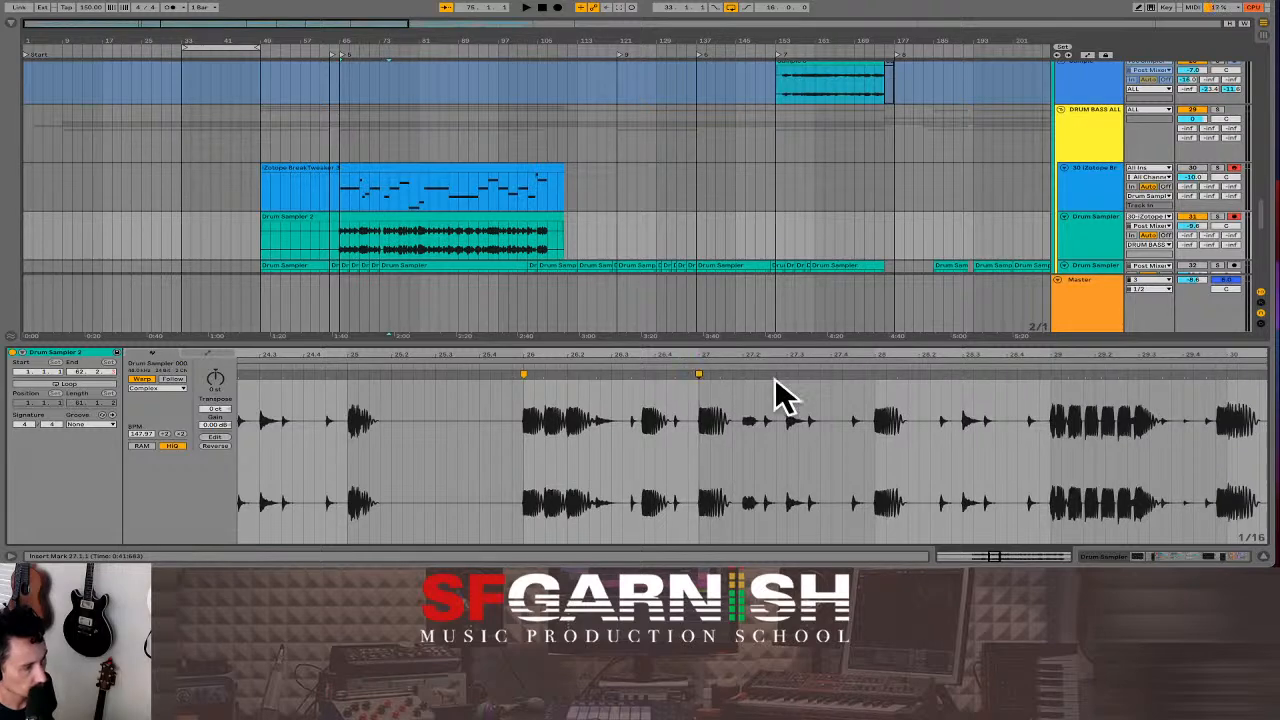
- Continue playing the clip and warp the hits near 31.3.3 and at clip bars 43 and 46 into time
left_click(522, 364)
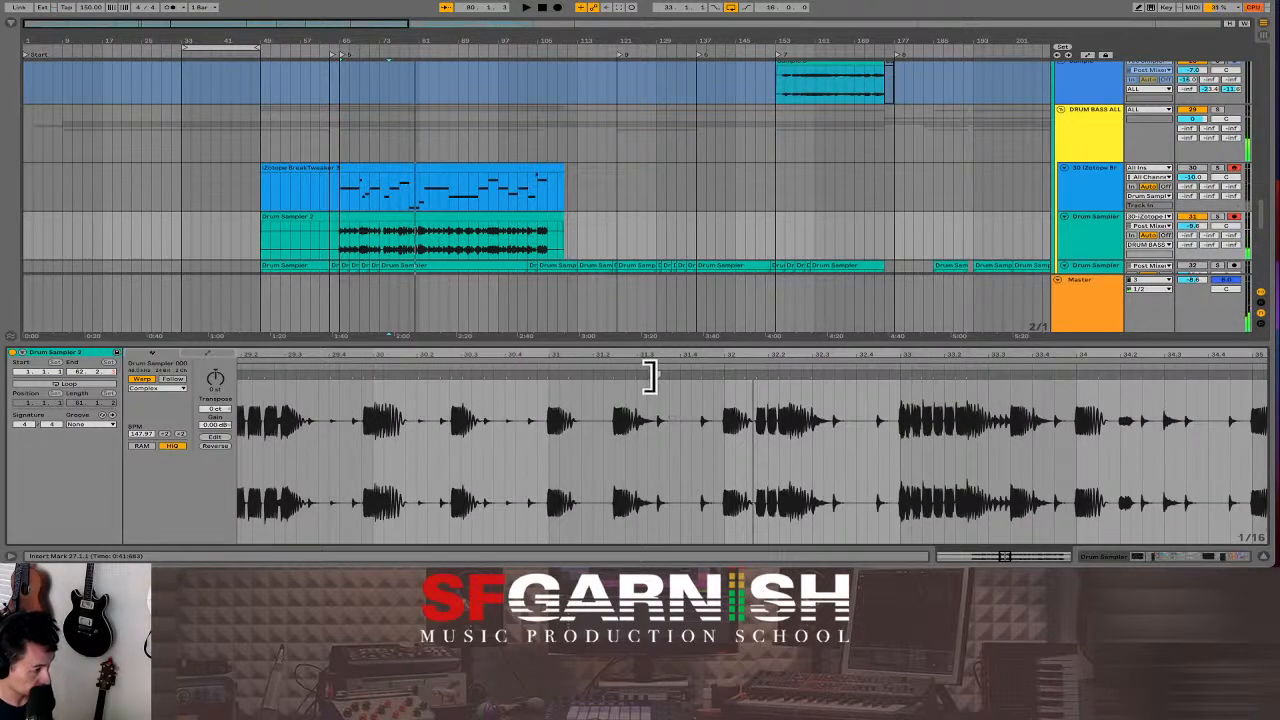
left_click_drag(650, 377, 654, 377)
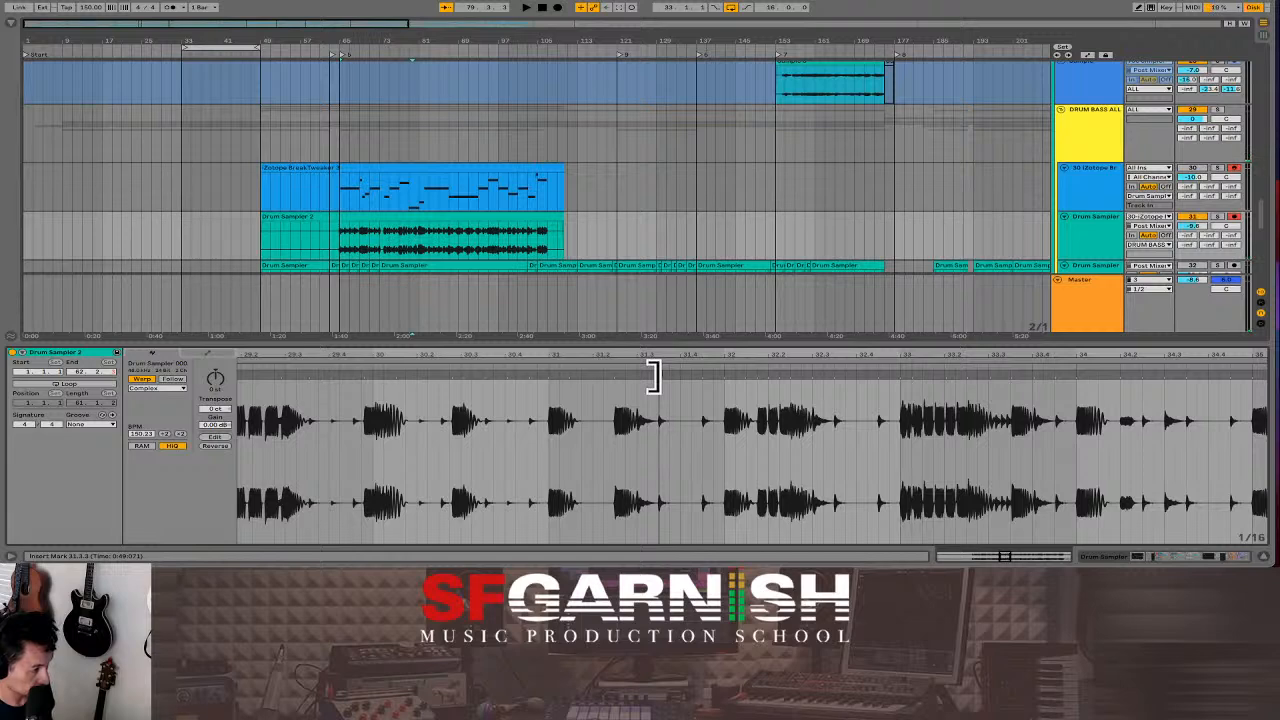
key("space")
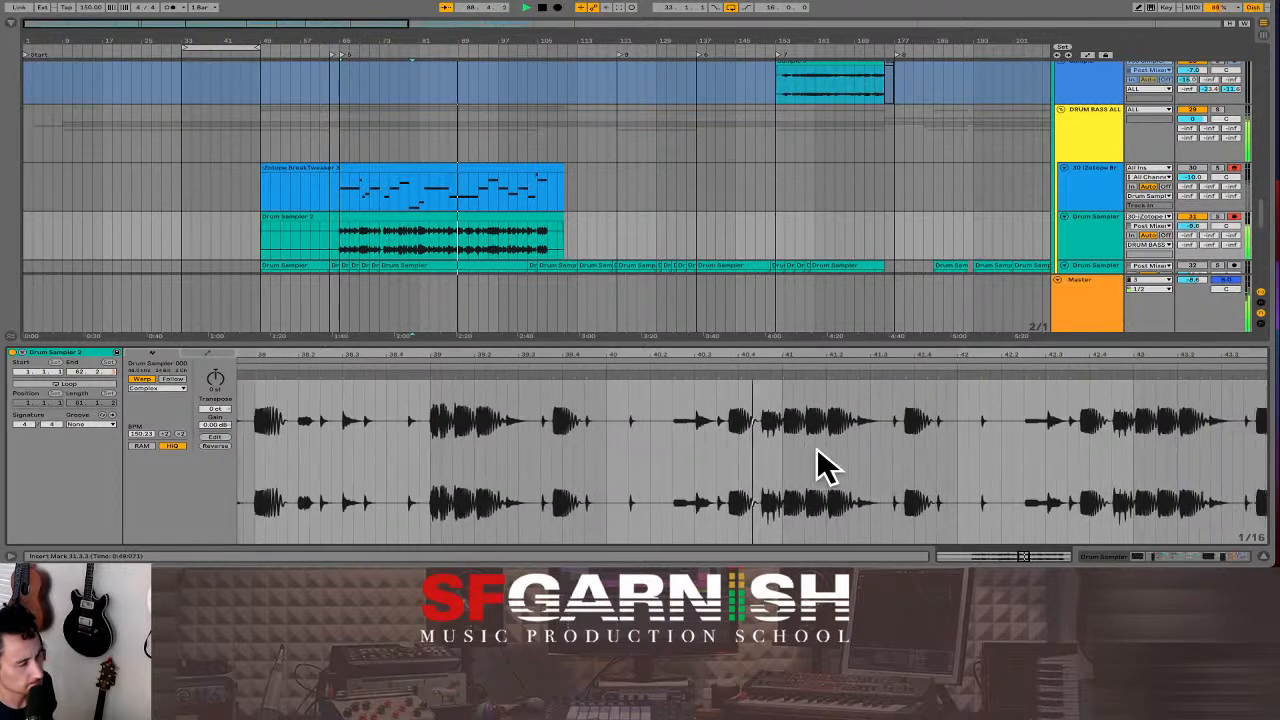
scroll(795, 222, "down", 3)
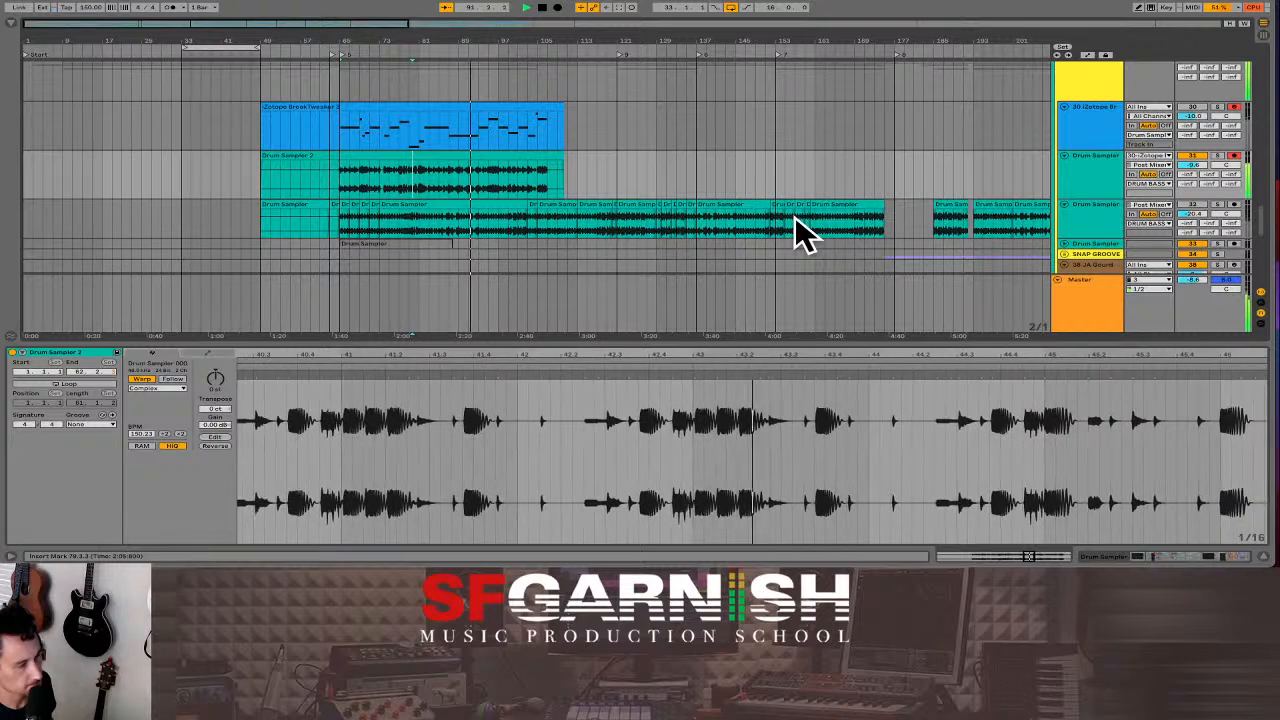
left_click(680, 373)
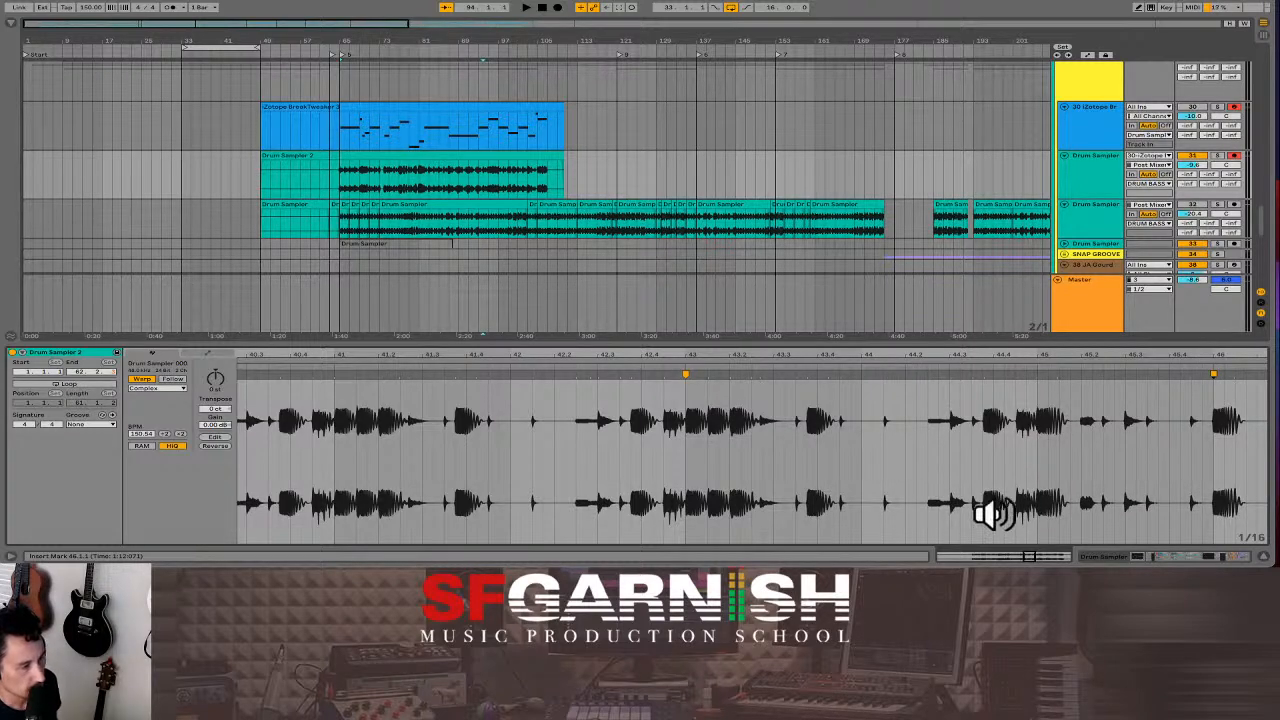
- Align the drum hits at clip bars 52 and 53 to the grid with warp markers
left_click_drag(1029, 556, 1049, 556)
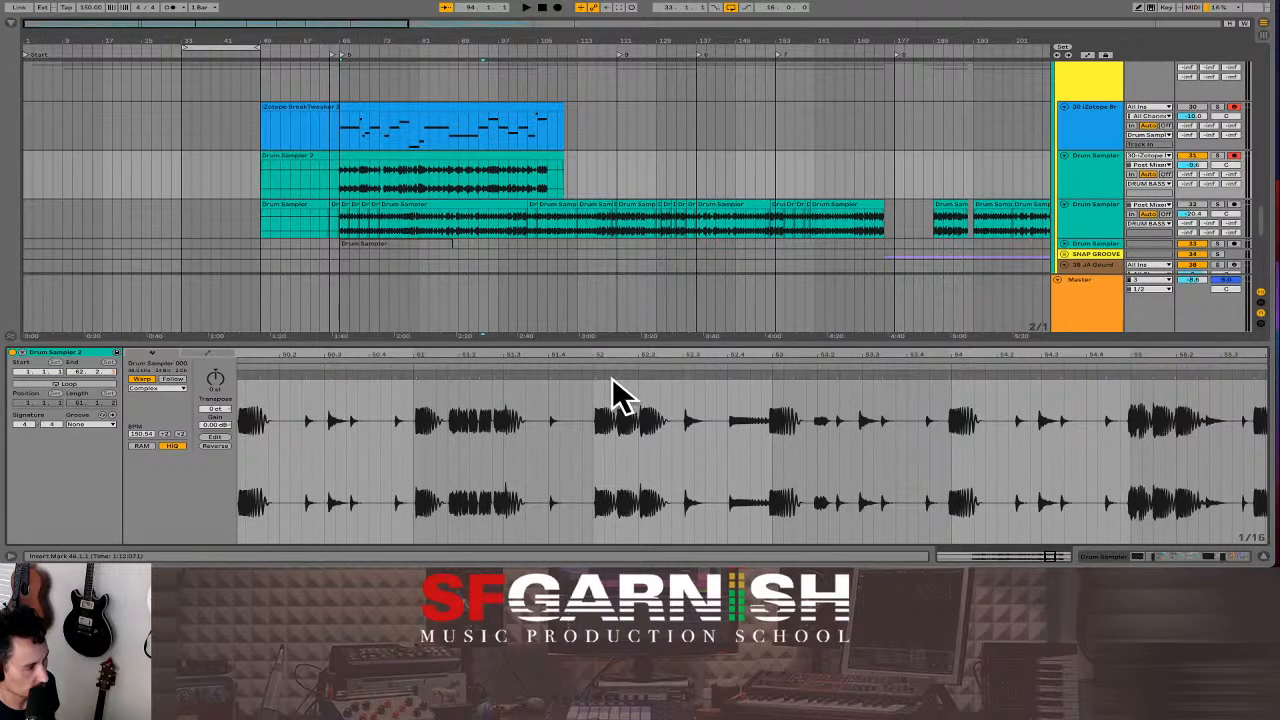
left_click_drag(596, 375, 593, 375)
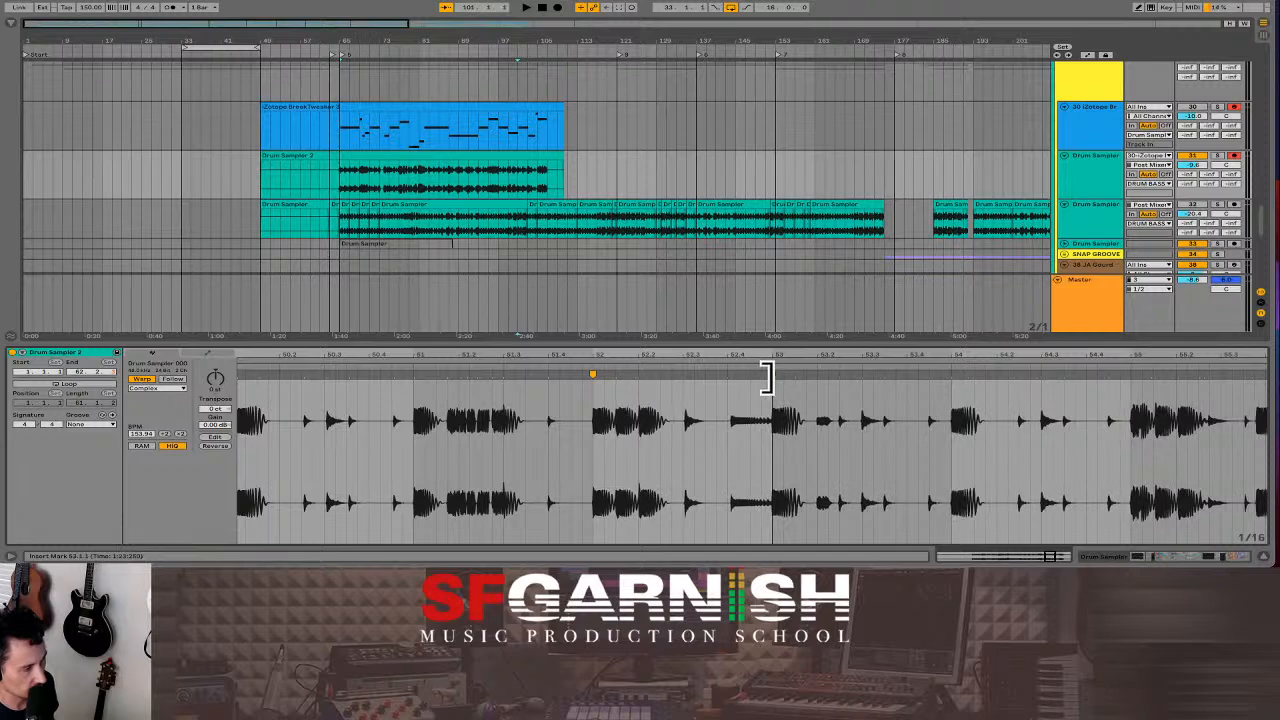
left_click_drag(766, 375, 772, 375)
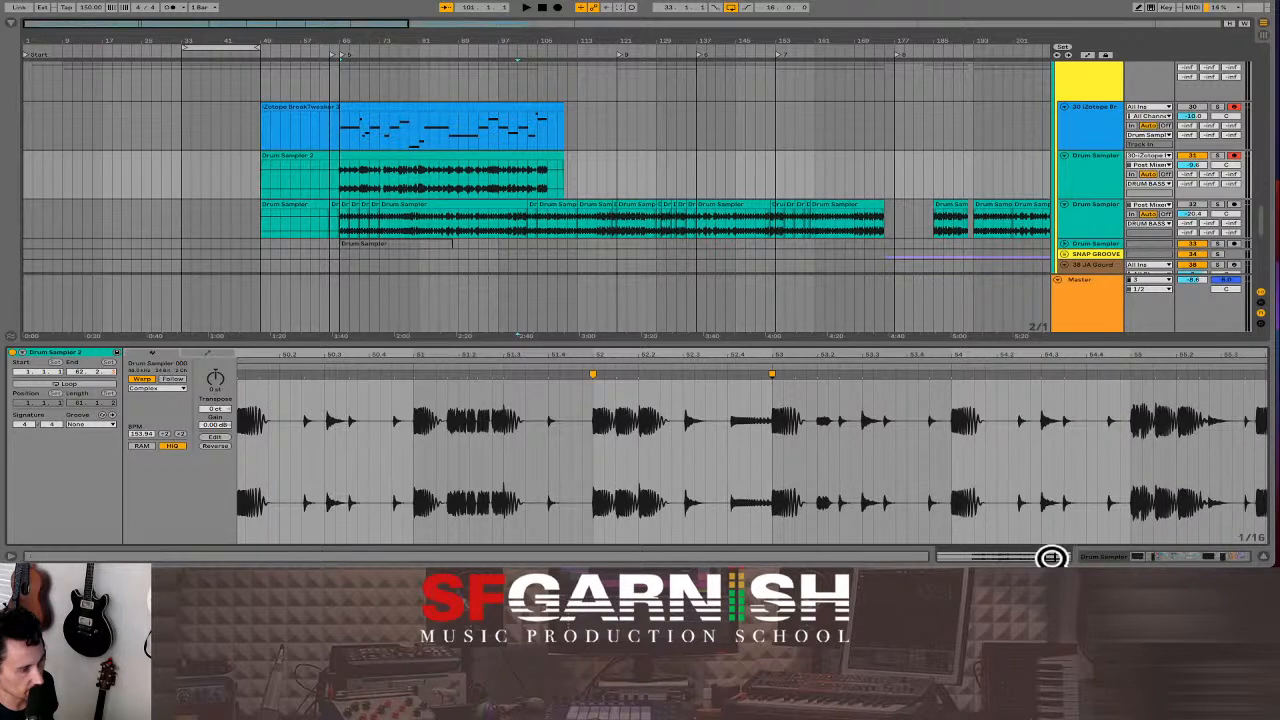
- Align the hit at clip bar 57 to the grid with a warp marker and play the clip's ending
left_click_drag(1050, 556, 1060, 556)
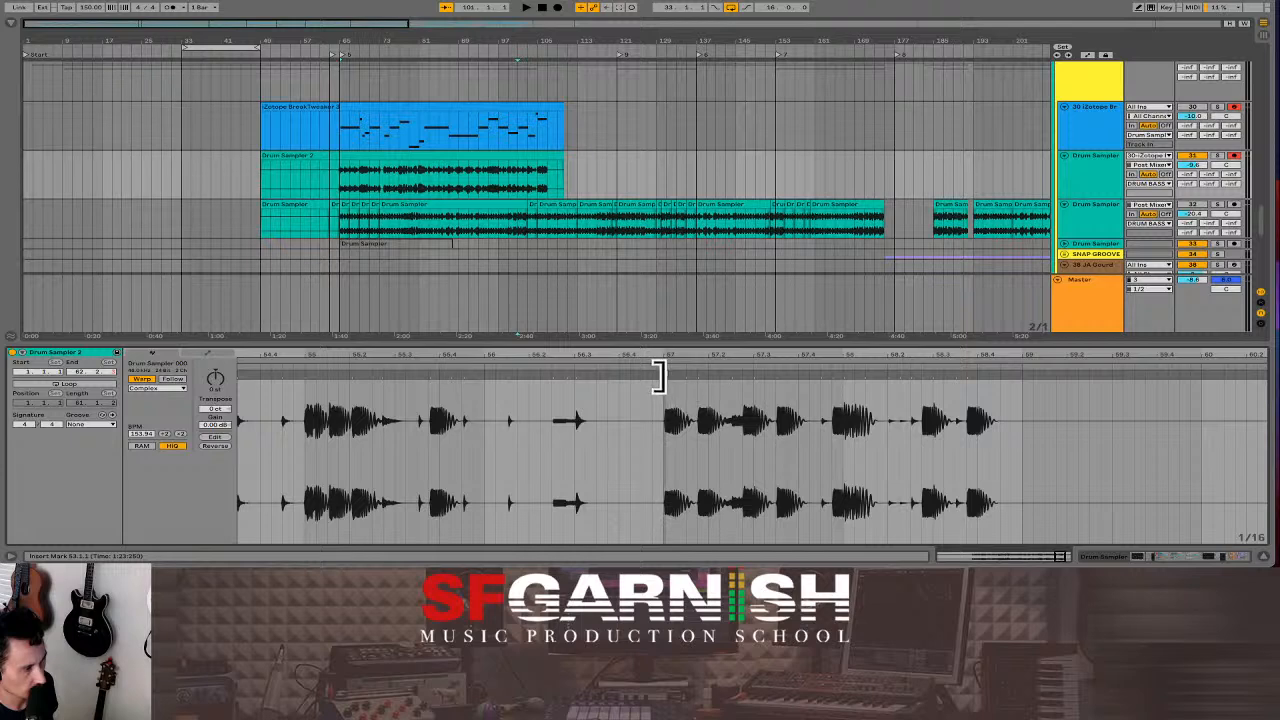
left_click_drag(660, 377, 658, 378)
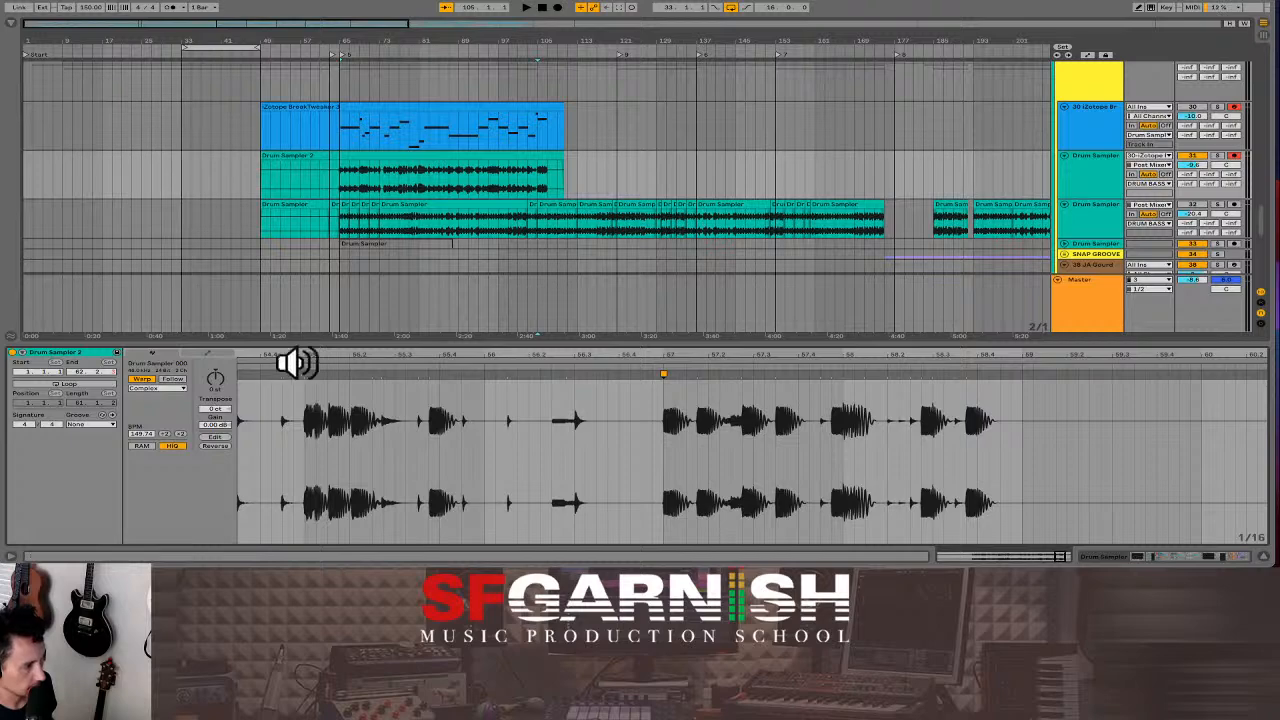
left_click(309, 366)
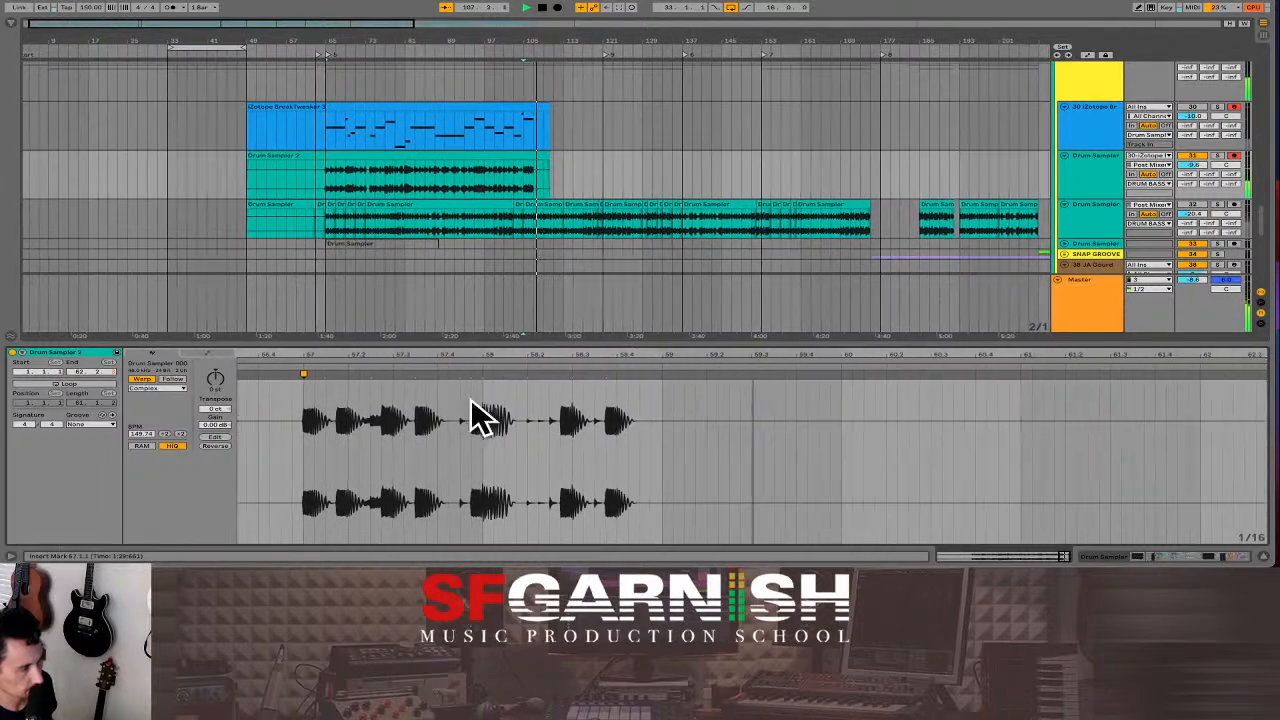
key("space")
left_click(524, 197)
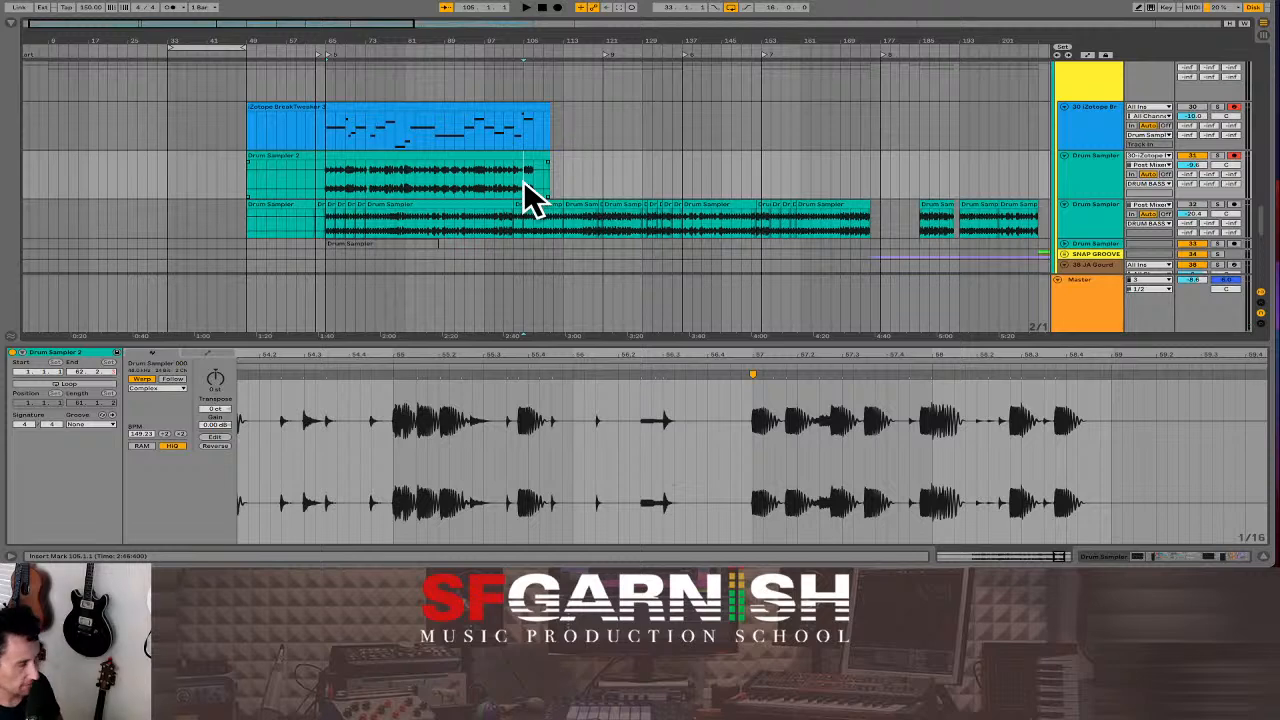
- Play the song from bar 65 to check the timing of the warped drum recording
key("plus")
key("plus")
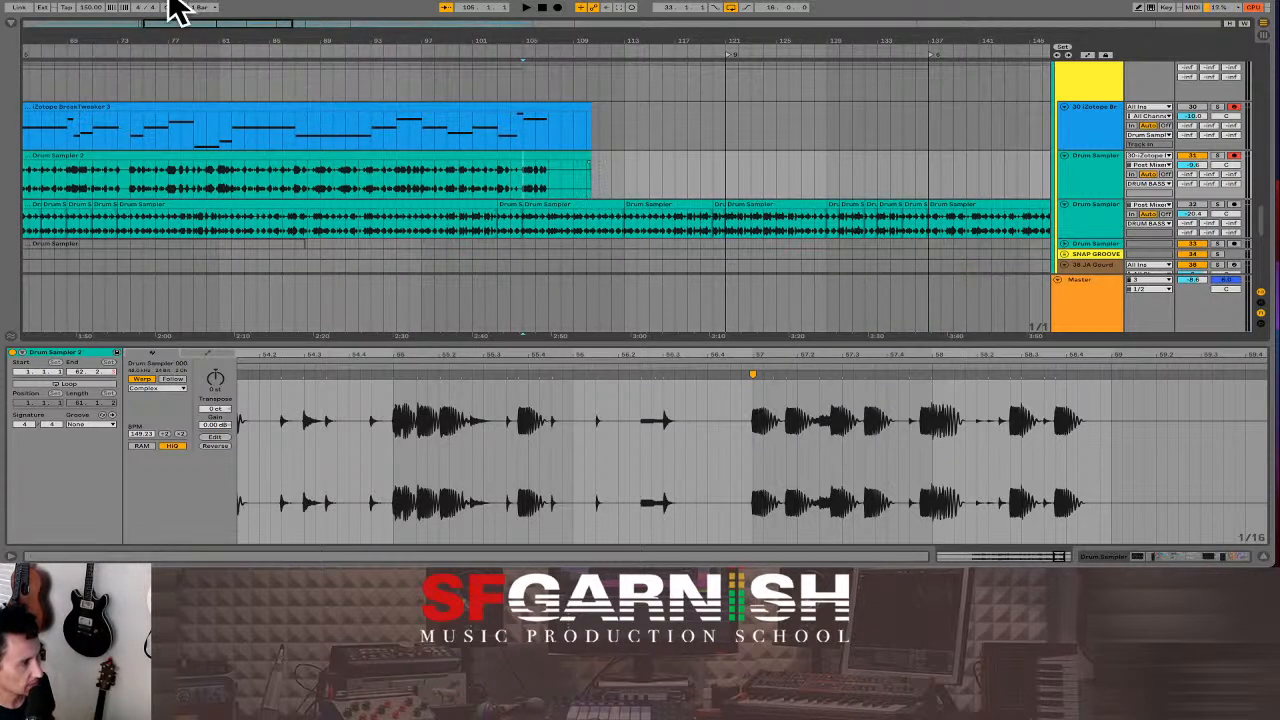
left_click_drag(214, 24, 196, 24)
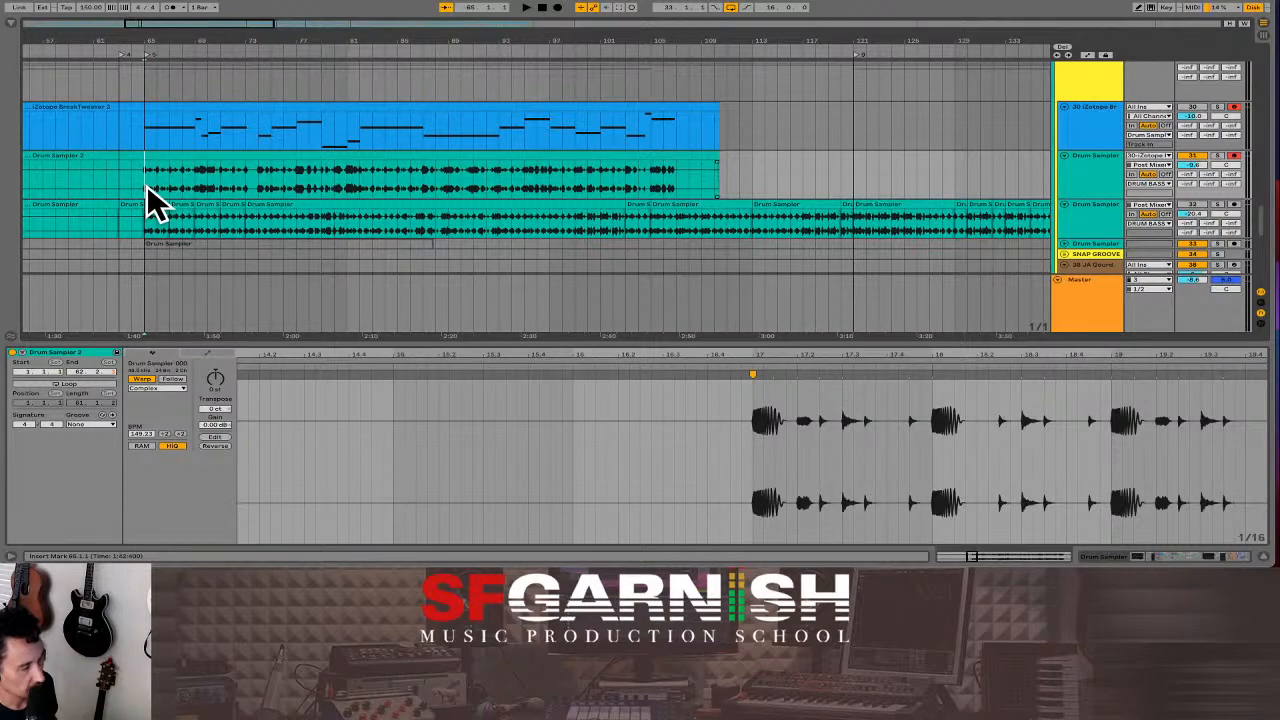
key("space")
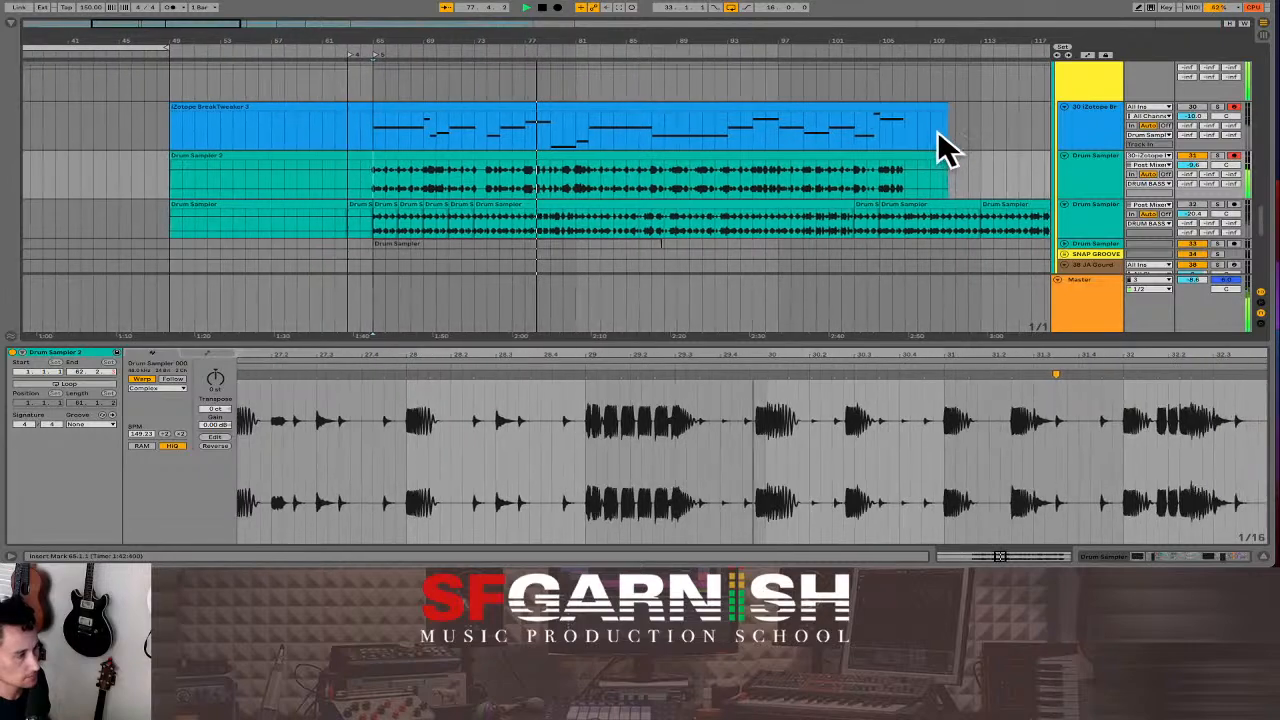
key("space")
left_click(803, 106)
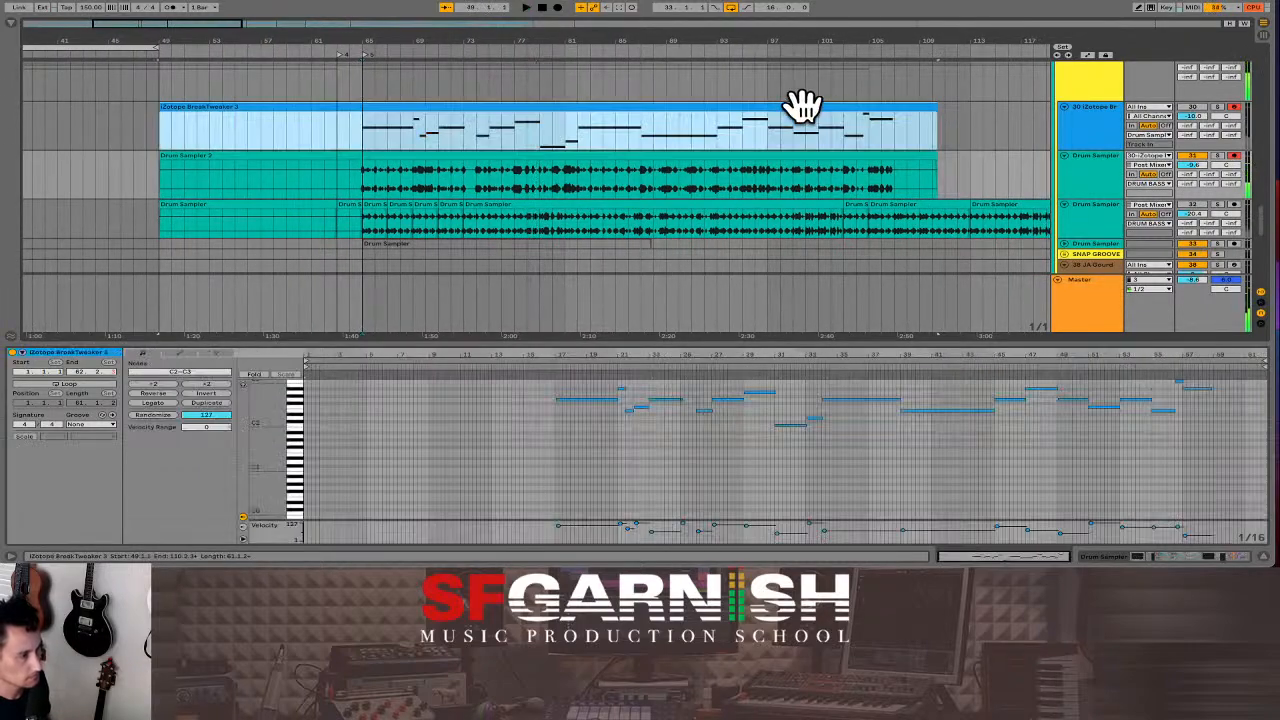
key("Delete")
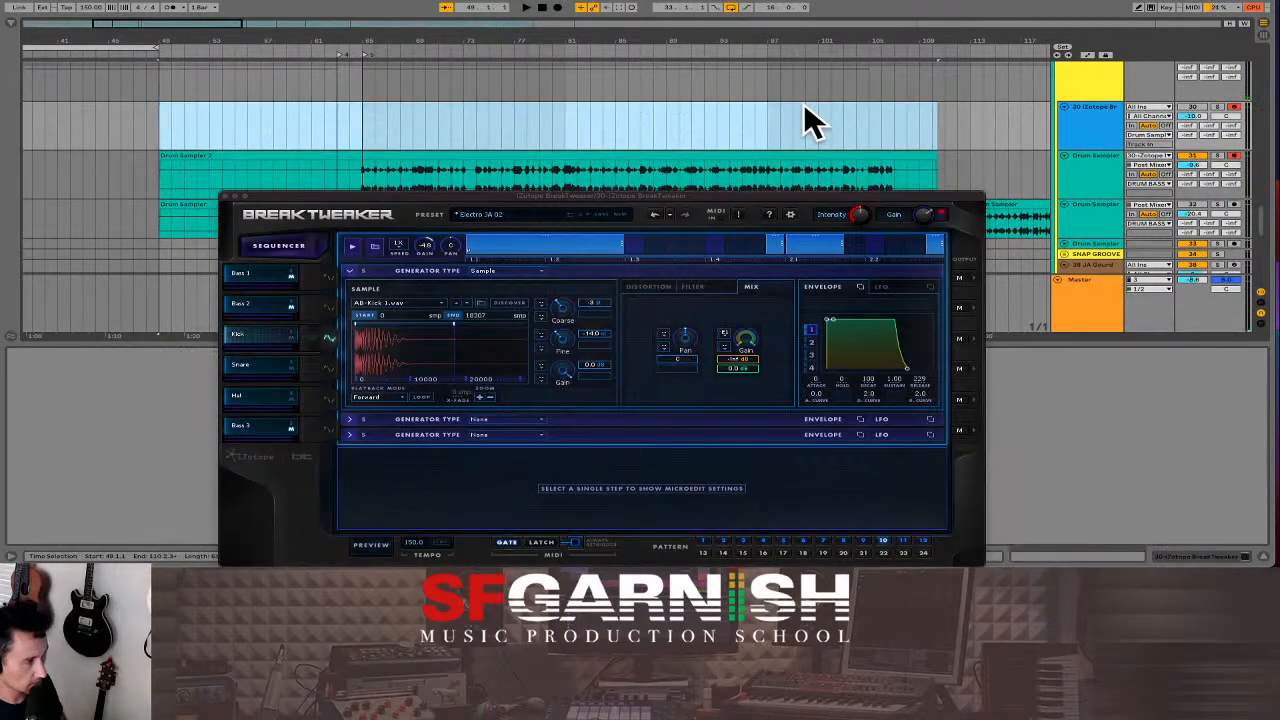
left_click(566, 170)
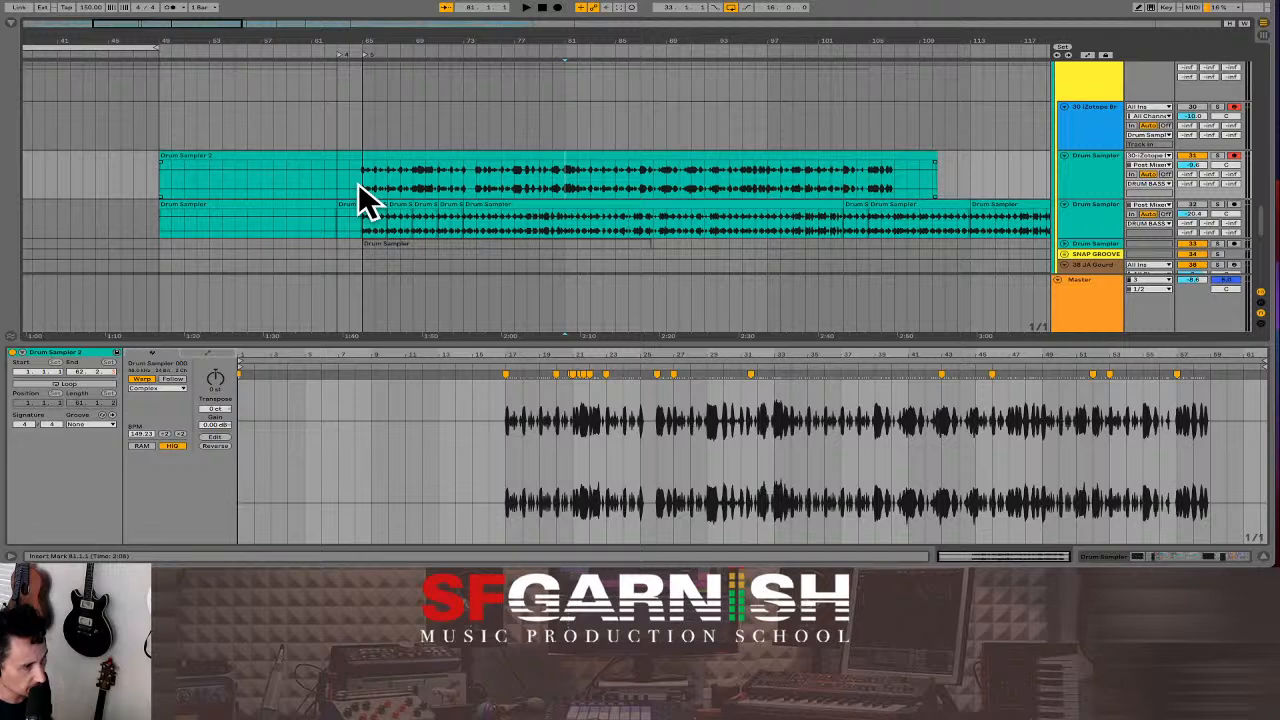
key("super+z")
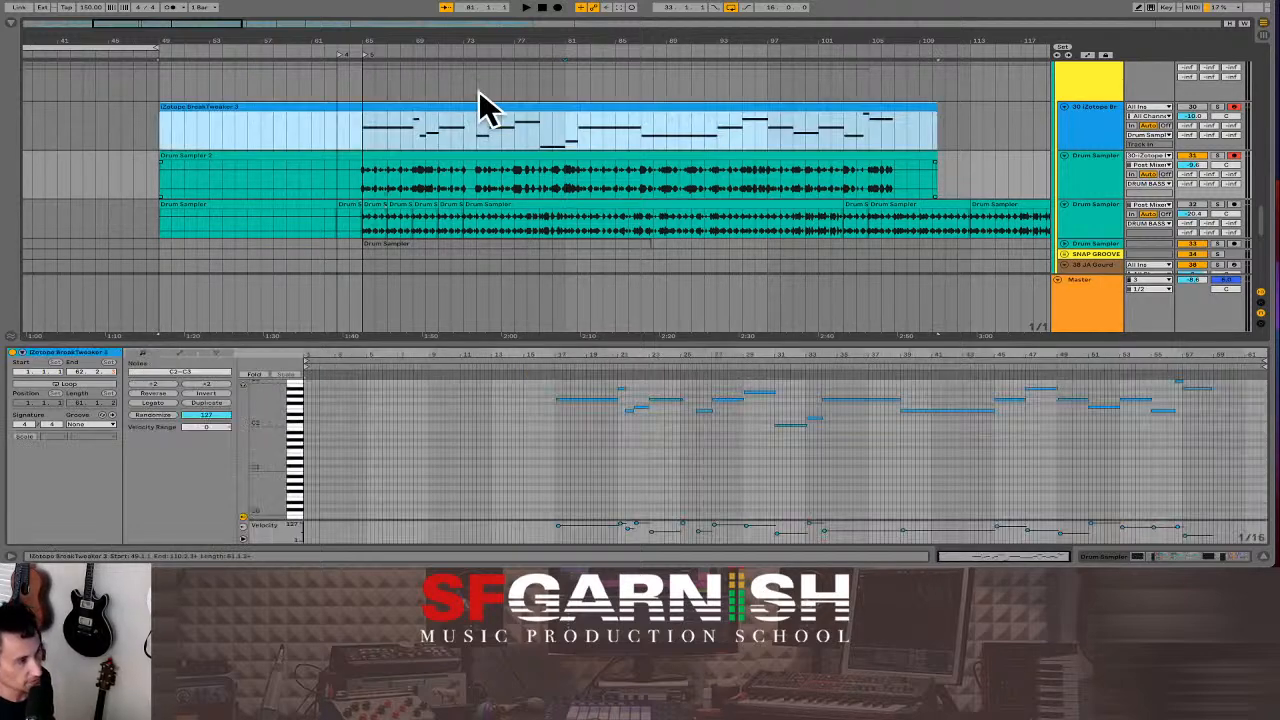
- Review the BreakTweaker clip against its recorded audio, highlighting bars 65 to 81 and 65 to 69 of the recording
left_click(367, 145)
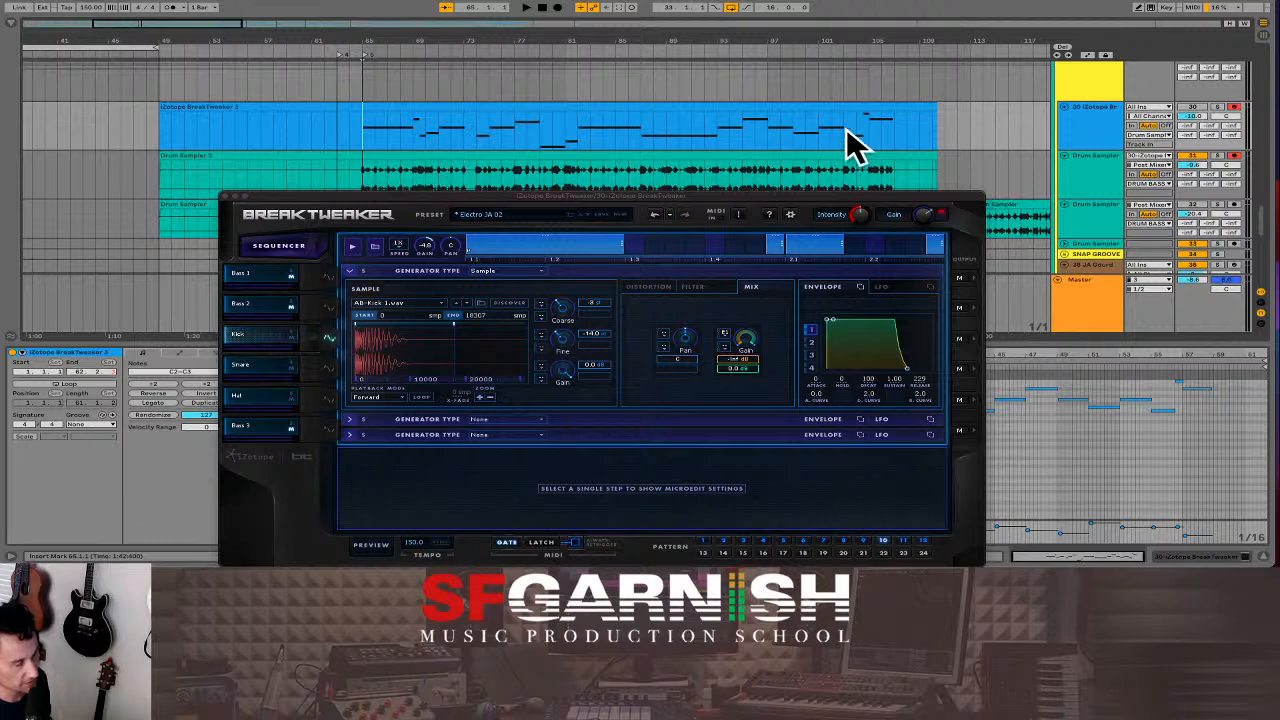
left_click(1003, 179)
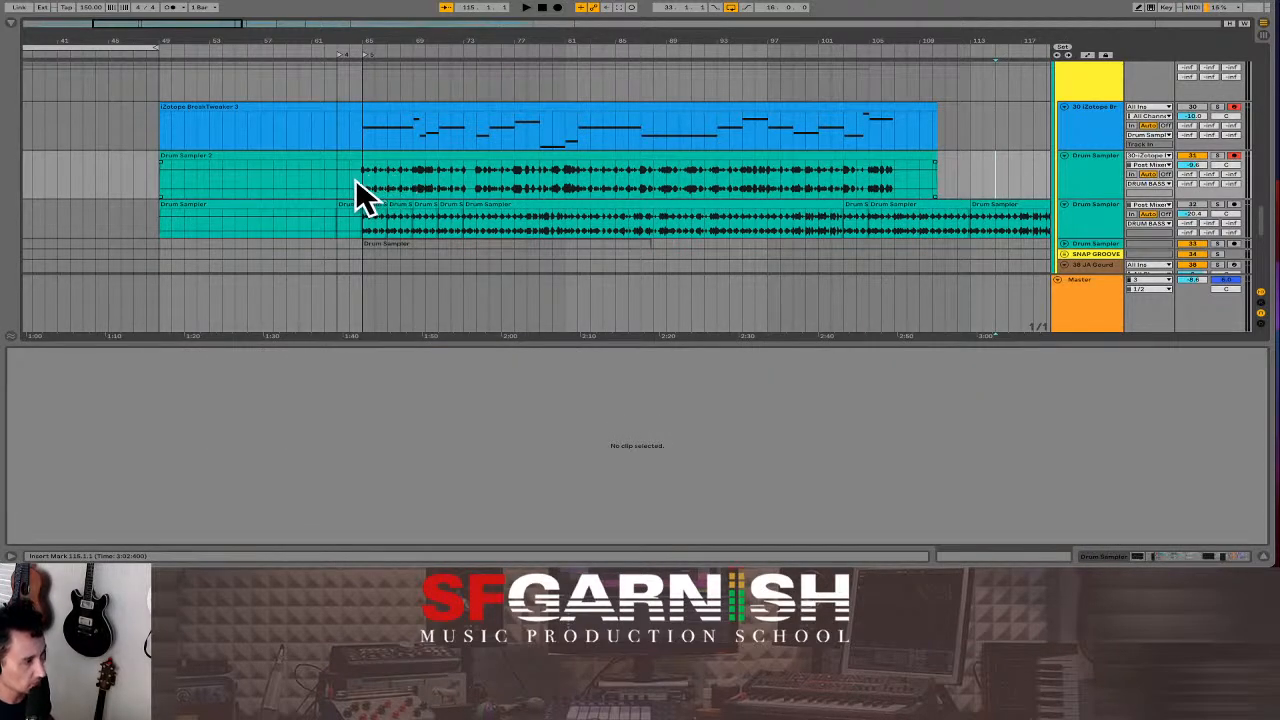
left_click(360, 177)
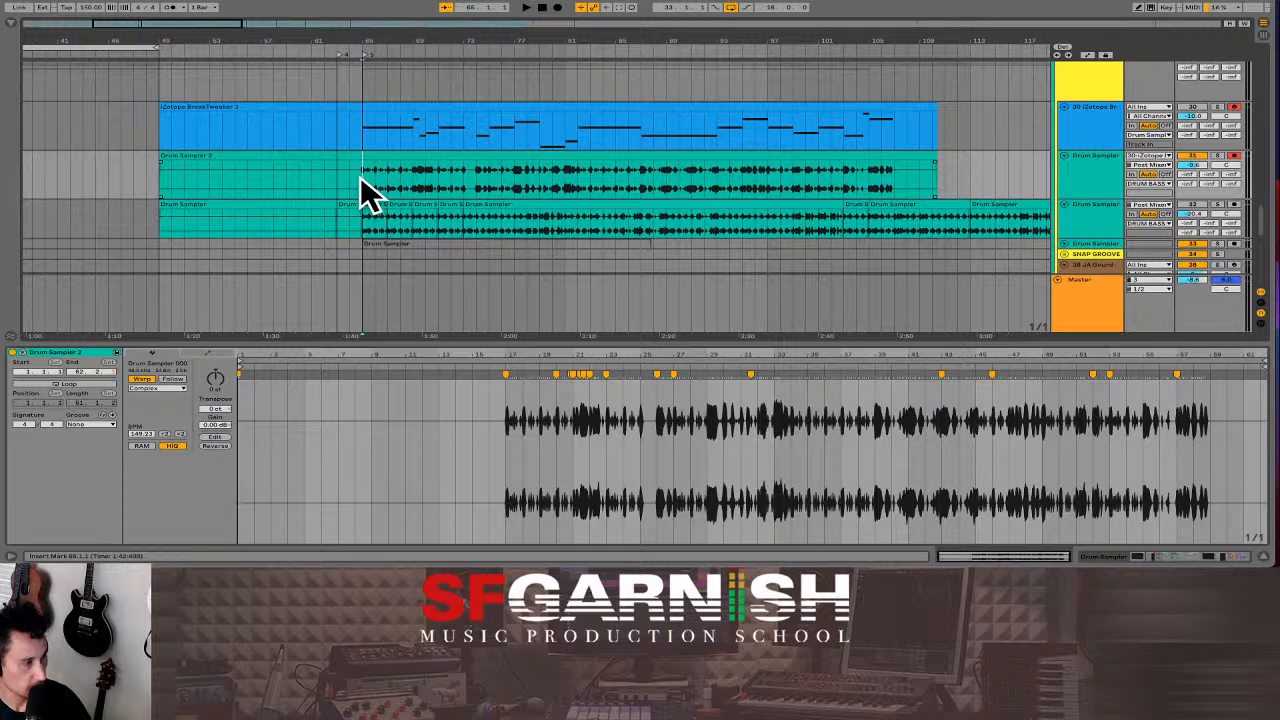
left_click_drag(366, 180, 568, 173)
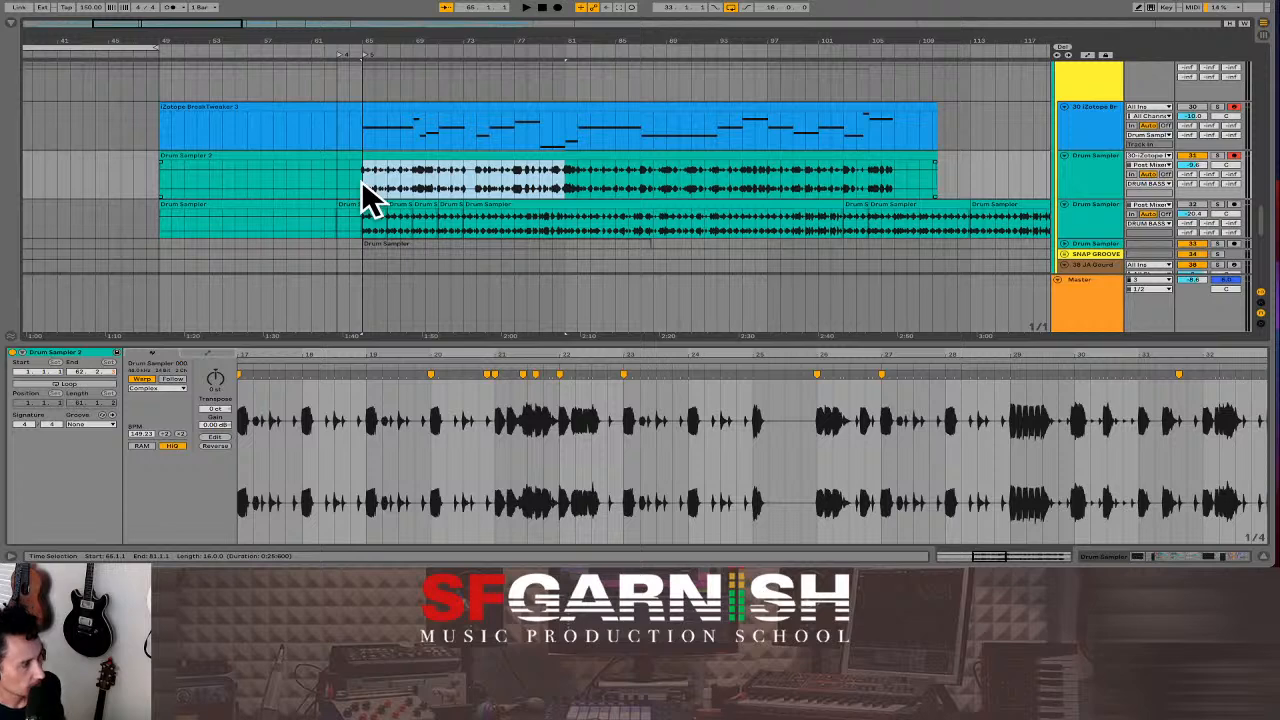
left_click_drag(364, 180, 412, 182)
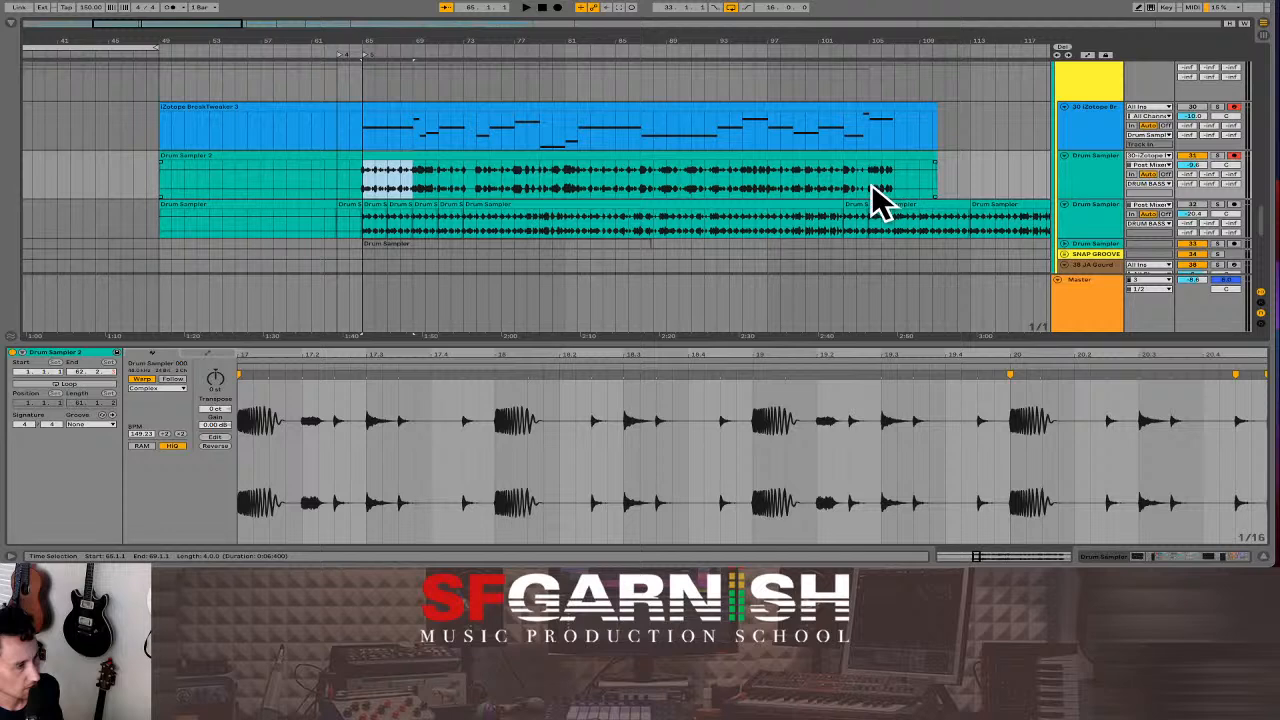
- Cut bars 105 to 107 from the recorded Drum Sampler 2 clip, paste them at bar 173 and play the transition
left_click_drag(872, 185, 898, 188)
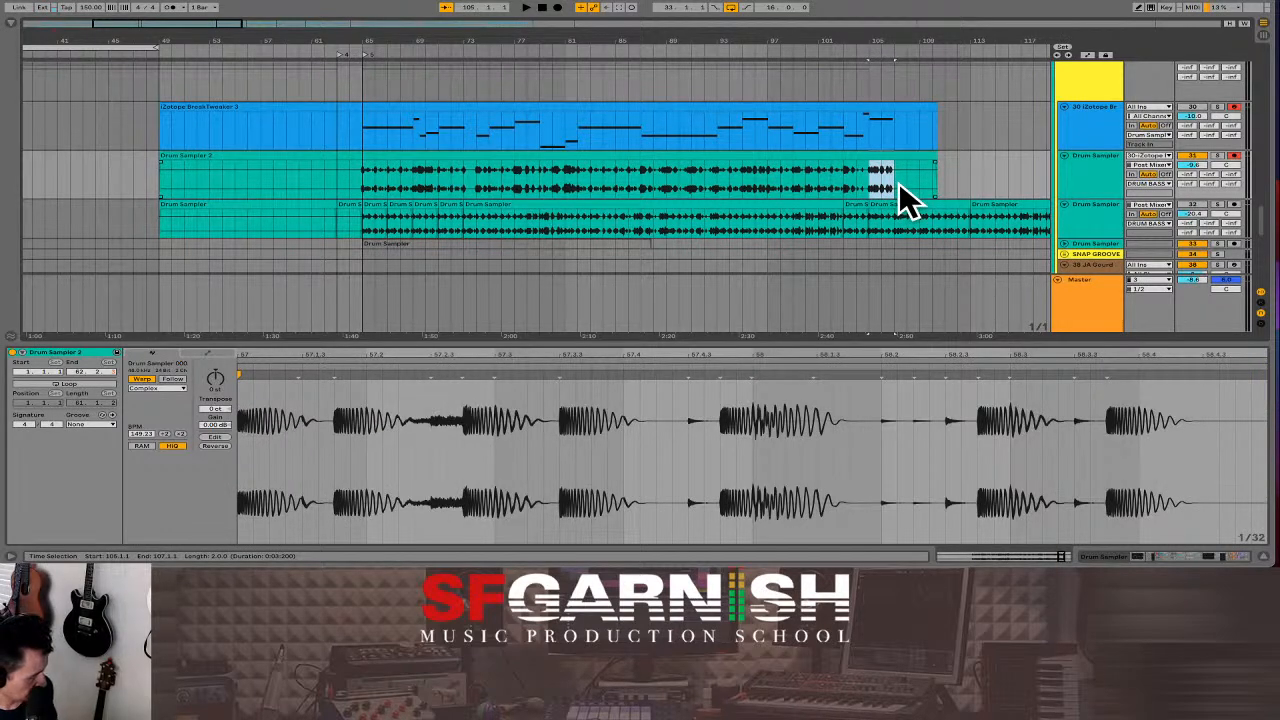
key("Delete")
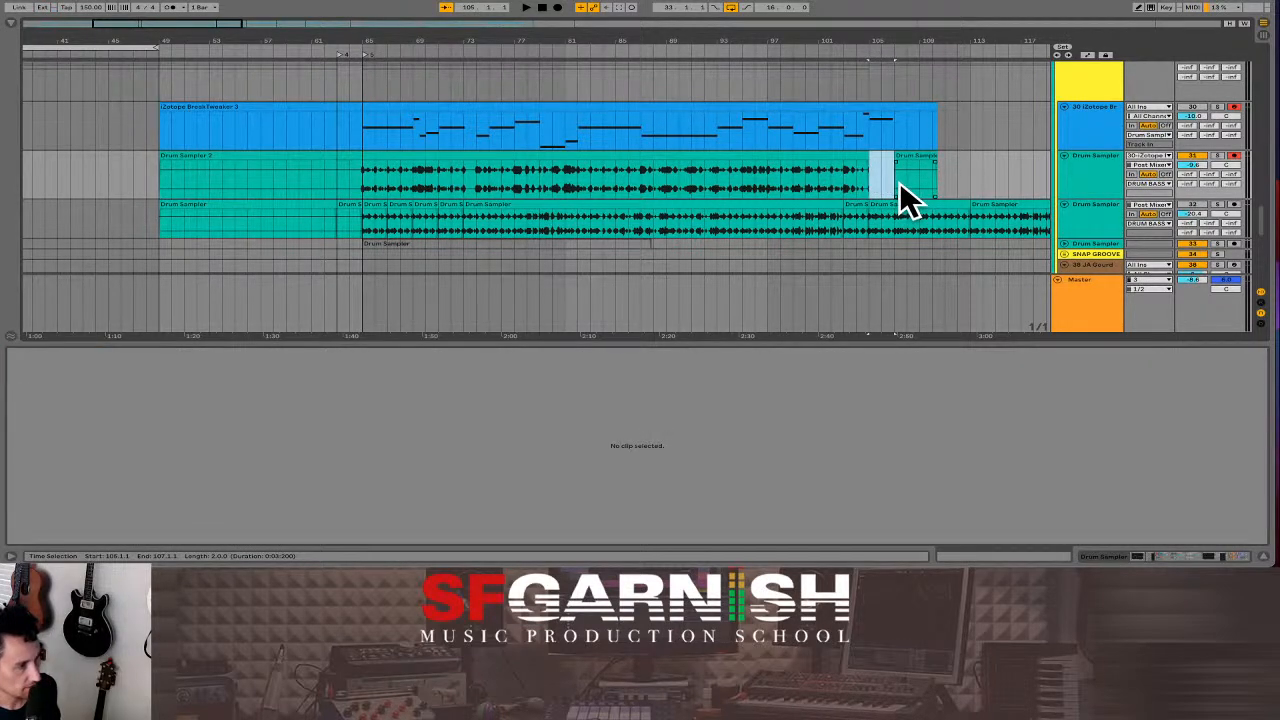
key("minus")
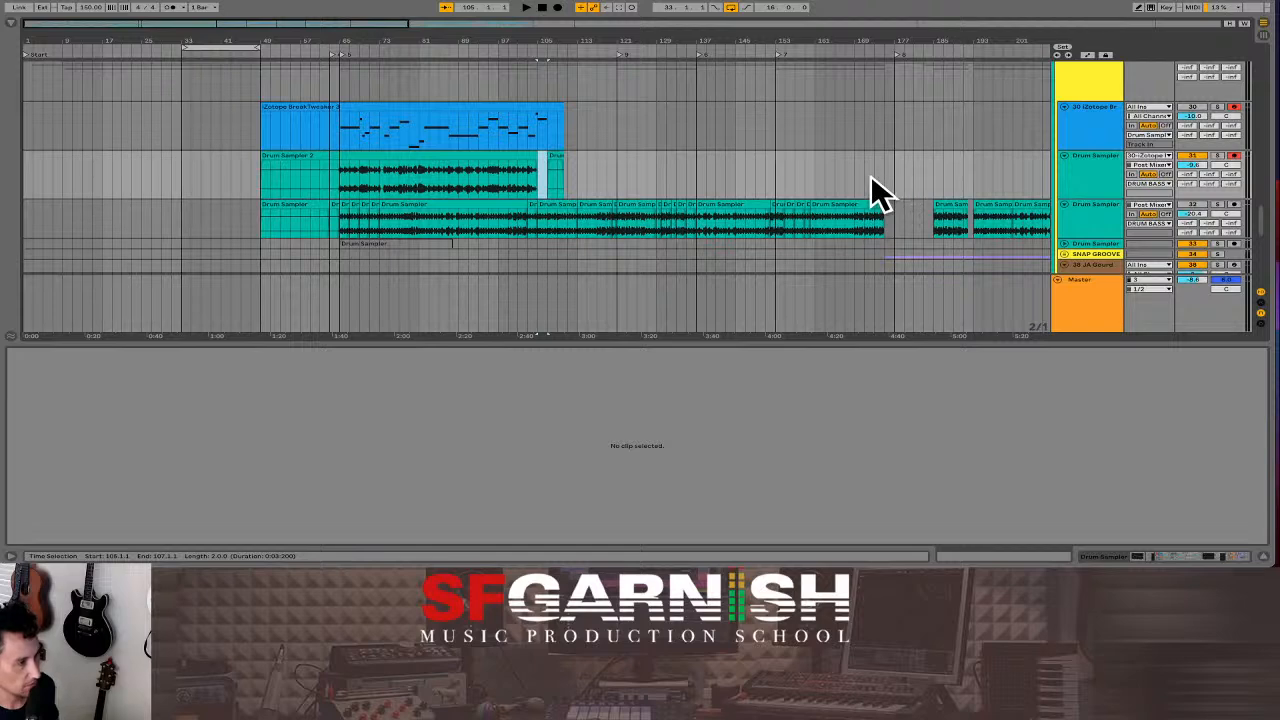
left_click(872, 183)
key("space")
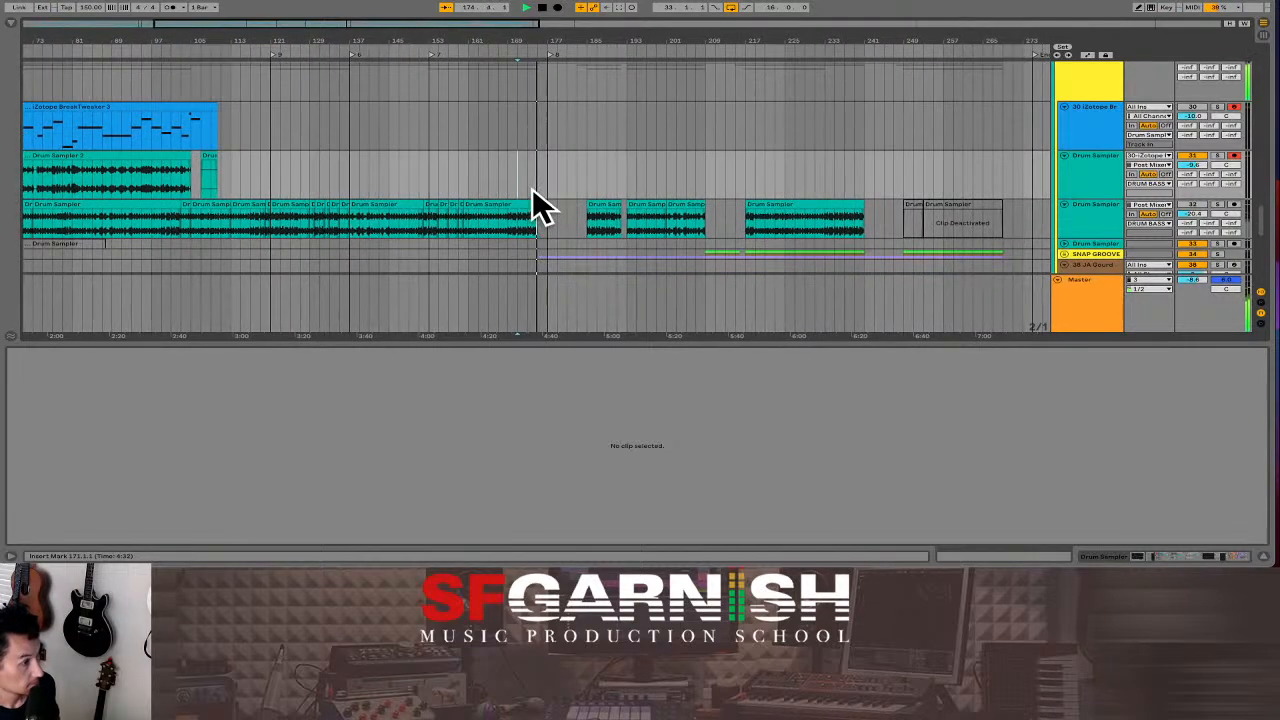
key("space")
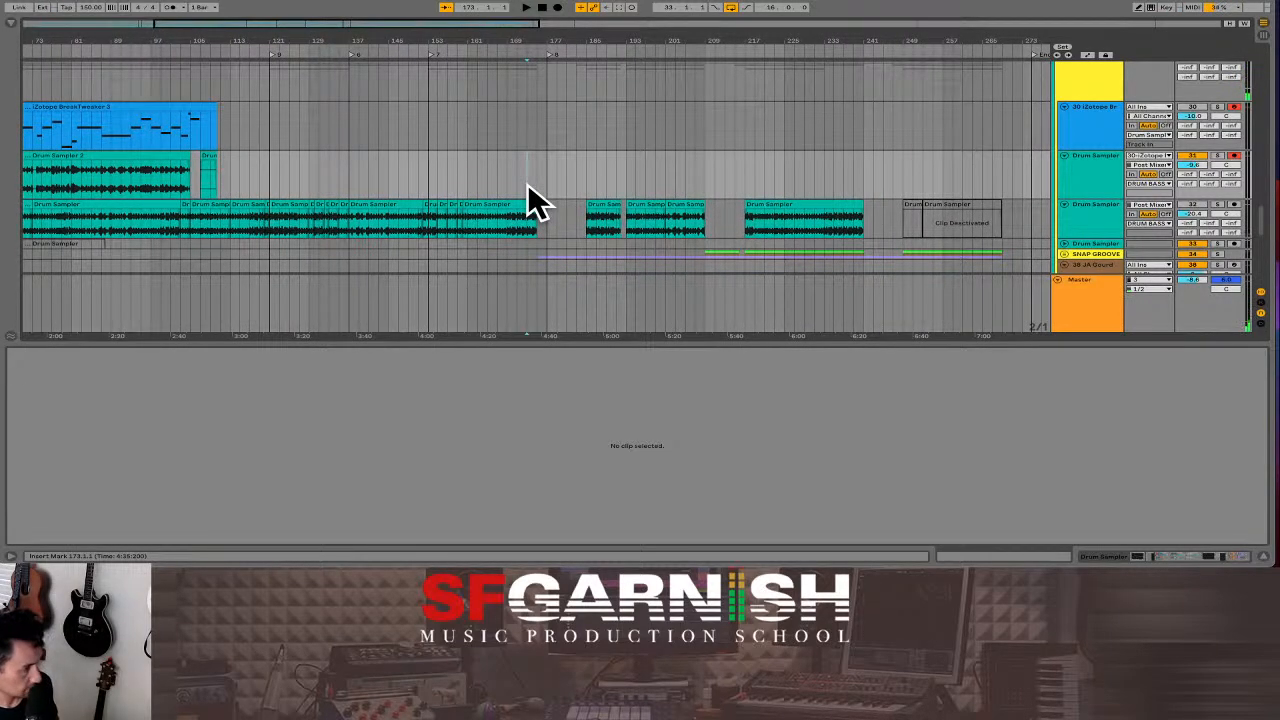
key("space")
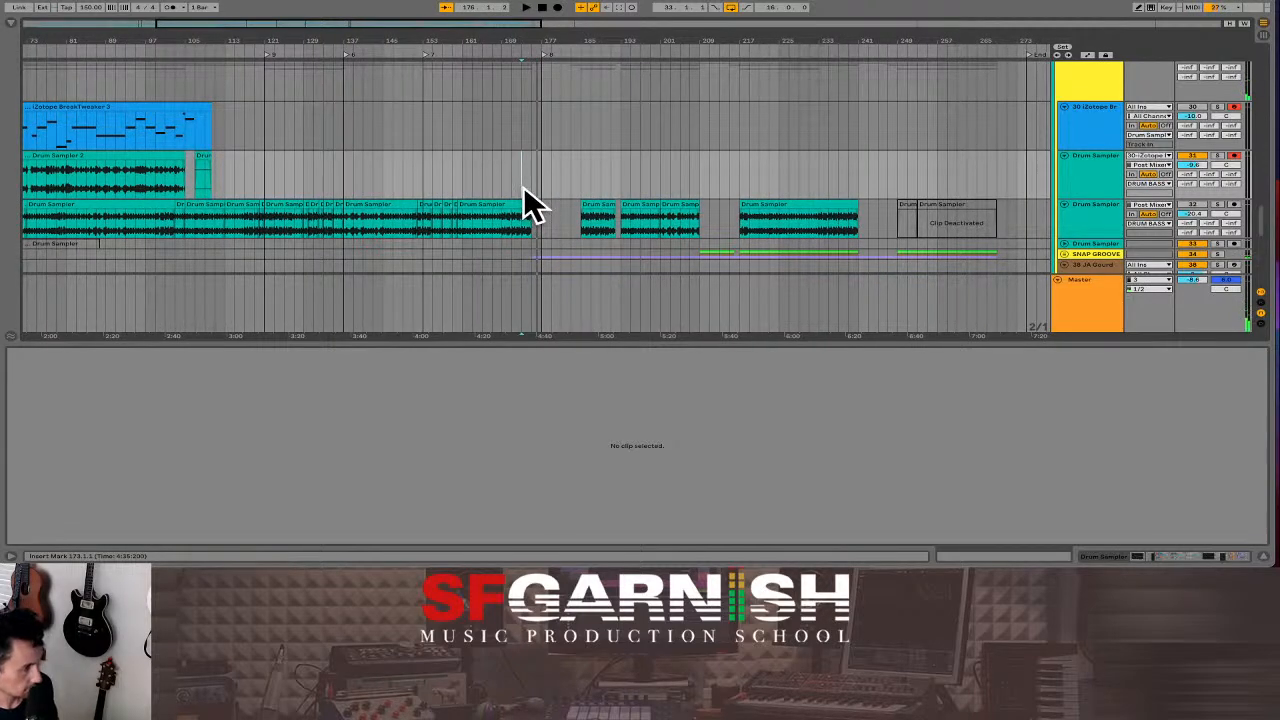
key("super+v")
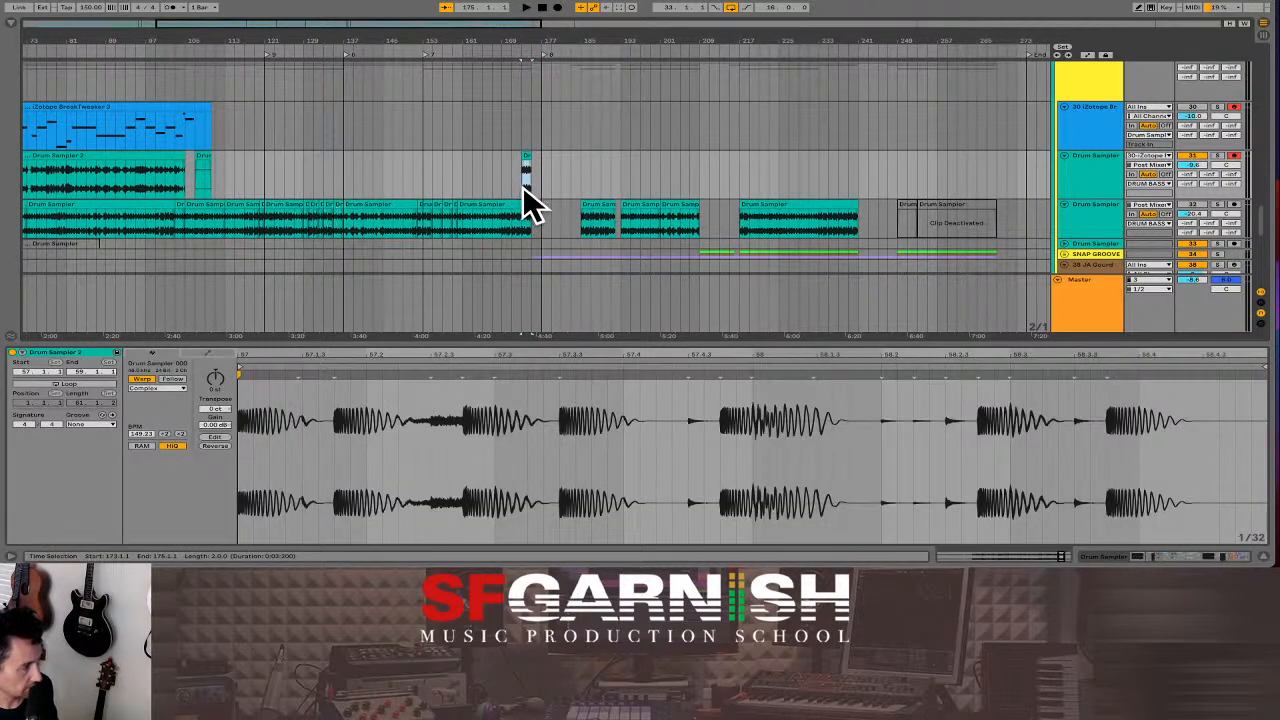
key("space")
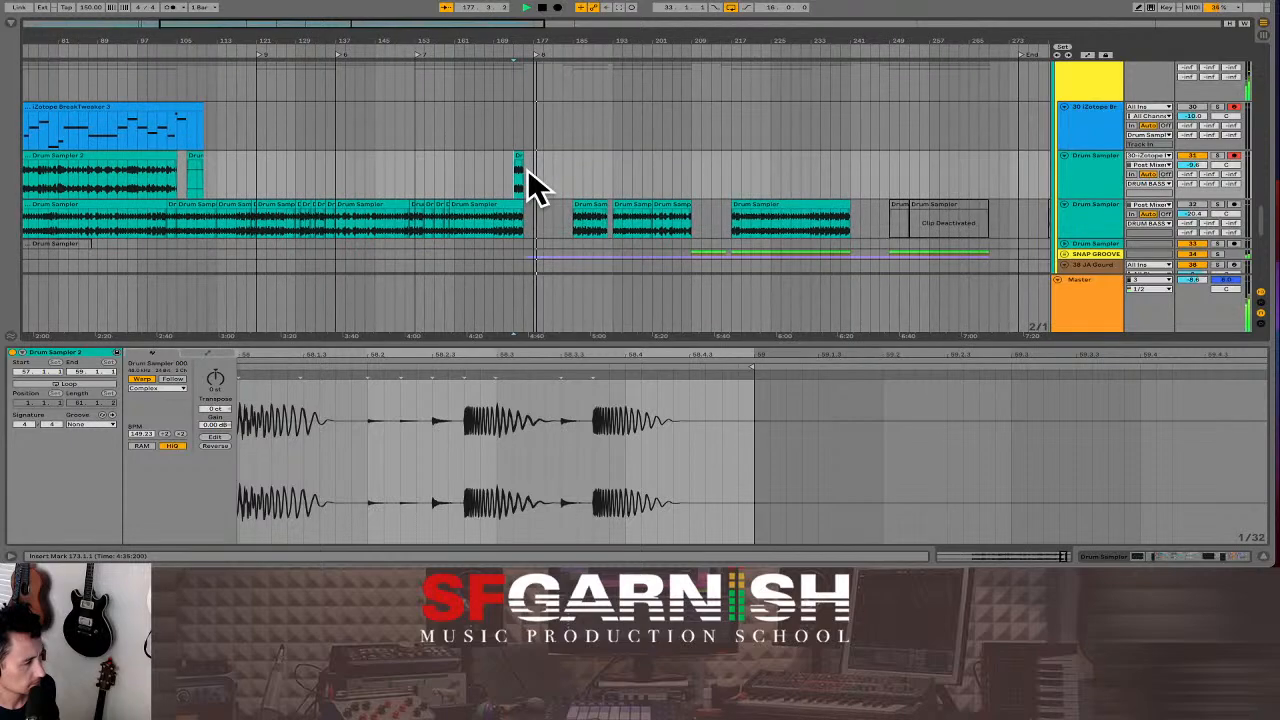
key("space")
- Look through the drum tracks around bar 177 and unfold the 37 Snappy V track
scroll(530, 185, "down", 5)
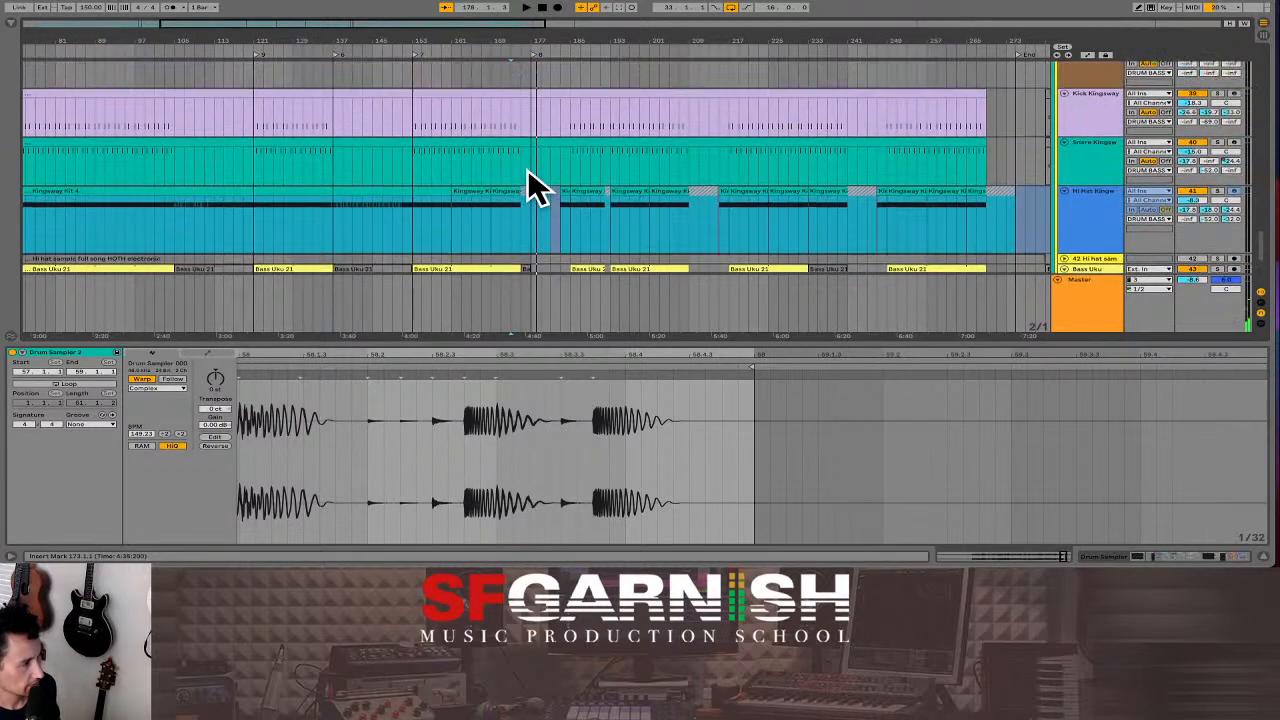
scroll(530, 185, "down", 4)
scroll(530, 185, "up", 2)
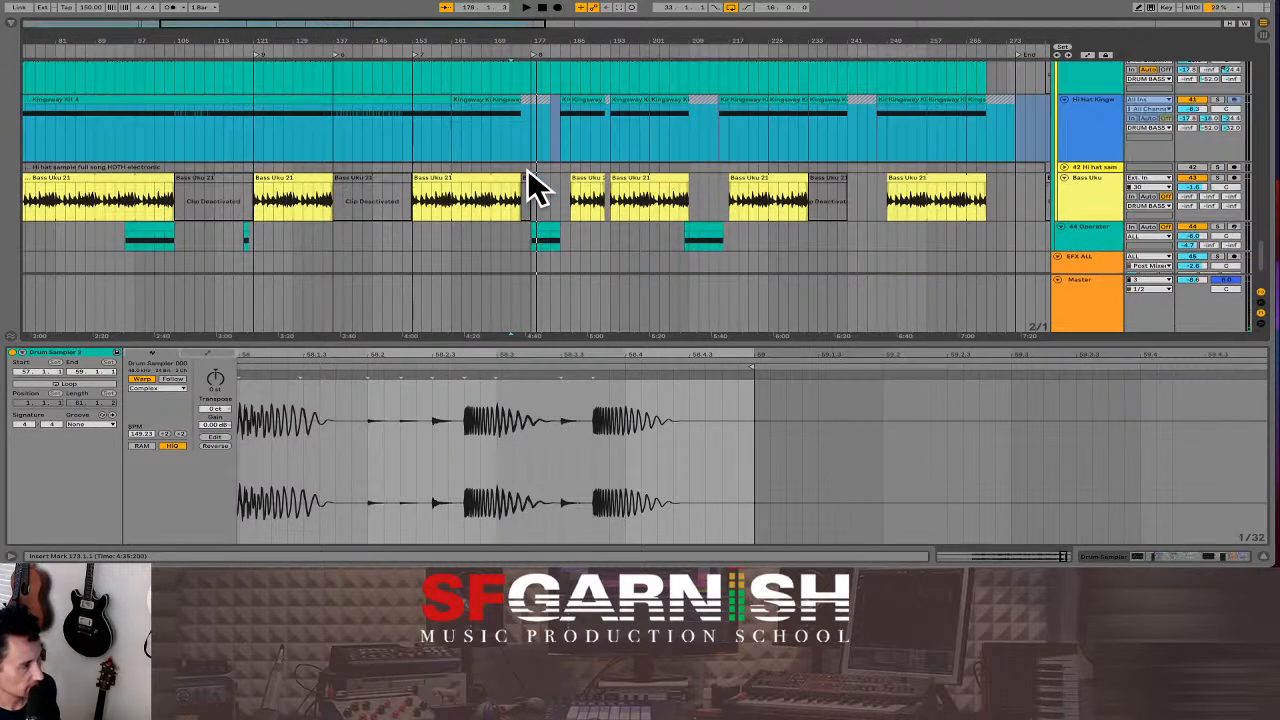
scroll(535, 185, "up", 6)
scroll(535, 185, "down", 1)
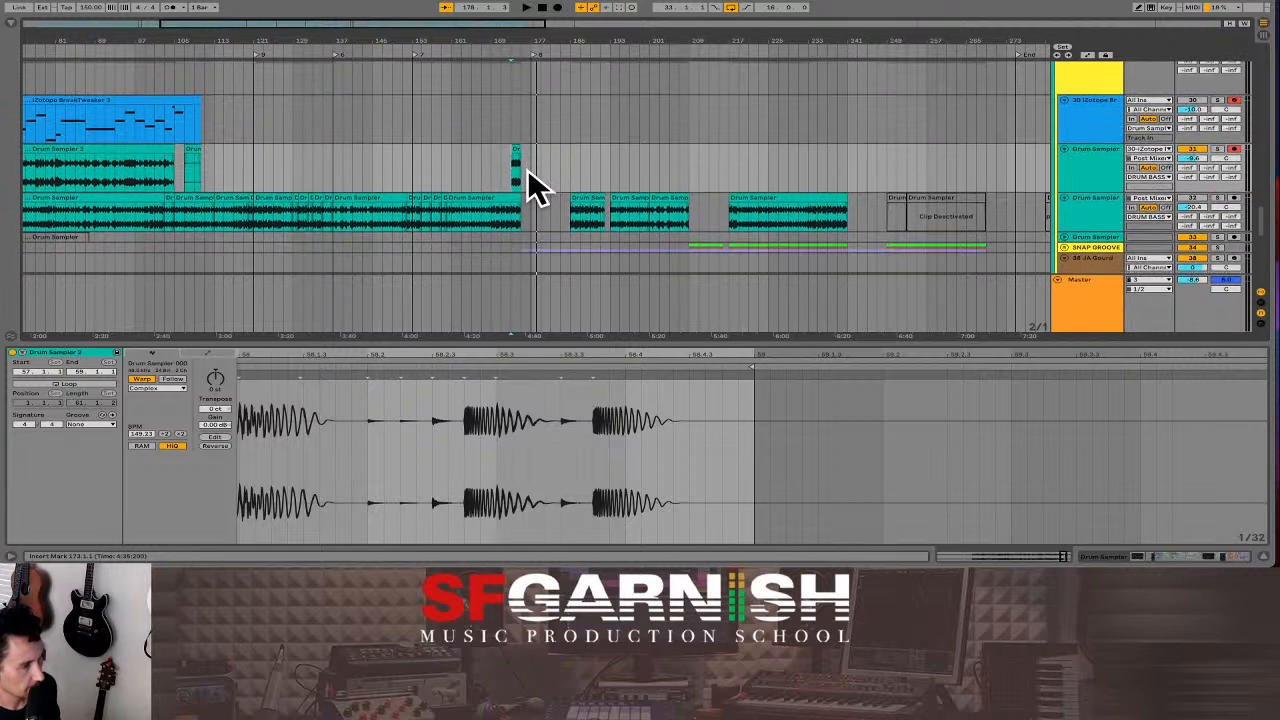
scroll(537, 187, "down", 3)
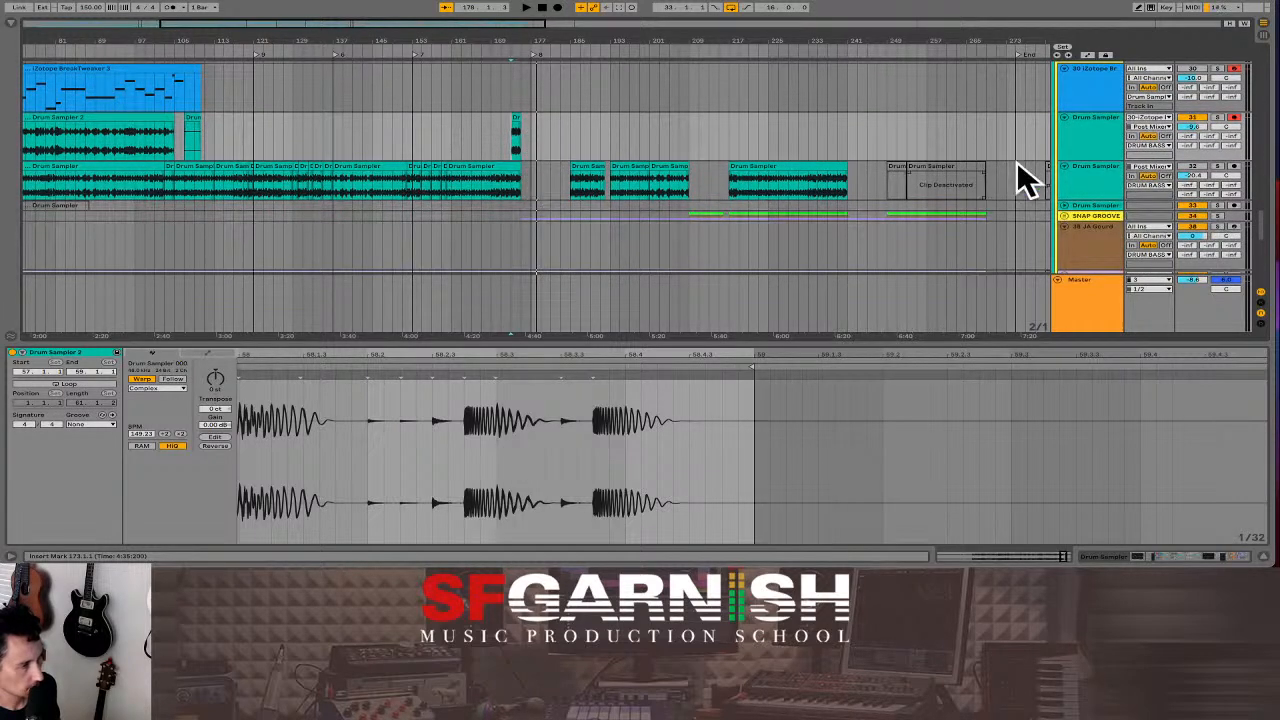
scroll(620, 218, "down", 8)
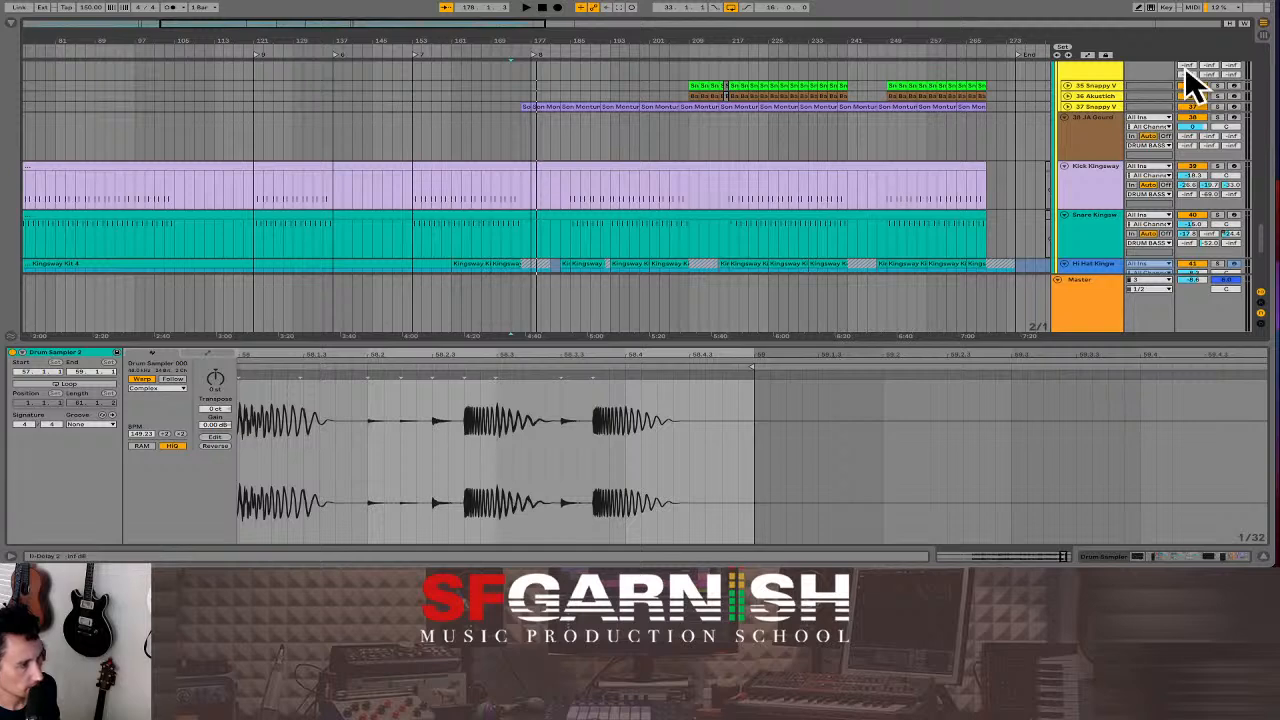
left_click(1067, 107)
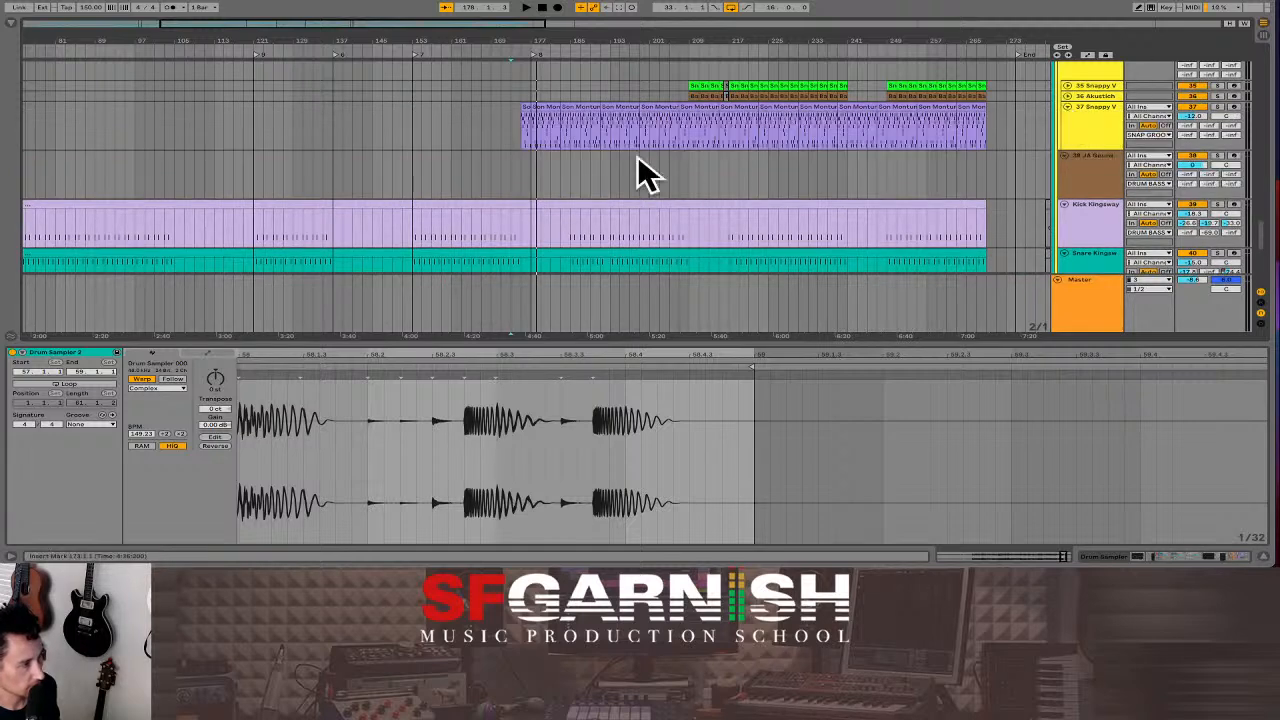
- Play from bar 175 and briefly solo the 37 Snappy V track to hear its bongo part
left_click(530, 155)
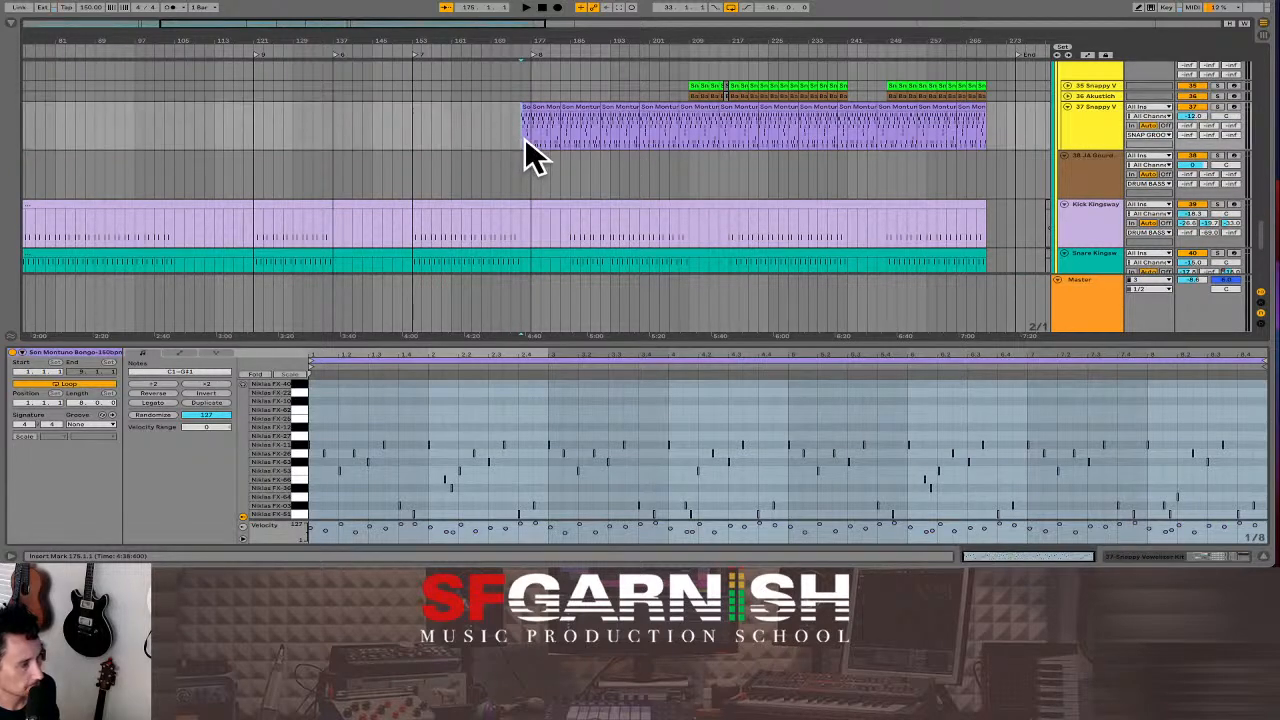
key("space")
left_click(1218, 106)
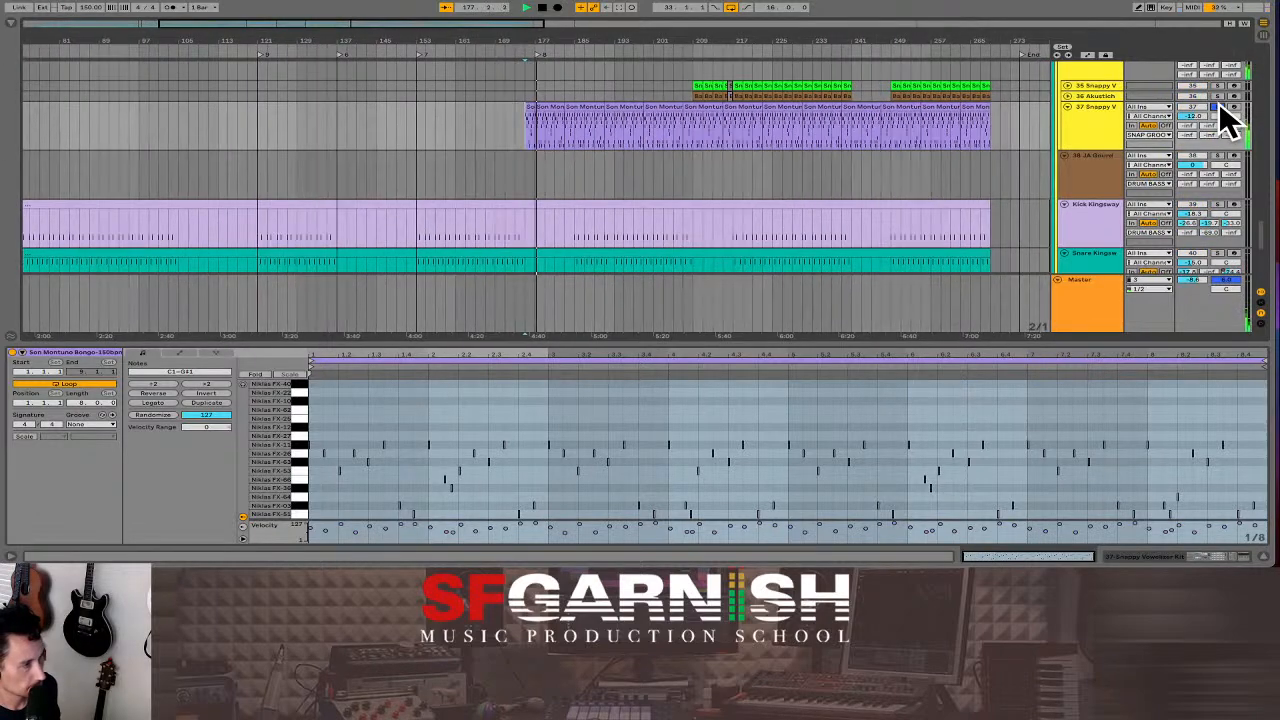
left_click(1219, 106)
key("space")
- Deactivate the bongo part at bars 175 to 177 on the 37 Snappy V track and play from bar 173
left_click_drag(523, 136, 533, 137)
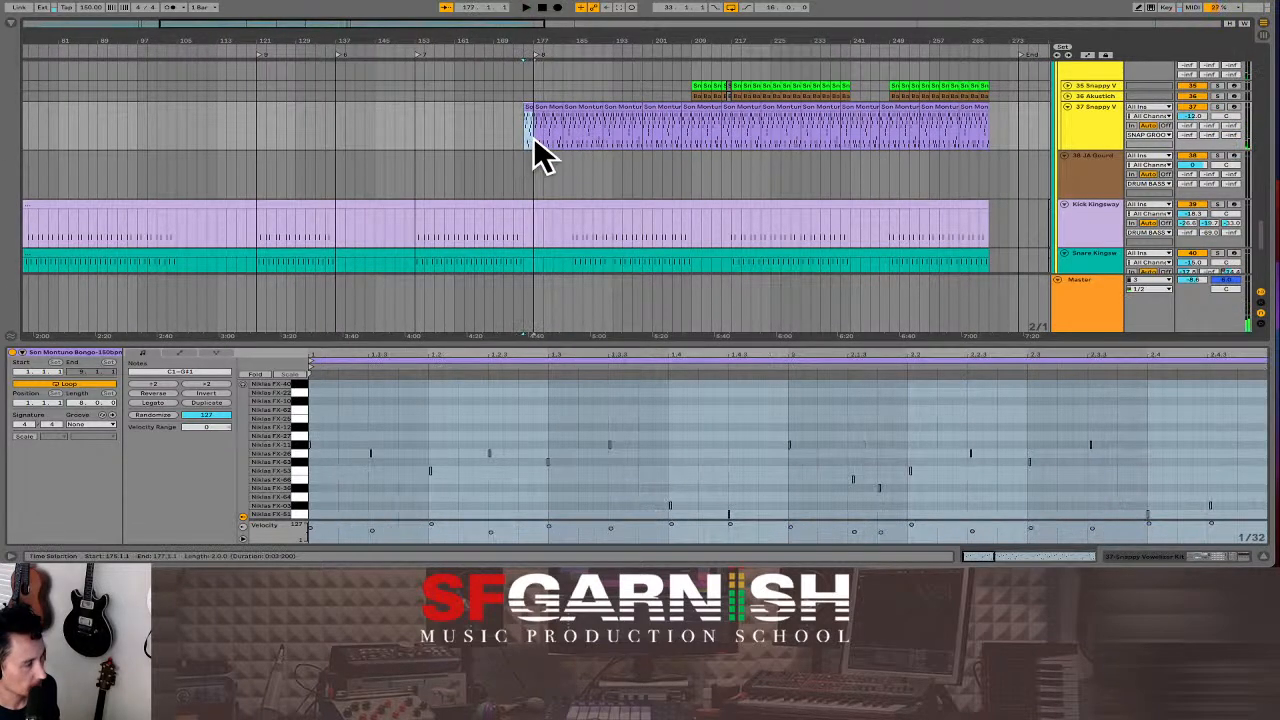
left_click(523, 138)
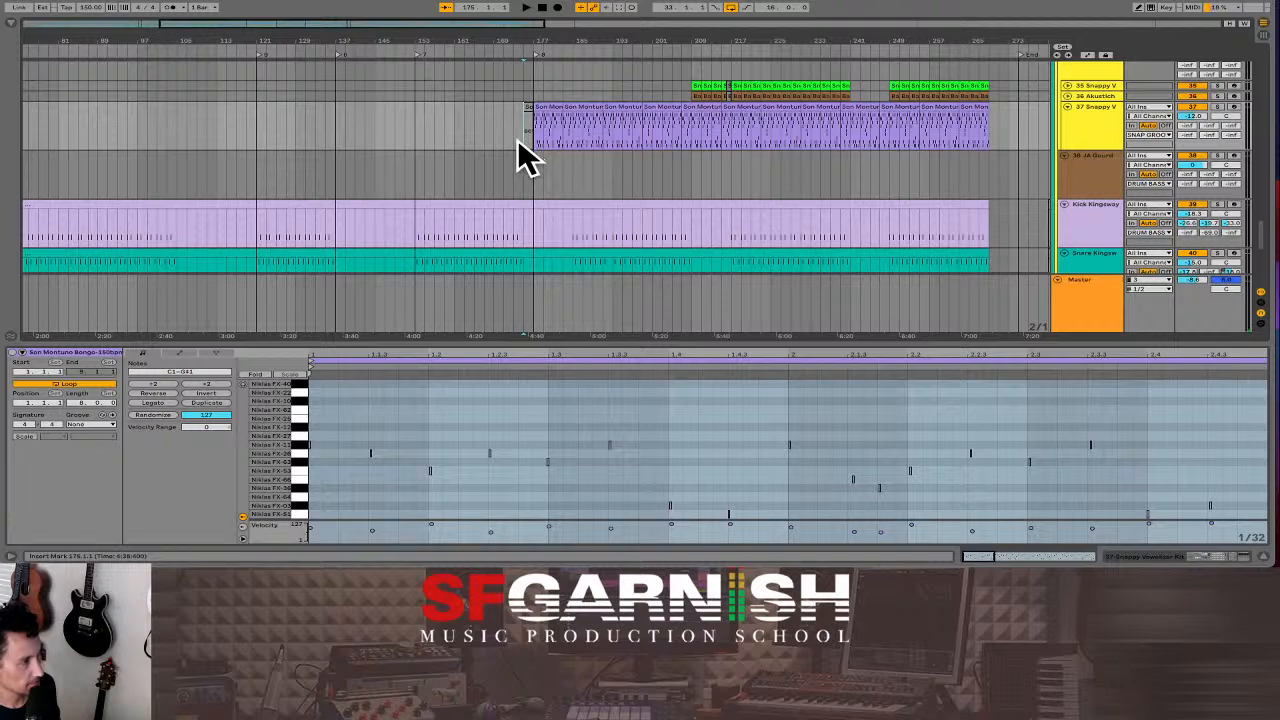
key("space")
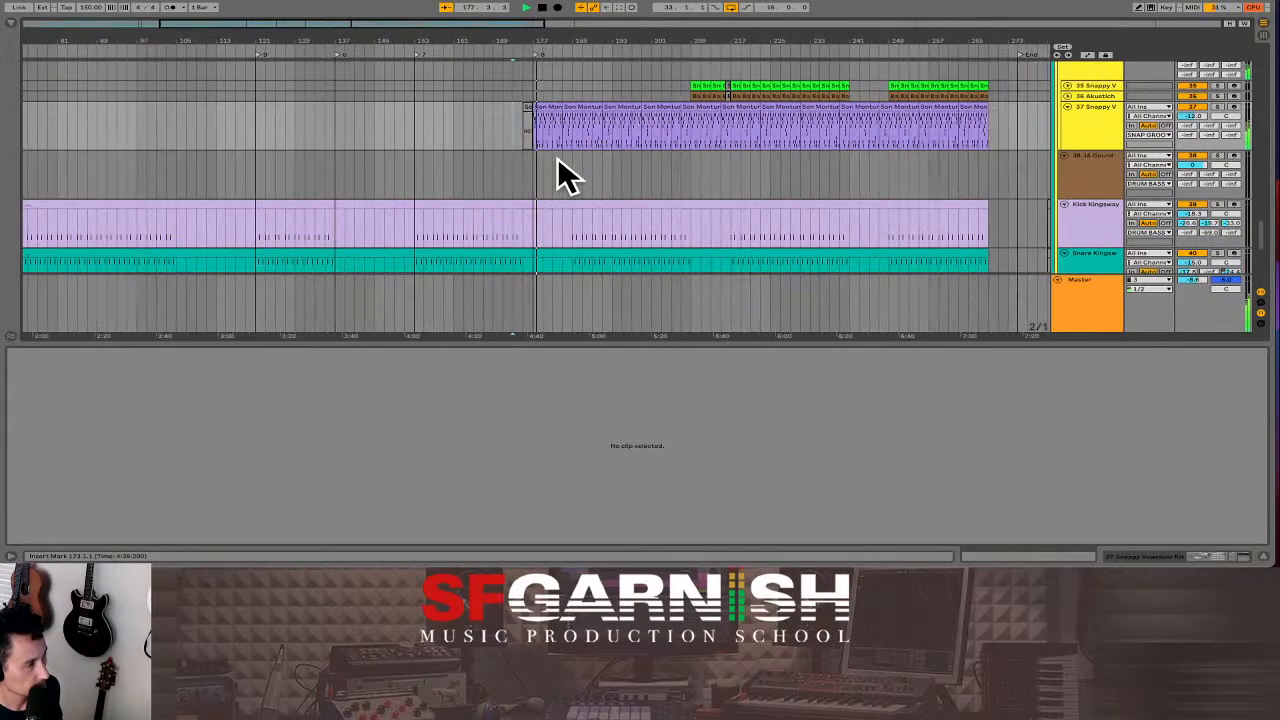
- Copy bars 65 to 69 of the Drum Sampler 2 clip, paste them at bar 137 and duplicate them up to bar 173
scroll(558, 162, "up", 5)
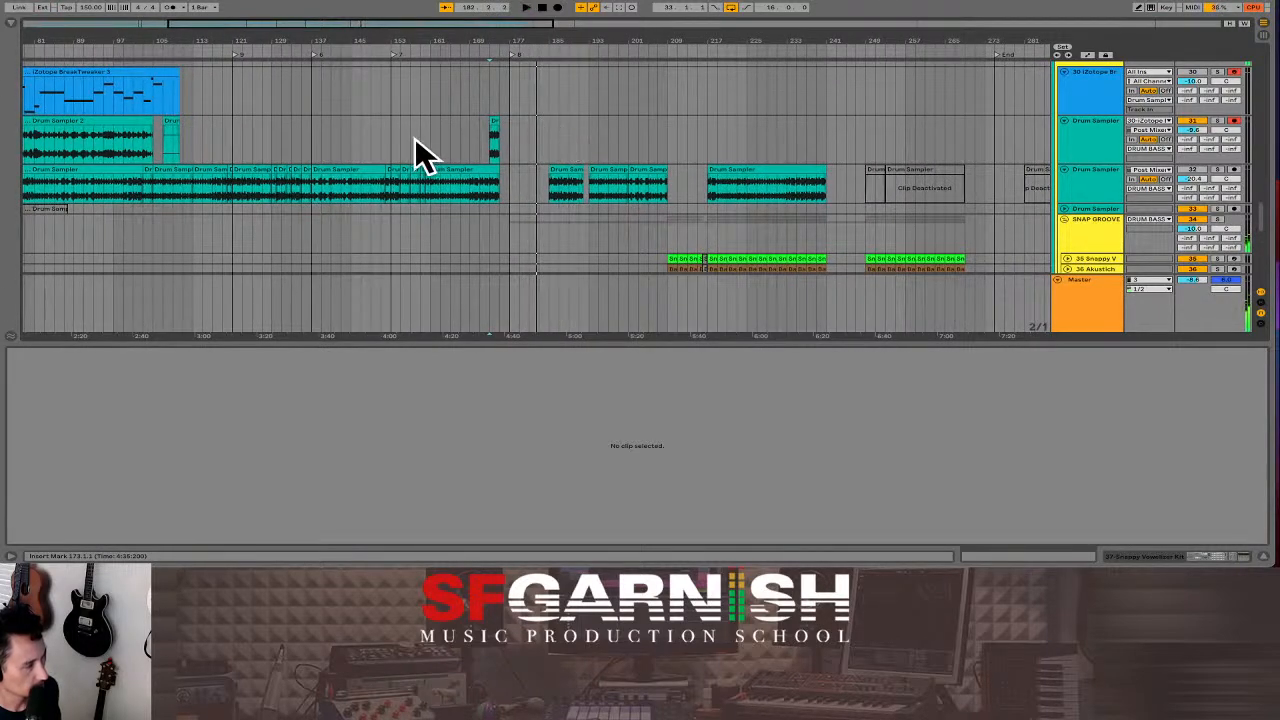
scroll(252, 129, "down", 3)
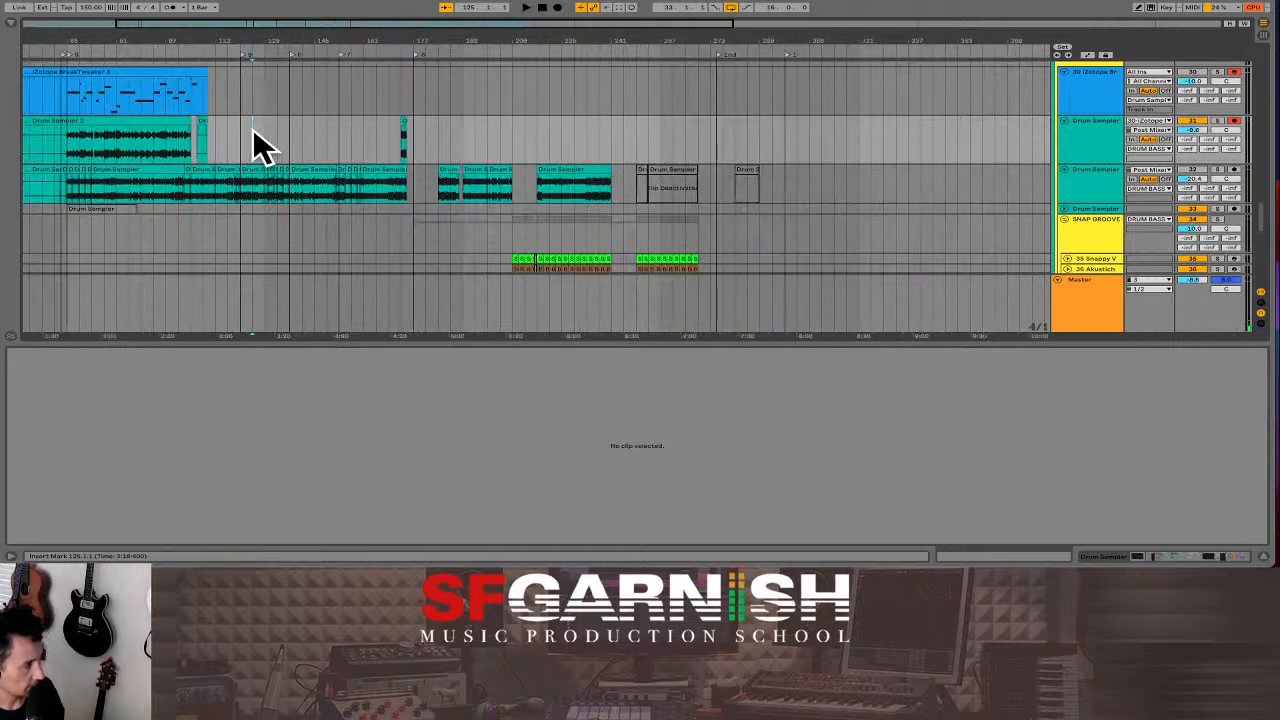
left_click(72, 149)
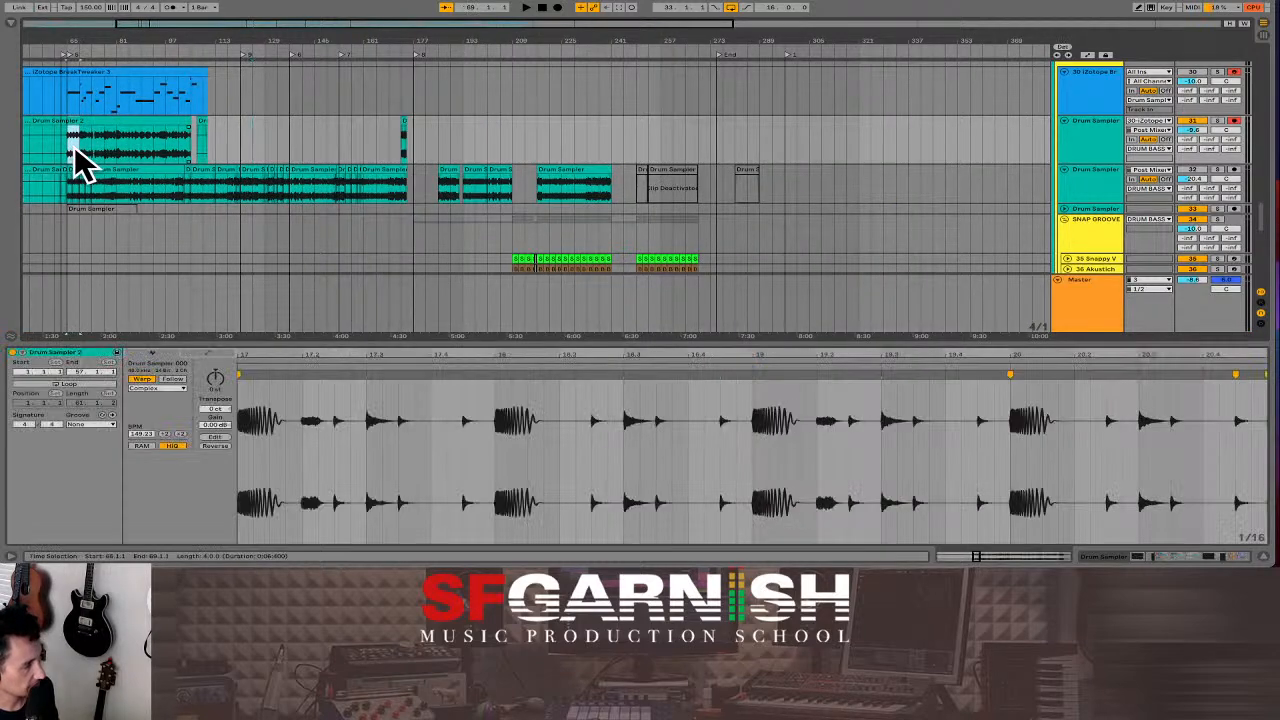
left_click(289, 142)
key("ctrl+v")
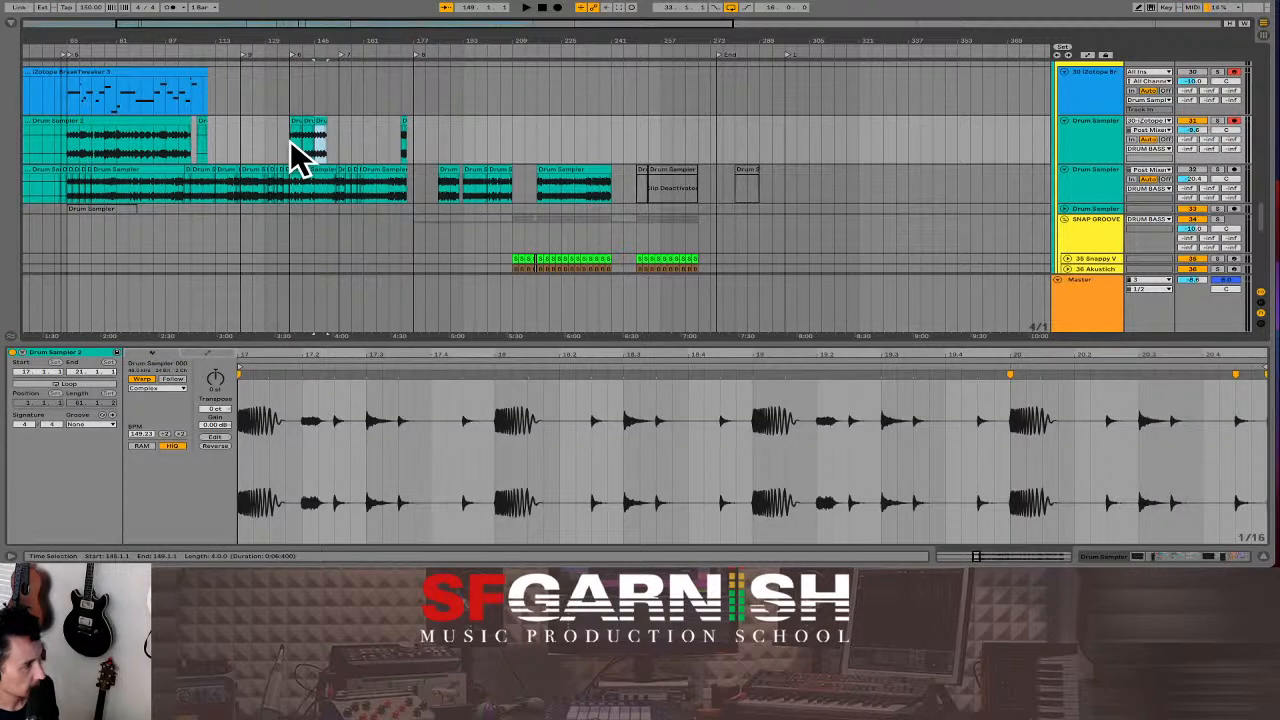
key("ctrl+d")
key("ctrl+d")
key("ctrl+d")
key("ctrl+d")
key("ctrl+d")
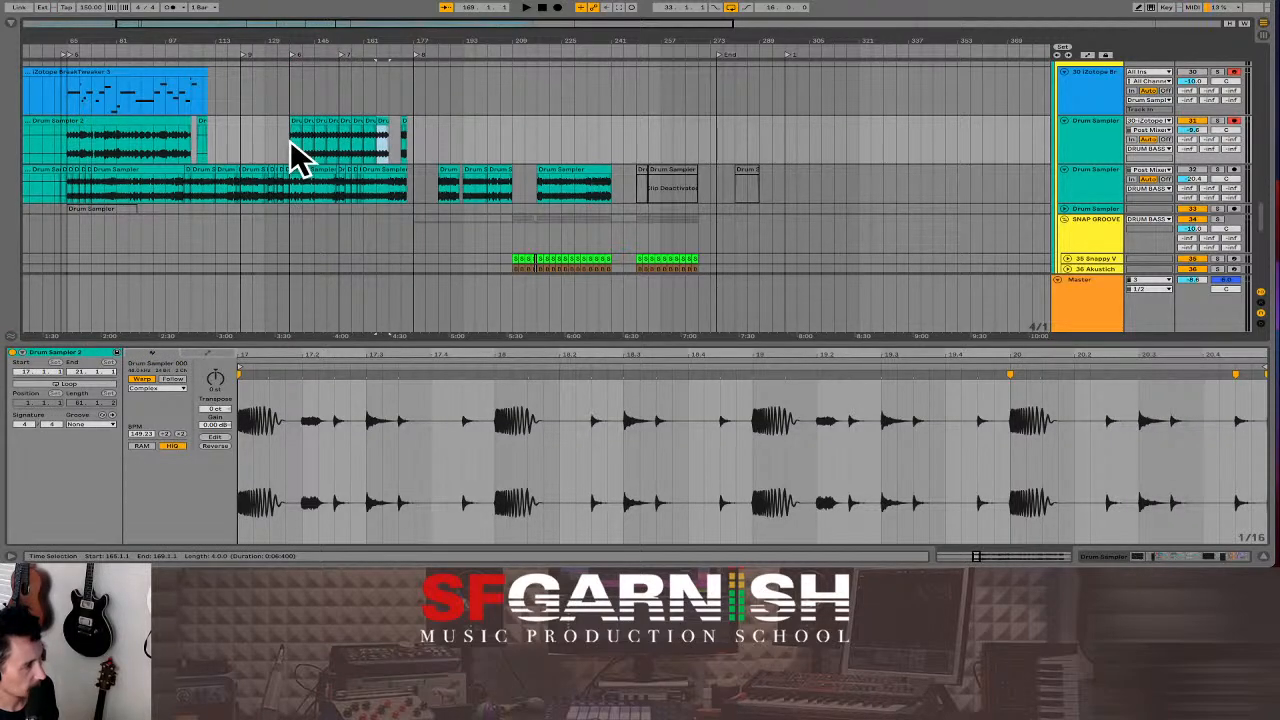
key("ctrl+d")
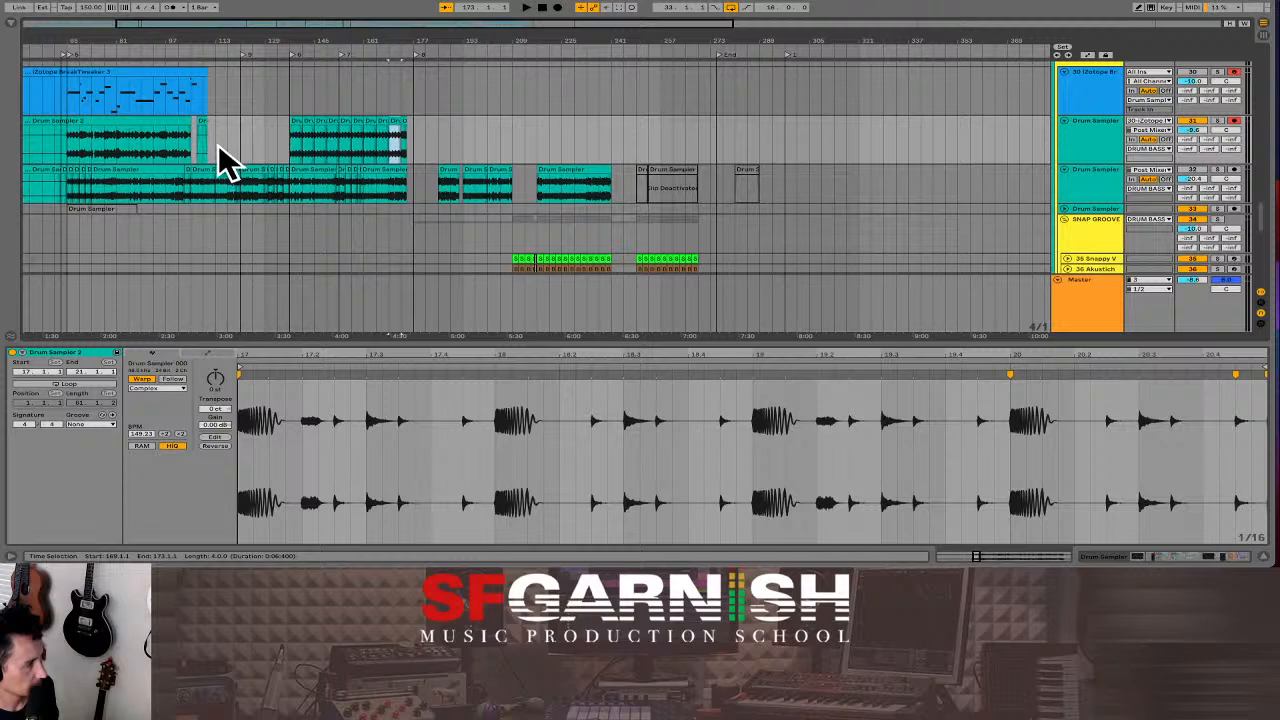
- Paste the same four-bar Drum Sampler 2 section at bar 105 and duplicate it up to bar 137
left_click(188, 144)
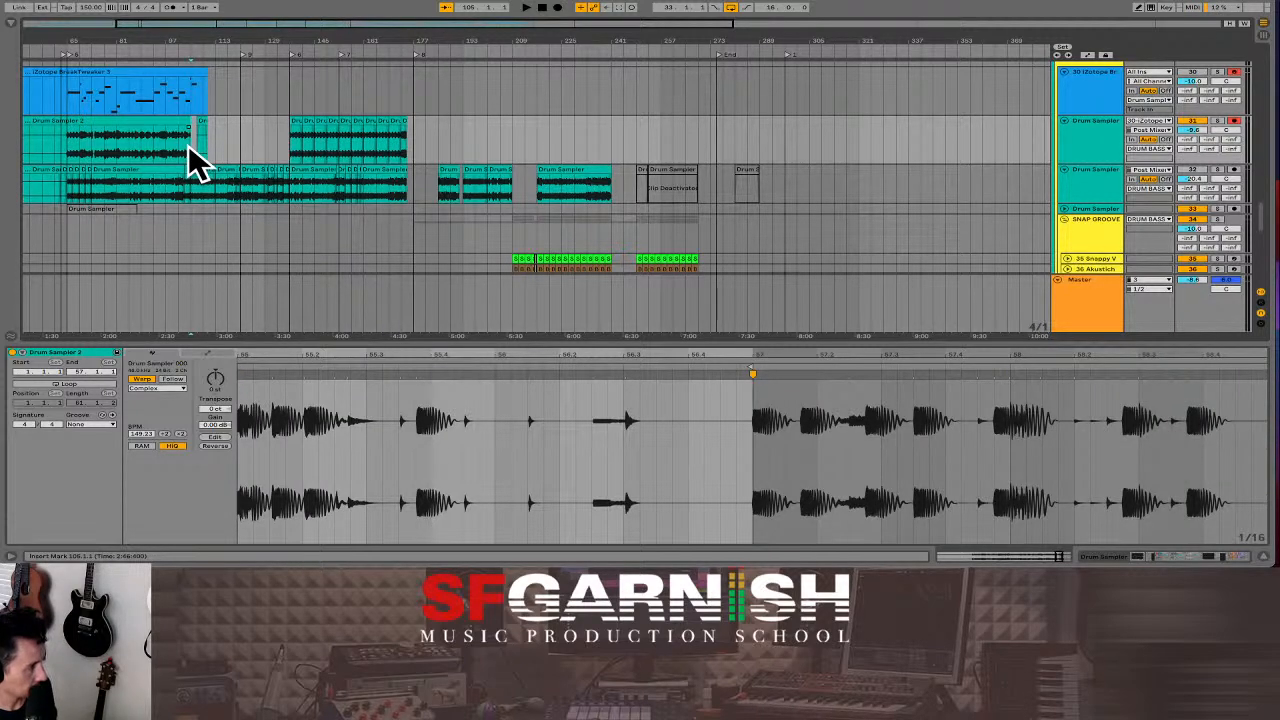
left_click(189, 144)
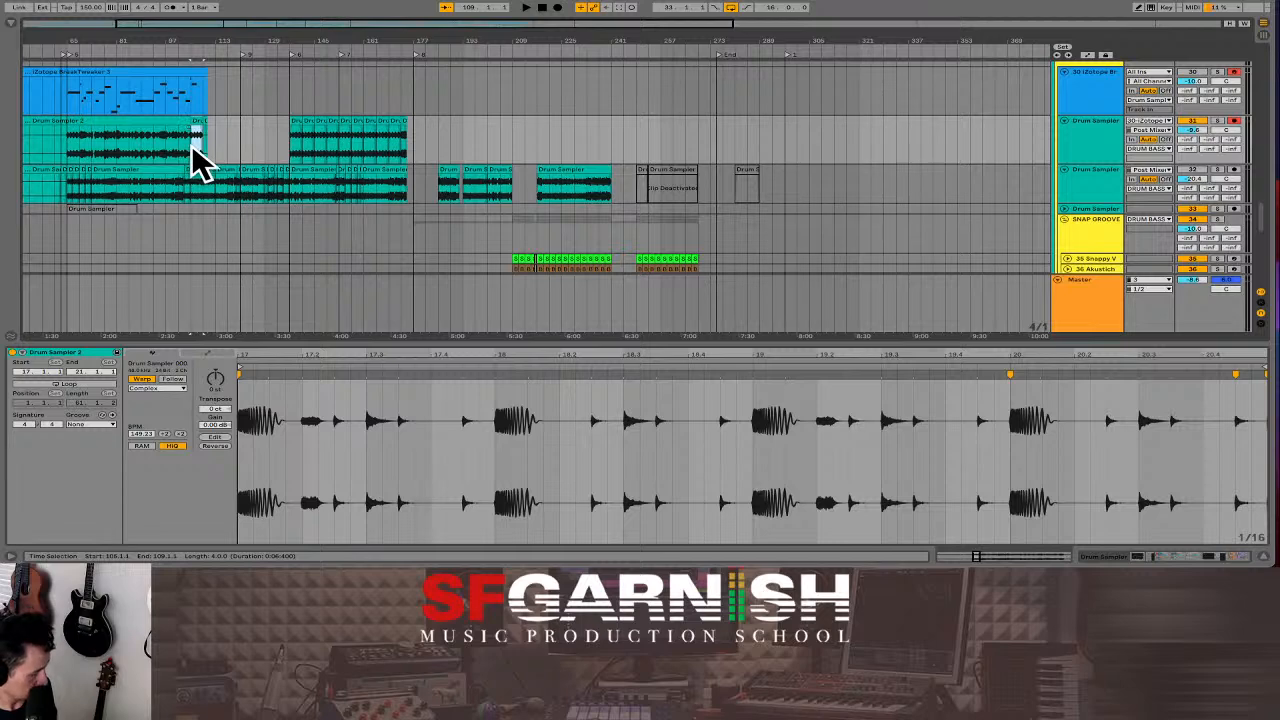
key("ctrl+d")
key("ctrl+d")
key("ctrl+d")
key("ctrl+d")
key("ctrl+d")
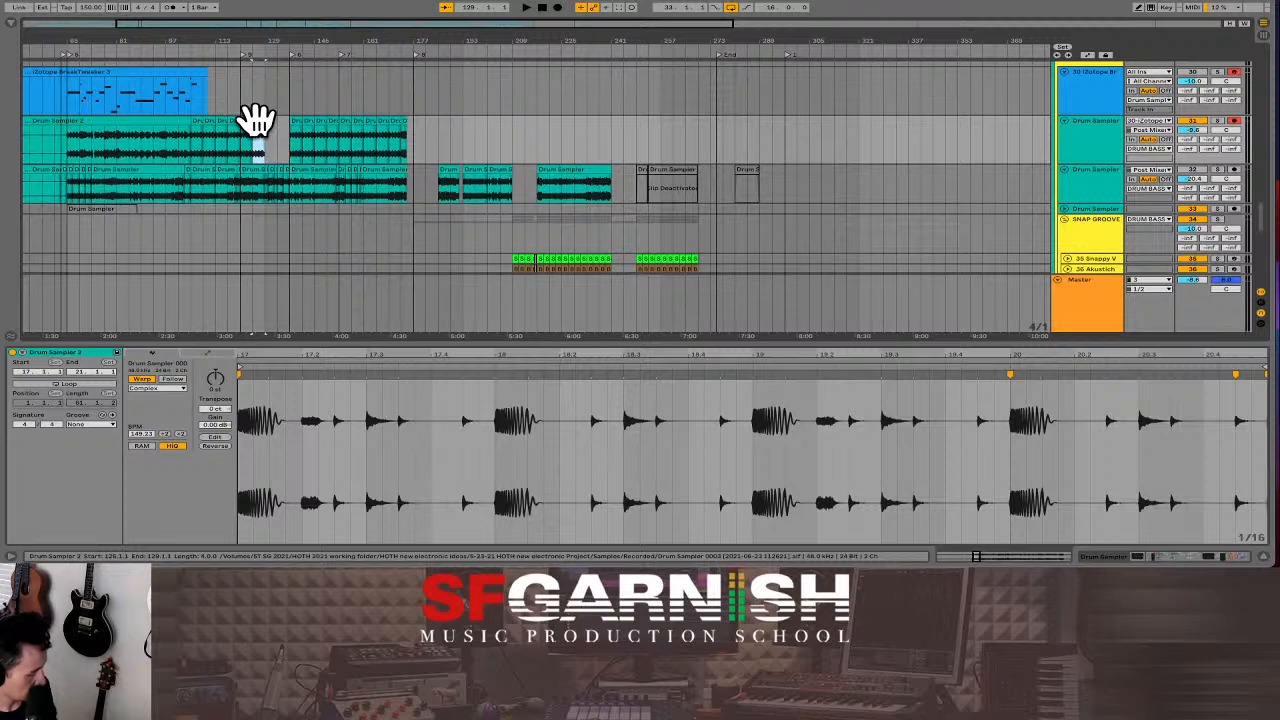
key("ctrl+d")
key("ctrl+d")
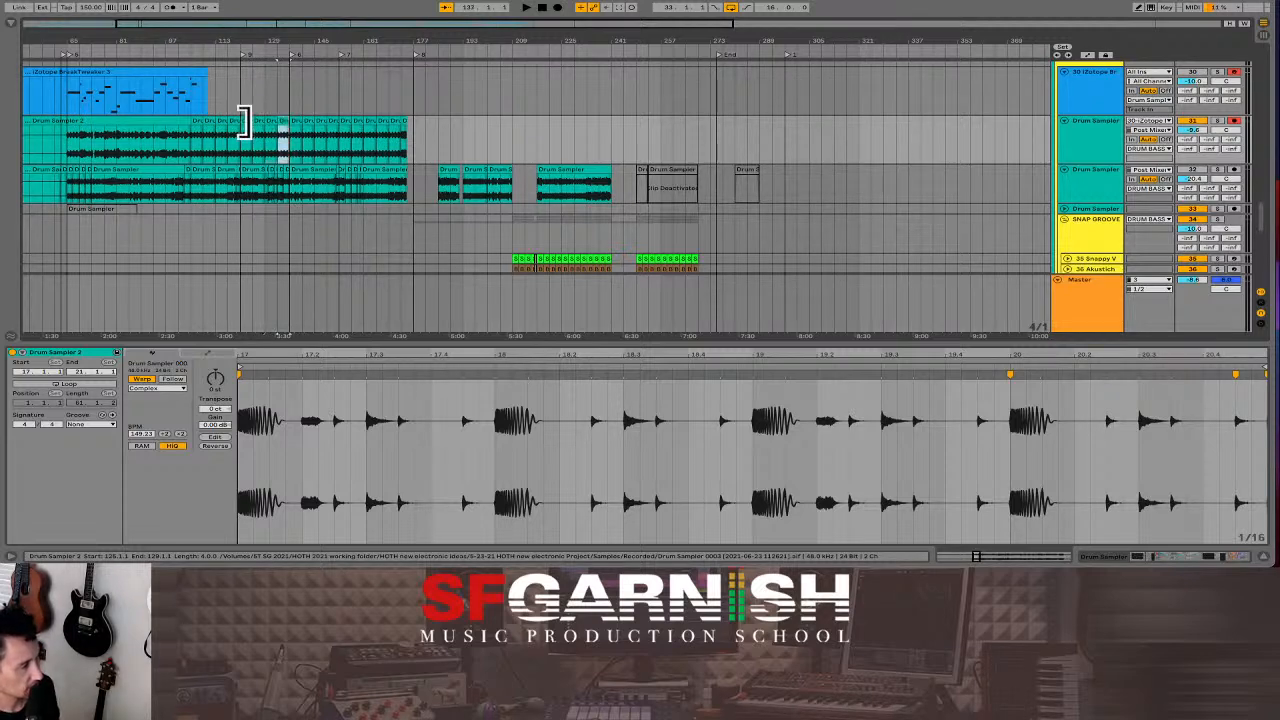
- Inspect the Drum Sampler 2 clip at bar 81 and the Drum Sampler clip on the track below at bar 101
left_click(116, 153)
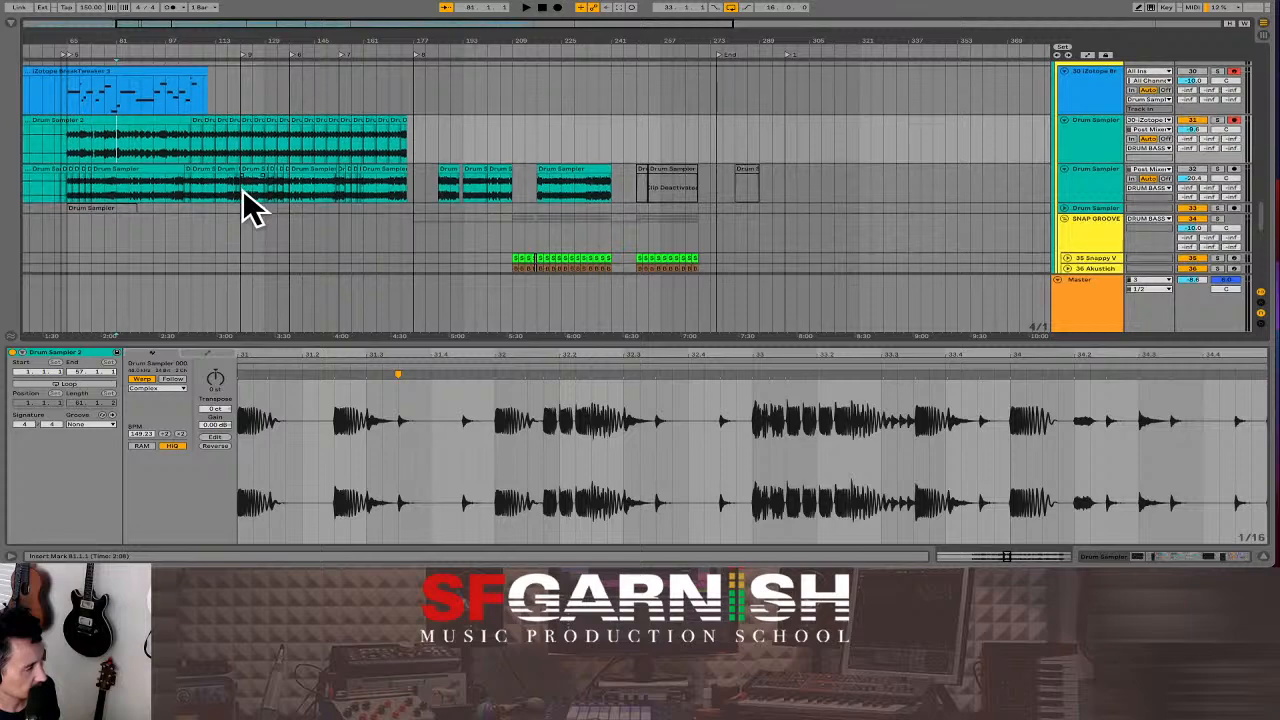
left_click(172, 180)
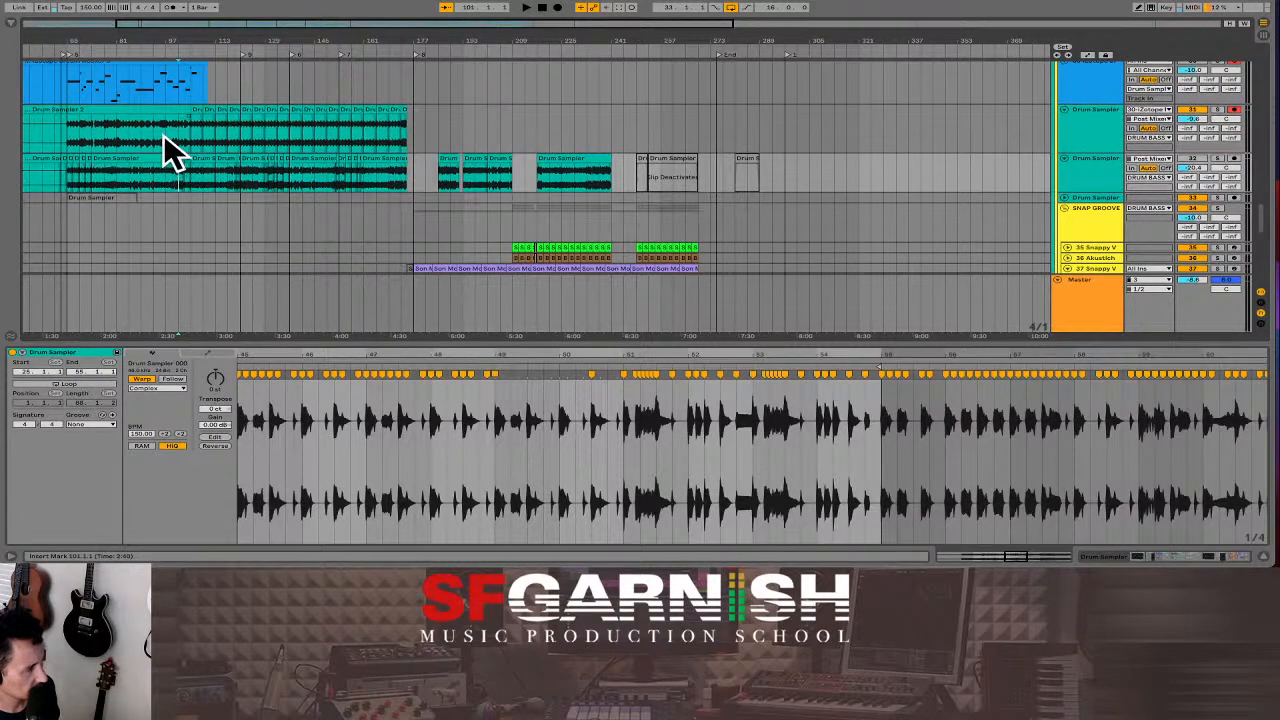
- Play the upper Drum Sampler track's arrangement from bar 69
left_click(80, 142)
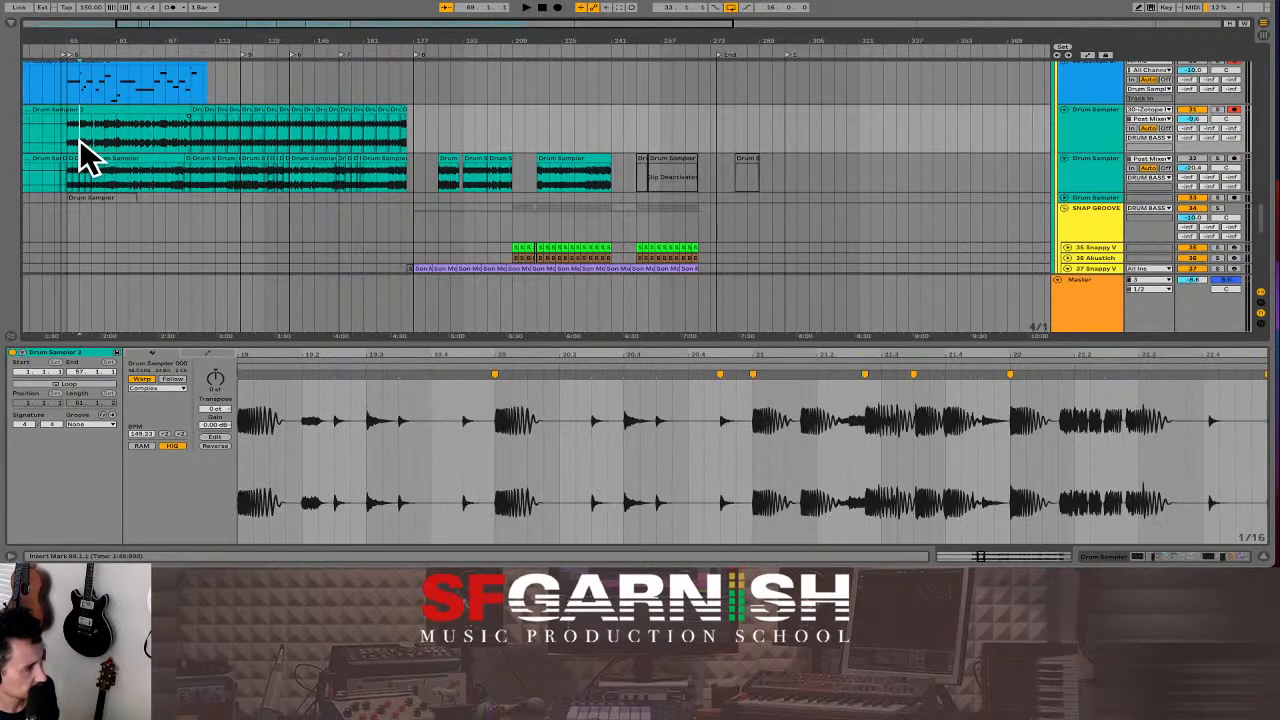
key("space")
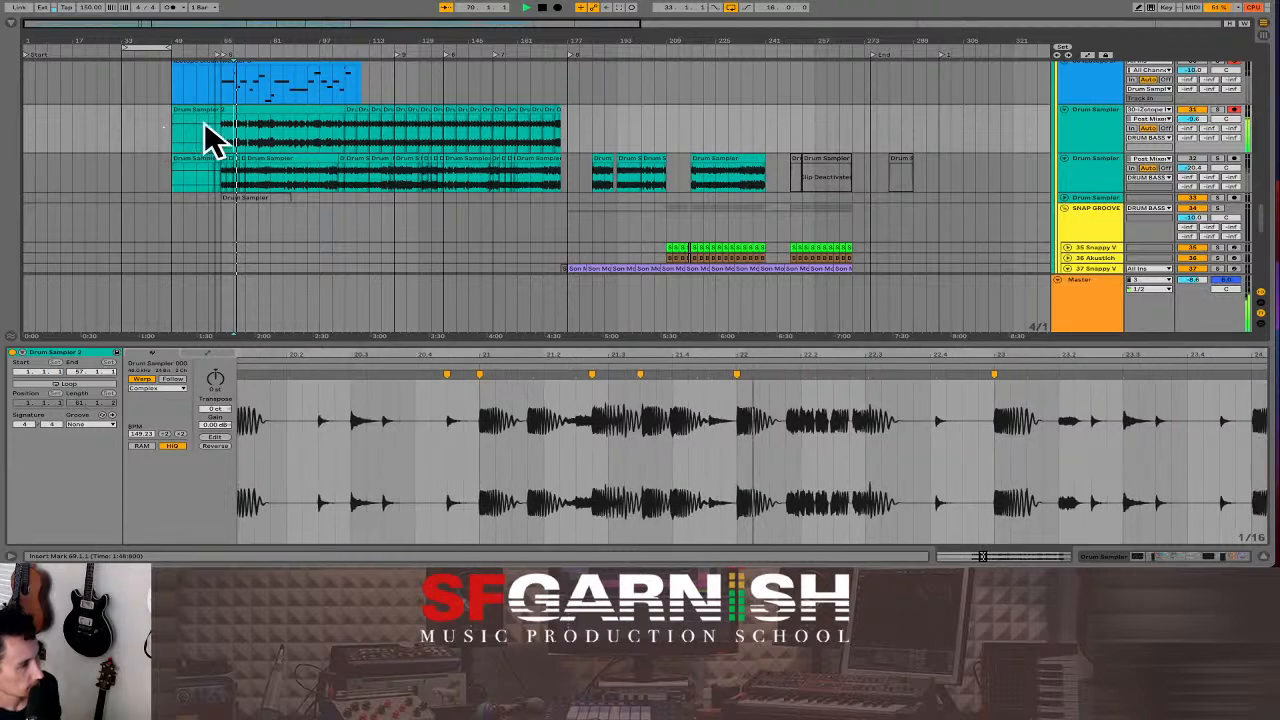
scroll(400, 110, "up", 2)
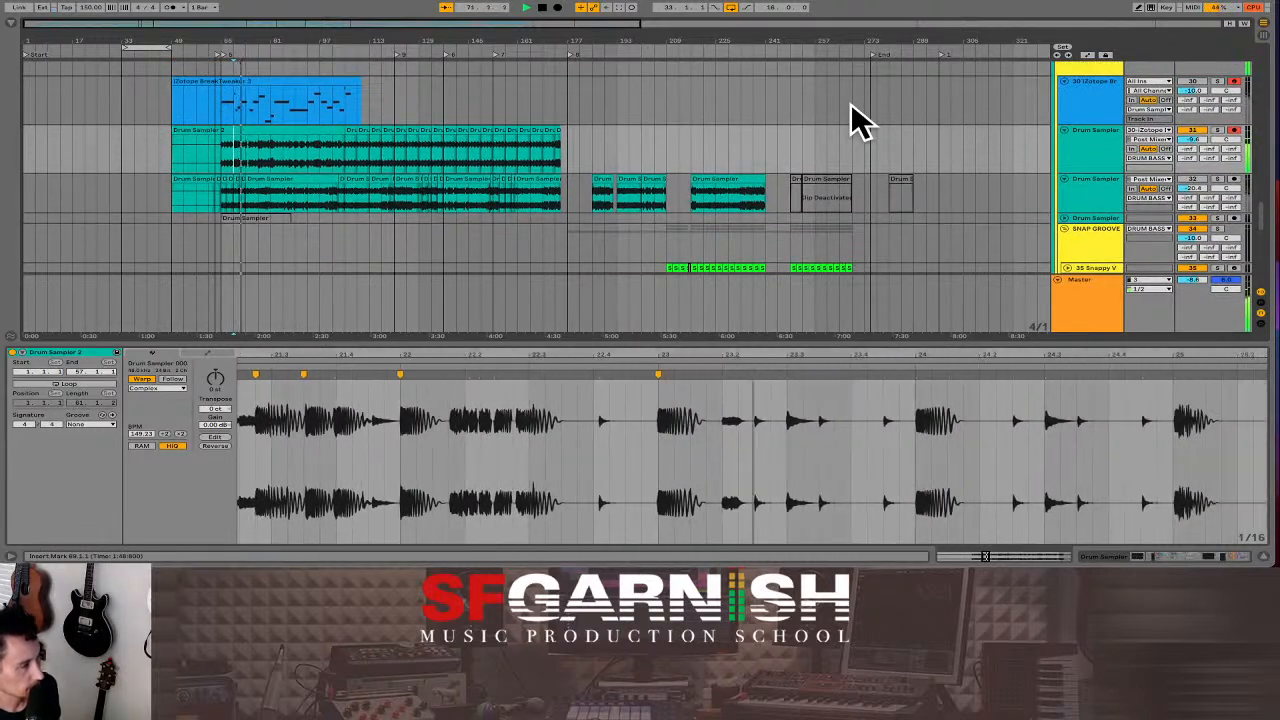
scroll(908, 157, "down", 1)
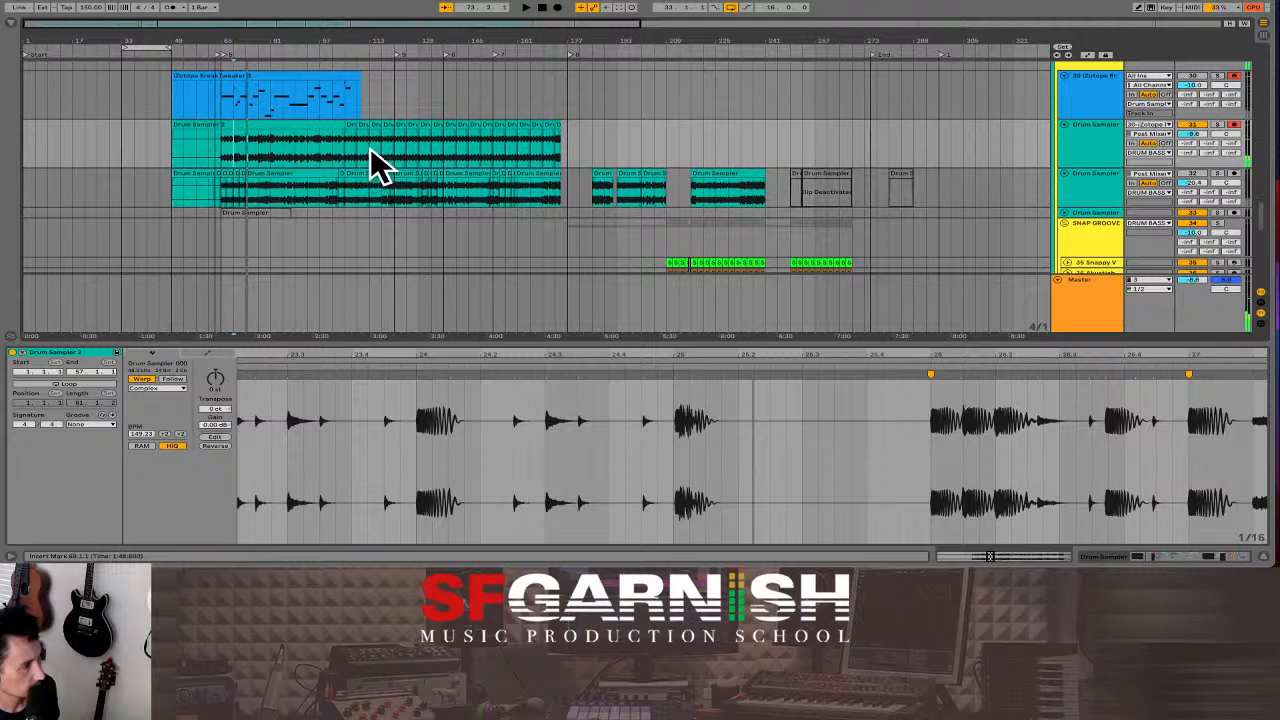
- Play the upper Drum Sampler track again from bar 77 with a closer view of its clips
left_click(370, 148)
left_click(258, 155)
key("space")
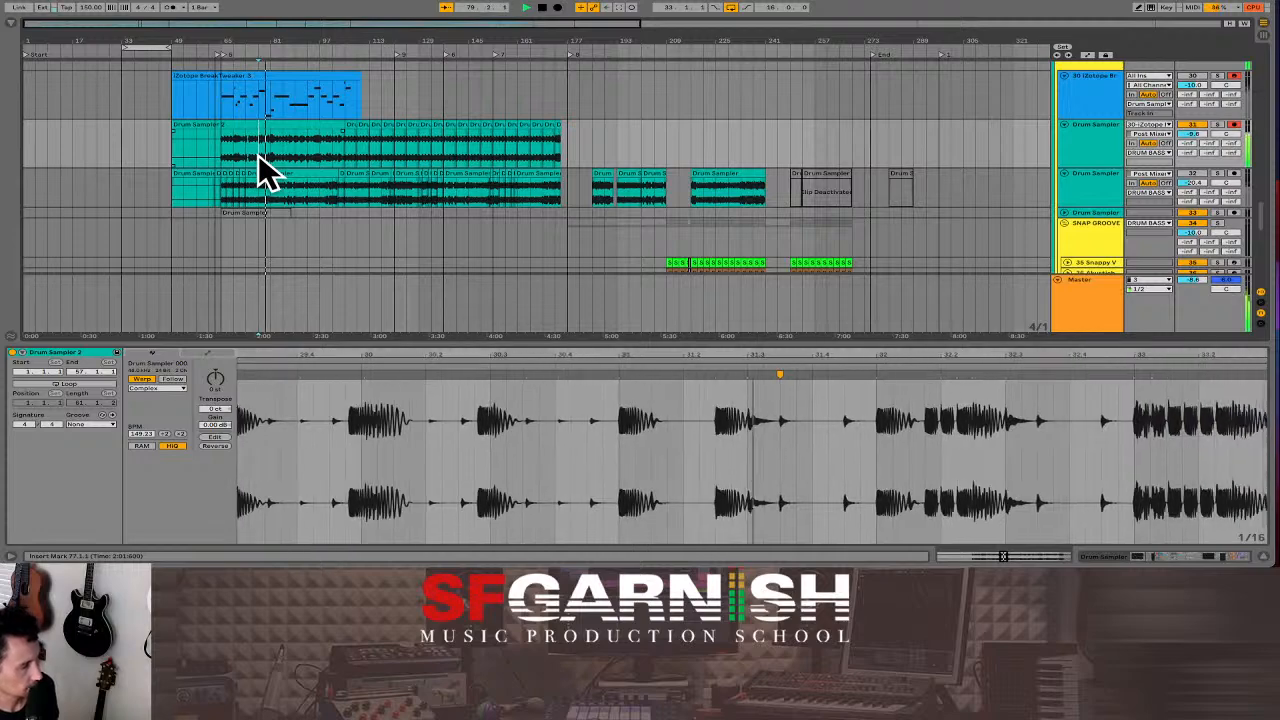
key("plus")
key("plus")
key("plus")
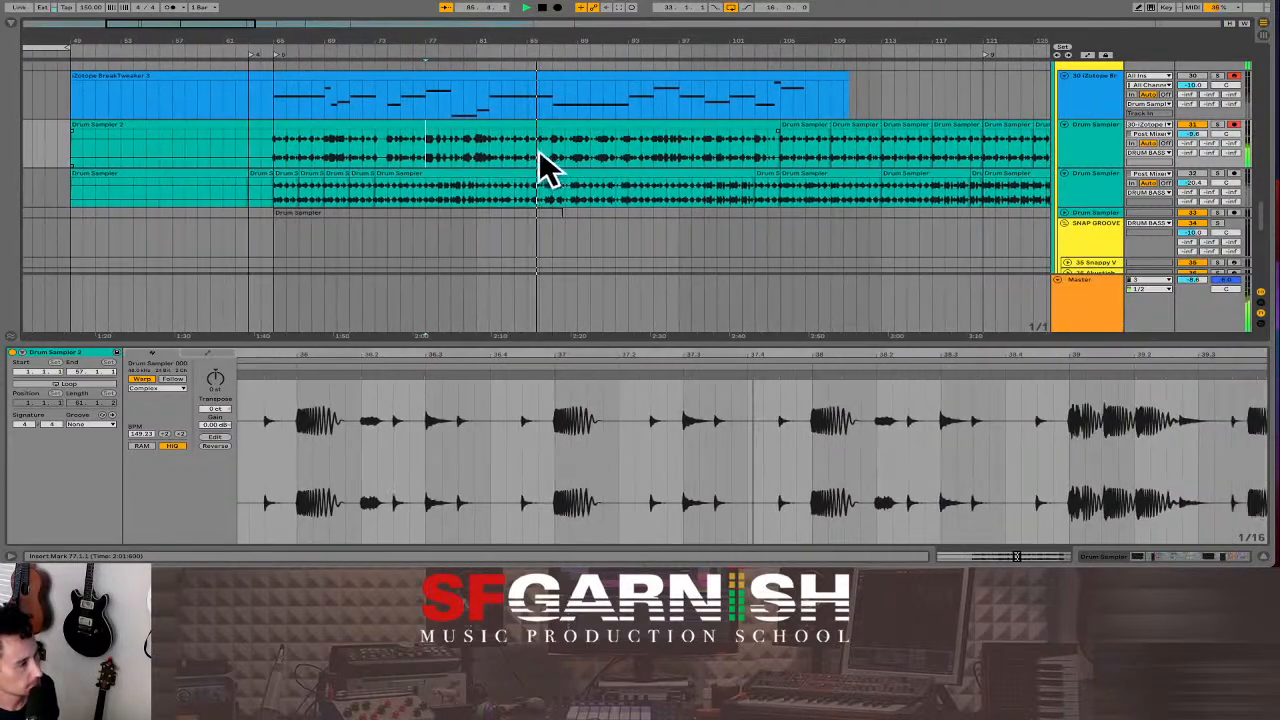
left_click(508, 166)
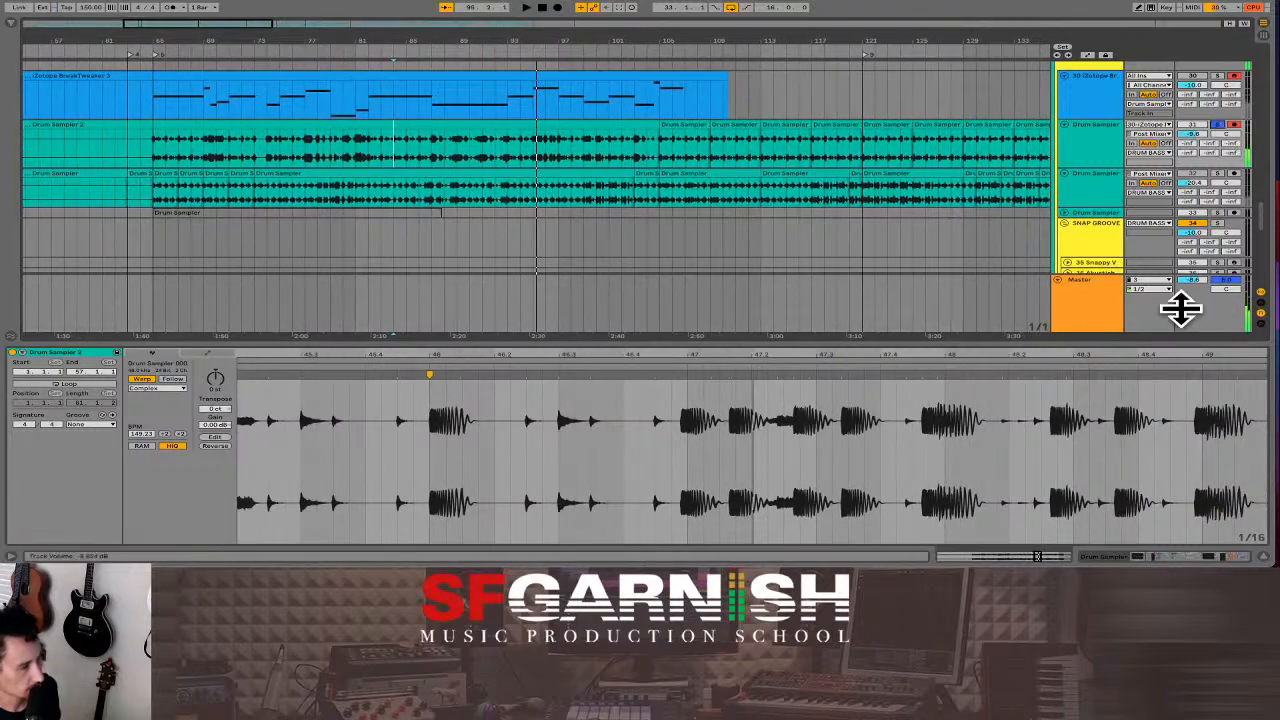
- In the upper Drum Sampler's EQ Eight, flatten the 220 Hz dip, reduce the low boost, raise the upper-mid band and shift the high cut up, then audition
left_click(1168, 558)
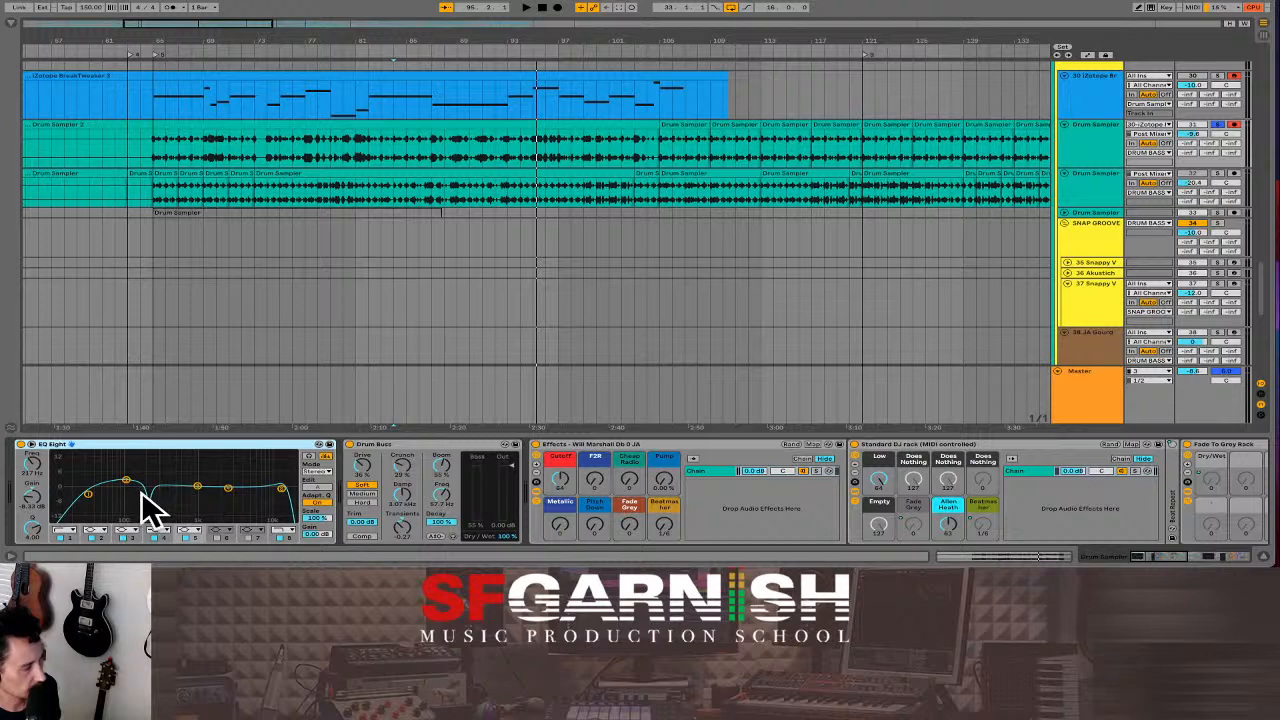
left_click_drag(149, 503, 150, 499)
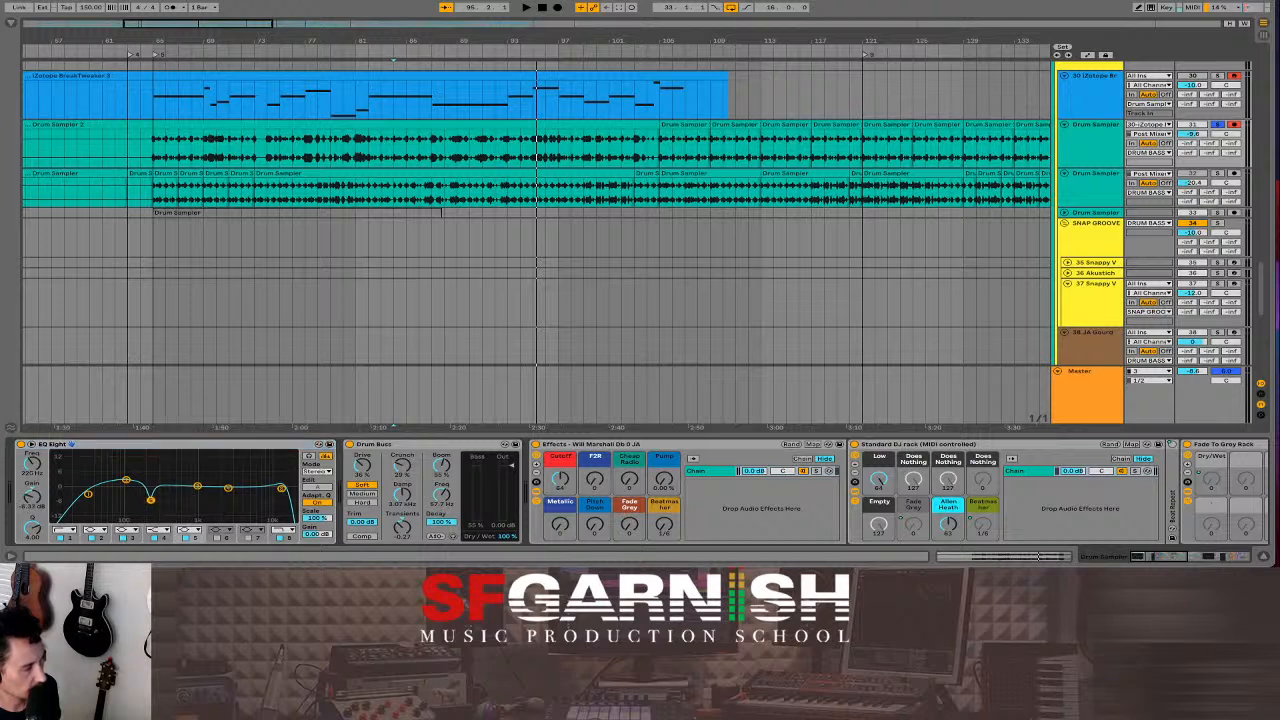
left_click(126, 482)
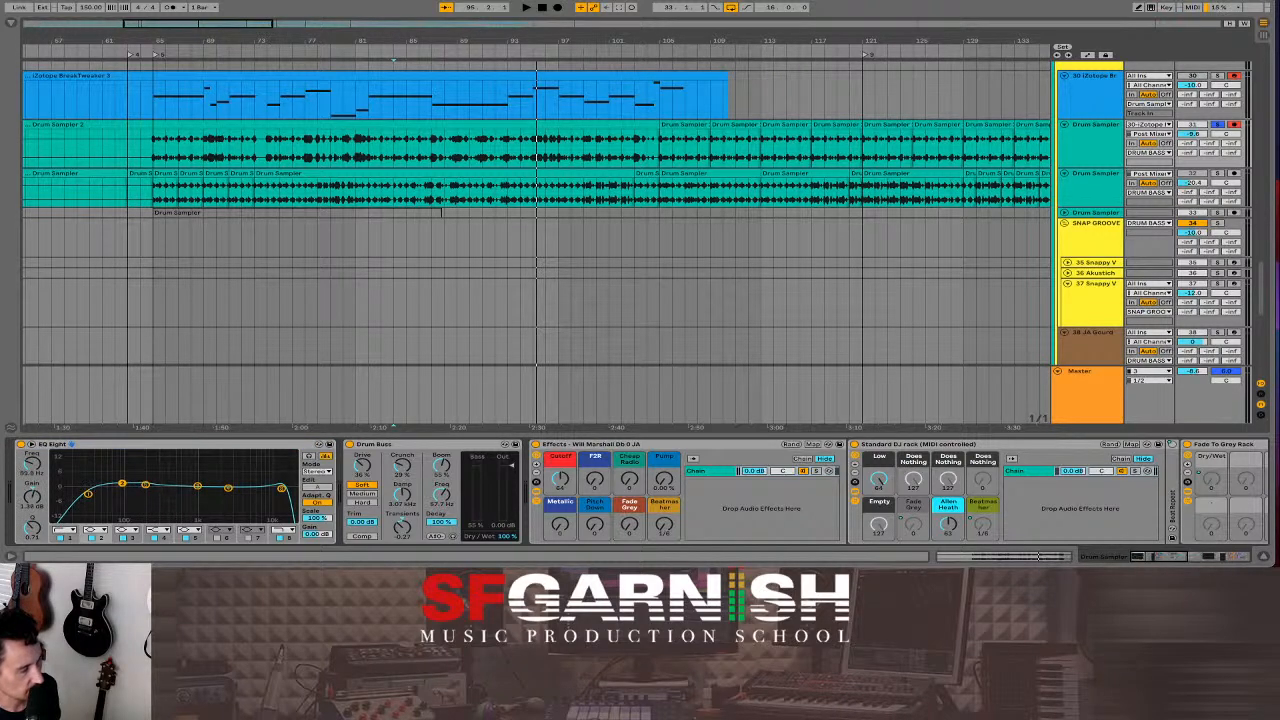
left_click(228, 487)
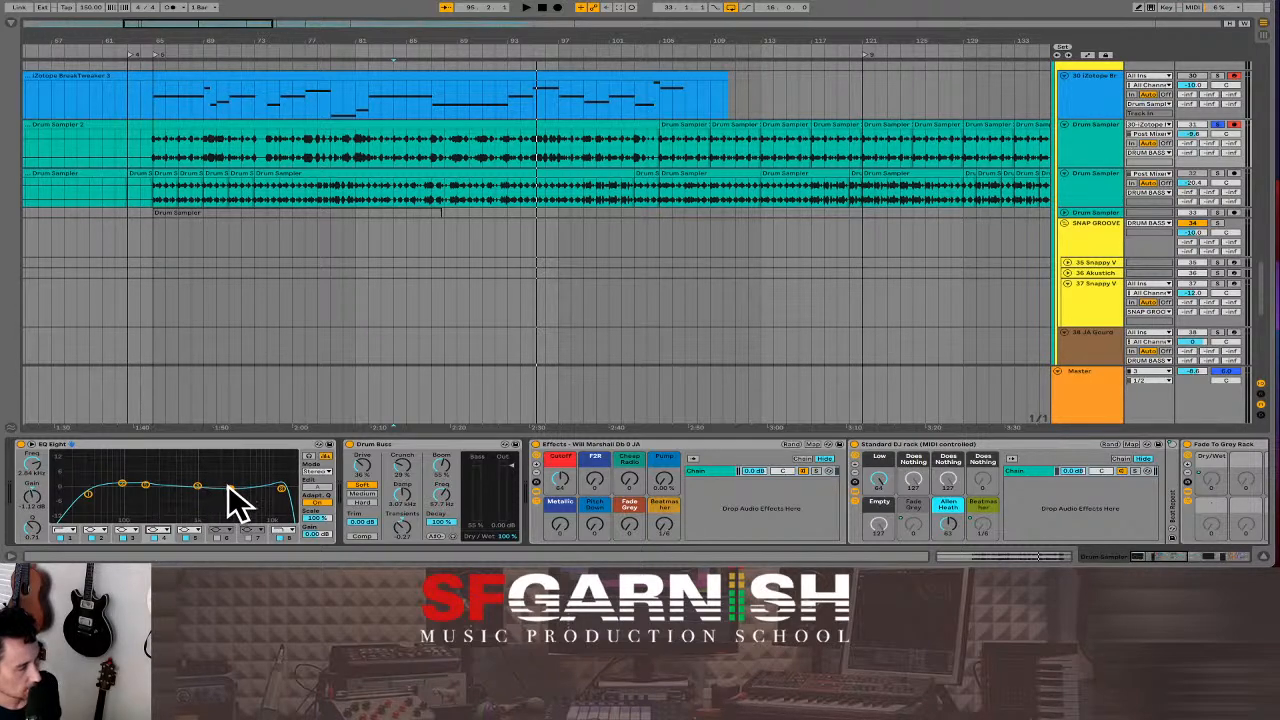
left_click(283, 489)
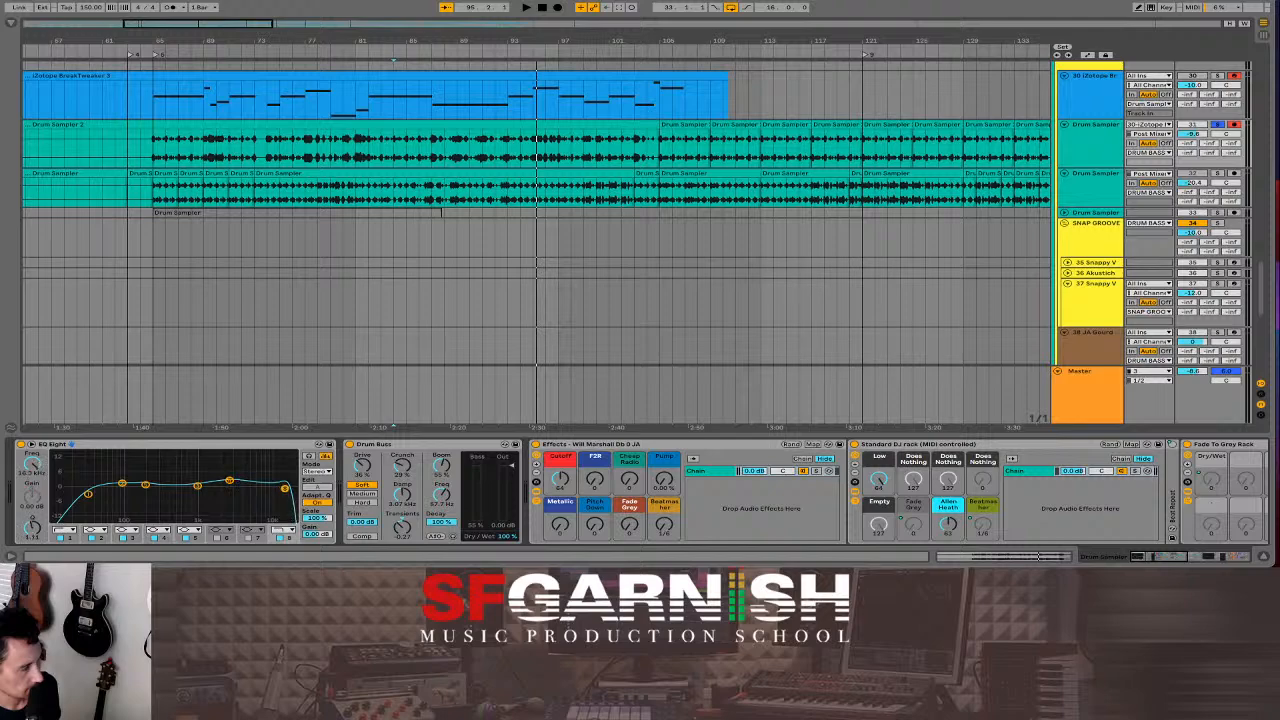
key("space")
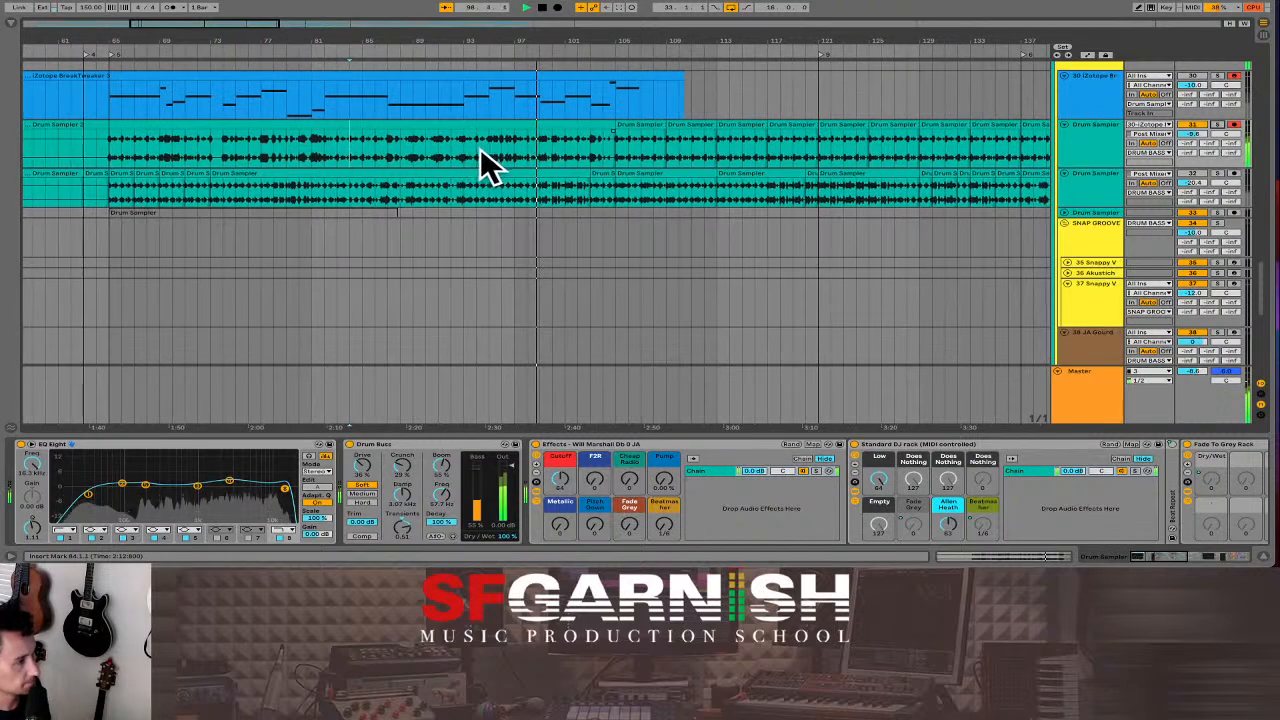
key("space")
- Copy the four-bar Drum Sampler clip at bar 105 to bar 95 and play from bar 94
left_click(636, 128)
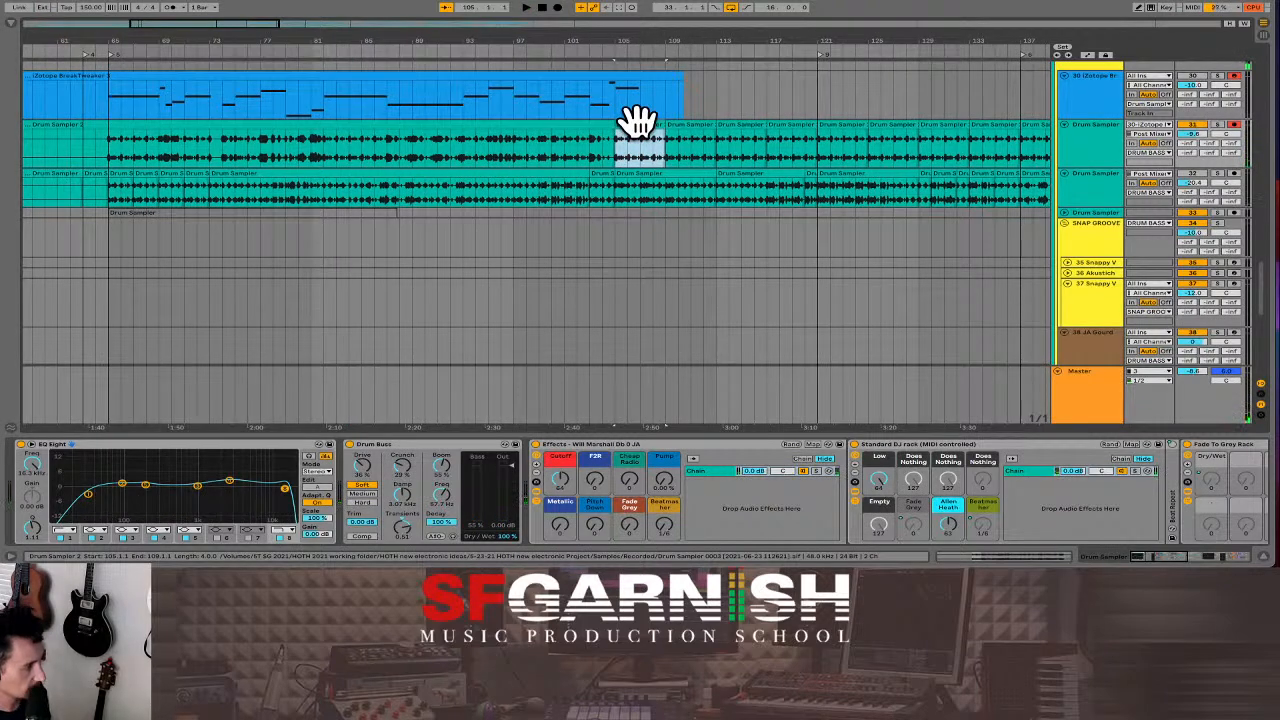
left_click(488, 158)
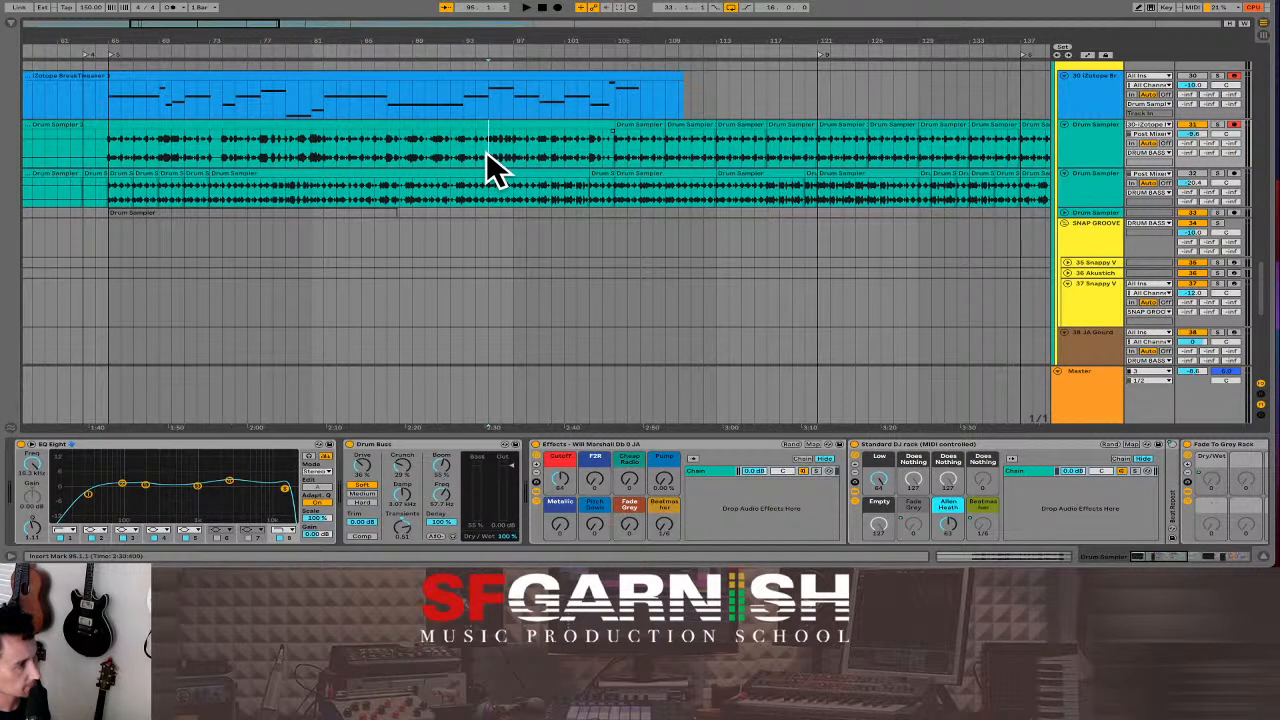
left_click(484, 155)
key("space")
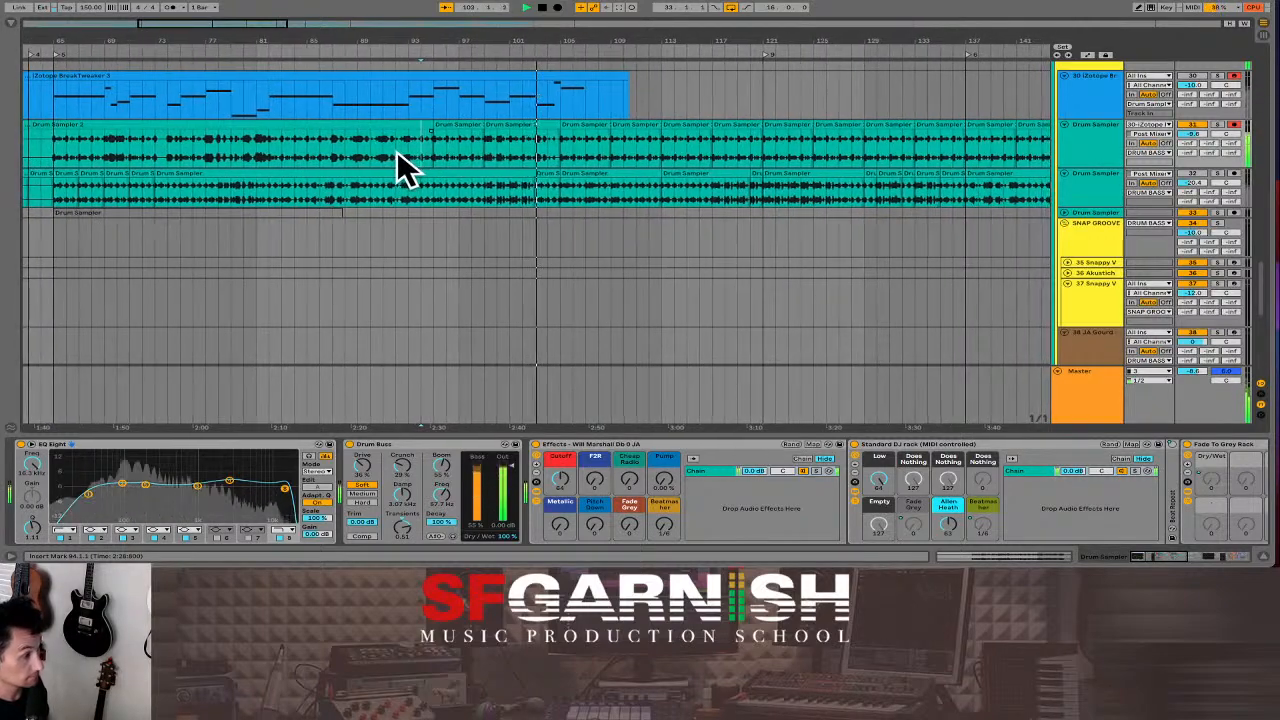
- Place another copy of the four-bar Drum Sampler clip at bar 91 and play from bar 90
key("space")
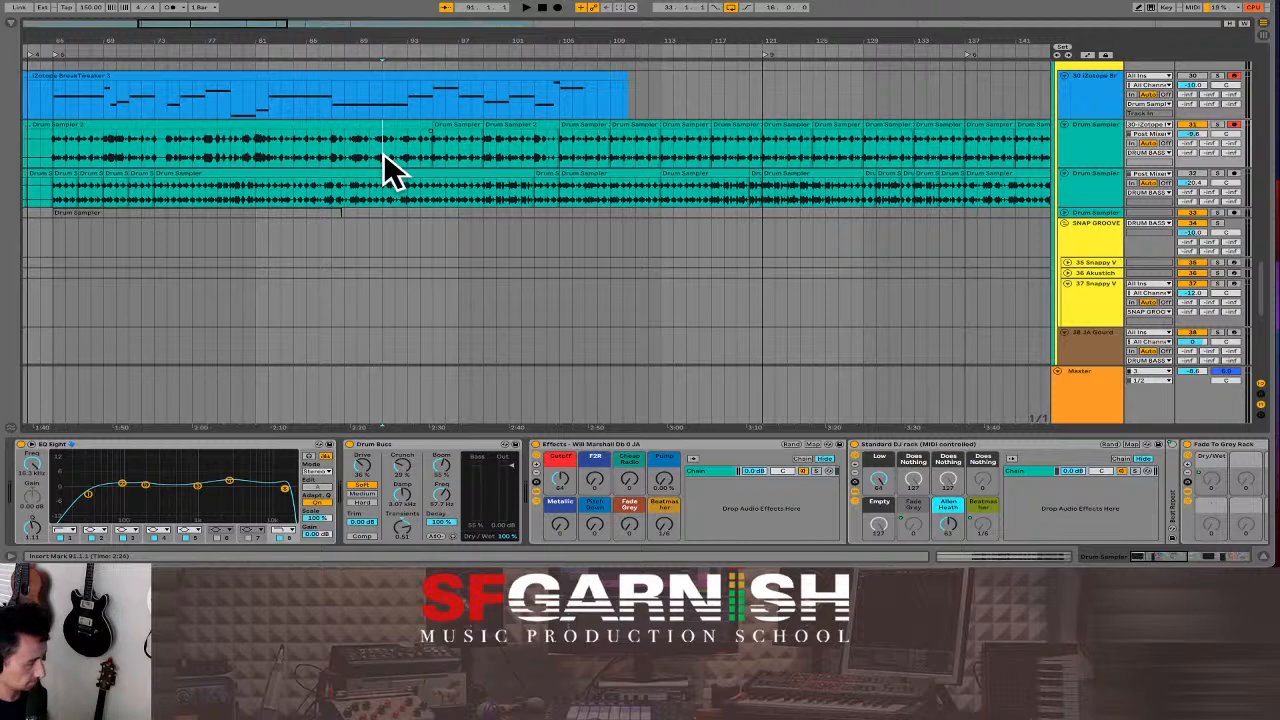
key("space")
key("Left")
key("space")
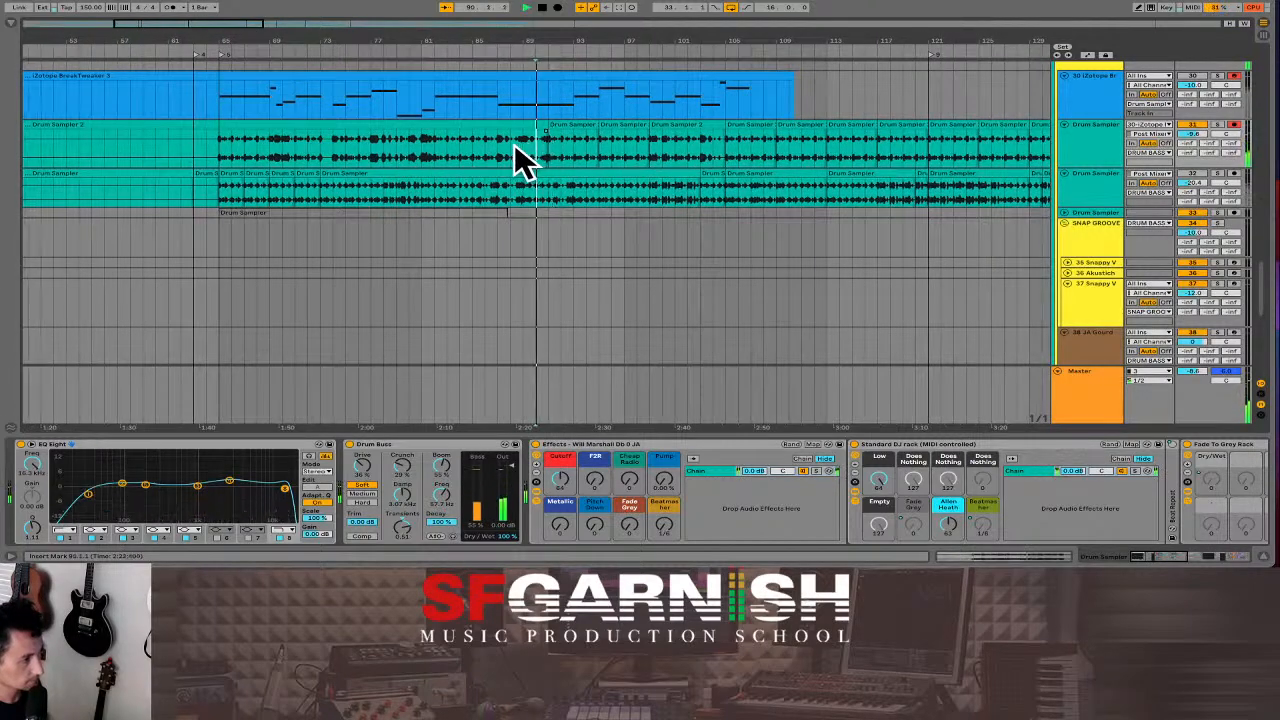
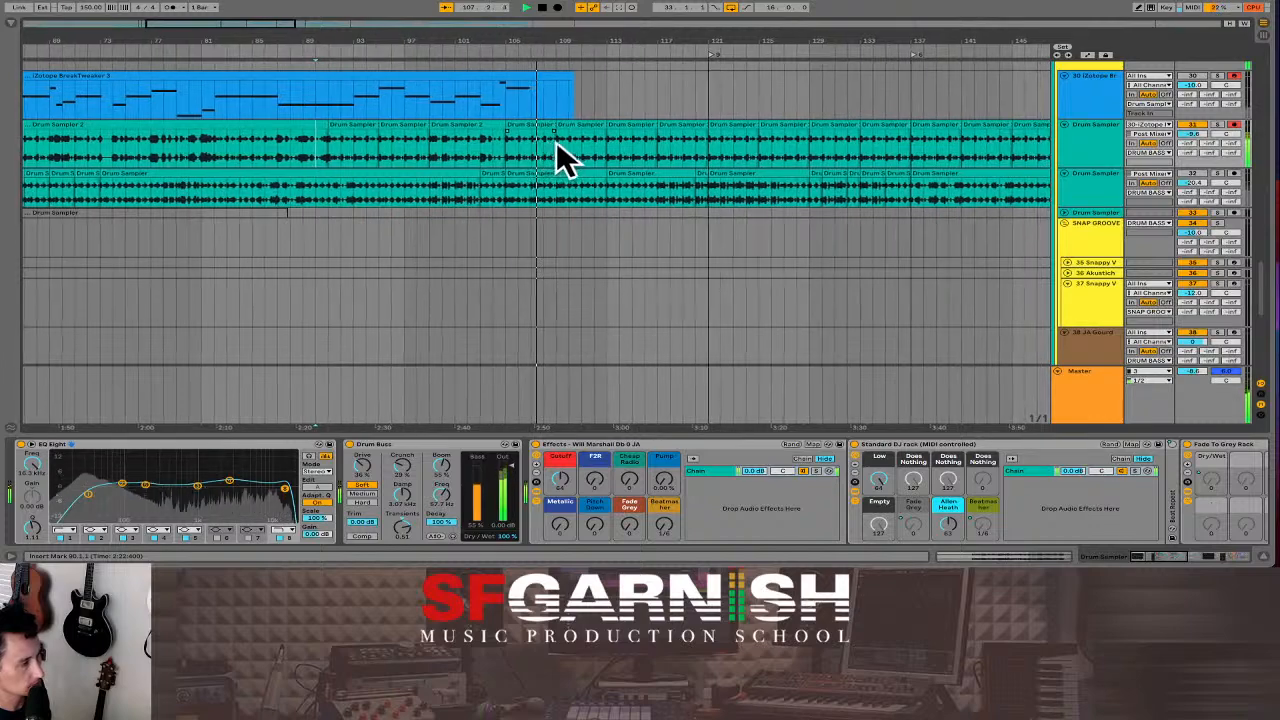
- Solo the lower Drum Sampler track and play its section from bar 185
key("minus")
key("minus")
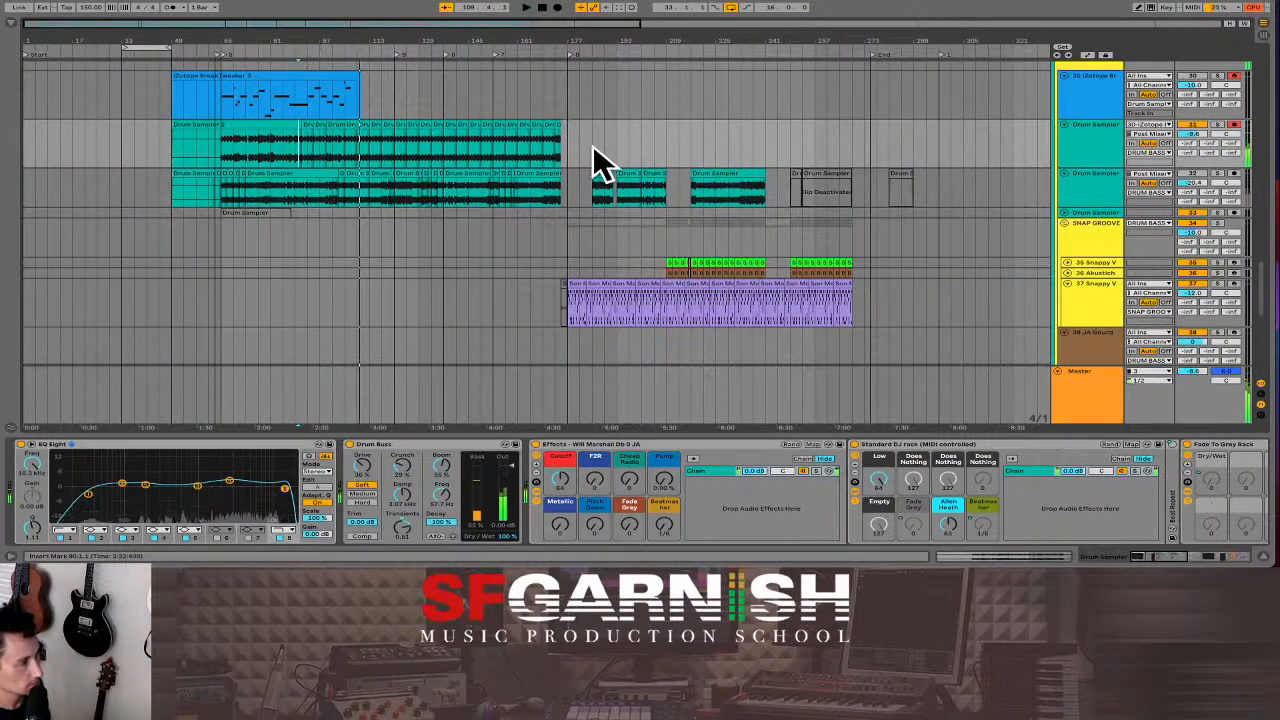
left_click(593, 148)
key("space")
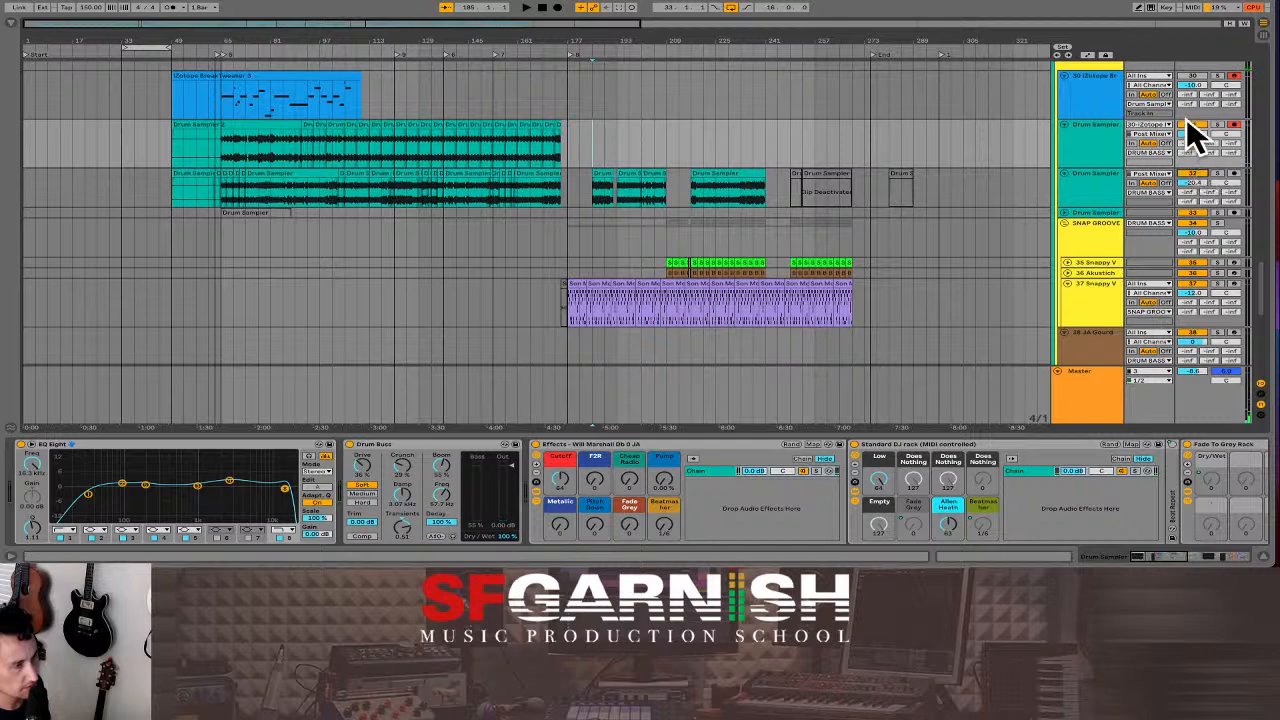
left_click(1218, 174)
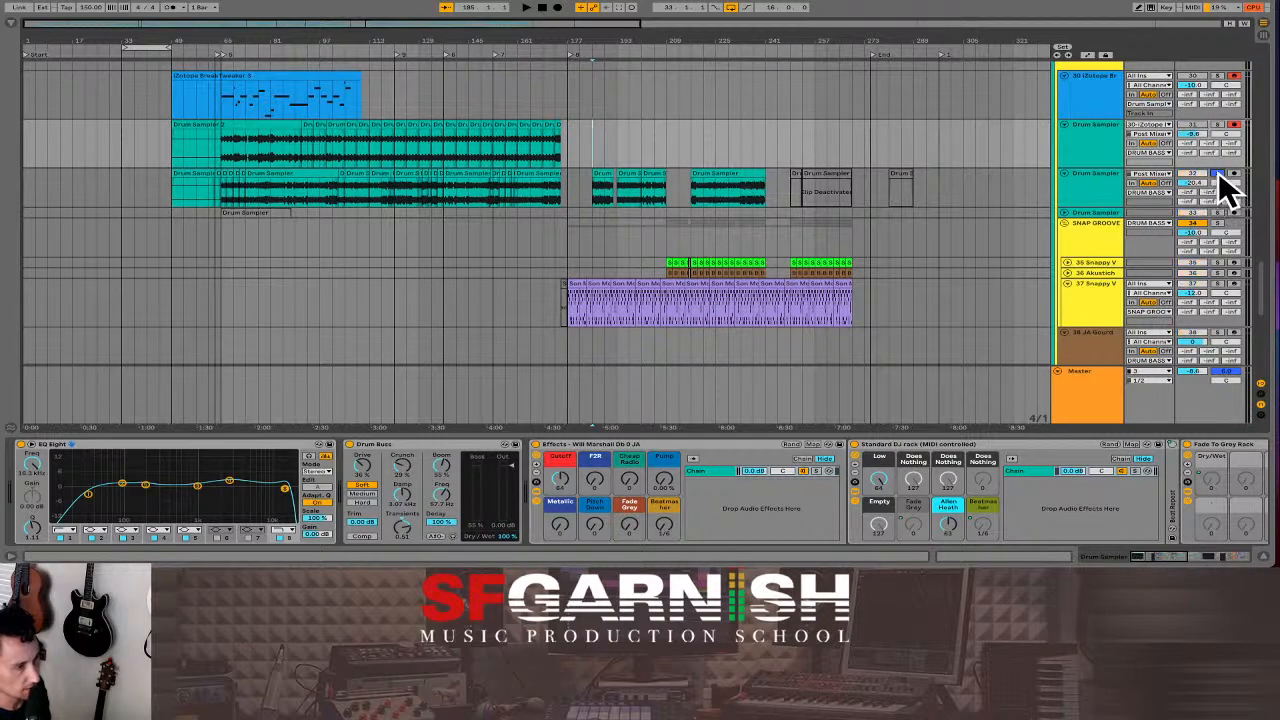
left_click(597, 200)
key("space")
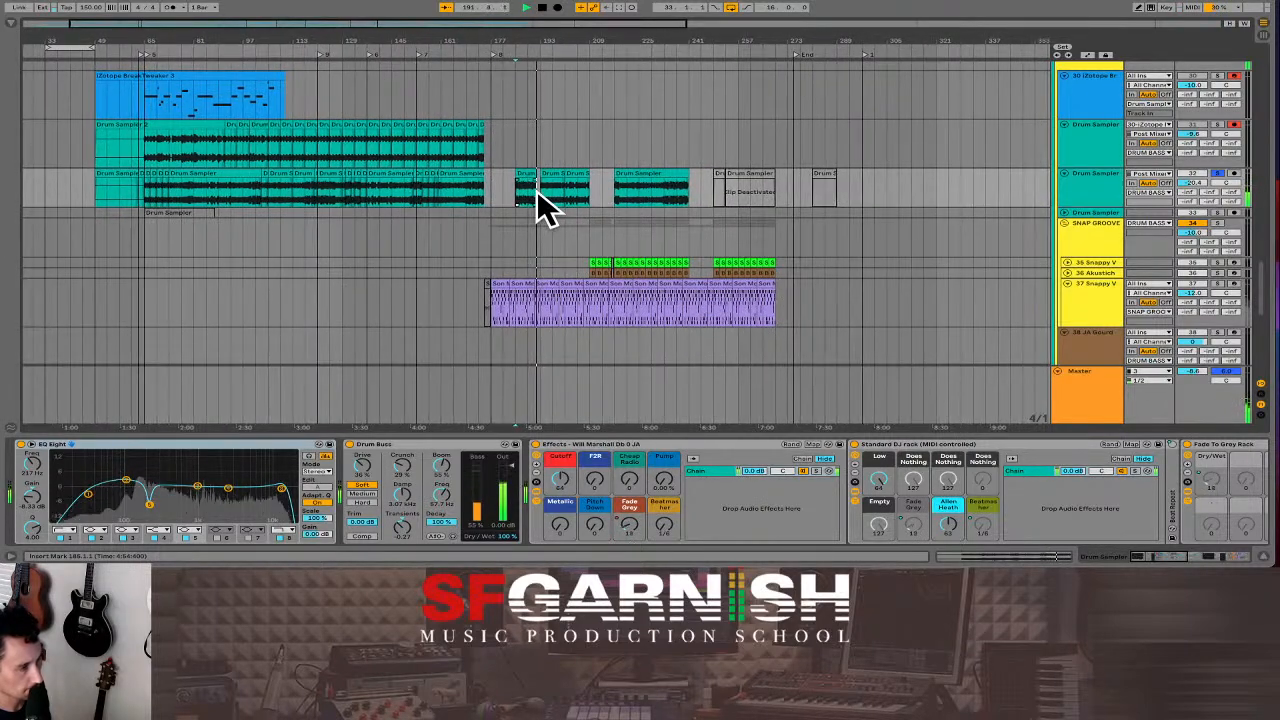
key("space")
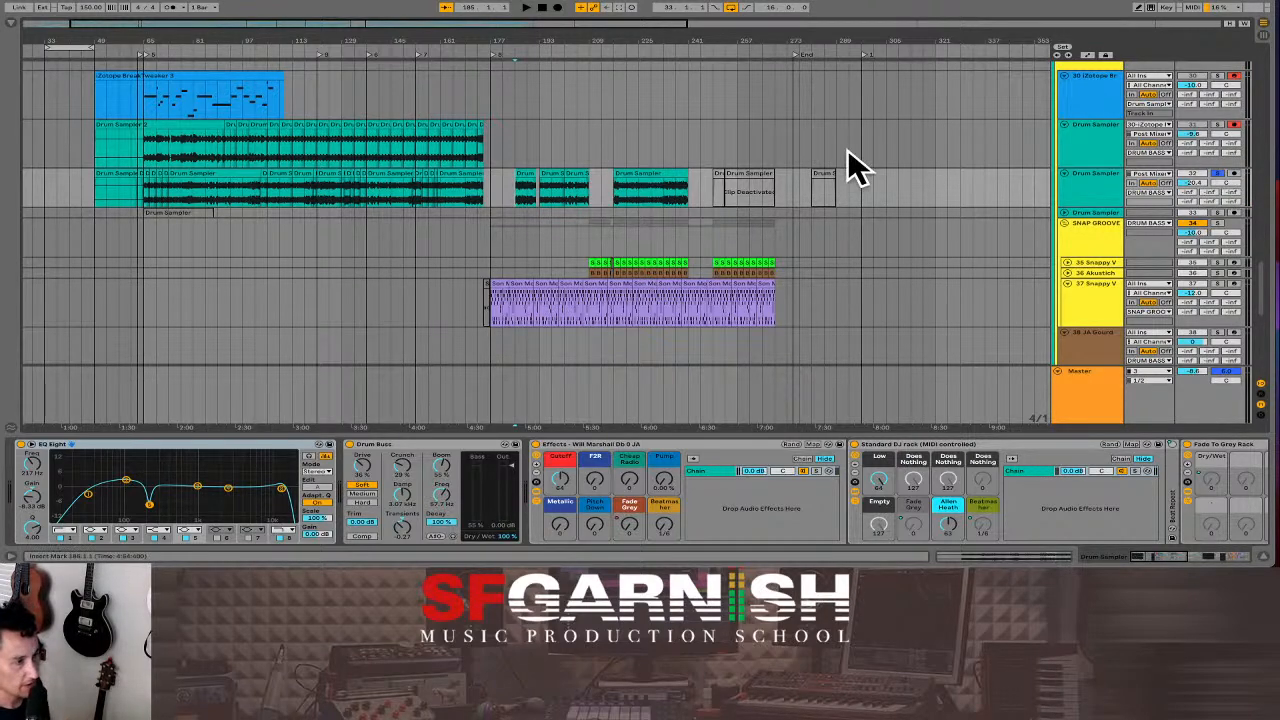
- Open BreakTweaker on the blue iZotope track and load the Tutorial preset from the Demo category
left_click(535, 100)
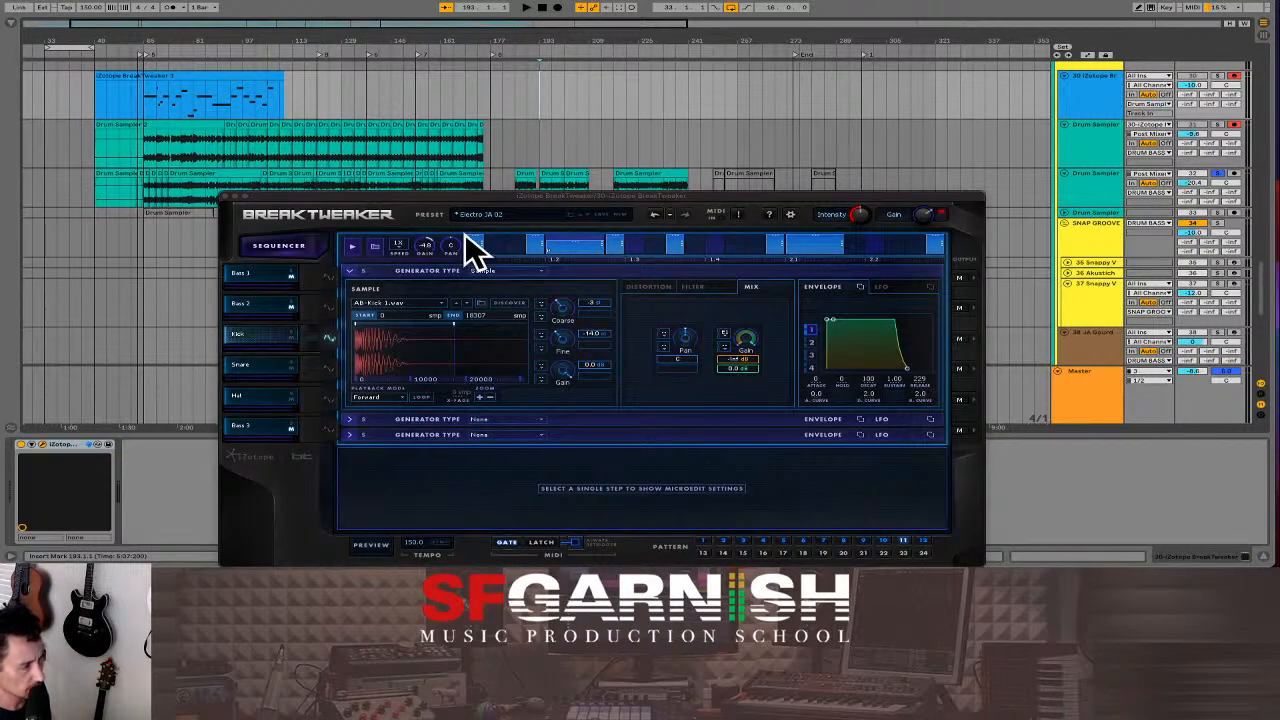
left_click(532, 214)
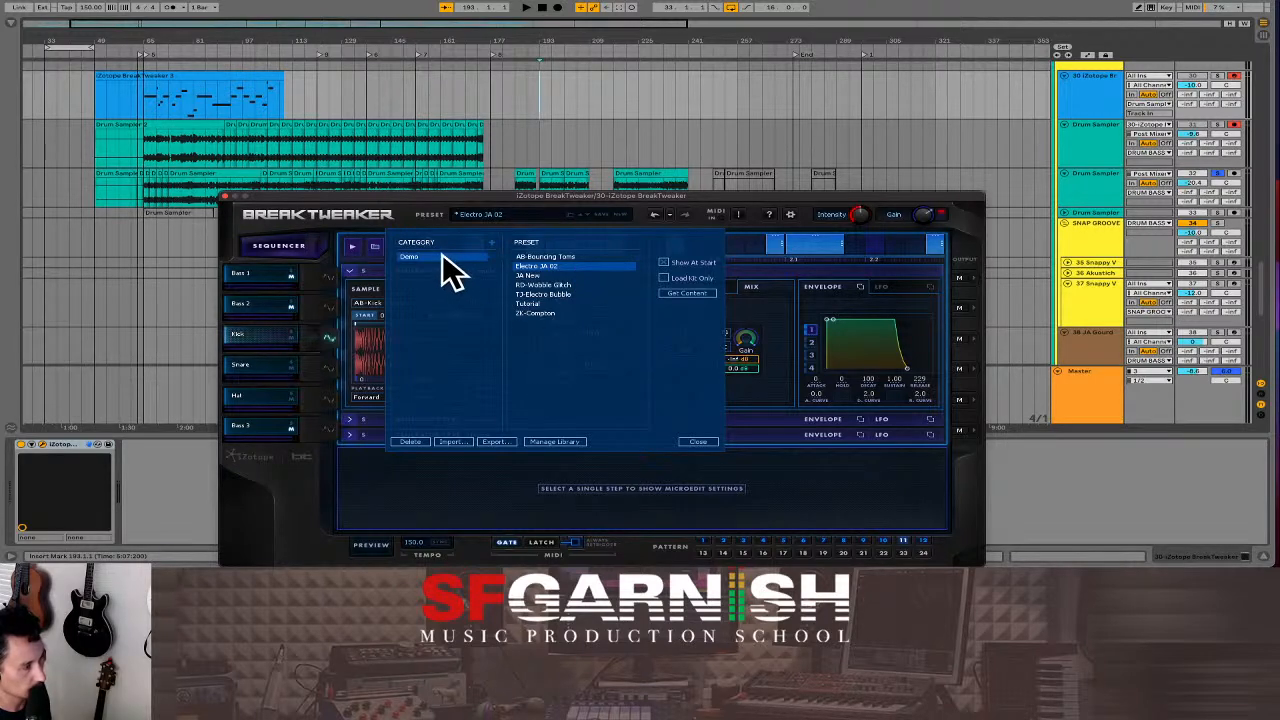
double_click(526, 304)
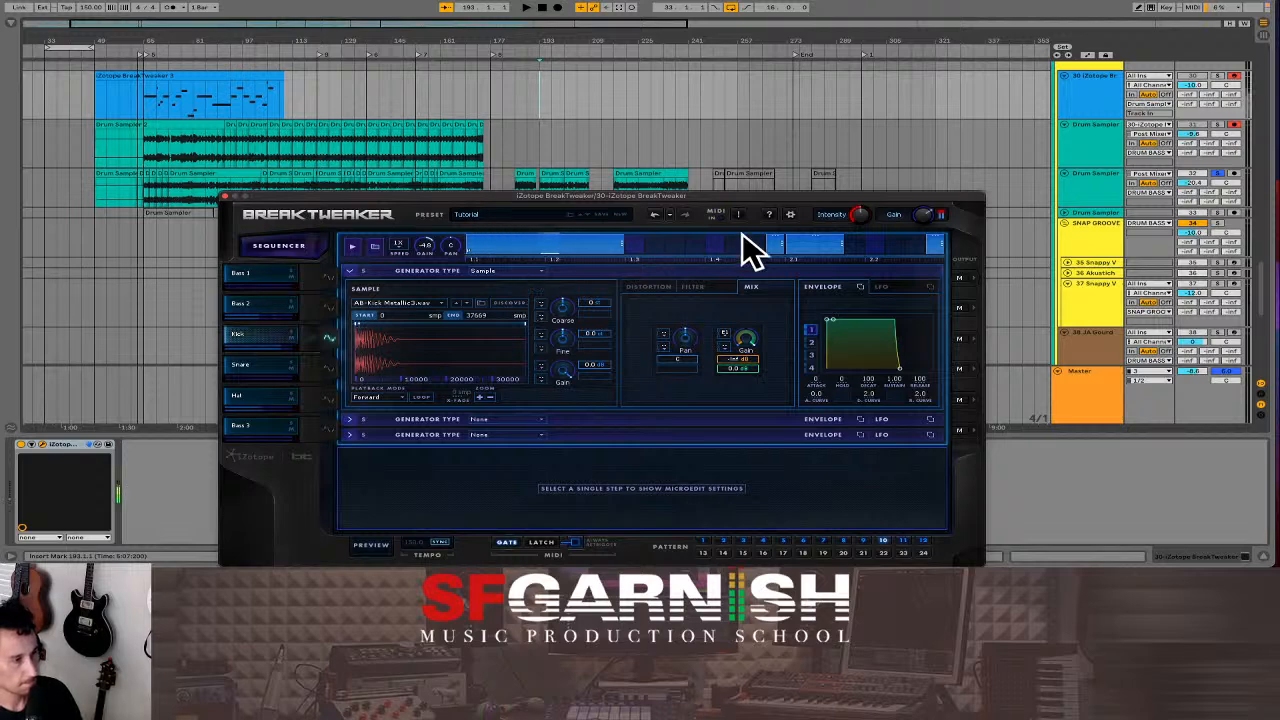
- Unsolo the lower Drum Sampler track and activate the iZotope BreakTweaker track
left_click(1219, 171)
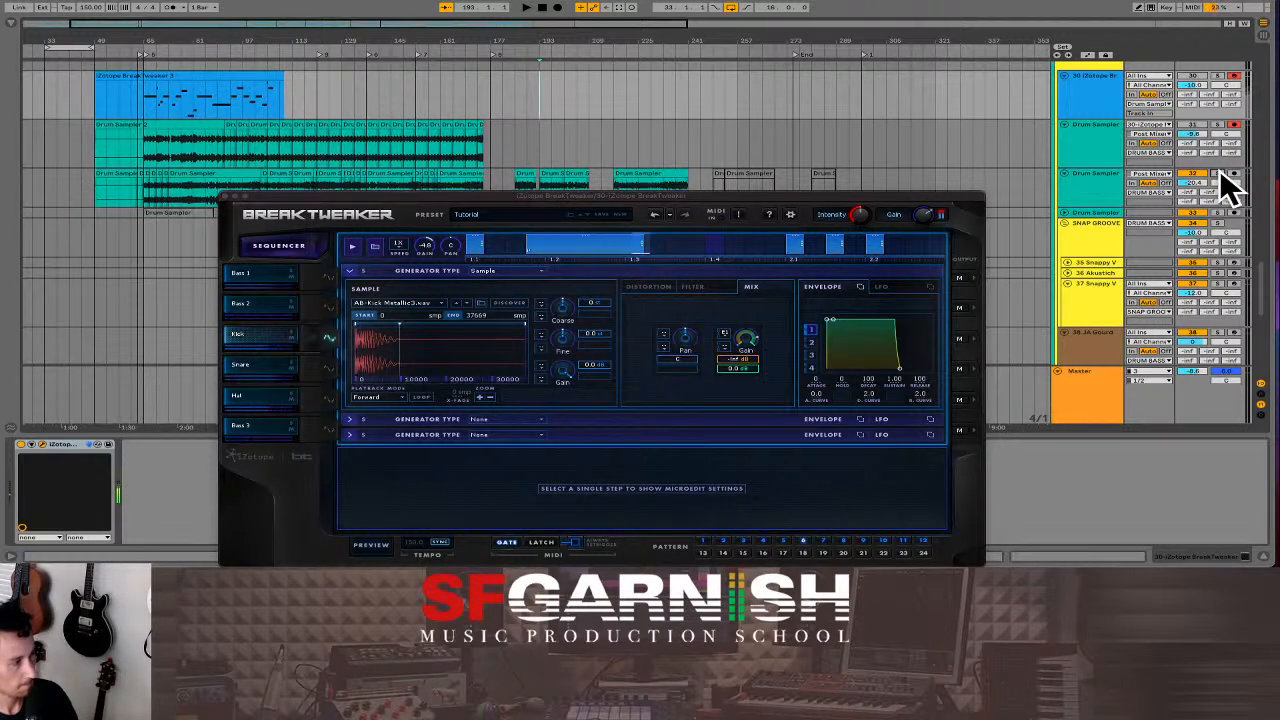
left_click(1196, 123)
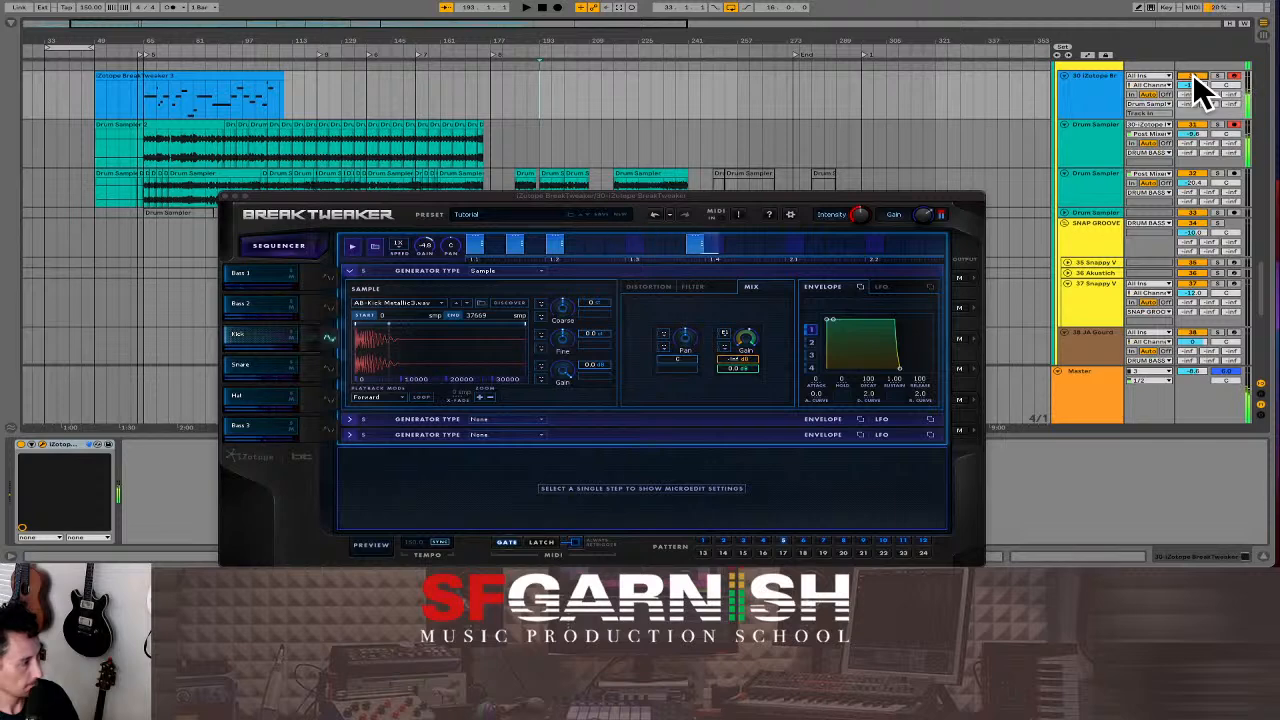
- Show the Snare's generator page in BreakTweaker and lower its sample's coarse pitch
left_click(257, 360)
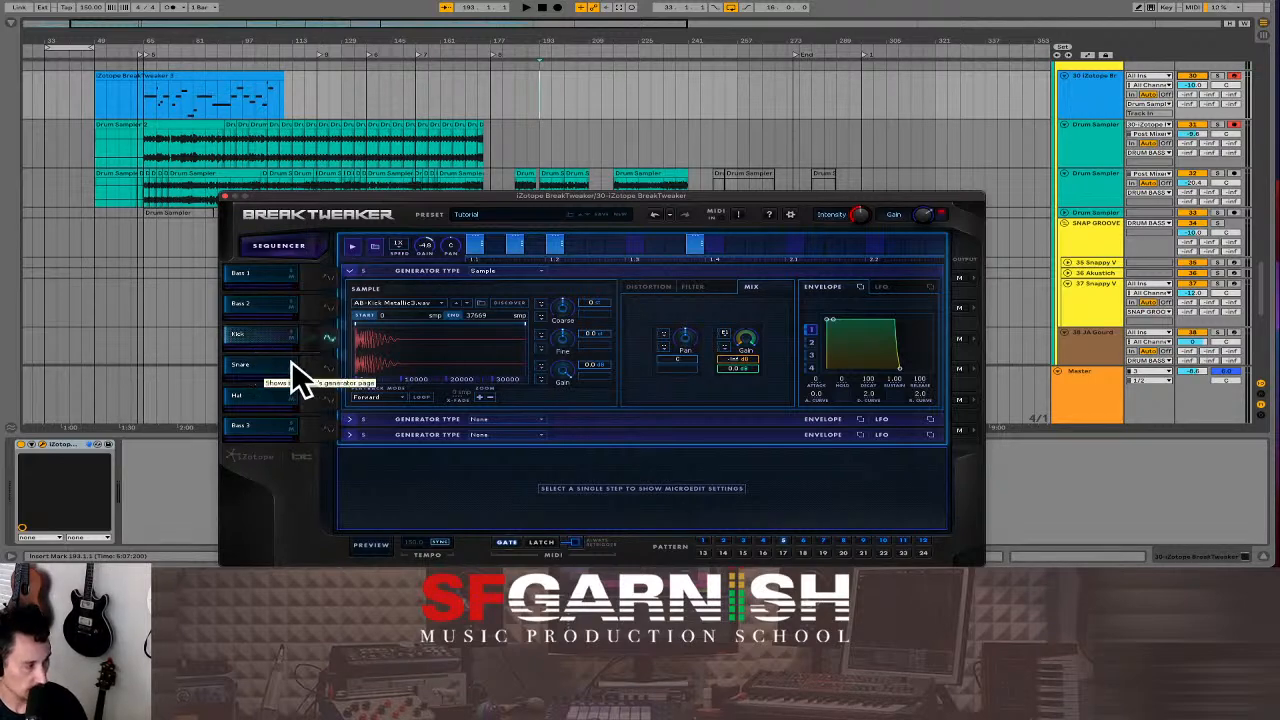
left_click(327, 368)
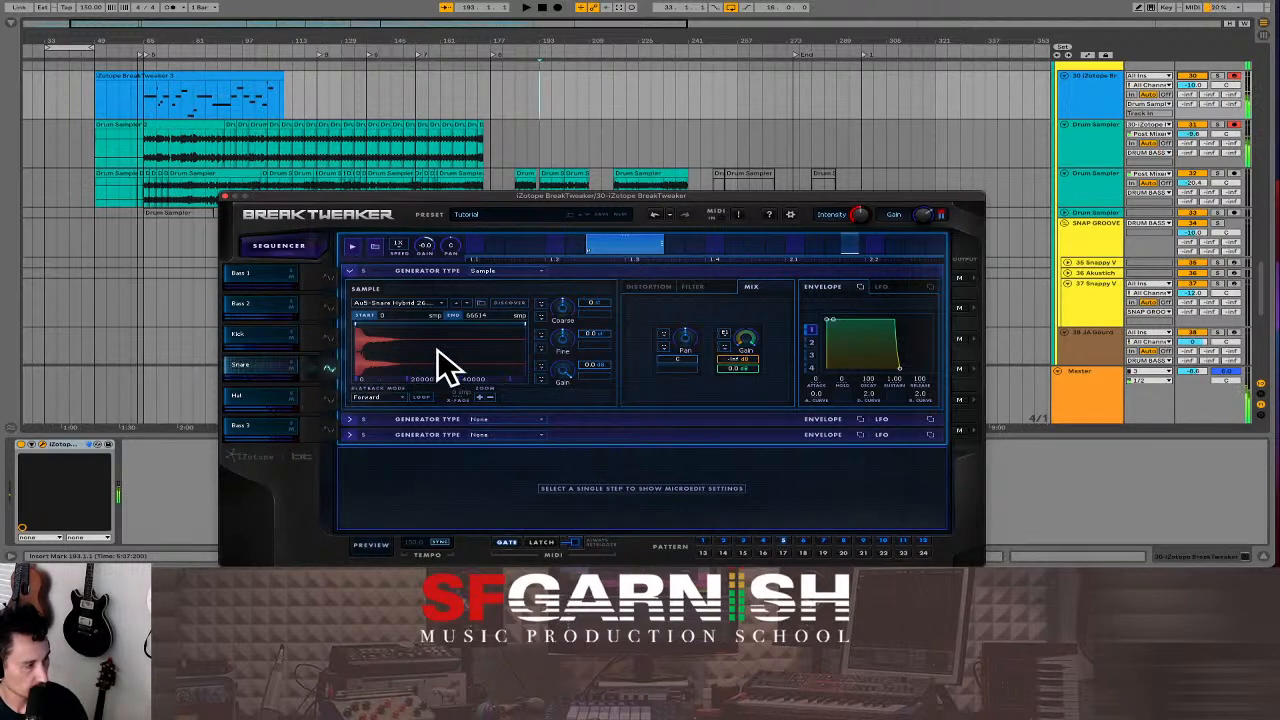
left_click_drag(557, 365, 562, 402)
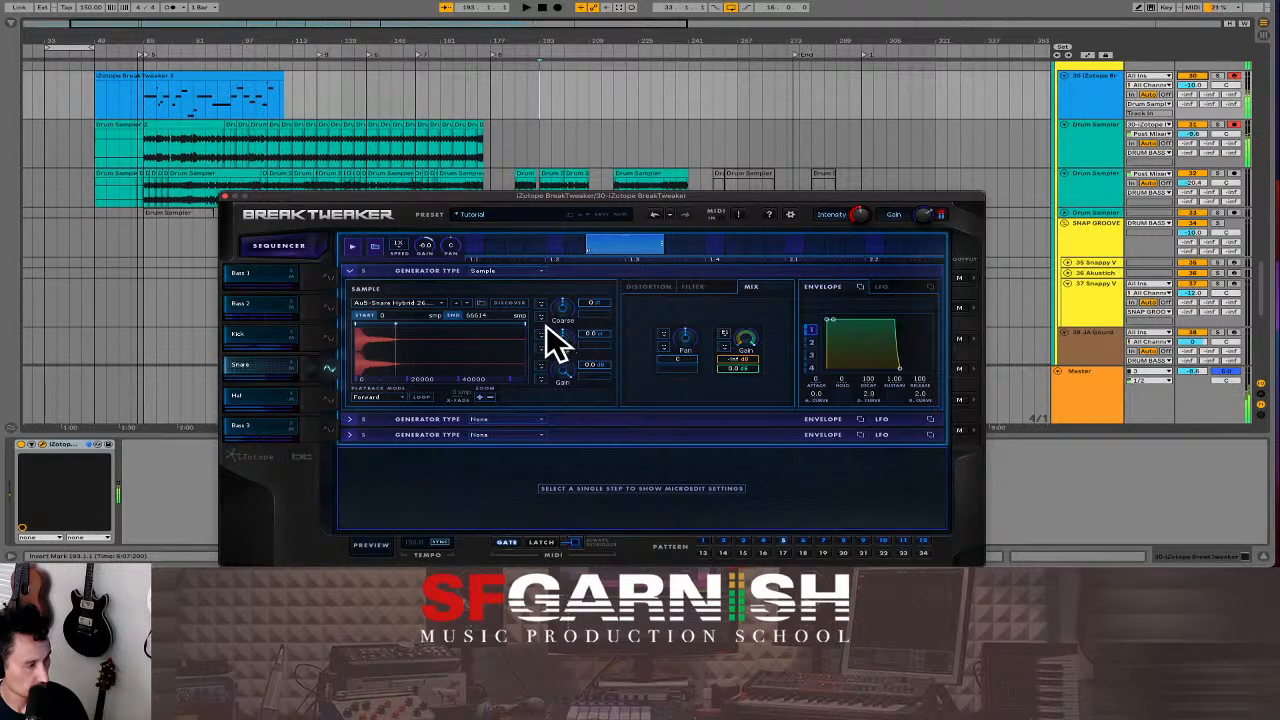
mouse_move(546, 324)
left_mouse_down()
mouse_move(566, 347)
mouse_move(560, 296)
mouse_move(564, 334)
mouse_move(563, 308)
left_mouse_up()
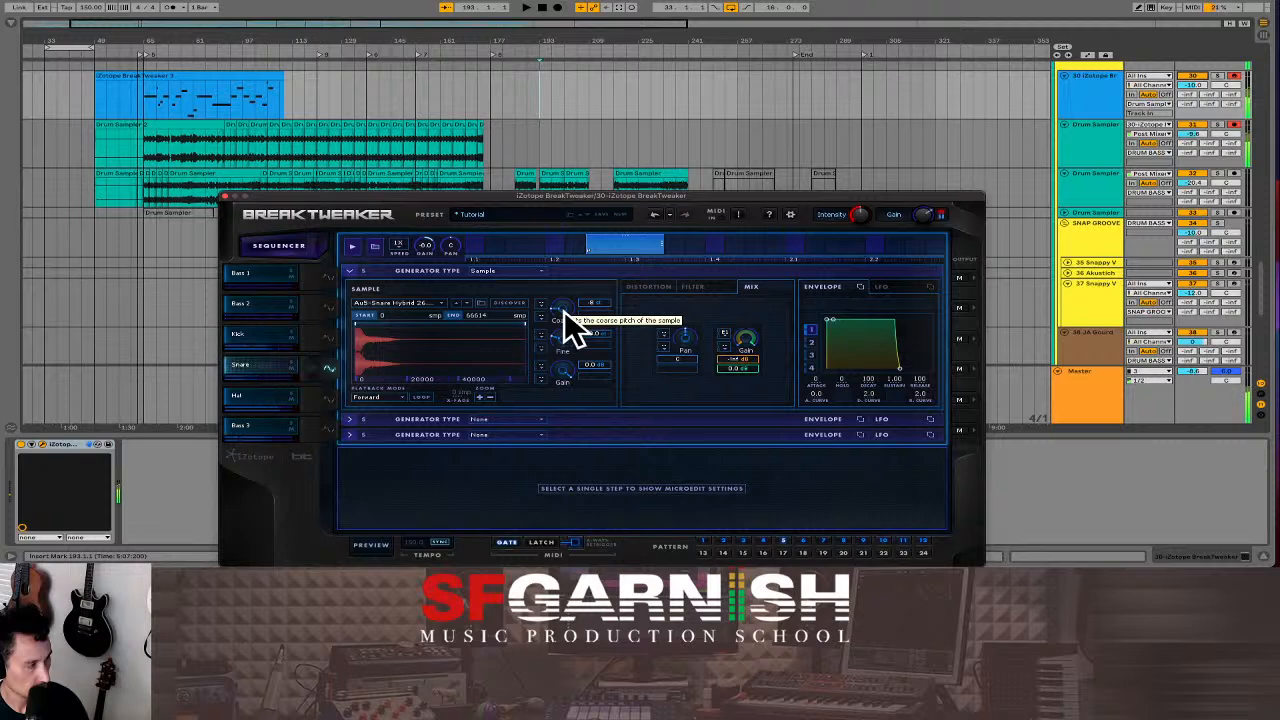
- Replace the Snare's sample with Snare Wet Dub 1
left_click(434, 298)
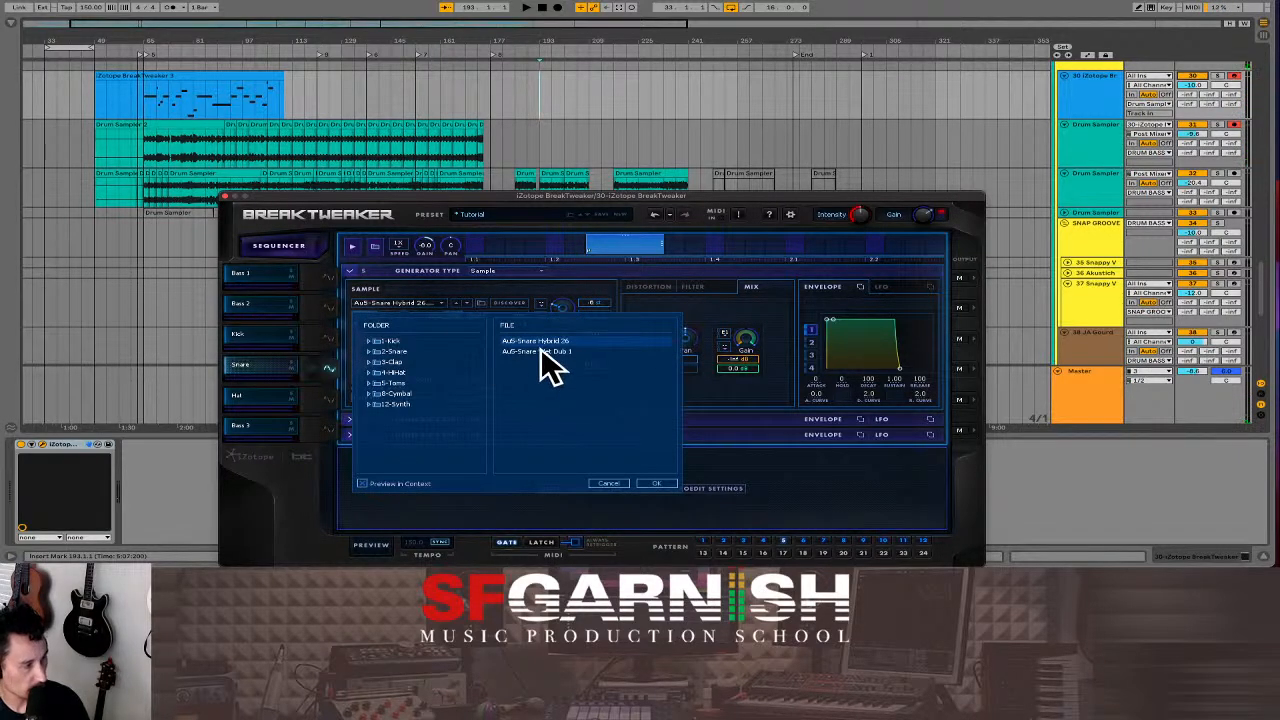
double_click(541, 351)
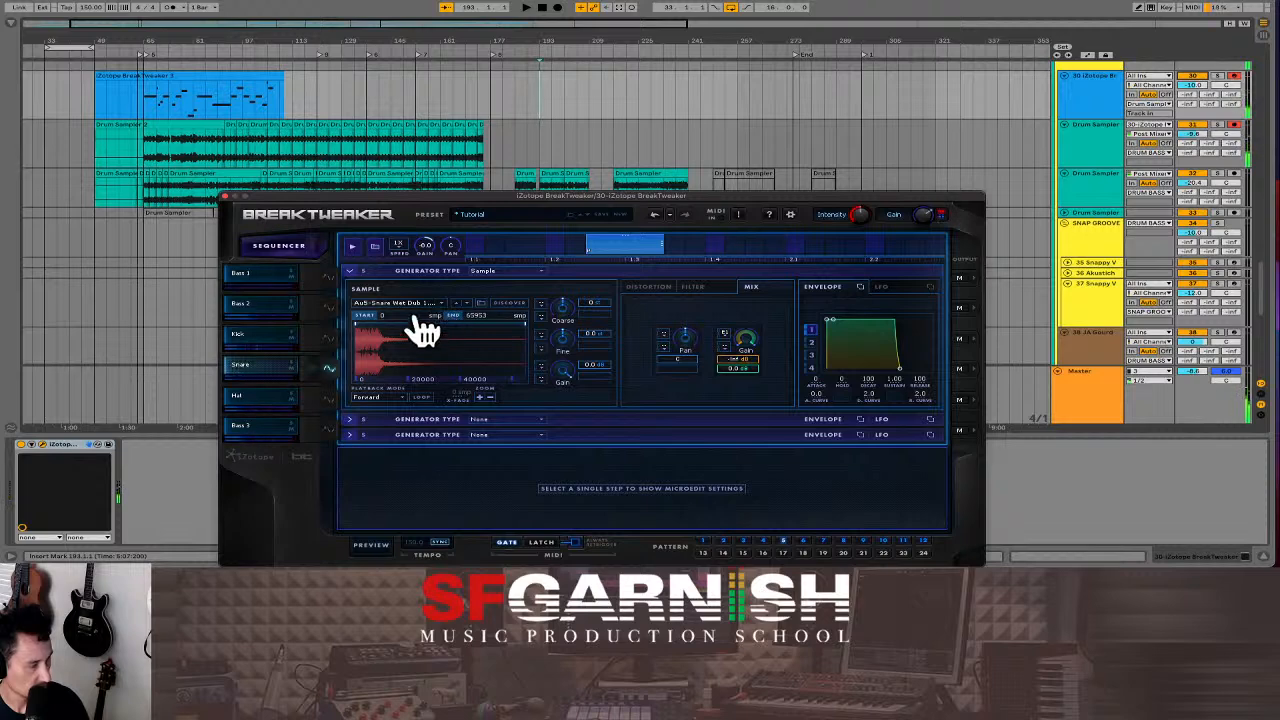
- Set the Snare sample's start point to 6774 and audition several patterns between 3 and 9, ending on pattern 8
left_click_drag(362, 330, 378, 332)
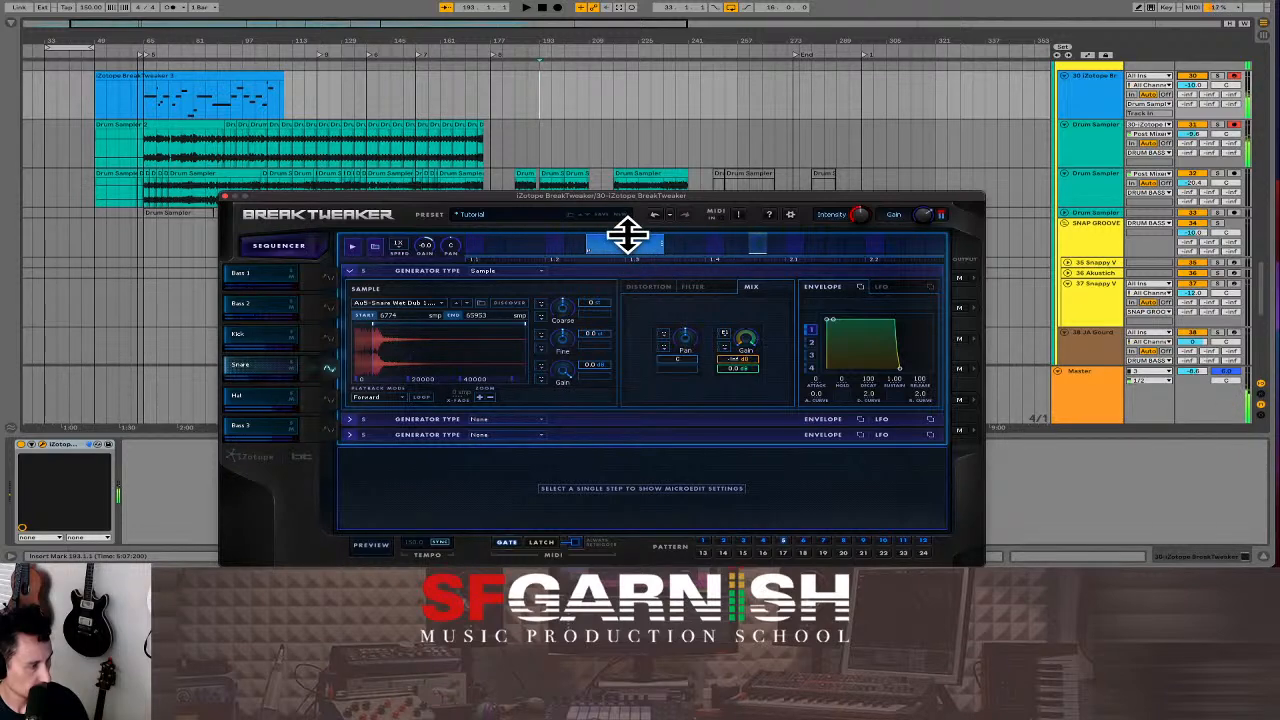
left_click(744, 541)
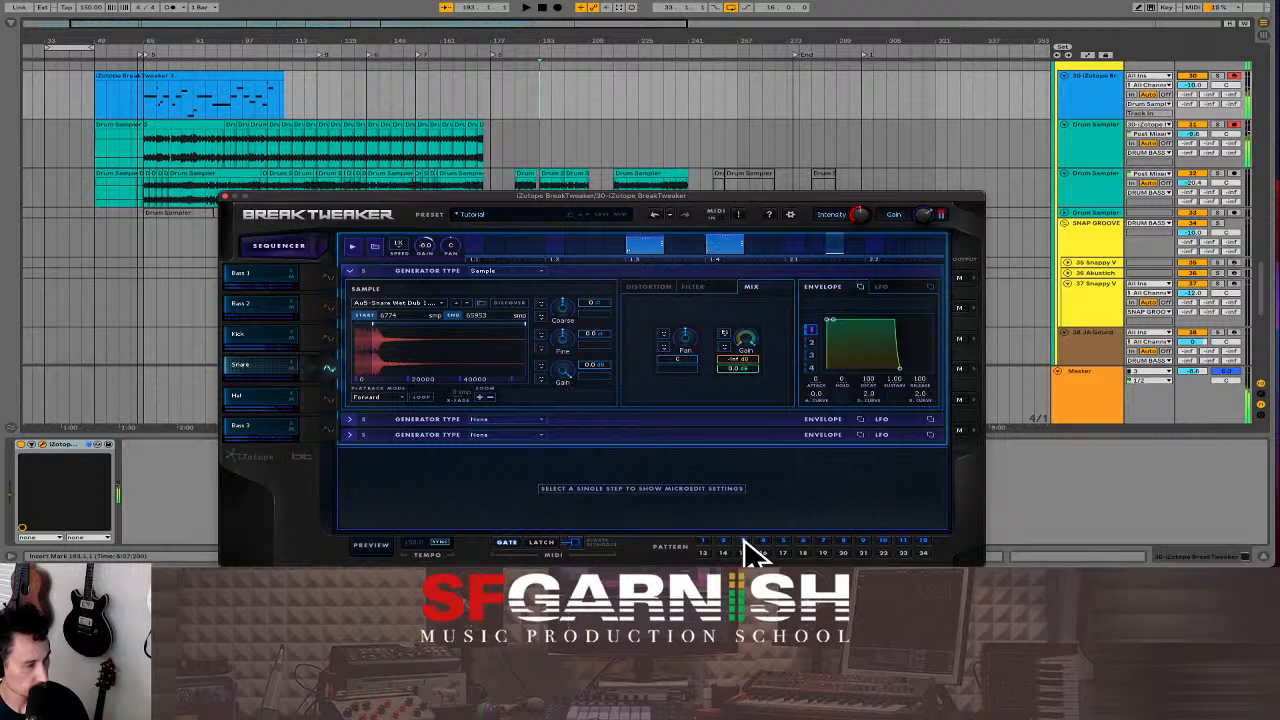
left_click(764, 540)
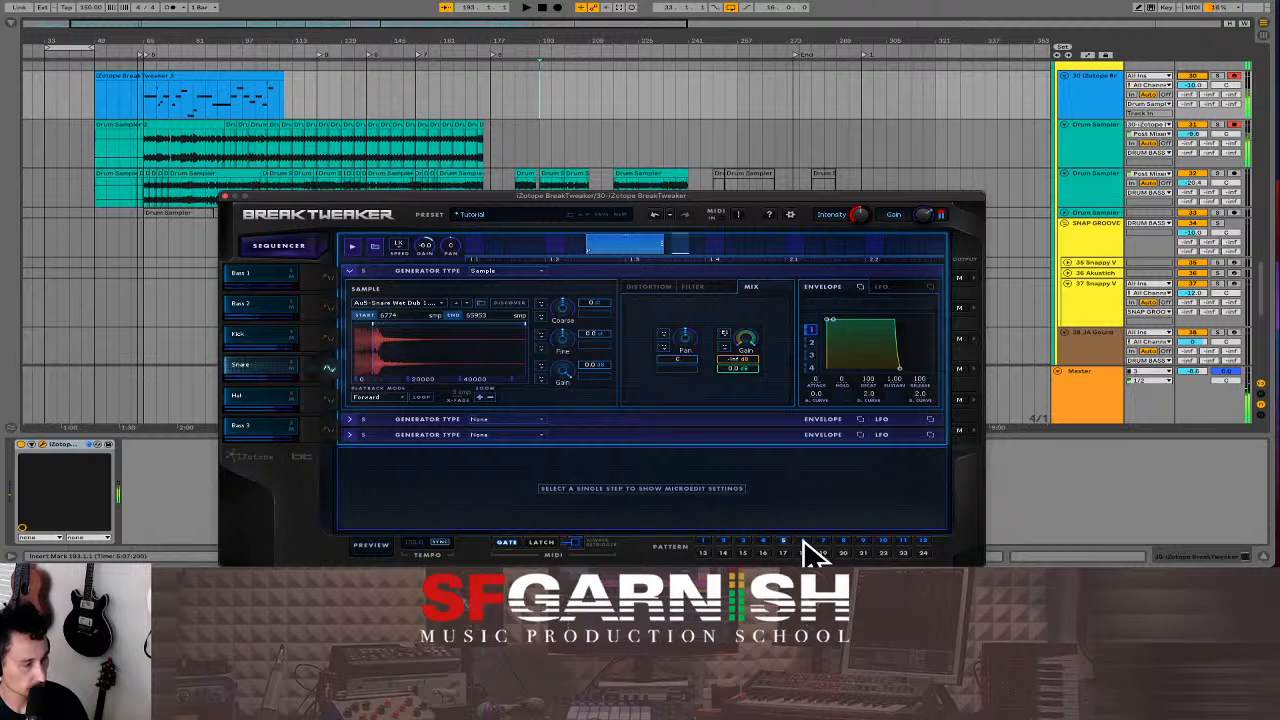
left_click(803, 541)
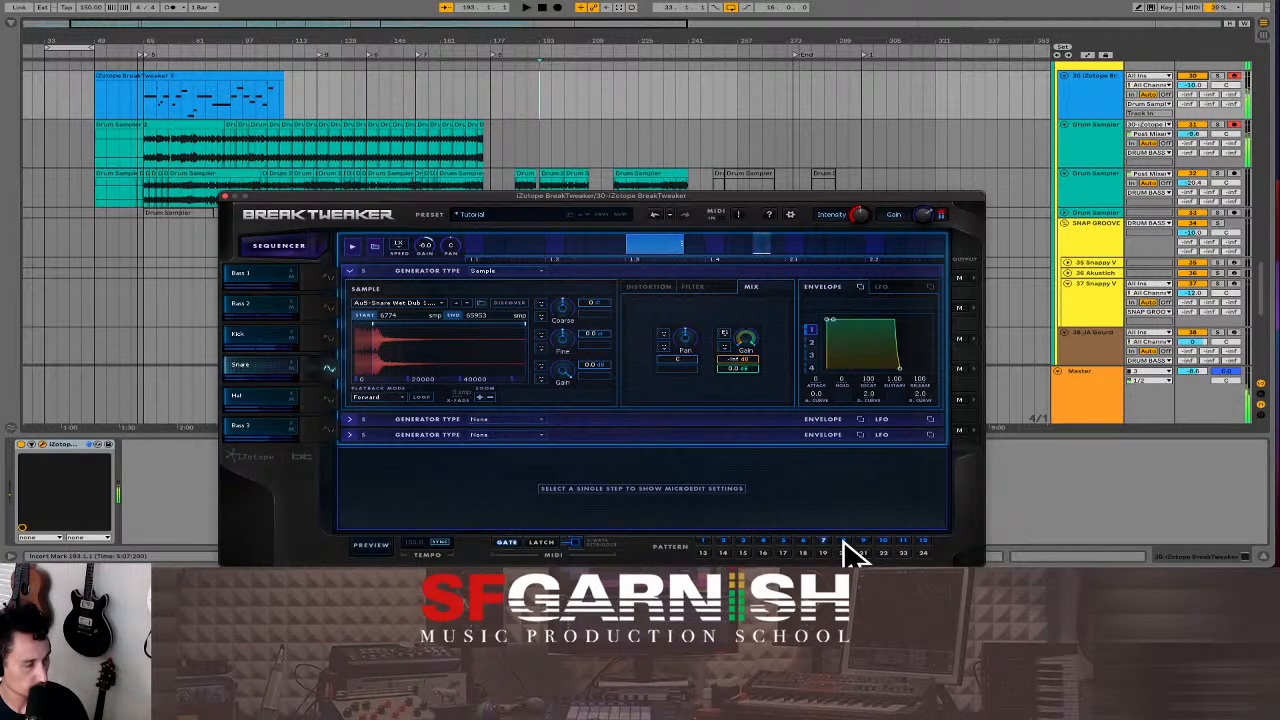
left_click(843, 541)
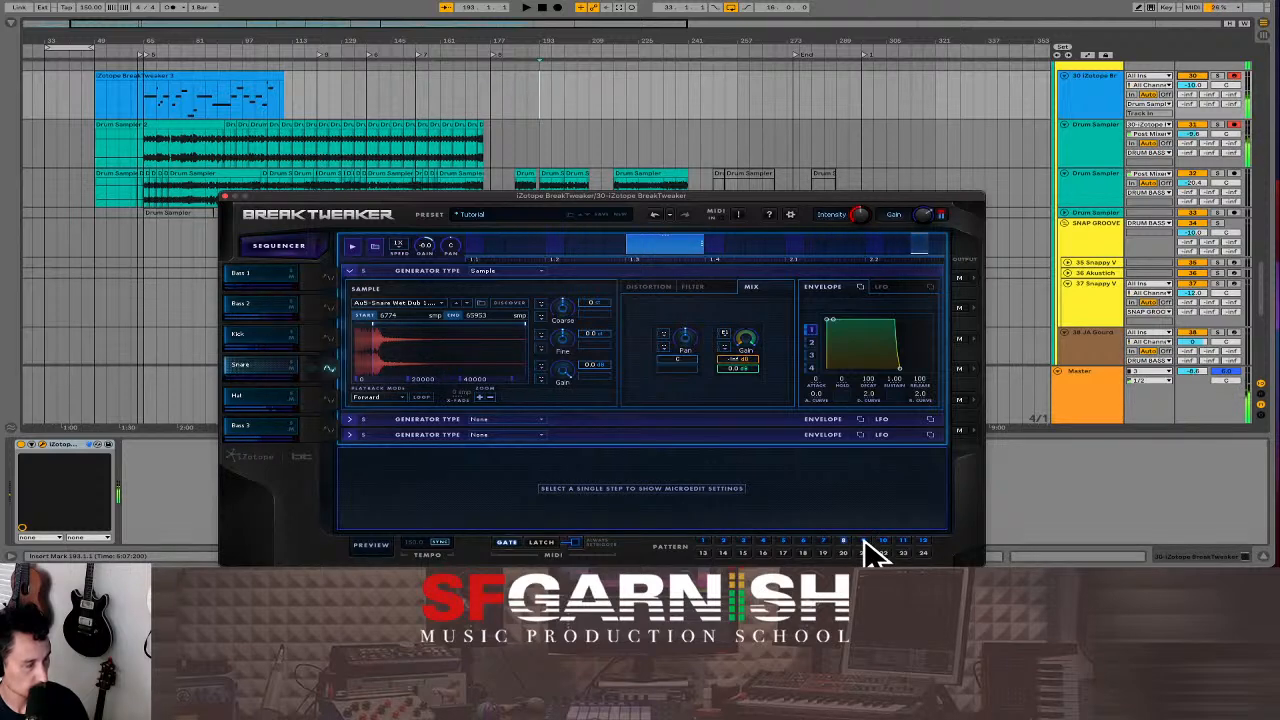
left_click(864, 540)
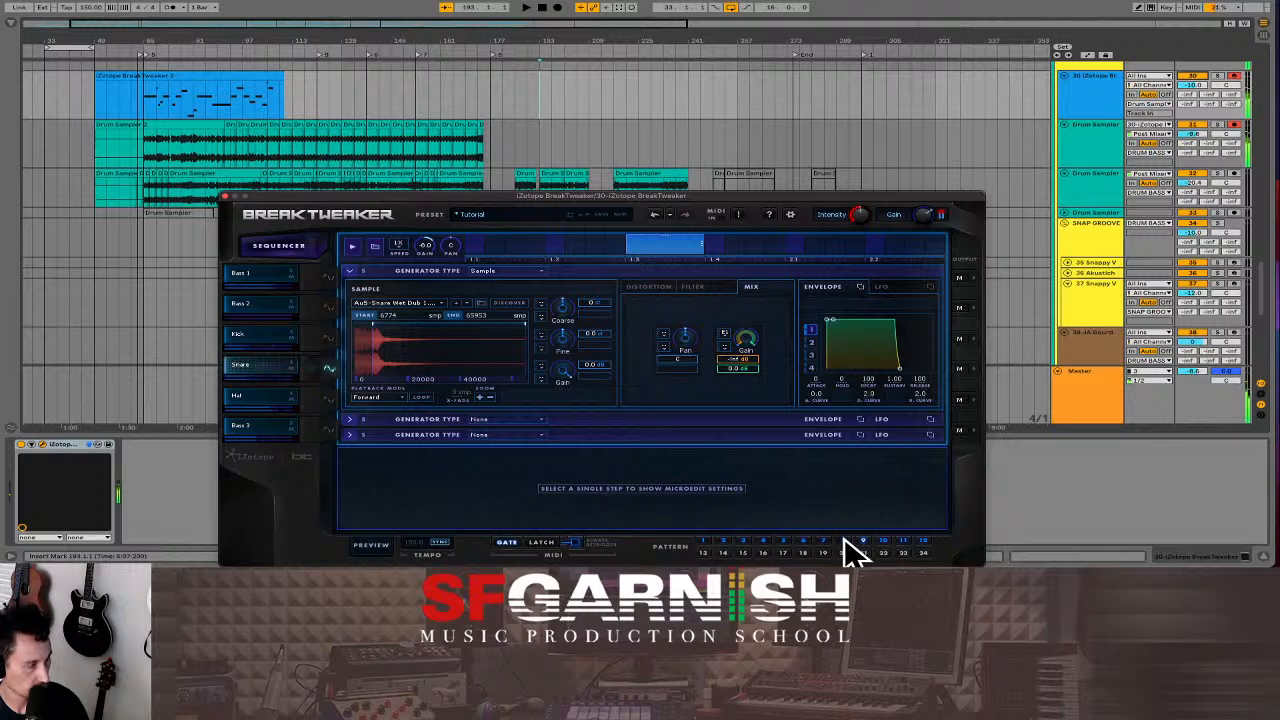
left_click(844, 540)
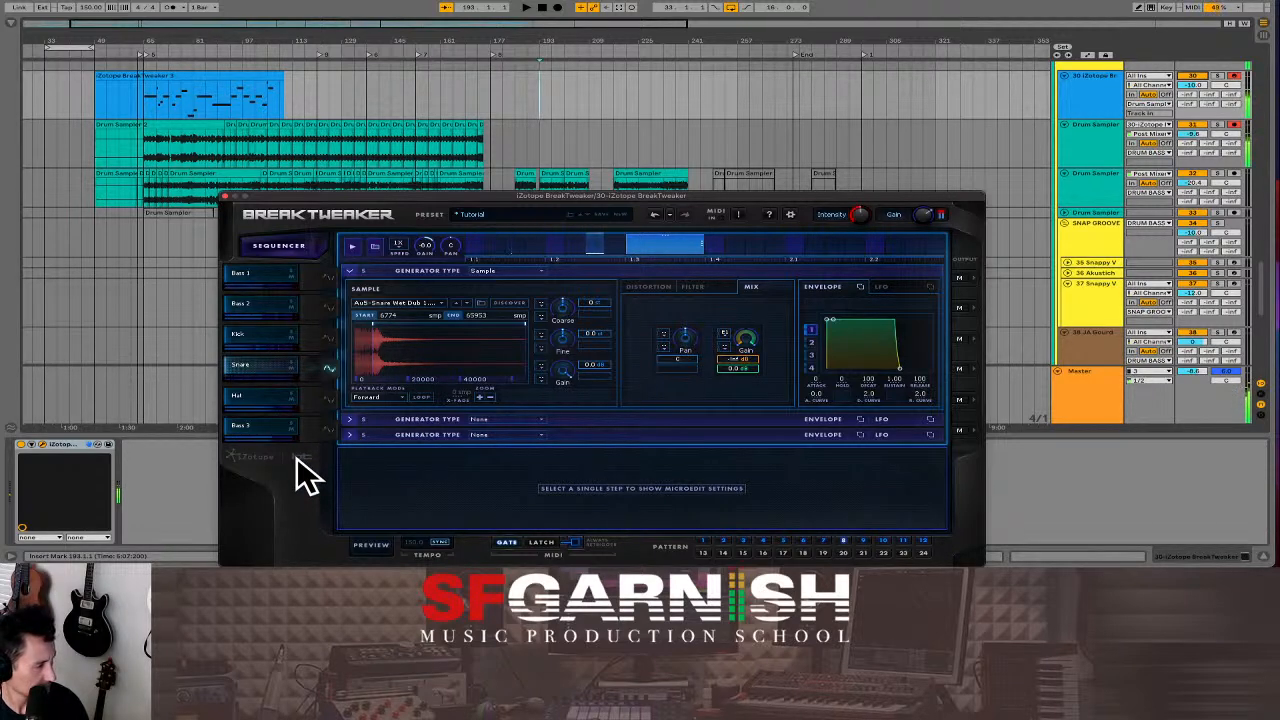
- Switch on the lower toggle of every track from Bass 1 through Bass 3 and audition patterns 11 and 4
left_click(291, 276)
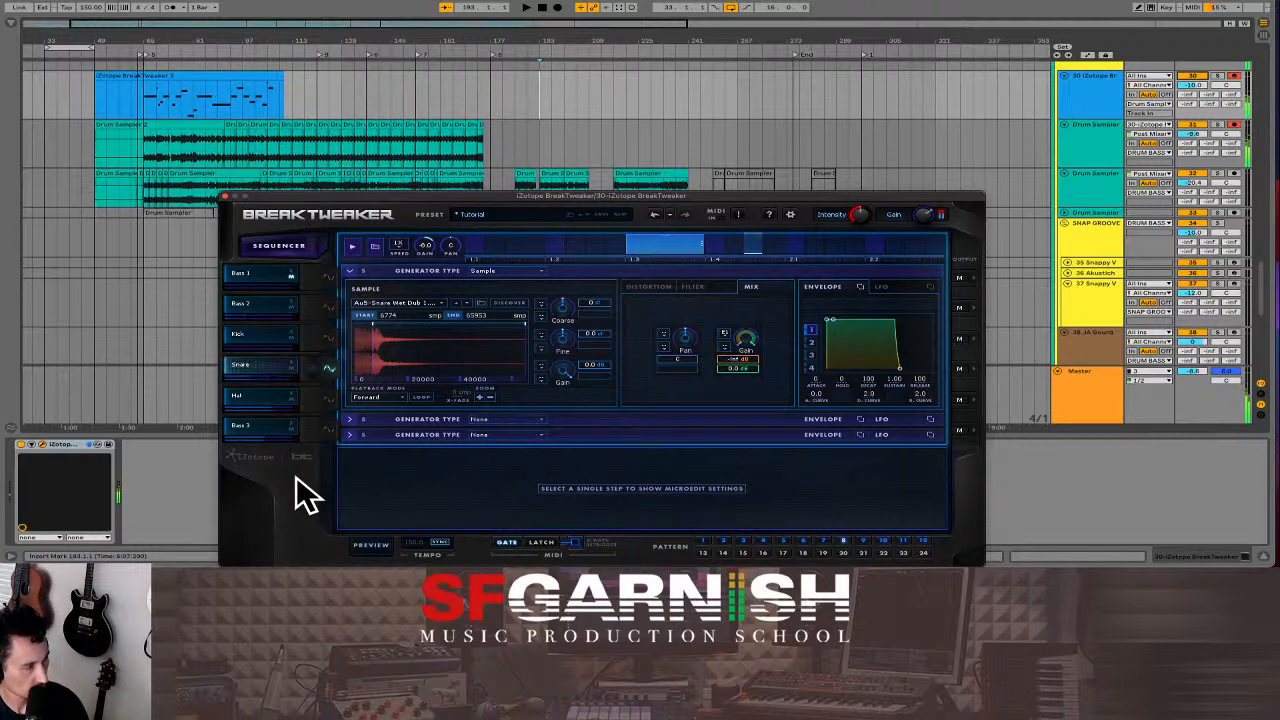
left_click(291, 429)
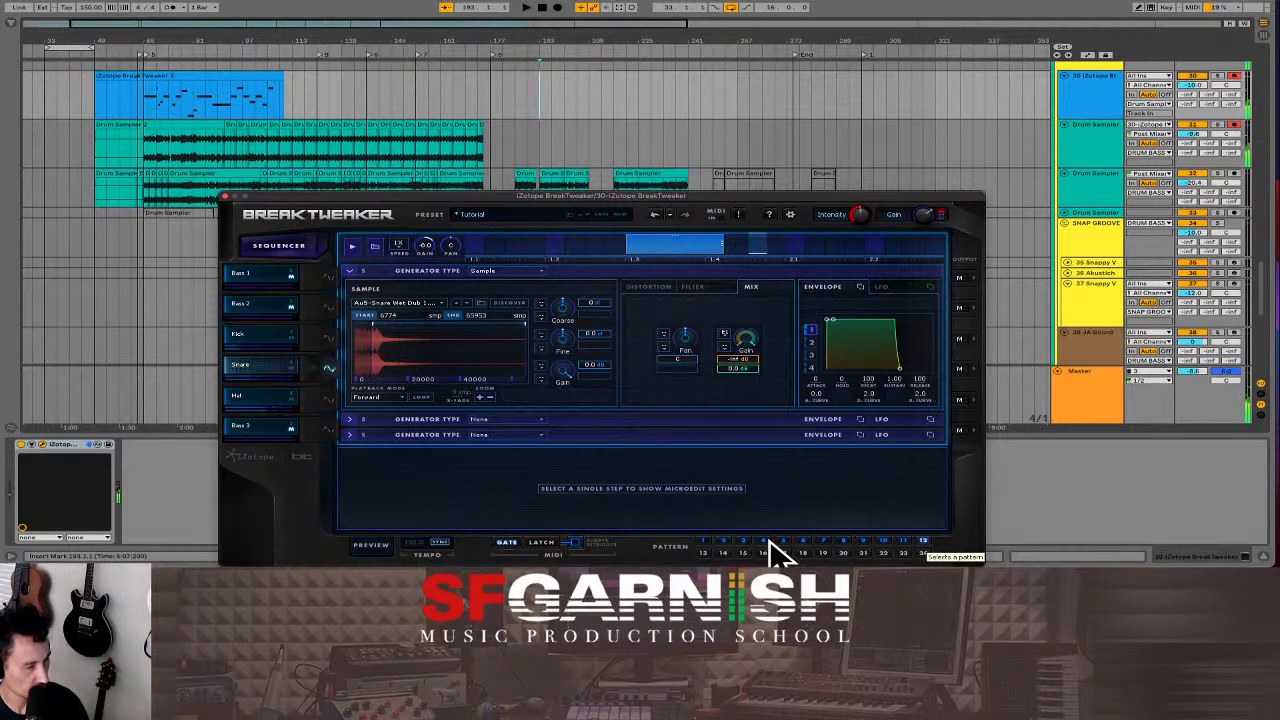
left_click(904, 541)
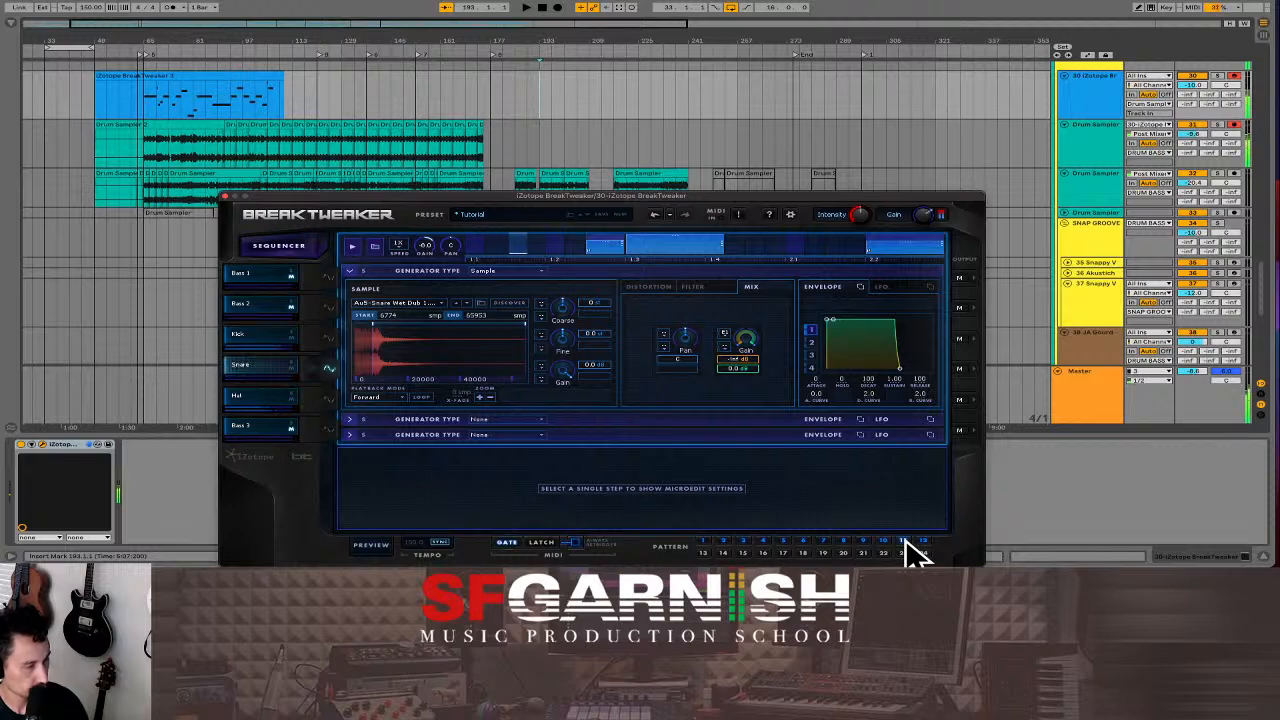
left_click(769, 543)
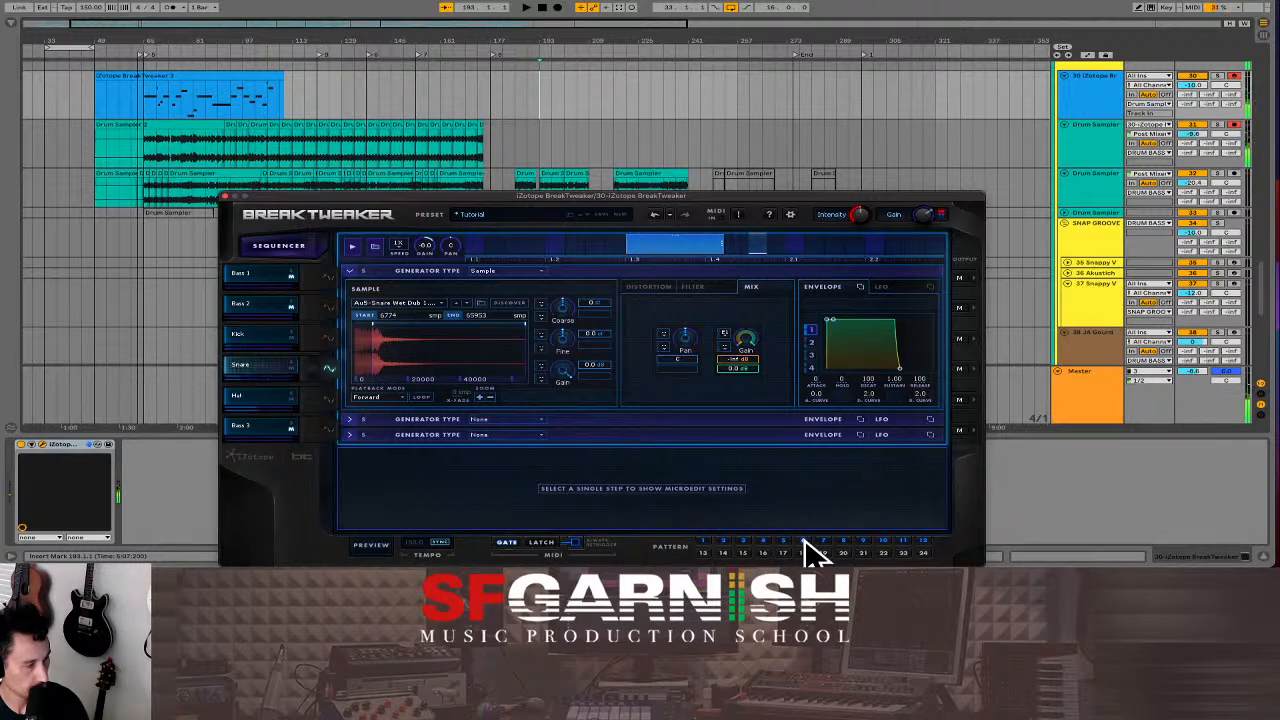
- Show the Kick's generator page and replace its sample with AB-Kick 1
left_click(338, 336)
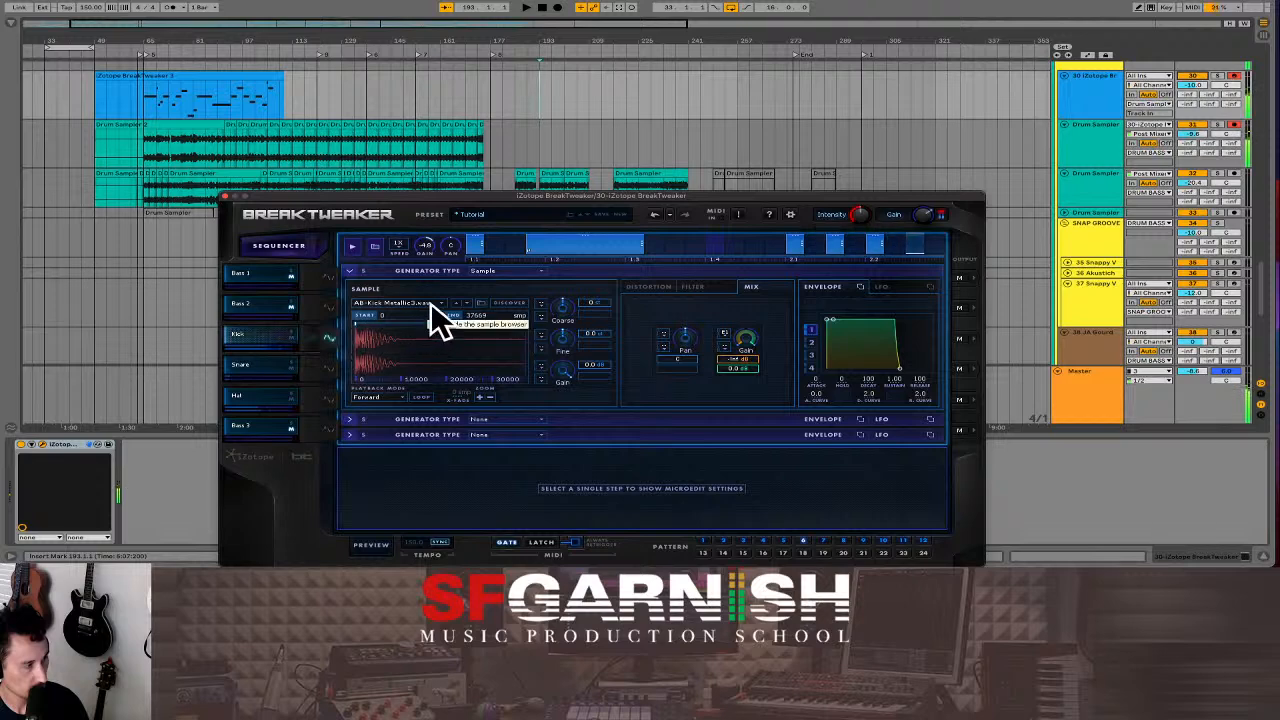
left_click(431, 304)
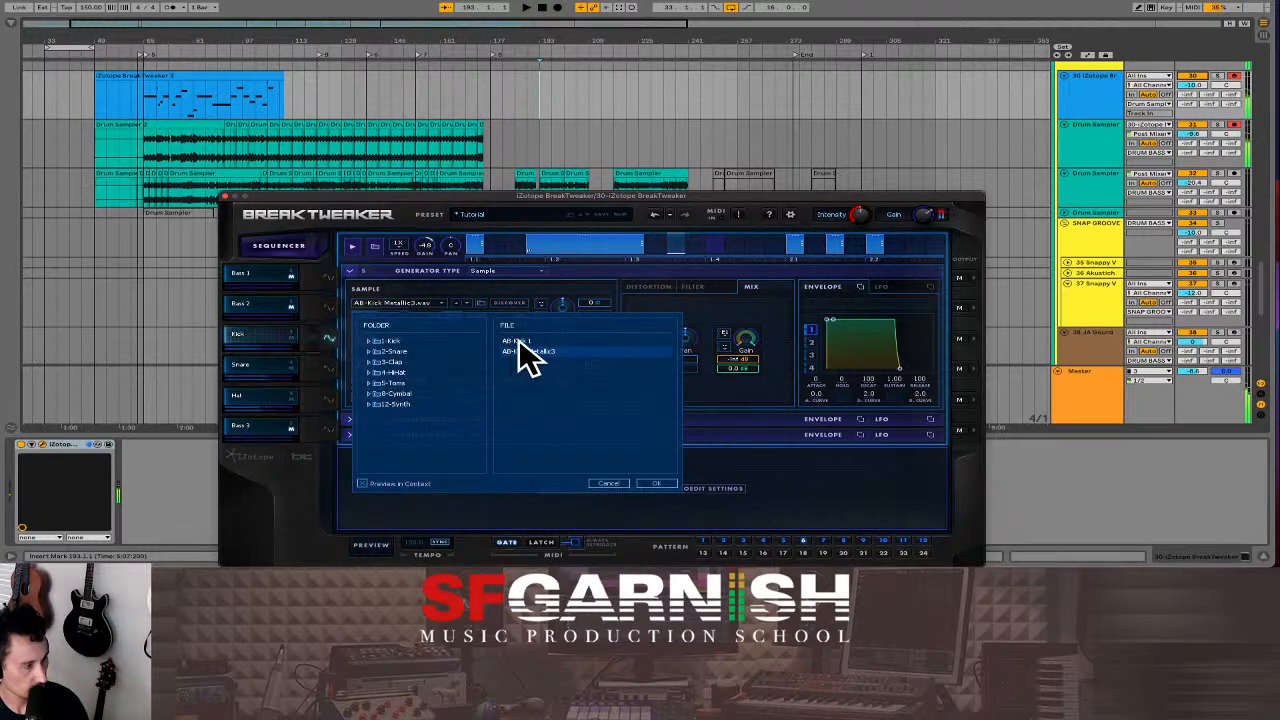
double_click(516, 341)
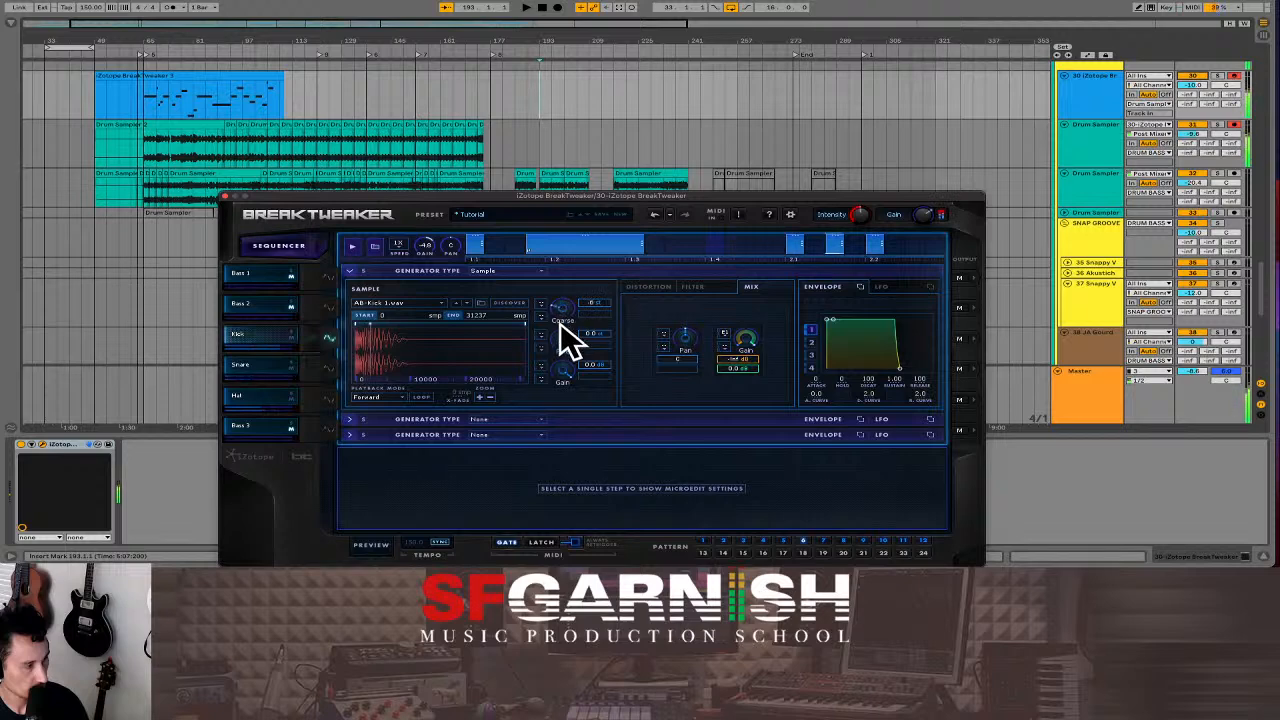
- Lower the coarse and fine pitch of the Kick's AB-Kick 1 sample
left_click_drag(560, 322, 573, 349)
left_click_drag(565, 306, 562, 292)
mouse_move(561, 336)
left_mouse_down()
mouse_move(583, 374)
mouse_move(562, 326)
left_mouse_up()
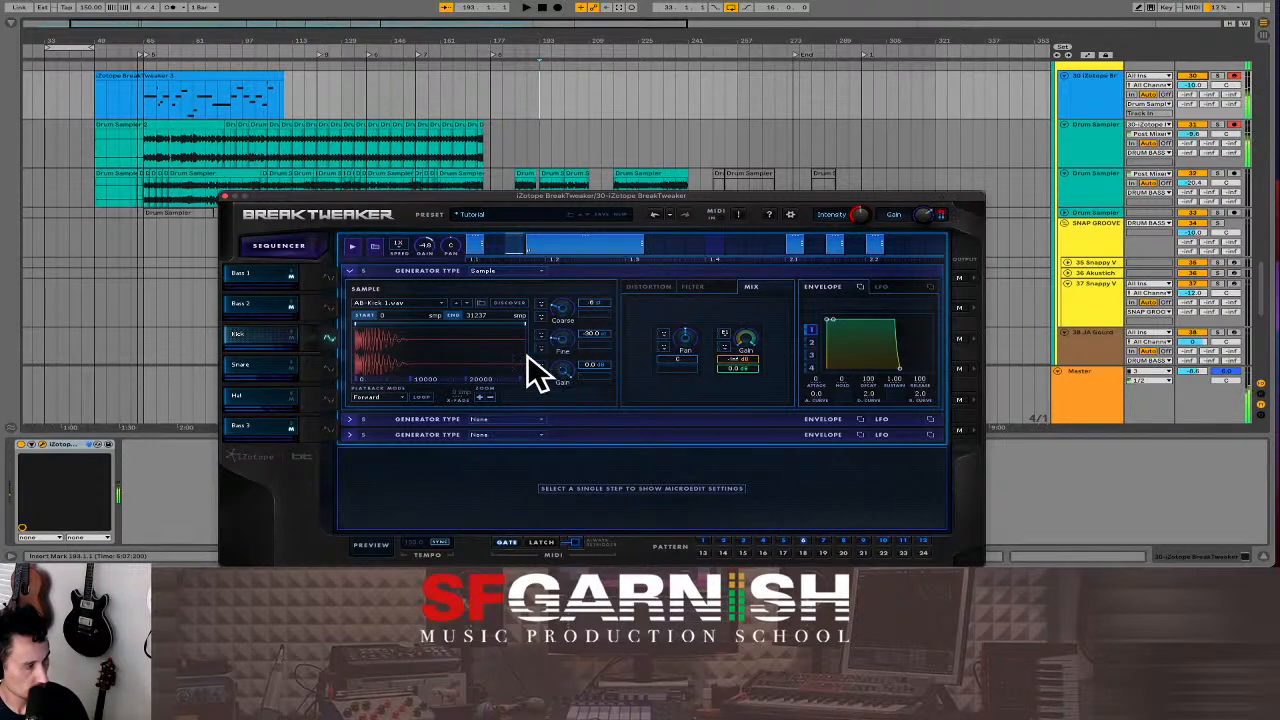
- Replace the Kick's sample with AB-Kick 2 from the Electro folder of 1-Kick
left_click(435, 300)
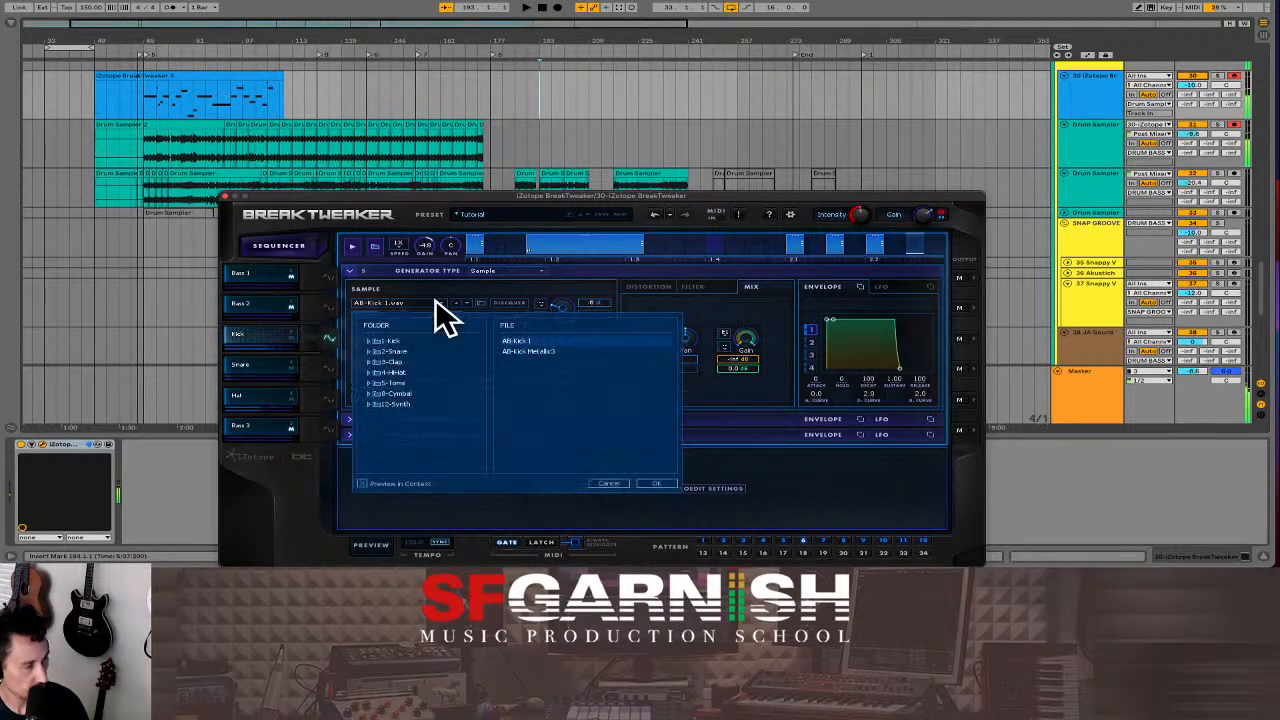
left_click(390, 341)
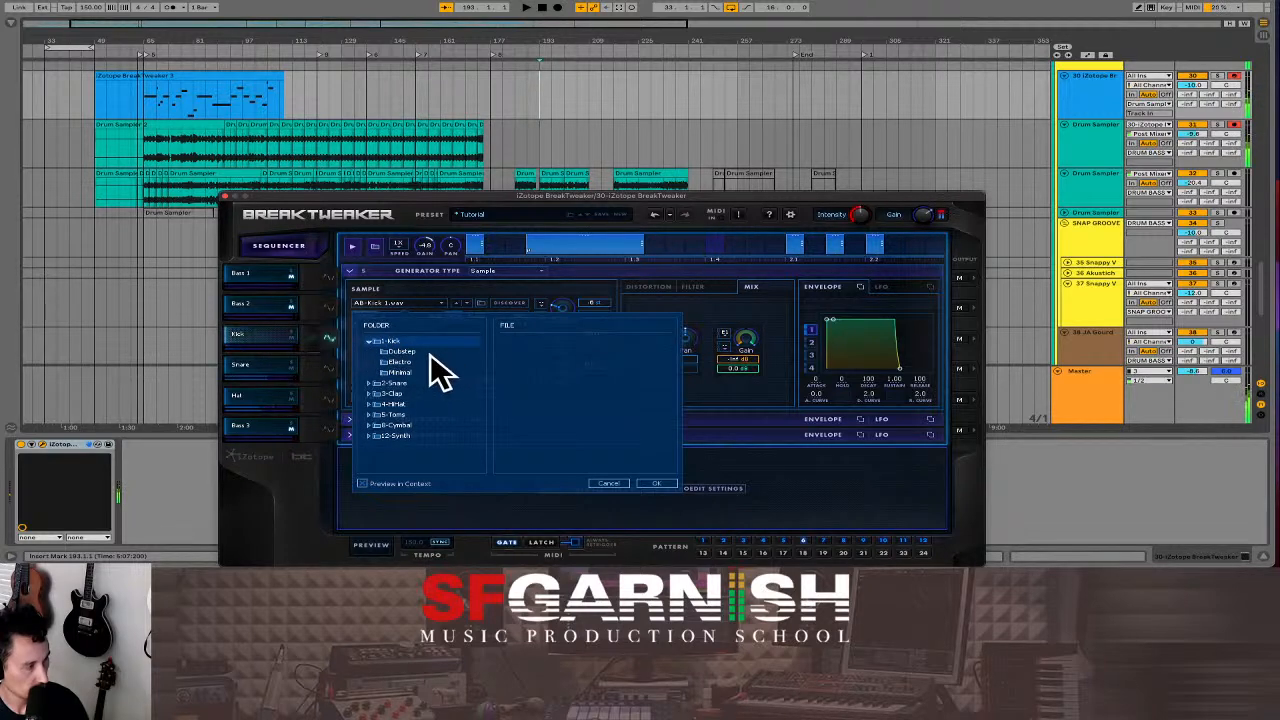
left_click(400, 351)
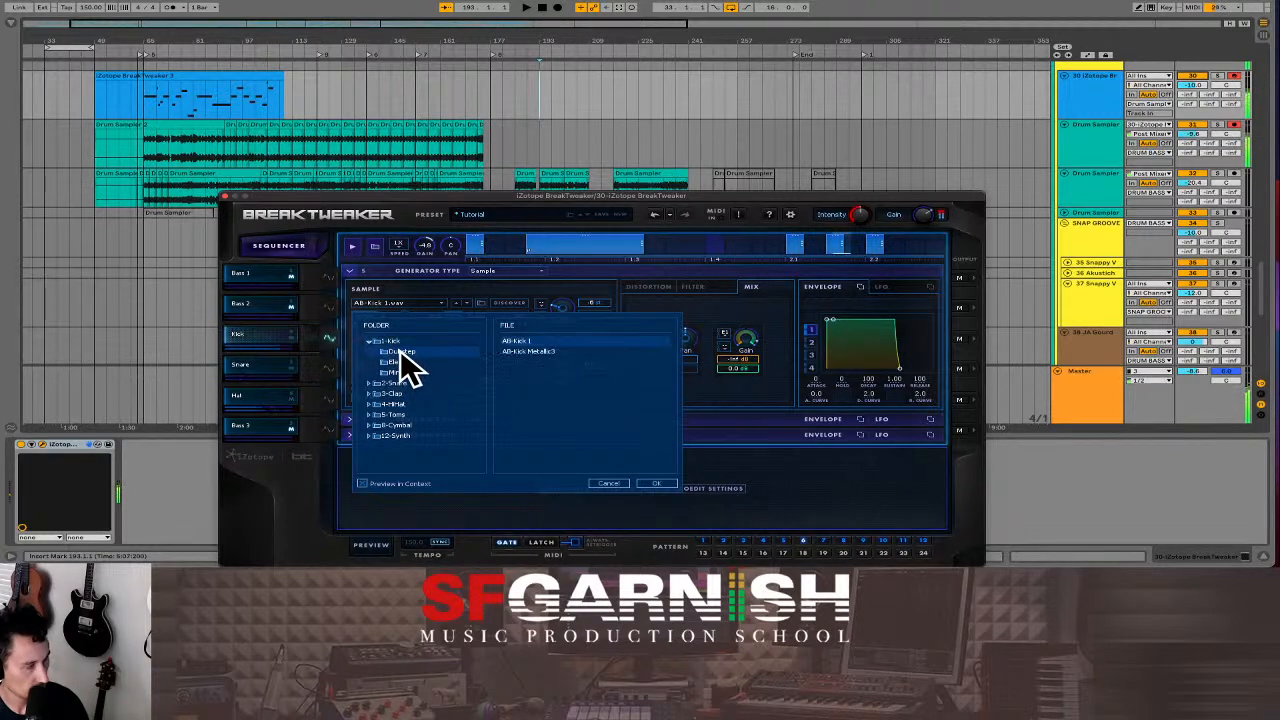
left_click(410, 363)
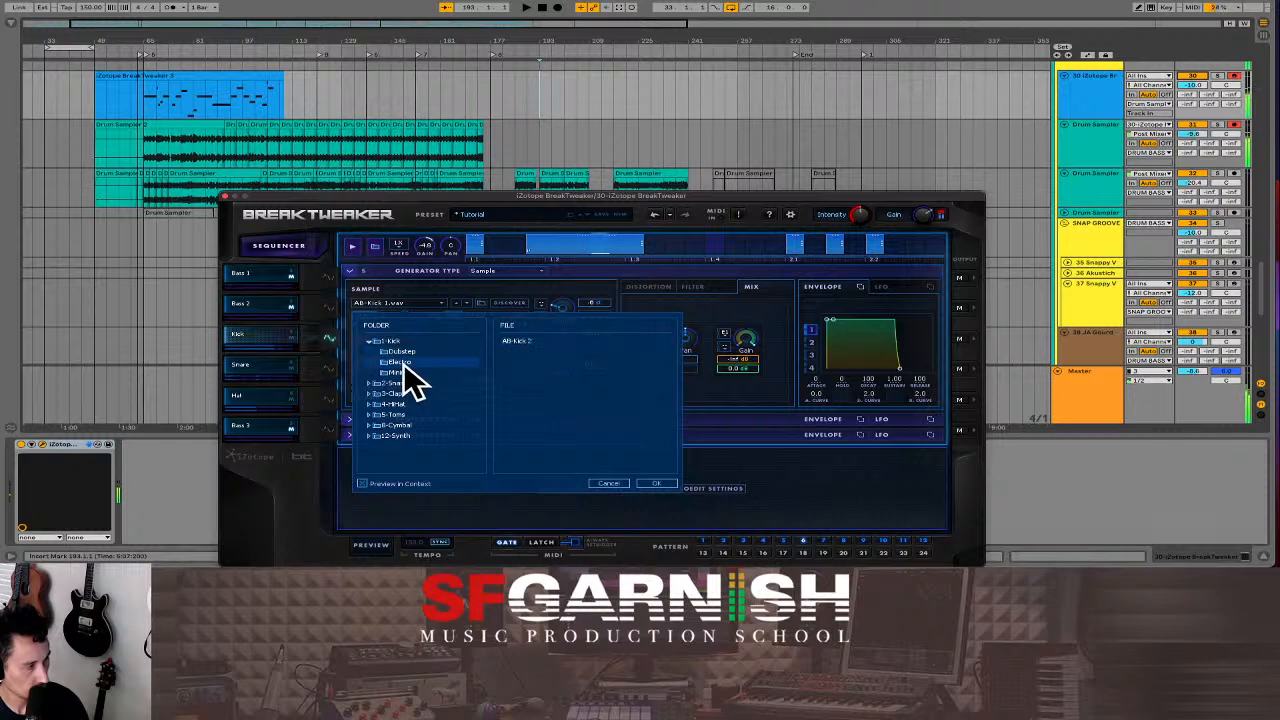
left_click(522, 342)
double_click(522, 341)
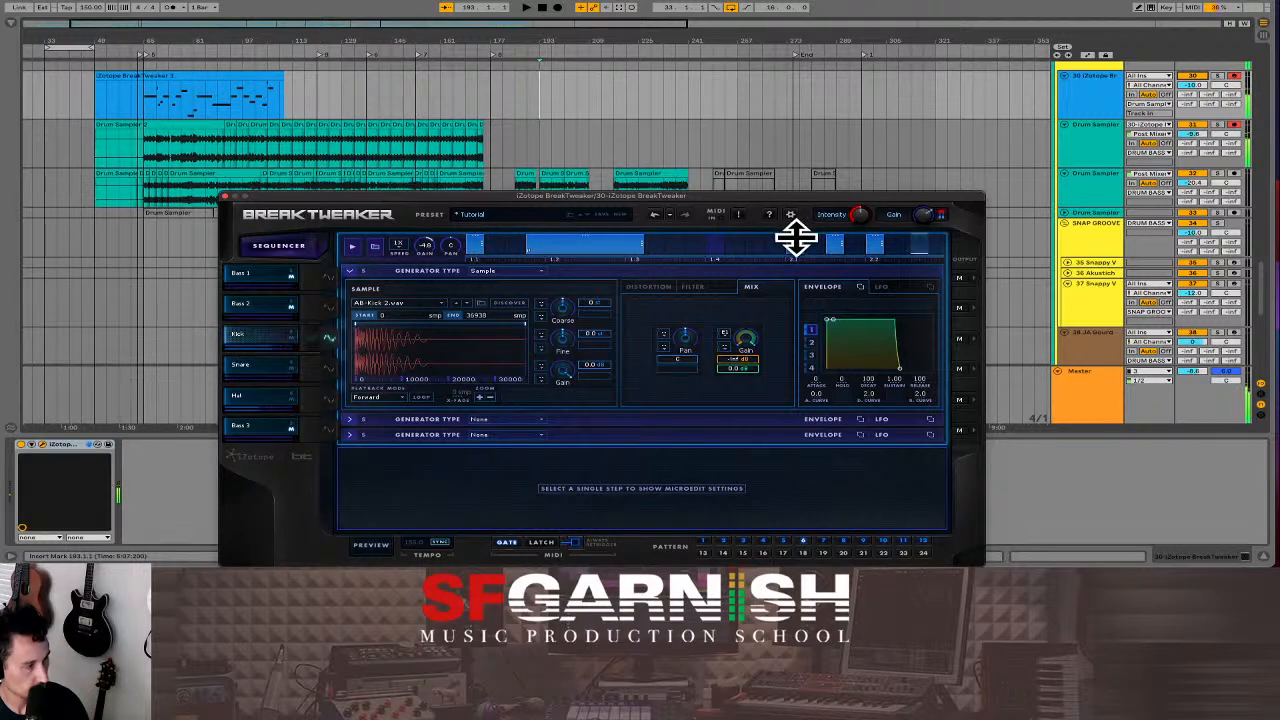
- Remove the Kick steps near 2.1 and 2.2 from pattern 6 and lower the Kick's coarse pitch to -12 st
left_click(875, 248)
left_click(875, 248)
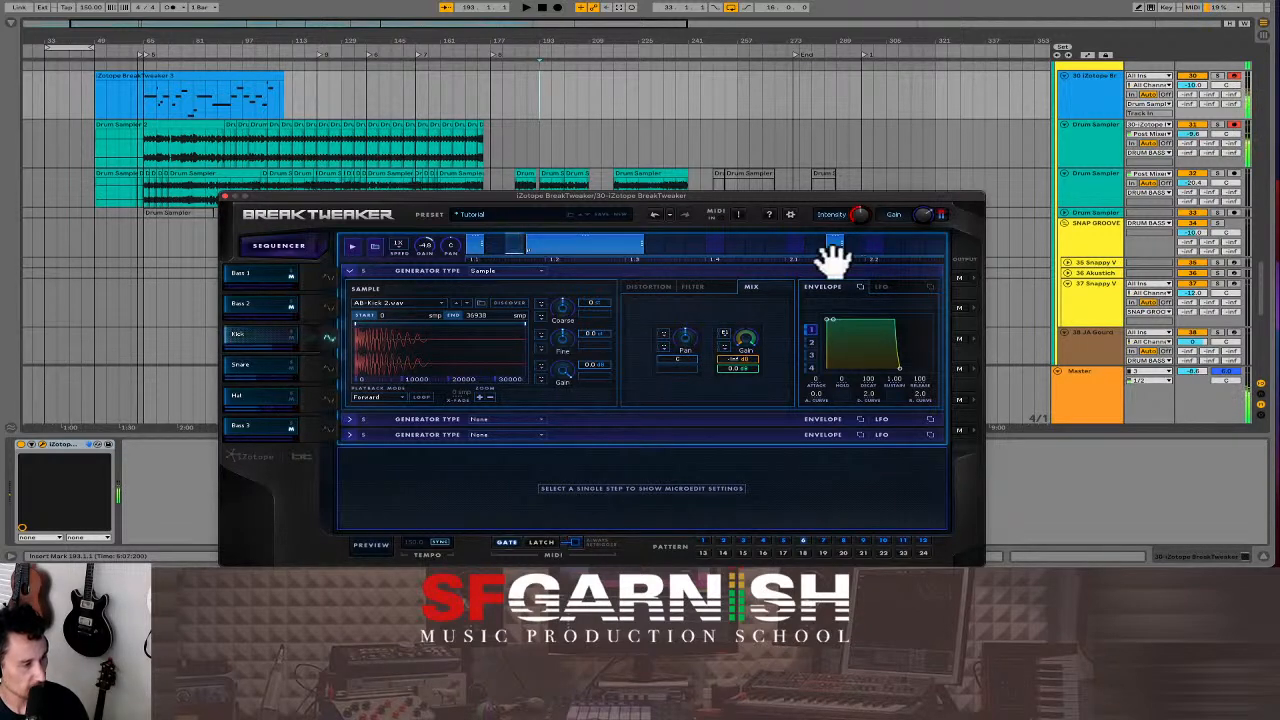
left_click(436, 302)
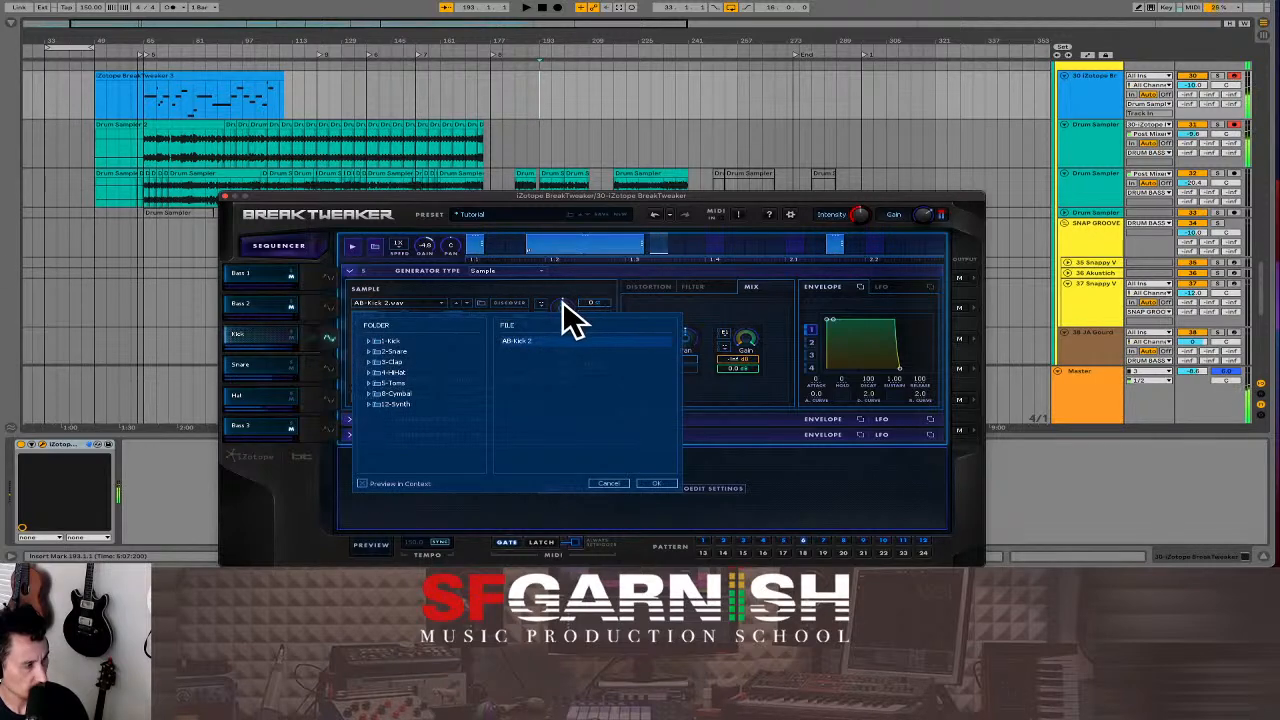
left_click(612, 482)
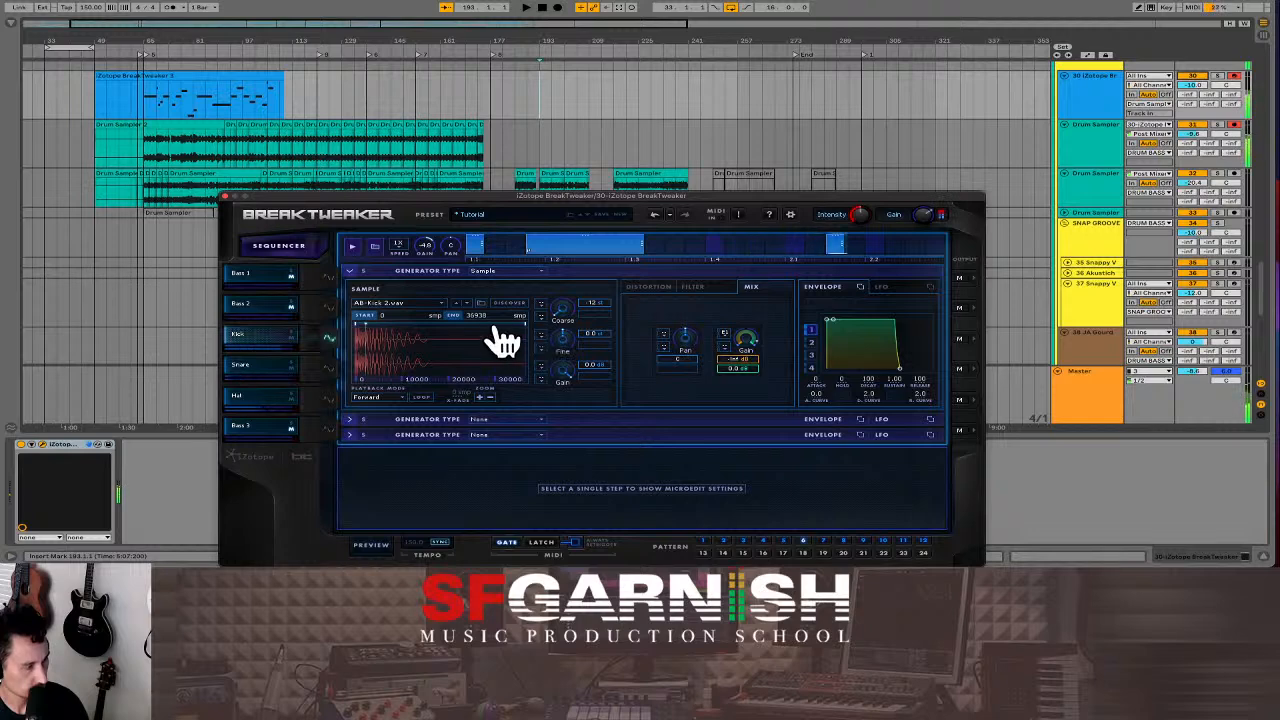
- Open the Kick's sample browser and switch the iZotope BreakTweaker track off and back on for comparison
left_click(440, 301)
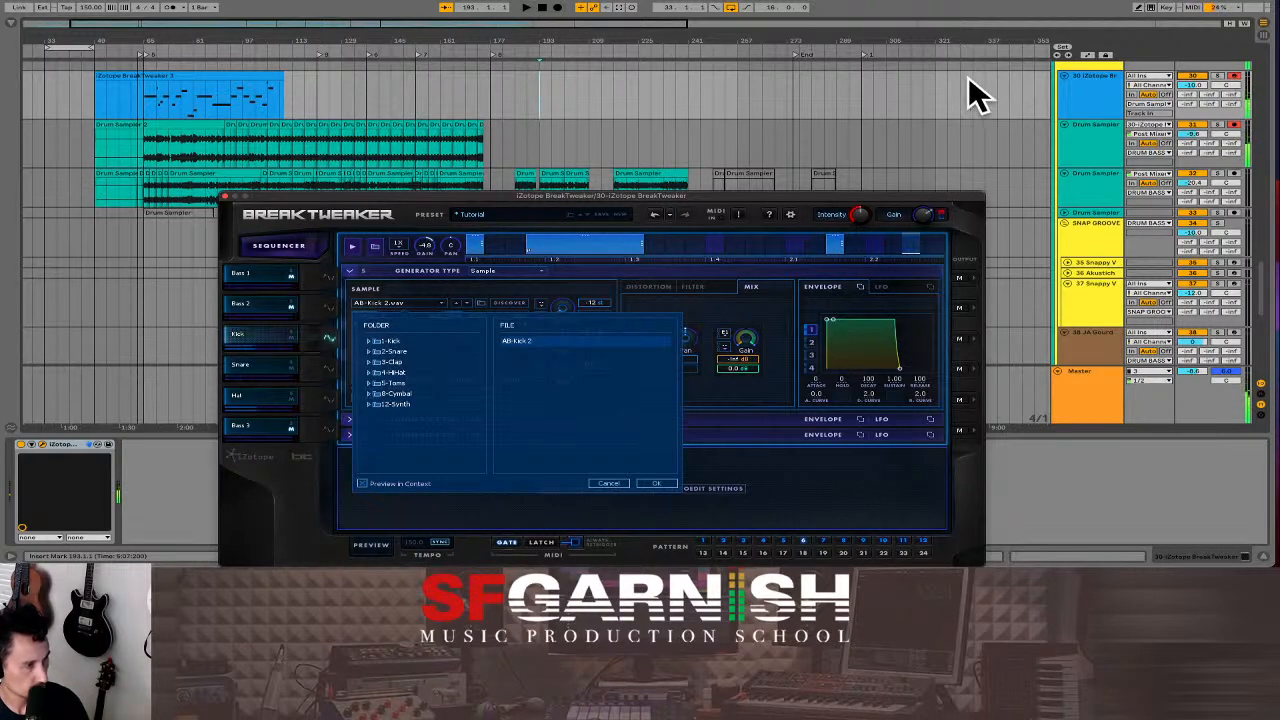
left_click(1193, 71)
left_click(1193, 73)
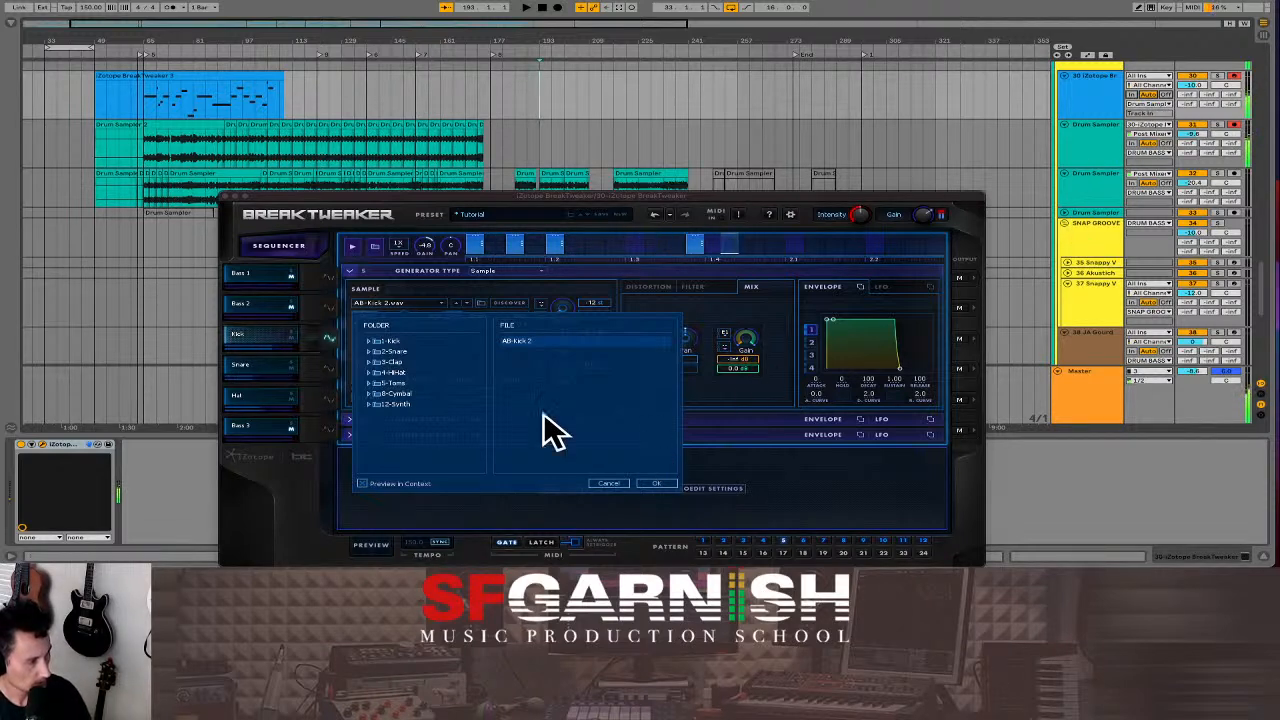
- Replace the Kick's sample with AB-Kick DeepMinimal2 from the Minimal folder and set its coarse pitch to -12 st
left_click(392, 342)
double_click(392, 342)
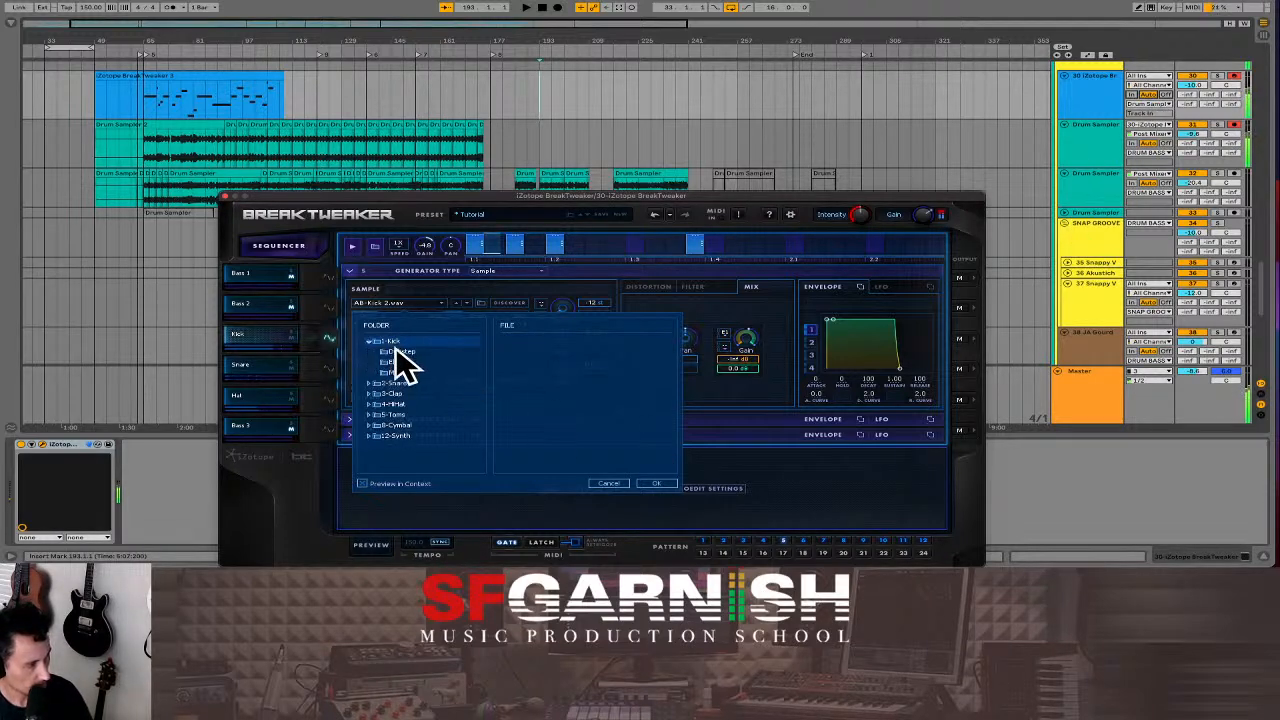
left_click(398, 372)
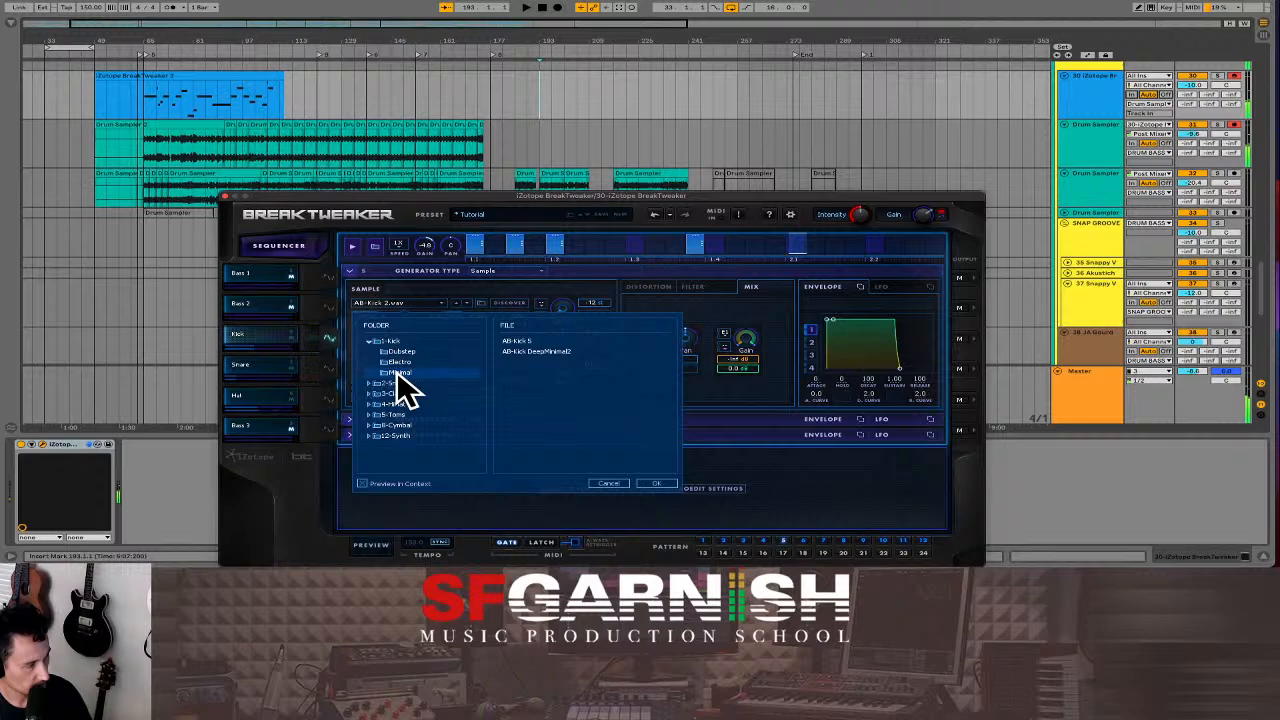
double_click(556, 351)
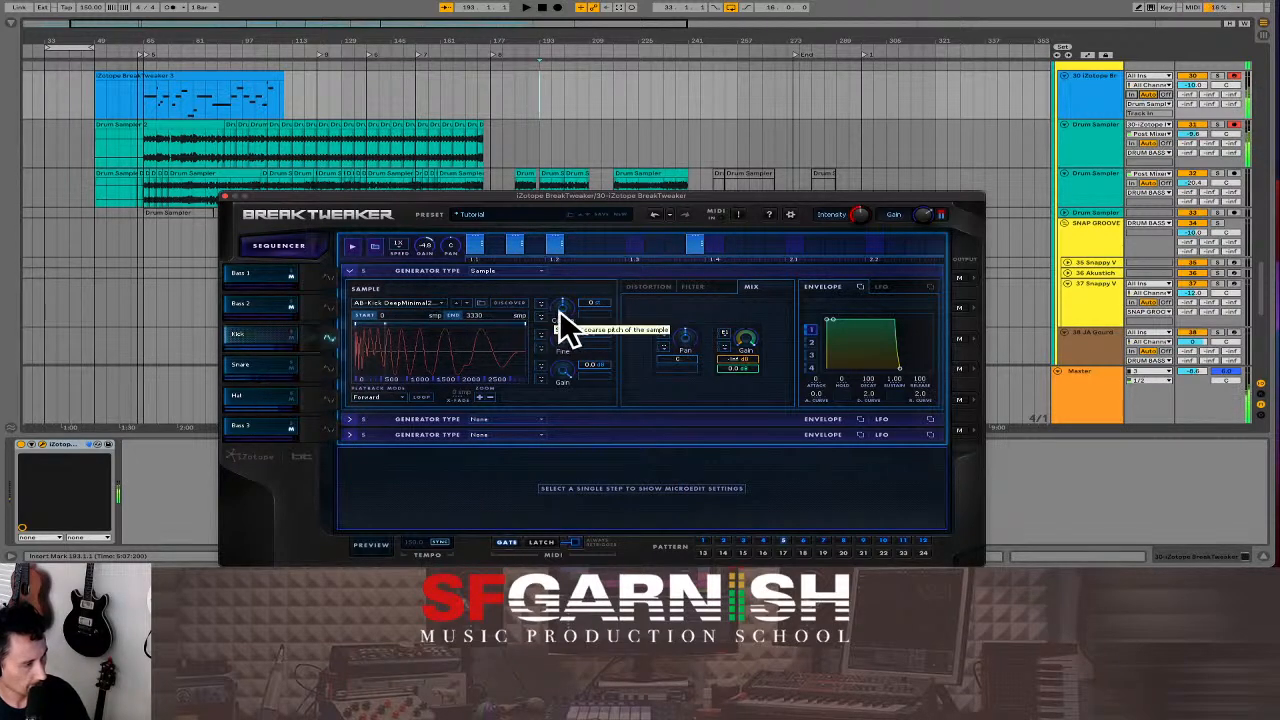
left_click_drag(558, 309, 594, 397)
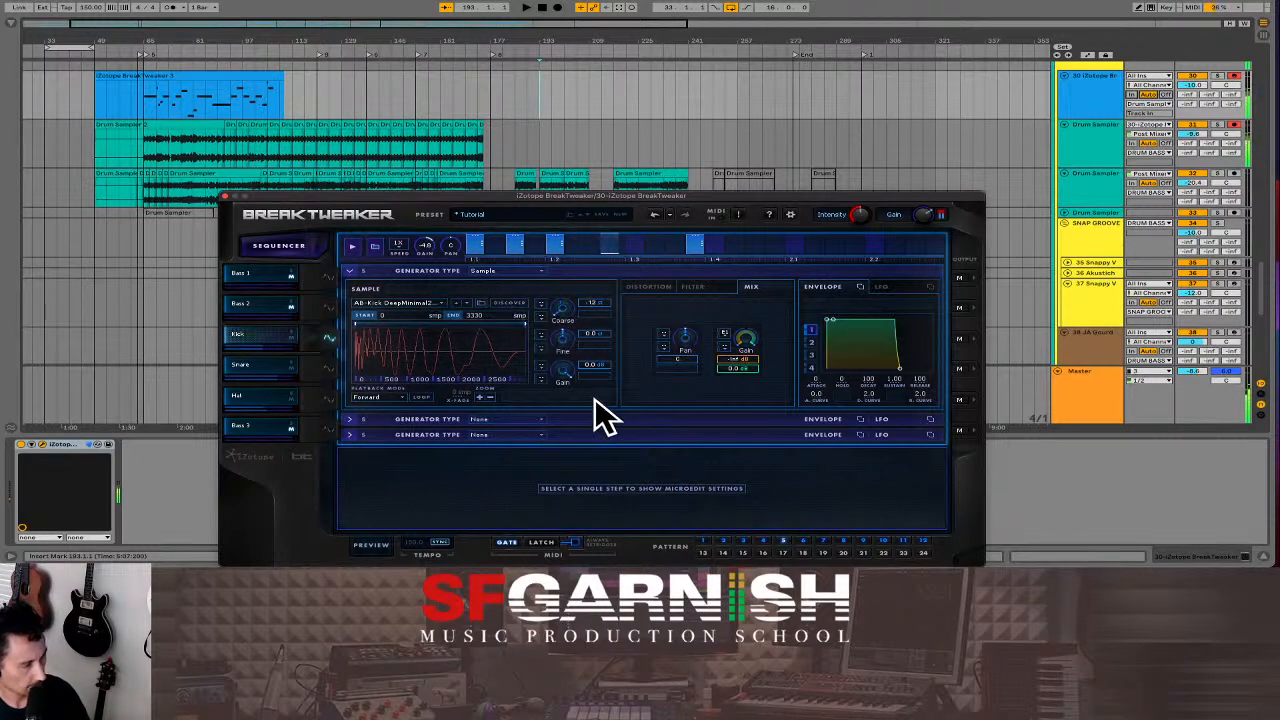
- Replace the Kick's sample with AB-Kick 5 from the Minimal folder at -12 st coarse pitch and select pattern 4
left_click(442, 305)
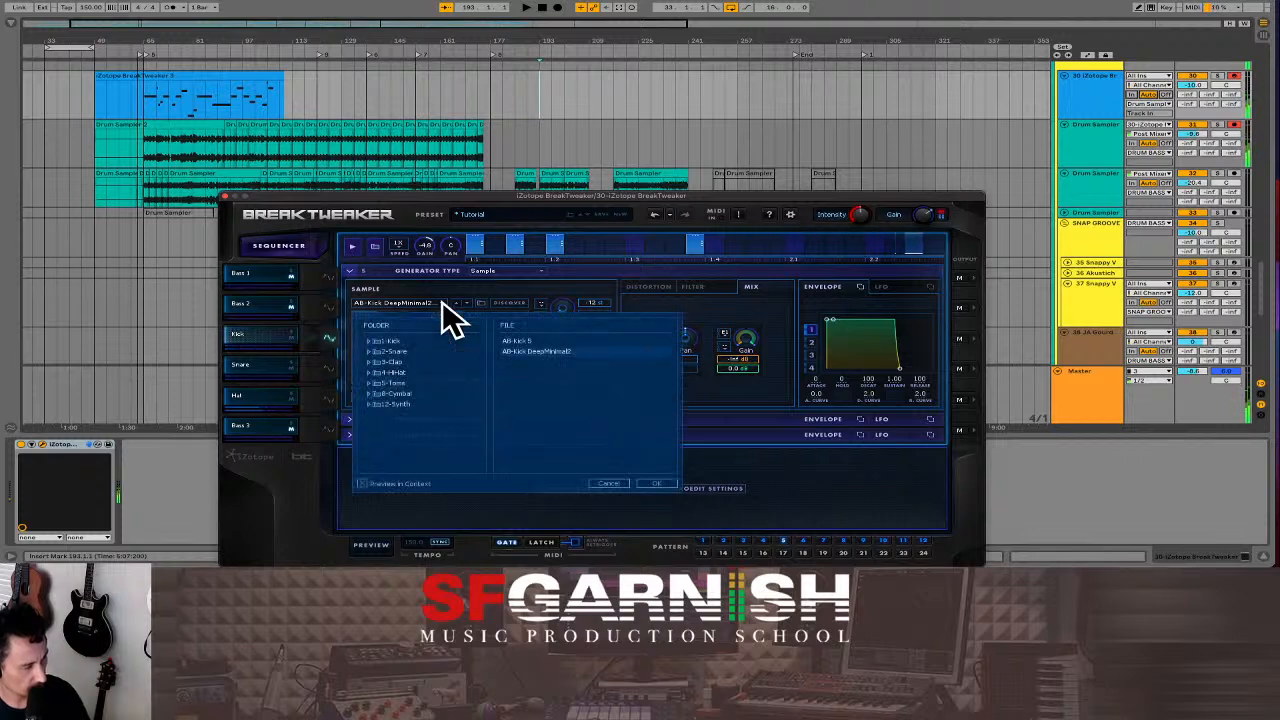
double_click(392, 342)
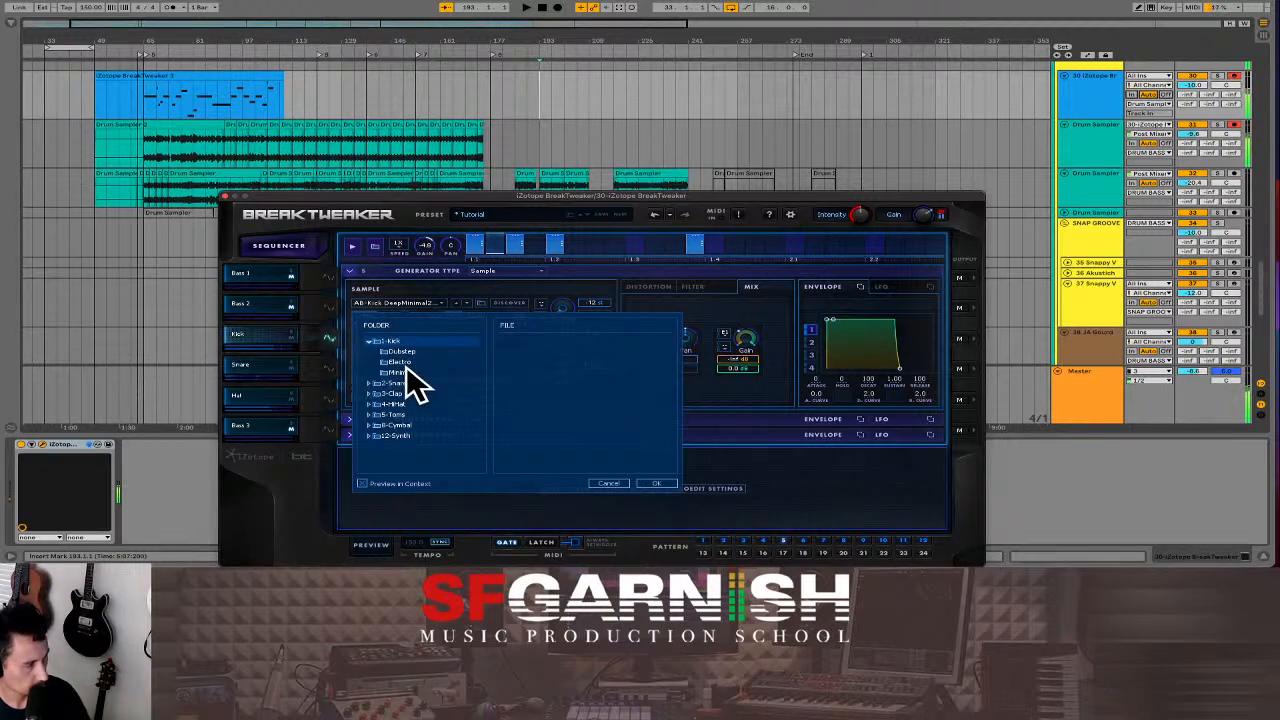
left_click(405, 371)
left_click(524, 340)
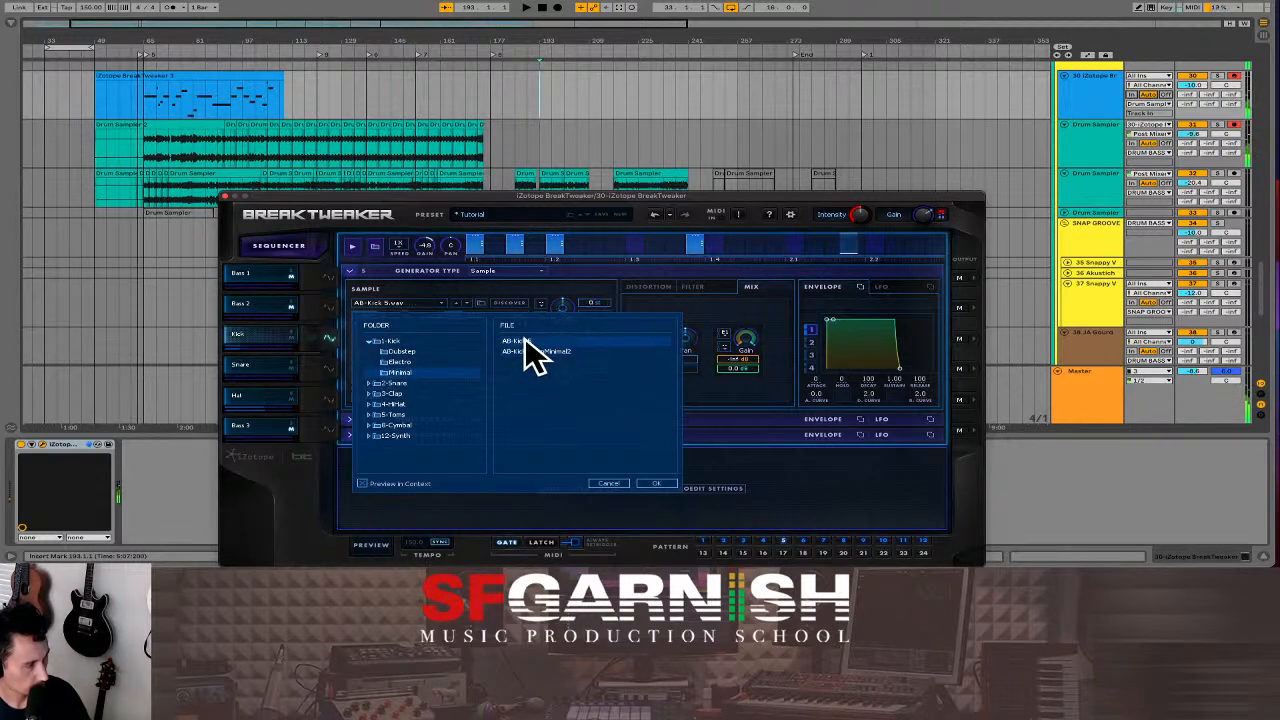
left_click(524, 340)
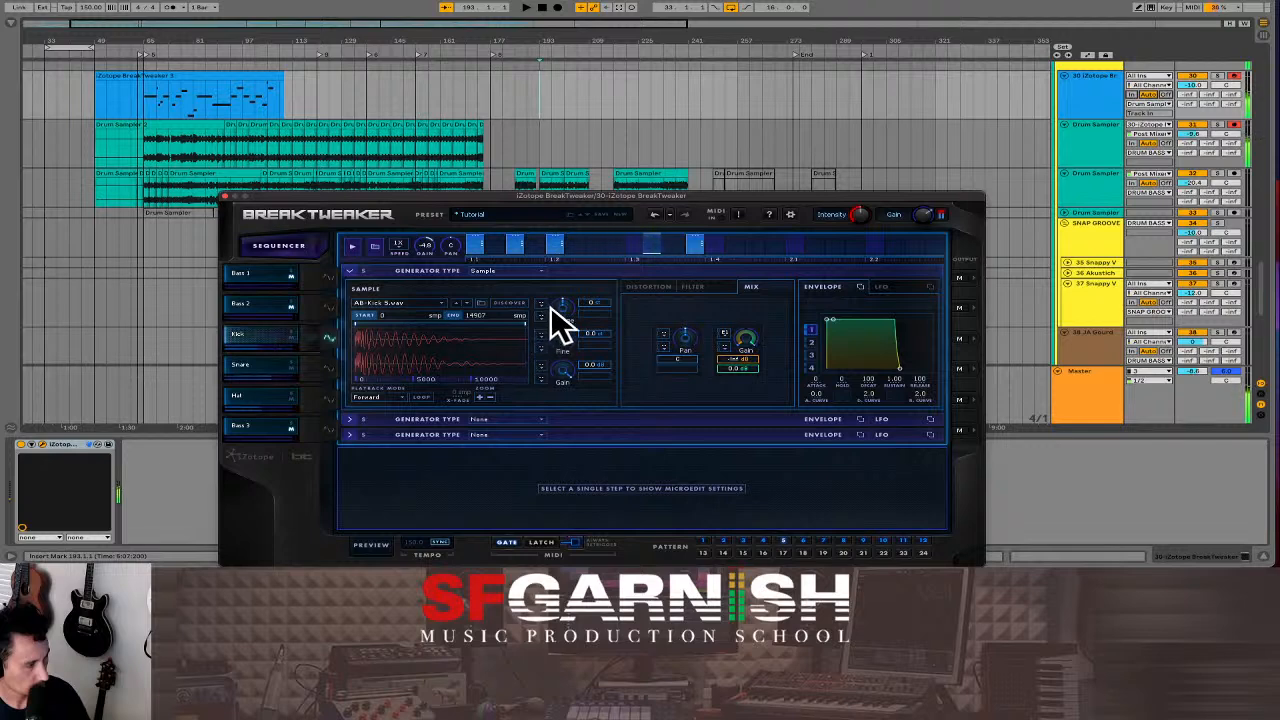
left_click_drag(561, 309, 566, 394)
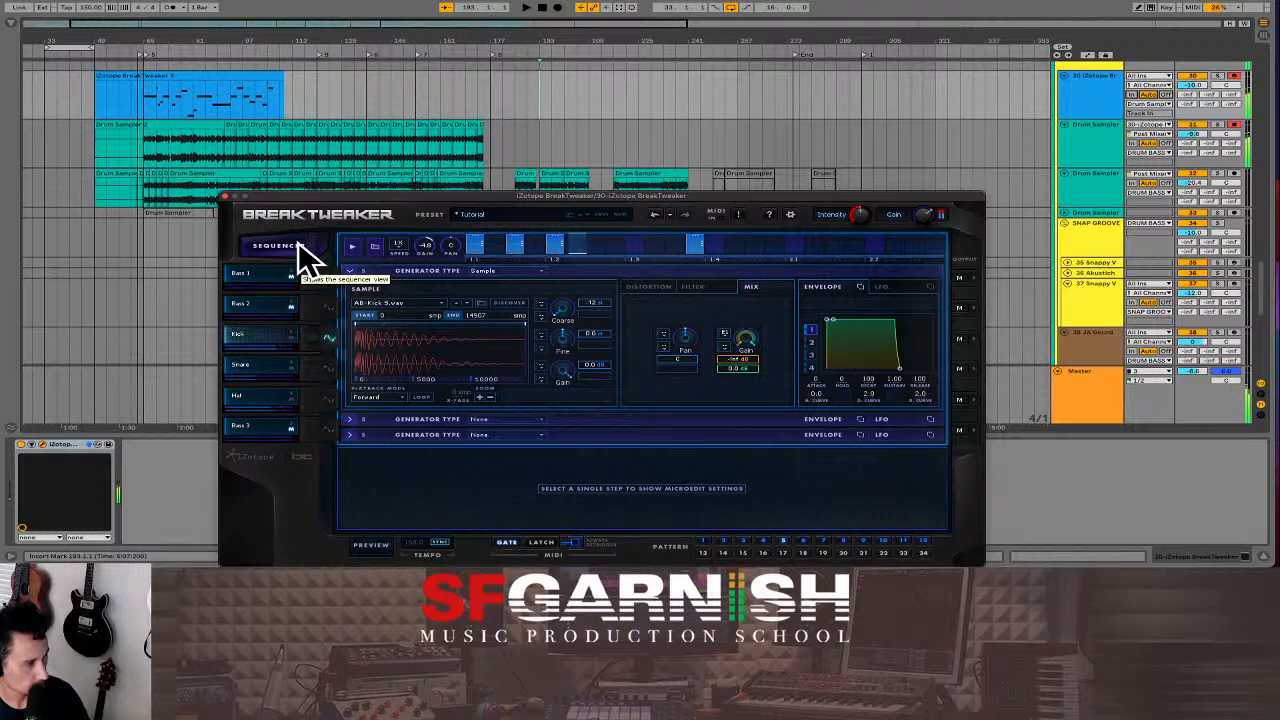
left_click(765, 540)
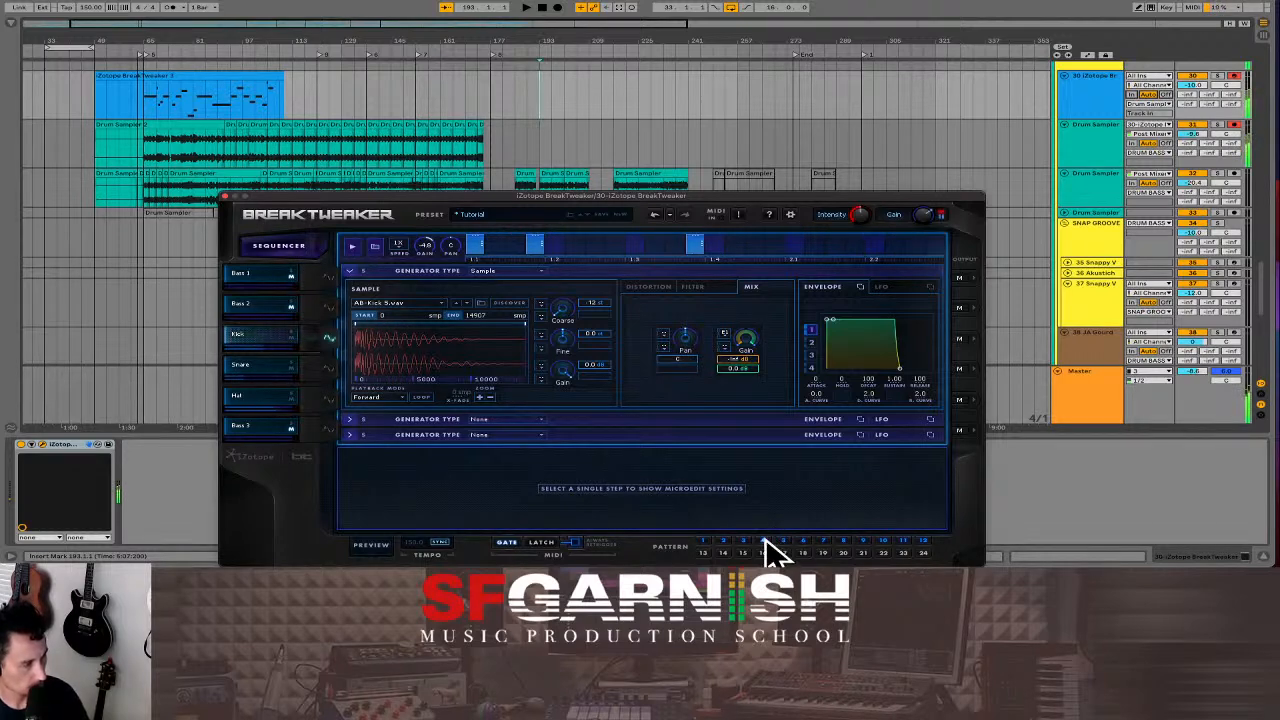
- Audition patterns 9, 11, 12, 10, 8 and 6 by switching between them, ending on pattern 5
left_click(865, 542)
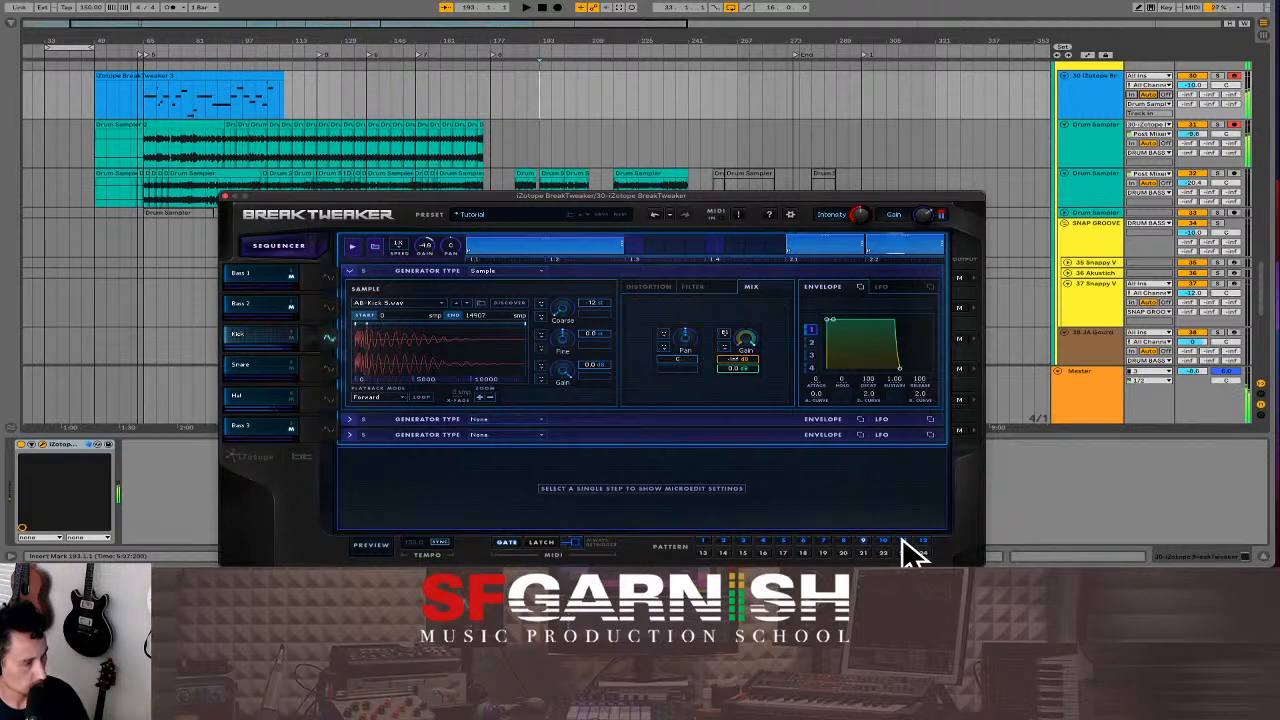
left_click(902, 540)
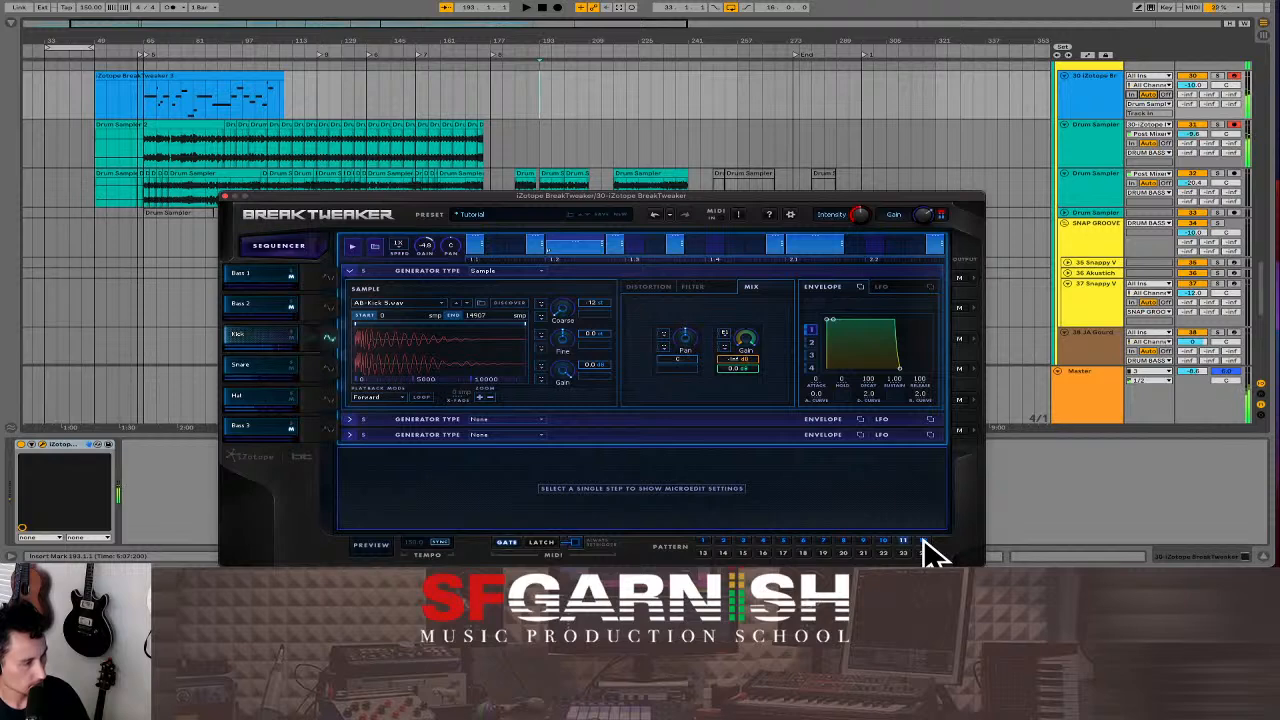
left_click(923, 540)
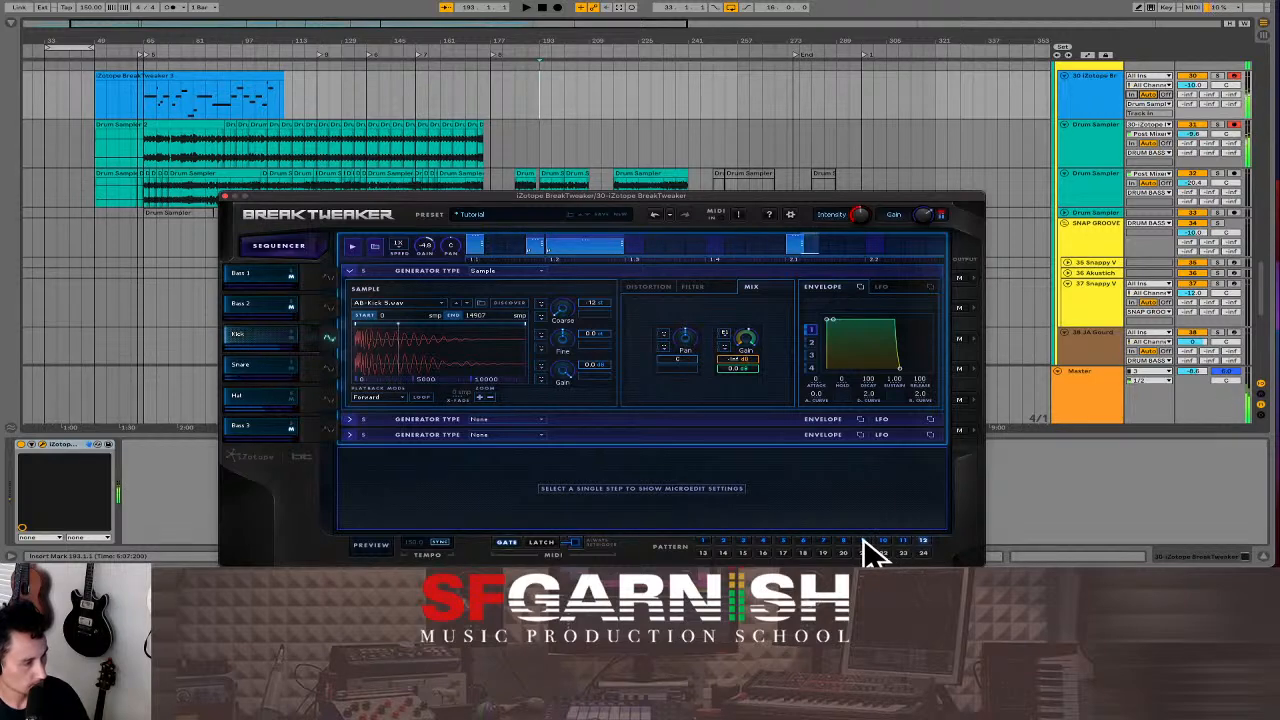
left_click(864, 541)
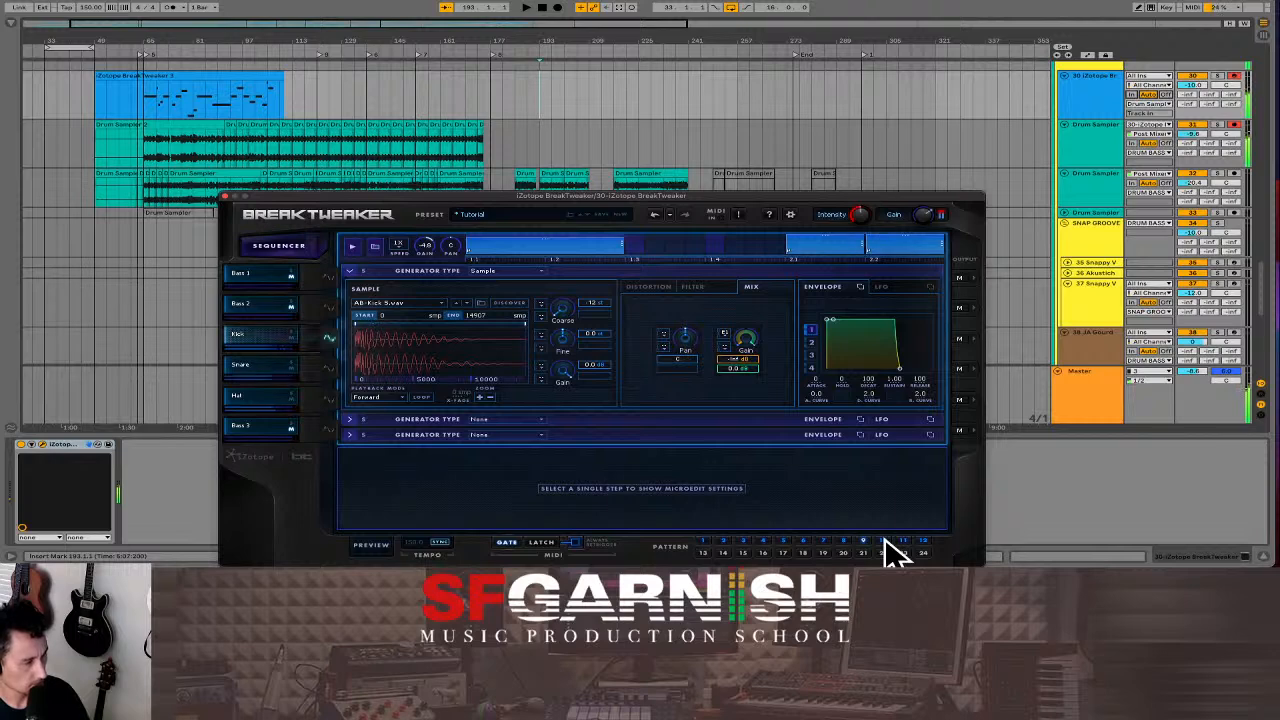
left_click(884, 541)
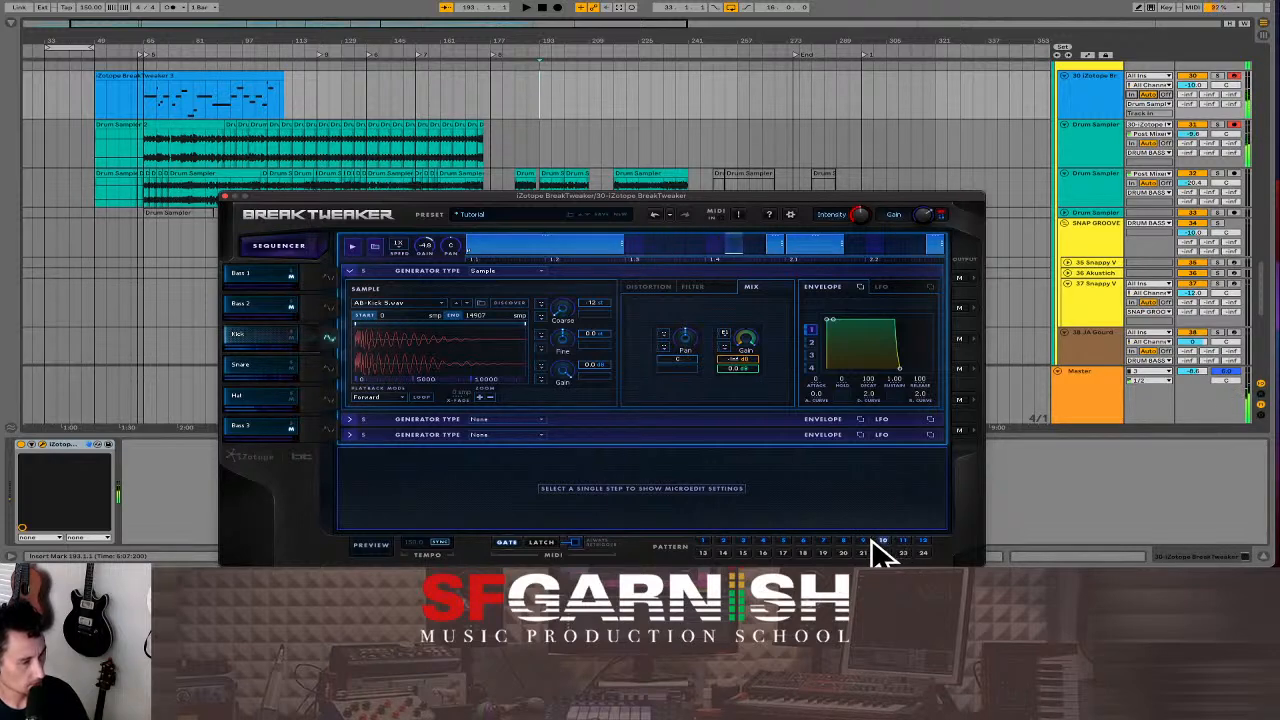
left_click(844, 541)
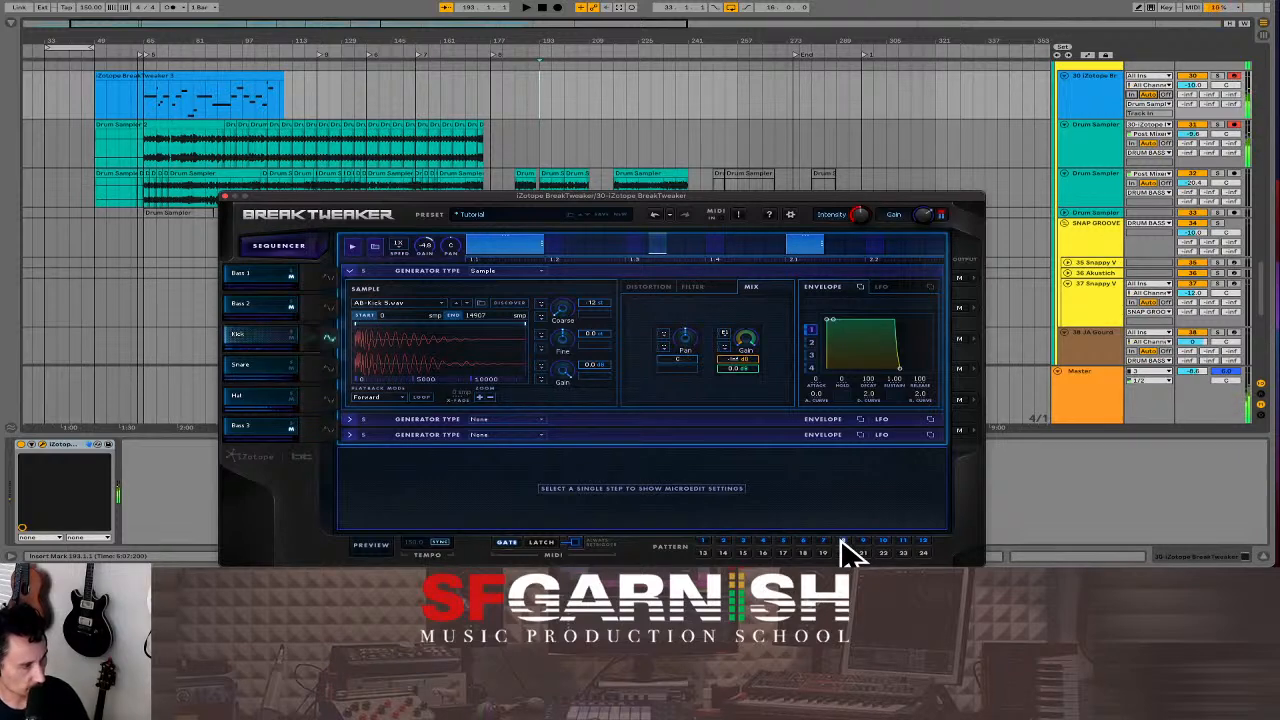
left_click(862, 540)
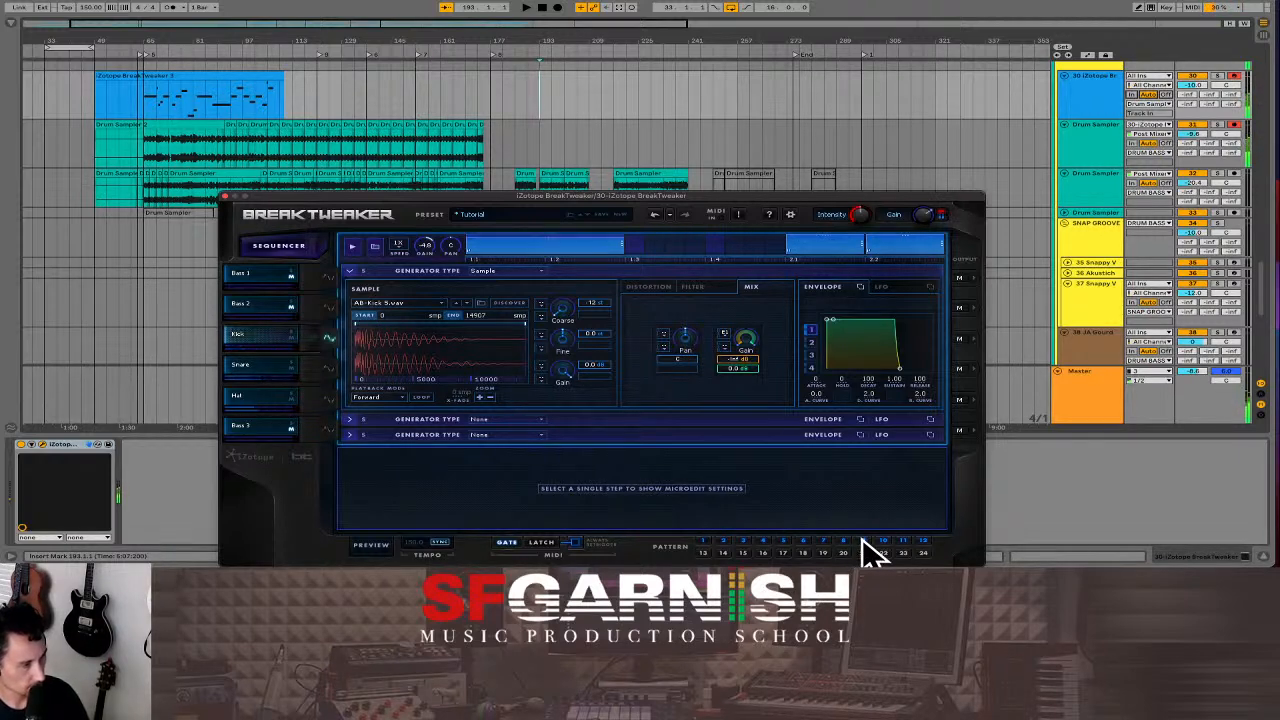
left_click(805, 541)
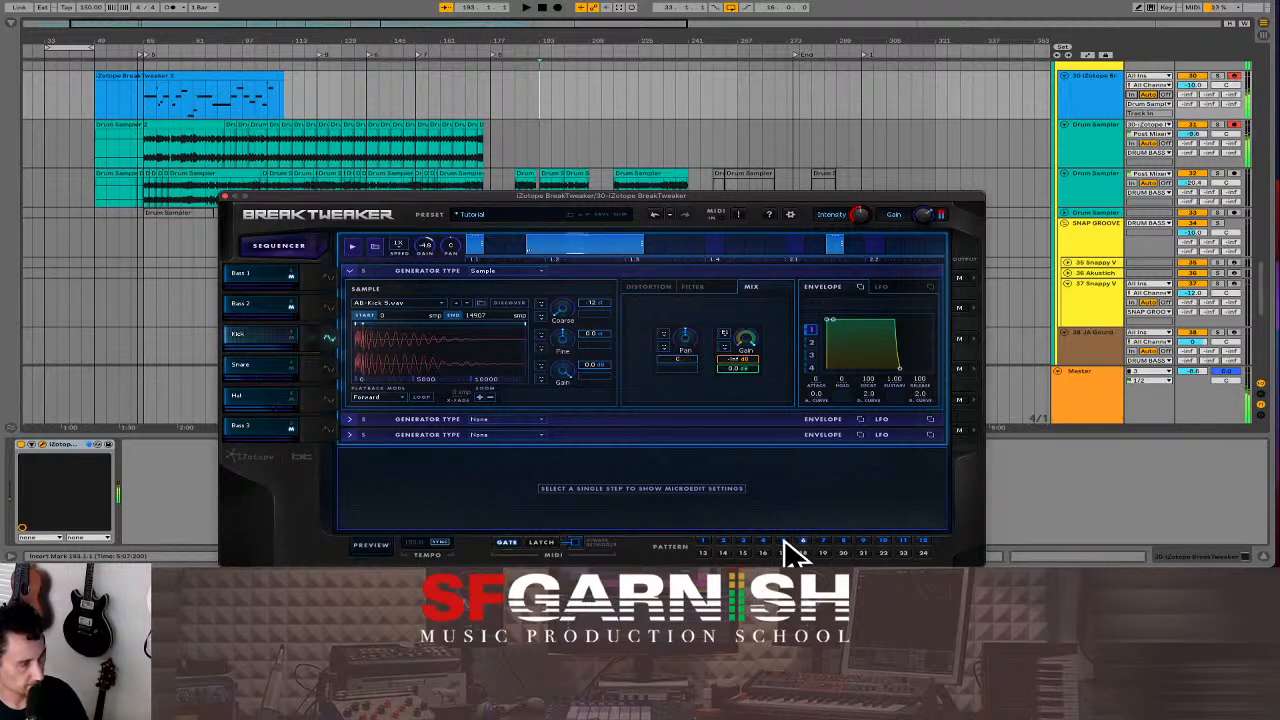
left_click(786, 552)
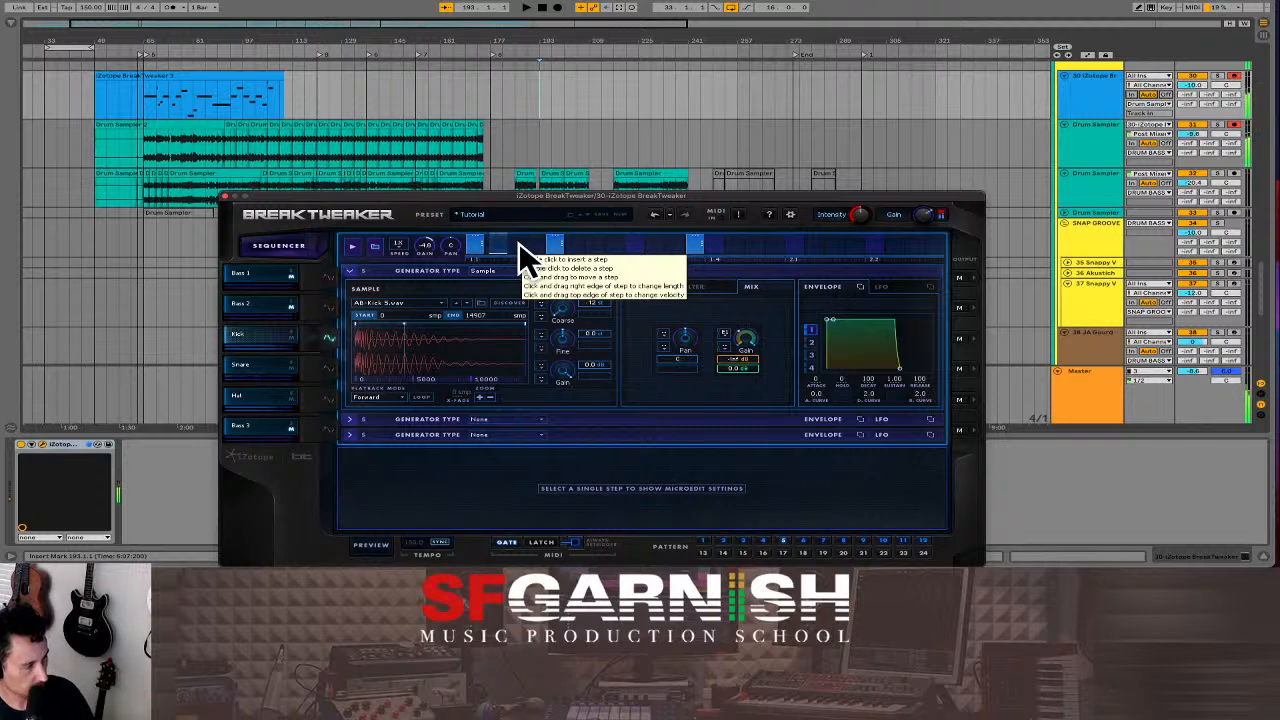
- Start recording into the arrangement on the BreakTweaker and Drum Sampler tracks from bar 181
left_click(509, 144)
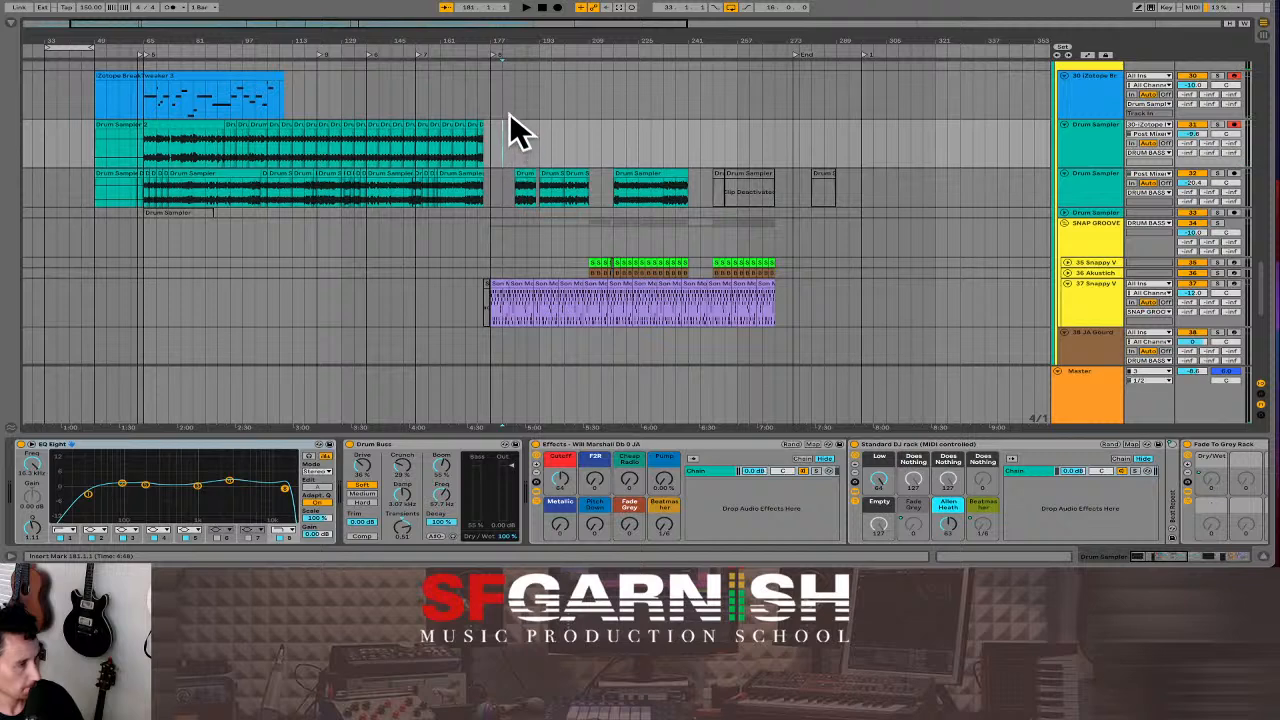
left_click(503, 100)
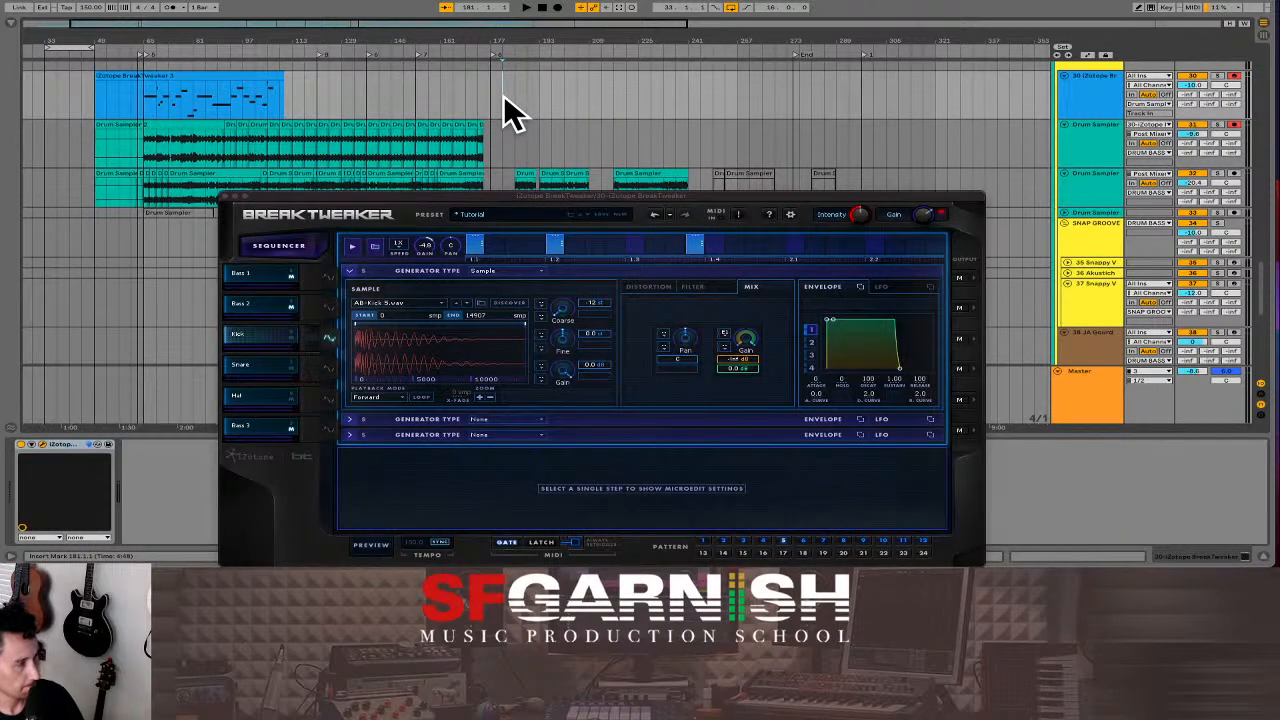
left_click(524, 8)
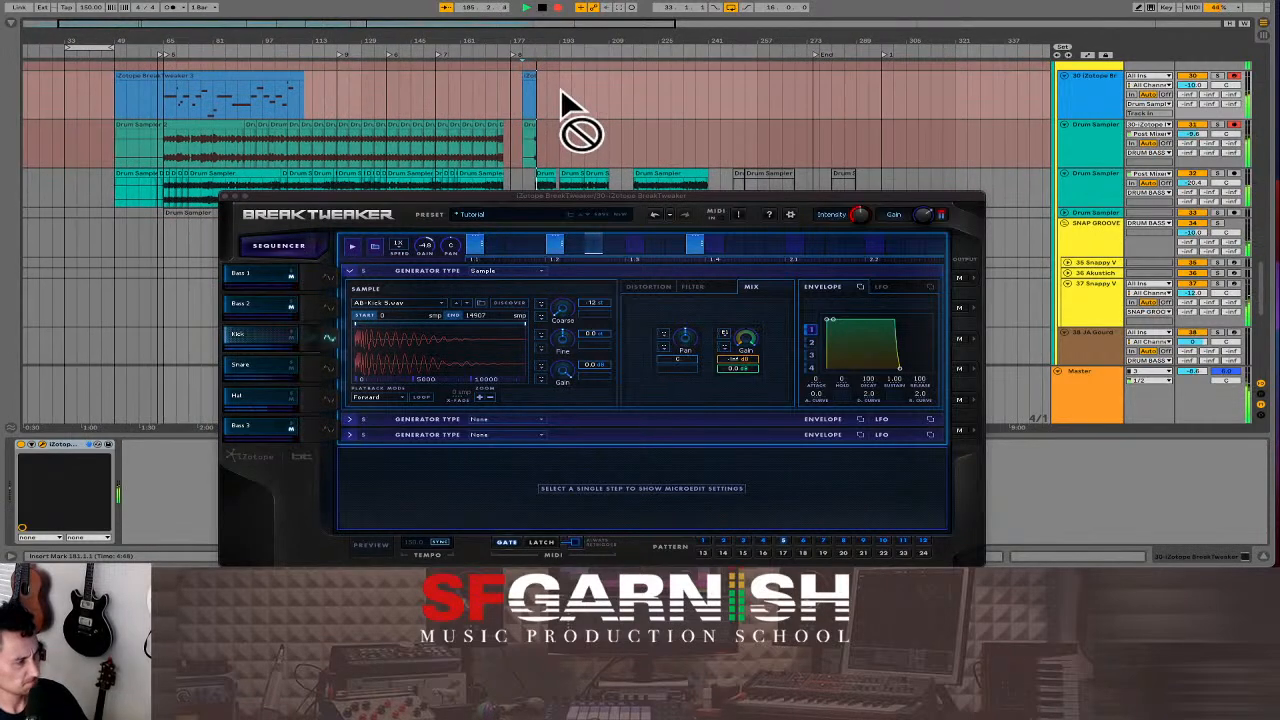
- Perform pattern changes through 4, 11, 12, 6, 4, 3 and back to 4 while recording, and stop the take
left_click(763, 540)
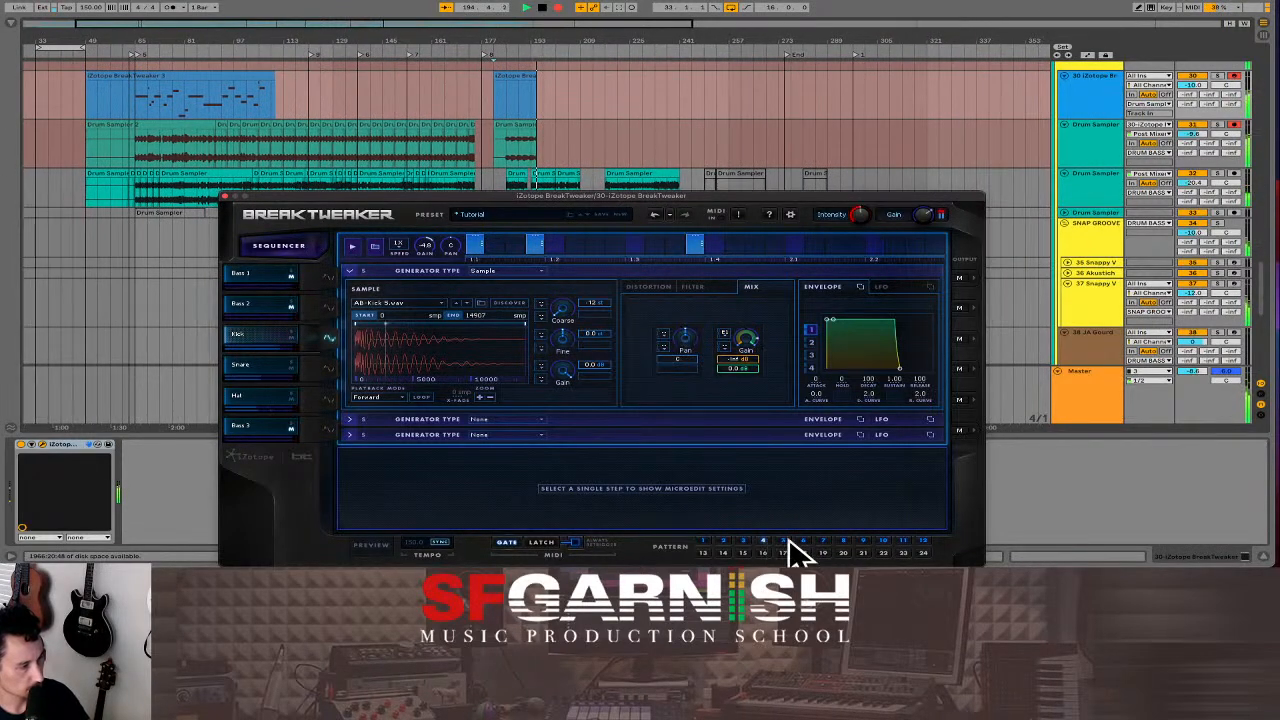
left_click(903, 541)
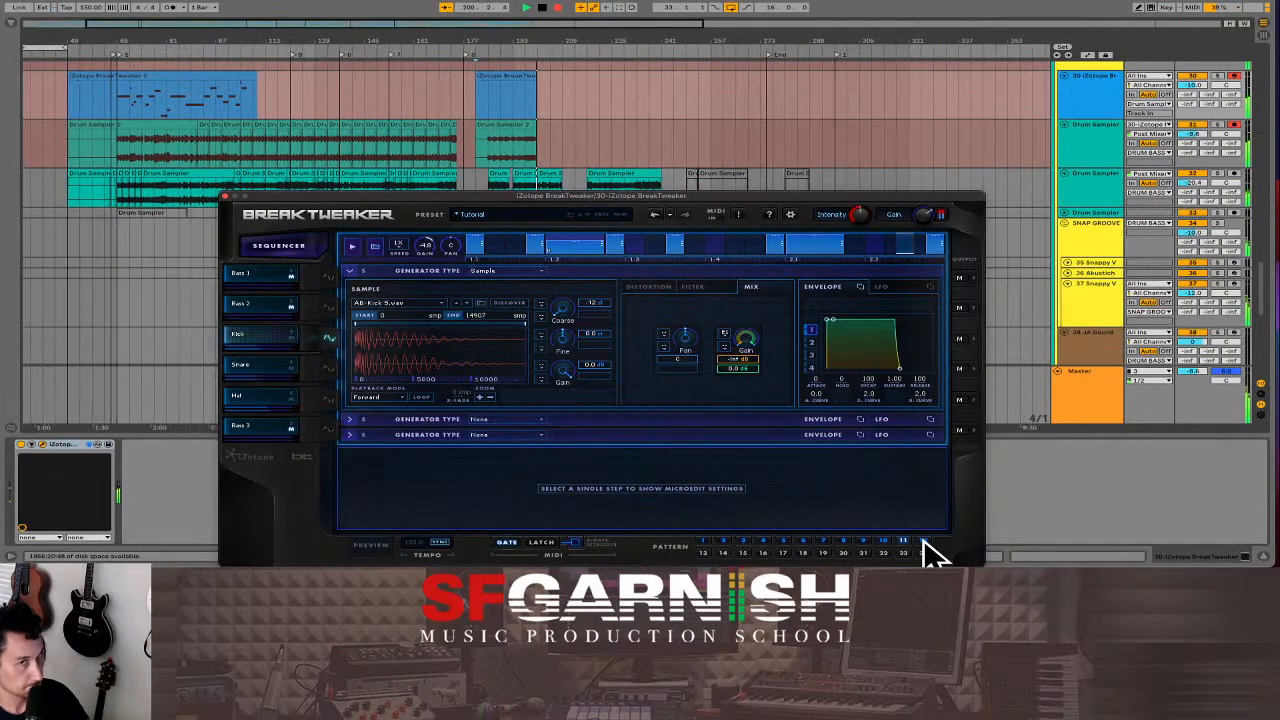
left_click(923, 541)
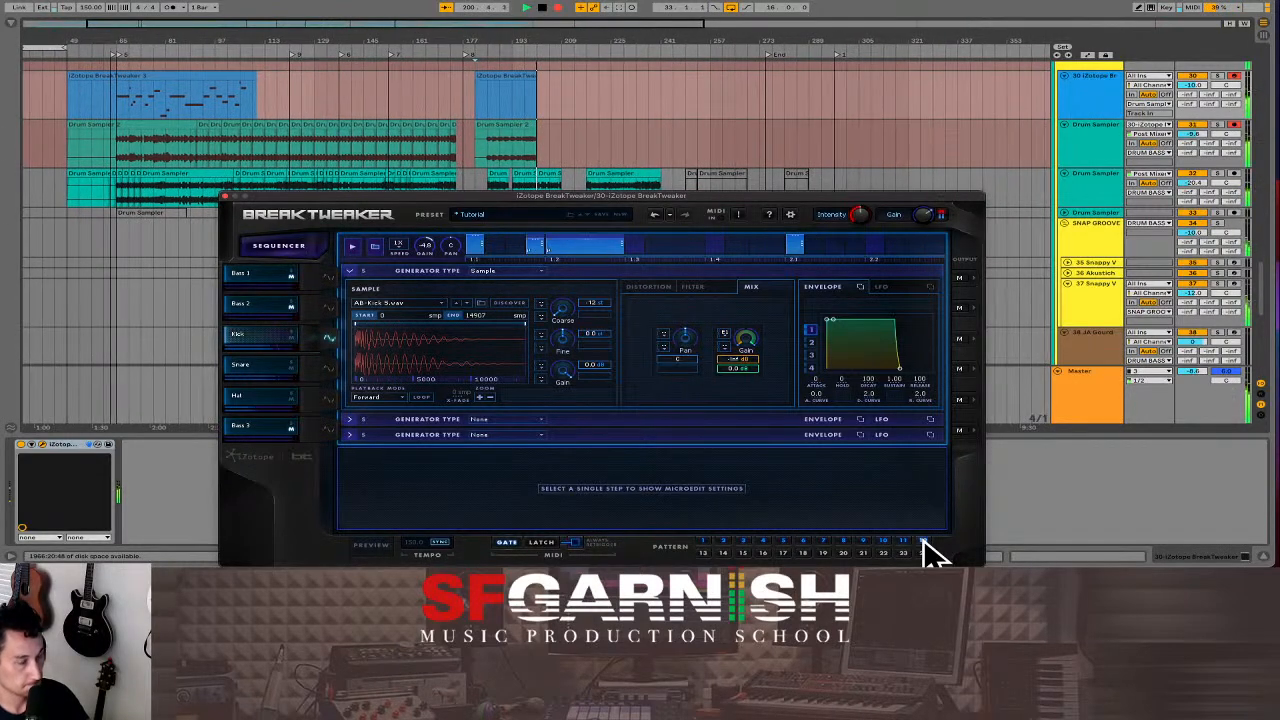
left_click(803, 541)
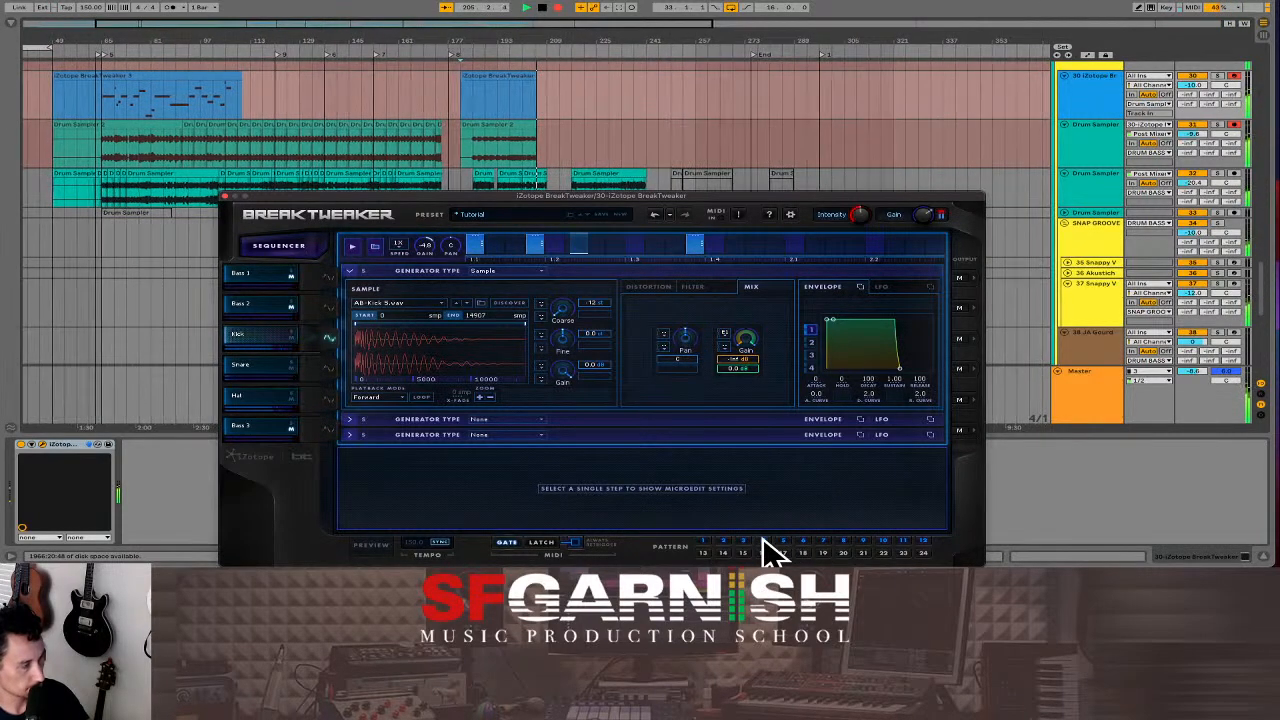
left_click(762, 540)
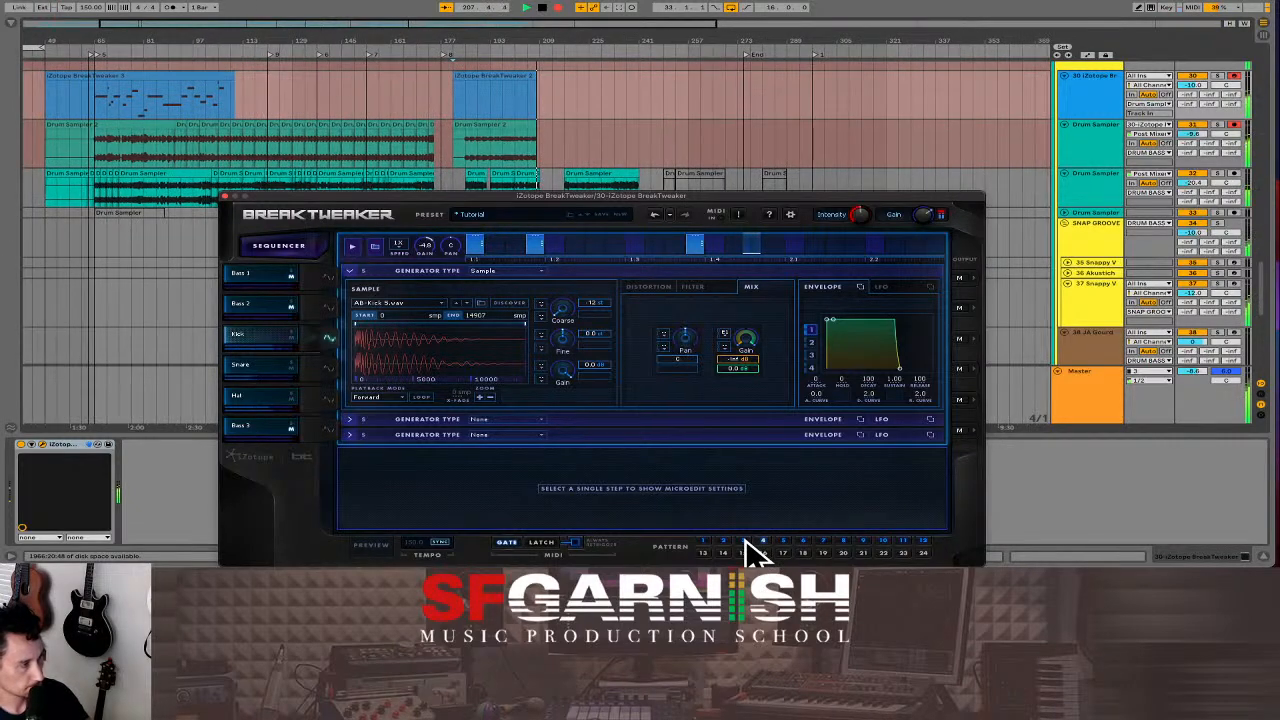
left_click(744, 541)
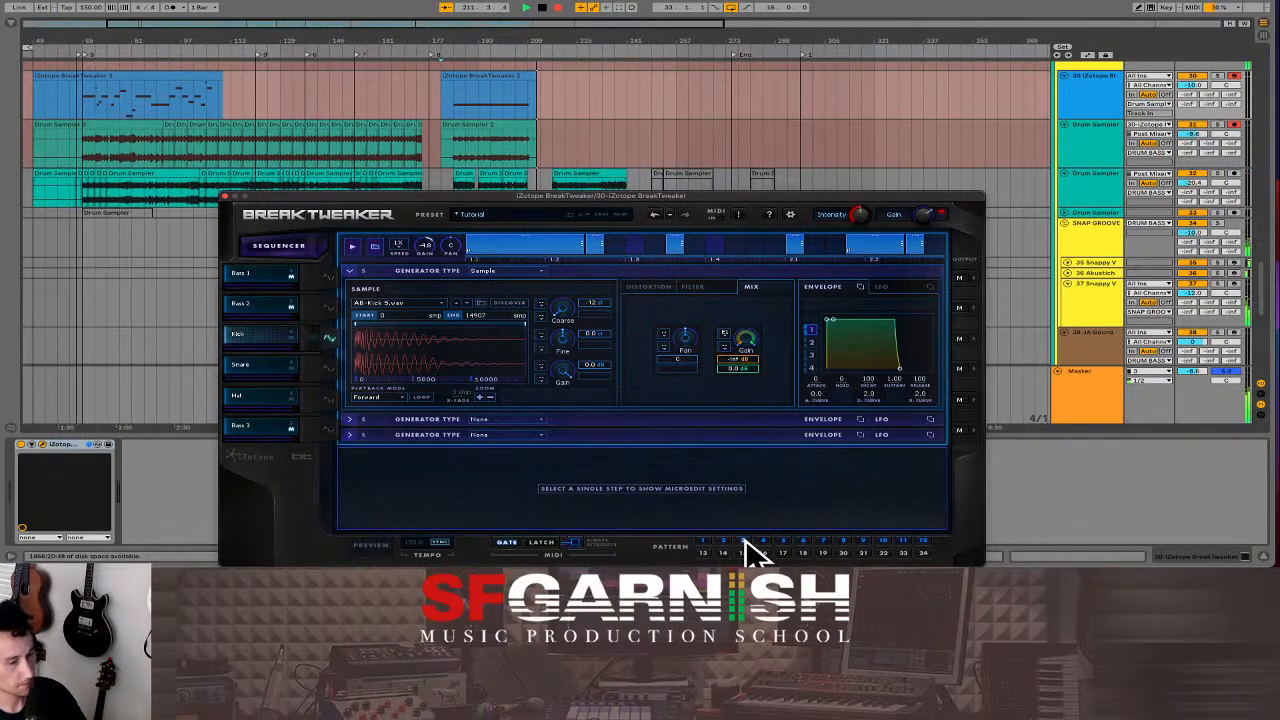
left_click(763, 541)
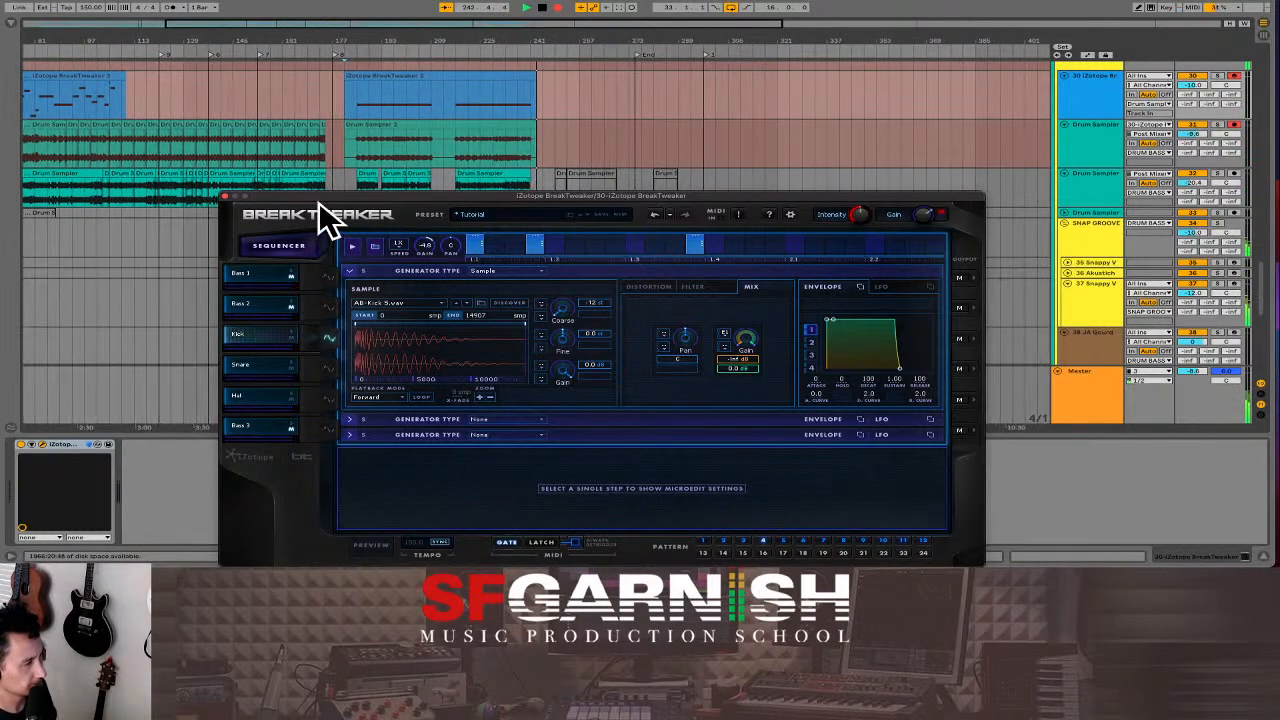
key("space")
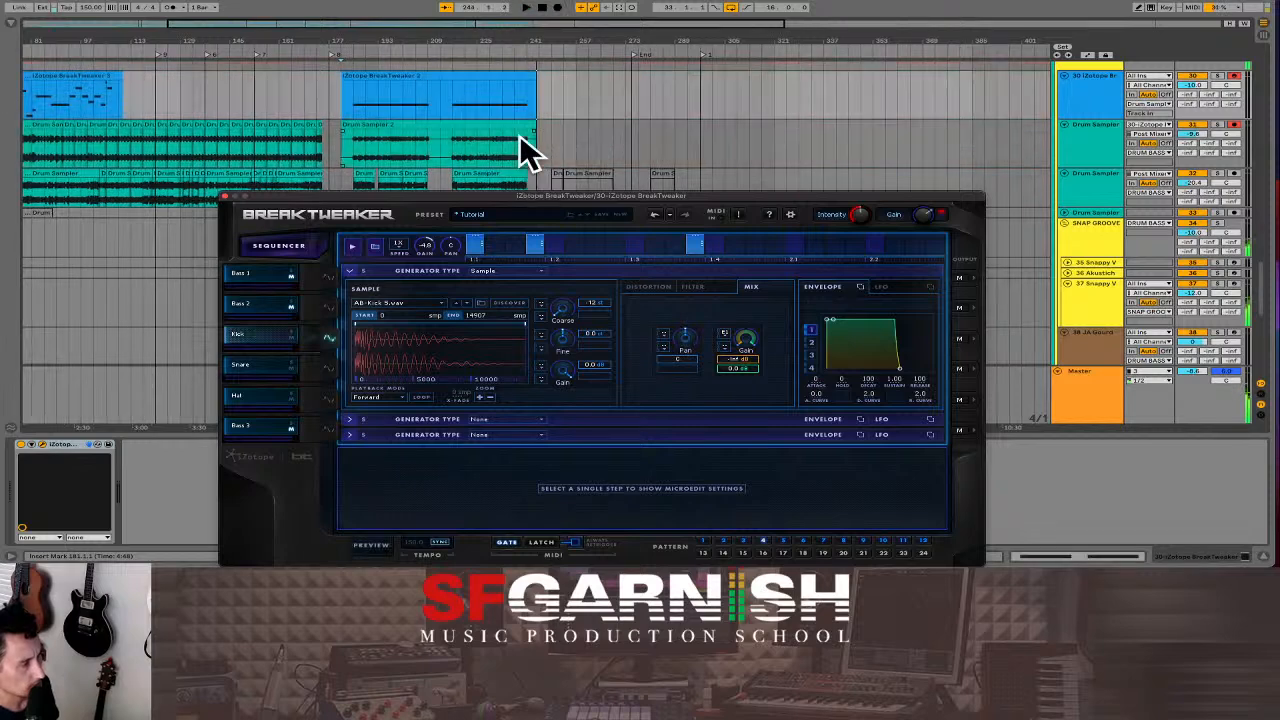
- Split the recorded Drum Sampler 2 clip at bar 213 and delete the BreakTweaker track's MIDI clips between bars 33 and 265
left_click(407, 149)
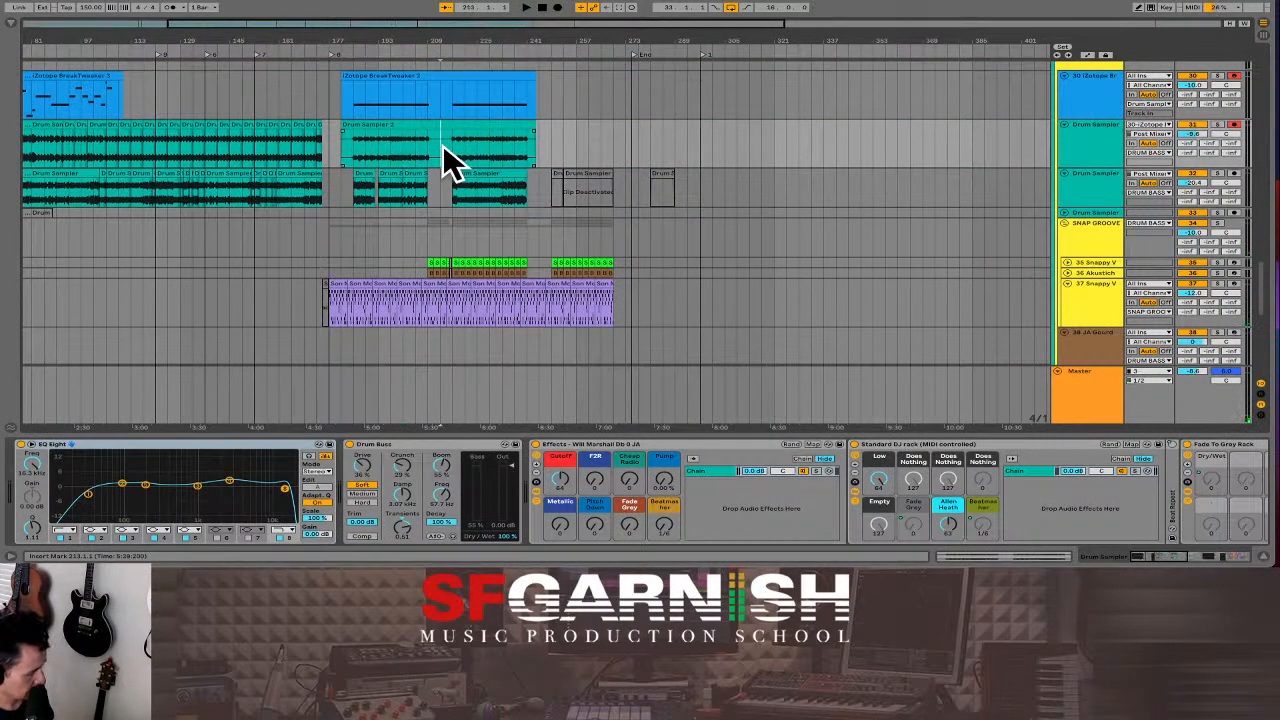
left_click(577, 94)
key("minus")
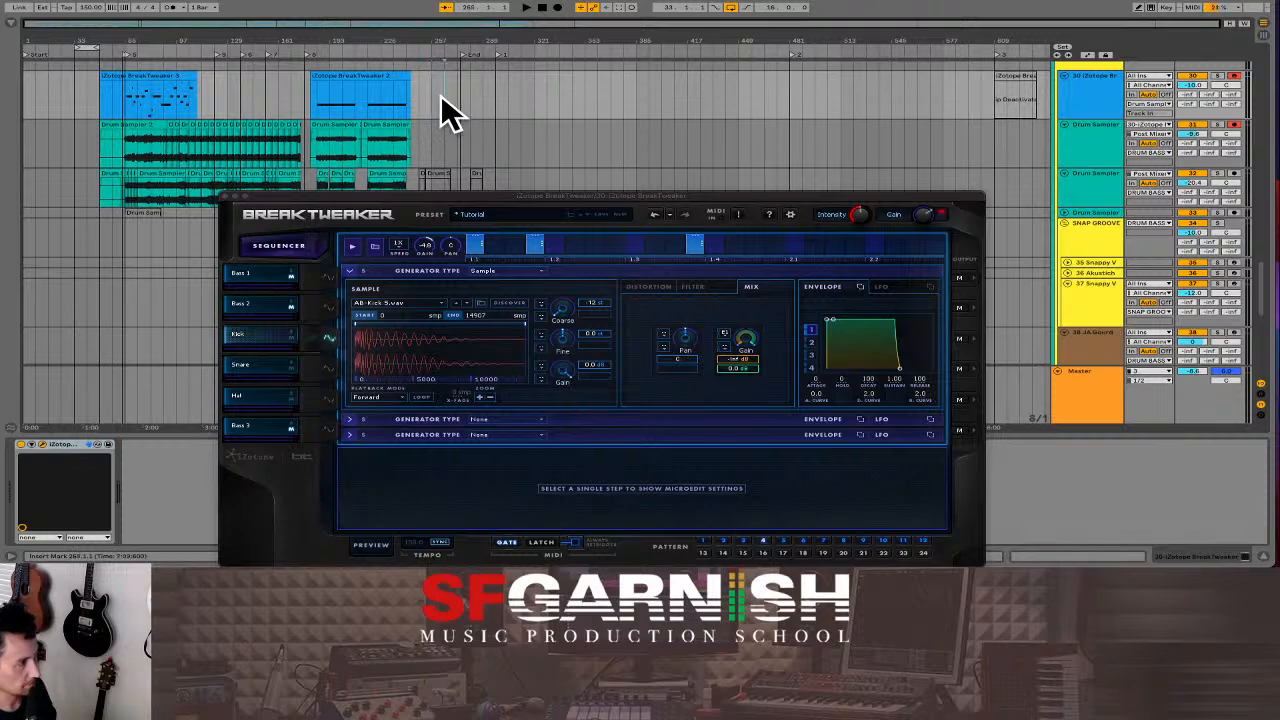
left_click_drag(440, 94, 77, 100)
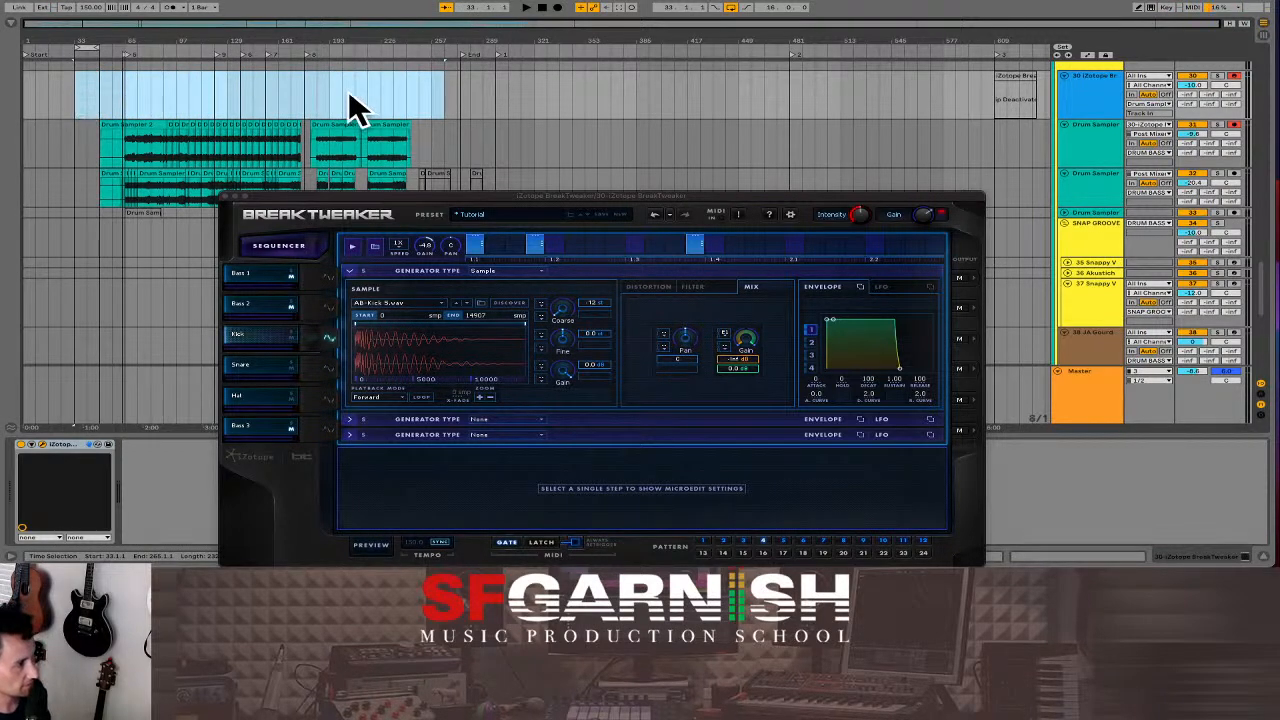
left_click(316, 96)
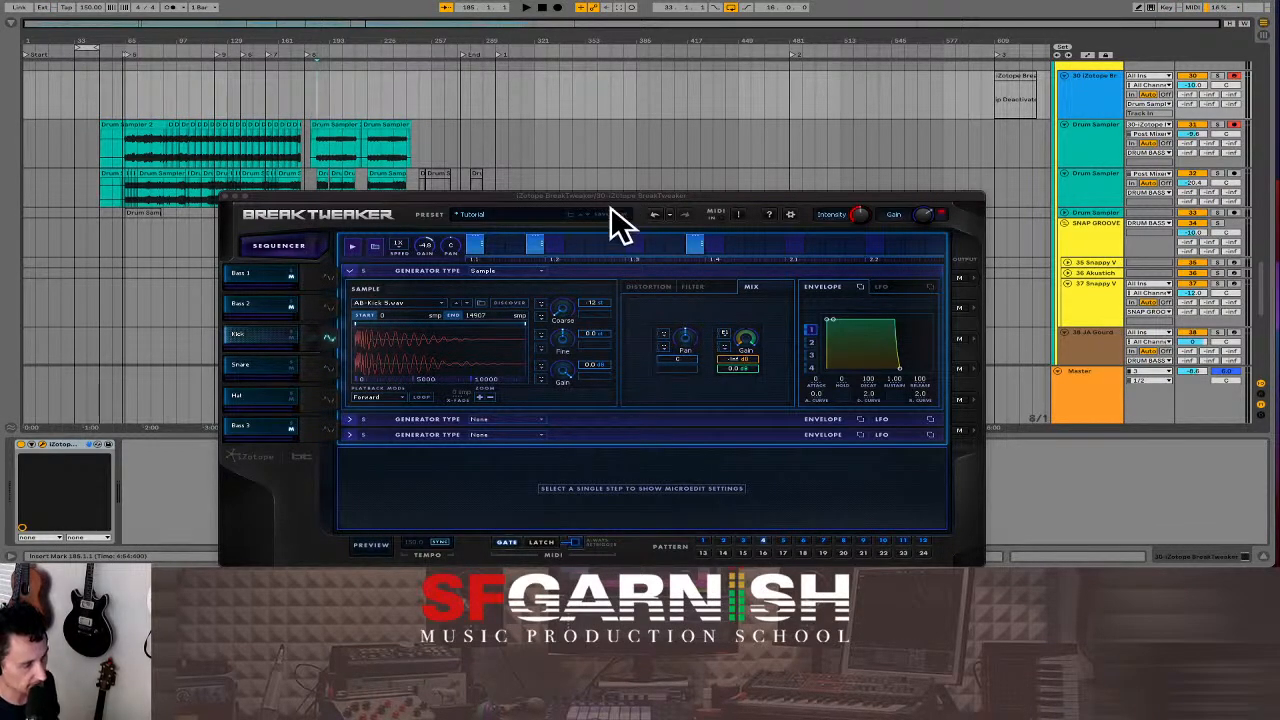
- Turn off grid snapping and shift the Drum Sampler 2 clip starting at bar 181 slightly earlier so its first hit lines up with bar 185
left_click_drag(618, 194, 630, 116)
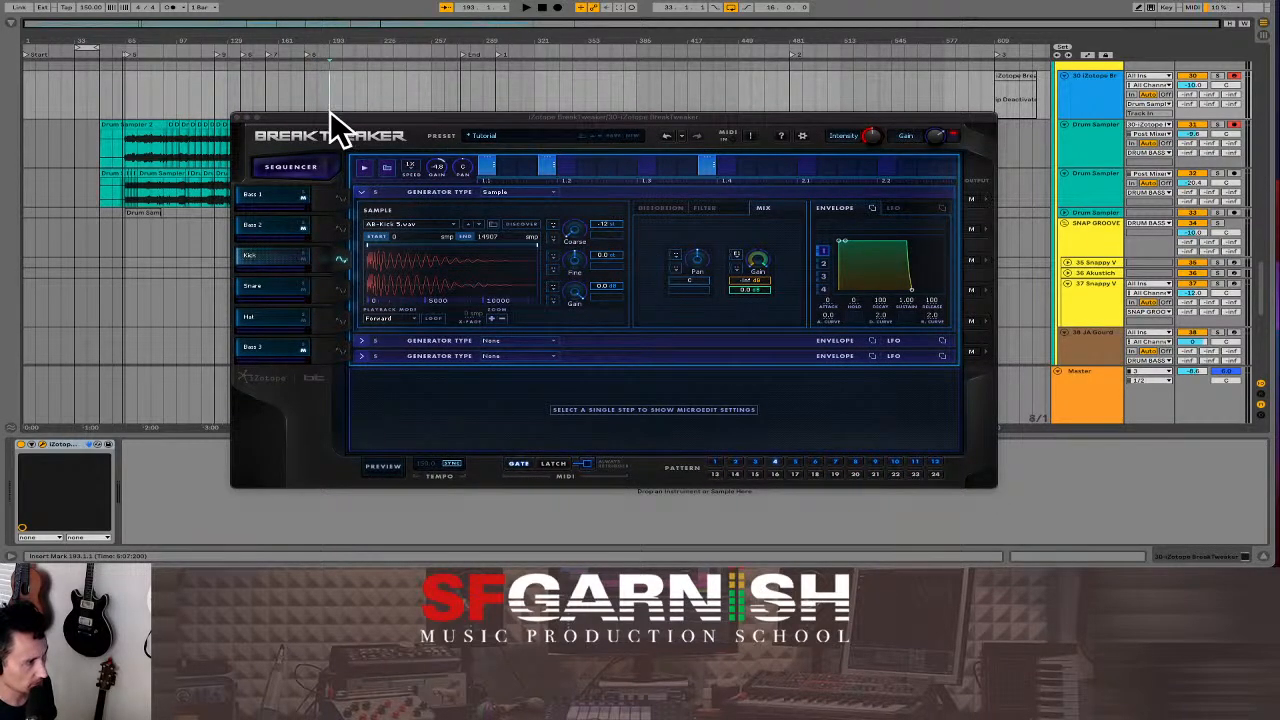
left_click_drag(331, 113, 419, 141)
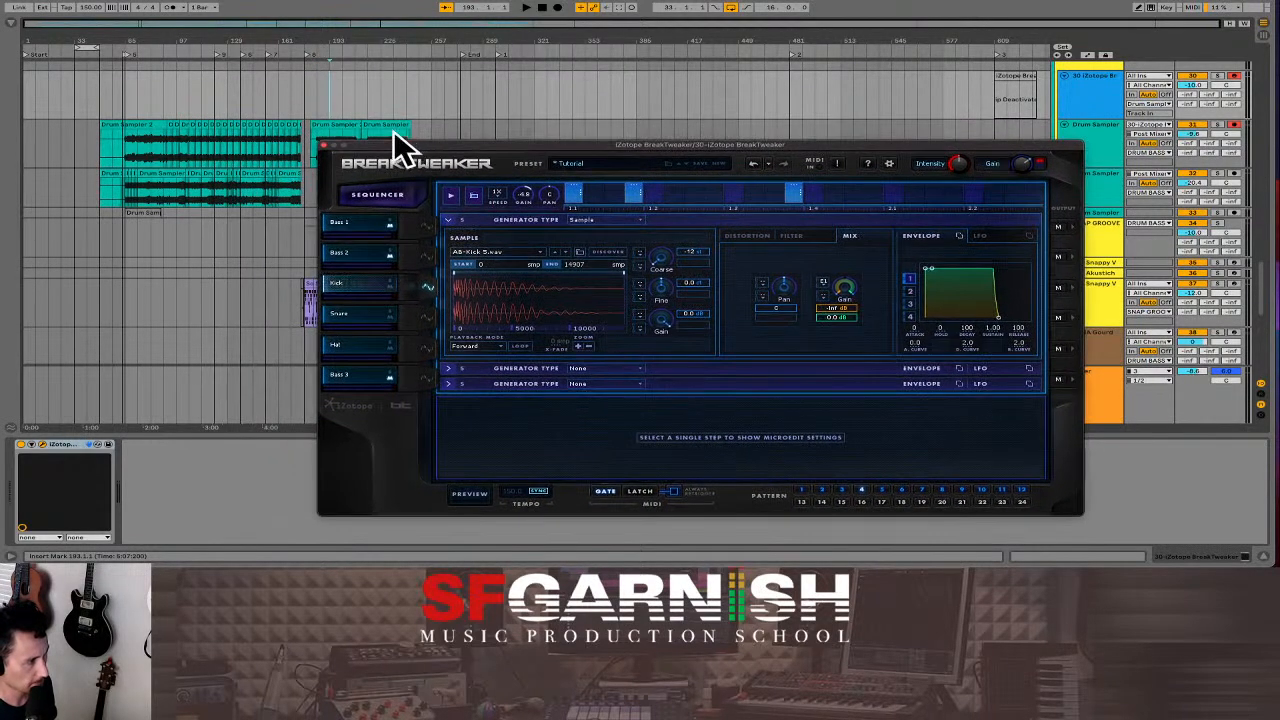
left_click(310, 138)
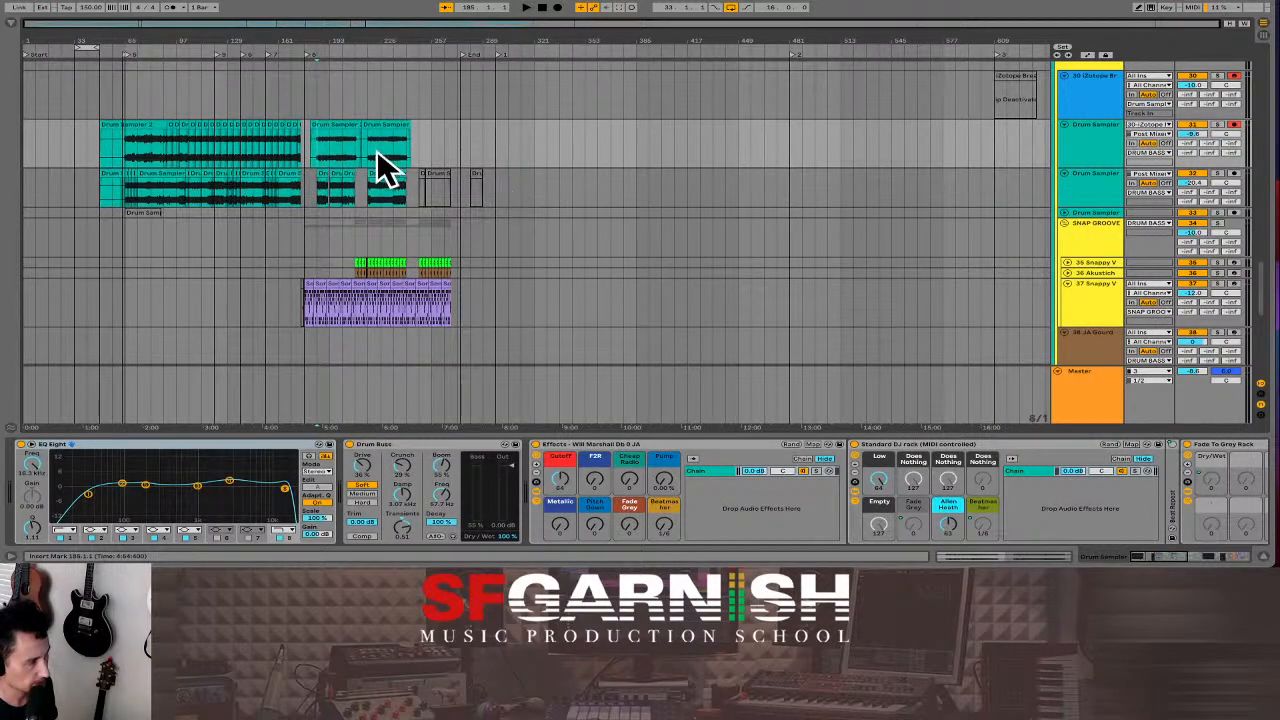
key("plus")
key("plus")
key("plus")
key("plus")
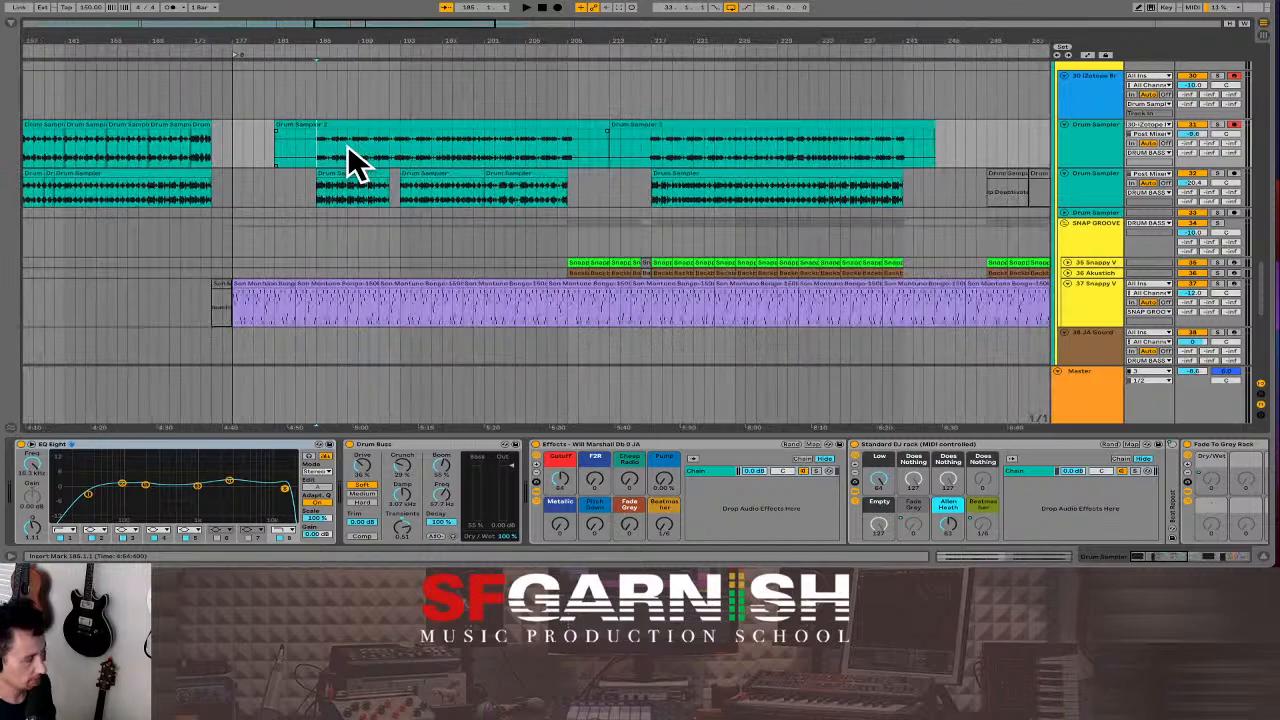
key("plus")
key("plus")
key("plus")
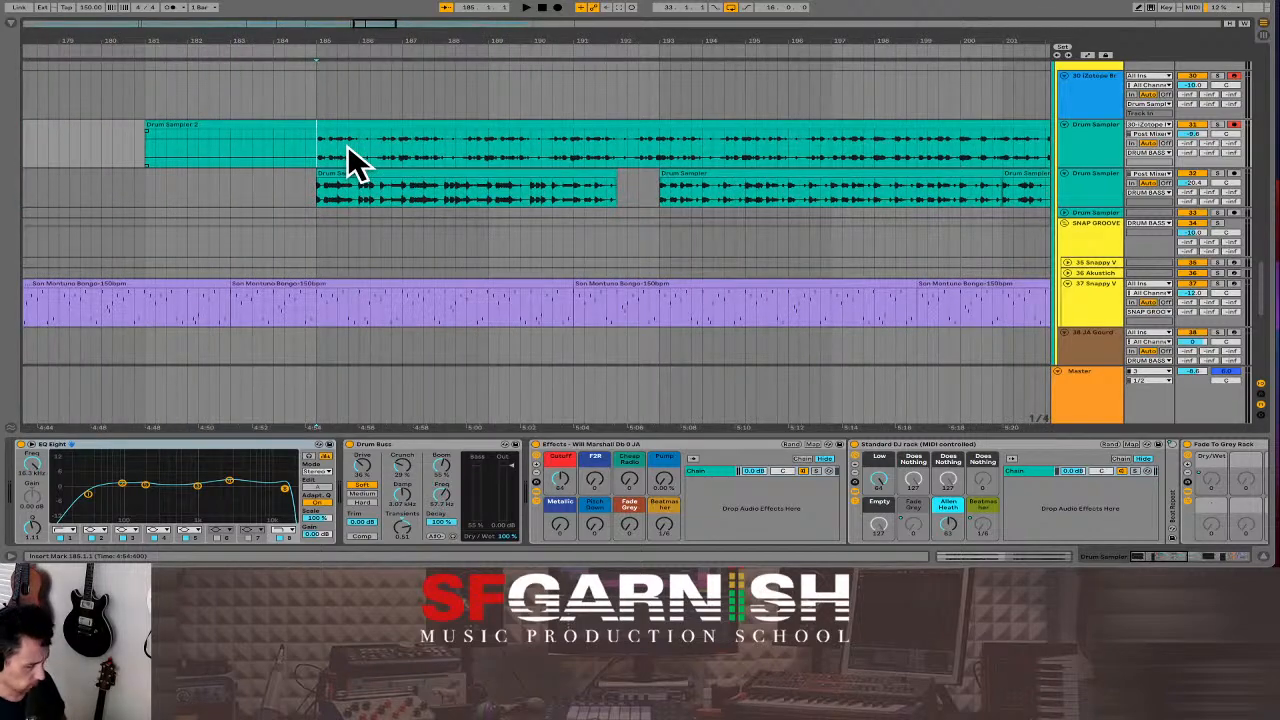
key("plus")
key("plus")
key("plus")
key("plus")
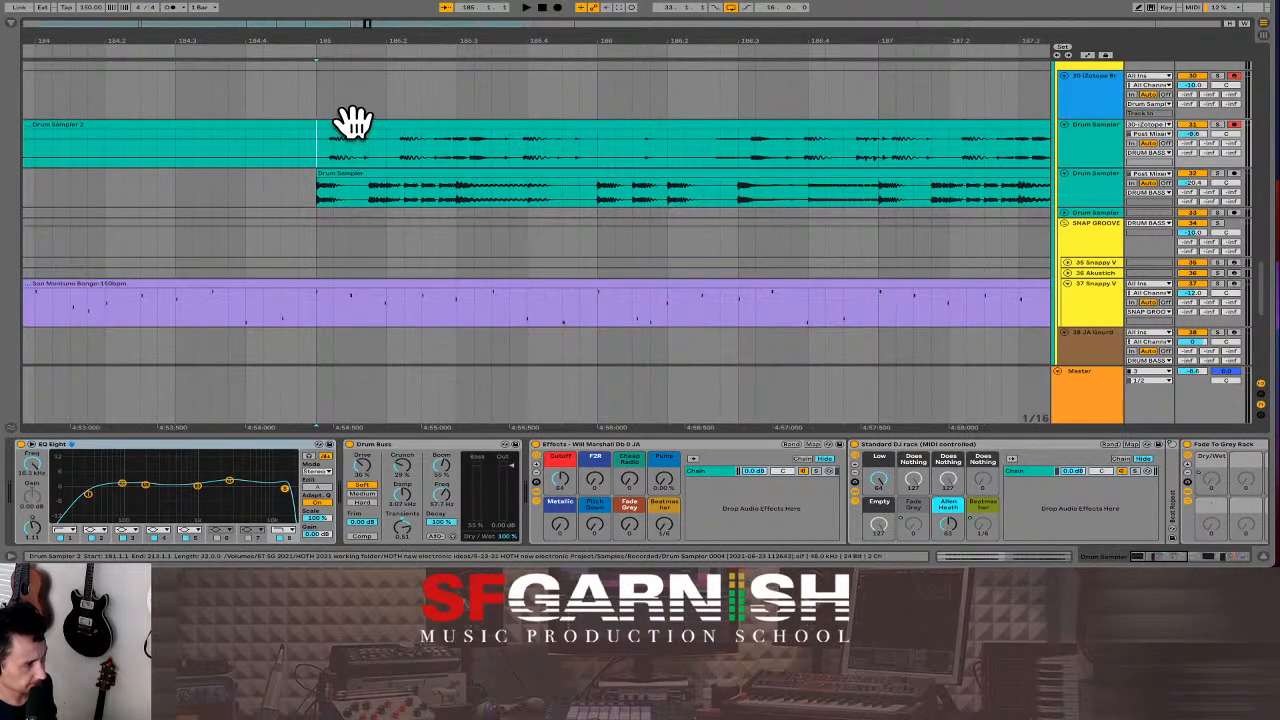
left_click(350, 122)
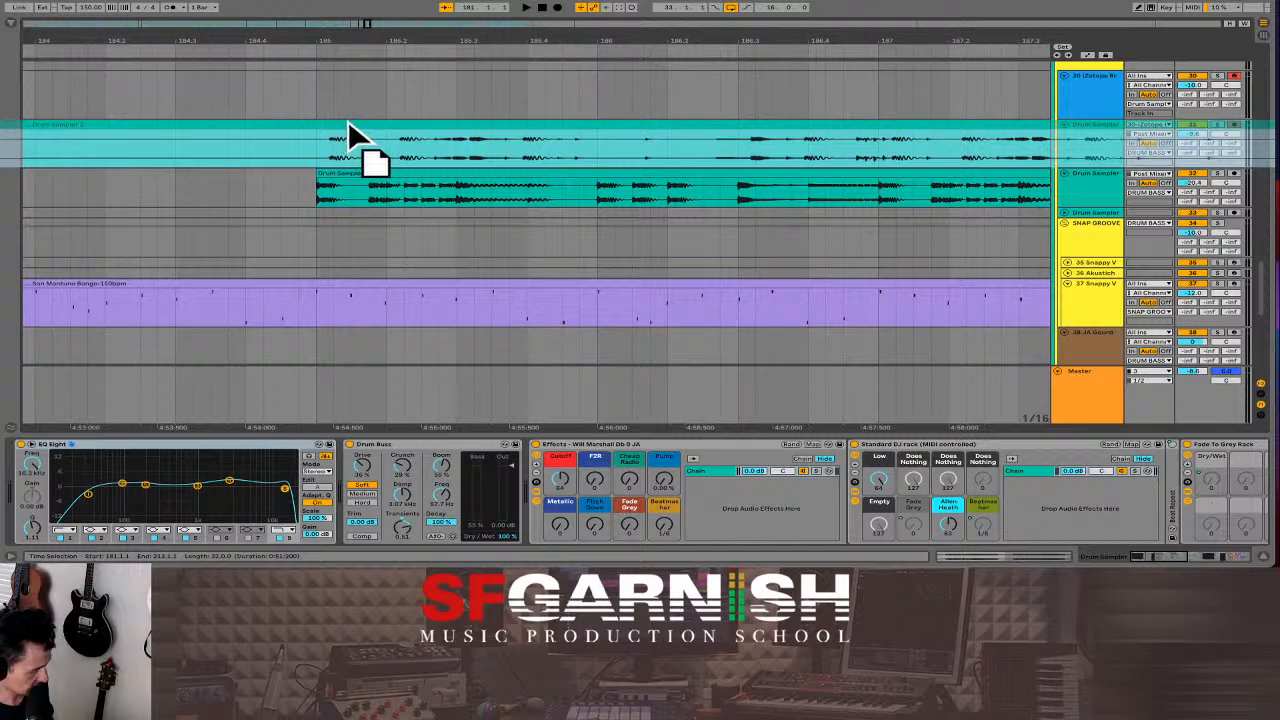
key("super+4")
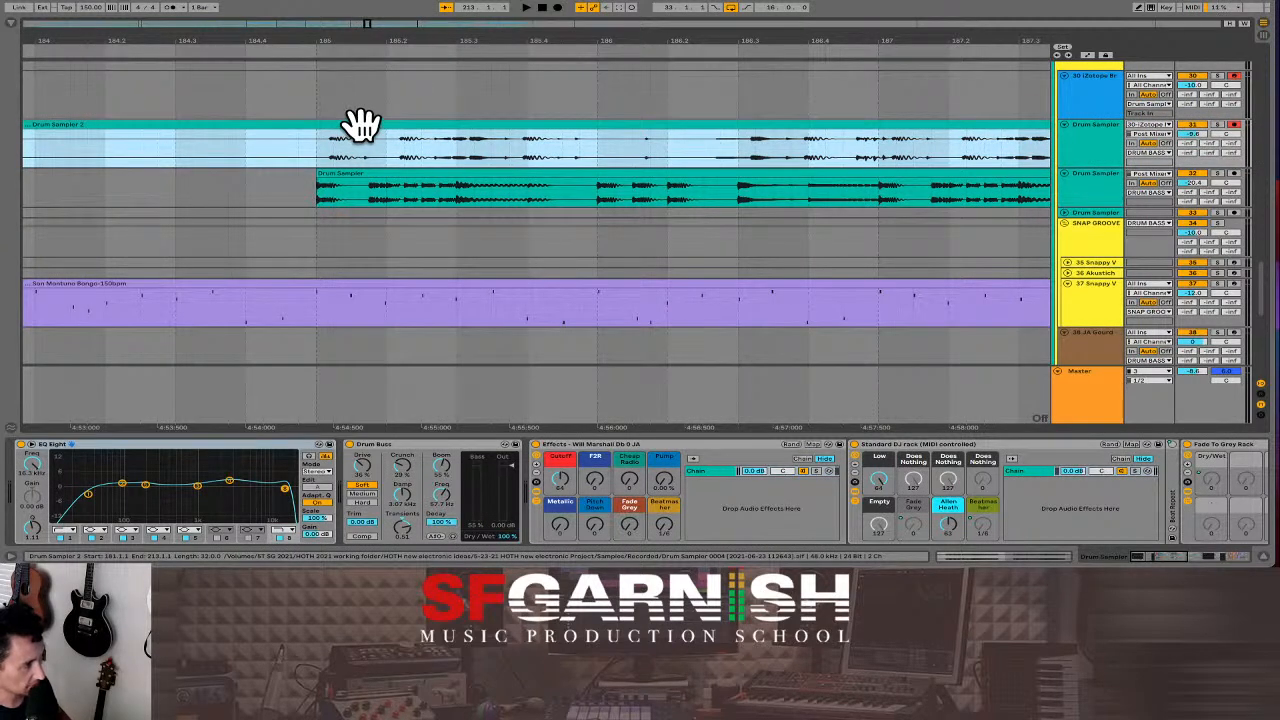
left_click_drag(358, 124, 351, 138)
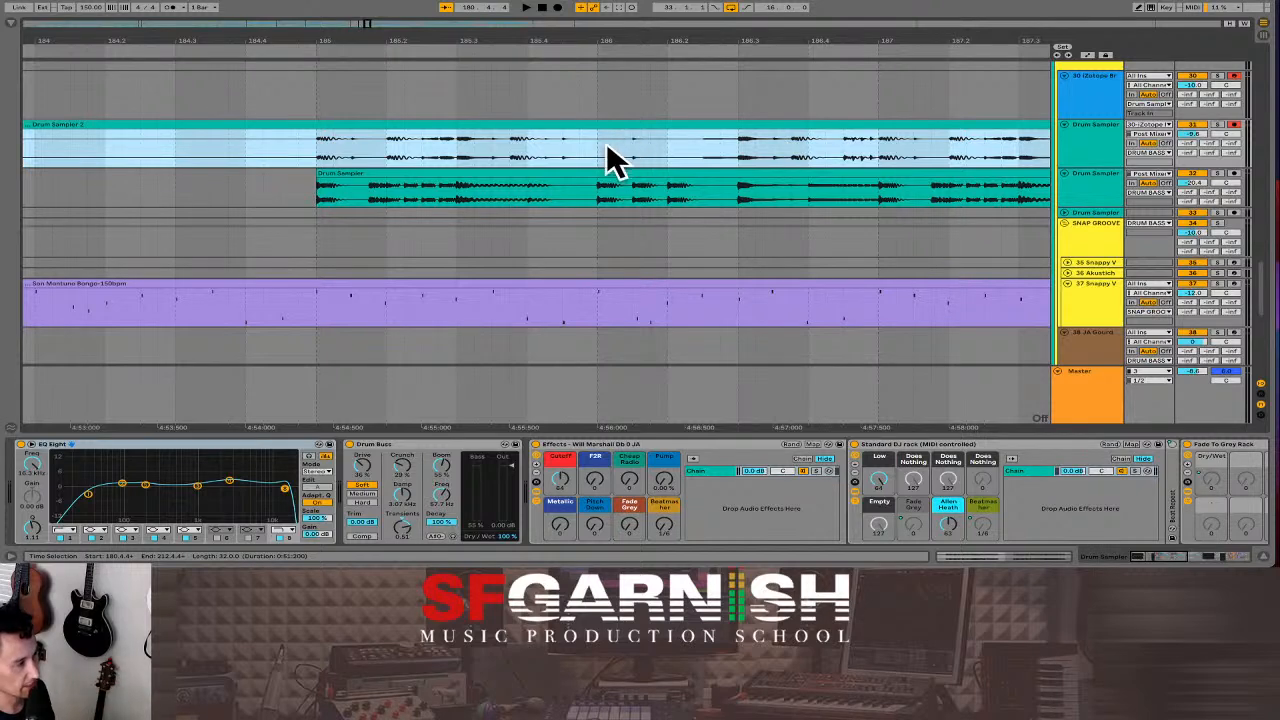
- Shift the Drum Sampler 2 clip that starts at bar 213 later so its first hit lines up with bar 217
left_click(289, 147)
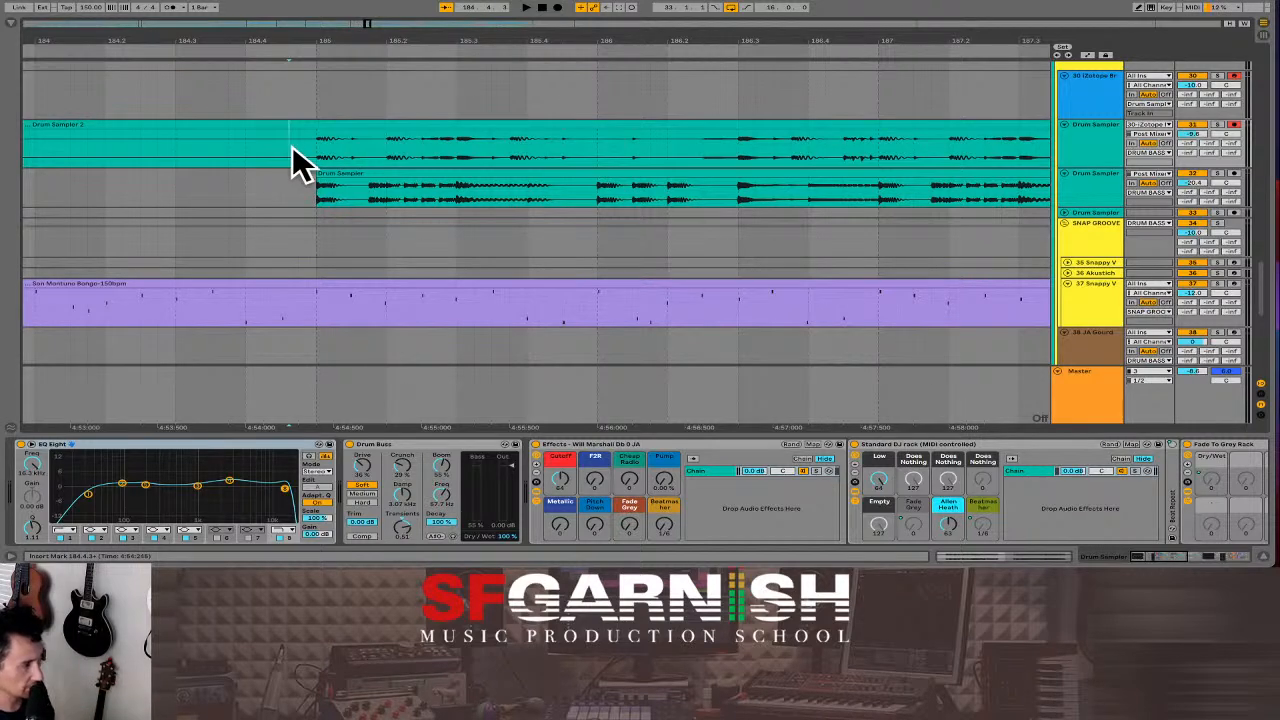
key("minus")
key("minus")
key("minus")
key("minus")
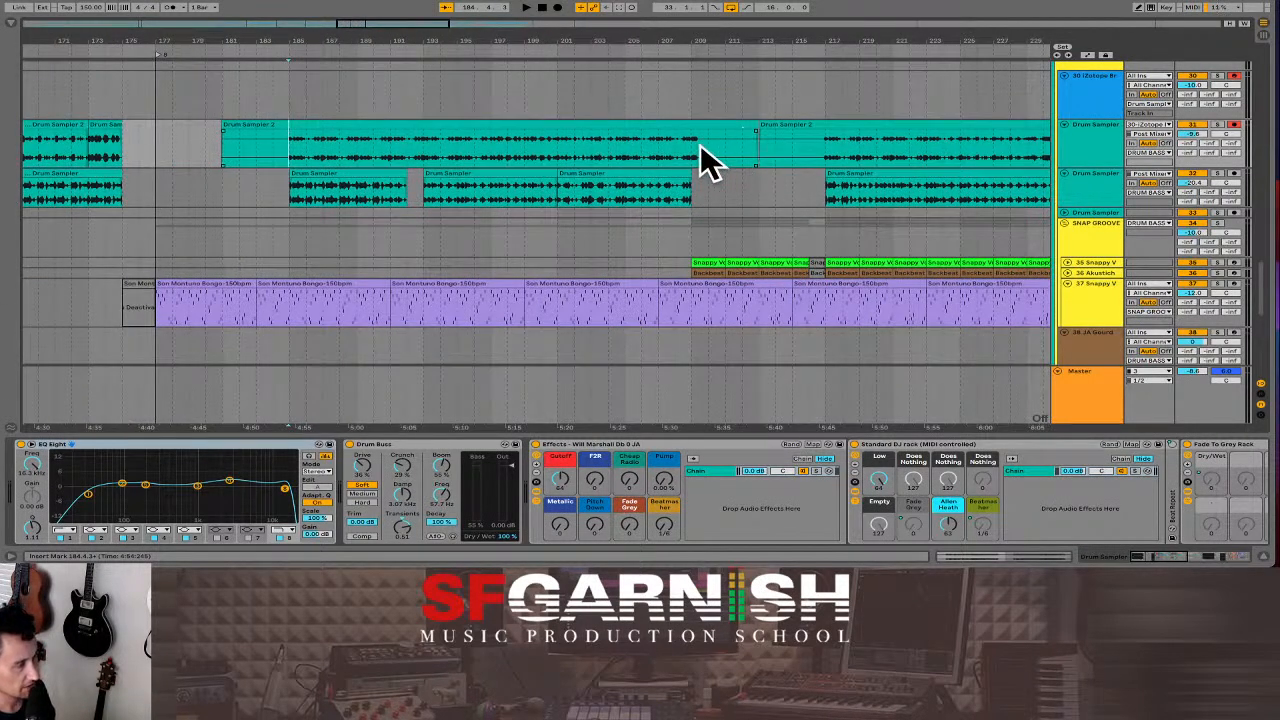
left_click_drag(752, 126, 804, 125)
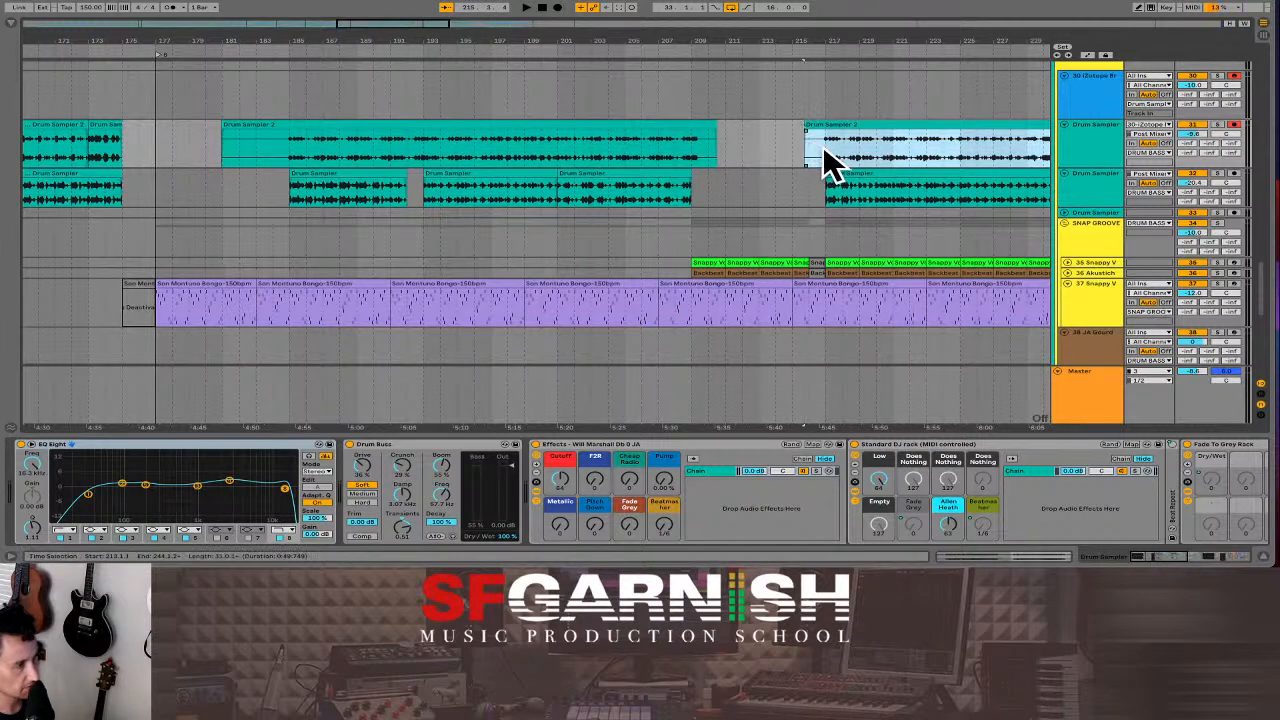
left_click(823, 145)
key("plus")
key("plus")
key("plus")
key("plus")
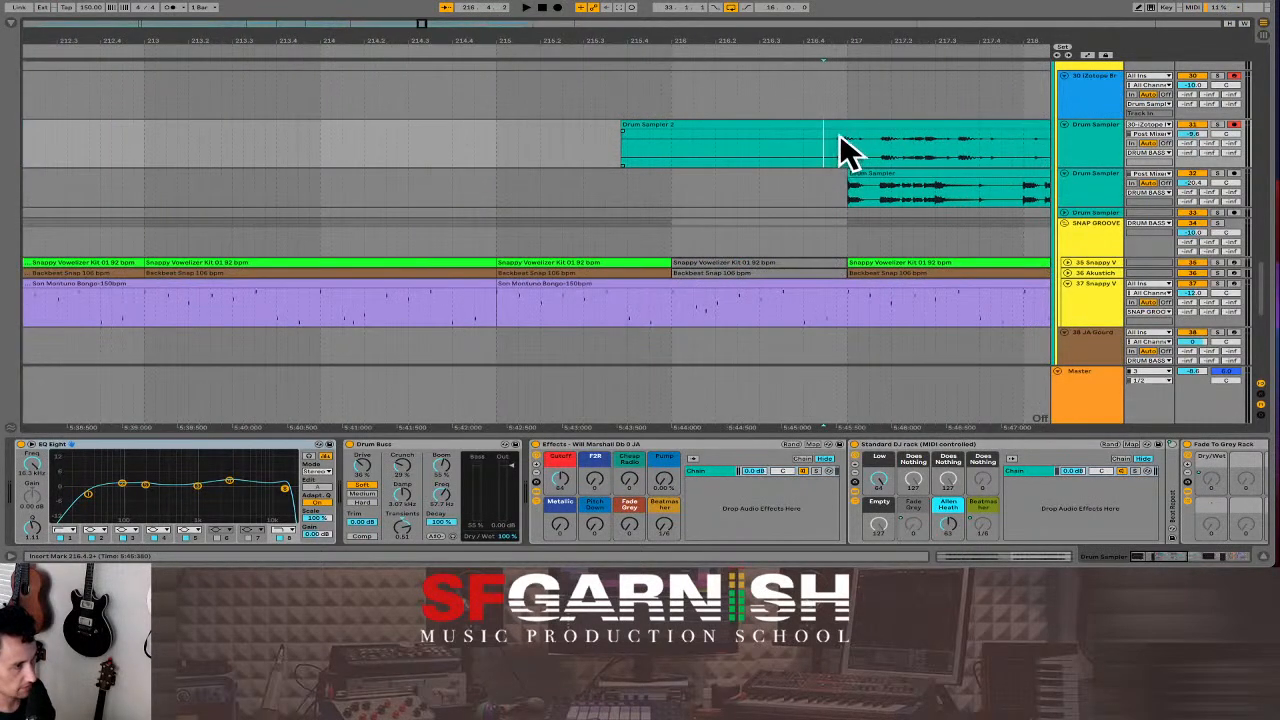
left_click_drag(840, 124, 850, 125)
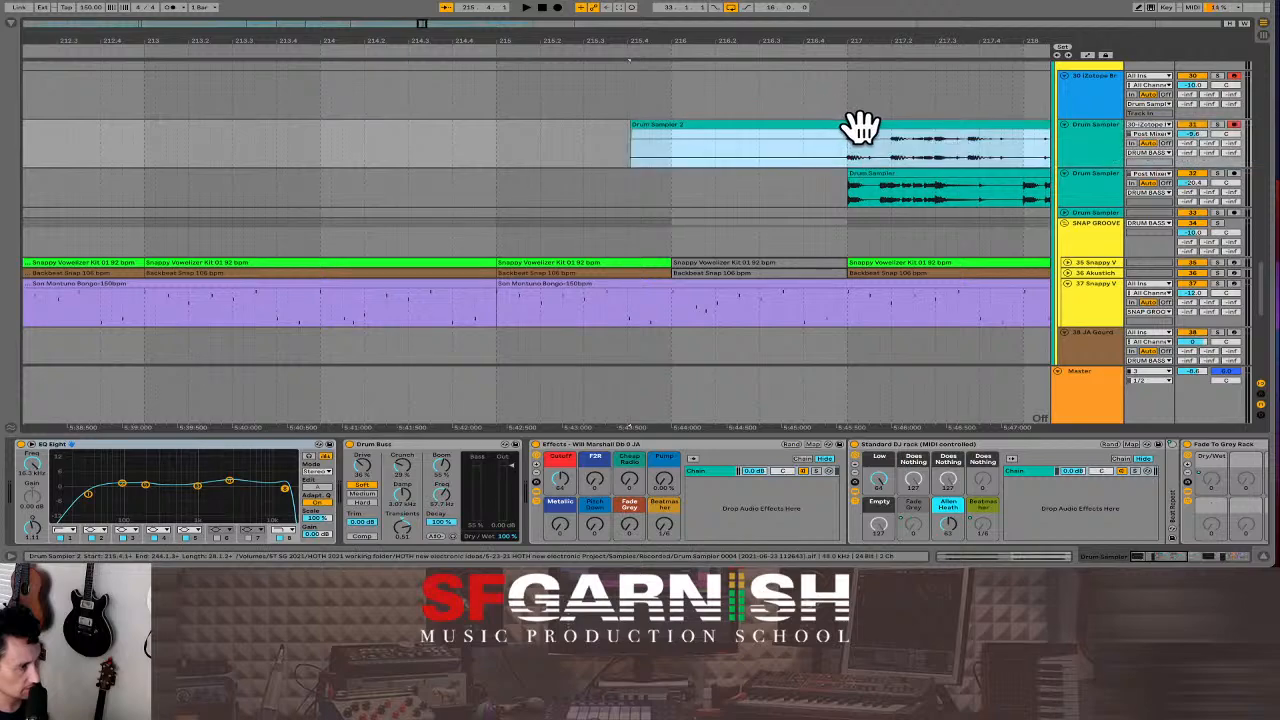
- Delete the one-bar section from bar 192 to bar 193 from the Drum Sampler 2 clip, matching the gap in the track below
left_click(829, 145)
key("minus")
key("minus")
key("minus")
key("minus")
key("minus")
key("minus")
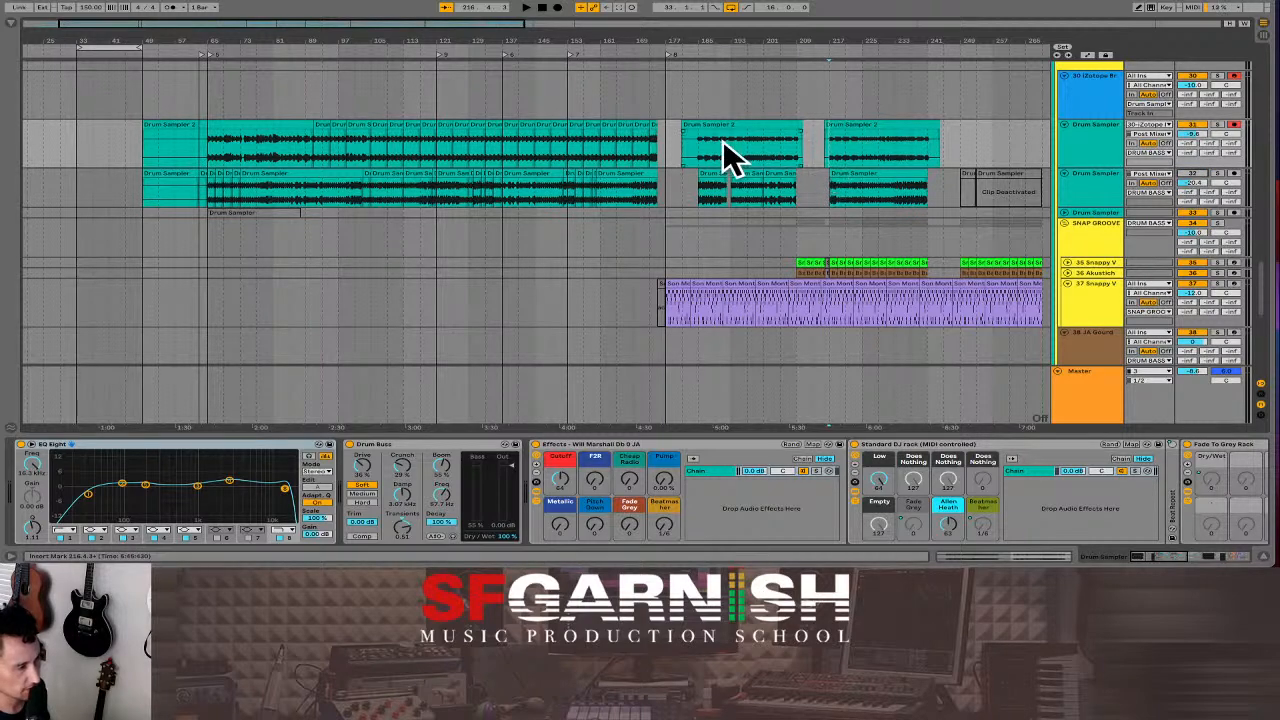
key("plus")
key("plus")
key("plus")
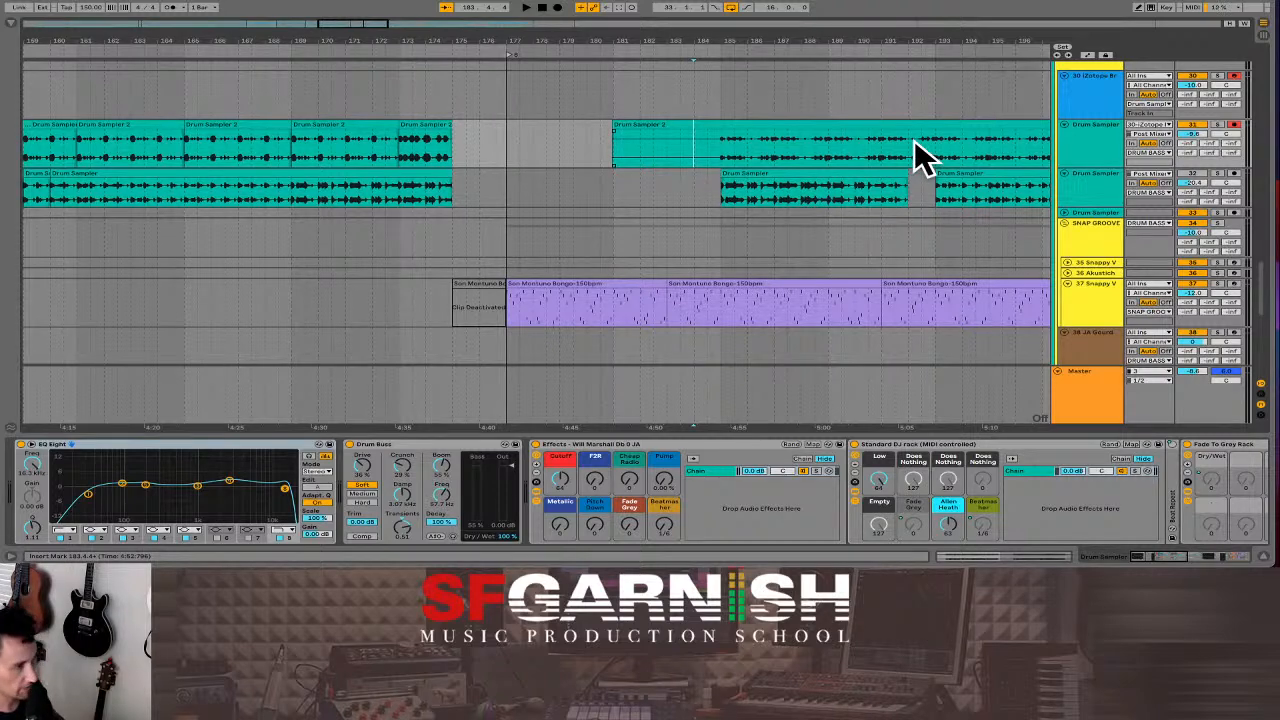
left_click_drag(908, 144, 928, 149)
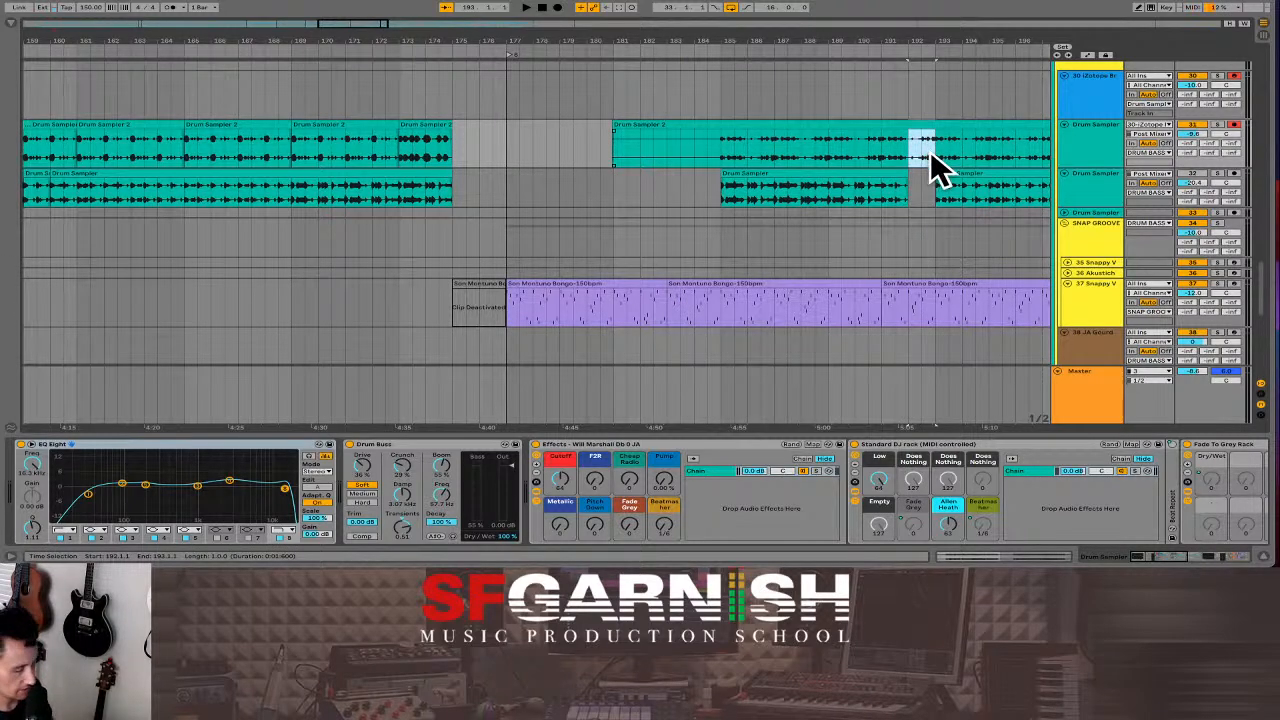
key("Delete")
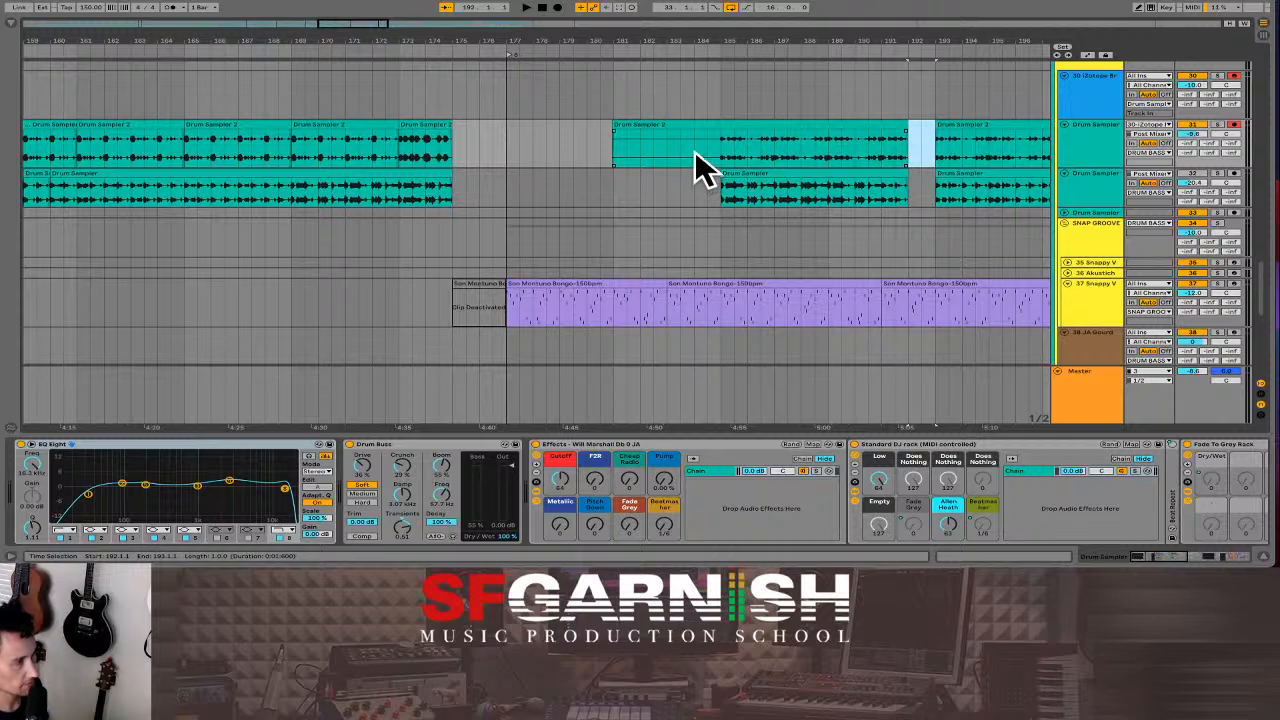
- Remove the silent lead-in of the Drum Sampler 2 clip at bar 181 so that it starts at 184.3
left_click_drag(712, 165, 580, 162)
key("Delete")
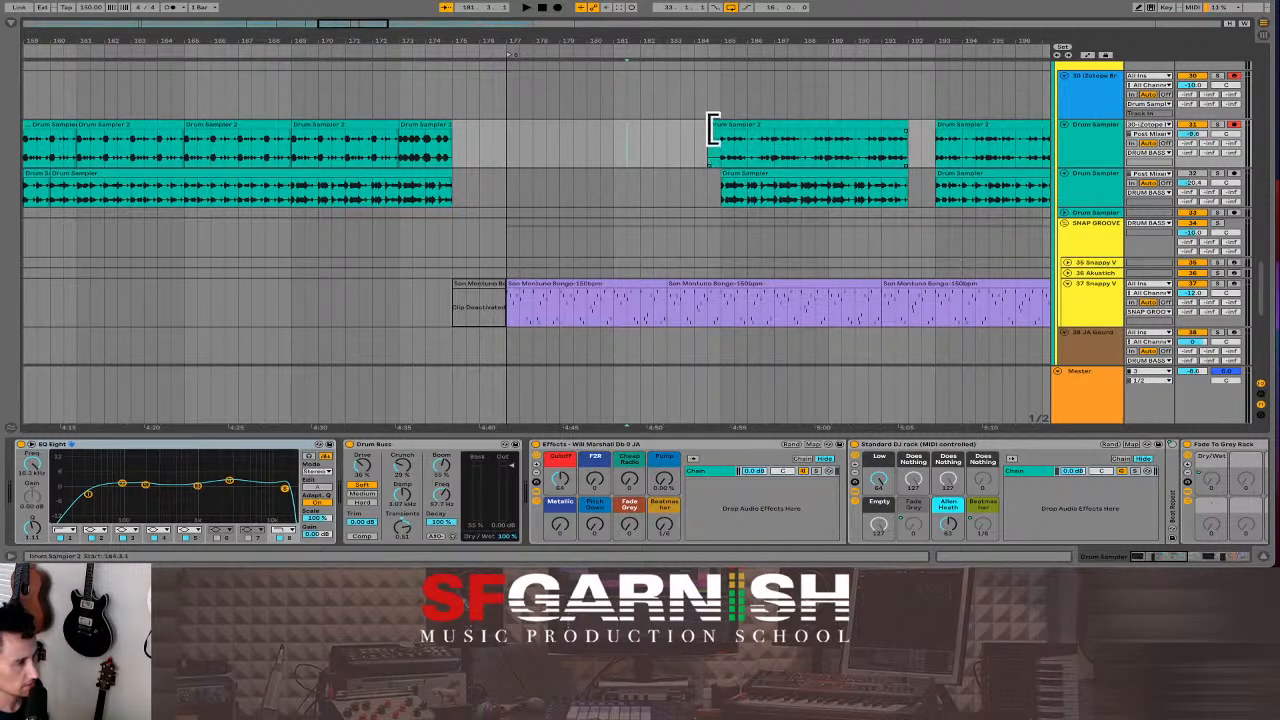
left_click(710, 166)
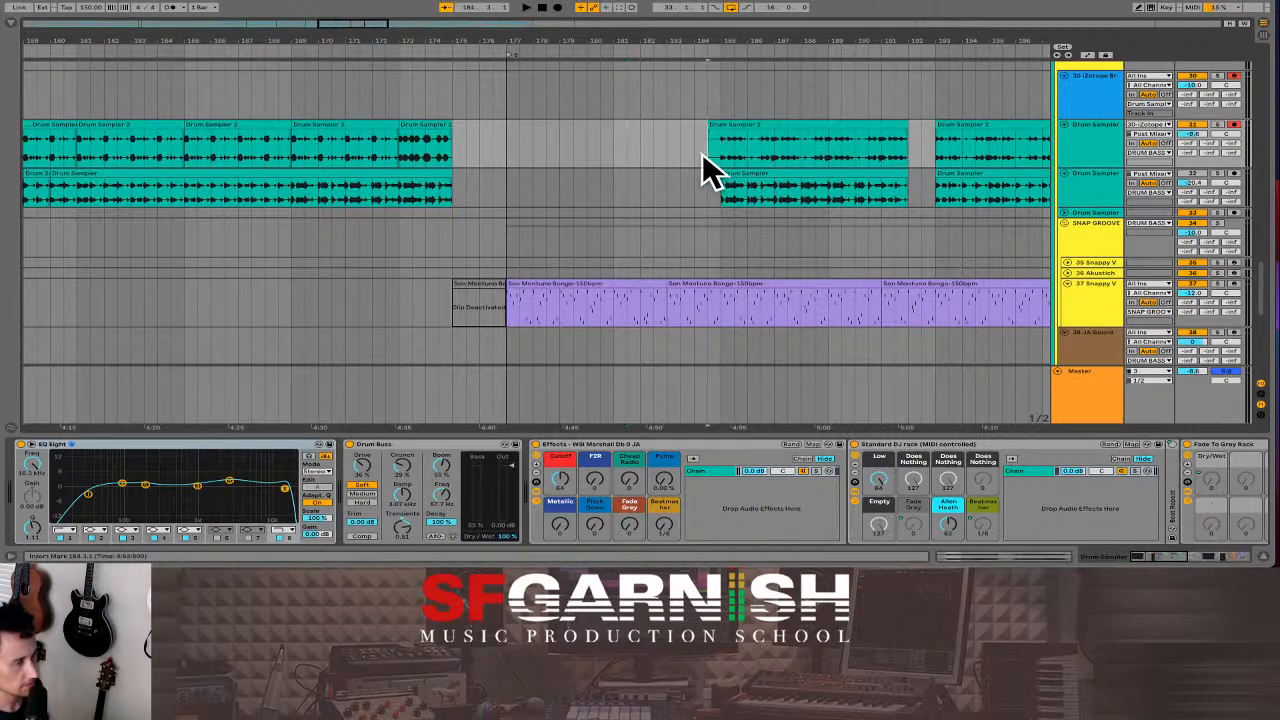
- Deactivate all the original Drum Sampler clips on track 32, directly below the newly recorded track
left_click(873, 191)
scroll(874, 190, "down", 8)
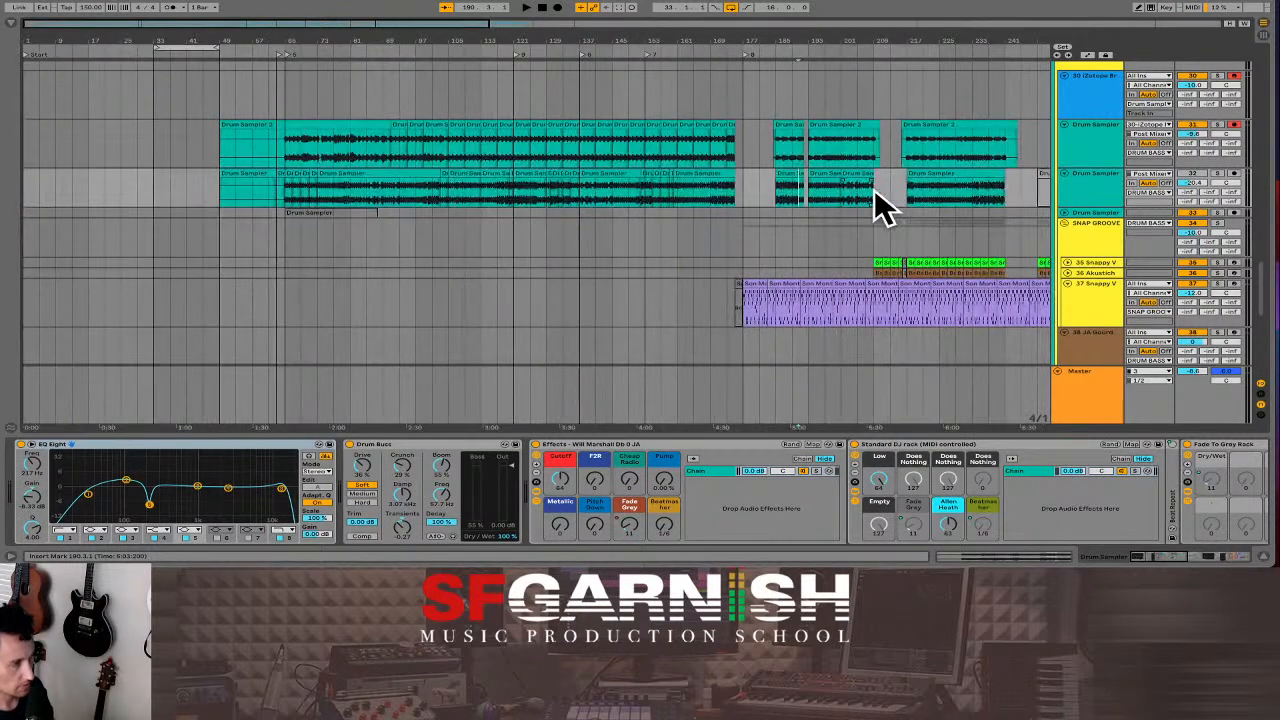
scroll(874, 192, "down", 3)
left_click_drag(794, 198, 46, 197)
key("0")
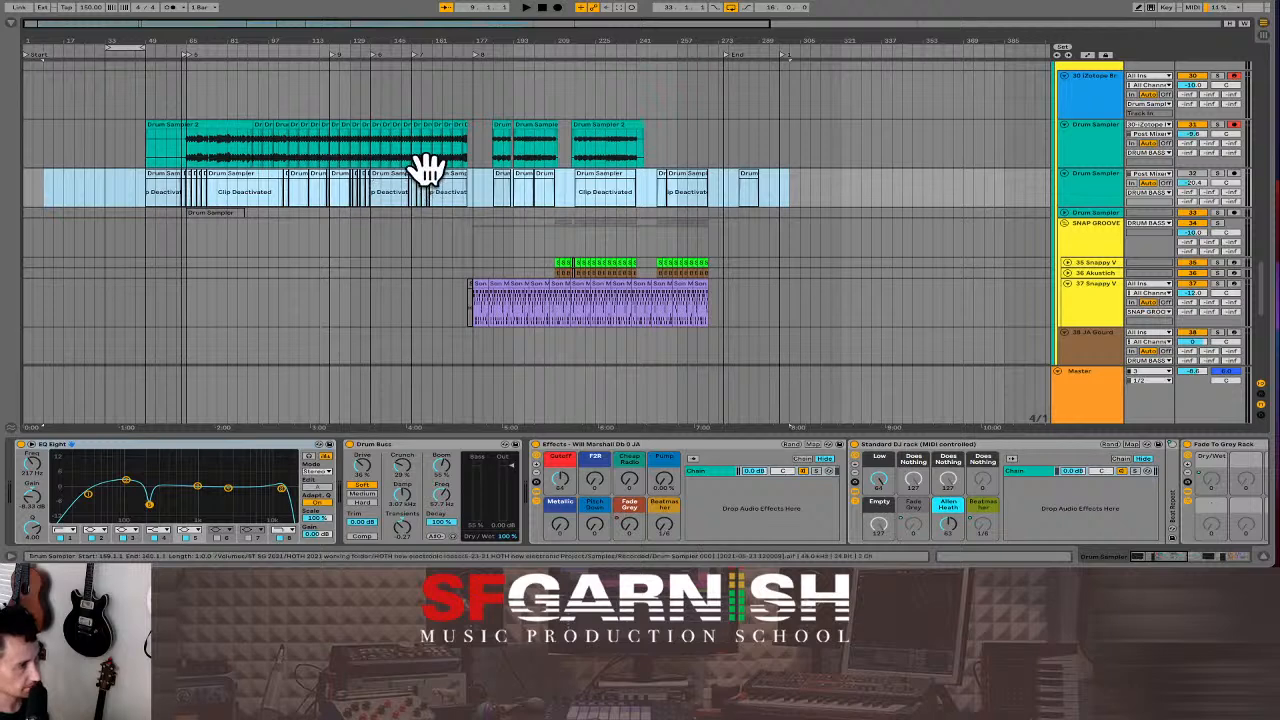
- Play back the recorded Drum Sampler 2 clips from bar 185 to check how they sound in the arrangement
left_click(492, 151)
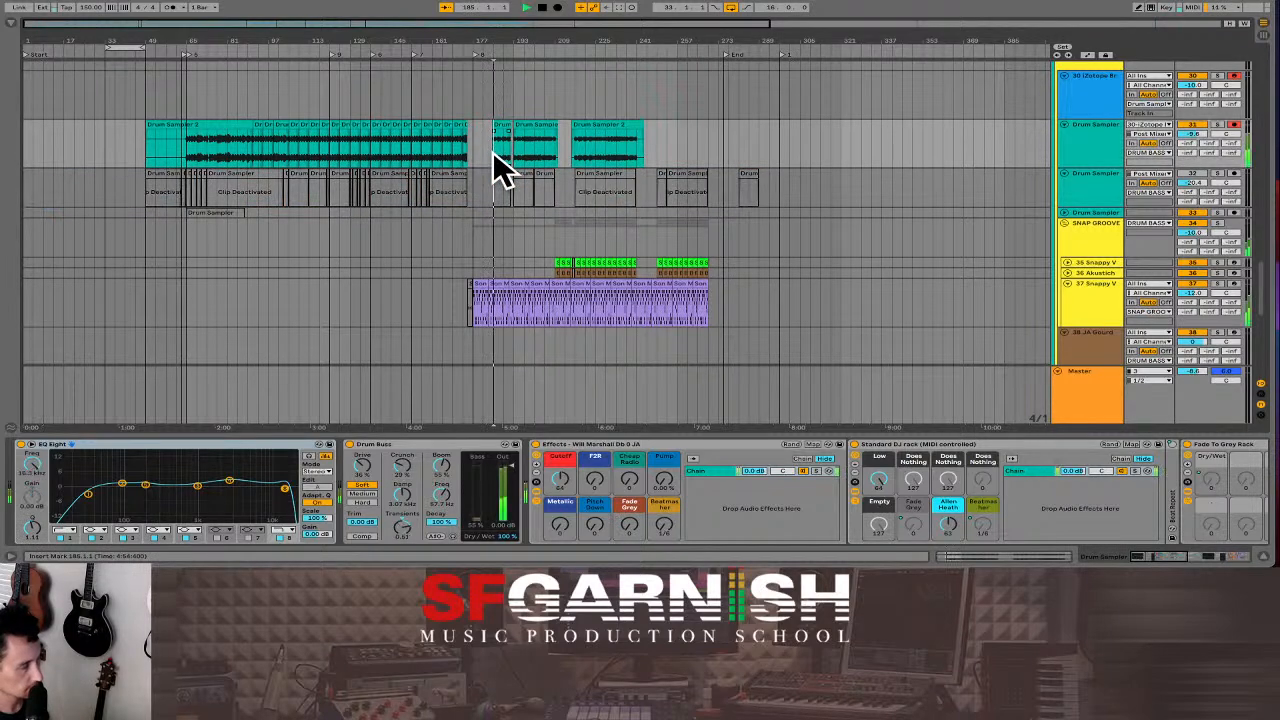
key("space")
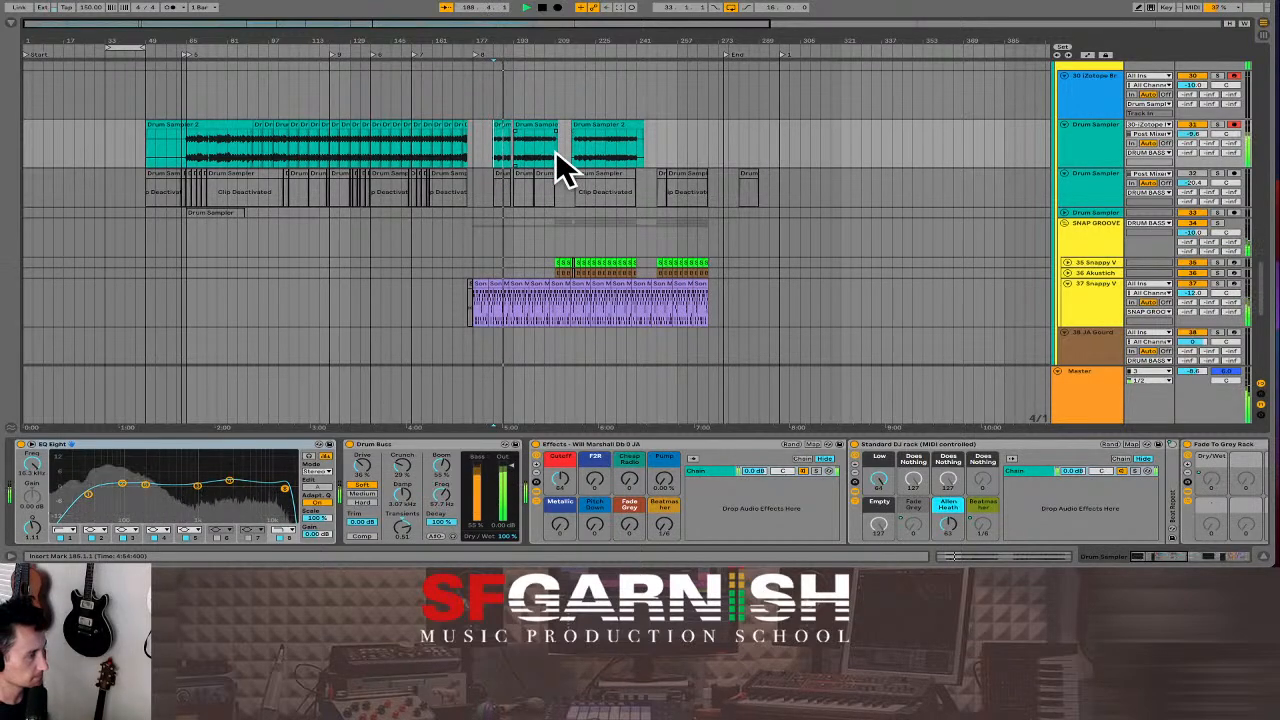
left_click(527, 150)
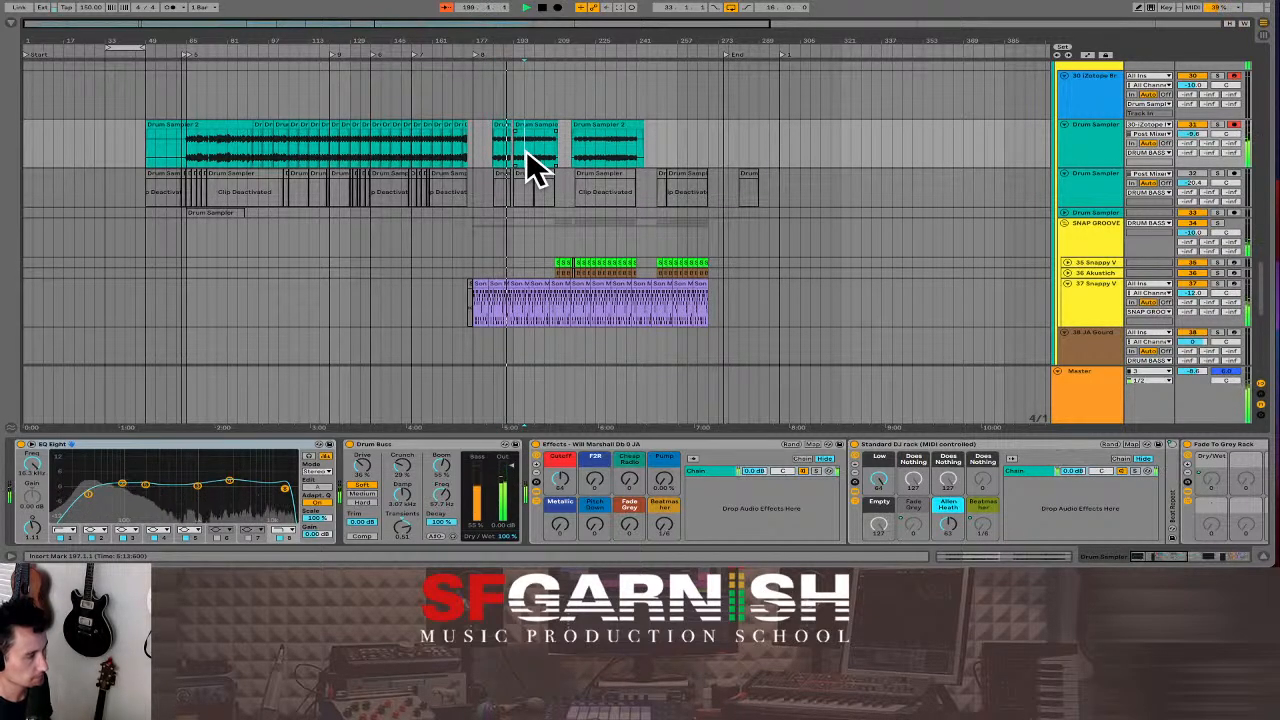
left_click(503, 157)
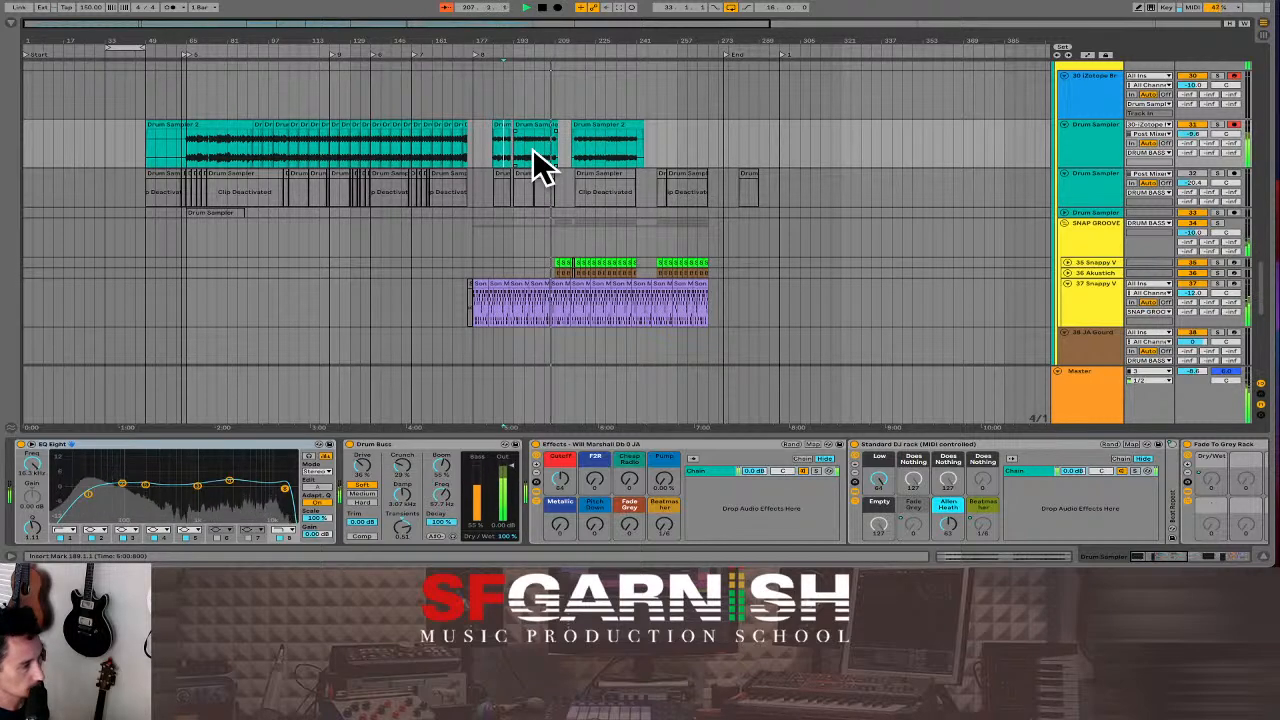
- Delete the end of the recorded Drum Sampler 2 clip from bar 209 onward
scroll(678, 266, "down", 3)
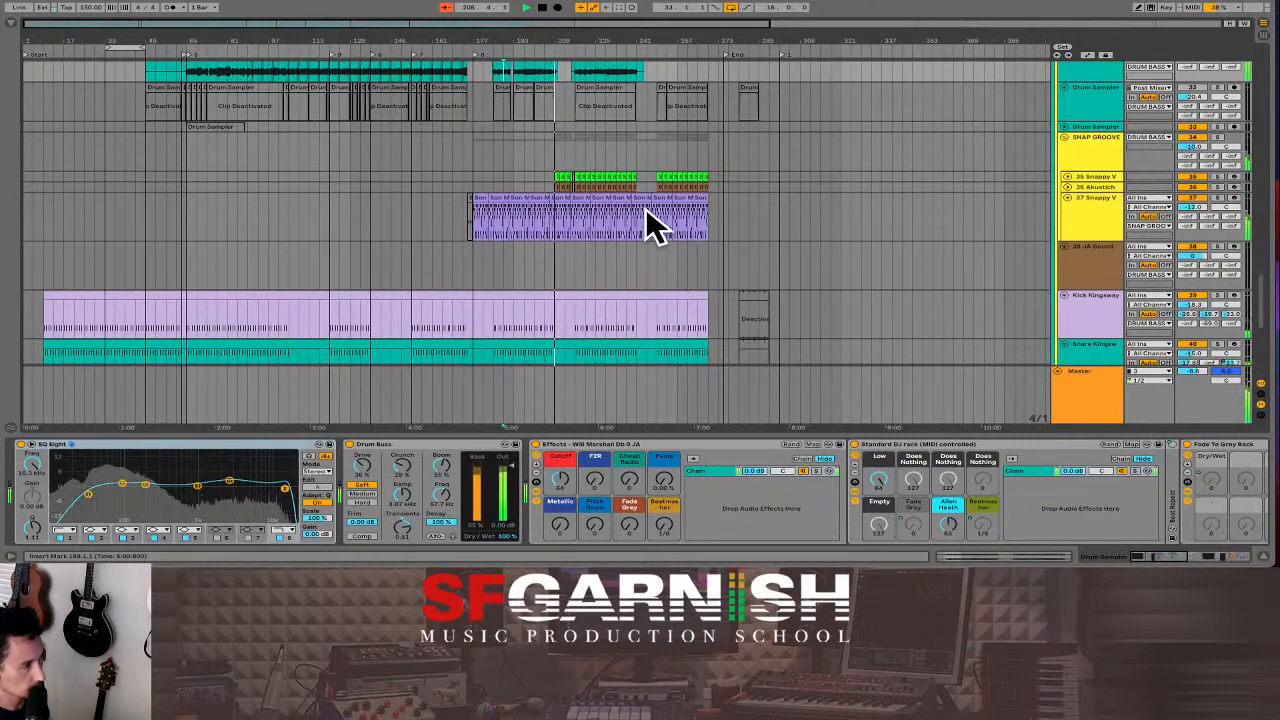
scroll(548, 88, "up", 1)
left_click(552, 94)
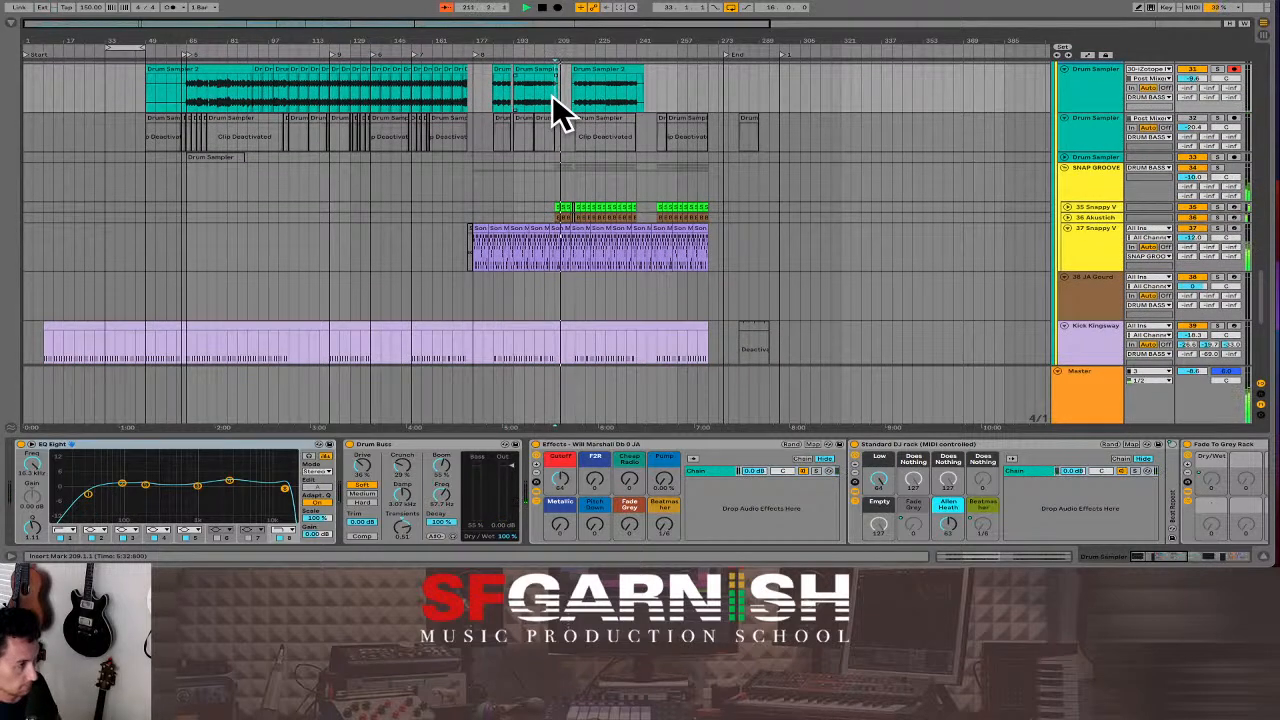
key("plus")
key("plus")
key("plus")
key("plus")
key("plus")
left_click_drag(553, 97, 707, 93)
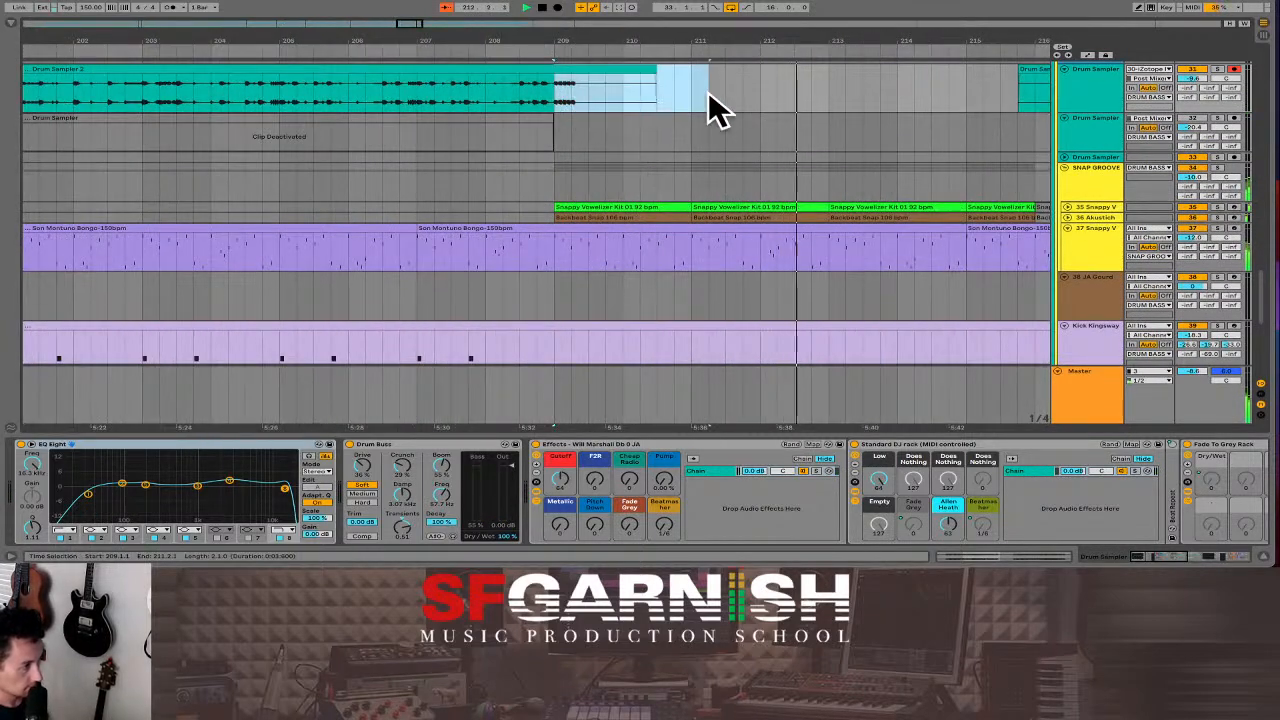
key("Delete")
- Unfold the Snappy V track 35 and the Akustich track 36 in the SNAP GROOVE group
left_click(512, 100)
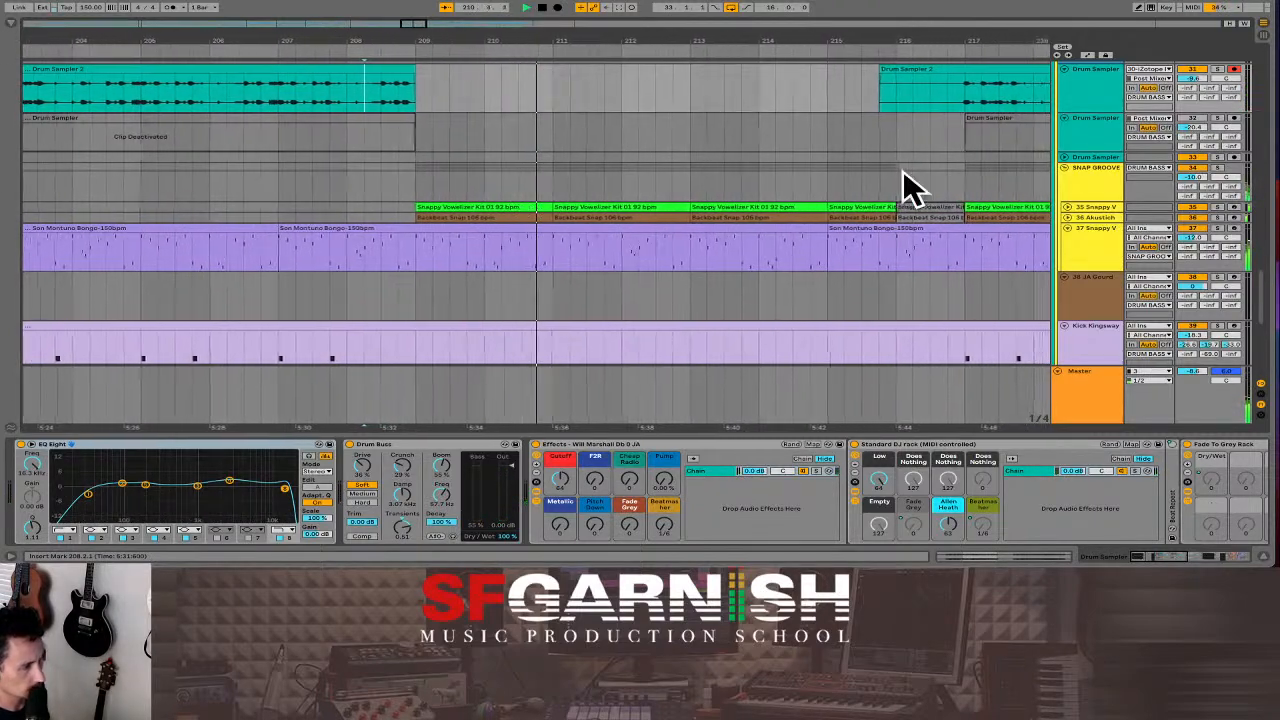
left_click(1066, 207)
left_click(1067, 256)
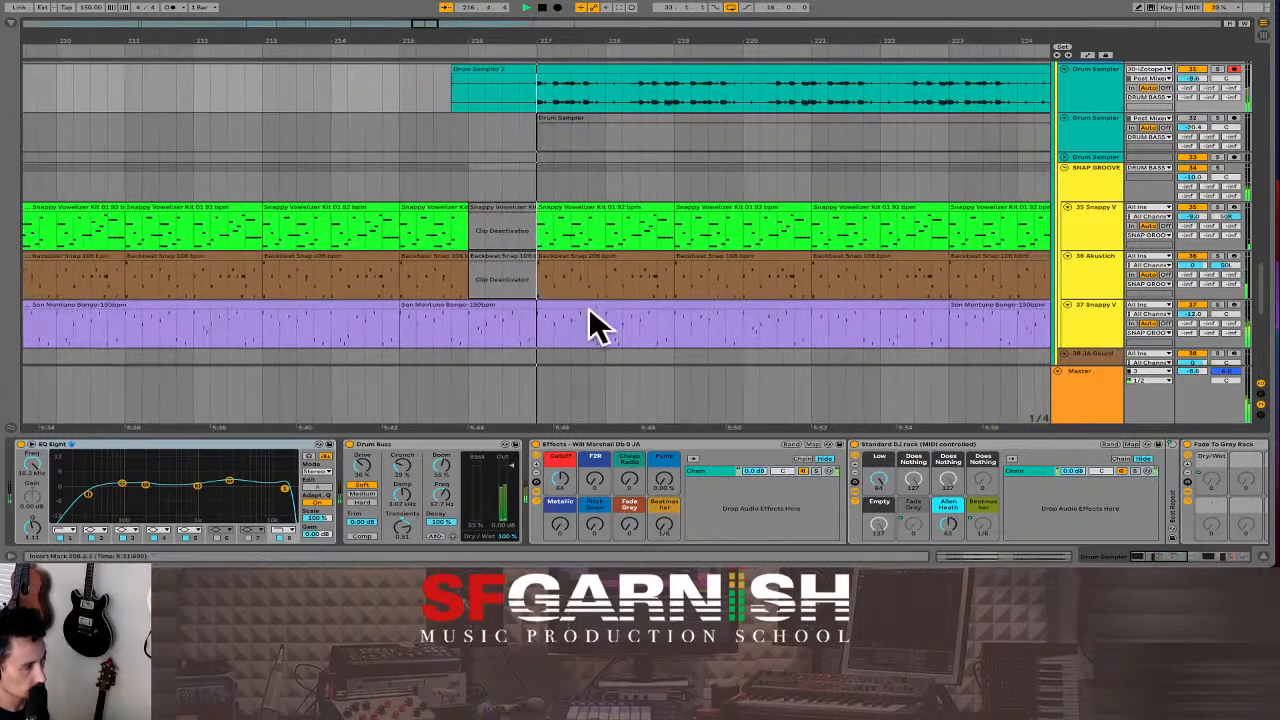
- Raise the volume of the recorded Drum Sampler track 31 to -1.8 dB
scroll(606, 125, "up", 3)
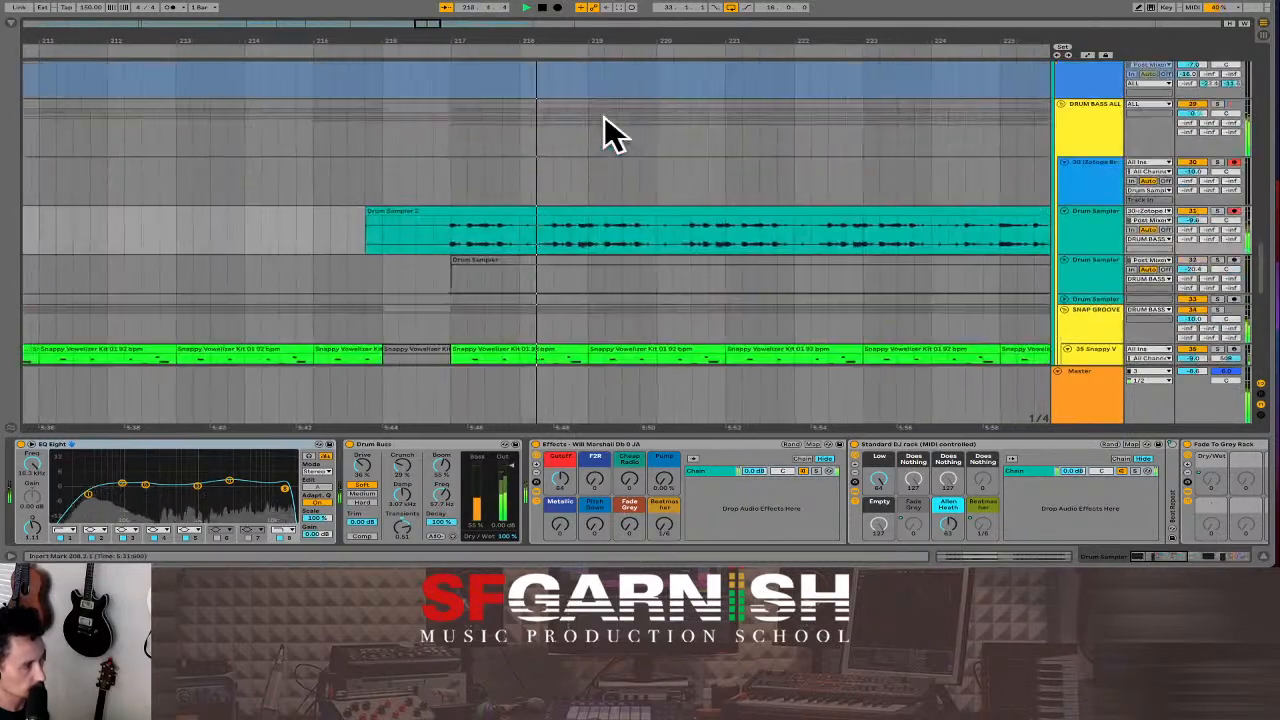
left_click(608, 235)
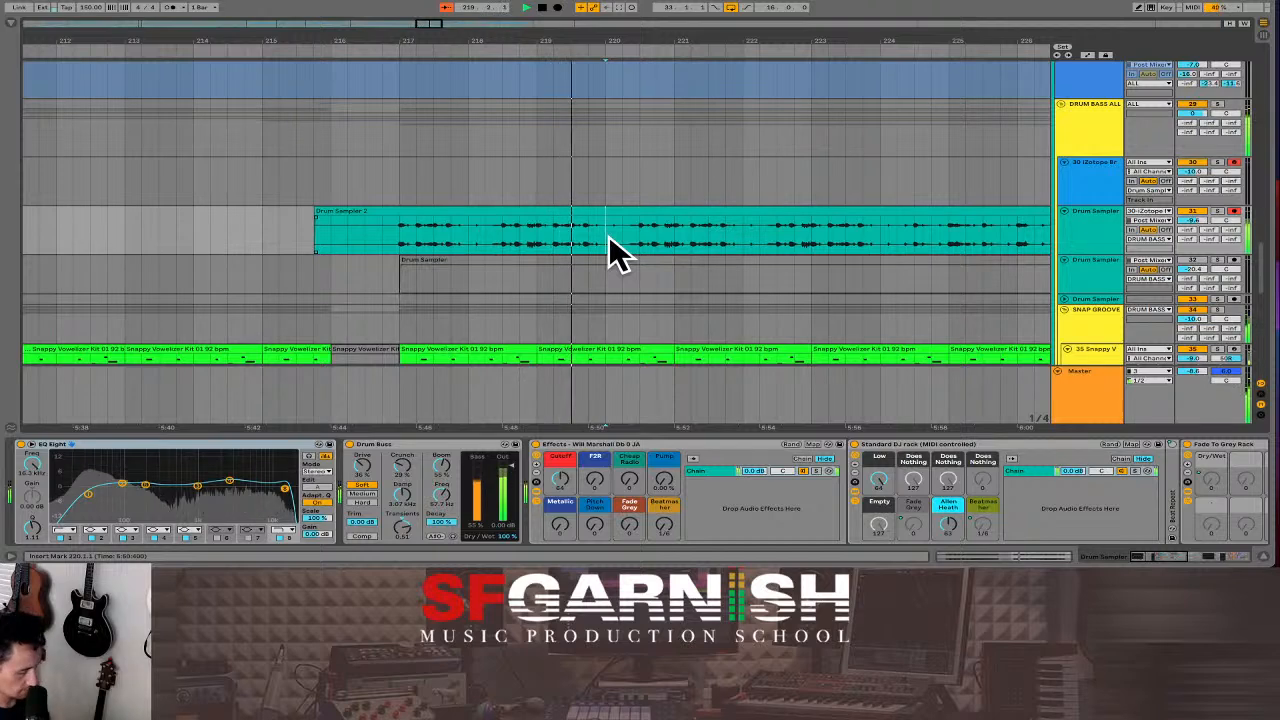
key("minus")
key("minus")
key("minus")
key("minus")
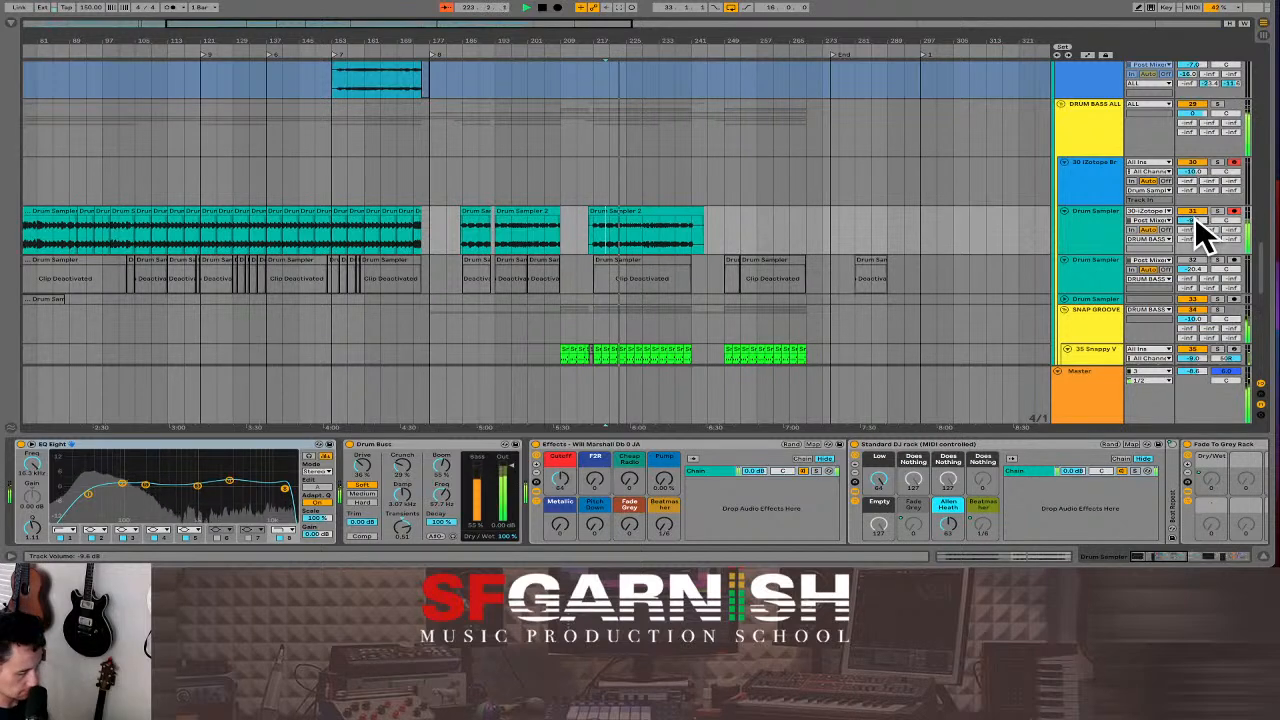
mouse_move(1194, 217)
left_mouse_down()
mouse_move(1194, 240)
mouse_move(1194, 209)
left_mouse_up()
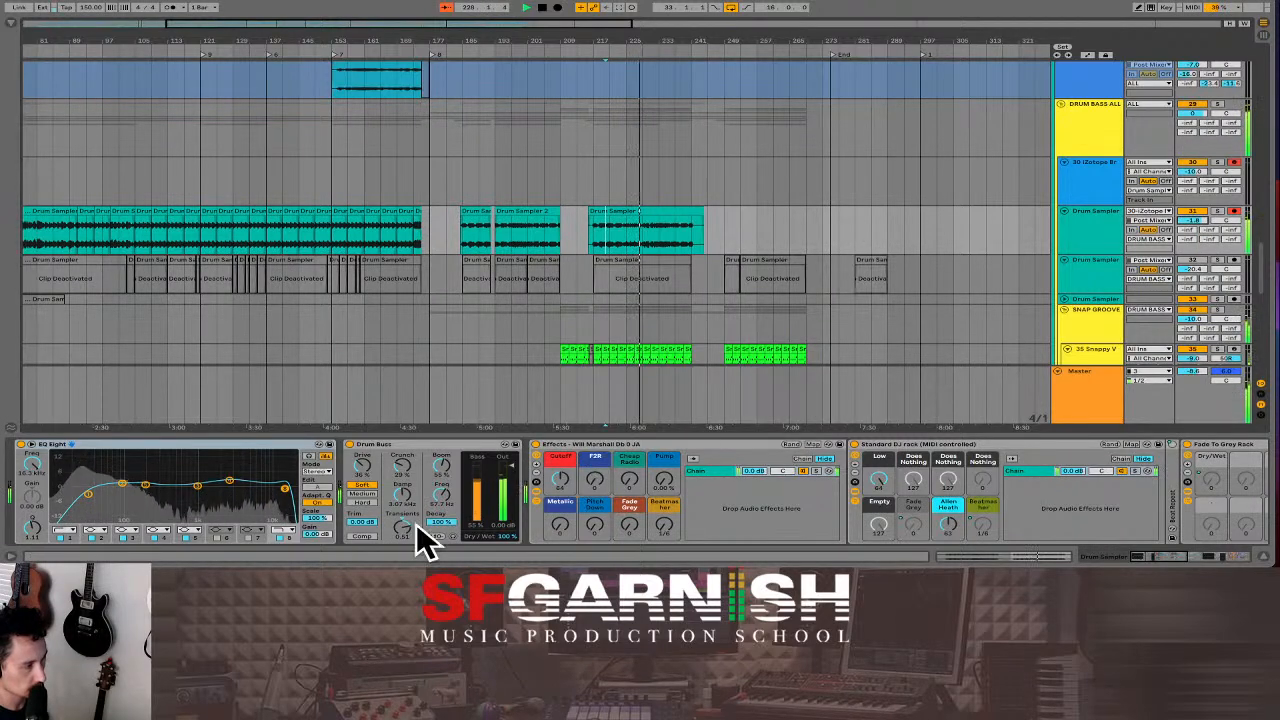
- Set the Drum Buss Transients to -0.32 and lower its Boom frequency to about 48 Hz
mouse_move(404, 523)
left_mouse_down()
mouse_move(404, 553)
mouse_move(405, 534)
left_mouse_up()
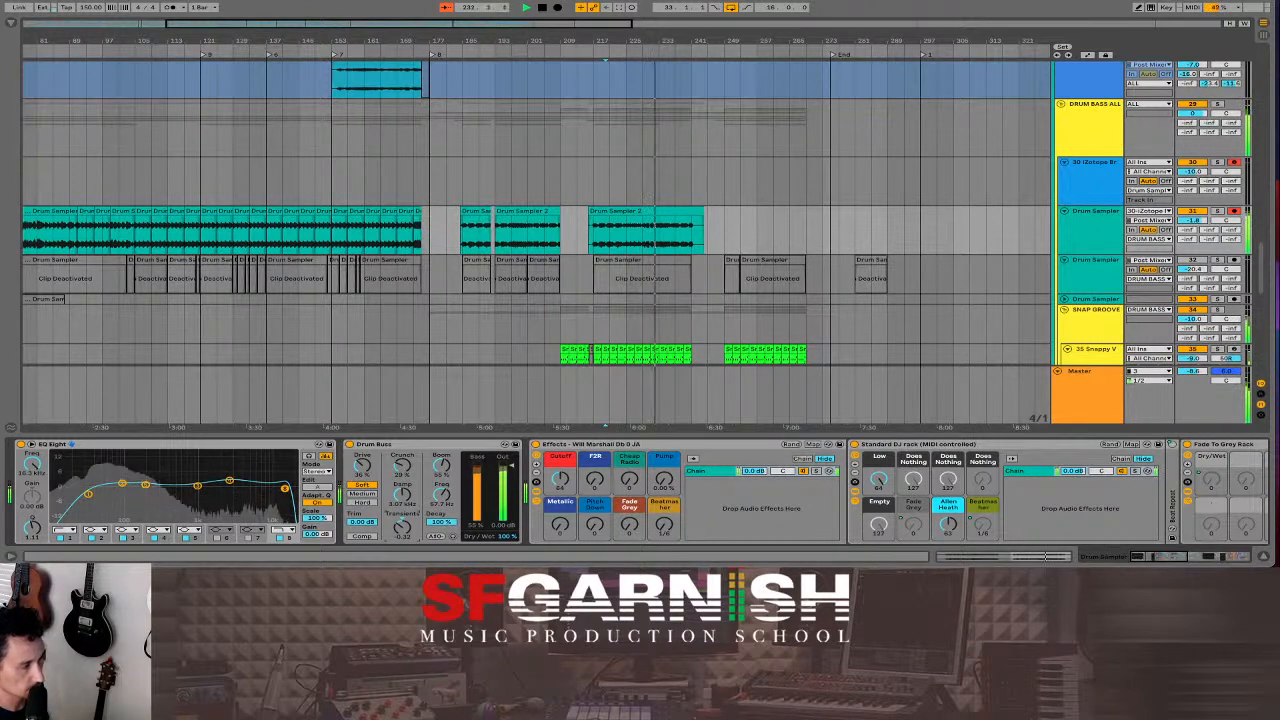
left_click_drag(441, 494, 441, 497)
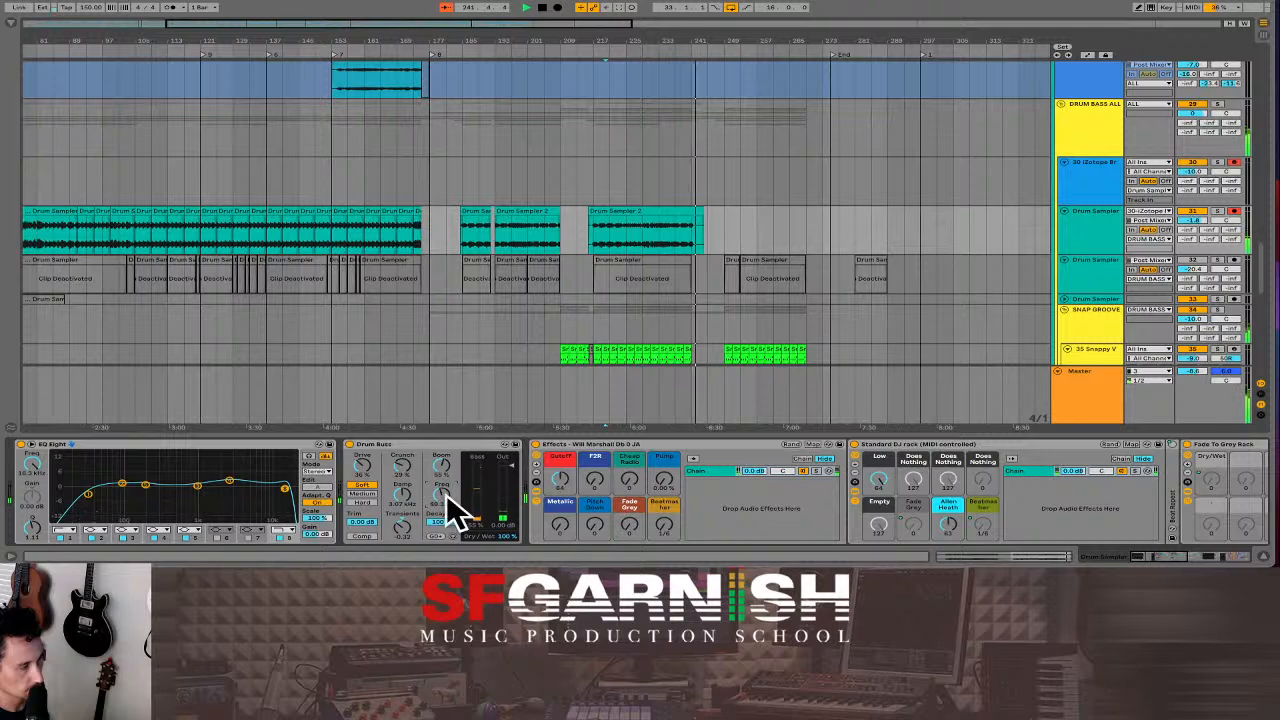
- Play back the end of the last Drum Sampler 2 clip, starting from around bar 233
left_click(660, 335)
left_click(679, 236)
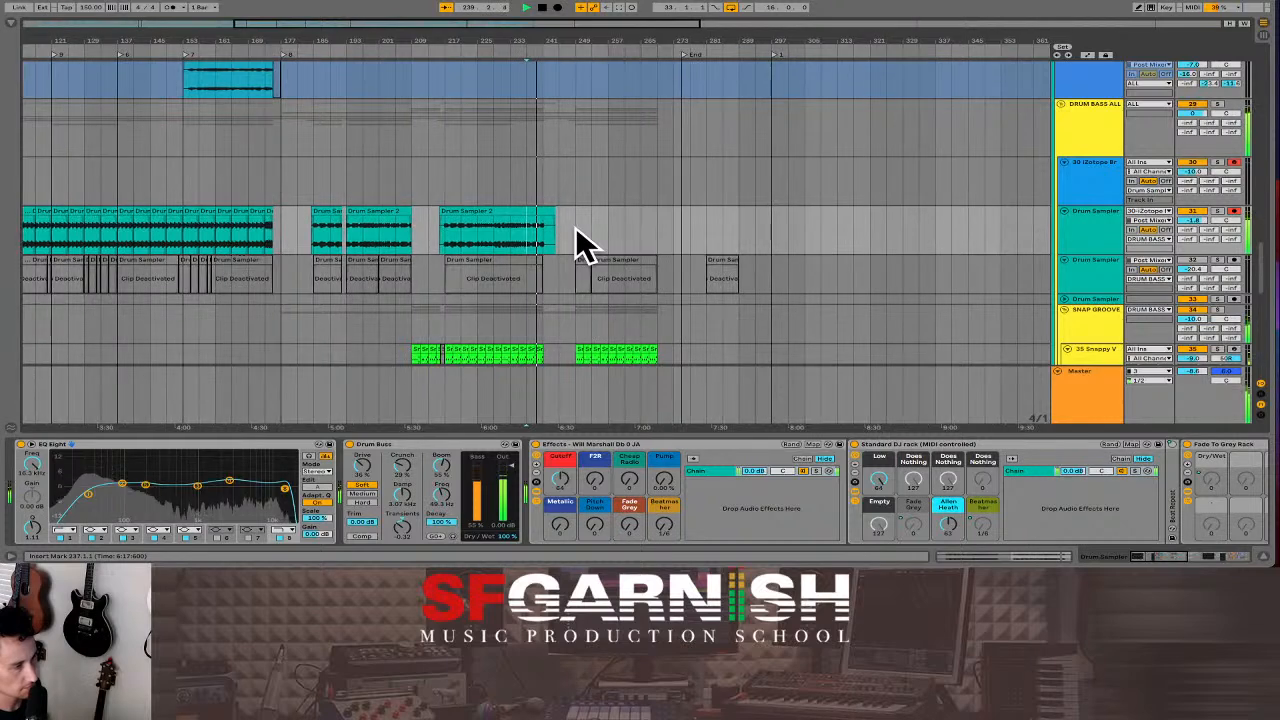
key("space")
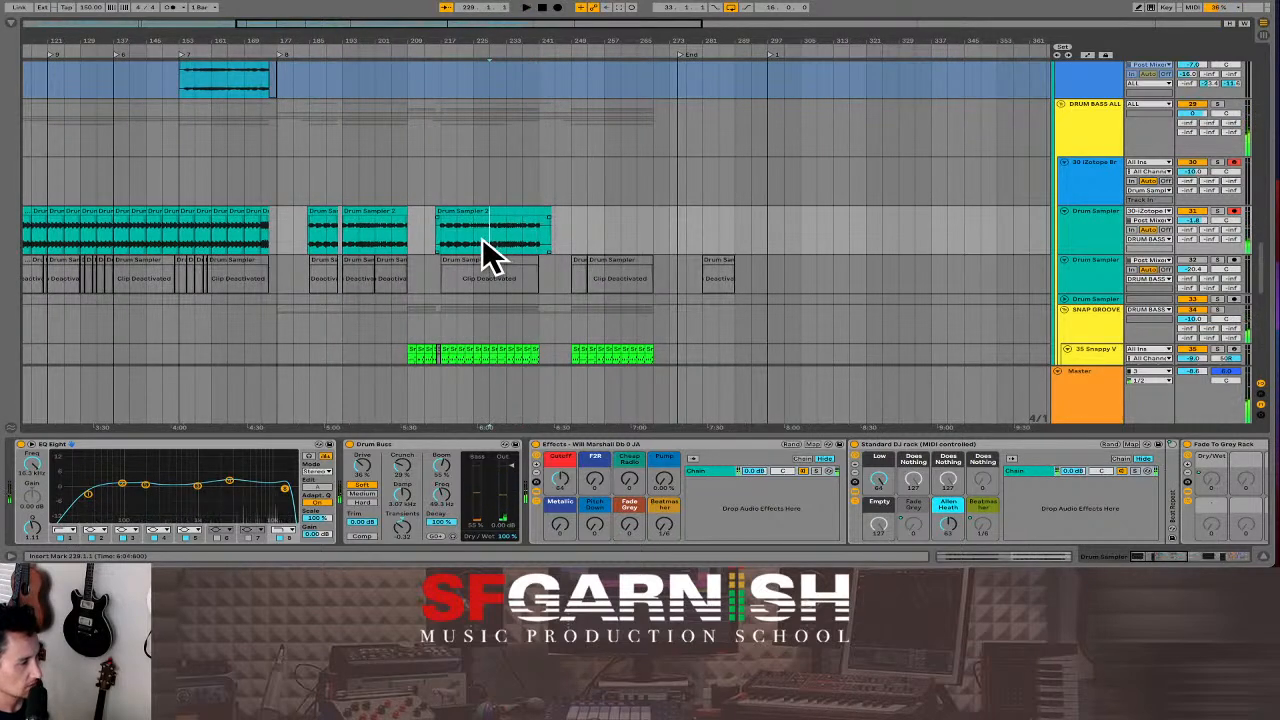
key("space")
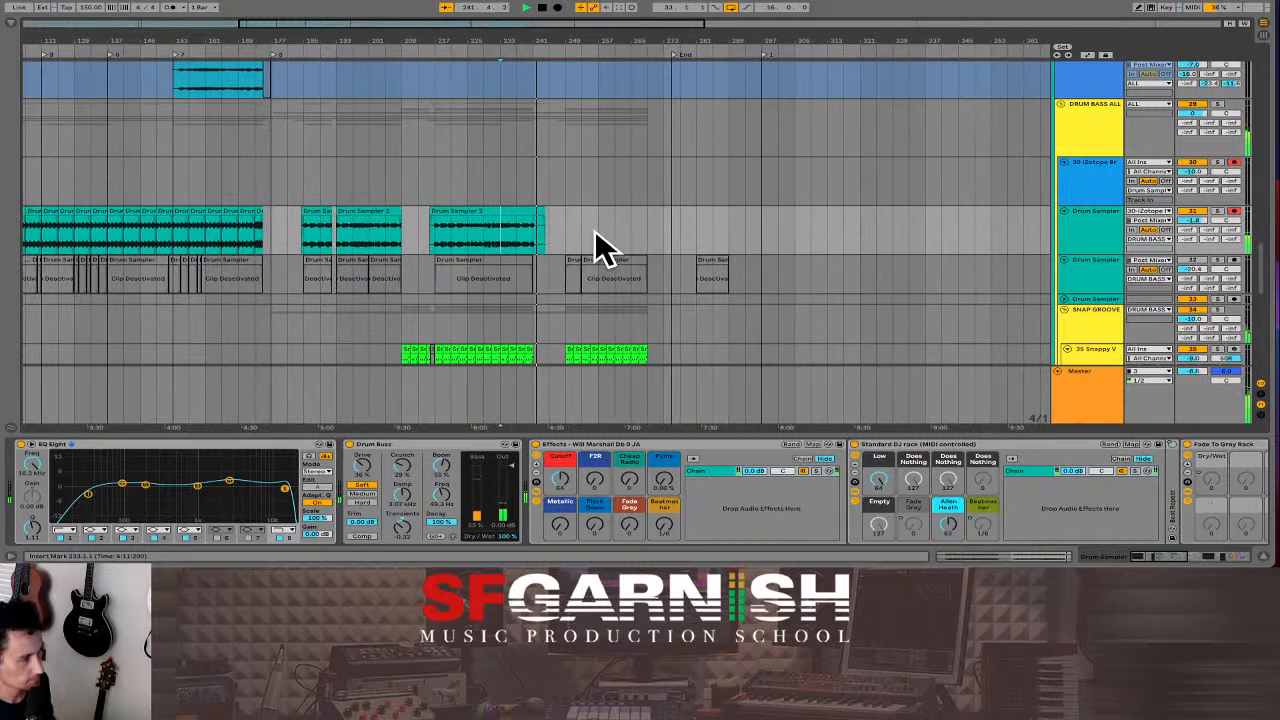
- Play the arrangement from bar 65 to hear the first recorded Drum Sampler 2 section
key("minus")
key("minus")
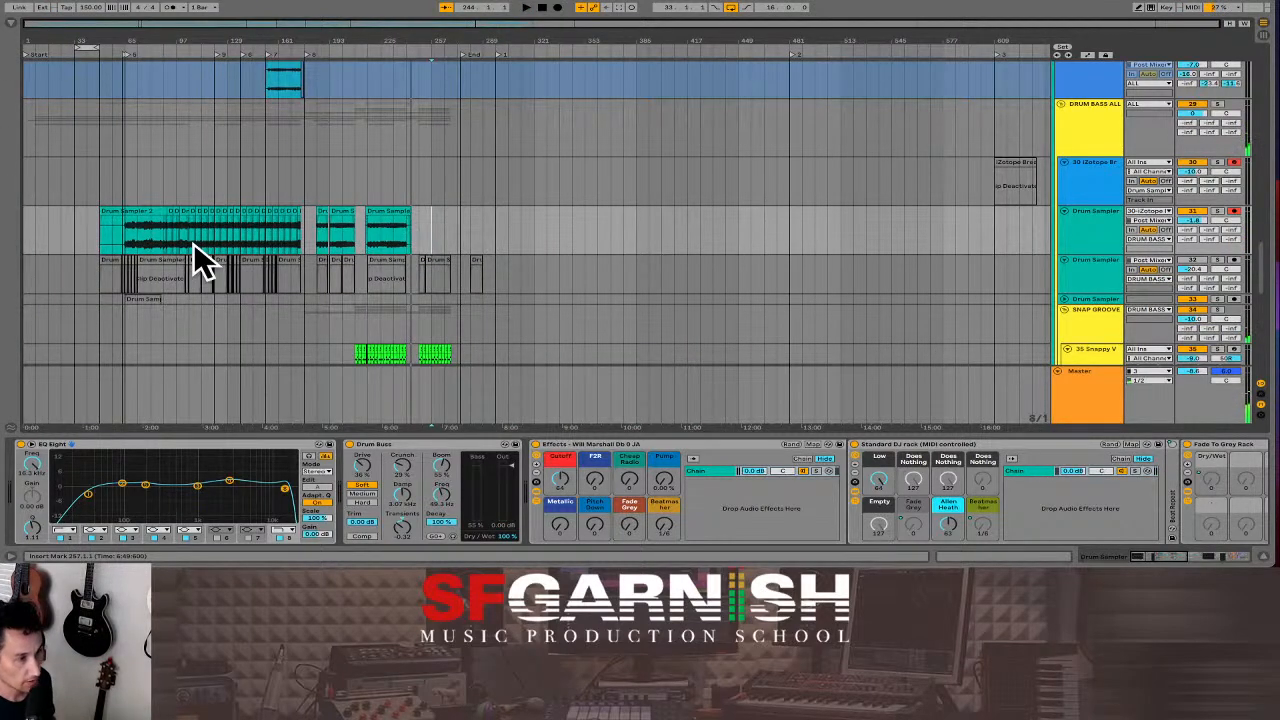
left_click(125, 238)
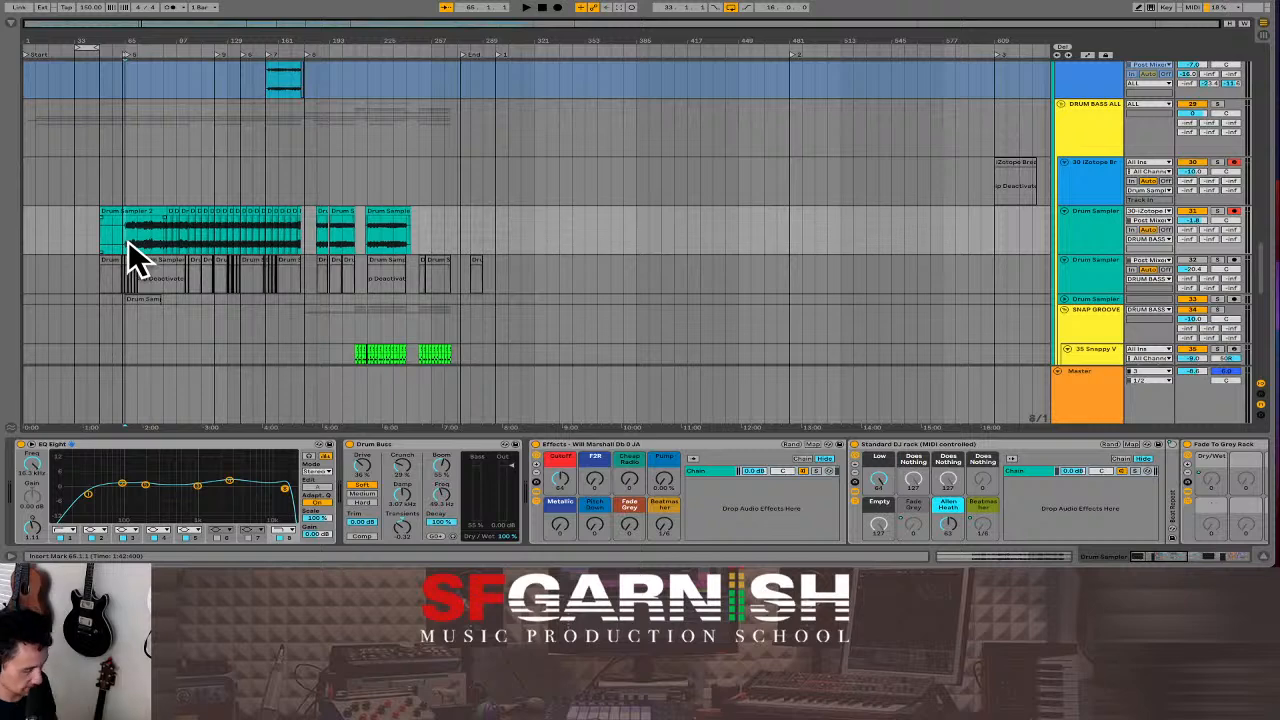
key("plus")
key("plus")
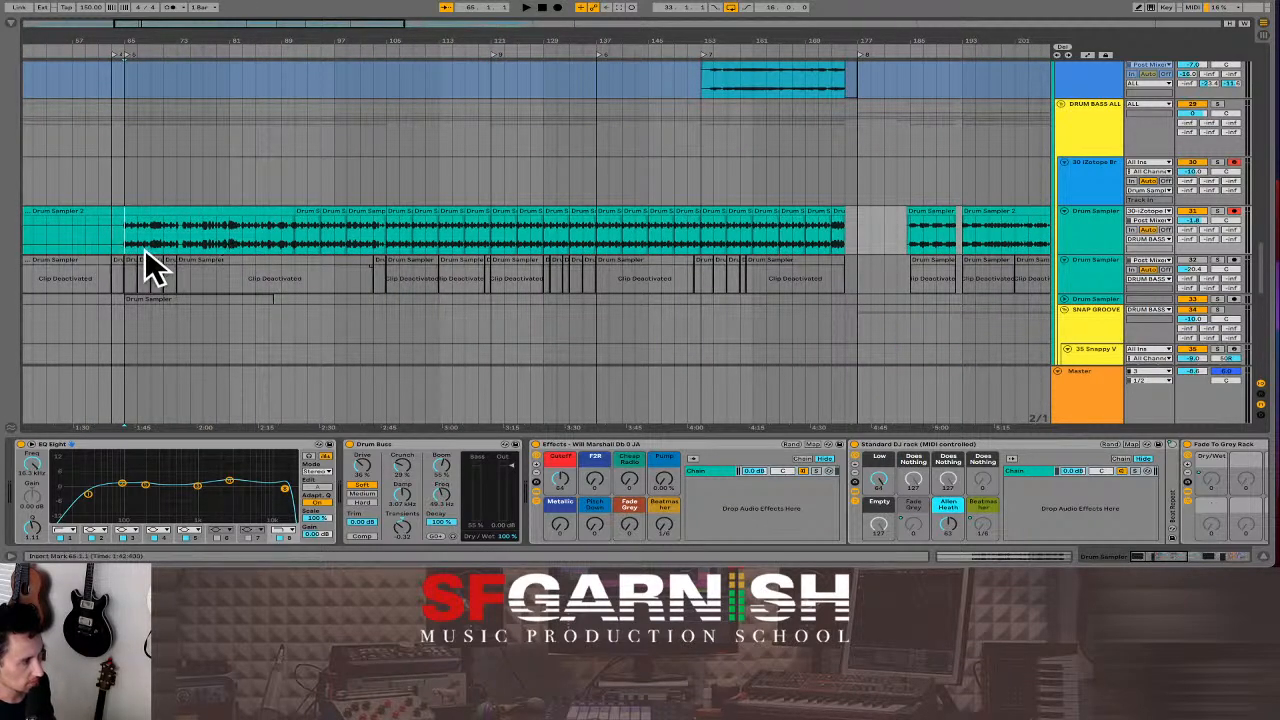
key("space")
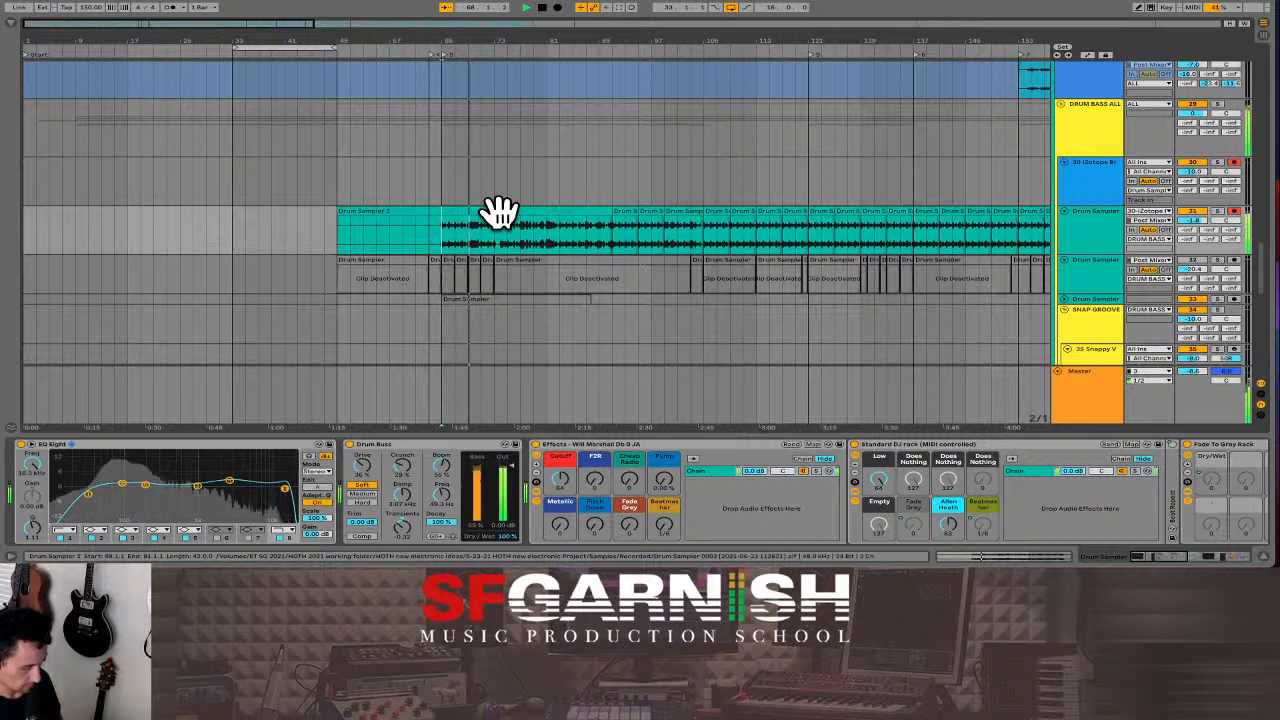
- Copy bars 217 to 241 of the last Drum Sampler 2 clip and paste them at bar 65 on track 31
key("minus")
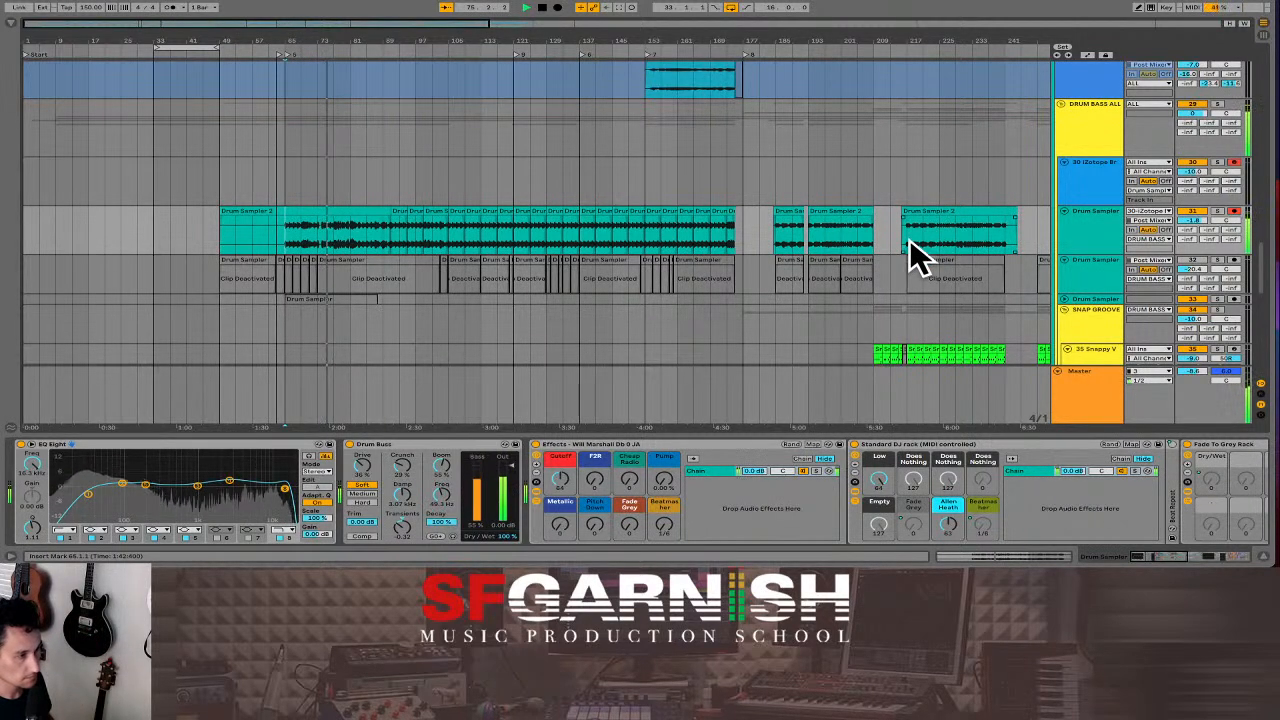
left_click_drag(908, 240, 1000, 245)
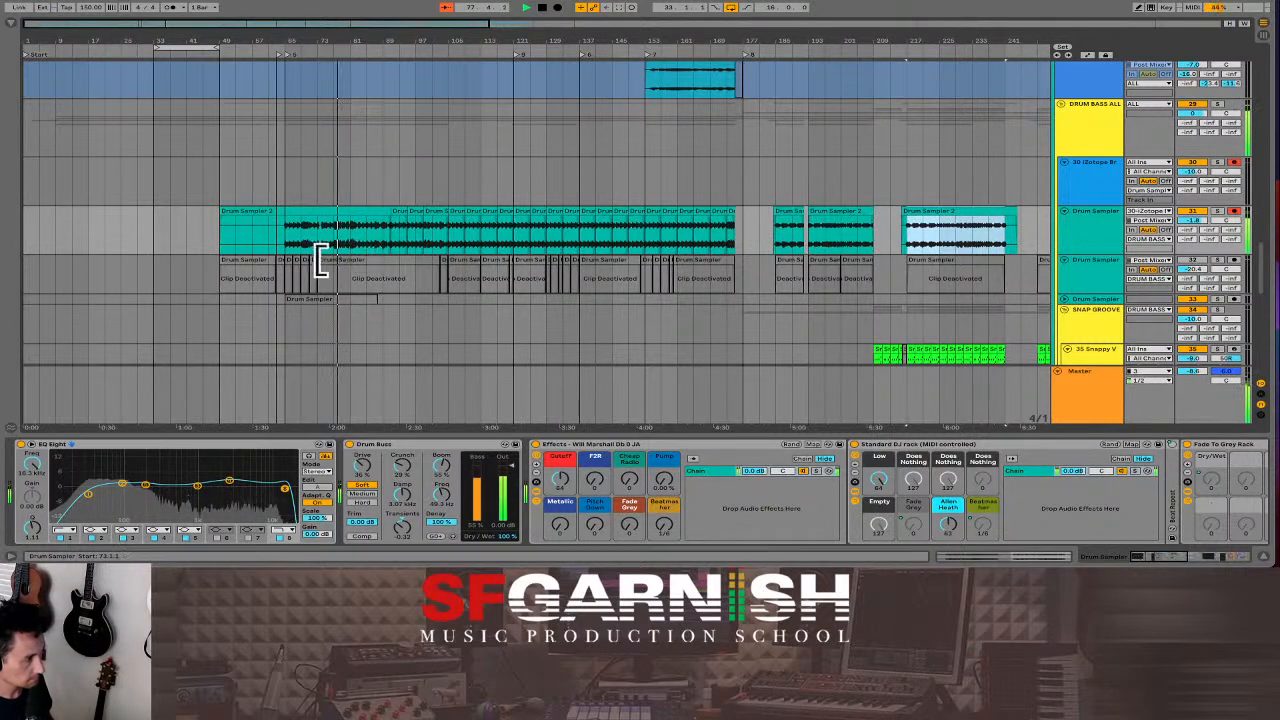
left_click(289, 245)
key("super+v")
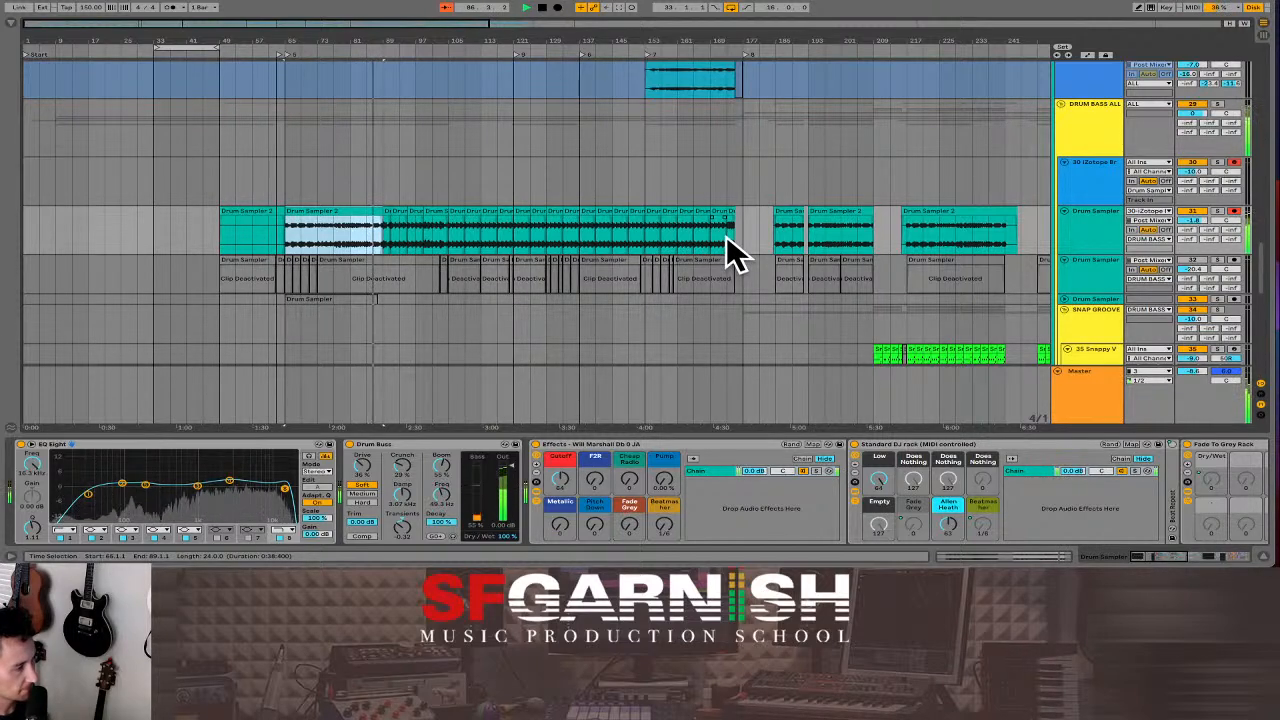
- In EQ Eight, lower the high-end roll-off and shape a narrower upper-mid boost at about 4.72 kHz
left_click_drag(285, 488, 283, 515)
left_click_drag(231, 482, 250, 497)
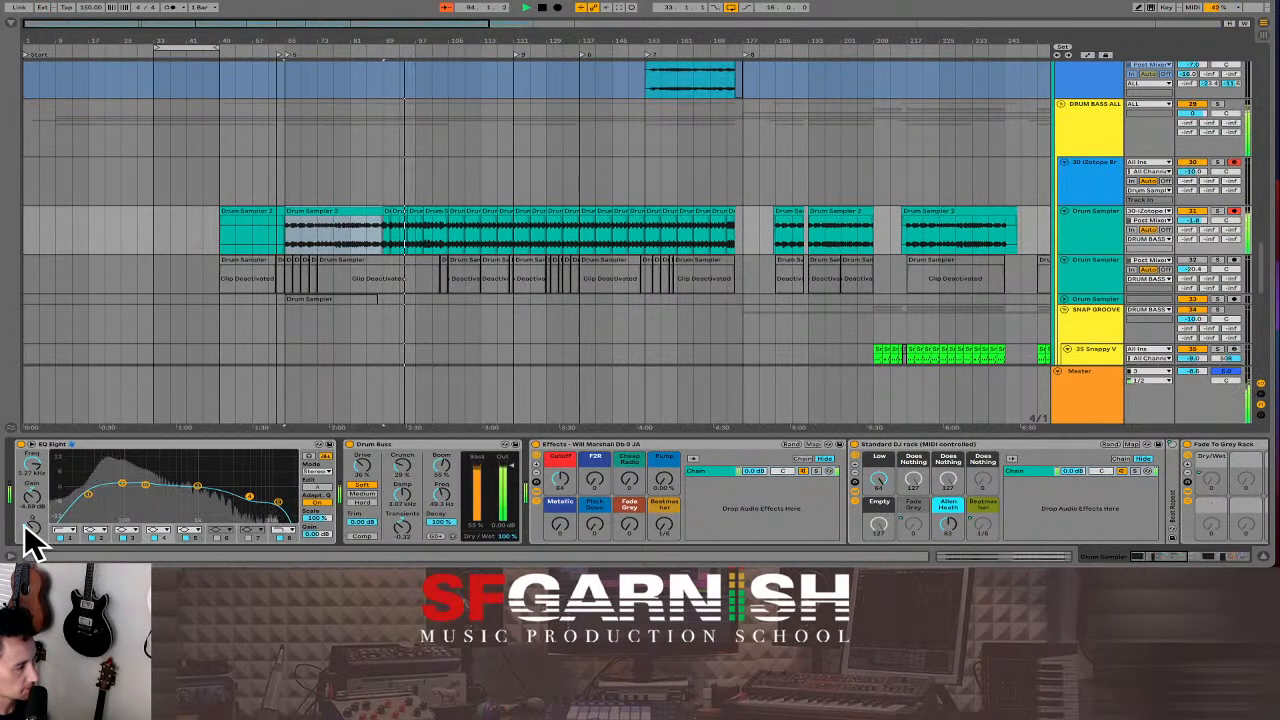
left_click_drag(29, 534, 29, 495)
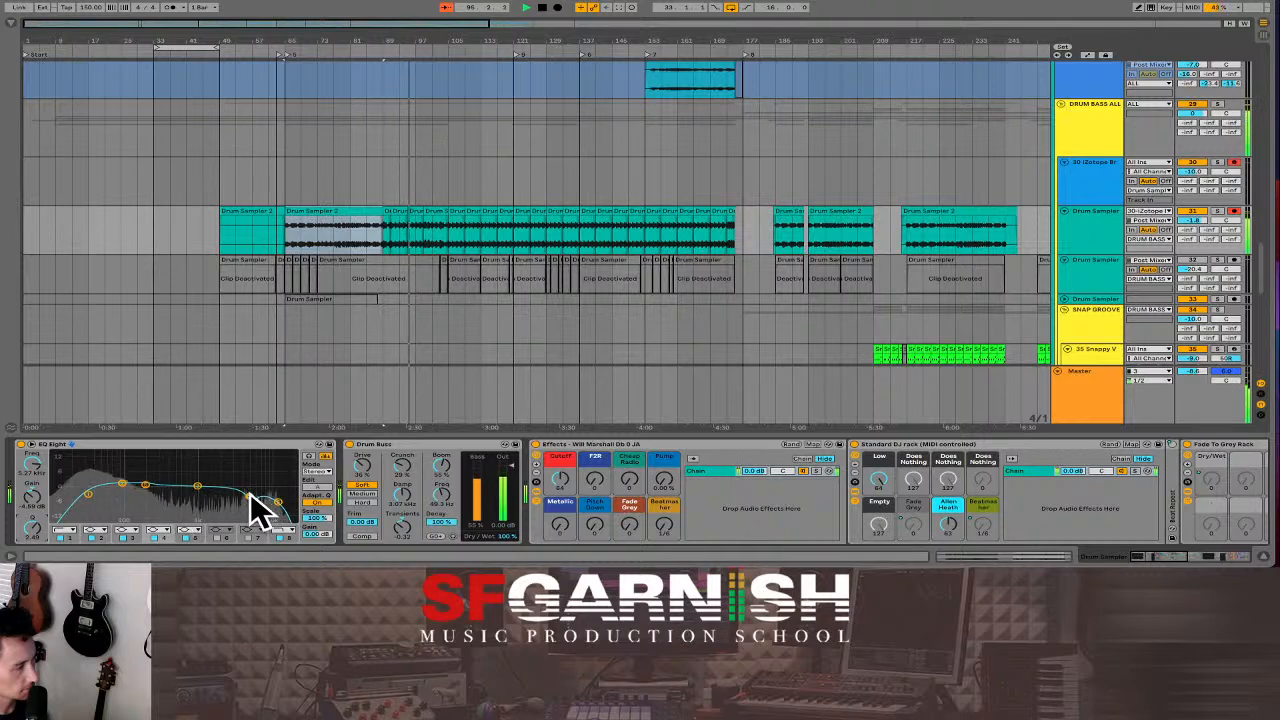
left_click_drag(249, 496, 239, 470)
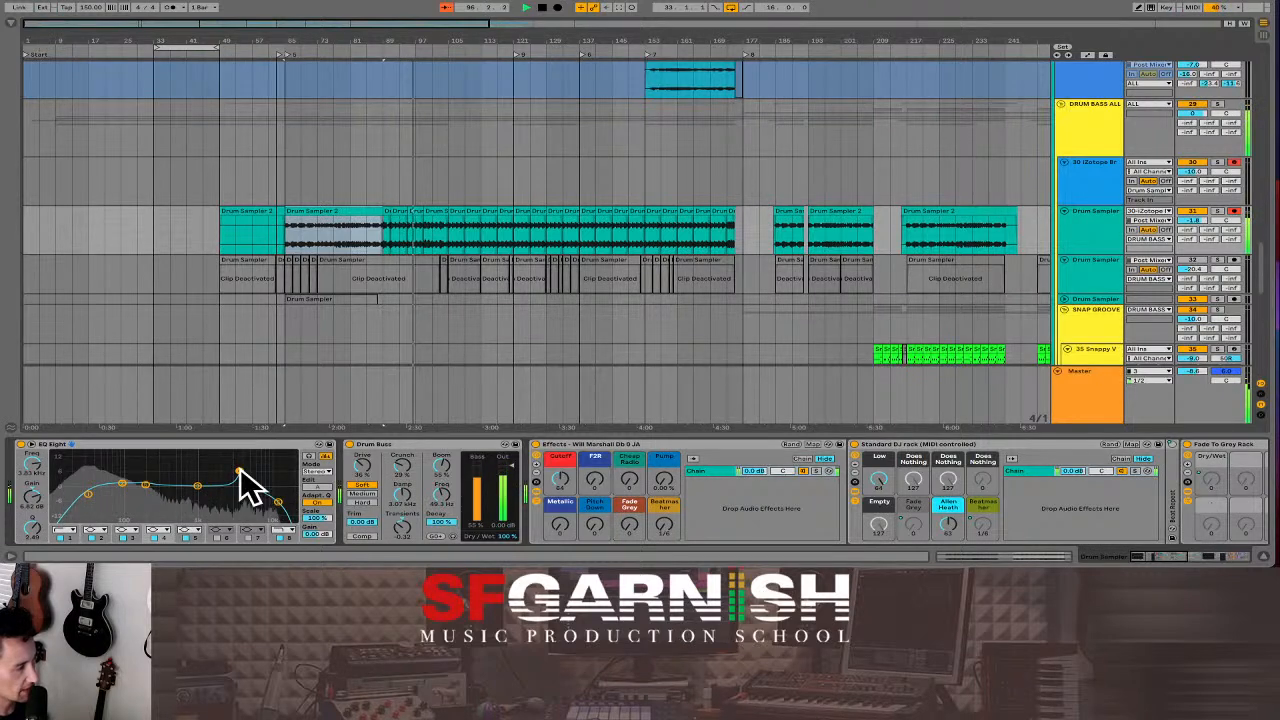
left_click(36, 450)
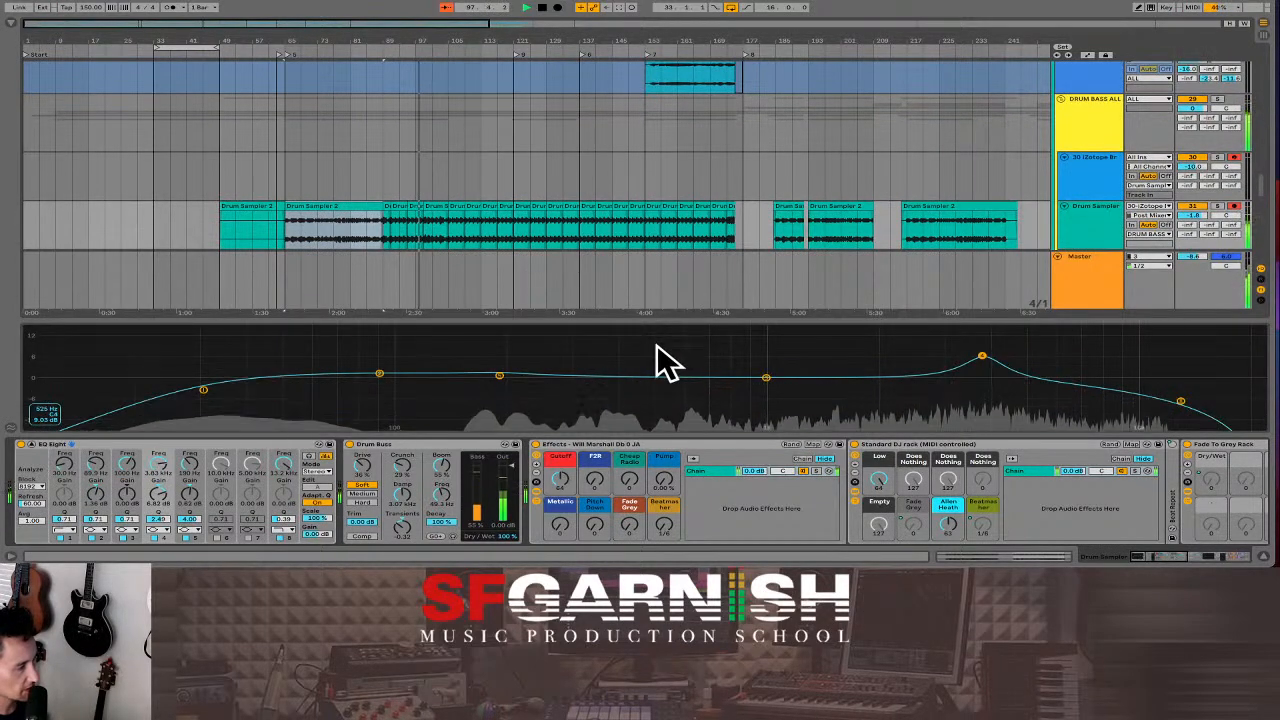
left_click_drag(982, 356, 1015, 352)
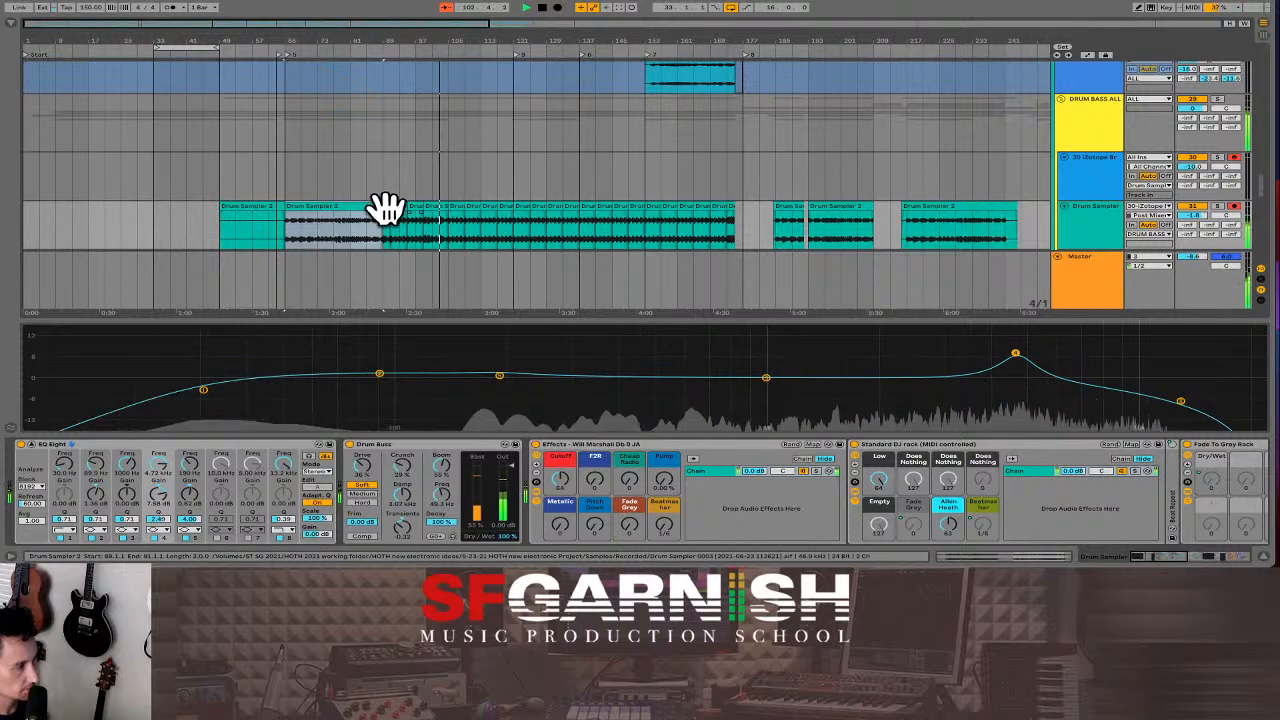
- Copy the 16-bar Drum Sampler 2 clip at bar 193 to bar 89 and duplicate it at bar 105
left_click(850, 205)
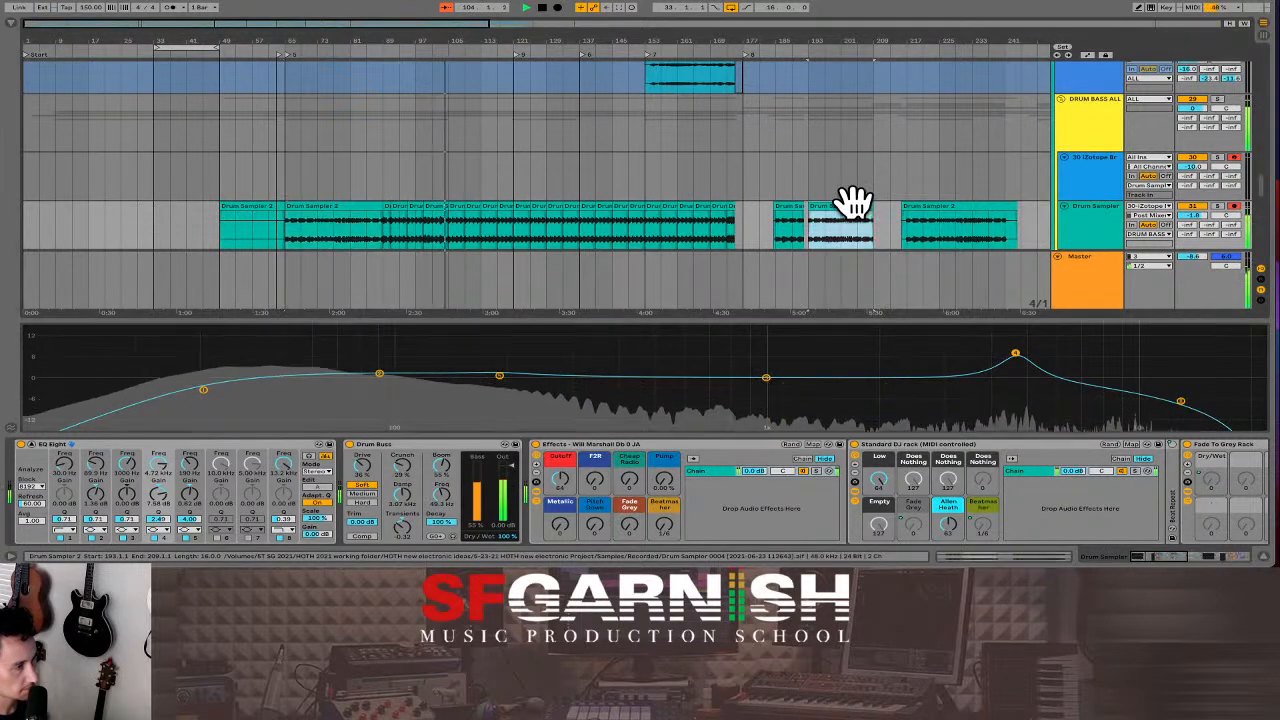
left_click(385, 226)
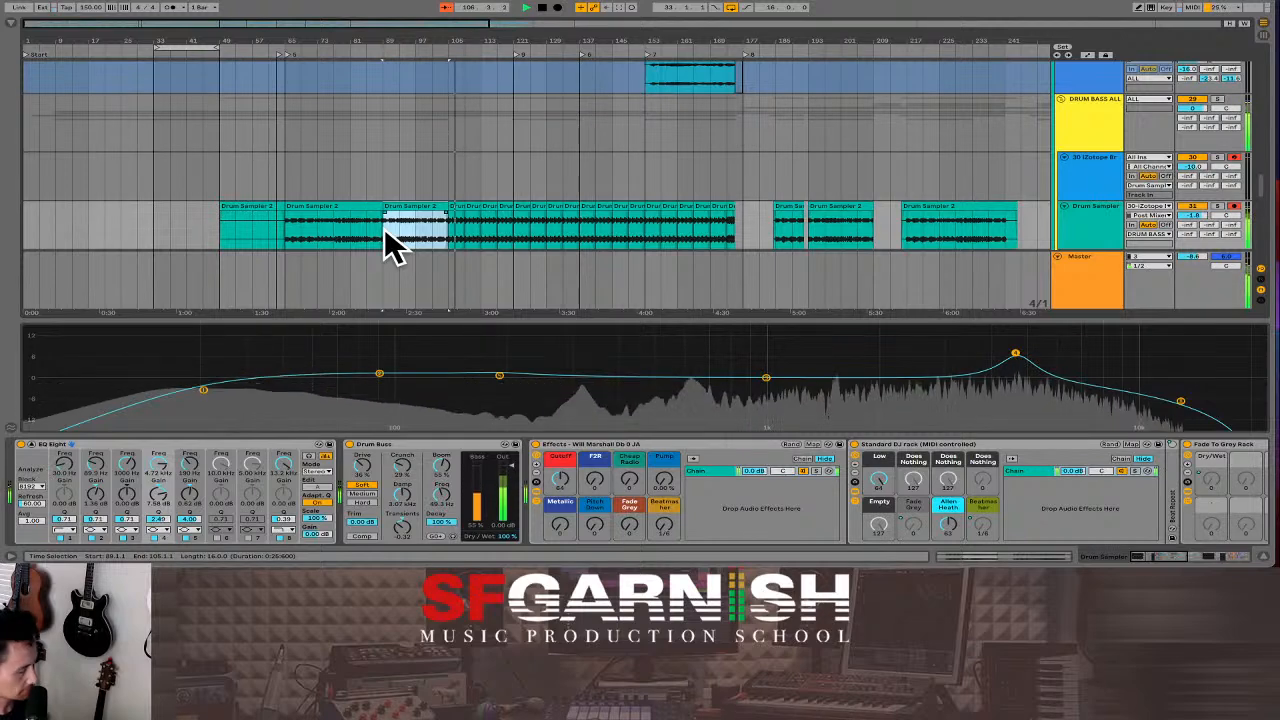
key("ctrl+d")
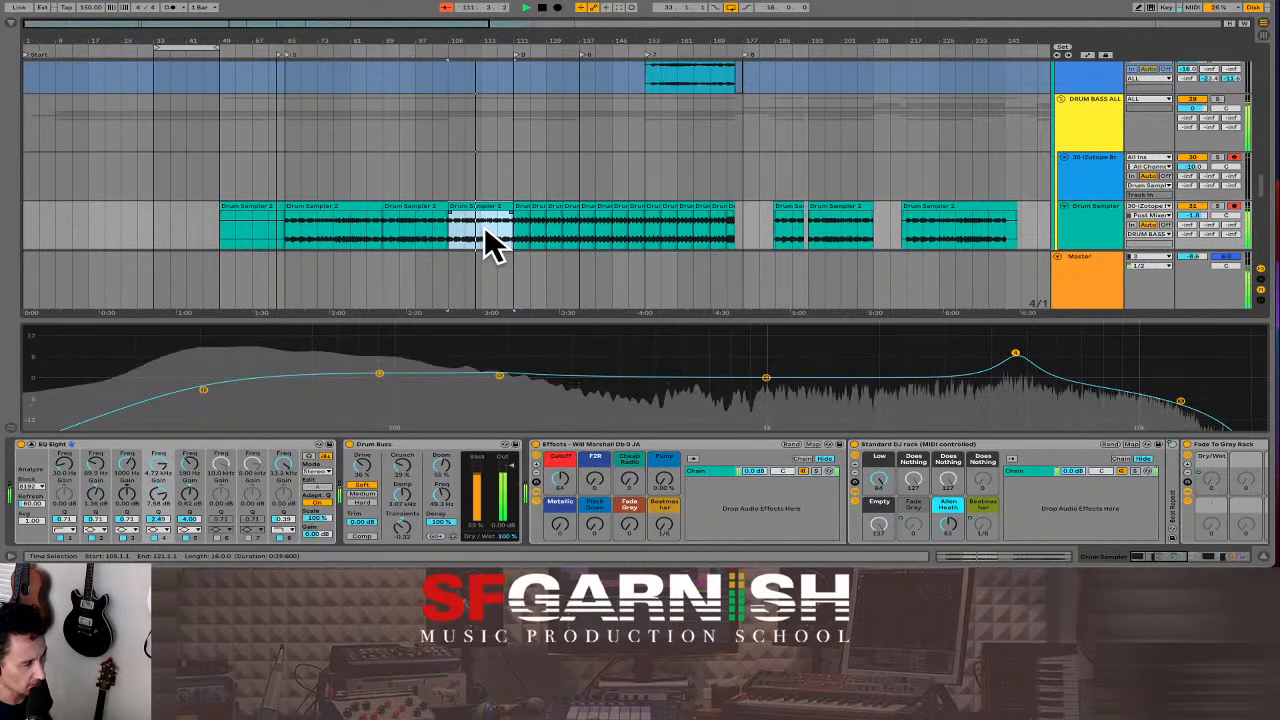
- Copy the four-bar section at bars 185 to 189 and repeat it from bar 121 to bar 173
left_click(777, 238)
left_click_drag(778, 238, 792, 238)
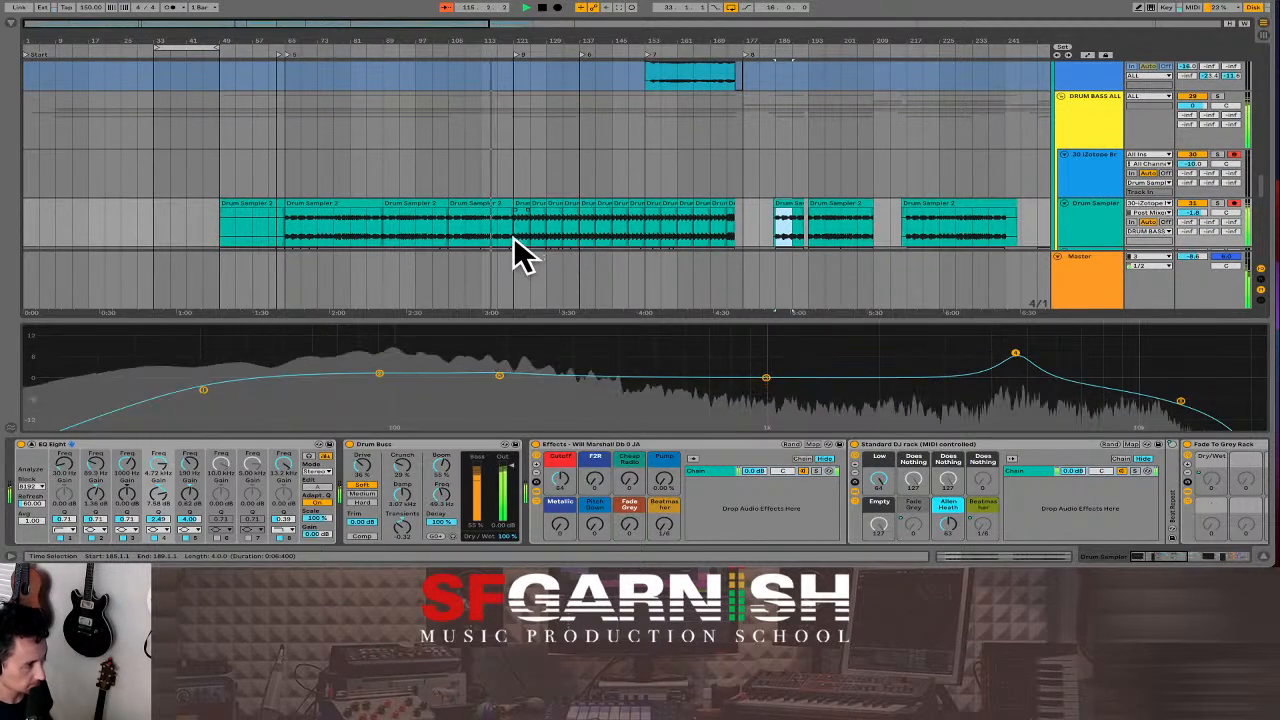
left_click_drag(520, 251, 522, 252)
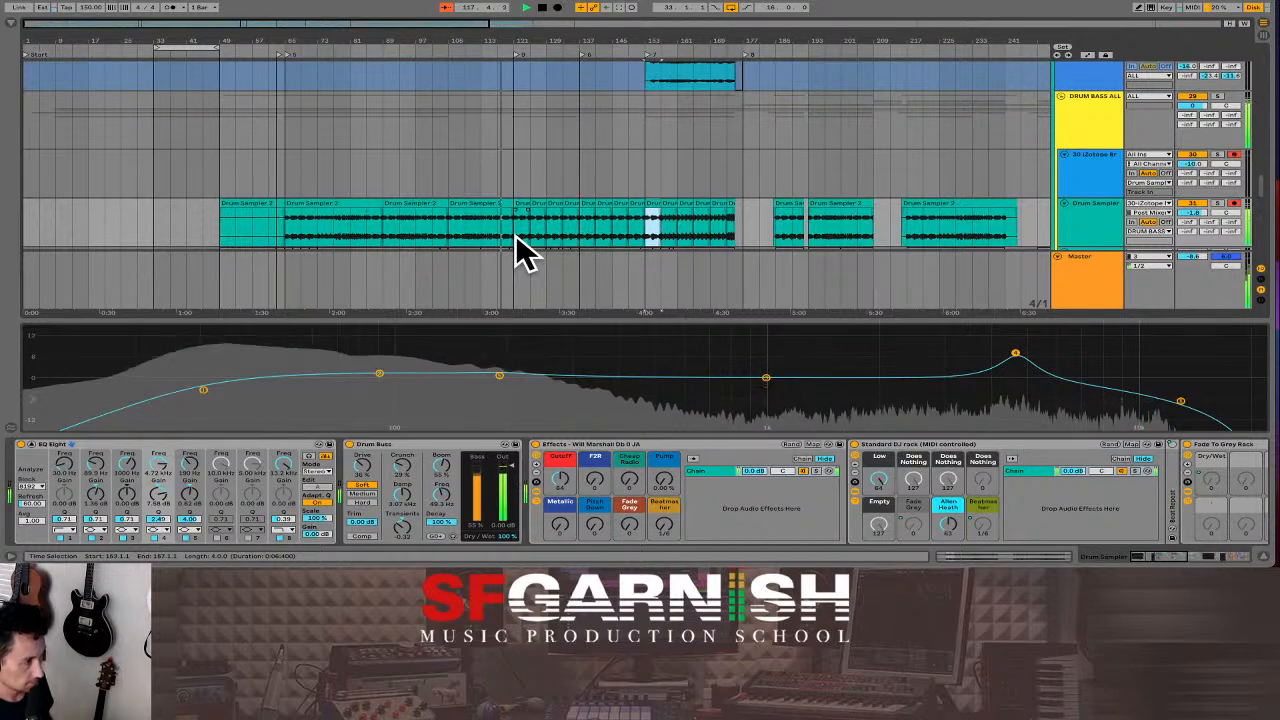
key("Right")
key("Right")
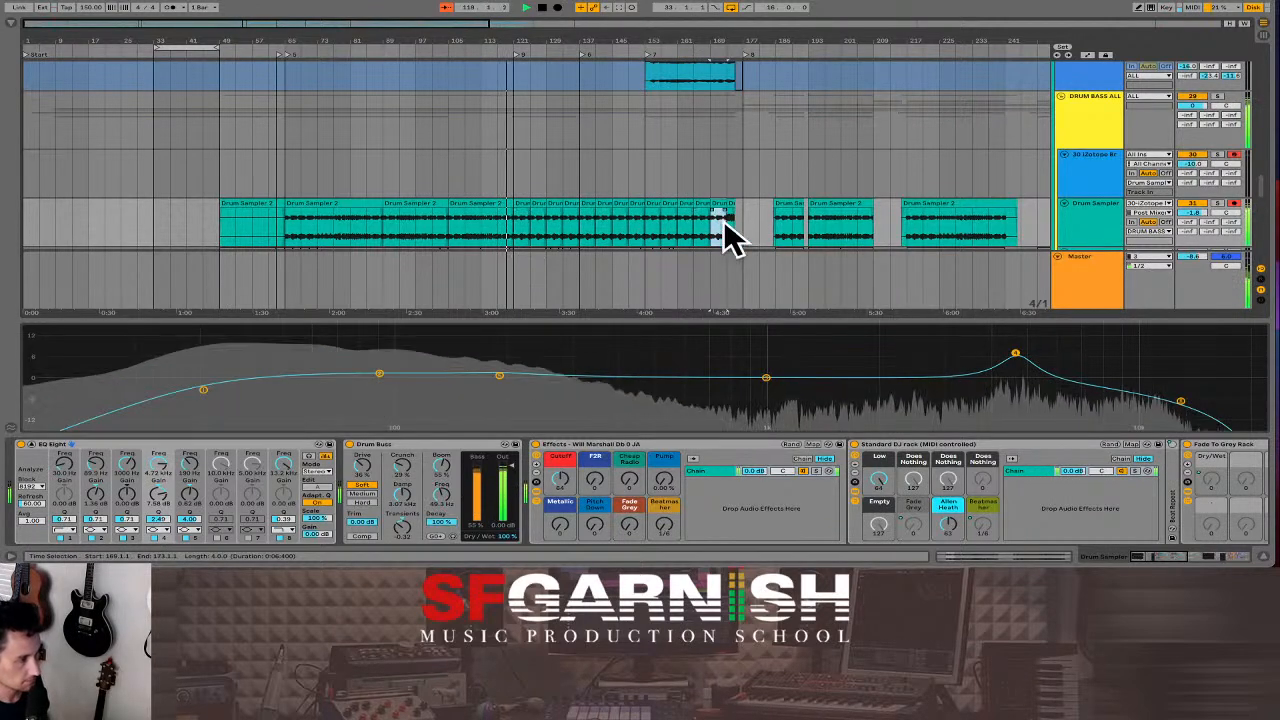
- Play the end of the repeated drum section from bar 169 and inspect its waveform up close
left_click(710, 235)
key("space")
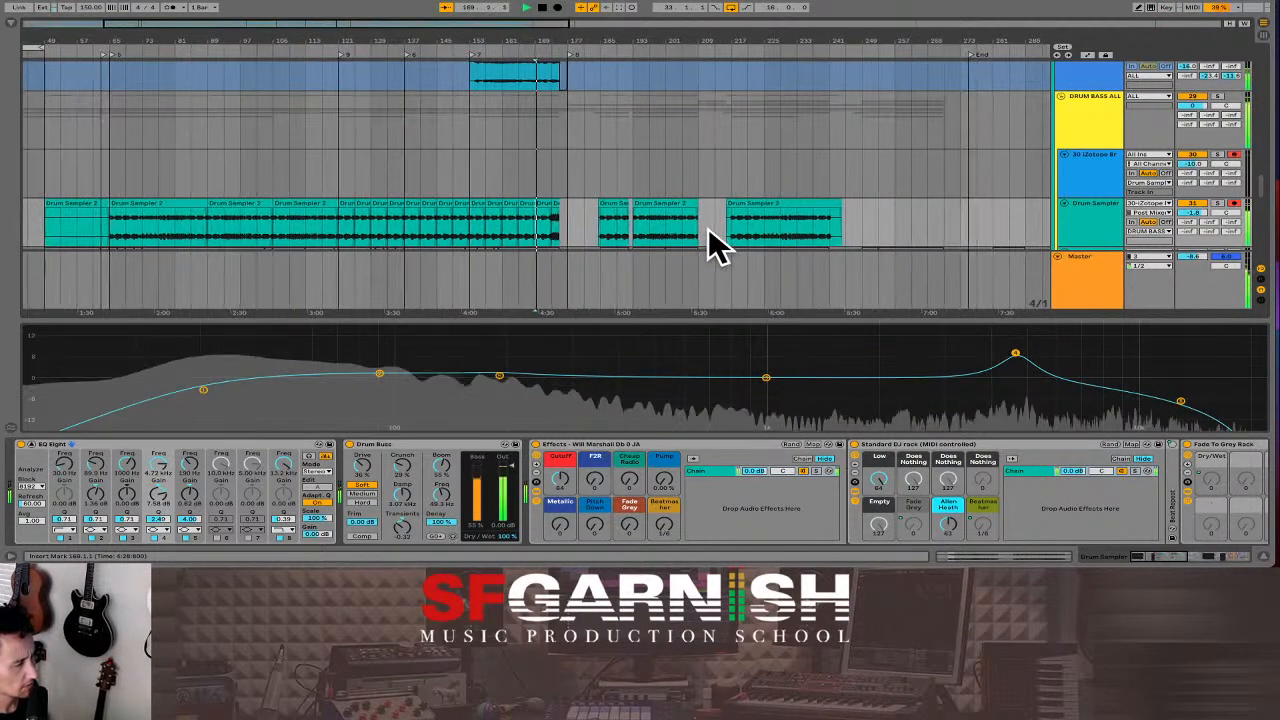
key("plus")
key("plus")
key("plus")
key("plus")
key("plus")
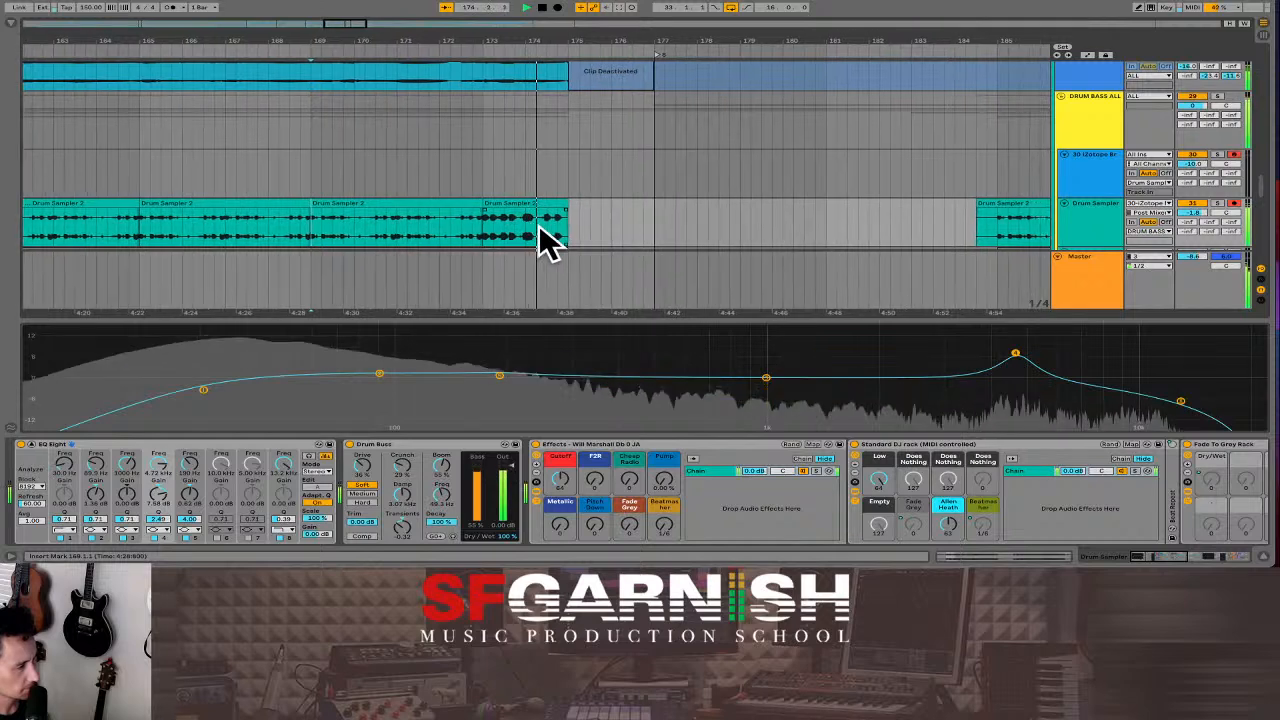
key("space")
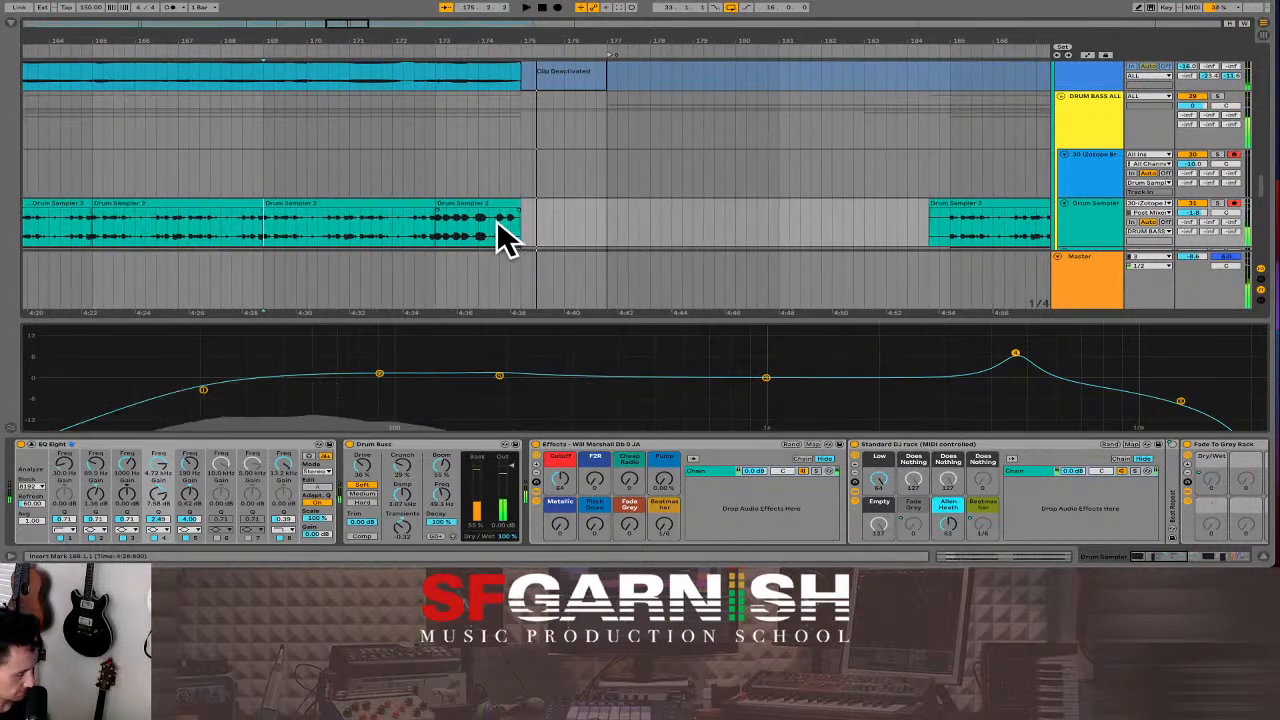
- Play the last Drum Sampler 2 clip from bar 231 to look for an ending fill
key("minus")
key("minus")
key("minus")
key("minus")
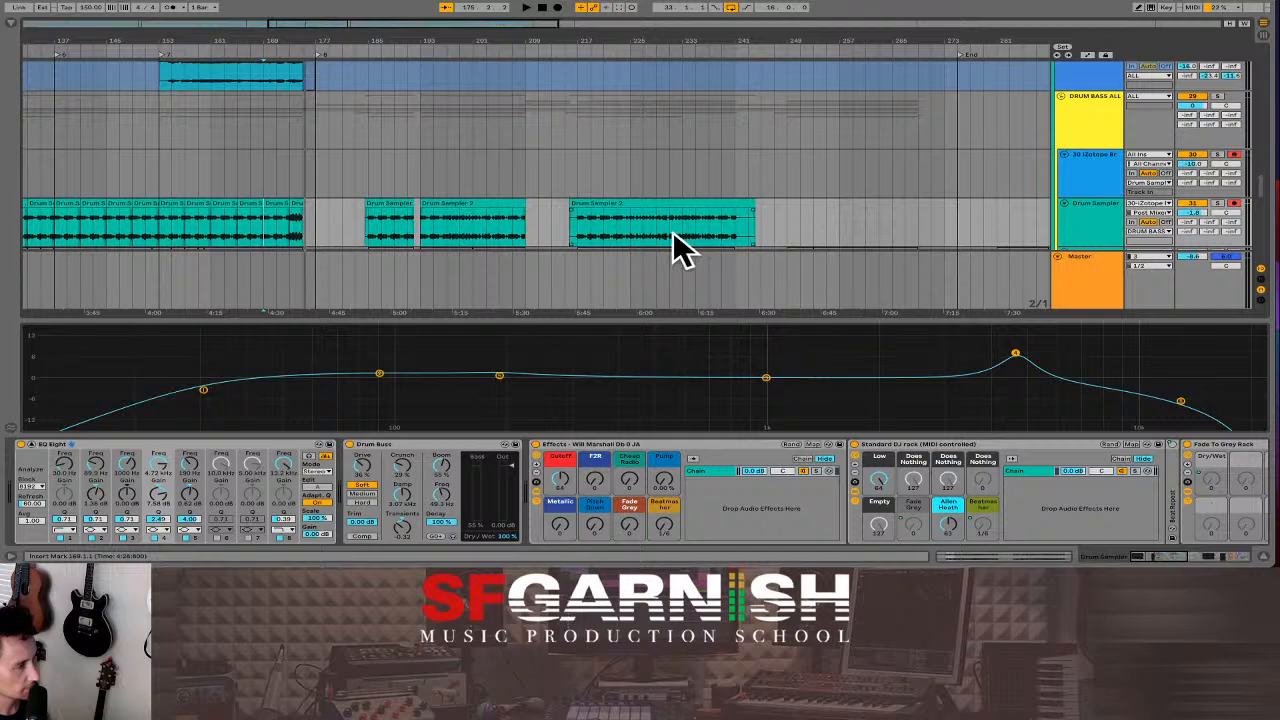
scroll(675, 250, "right", 3)
left_click(536, 240)
key("space")
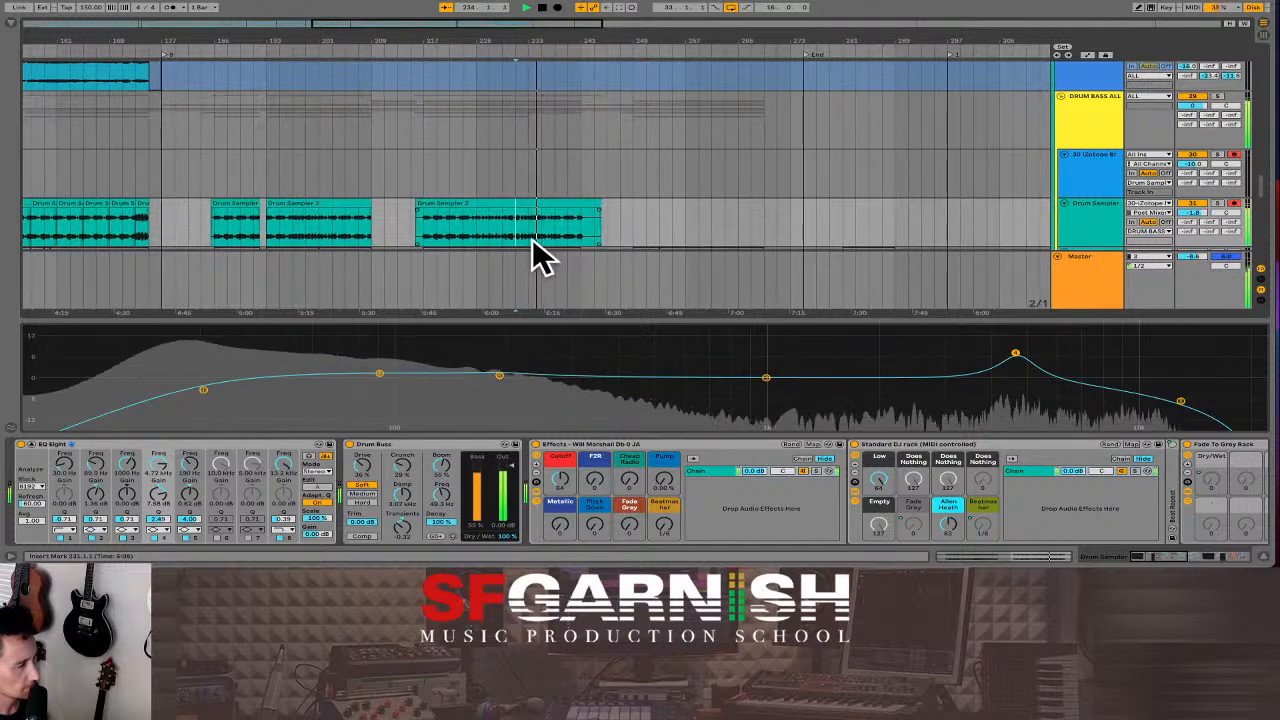
- Paste the two-bar section starting at bar 233 over bars 173 to 175 and play it back
left_click_drag(528, 240, 537, 240)
key("minus")
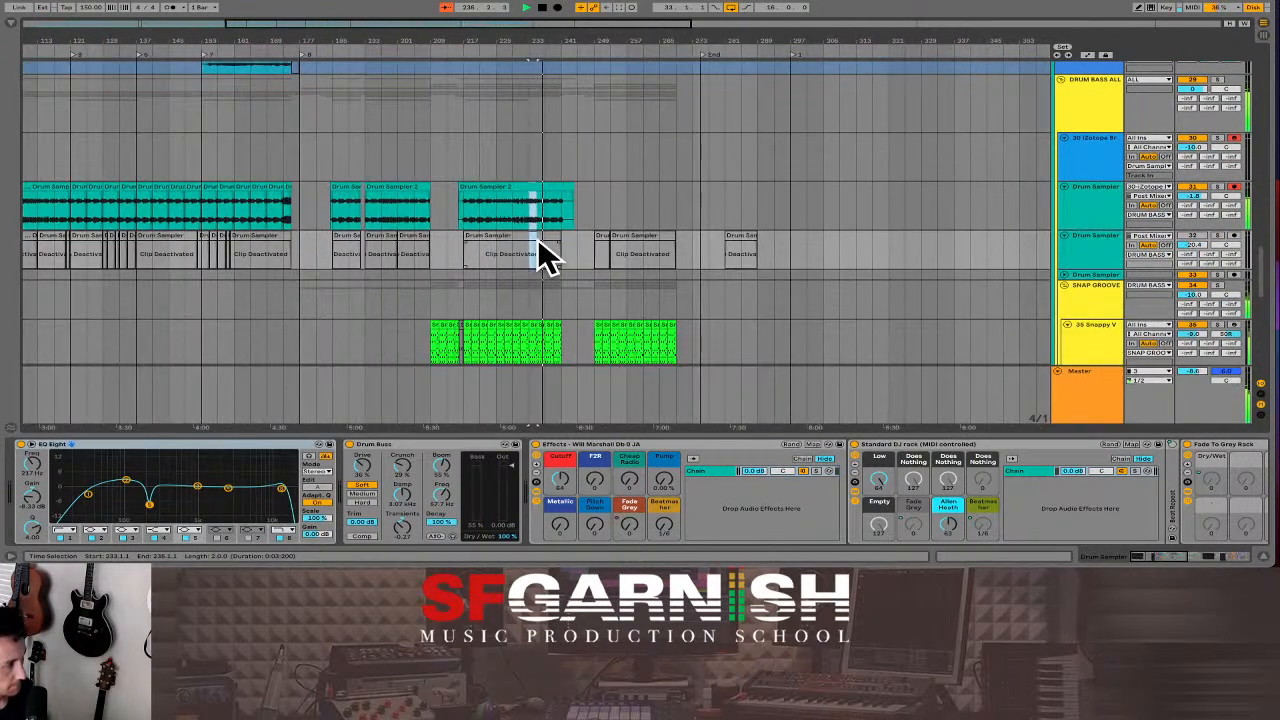
left_click(287, 225)
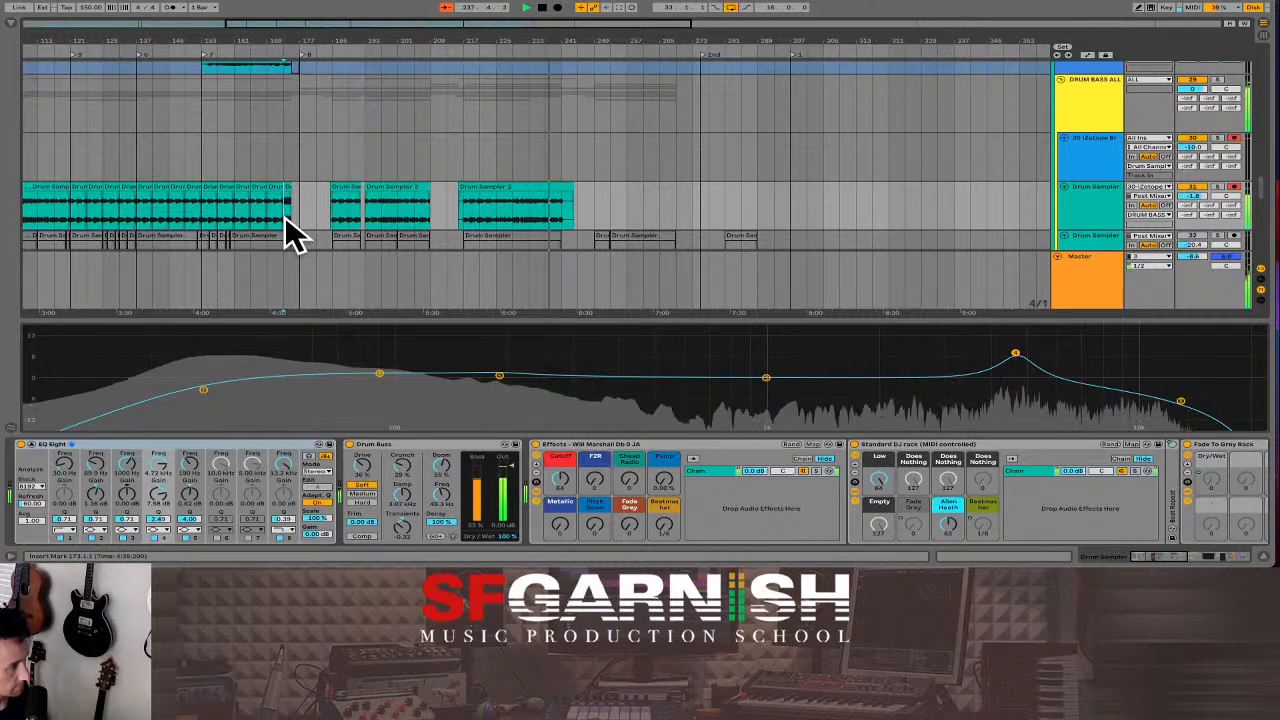
key("space")
key("space")
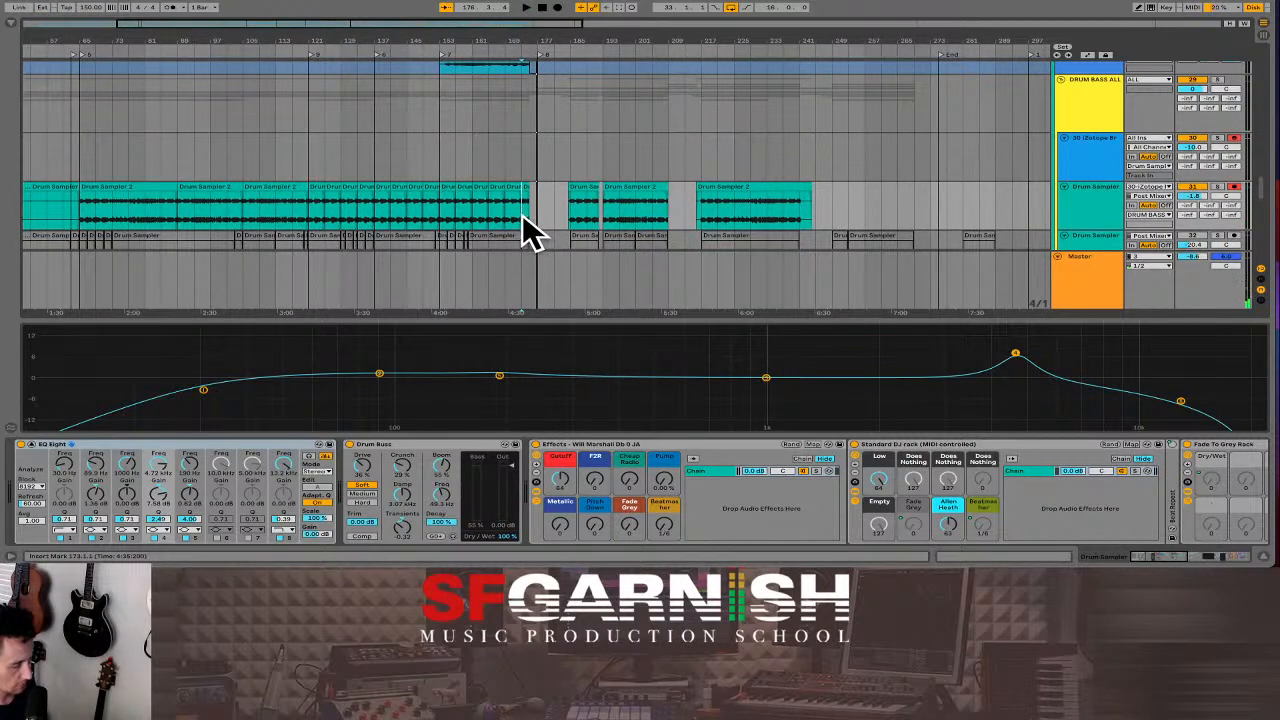
- Trim the tail of the pasted fill clip just before bar 175 and play its ending
key("plus")
key("plus")
key("plus")
key("plus")
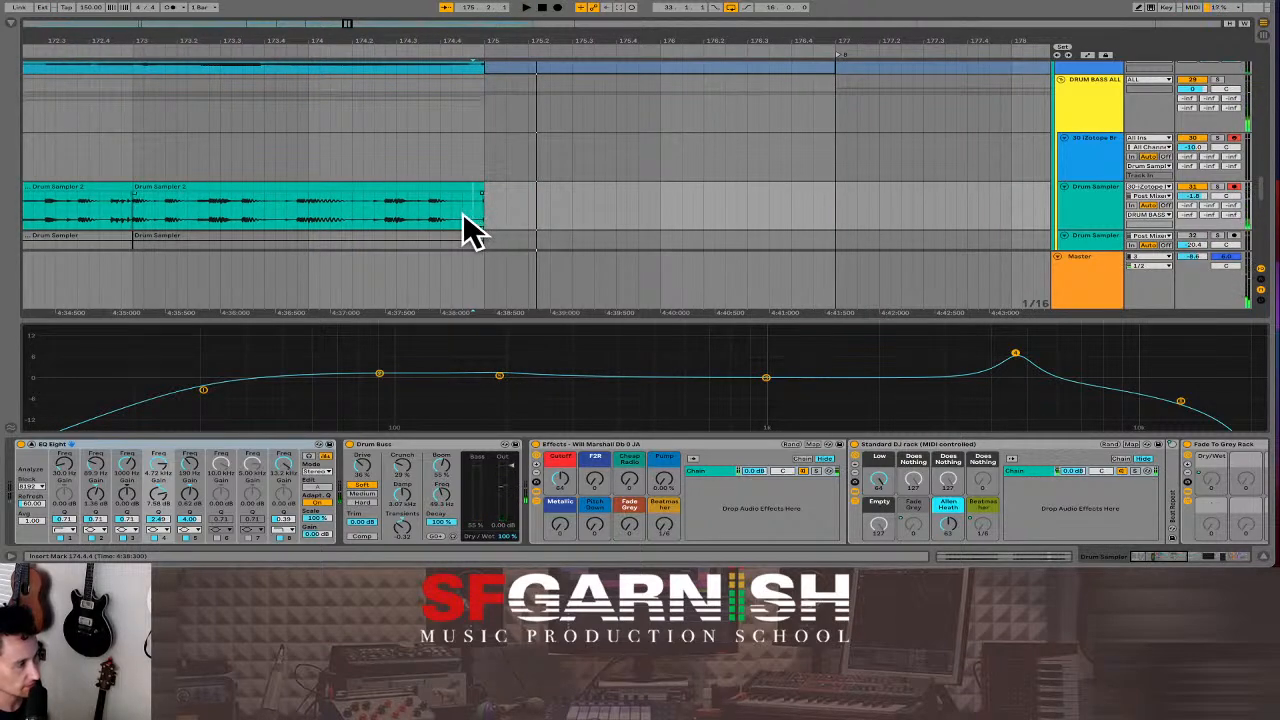
left_click_drag(463, 213, 596, 210)
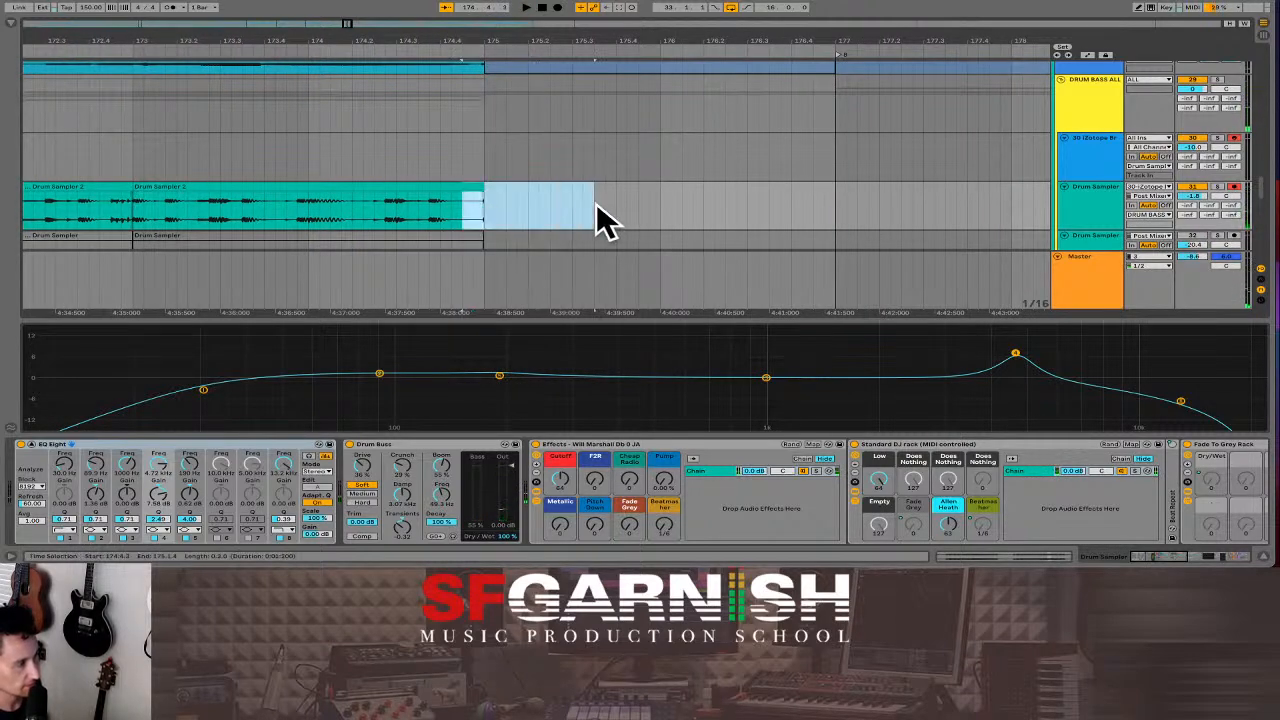
left_click(450, 212)
left_click(237, 222)
key("space")
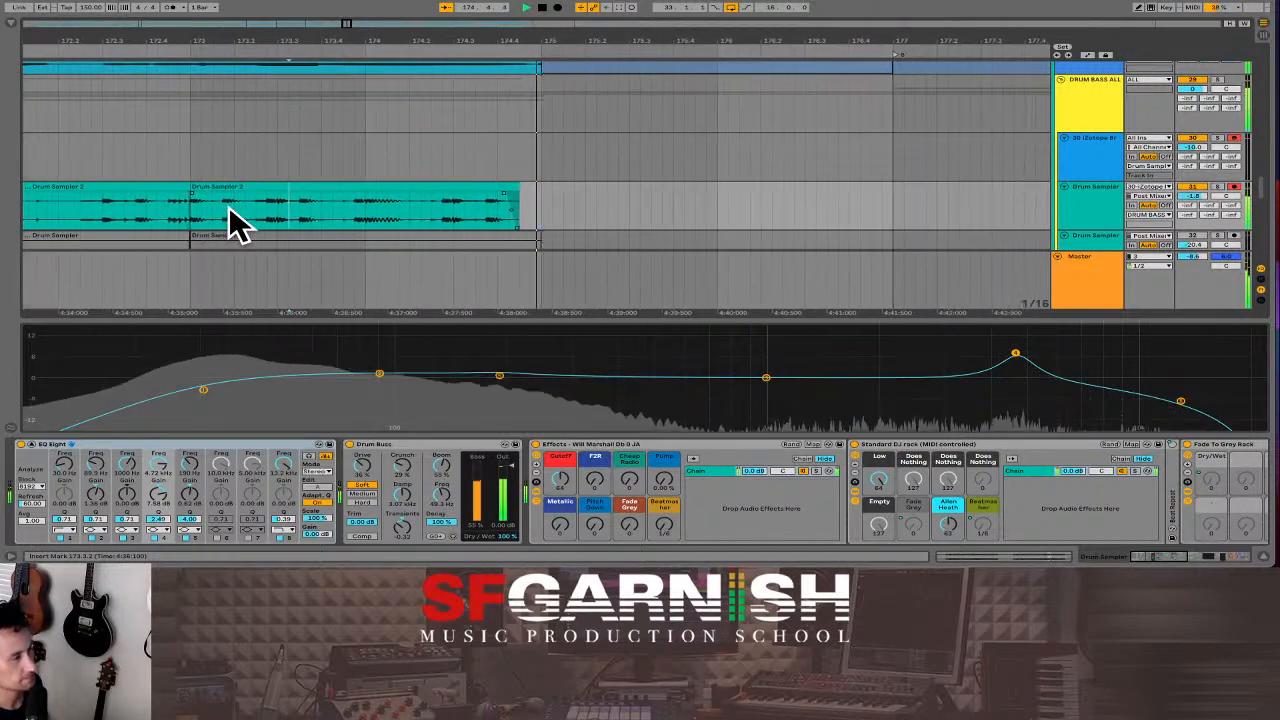
- Listen through the transition and the drums after bar 181, collapse the enlarged EQ Eight display, and look over the Snap Groove tracks
key("minus")
key("minus")
key("minus")
key("minus")
key("minus")
key("minus")
key("minus")
key("minus")
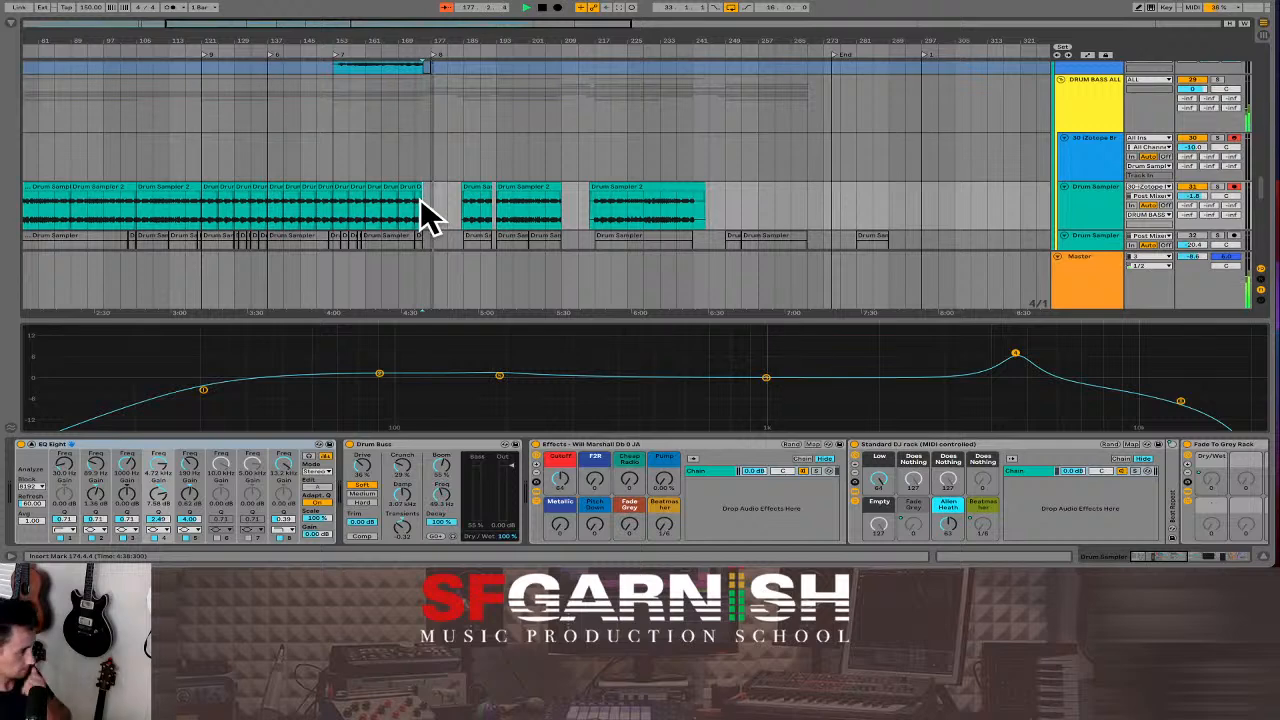
left_click(32, 448)
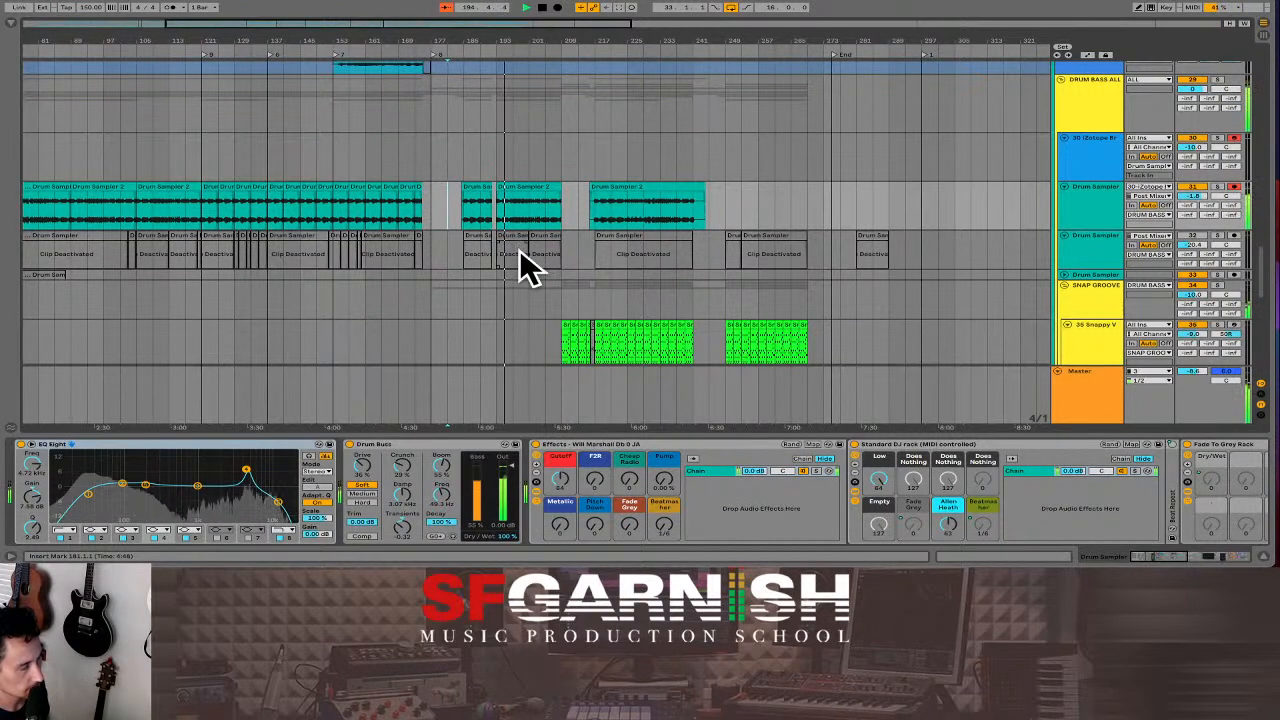
key("space")
scroll(519, 250, "down", 2)
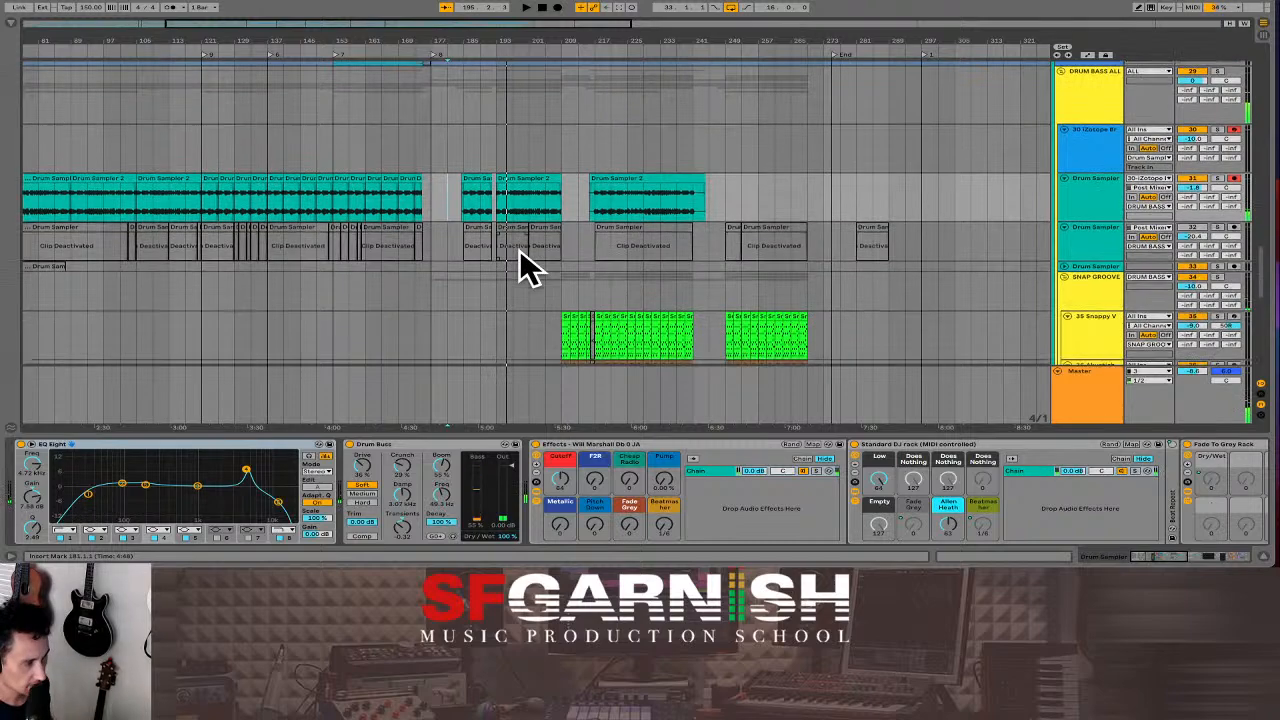
scroll(520, 250, "down", 8)
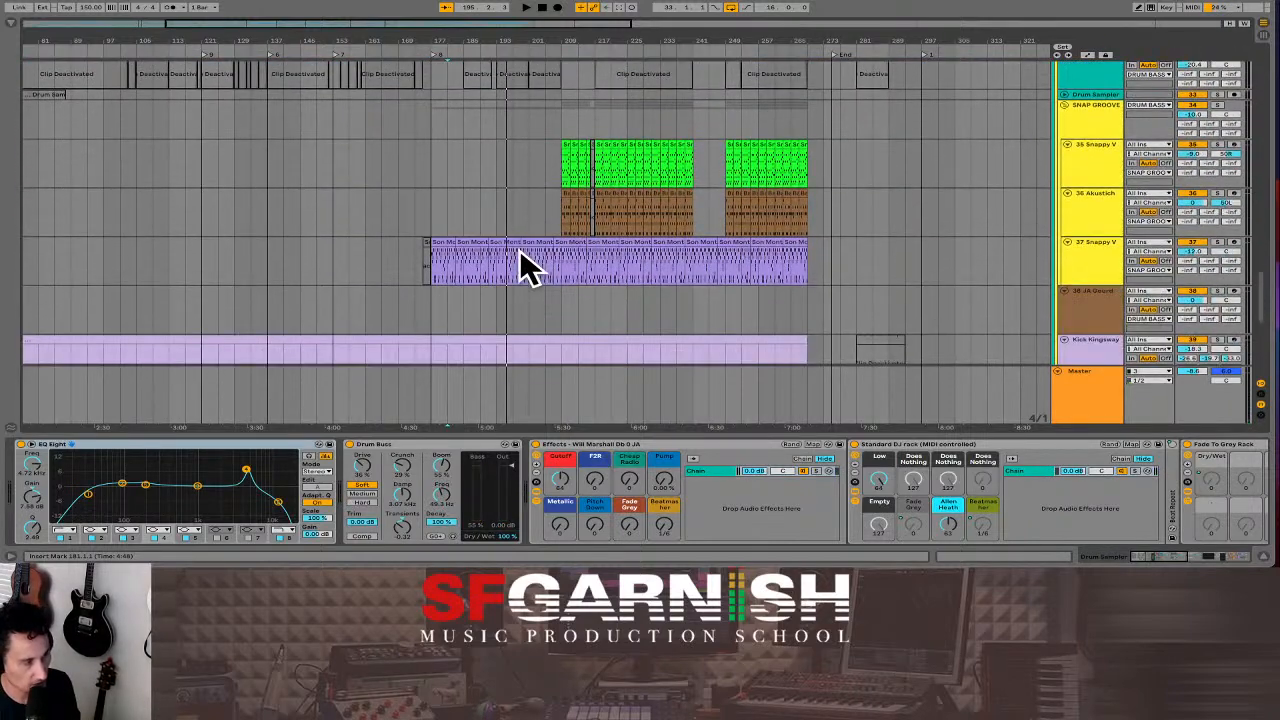
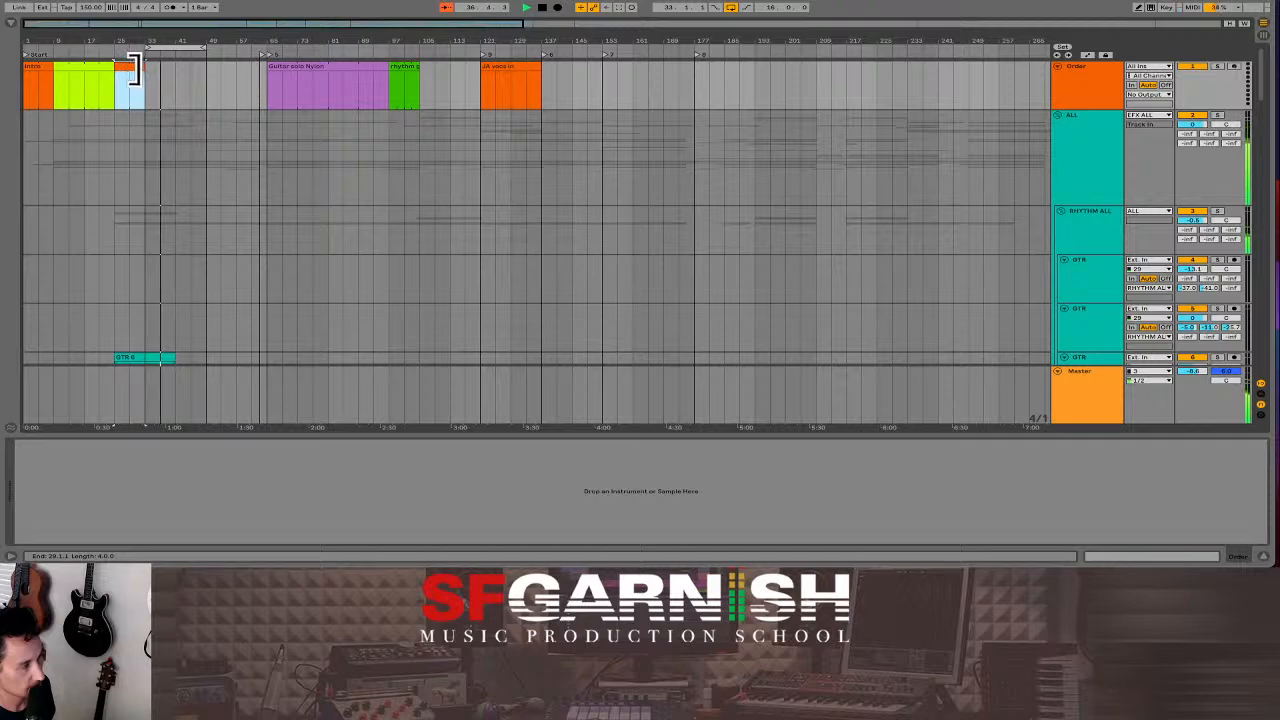
- Rename the Order track clip at bars 9 to 25 as "JA vocs listen"
left_click(78, 68)
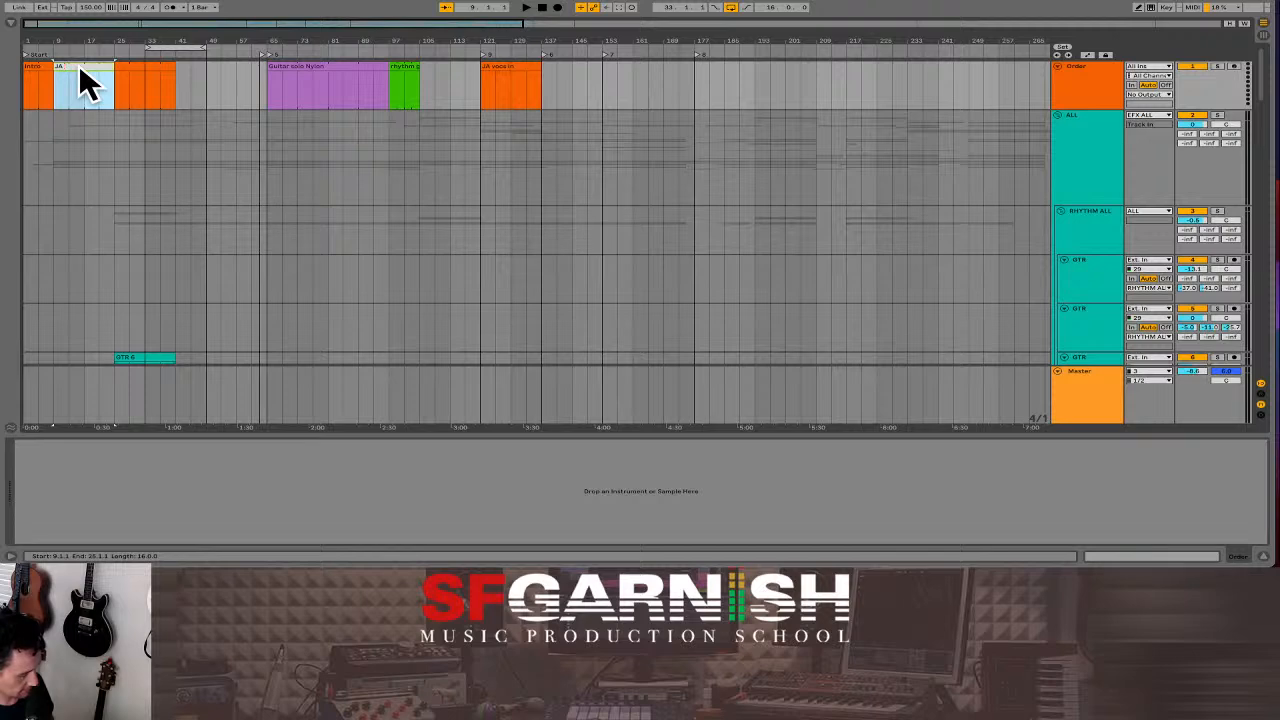
type("JA vocs listen")
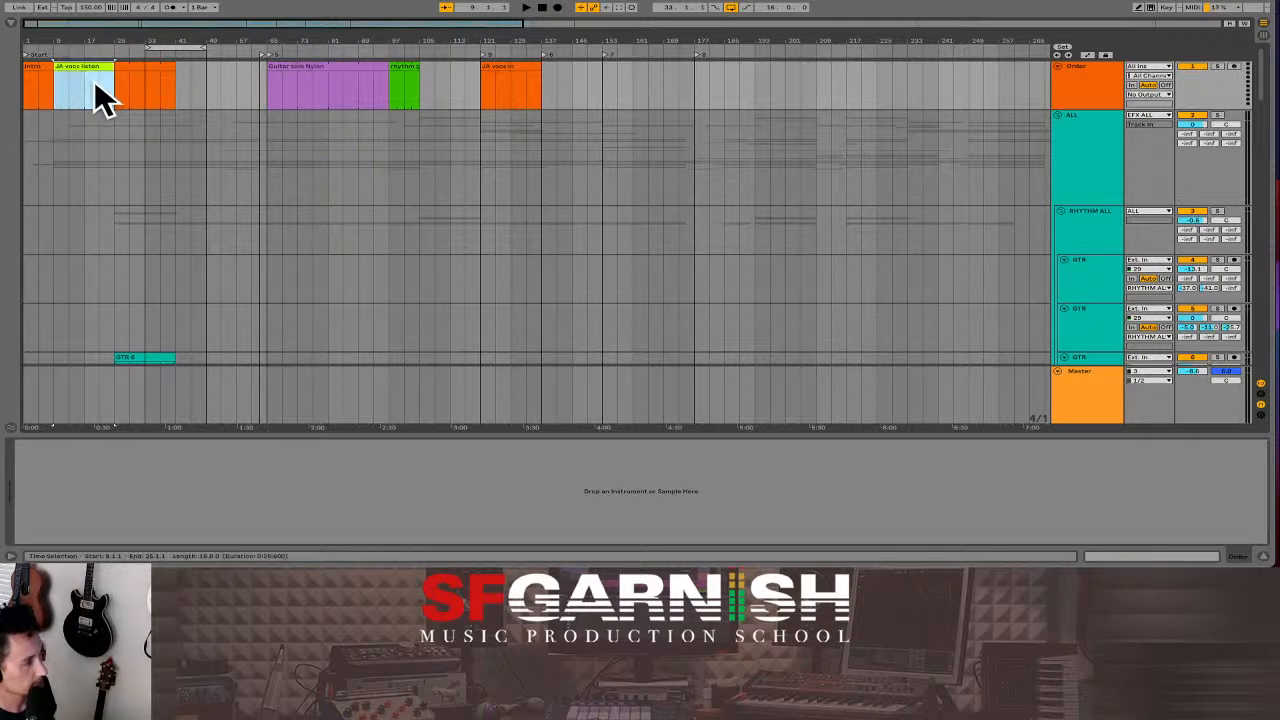
- Play the song from bar 25 and add a pale green clip at bars 41 to 61 on the Order track
left_click(116, 100)
key("space")
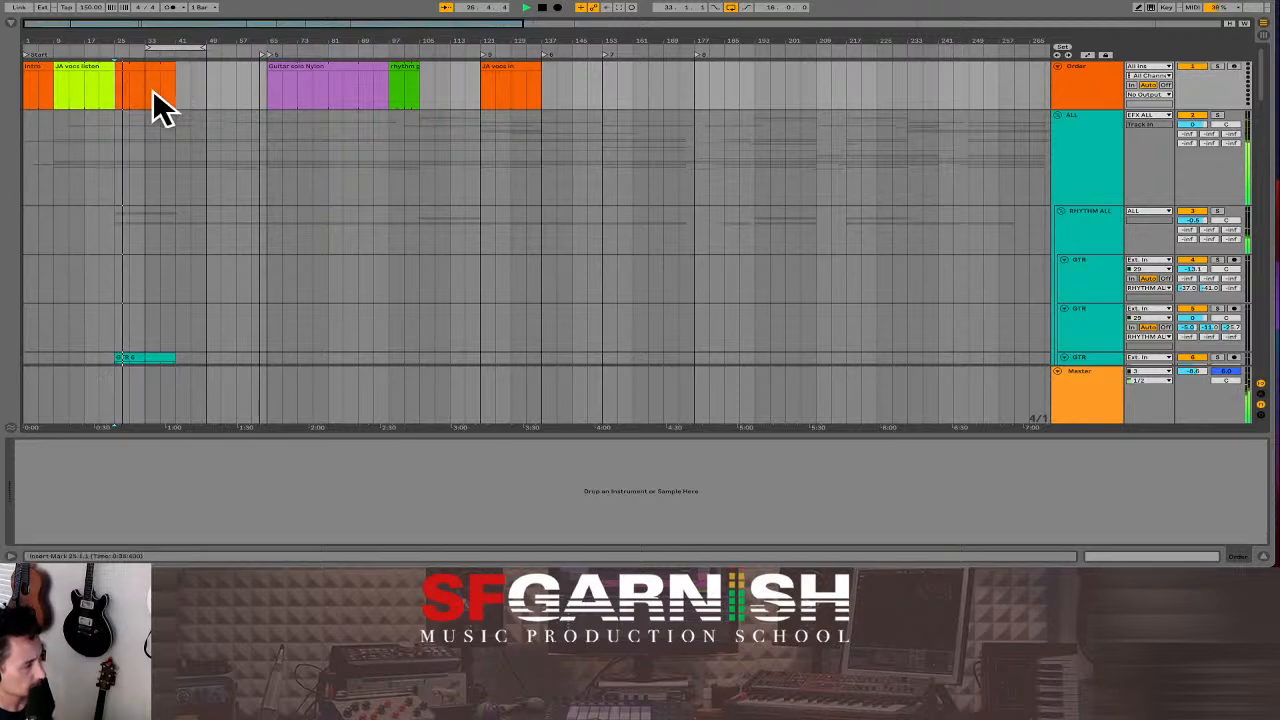
left_click(168, 95)
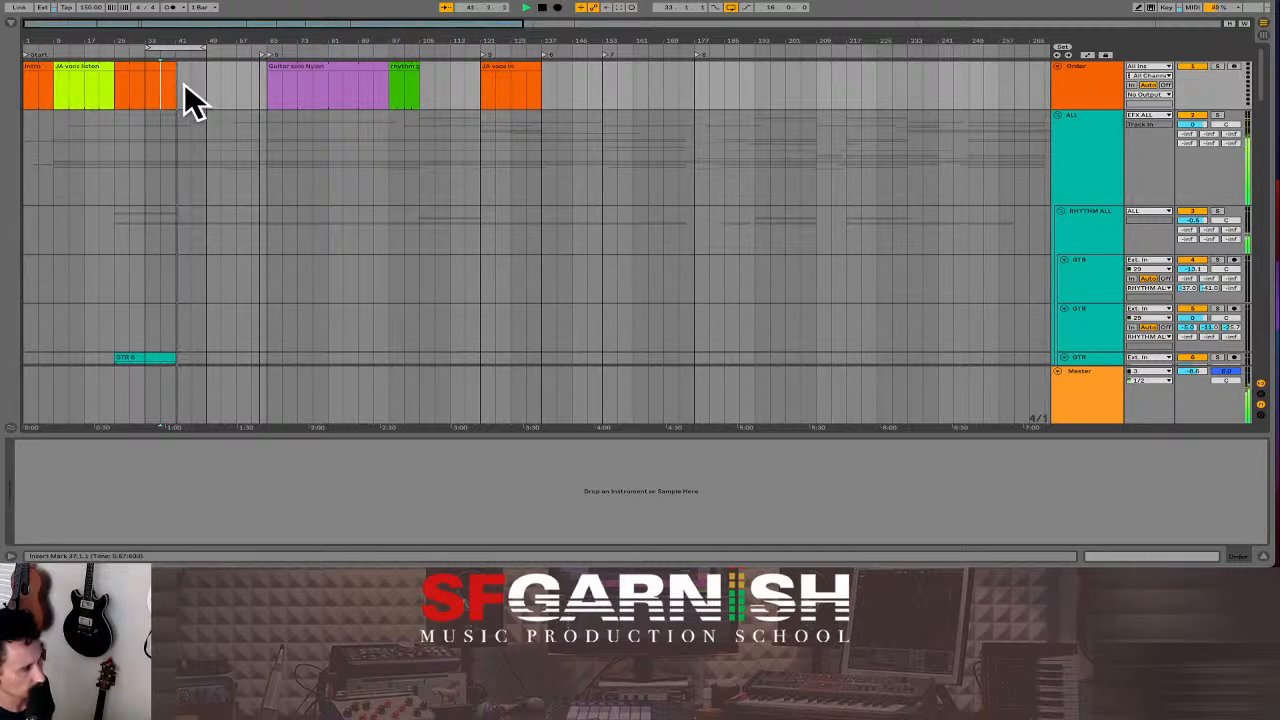
double_click(184, 82)
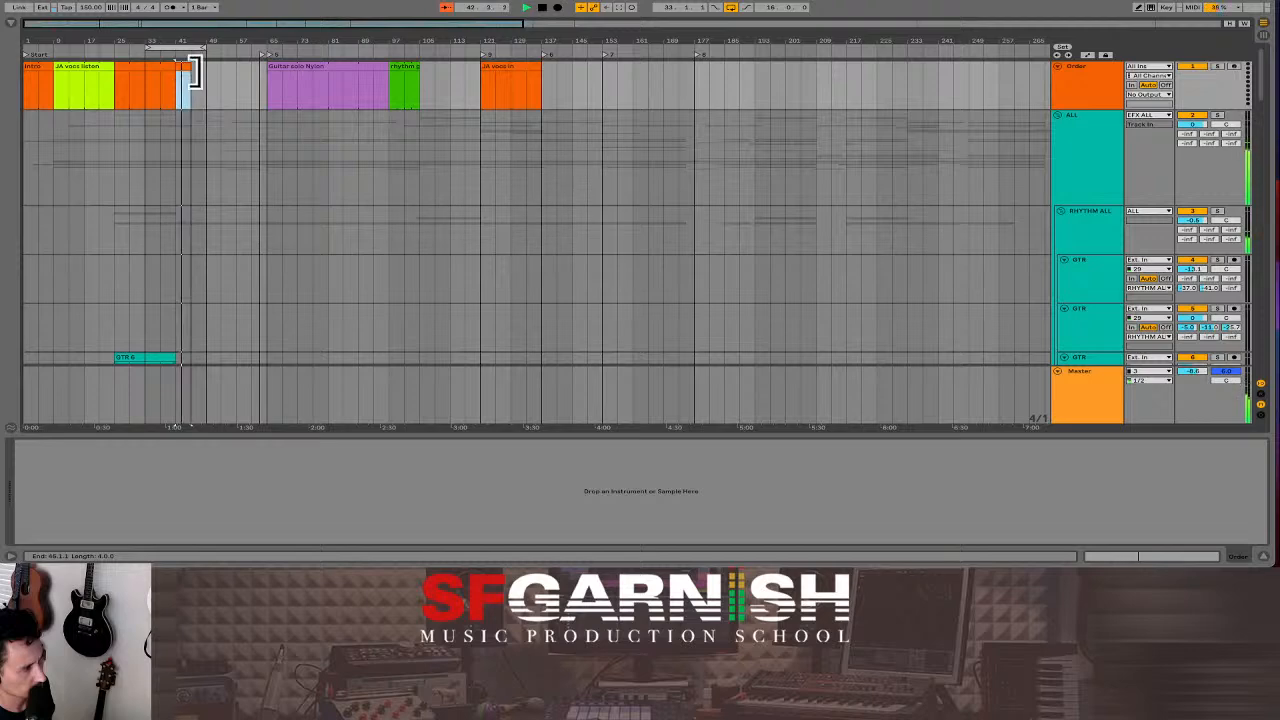
left_click_drag(189, 74, 252, 82)
right_click(205, 63)
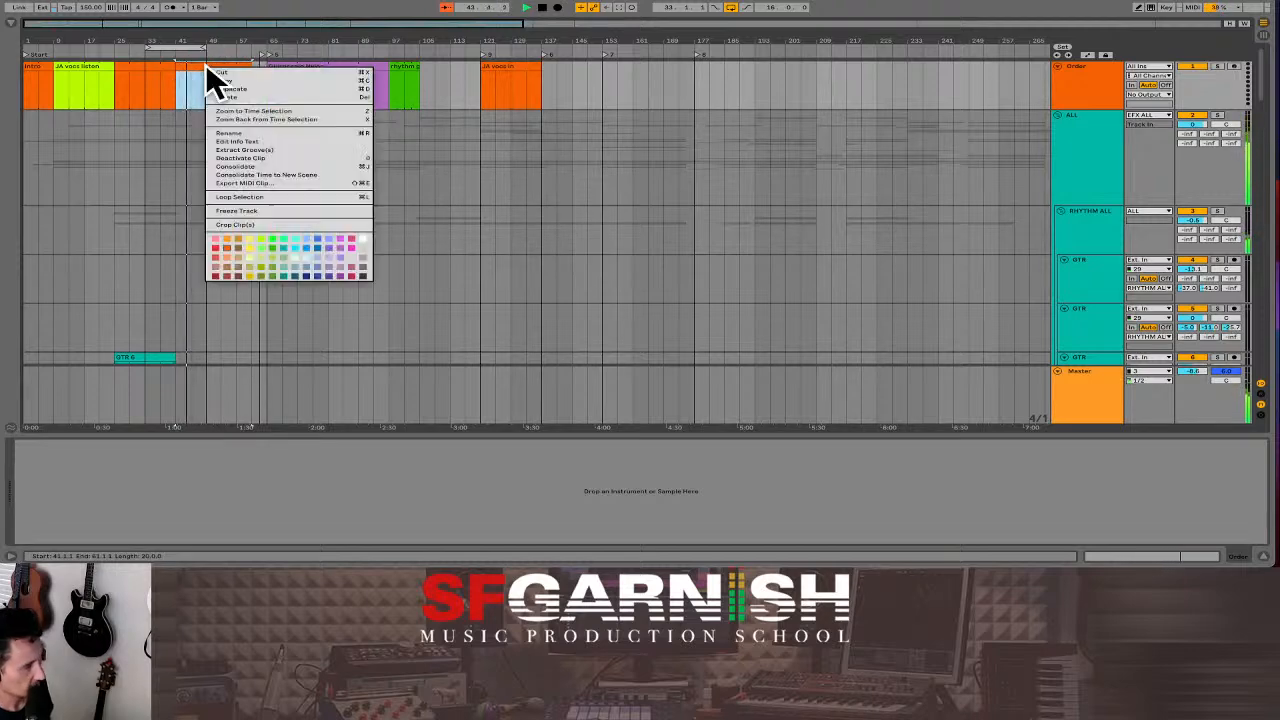
left_click(295, 256)
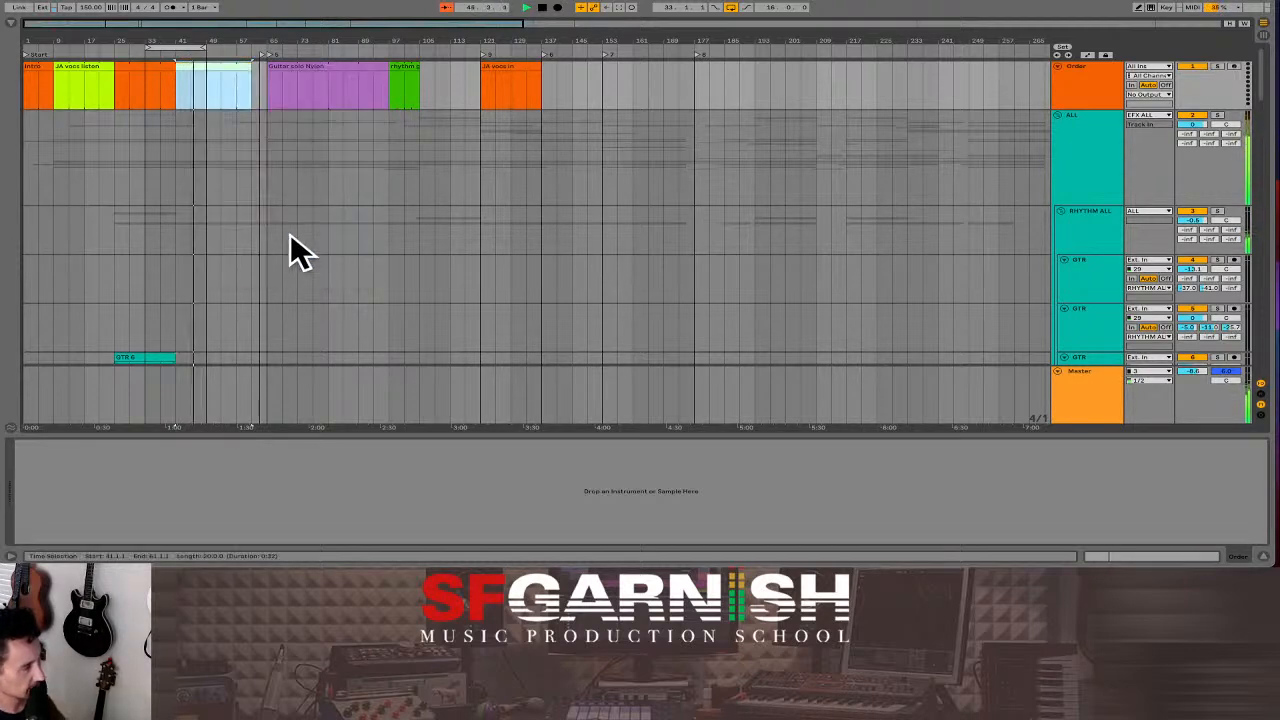
- Rename the Order track clip at bars 25 to 41 as "Vocs" plus the singer's name, and turn off loop playback
left_click(140, 66)
key("super+r")
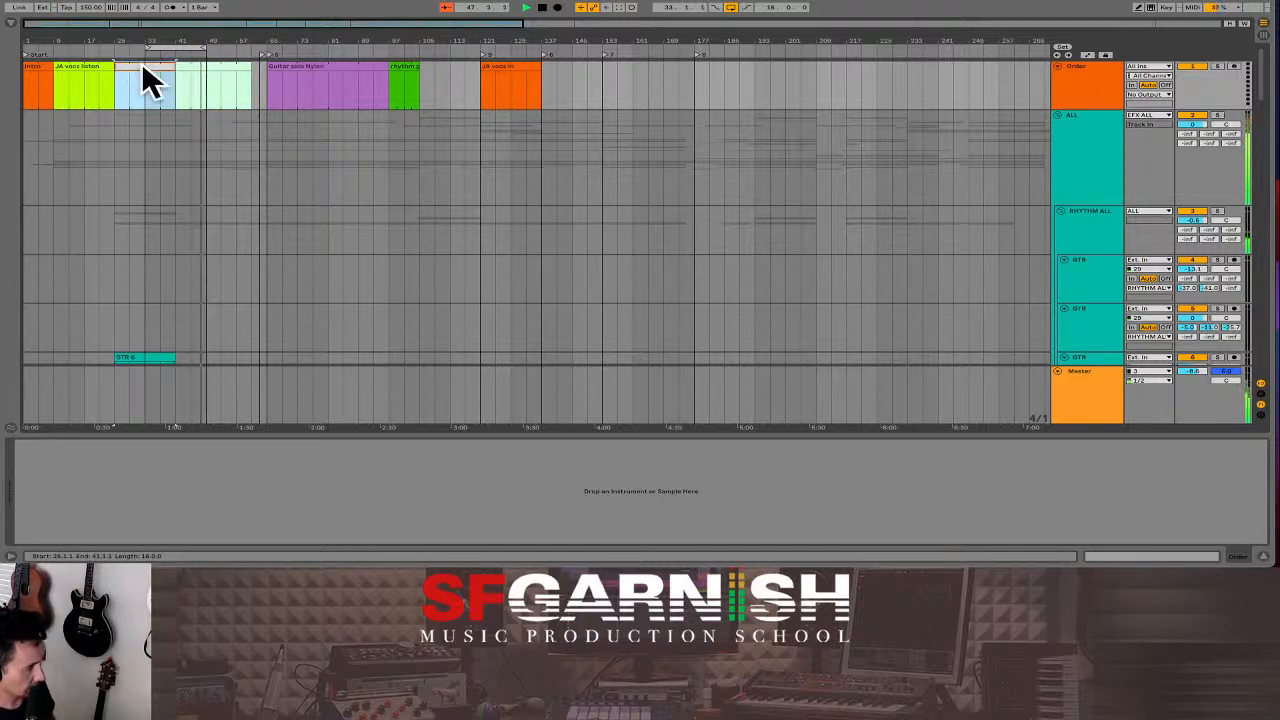
type("Vocal M")
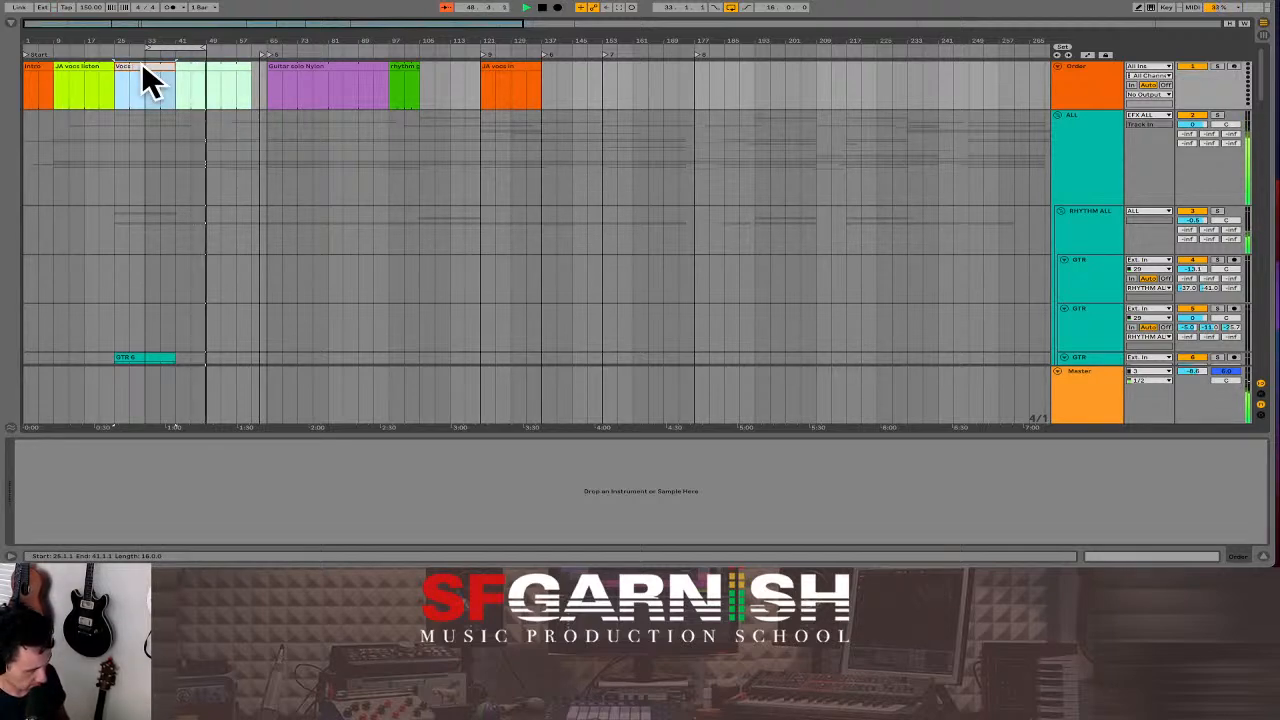
type("otor")
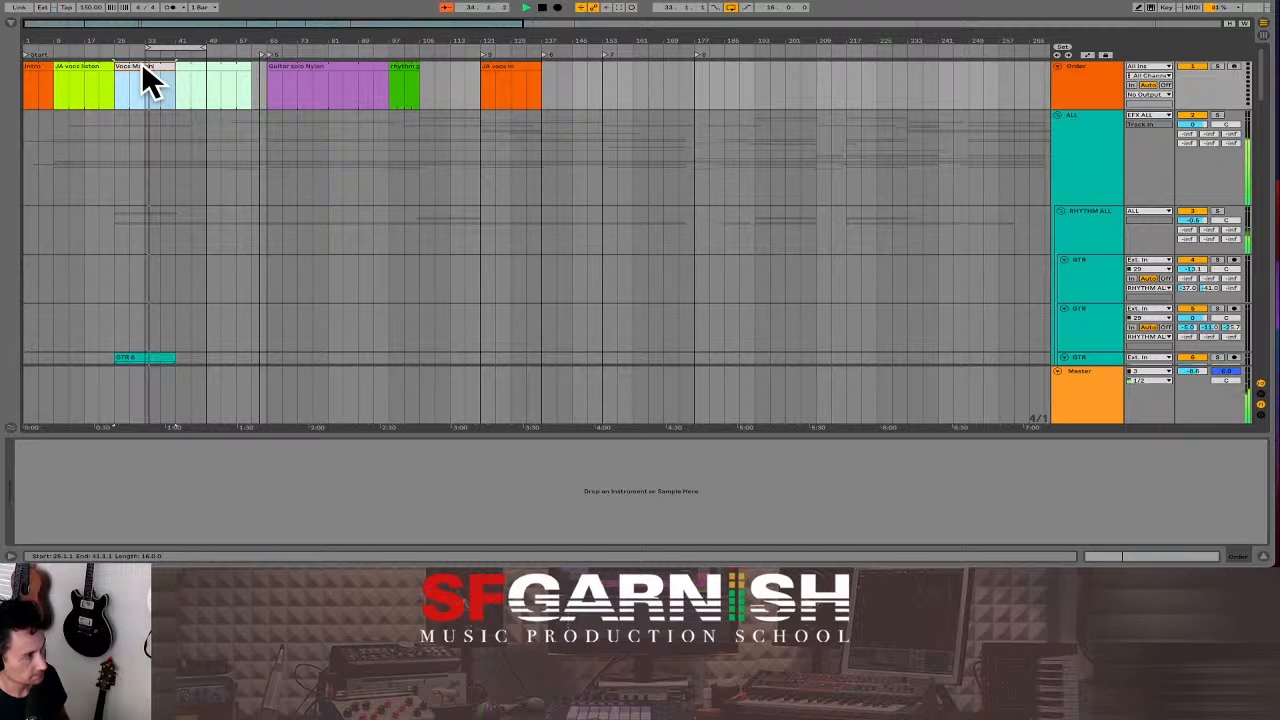
left_click(296, 65)
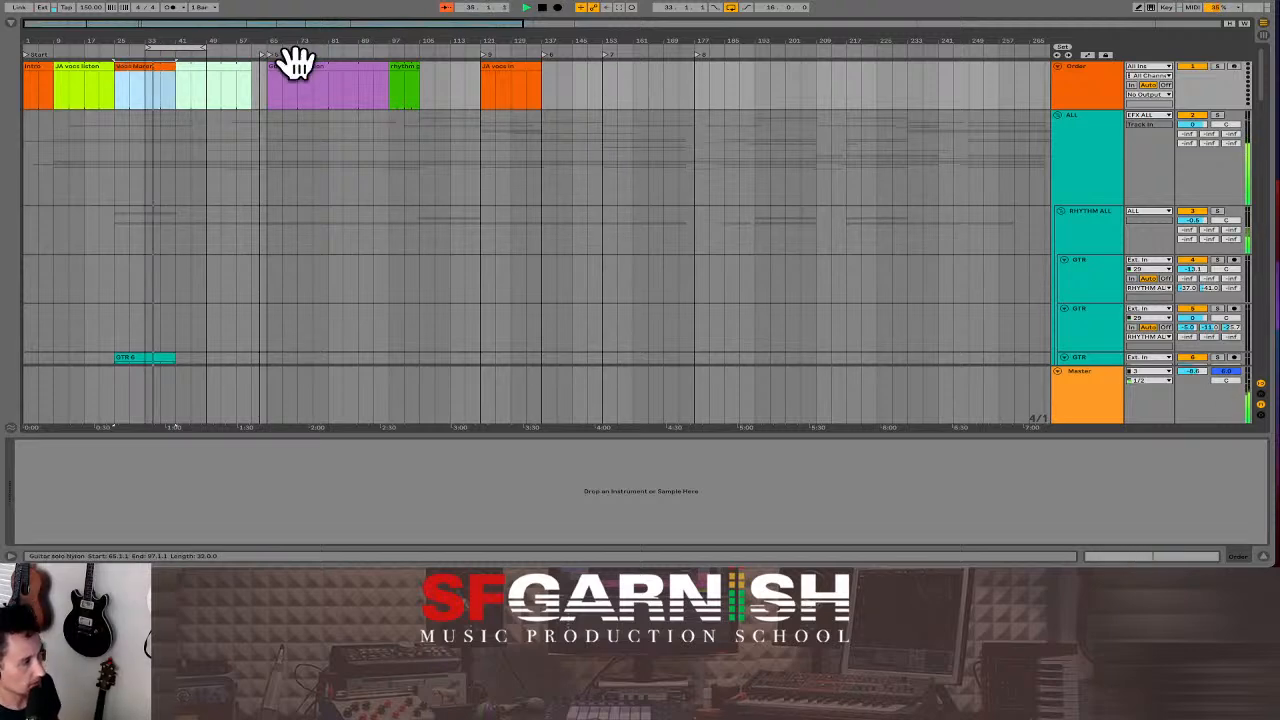
left_click(732, 7)
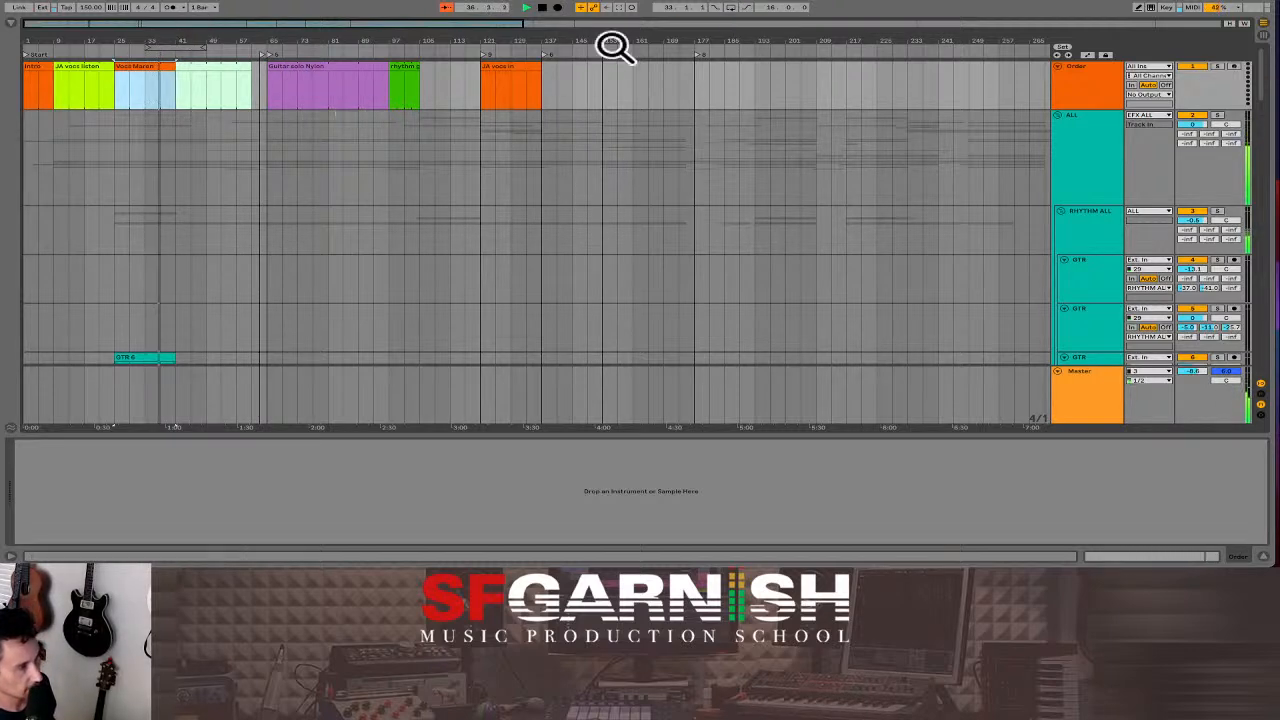
- Listen from bar 53 and shorten the pale green Order clip so it ends at bar 57
left_click(217, 85)
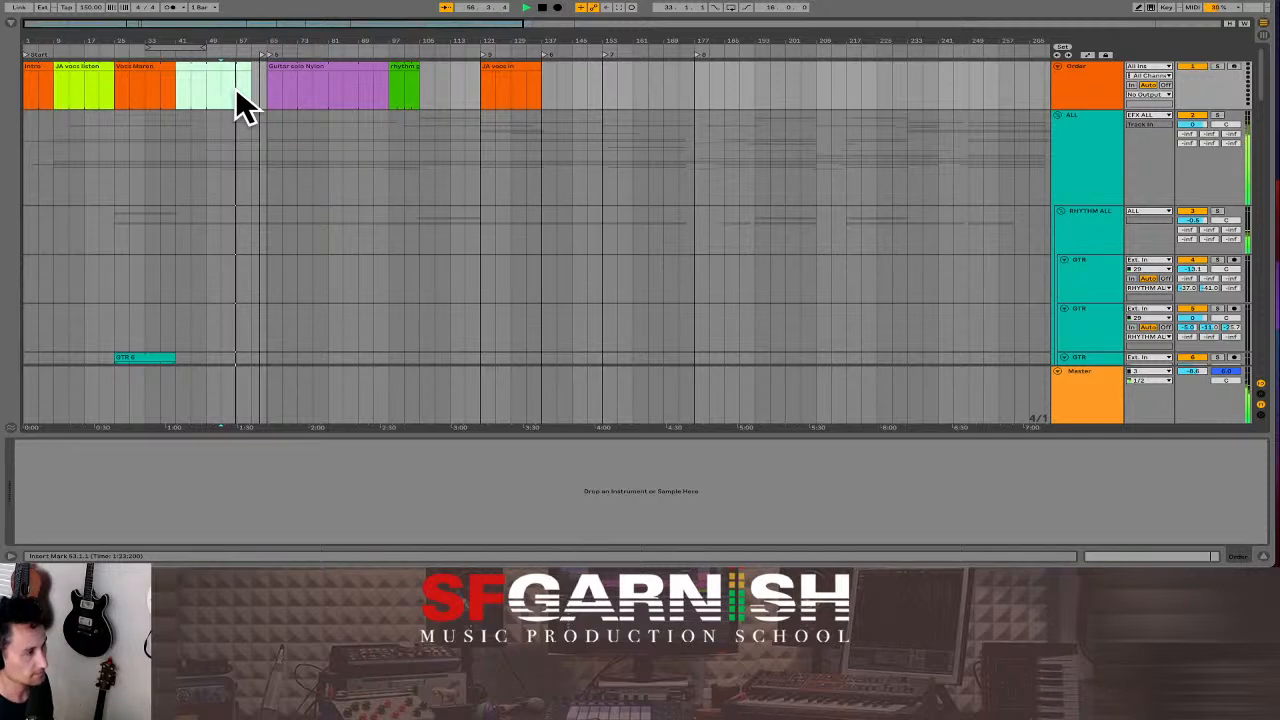
left_click(238, 93)
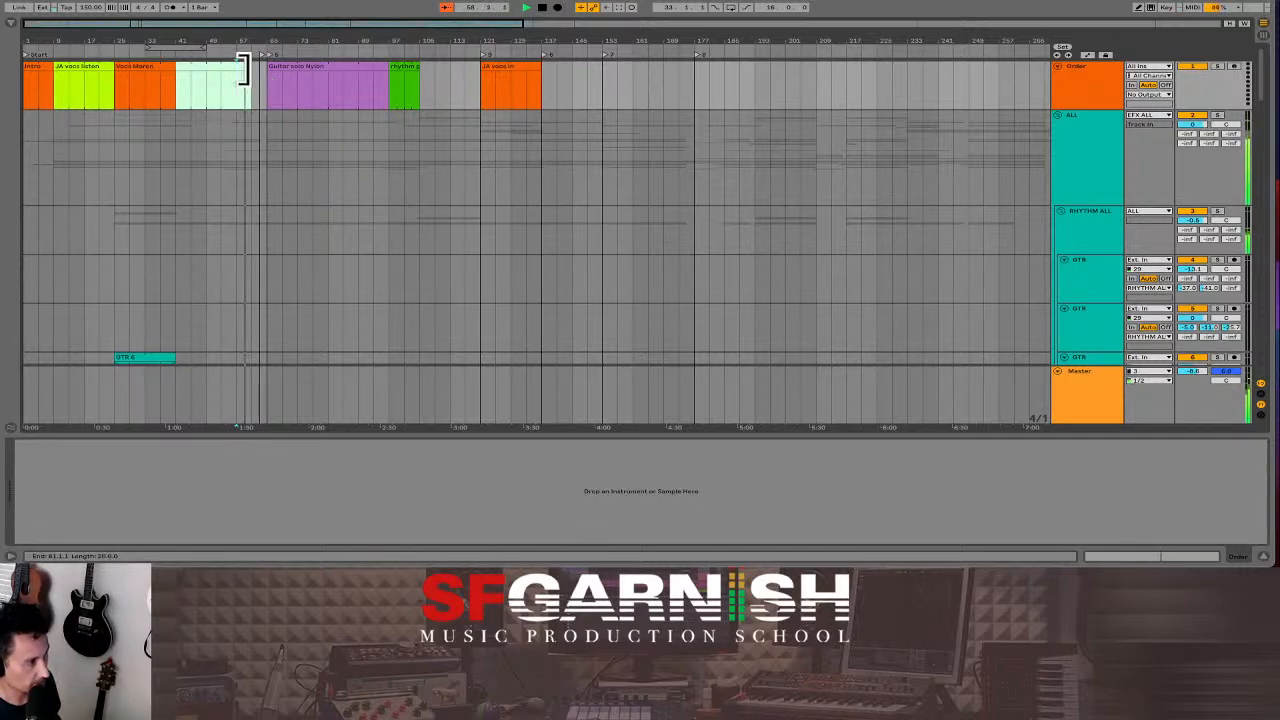
left_click(234, 66)
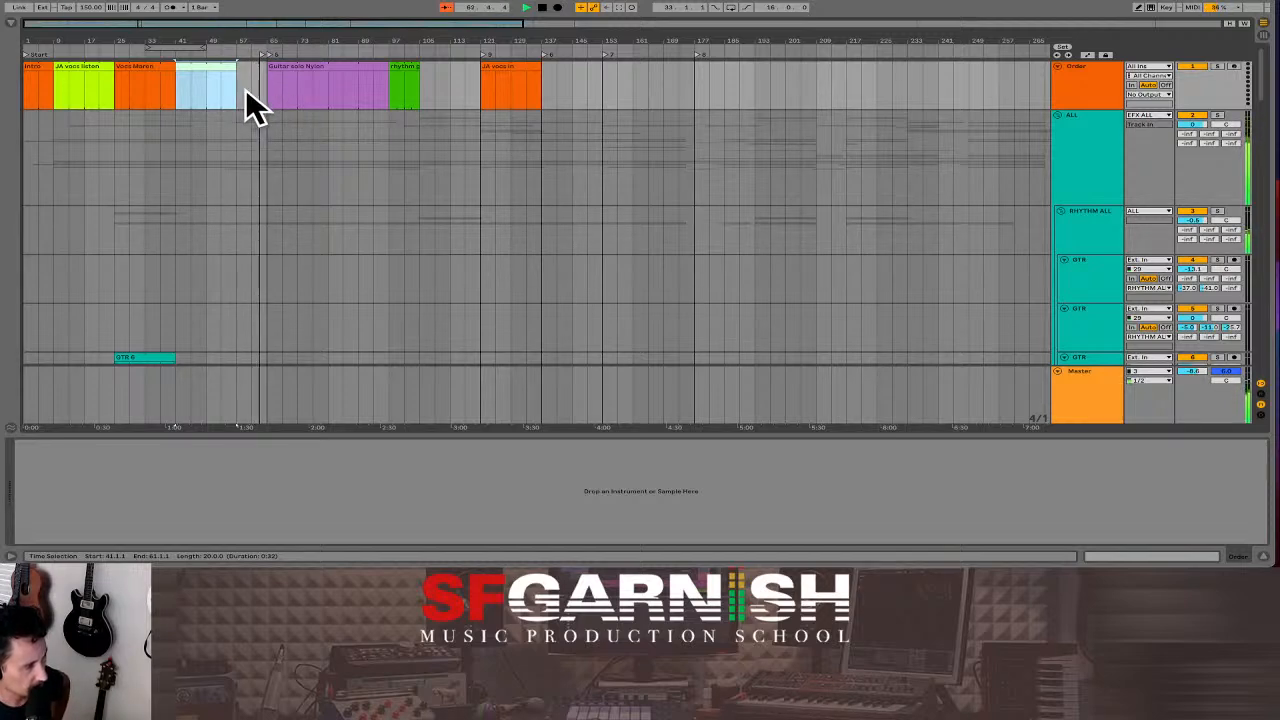
- Add a transition clip at bars 57 to 65 on the Order track and rename the pale green clip "JA vocs dreamer"
double_click(245, 87)
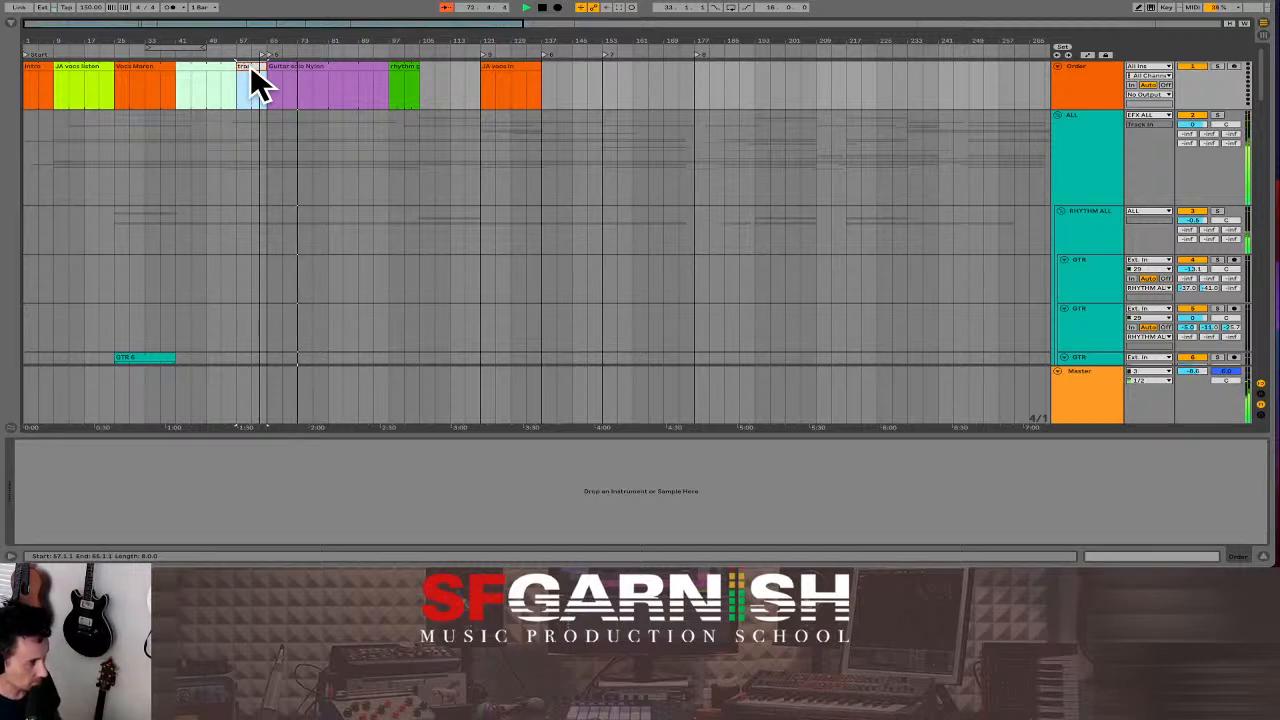
left_click(198, 68)
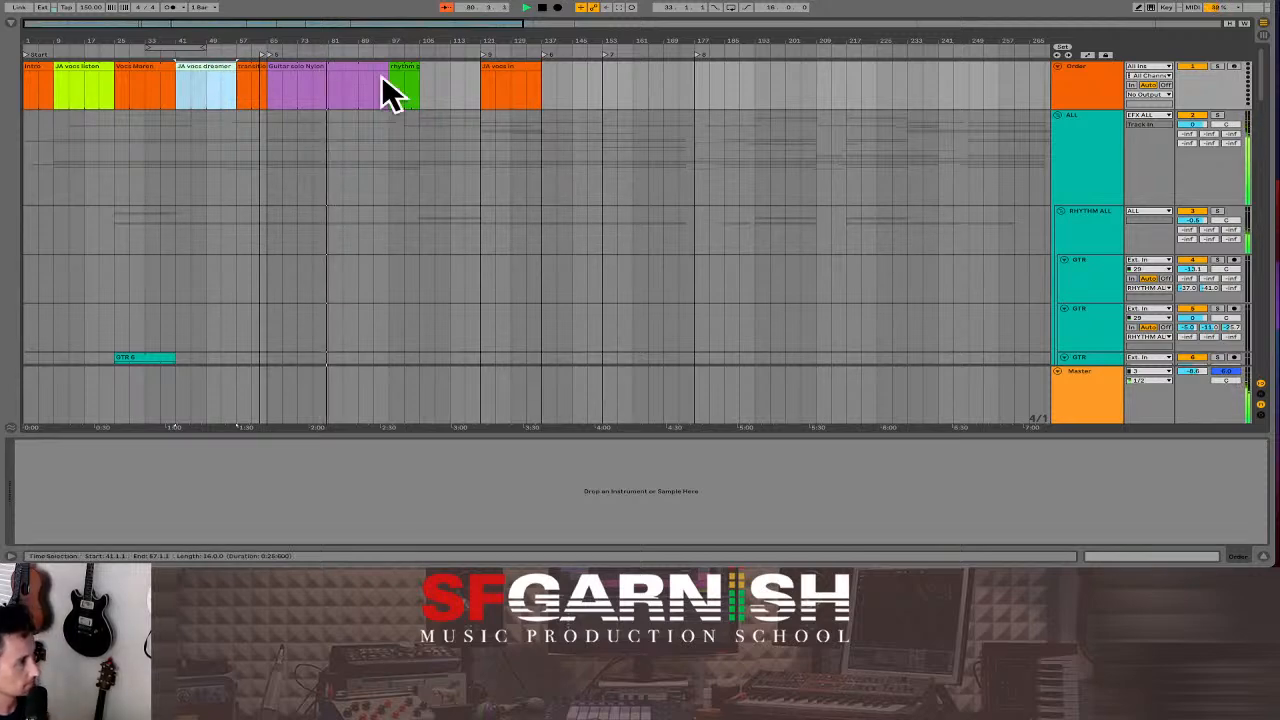
- Listen to the guitar solo section from bar 81 and lower the volume of the Wurly track
left_click(331, 90)
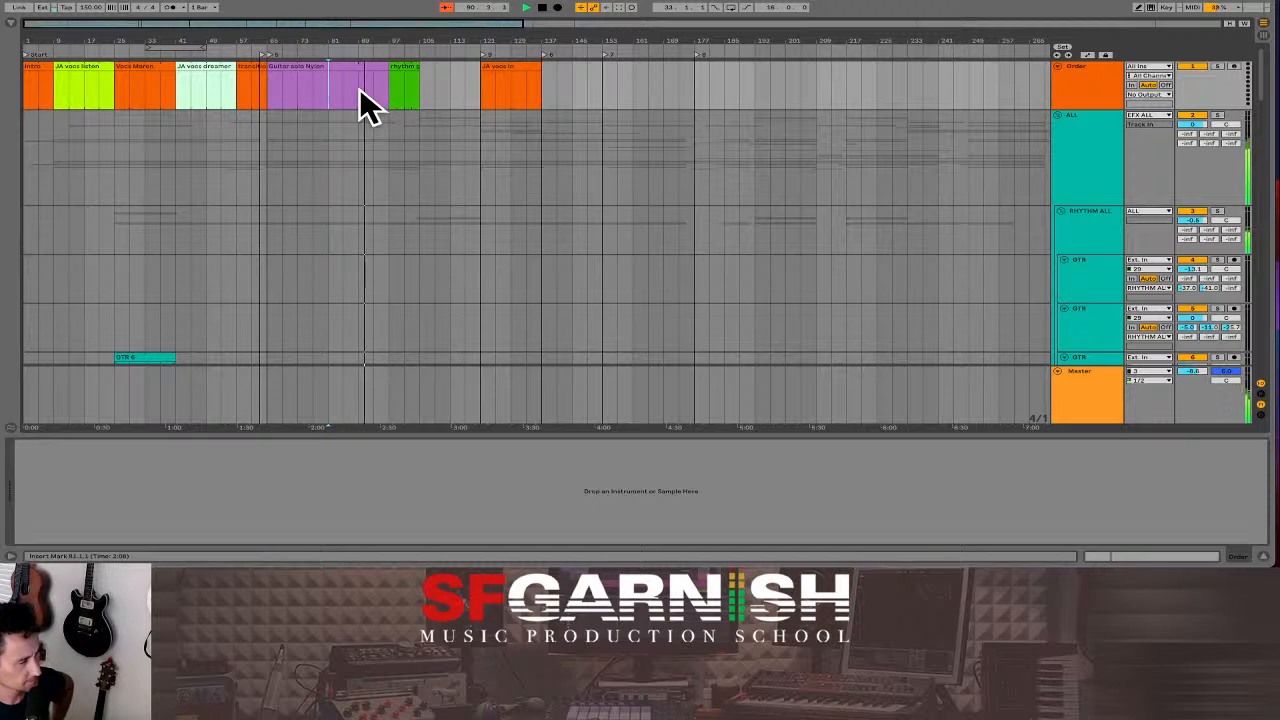
scroll(360, 92, "down", 10)
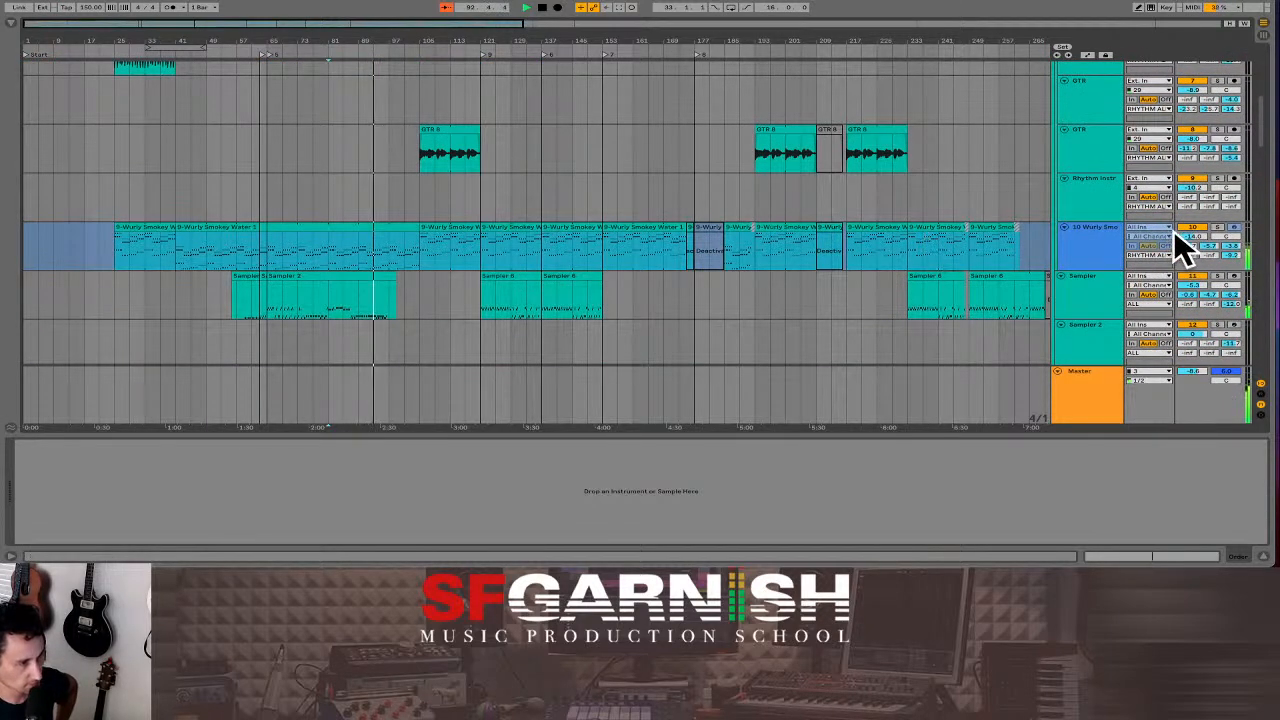
left_click_drag(1199, 234, 1199, 254)
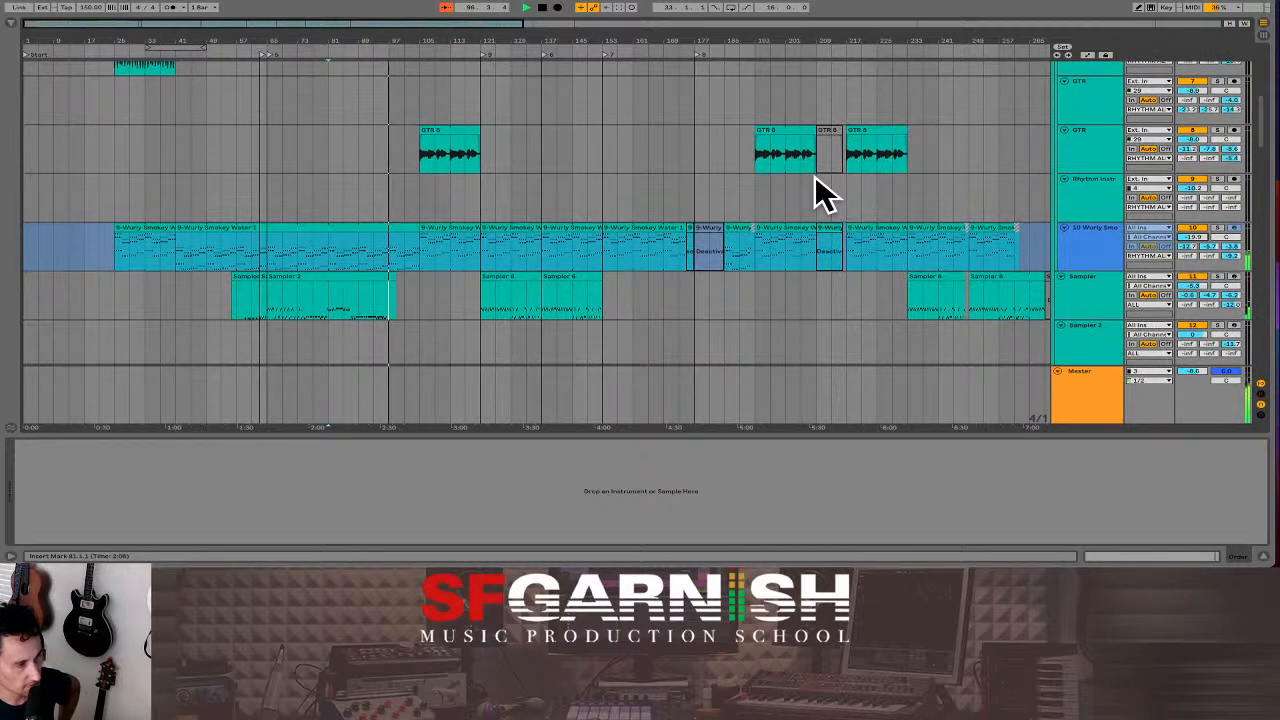
scroll(818, 192, "up", 5)
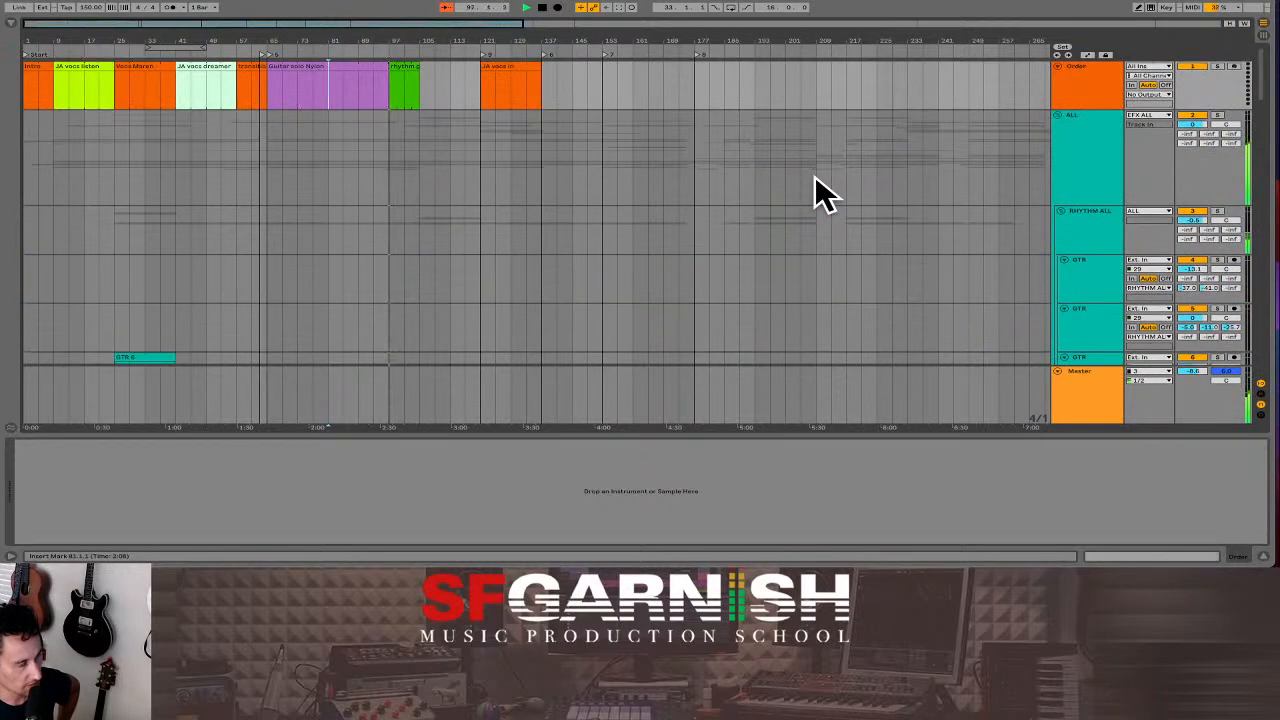
left_click(416, 68)
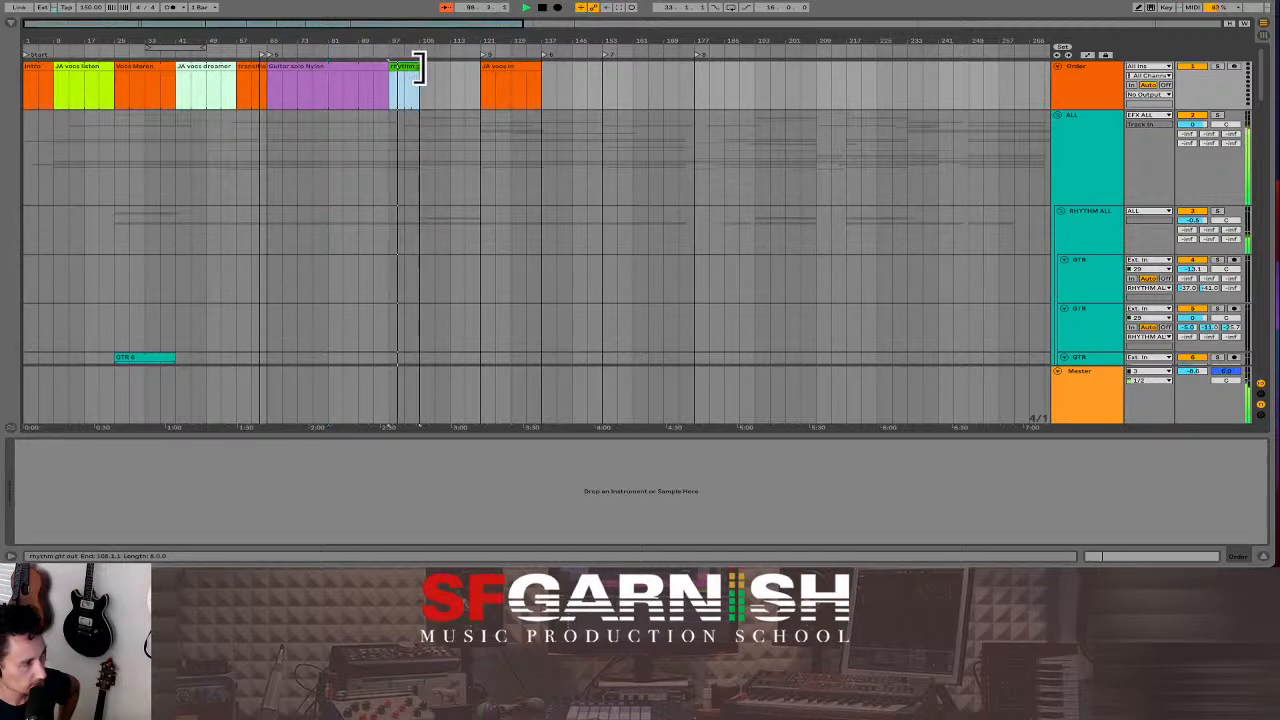
left_click_drag(419, 68, 447, 68)
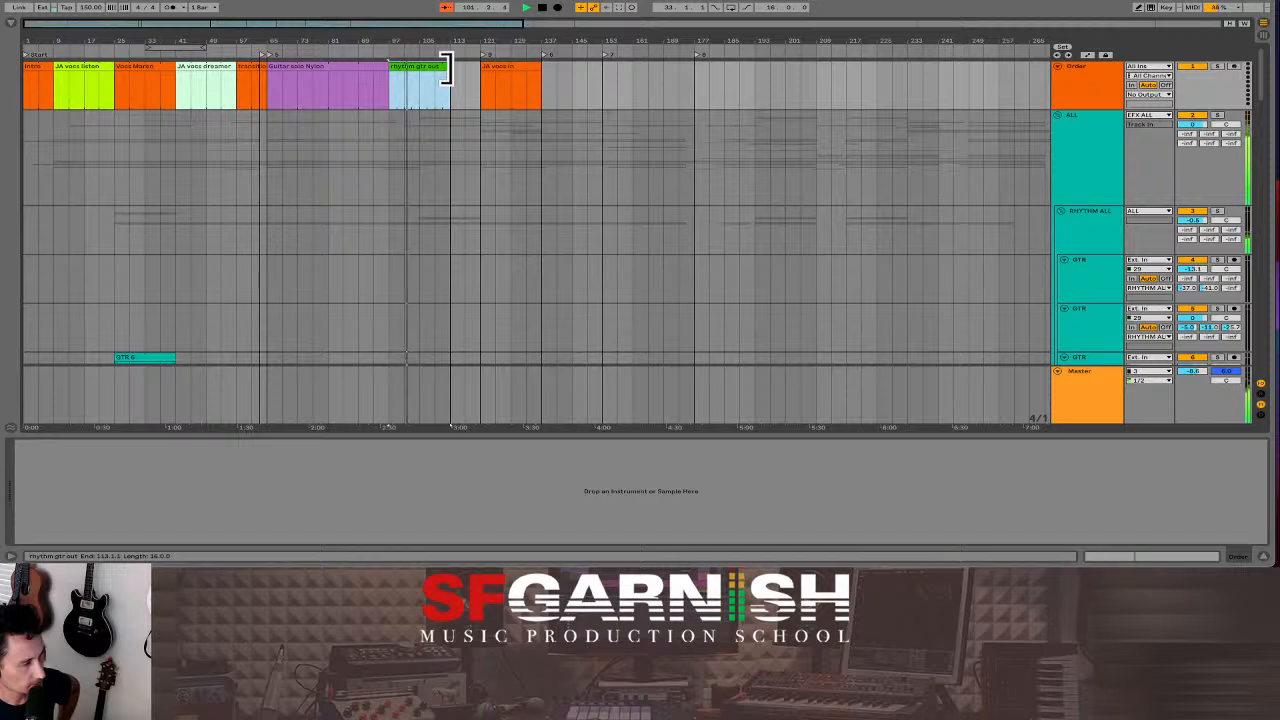
left_click_drag(447, 68, 450, 67)
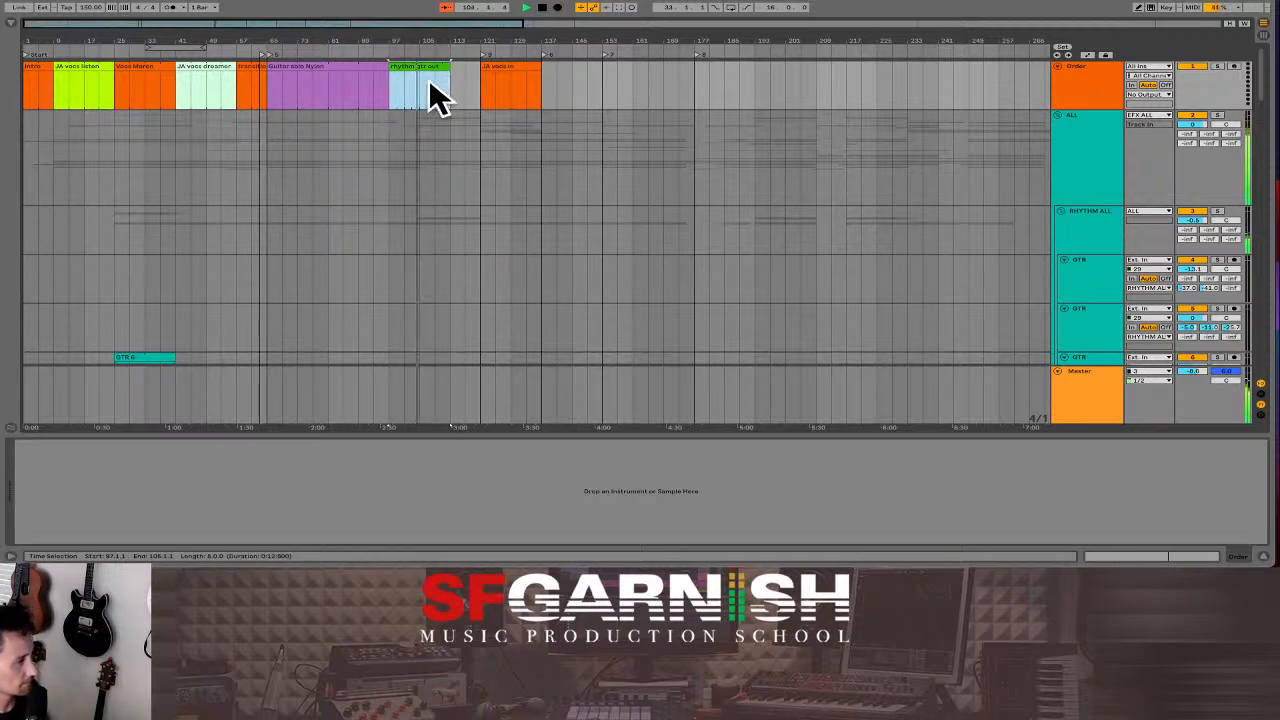
left_click_drag(449, 66, 420, 65)
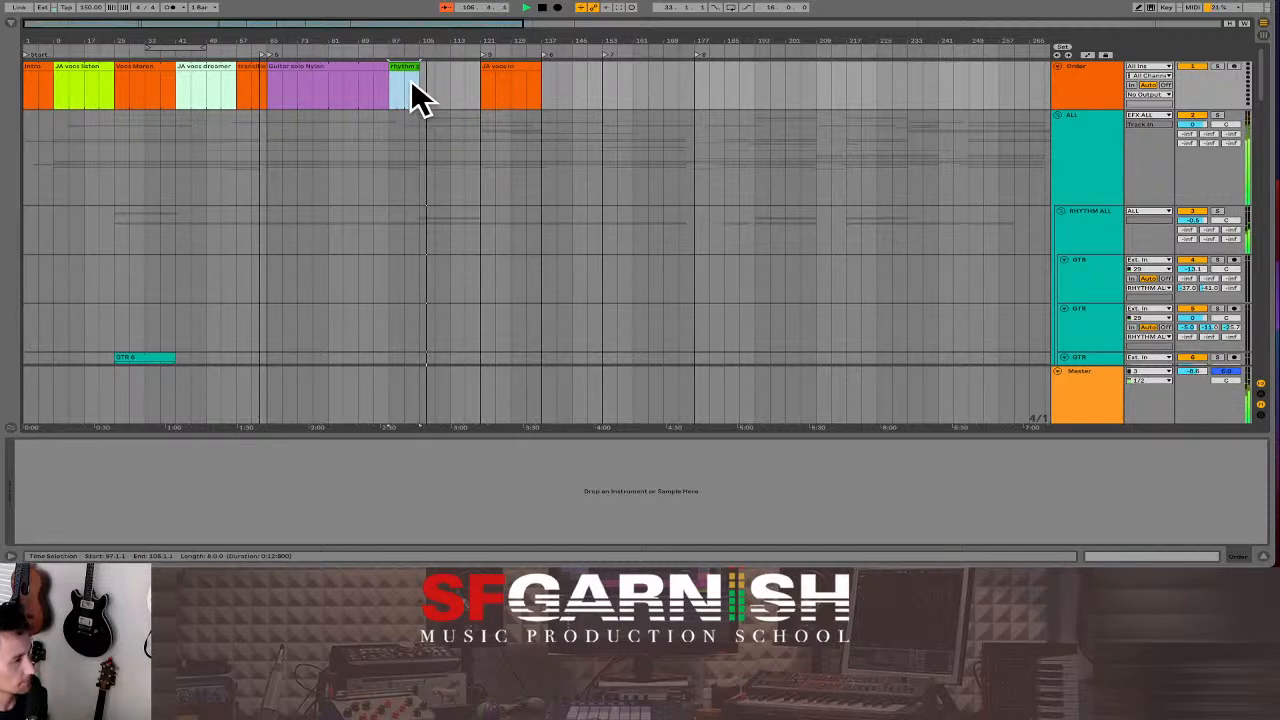
left_click(407, 66)
- Add a clip at bars 105 to 121 on the Order track and colour it yellow
double_click(426, 92)
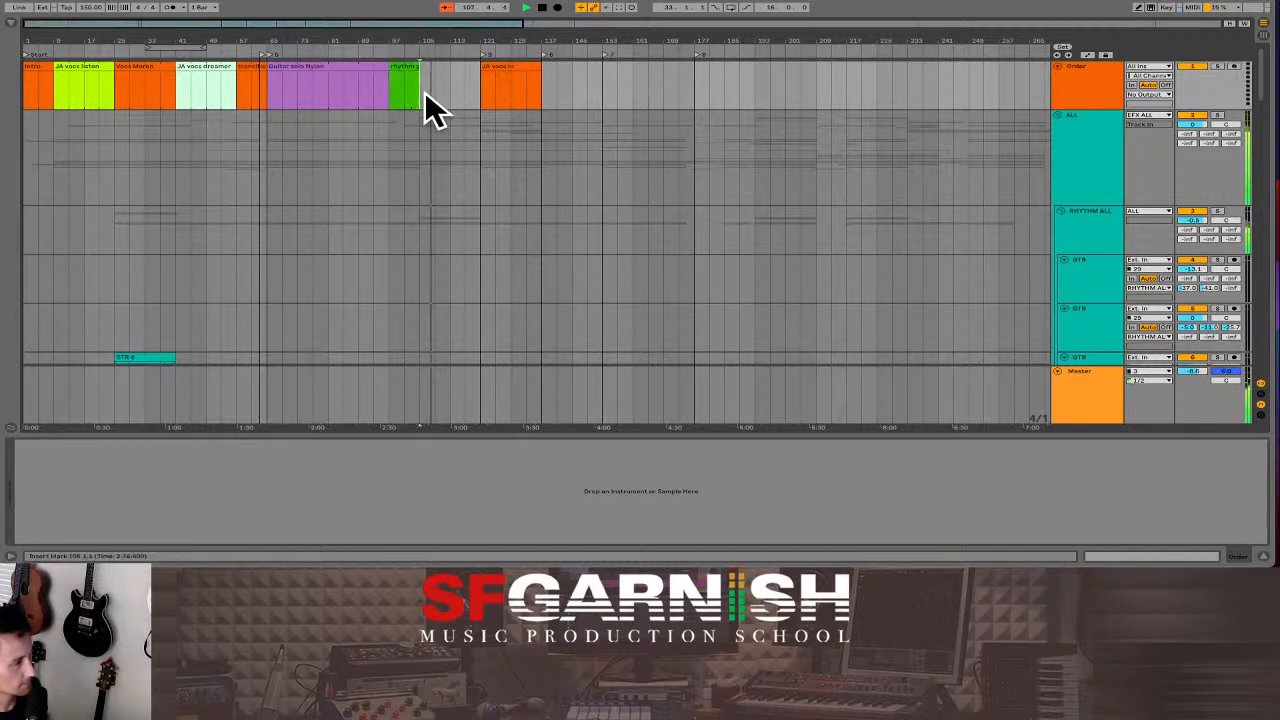
left_click_drag(432, 72, 478, 76)
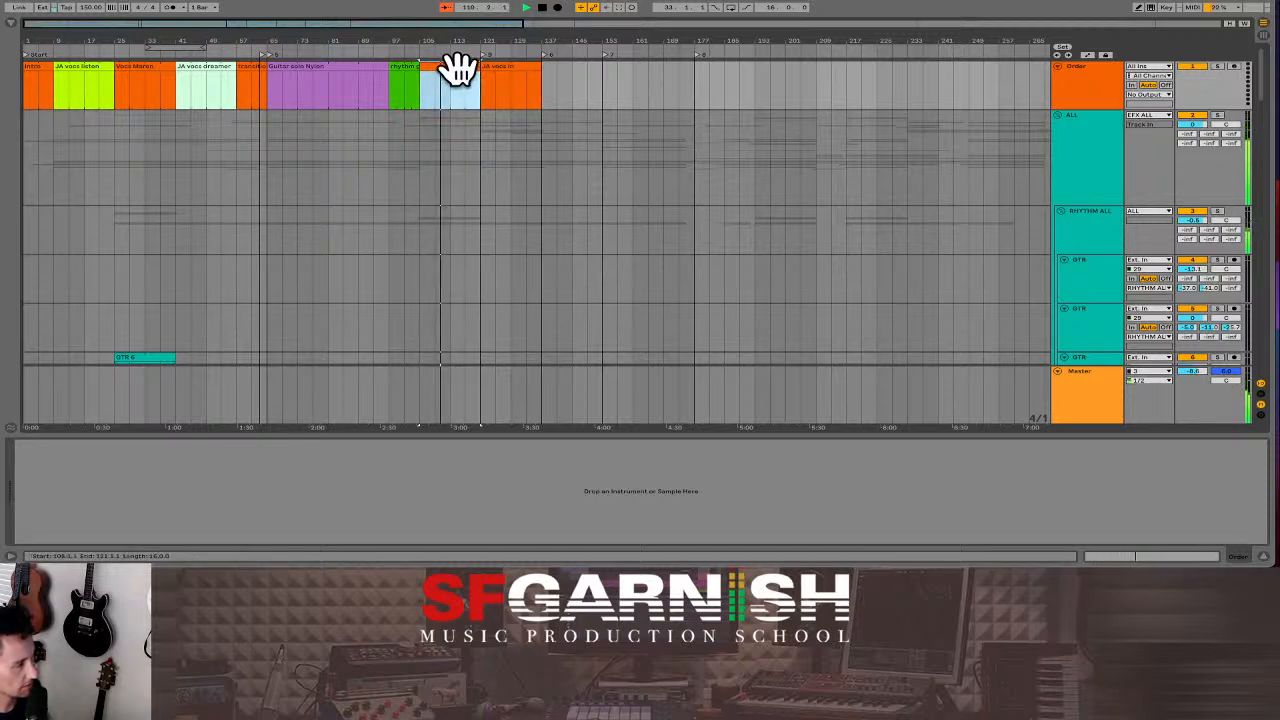
right_click(458, 66)
left_click(502, 235)
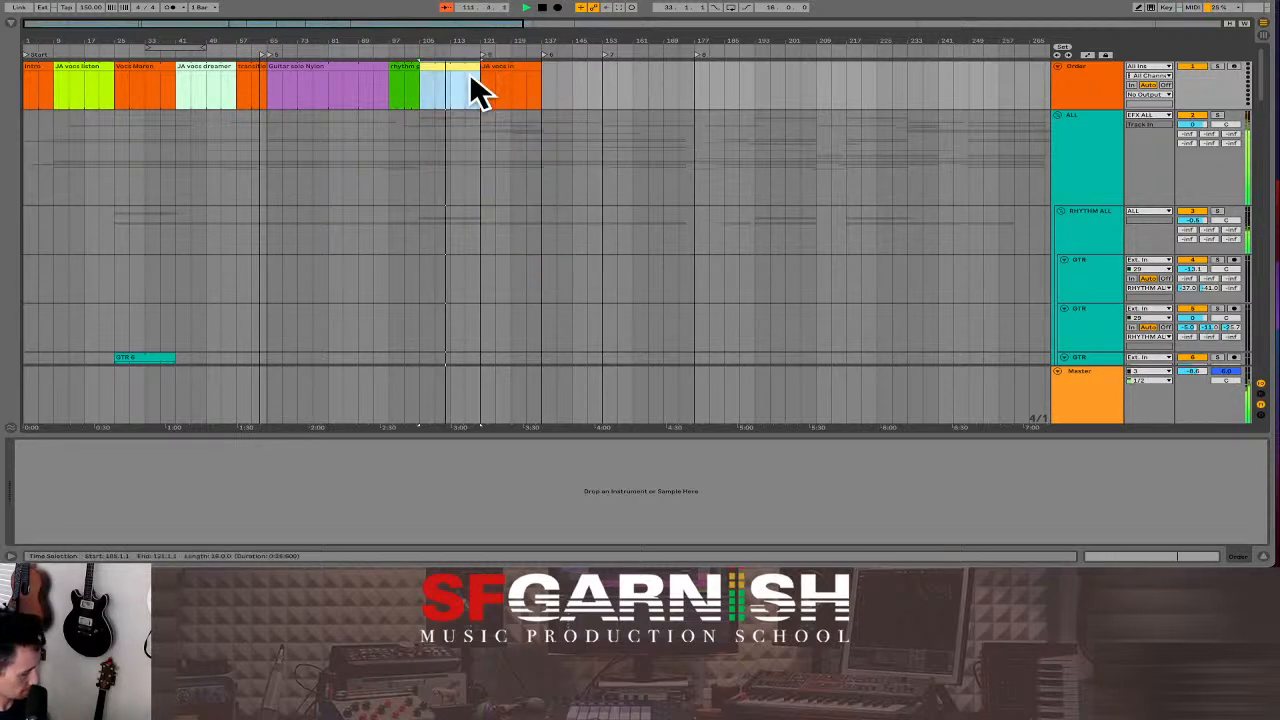
- Rename the yellow Order clip at bars 105 to 121 as "GTR melody space"
key("super+r")
type("GT")
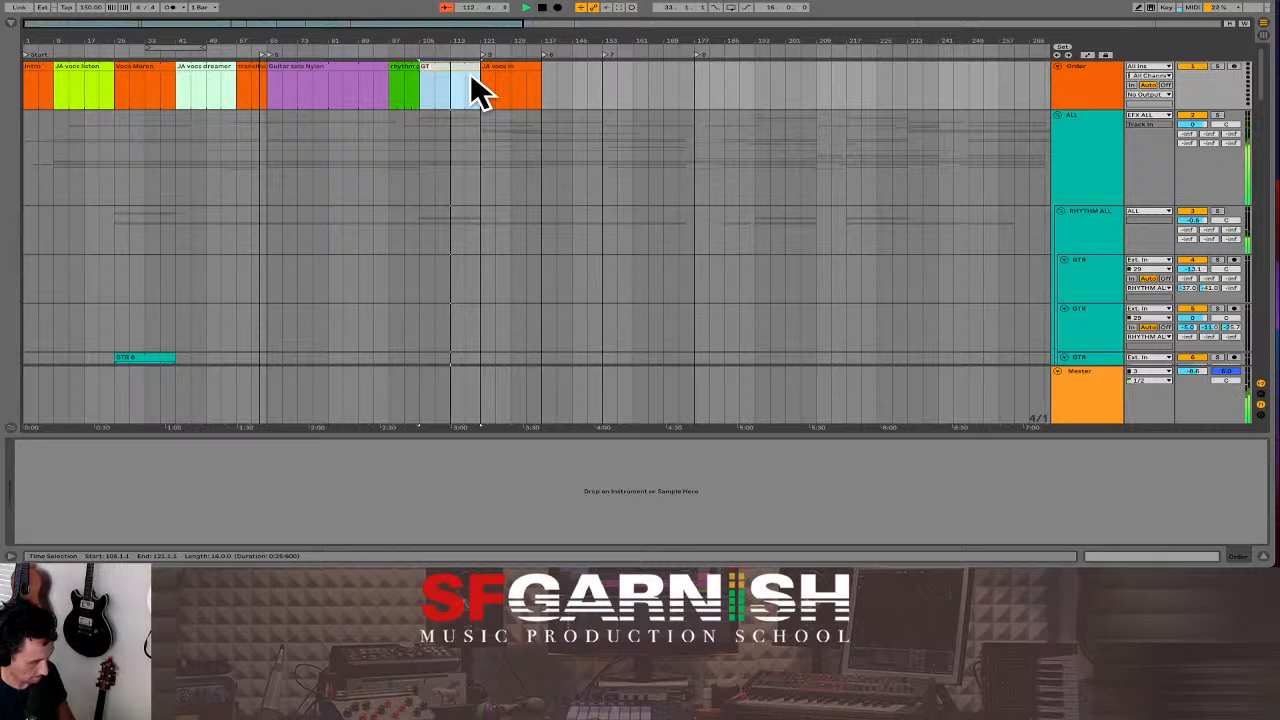
type("R melod")
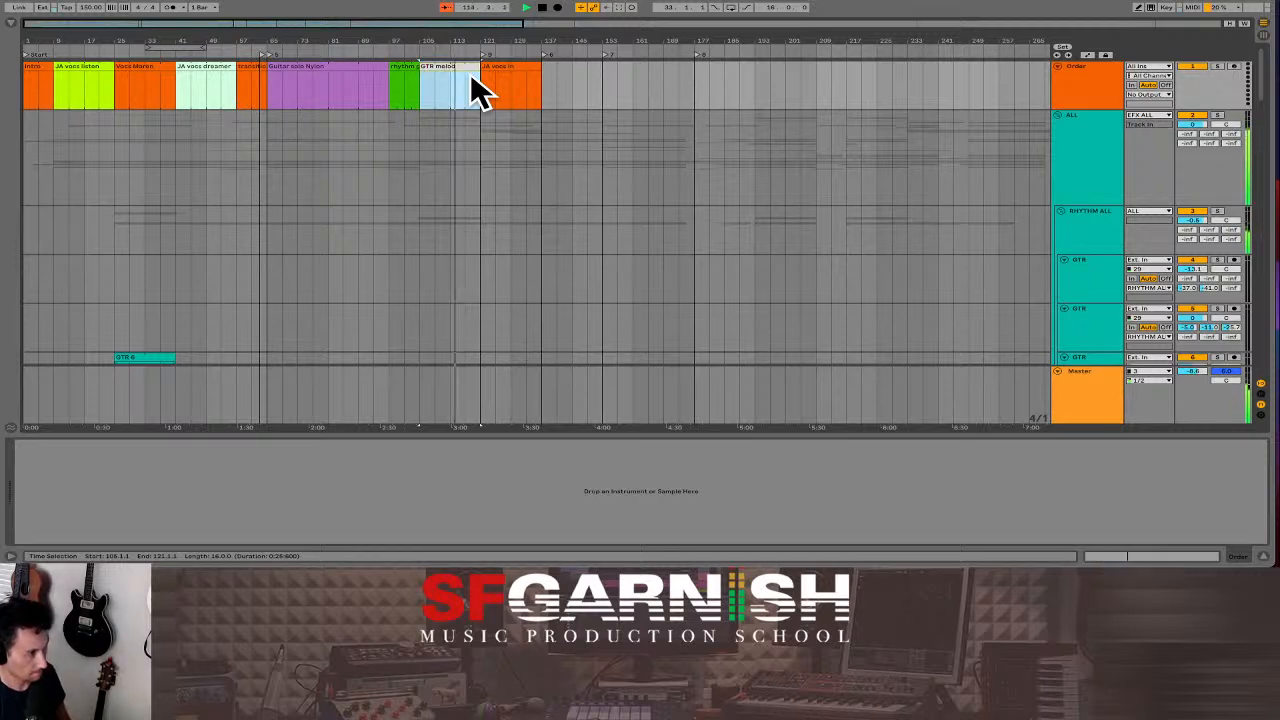
type("y space")
key("Return")
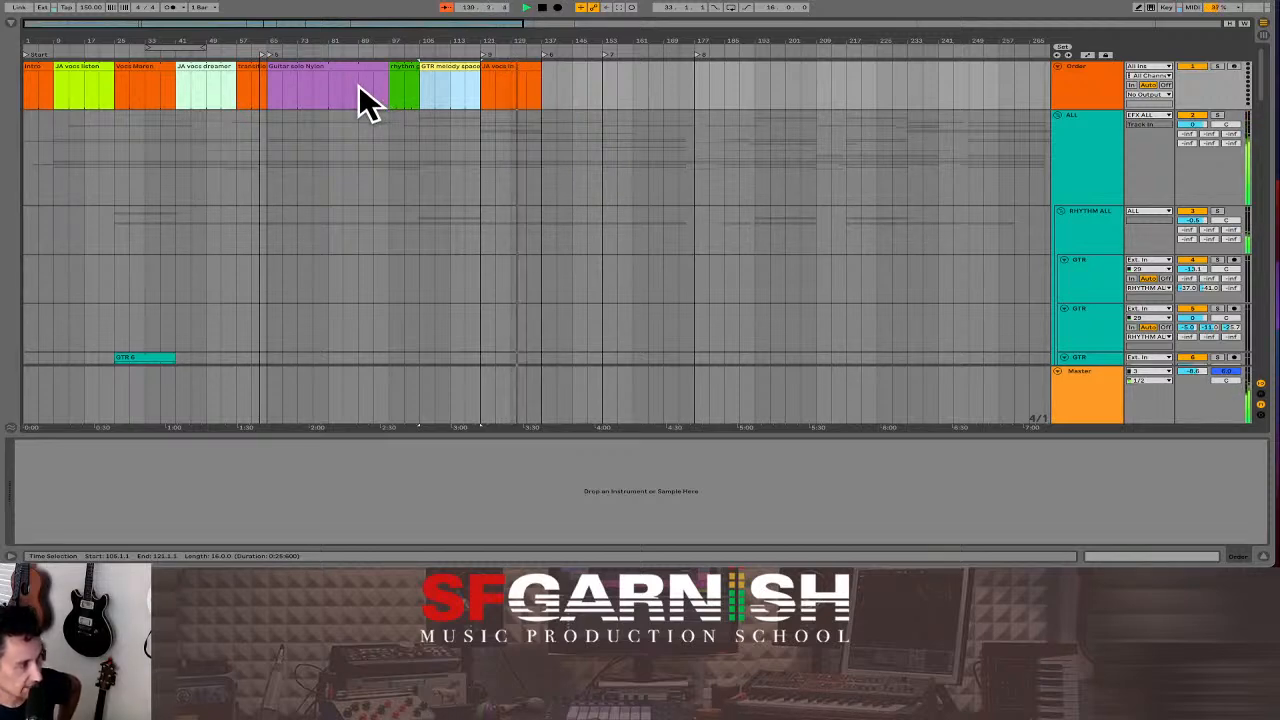
- Add a clip at bars 137 to 153 on the Order track and colour it gold
left_click_drag(358, 88, 477, 88)
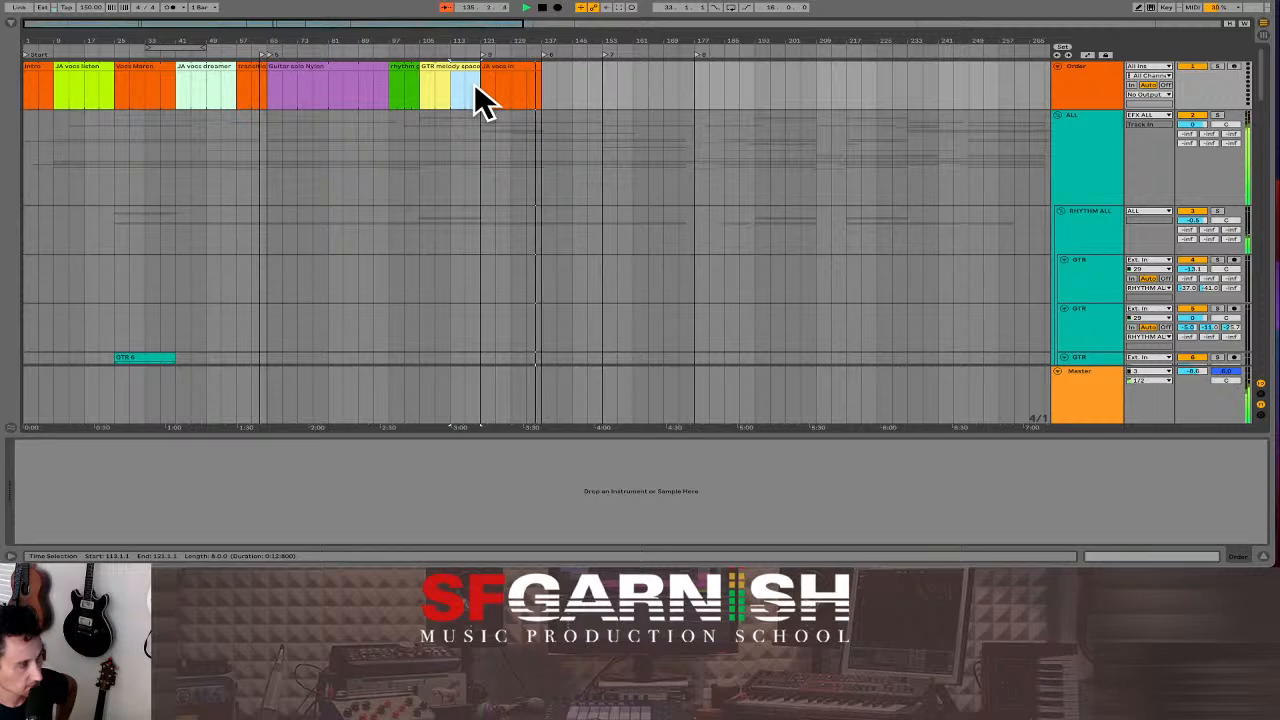
left_click(547, 85)
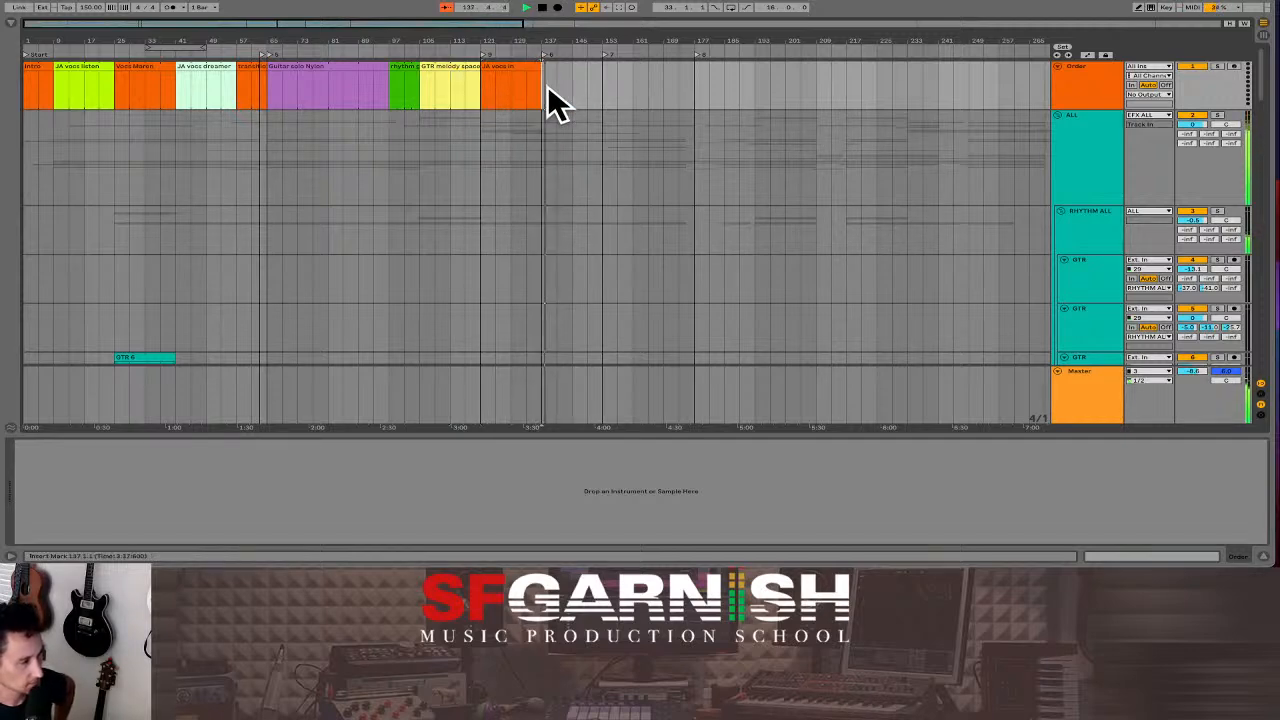
left_click_drag(547, 85, 597, 88)
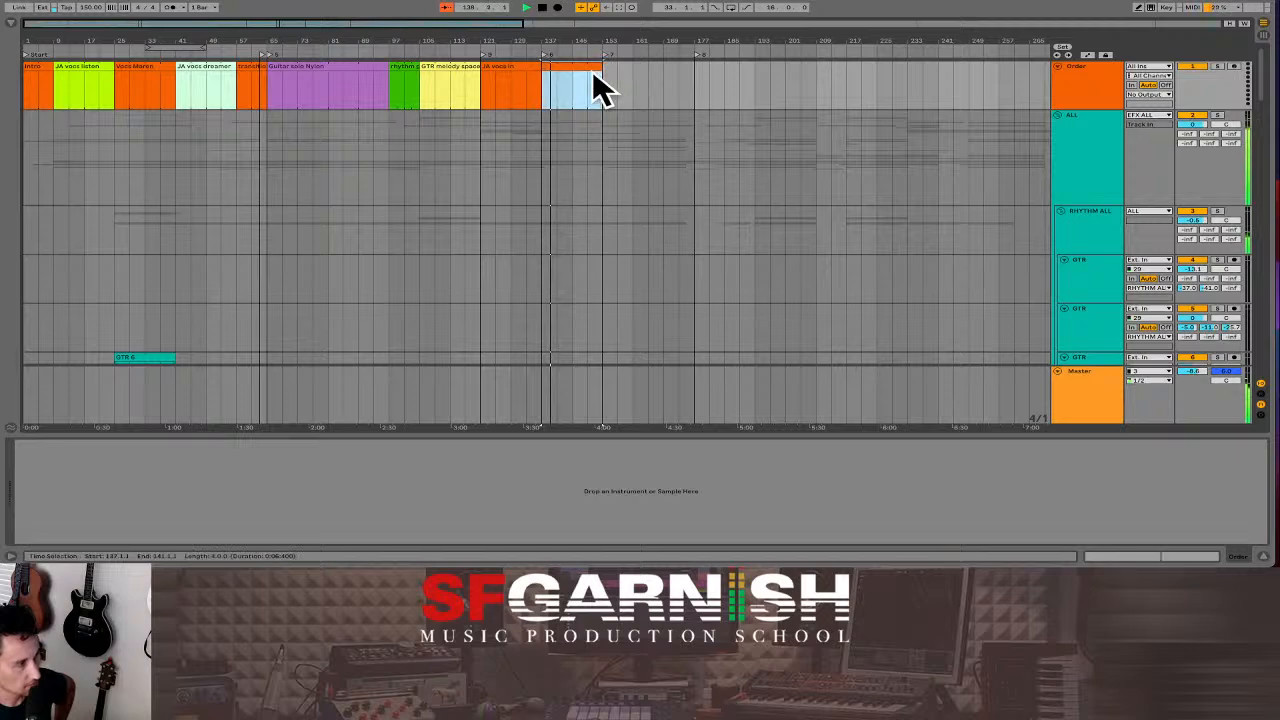
right_click(566, 68)
left_click(600, 237)
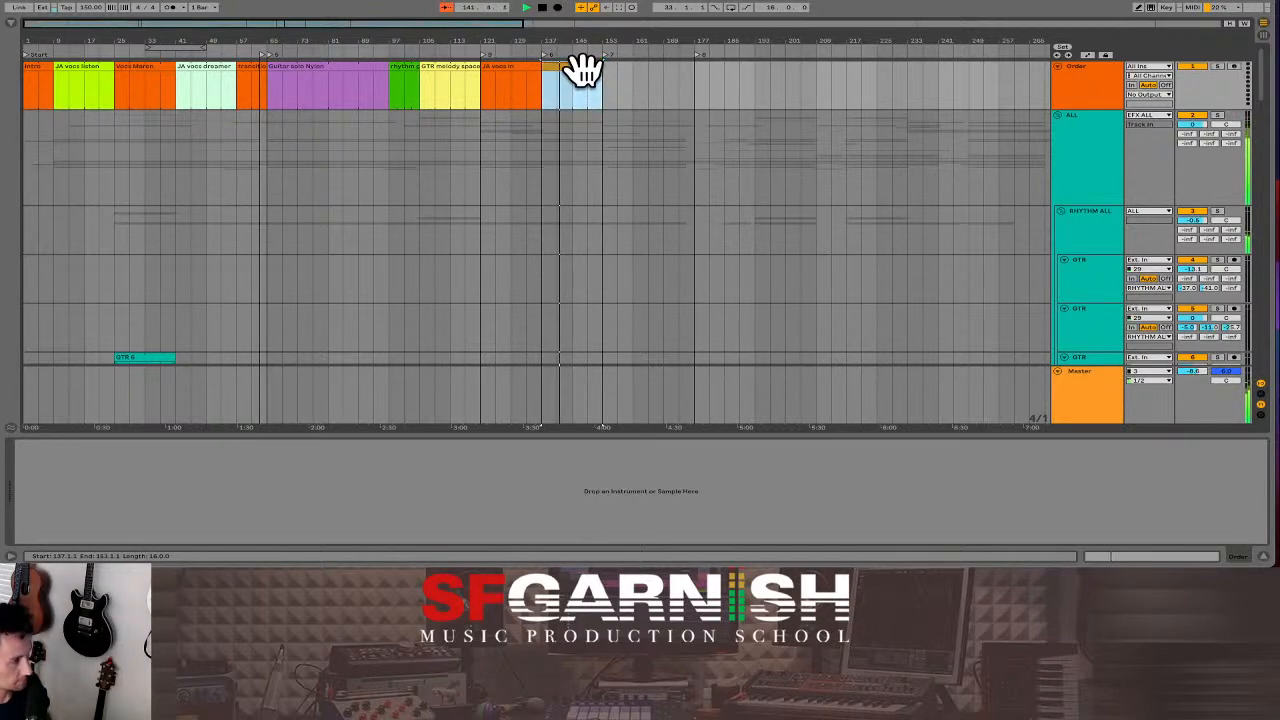
- Rename the Order track clip at bars 137 to 153 as "breakdown"
key("super+r")
type("breakd")
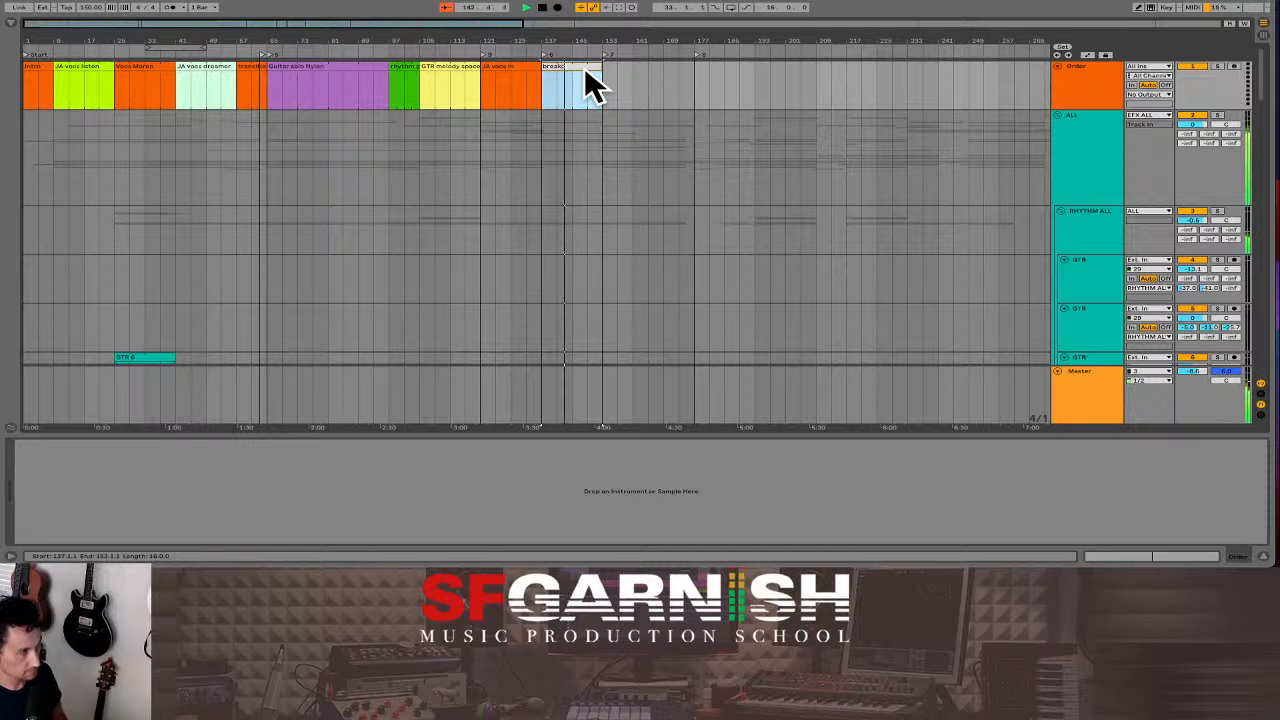
type("own")
key("Return")
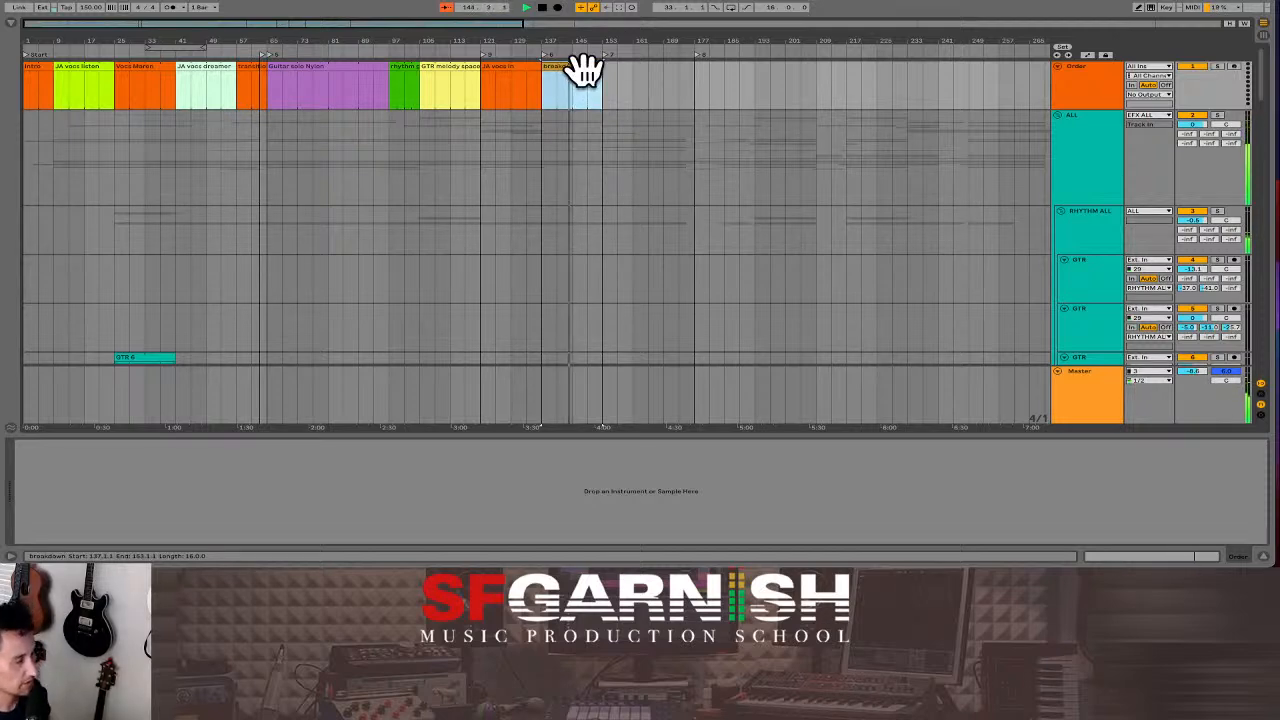
- Add a clip at bars 153 to 177 on the Order track
left_click(585, 70)
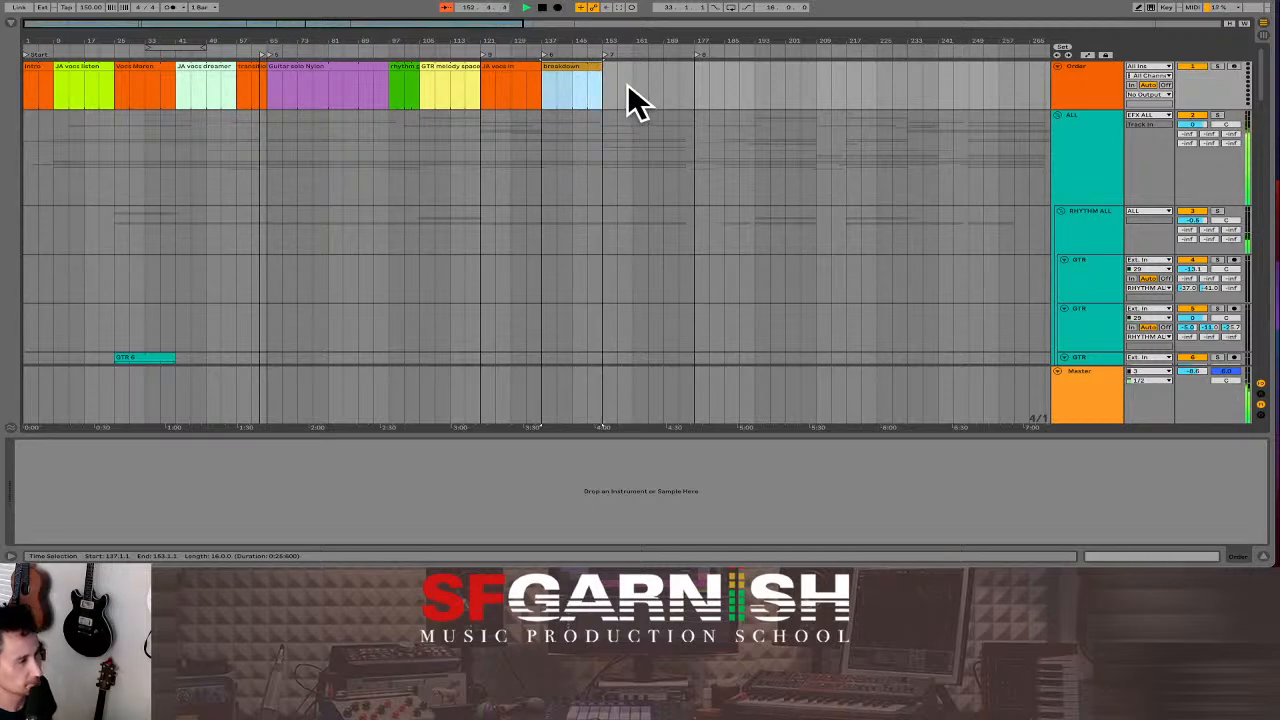
double_click(612, 84)
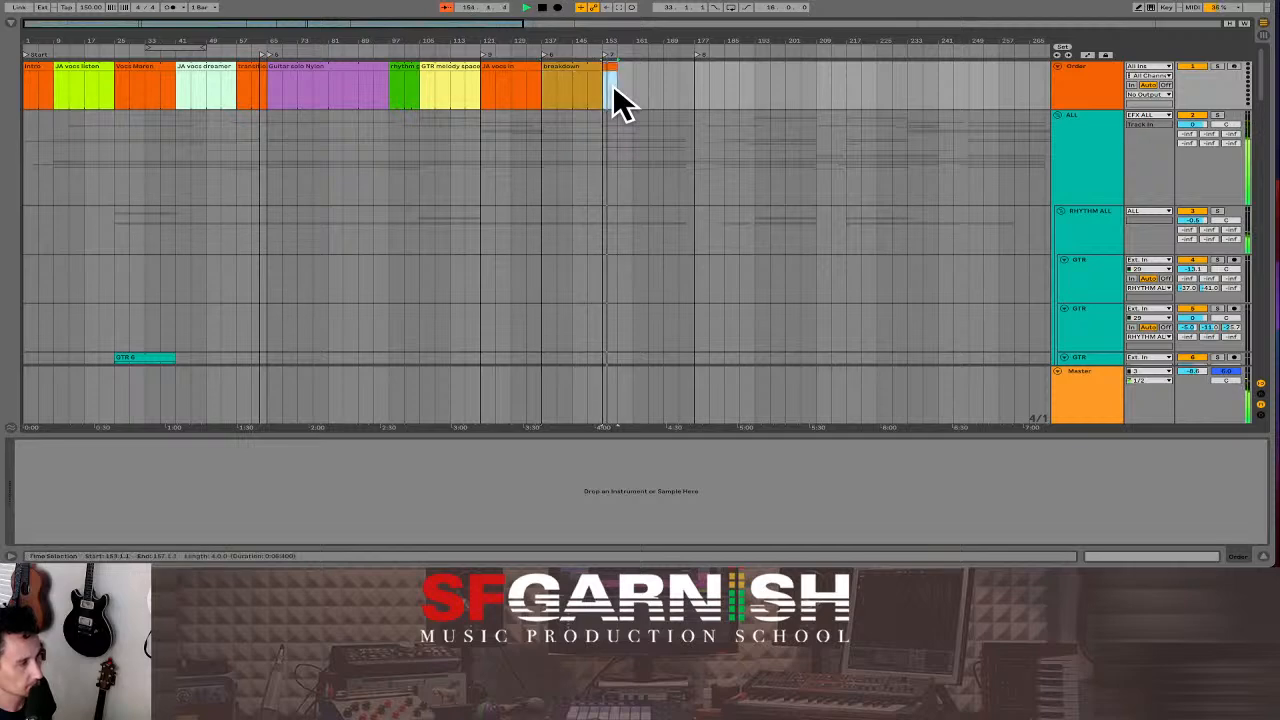
left_click_drag(614, 68, 688, 67)
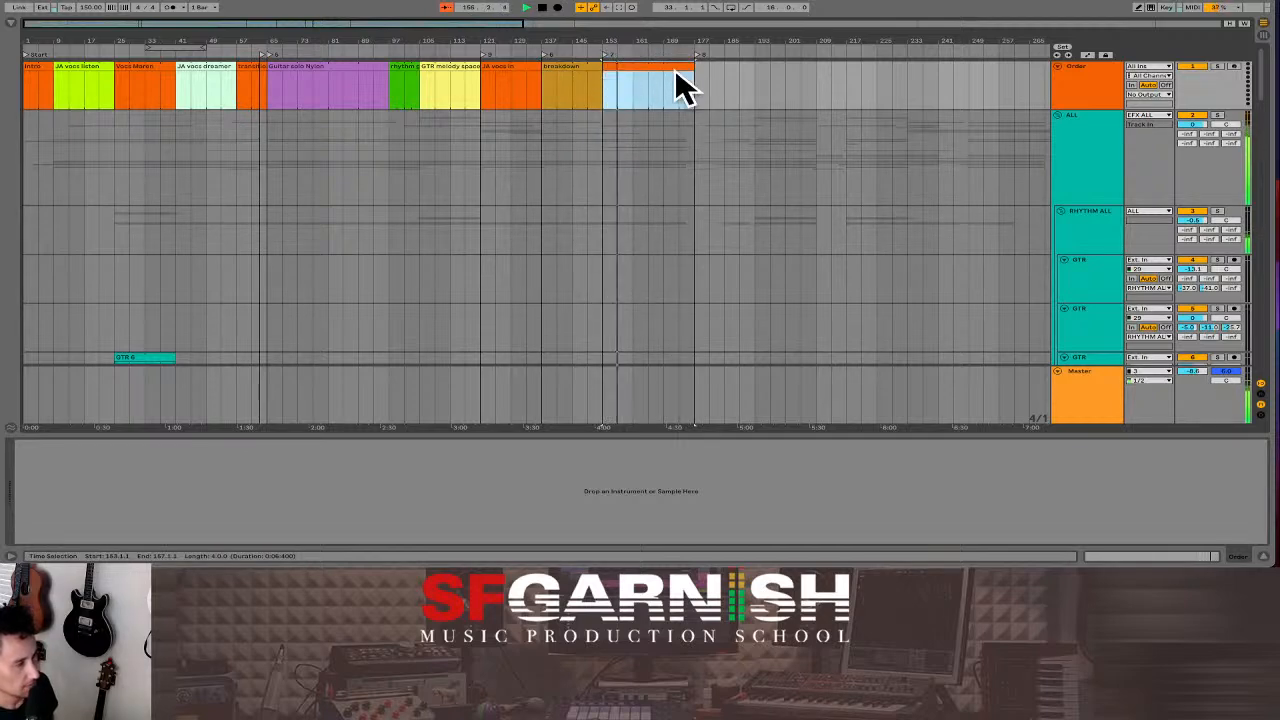
- Rename the Order track clip at bars 153 to 177 as "MM vocs - hear me now"
left_click(630, 68)
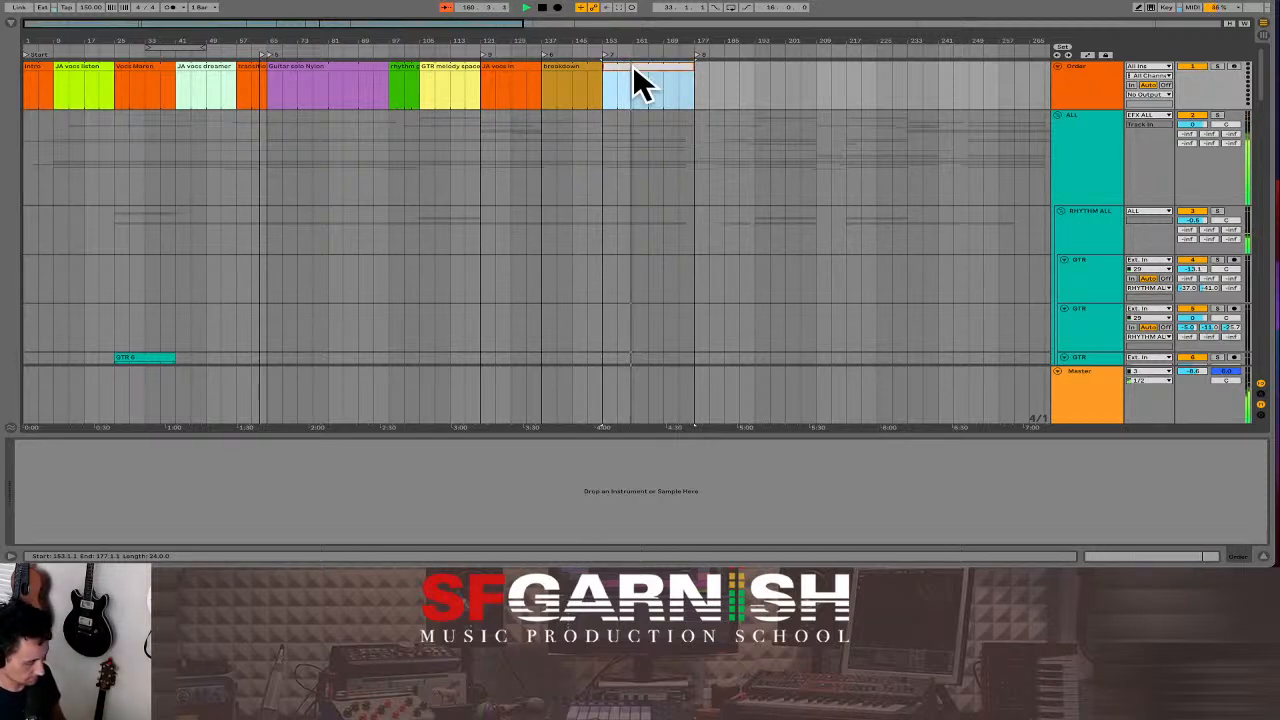
type("MM vocs")
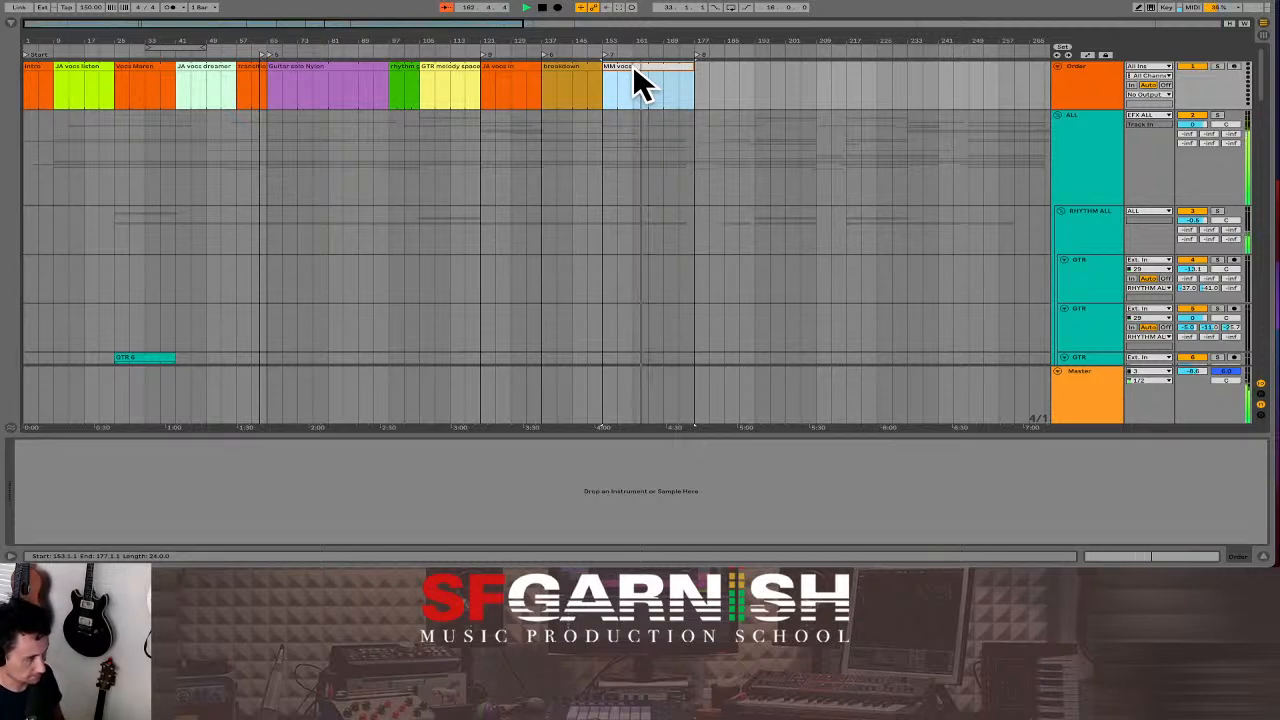
type(" - hear")
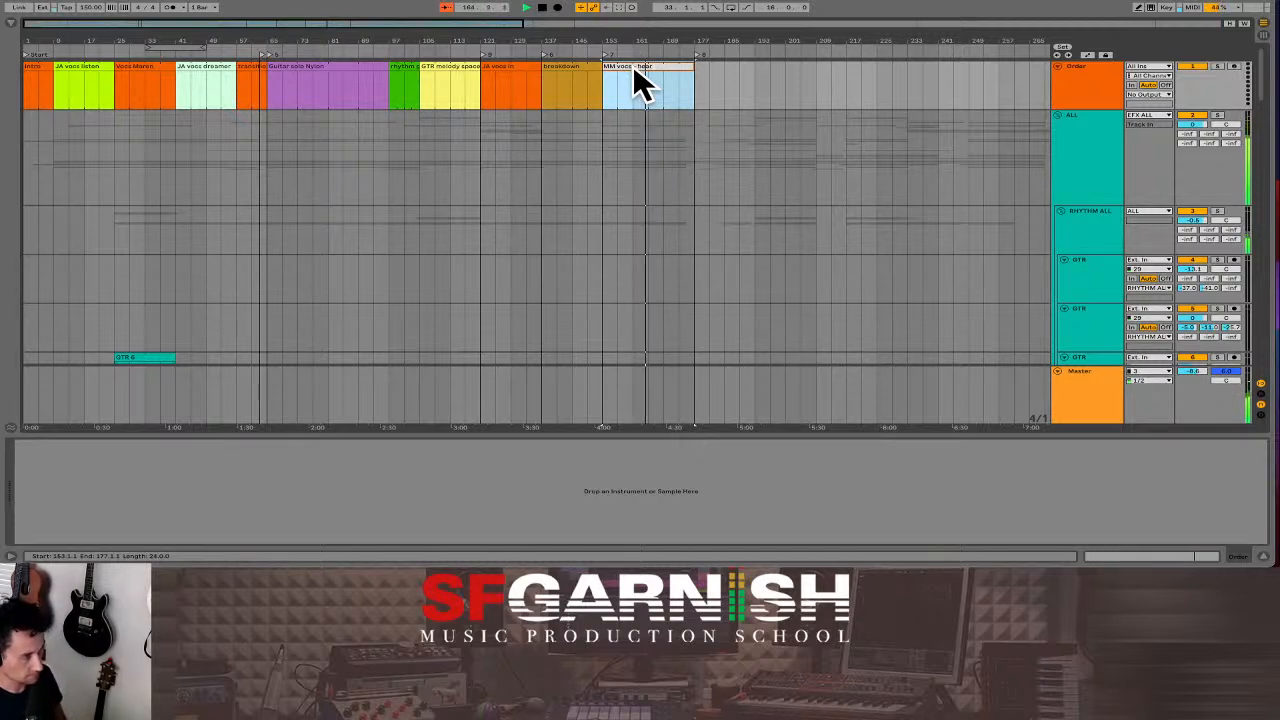
type(" me now")
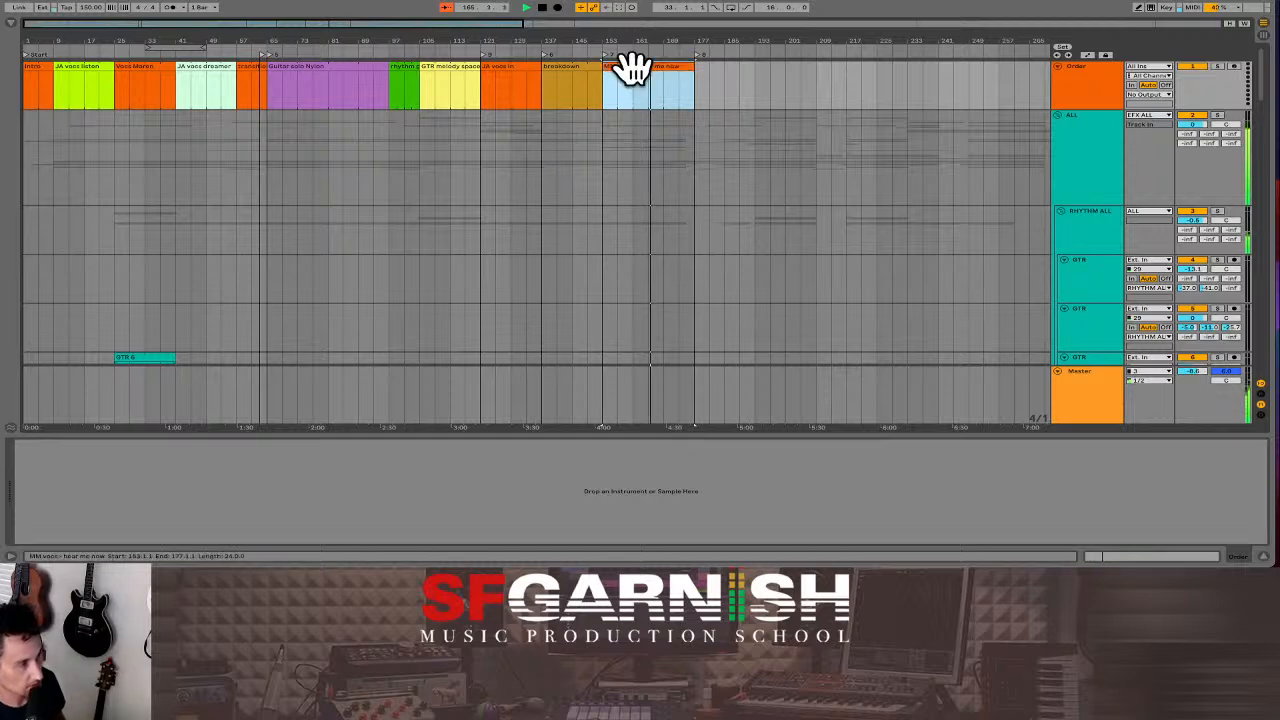
key("Return")
left_click(632, 67)
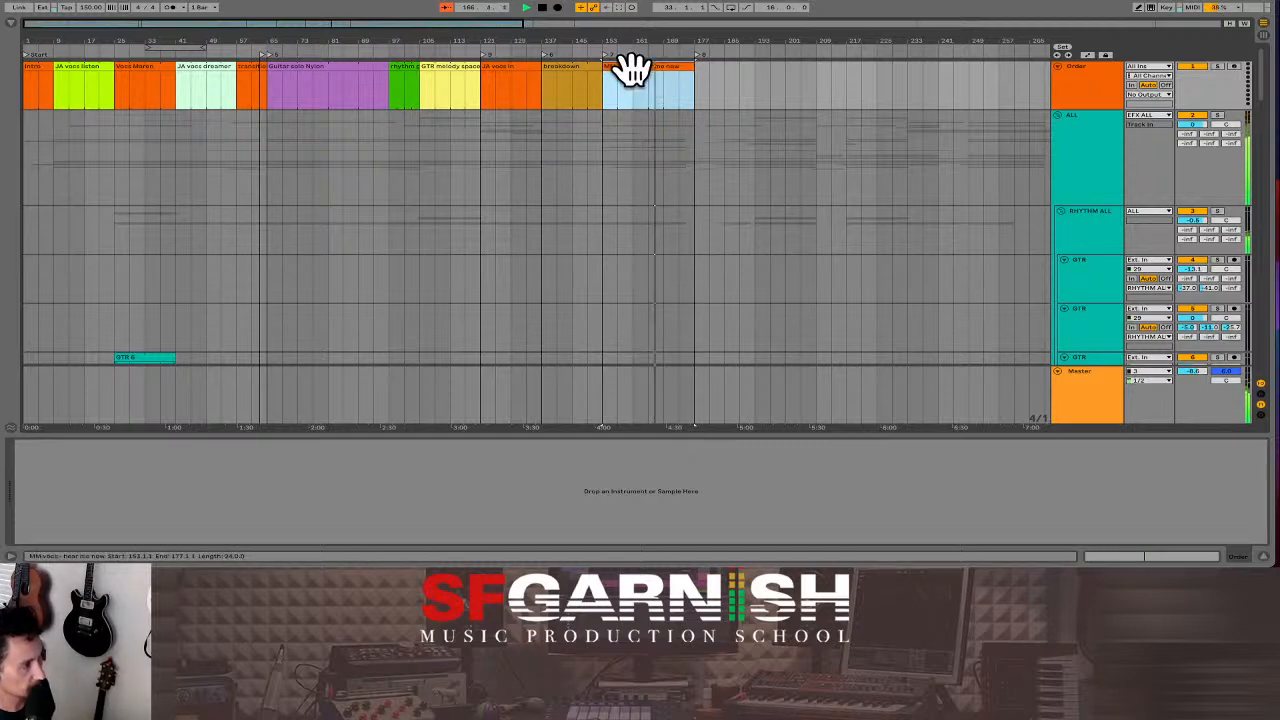
- Add a locator at bar 169, within the "MM vocs - hear me now" section
left_click(645, 100)
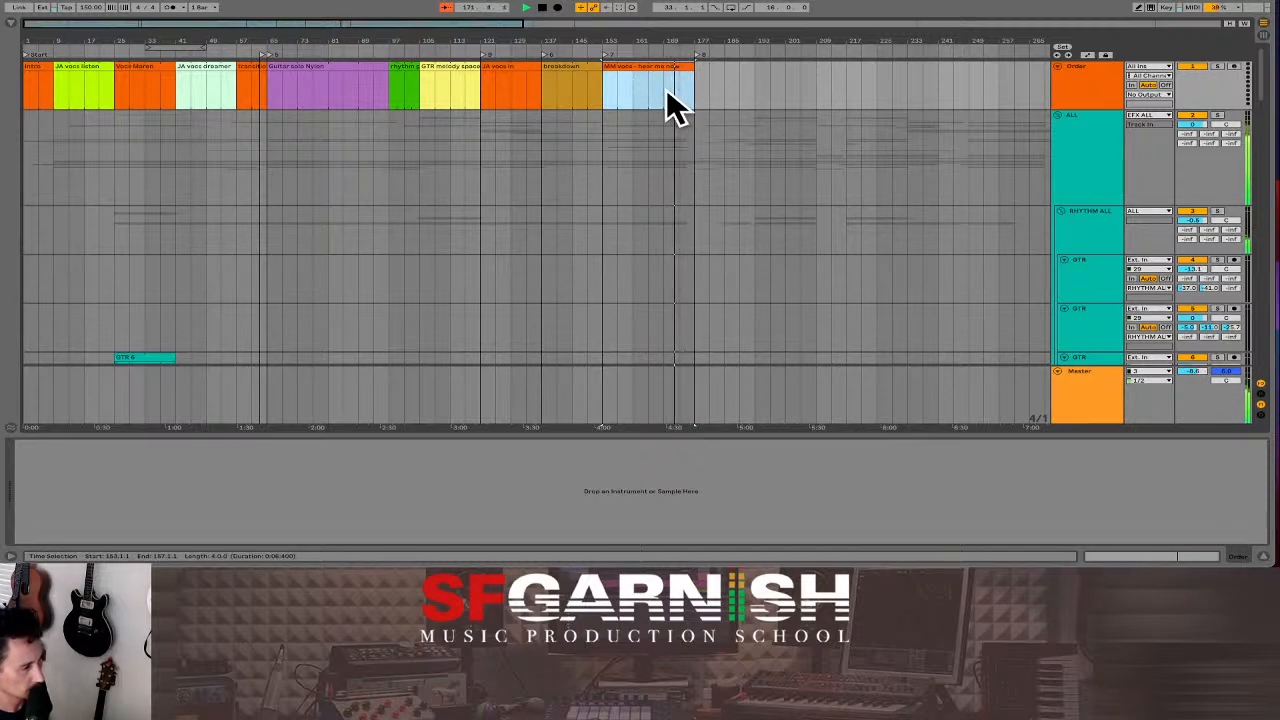
left_click(667, 90)
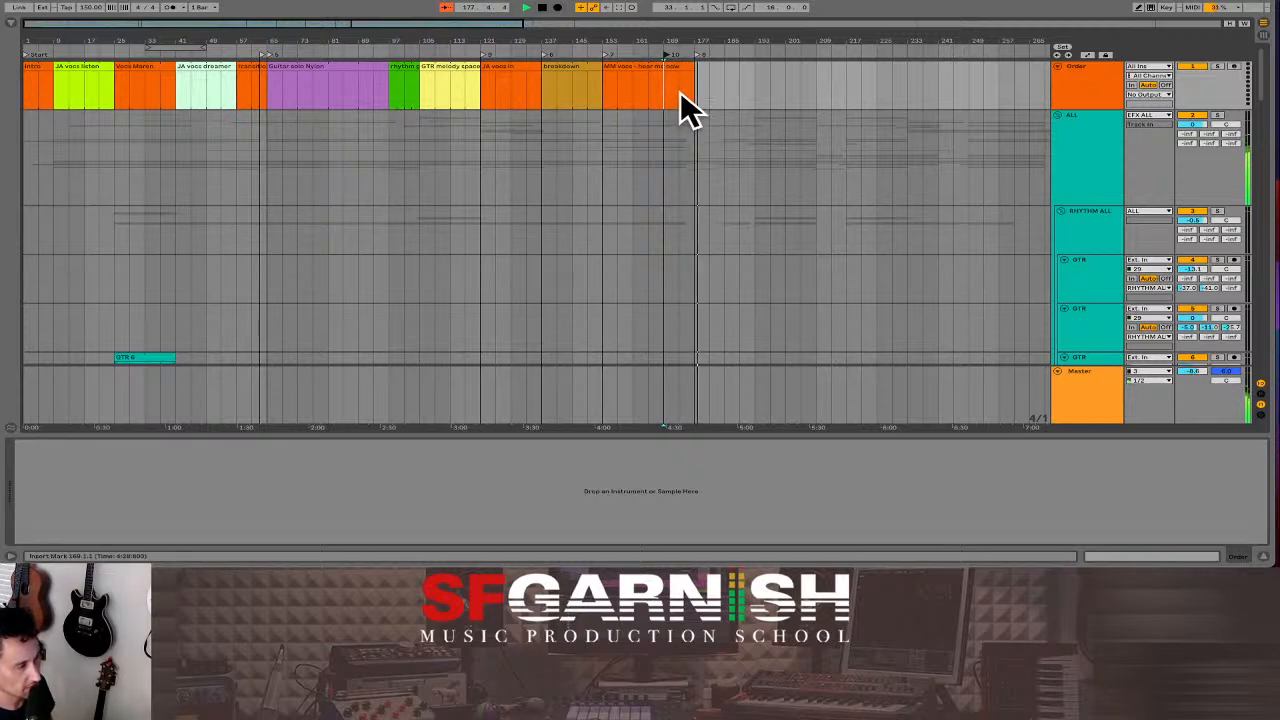
left_click_drag(648, 96, 664, 93)
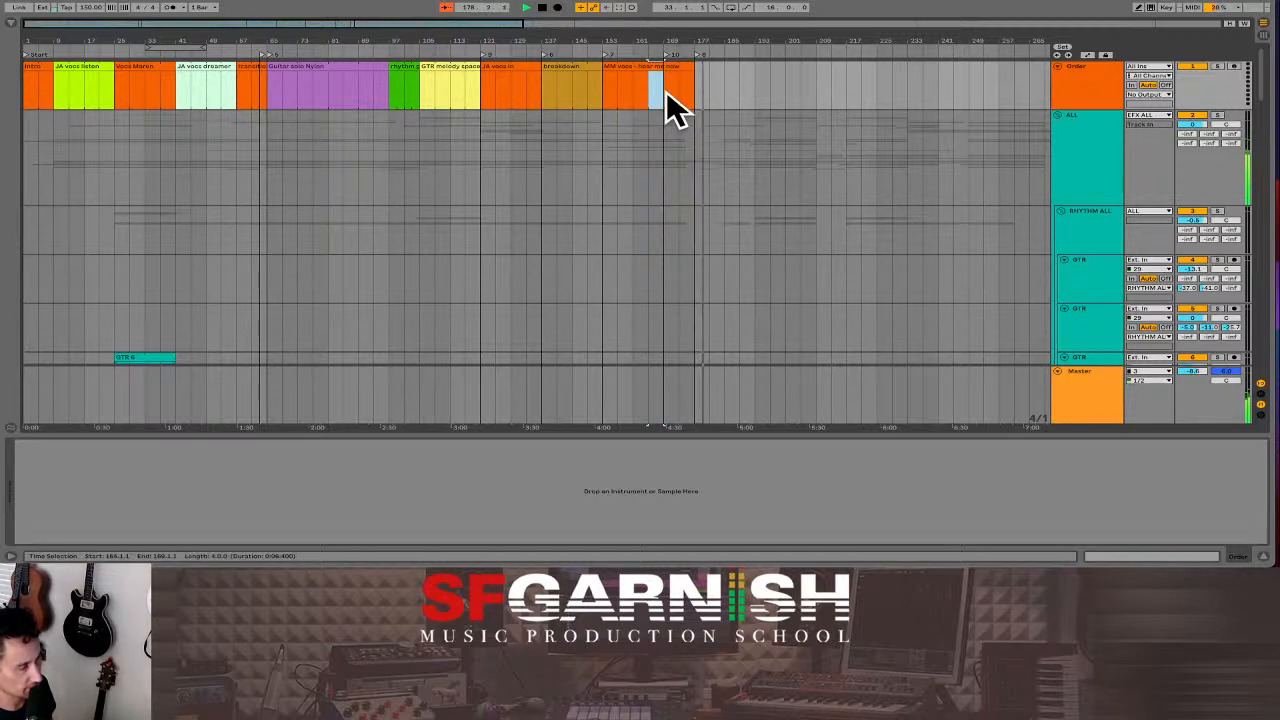
- Add a clip at bars 177 to 193 on the Order track and colour it bright green
scroll(721, 88, "down", 1)
scroll(721, 87, "down", 5)
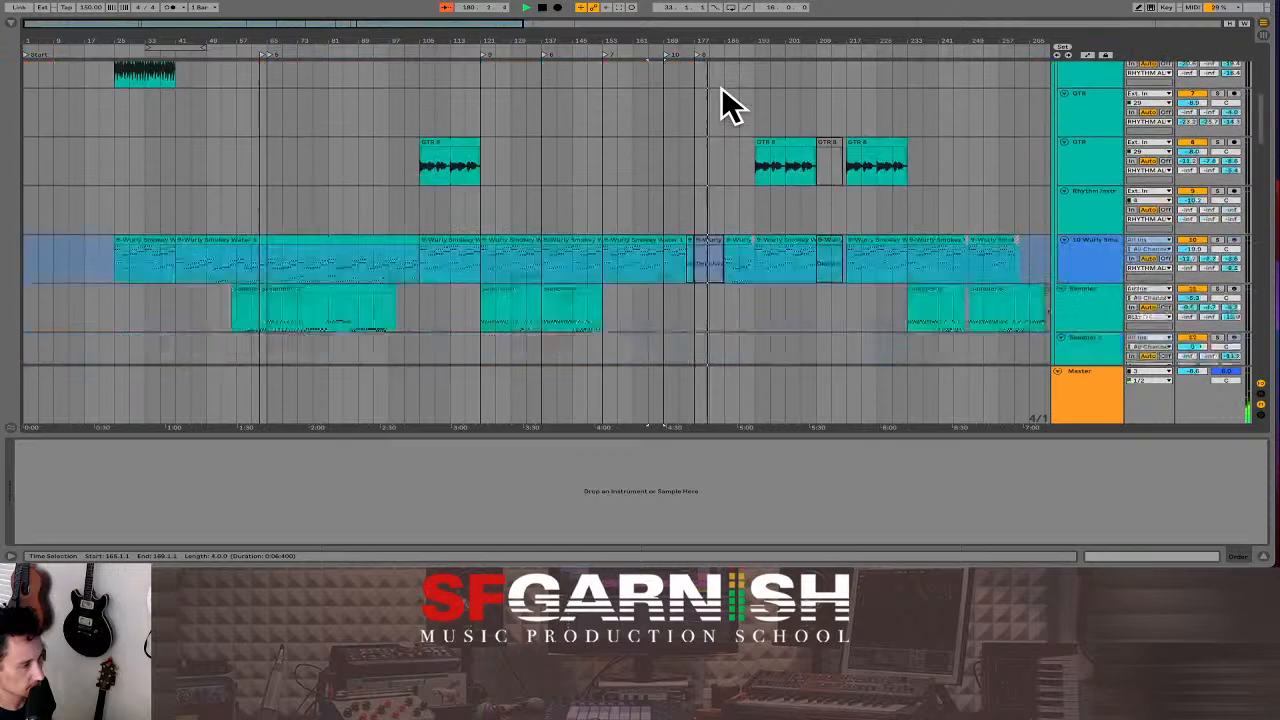
scroll(721, 87, "down", 1)
scroll(721, 86, "up", 4)
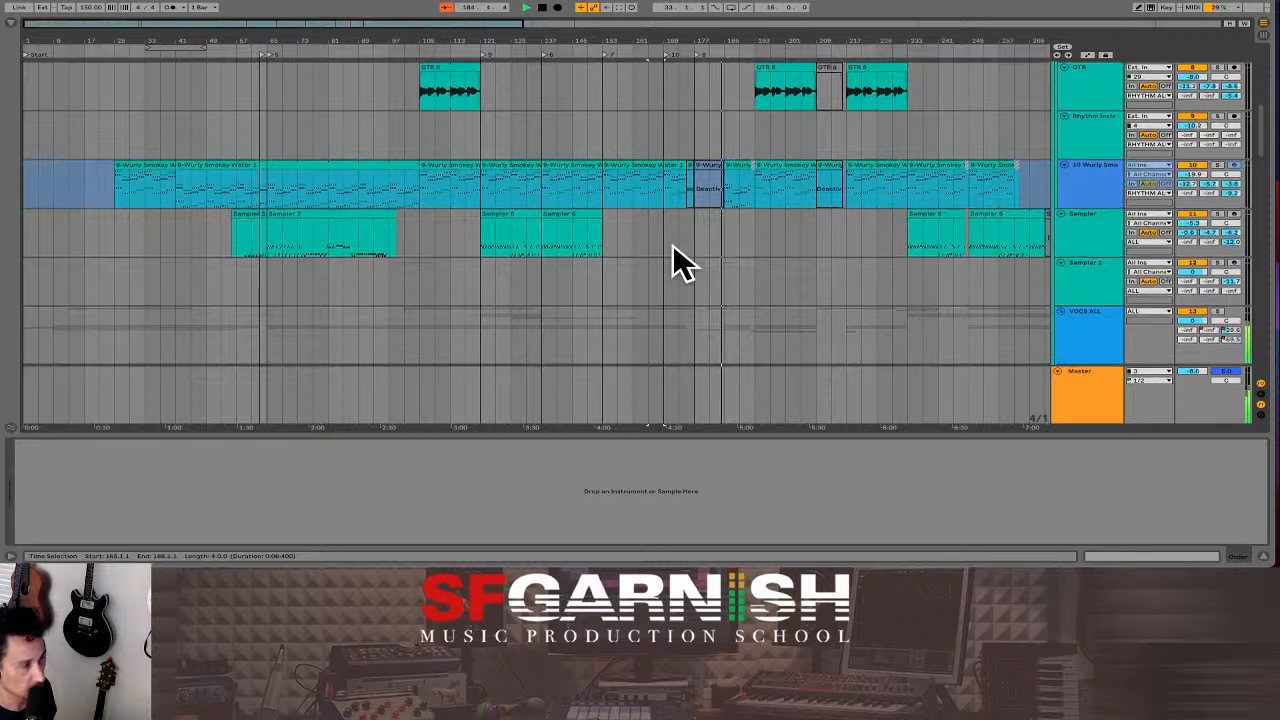
scroll(672, 244, "up", 5)
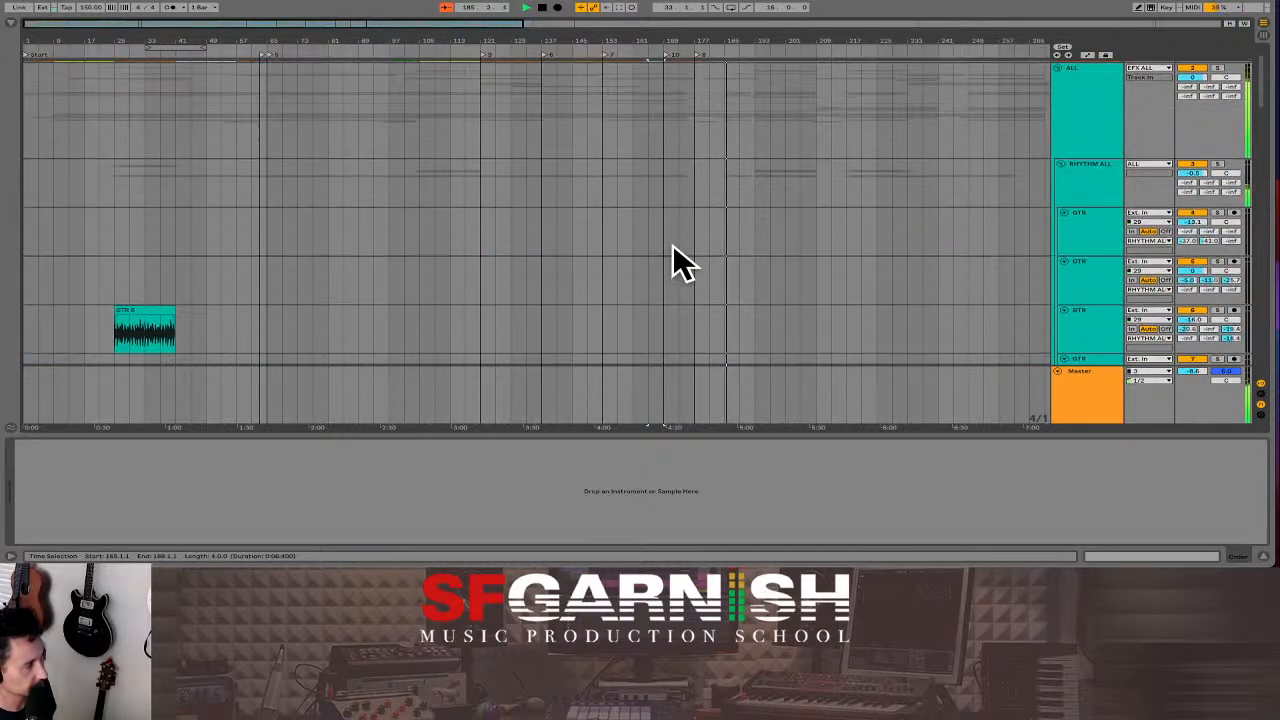
scroll(672, 246, "up", 2)
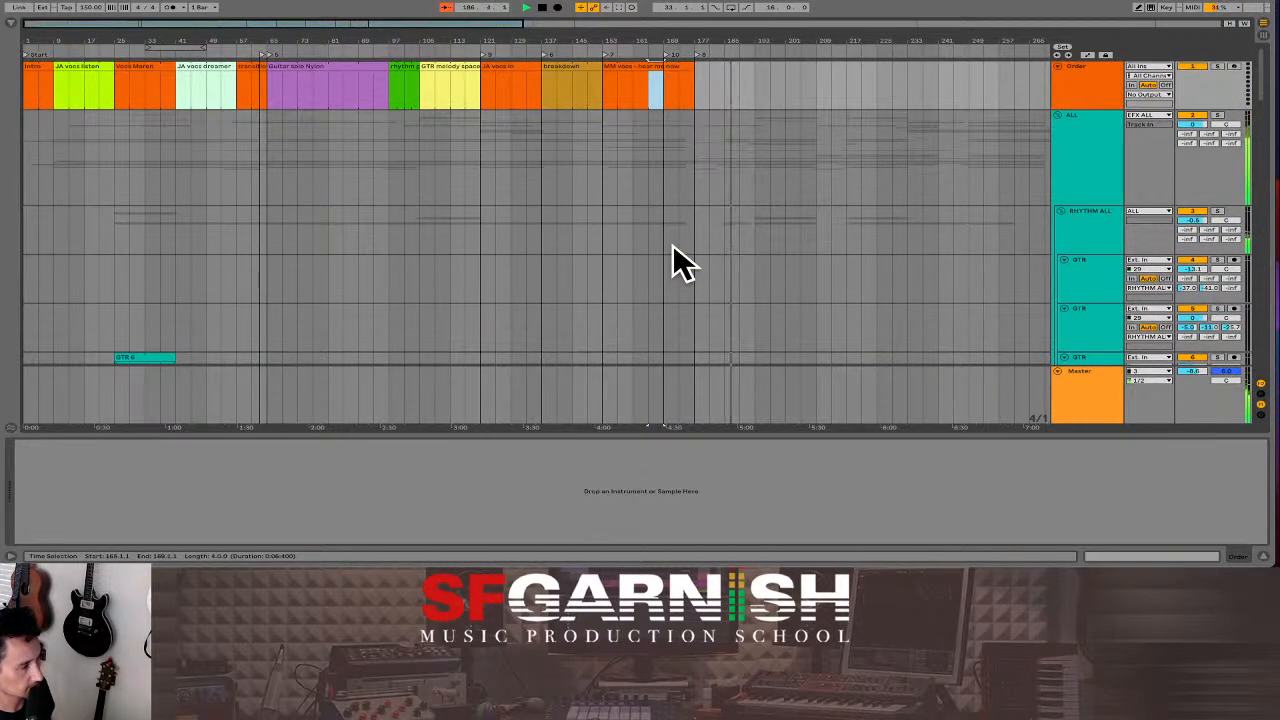
left_click(702, 85)
key("super+v")
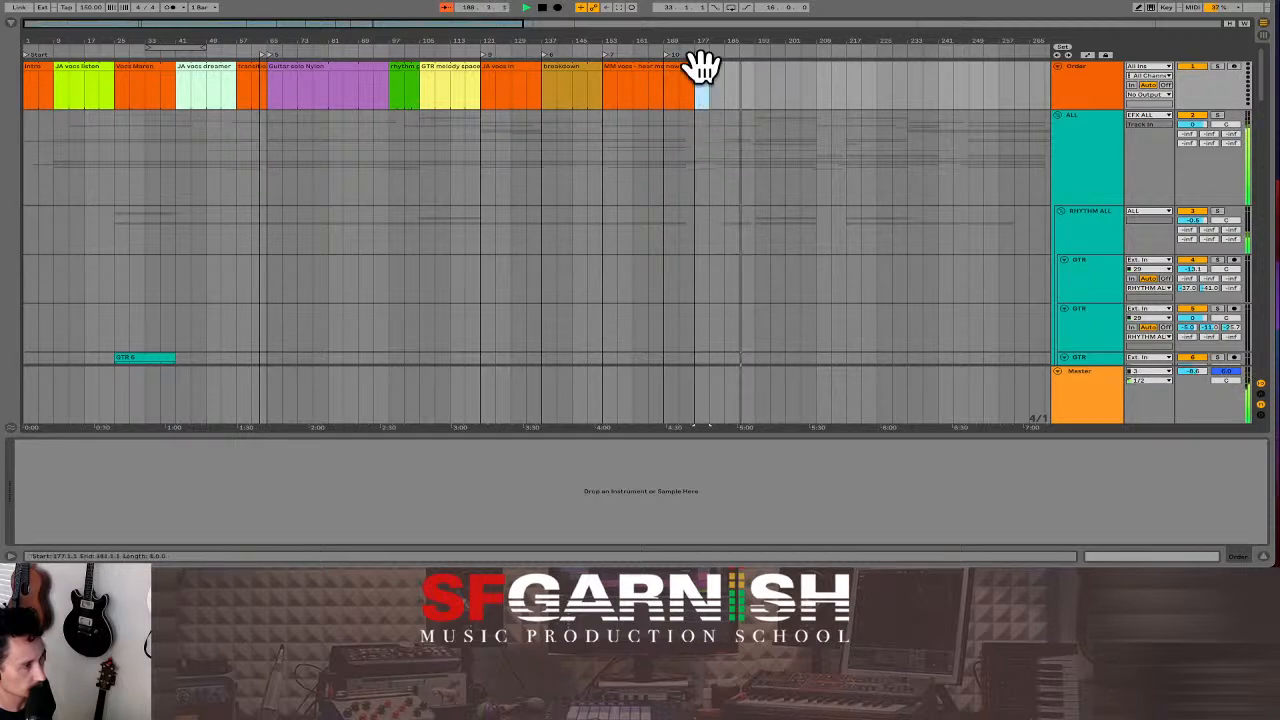
right_click(702, 68)
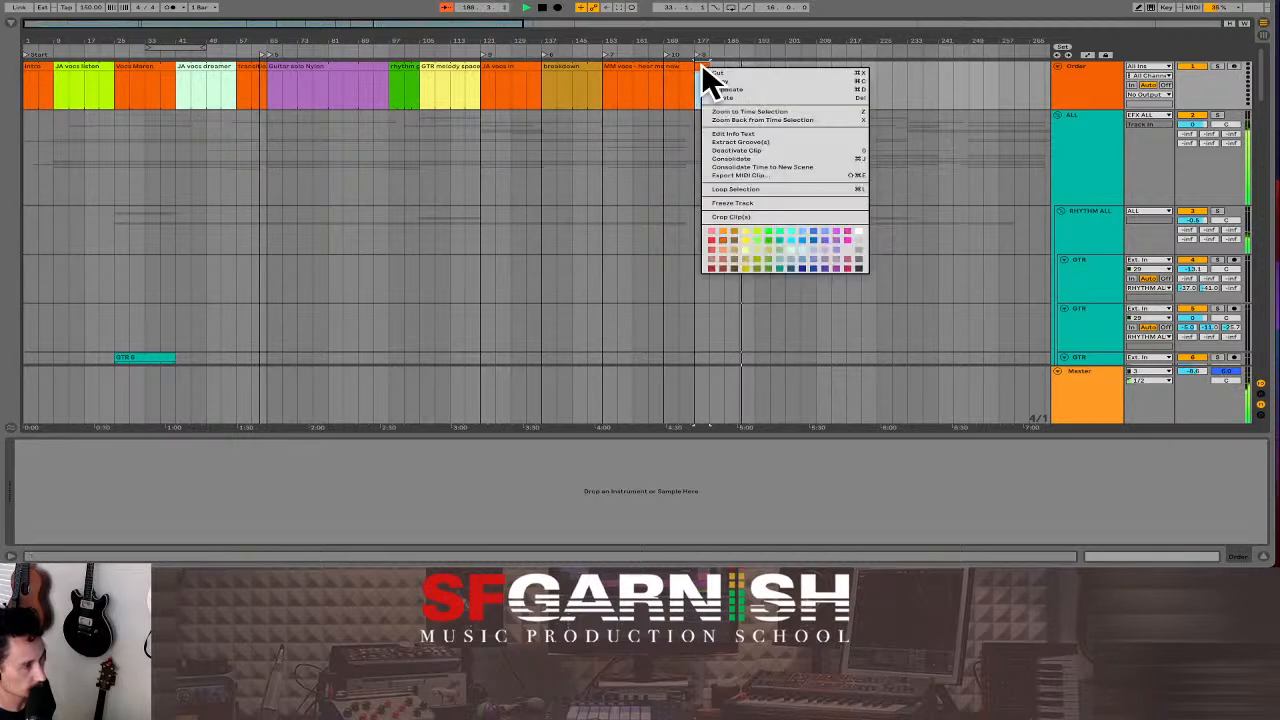
left_click(767, 247)
left_click_drag(712, 68, 742, 70)
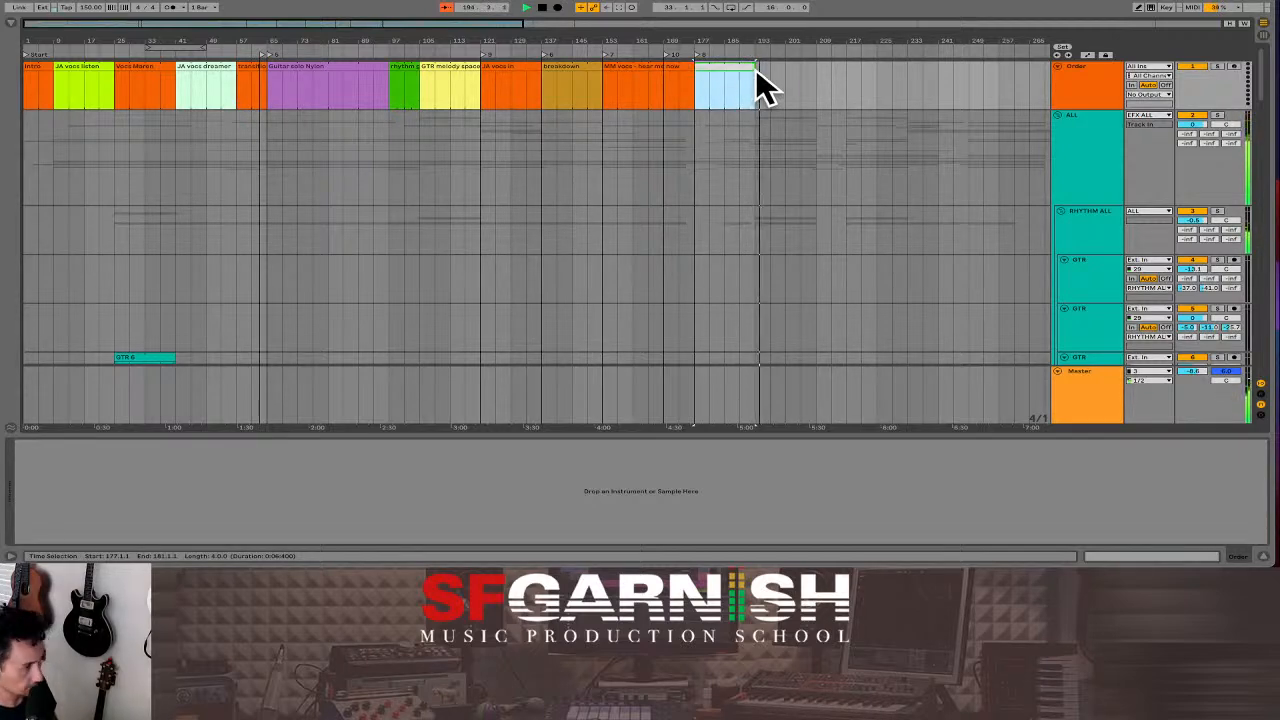
- Rename the green Order clip at bars 177 to 193 as "JA vocs dreamer"
type("JA vocs")
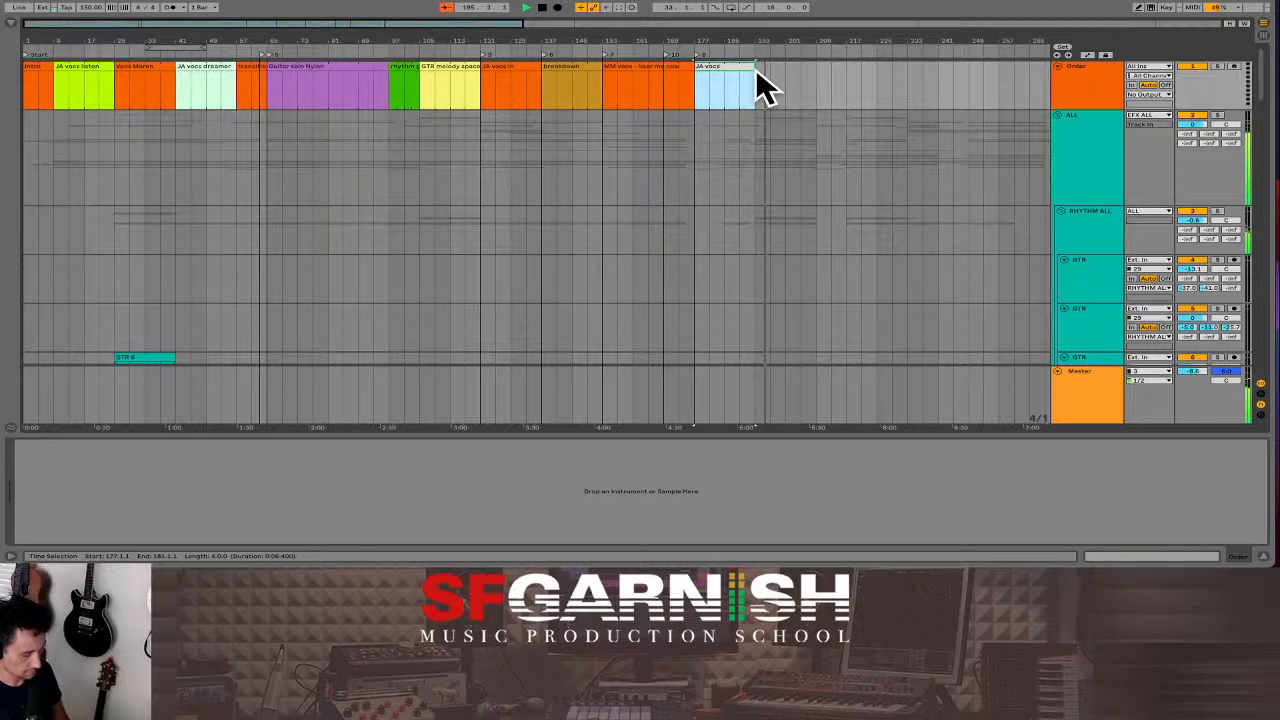
type(" dreamer")
key("Return")
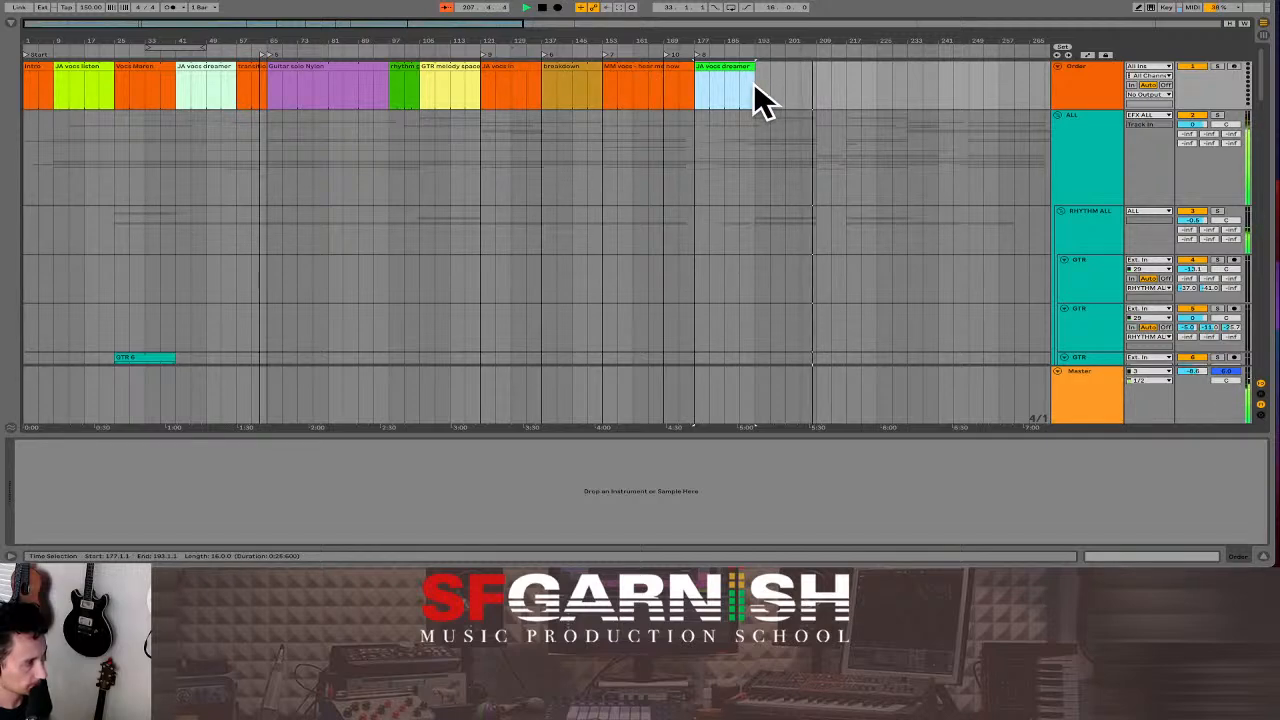
- Check the name of the transition clip at bar 57, and add a clip at bars 209 to 217 on the Order track
left_click(255, 66)
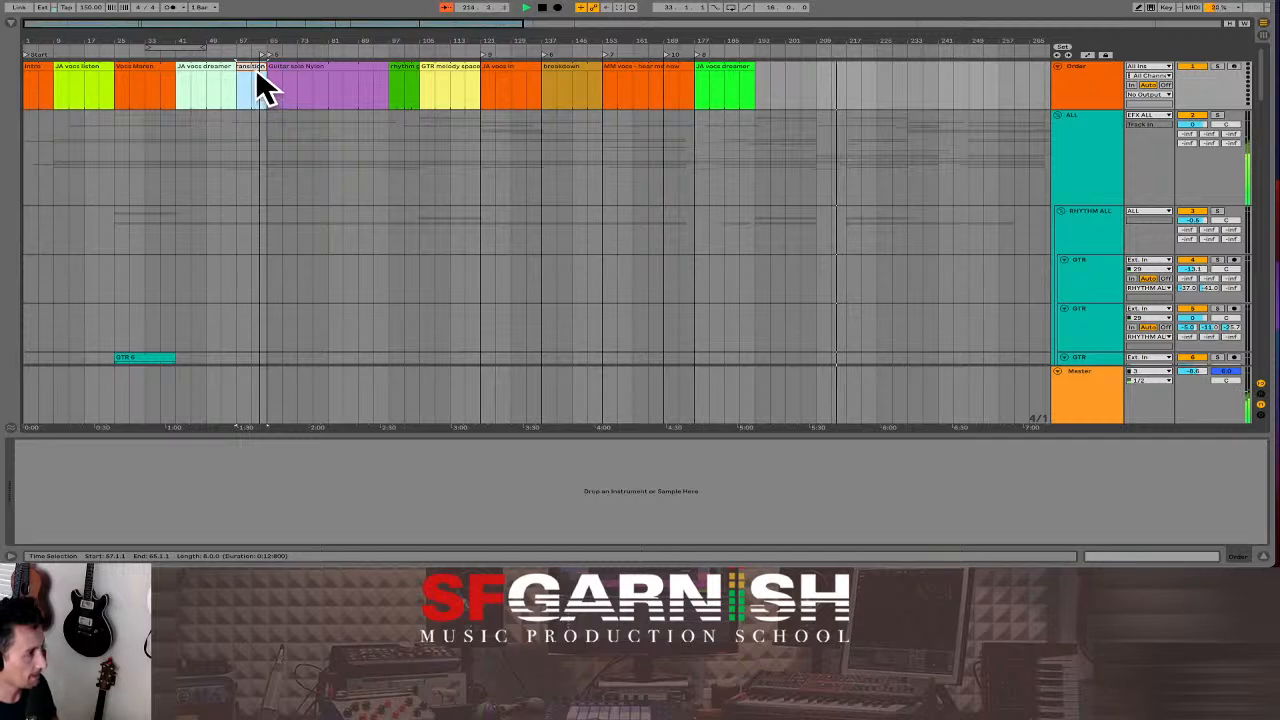
double_click(824, 86)
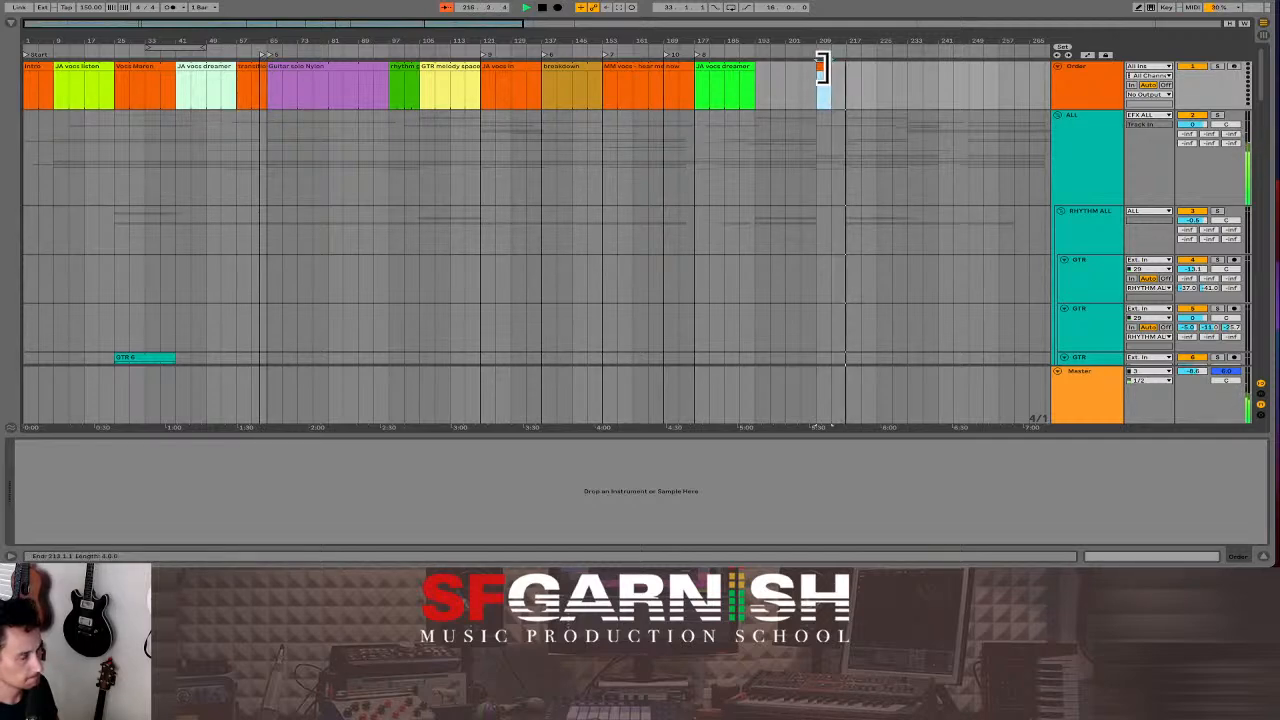
left_click_drag(825, 69, 841, 70)
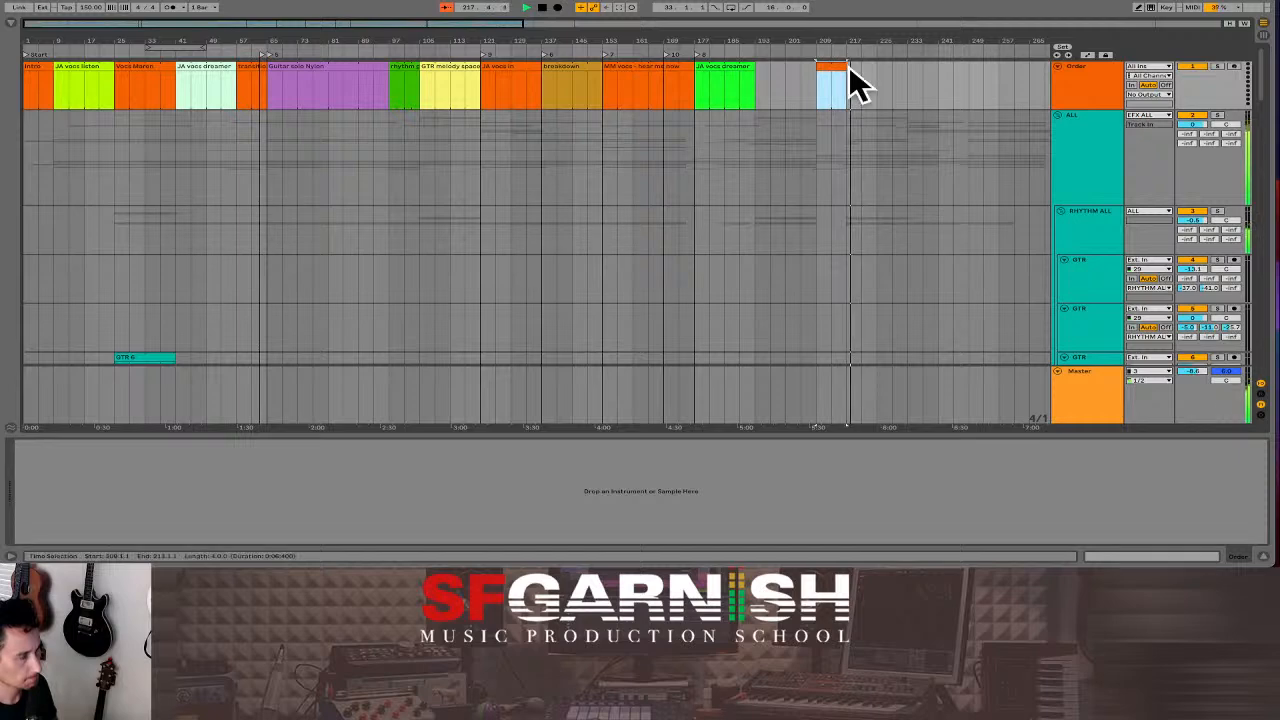
- Rename the Order track clip at bars 209 to 217 as "MM vocs transition - rise"
key("super+r")
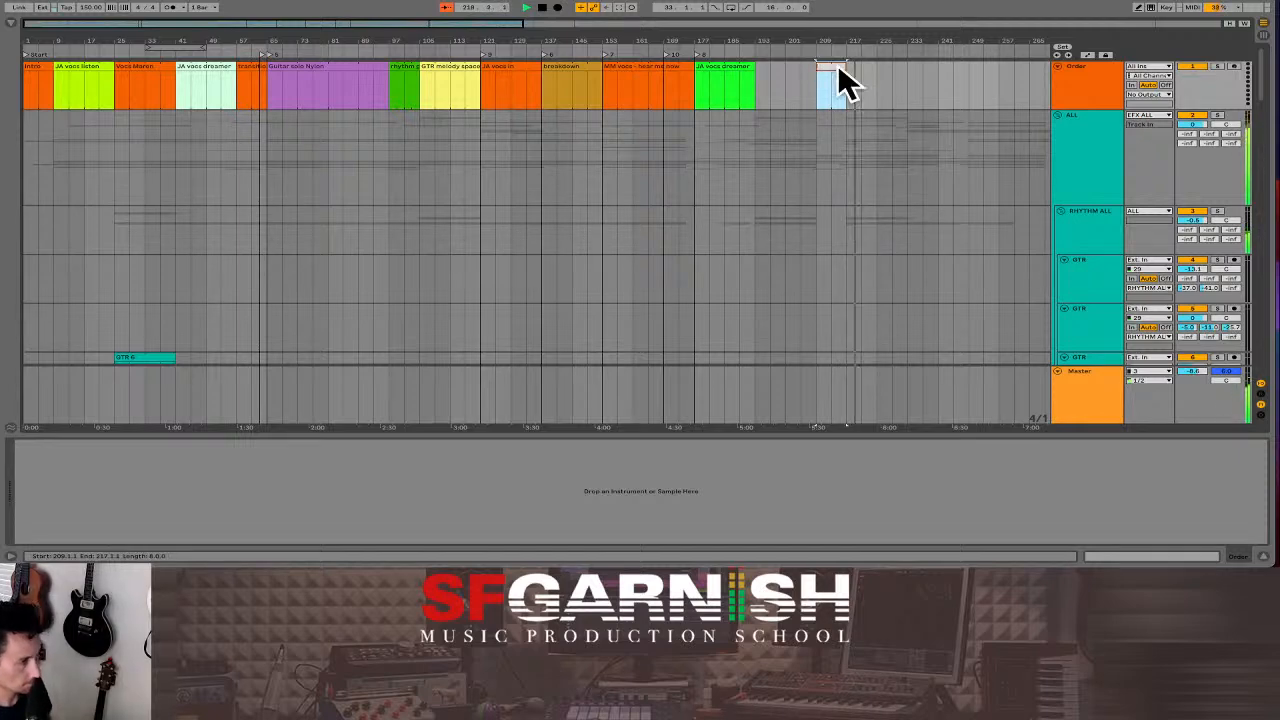
type("MM v")
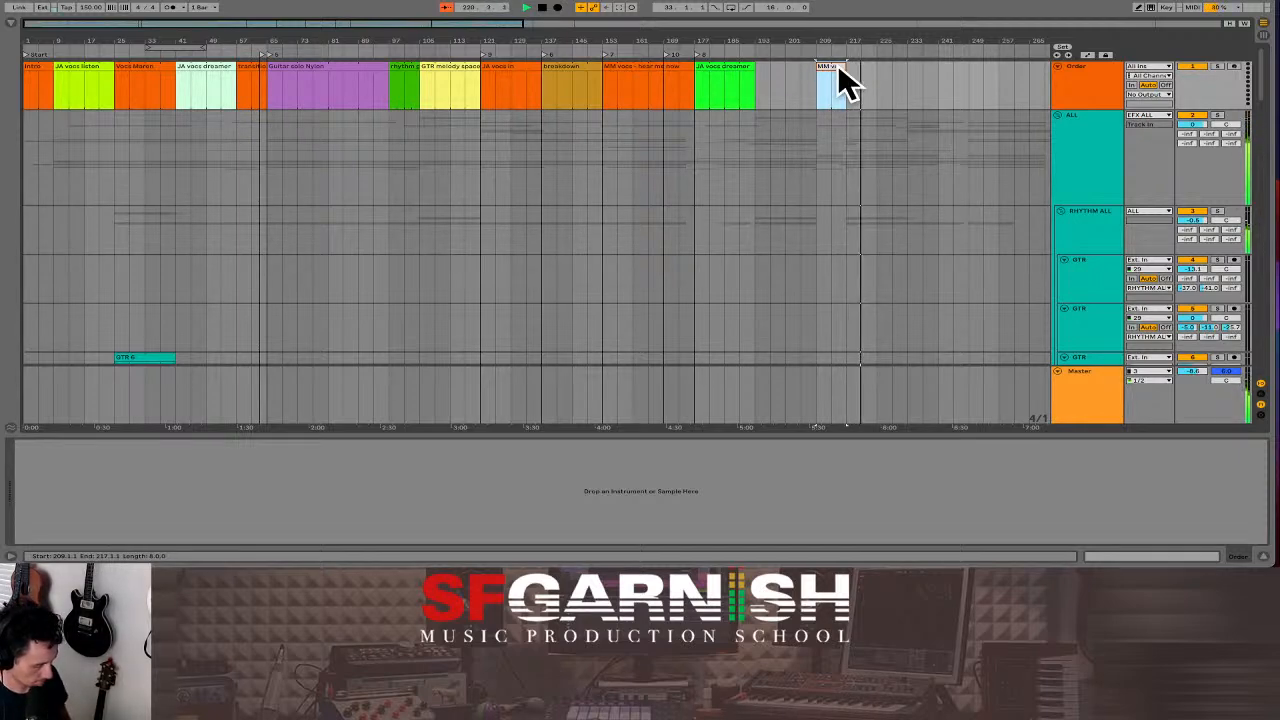
type("ocs transiti")
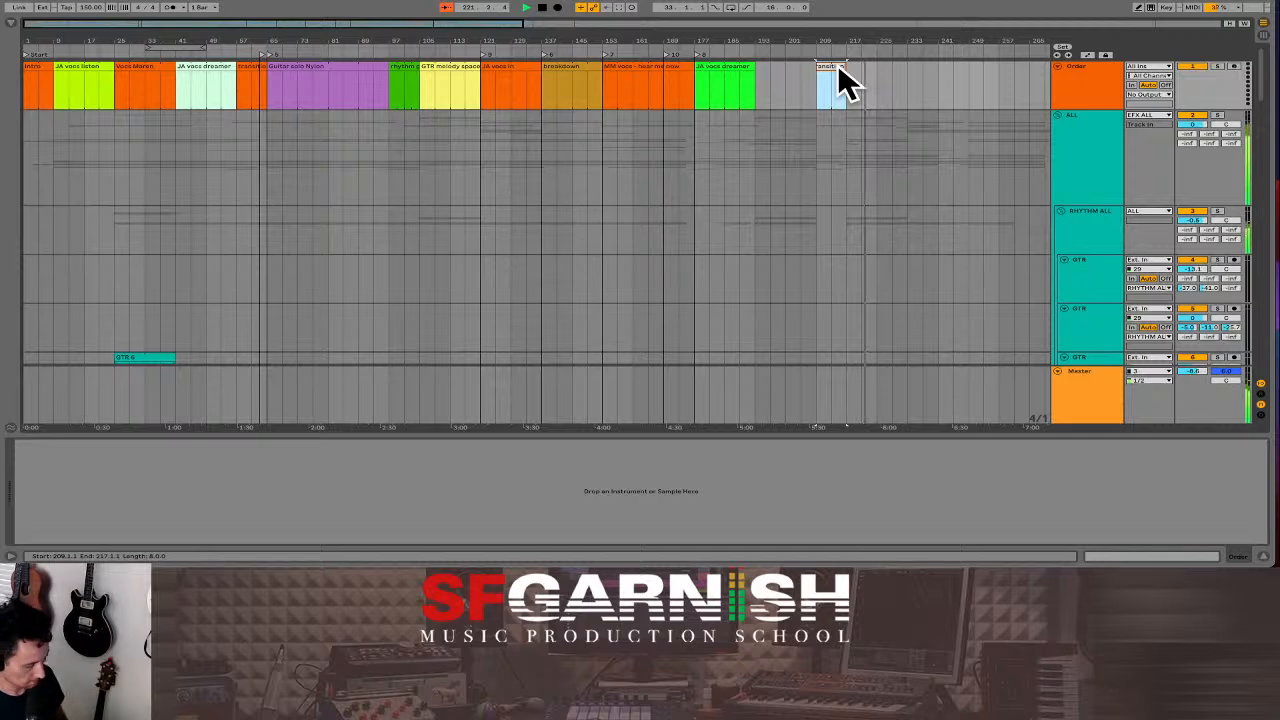
type("on - rise")
key("Return")
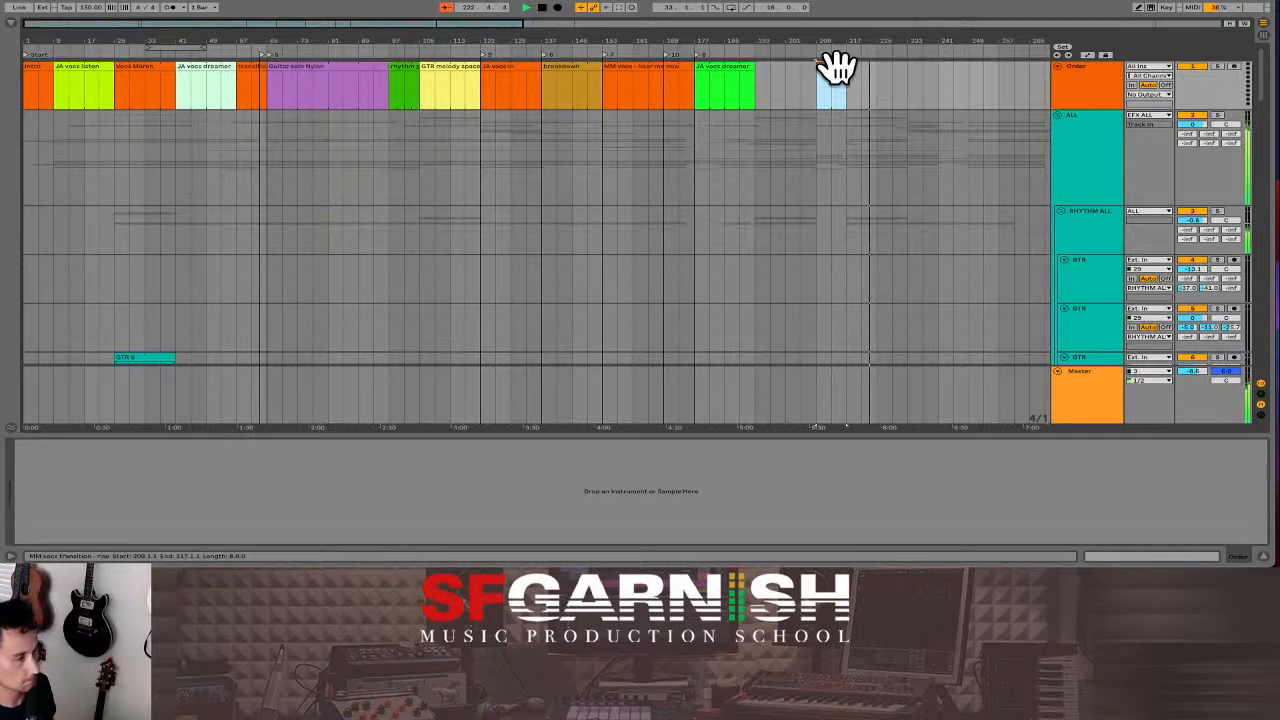
- Add a clip at bars 217 to 233 on the Order track and colour it yellow
left_click(849, 84)
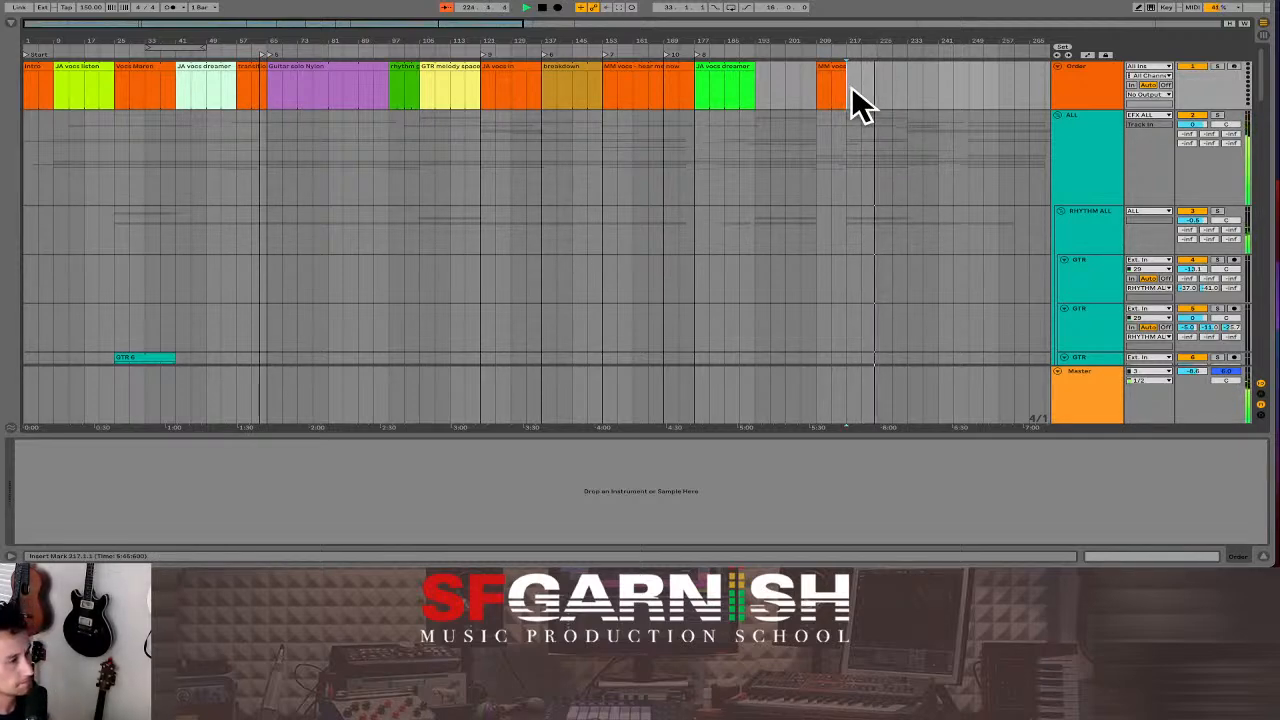
right_click(853, 69)
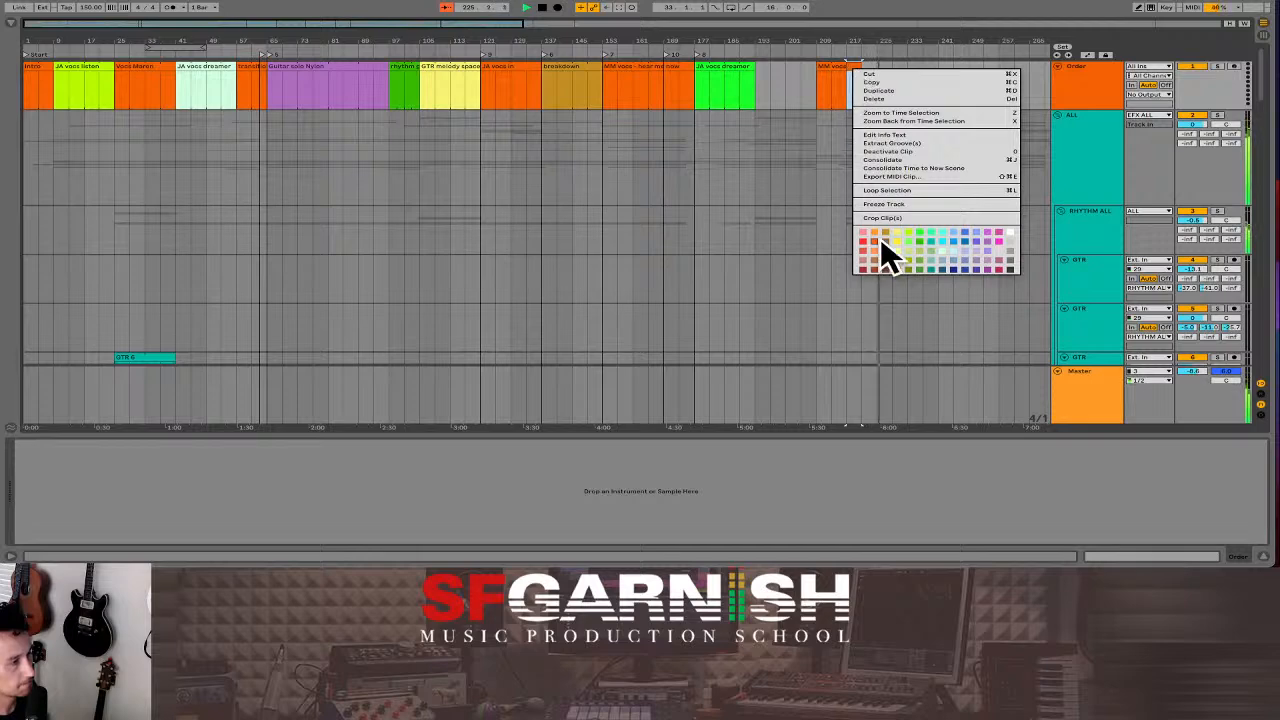
left_click(896, 241)
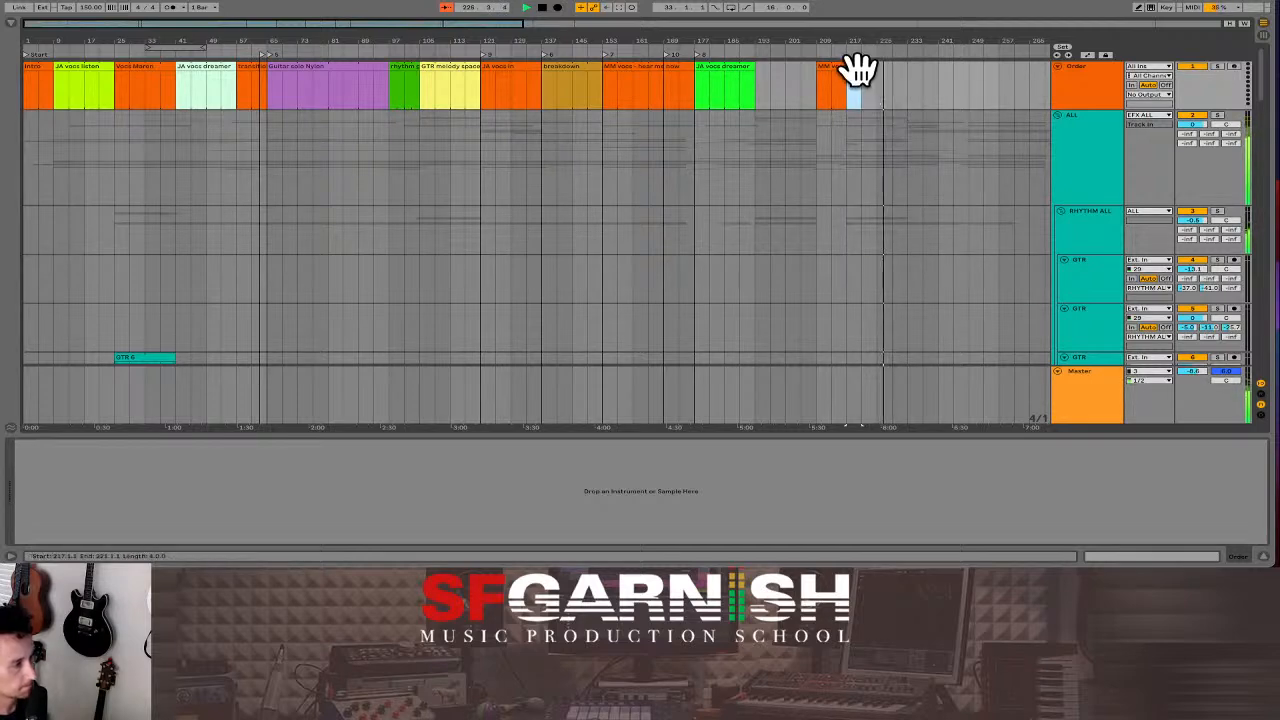
left_click_drag(861, 68, 929, 68)
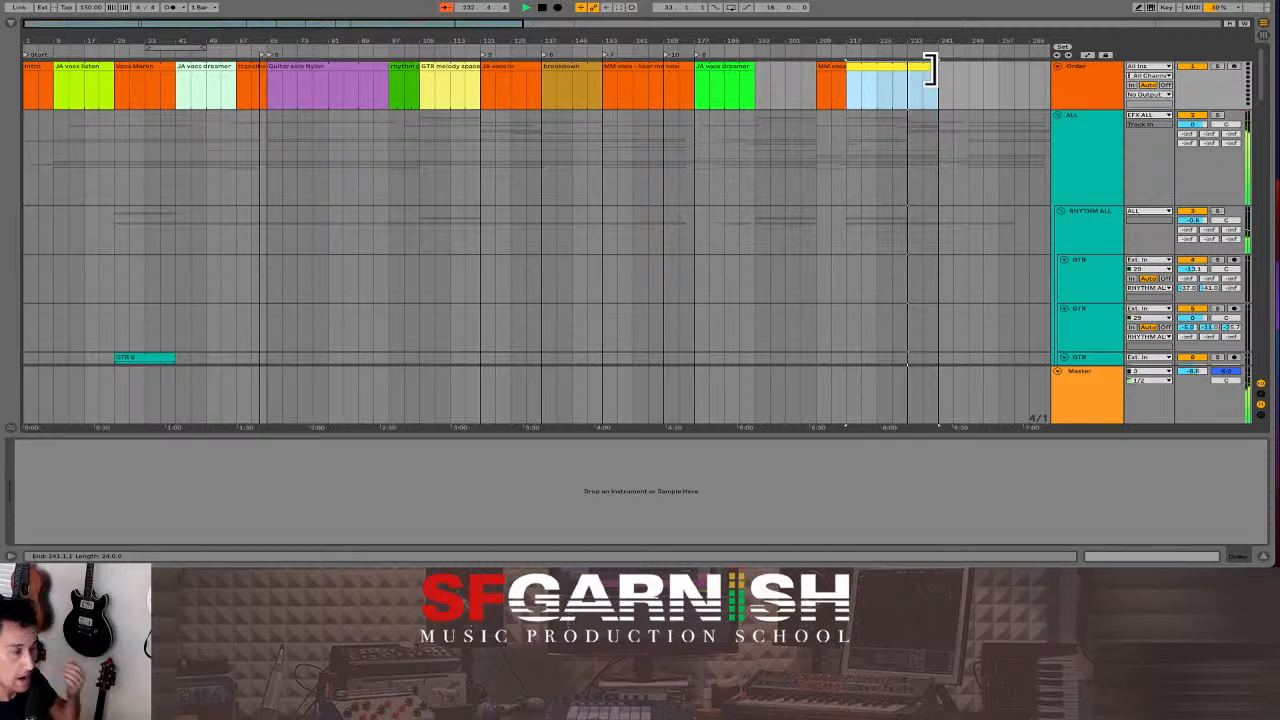
- Add a clip at bars 233 to 257 on the Order track and name it "Vocs out"
left_click_drag(929, 68, 998, 68)
double_click(915, 77)
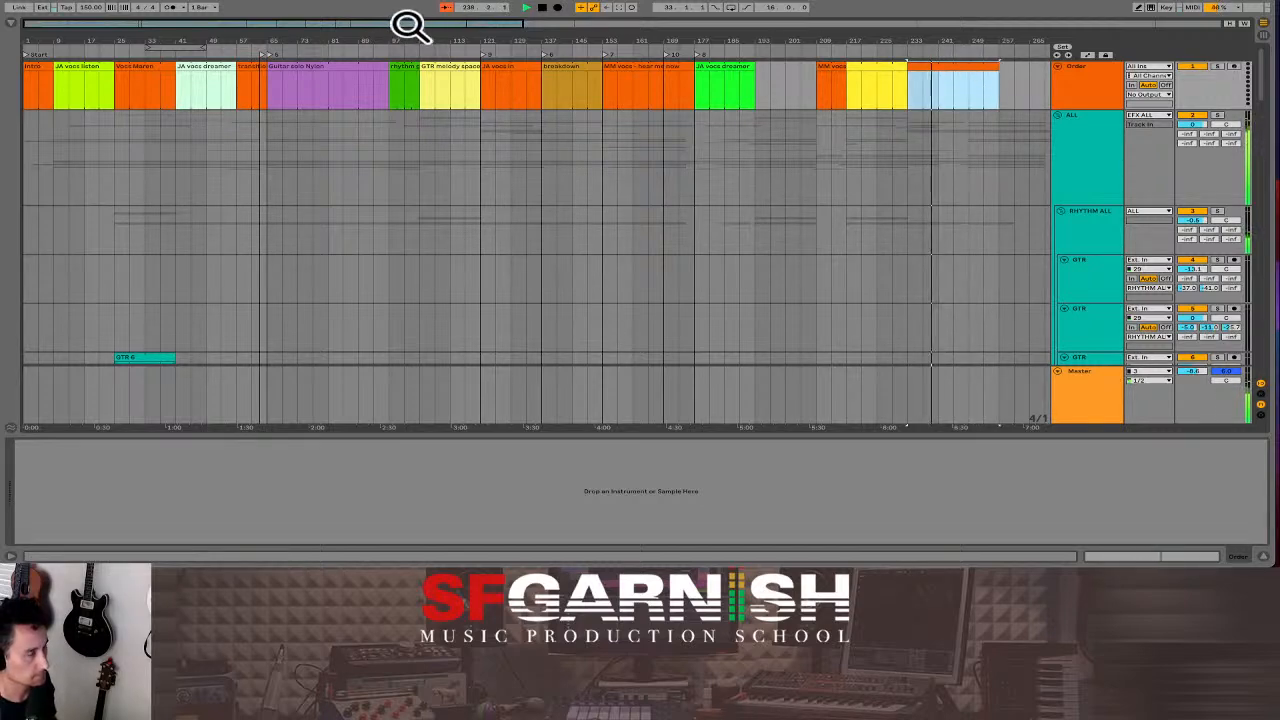
left_click_drag(410, 24, 521, 24)
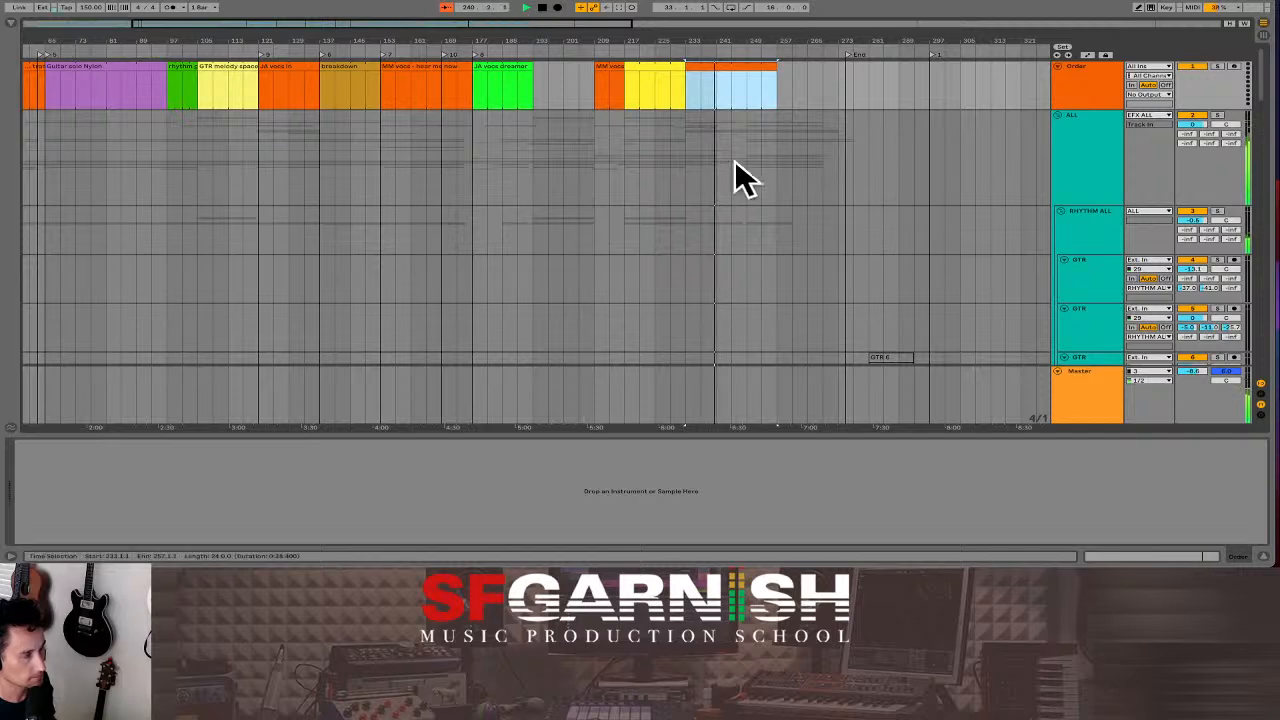
scroll(730, 160, "down", 1)
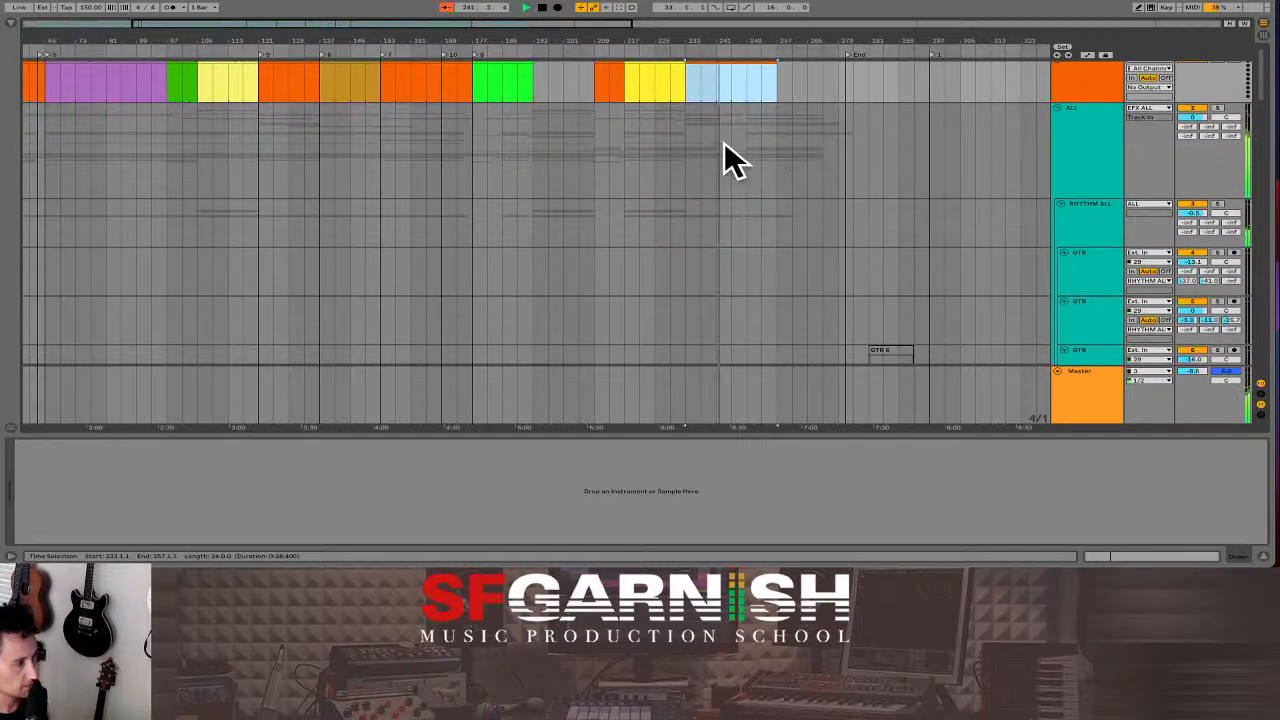
scroll(730, 160, "up", 1)
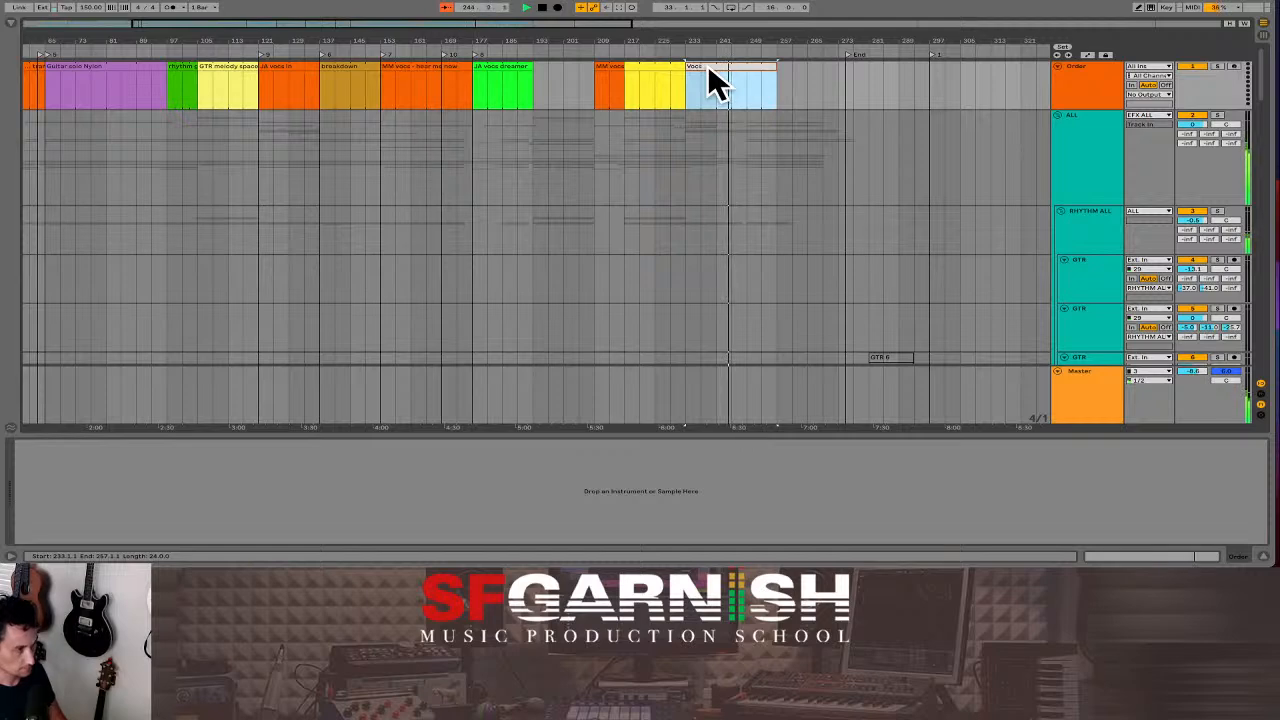
left_click(709, 68)
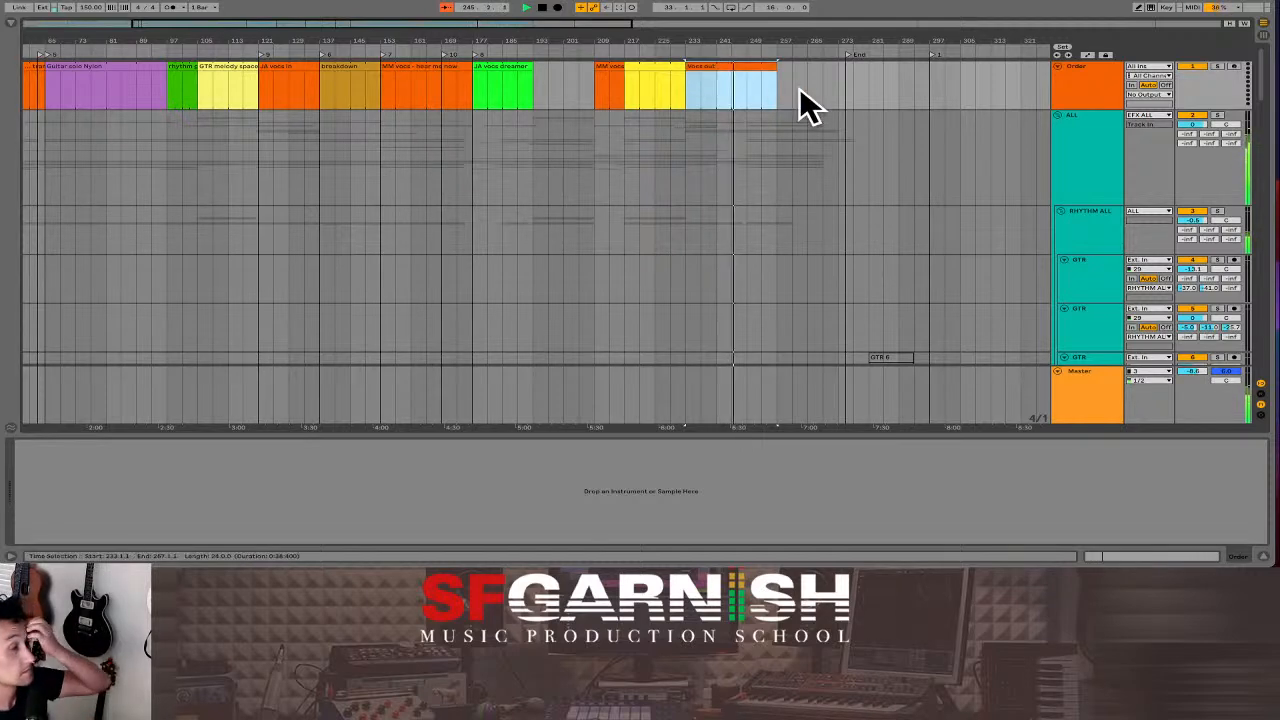
- Check the vocal tracks around bar 249 and shorten the "Vocs out" clip to end at bar 249
scroll(783, 188, "down", 5)
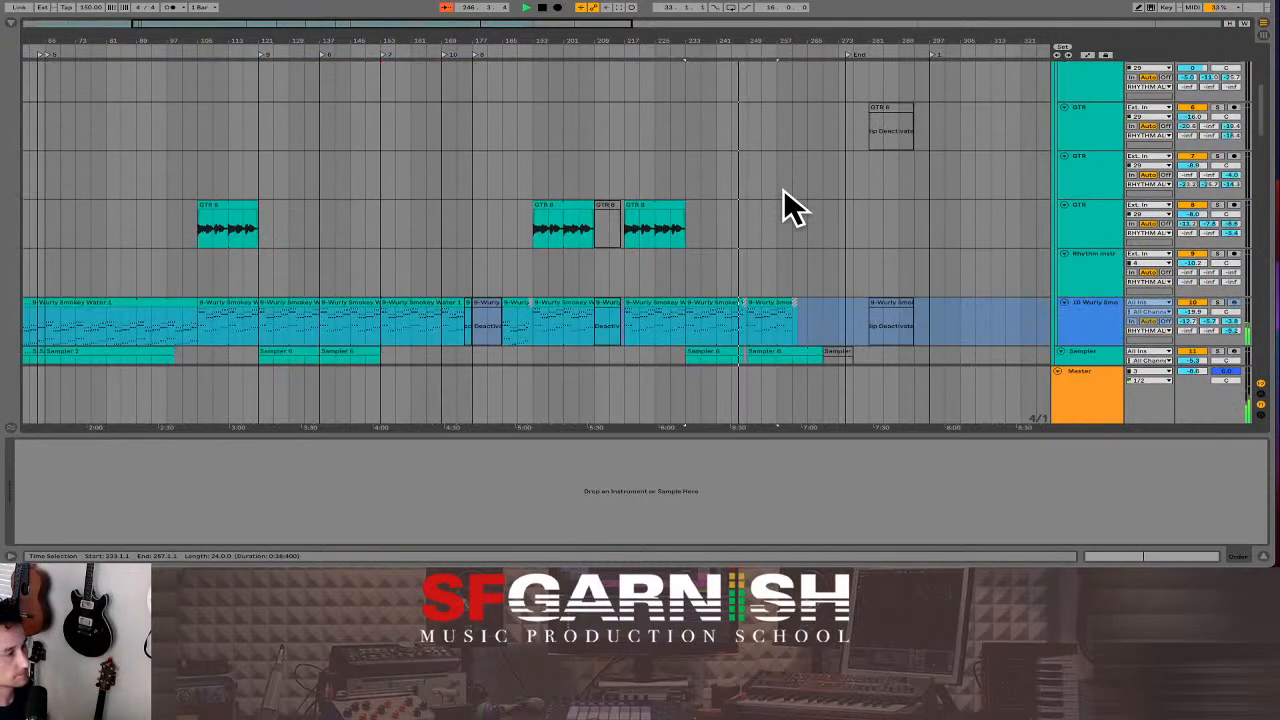
scroll(783, 190, "down", 4)
scroll(783, 196, "down", 1)
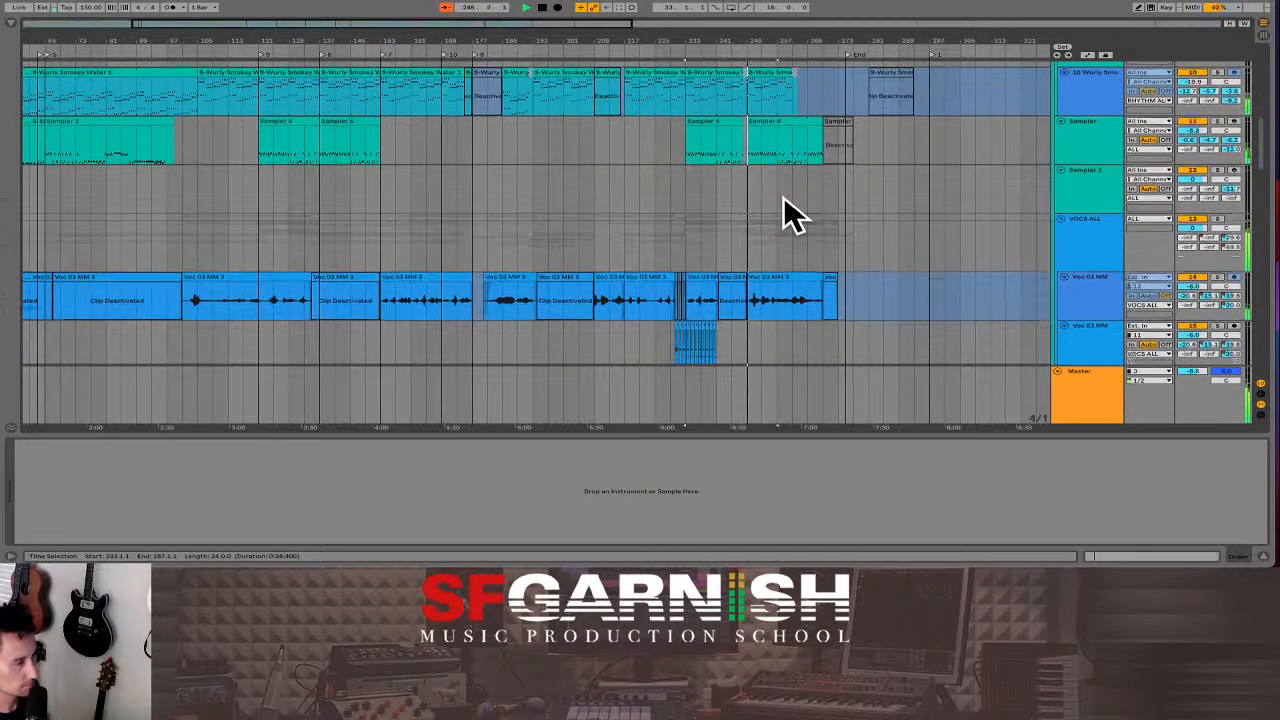
scroll(783, 196, "up", 10)
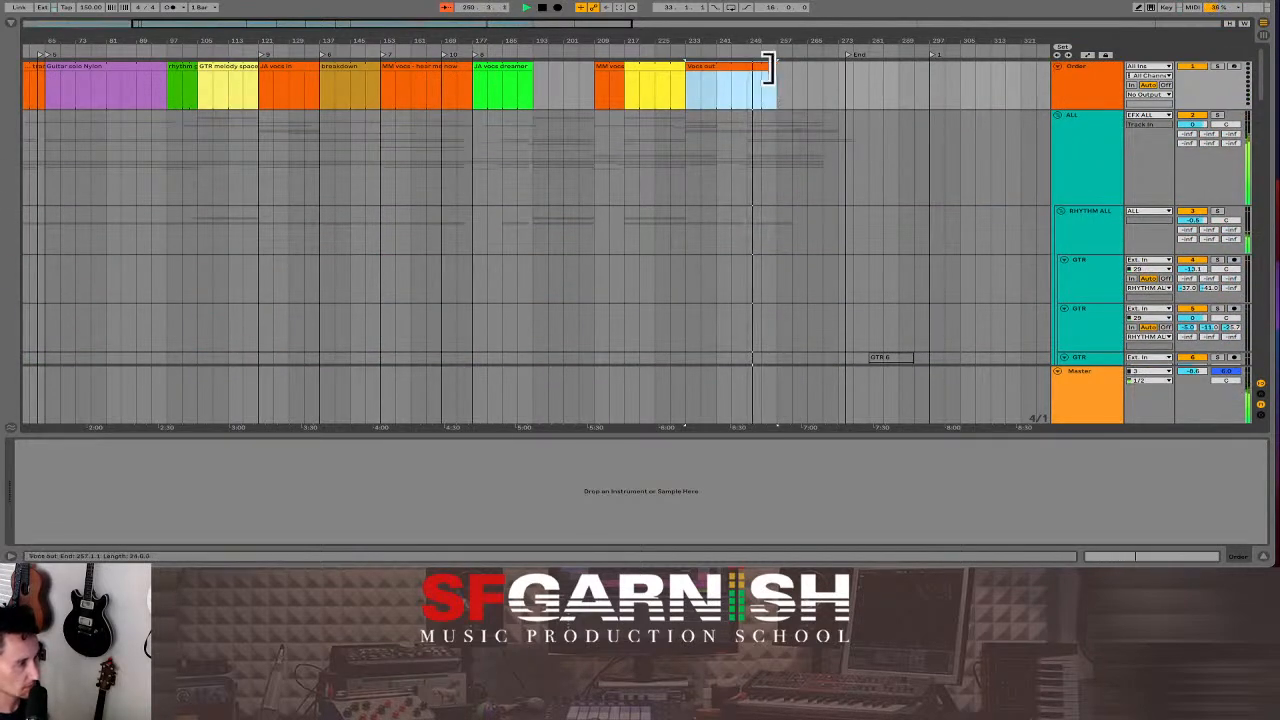
left_click_drag(768, 68, 746, 65)
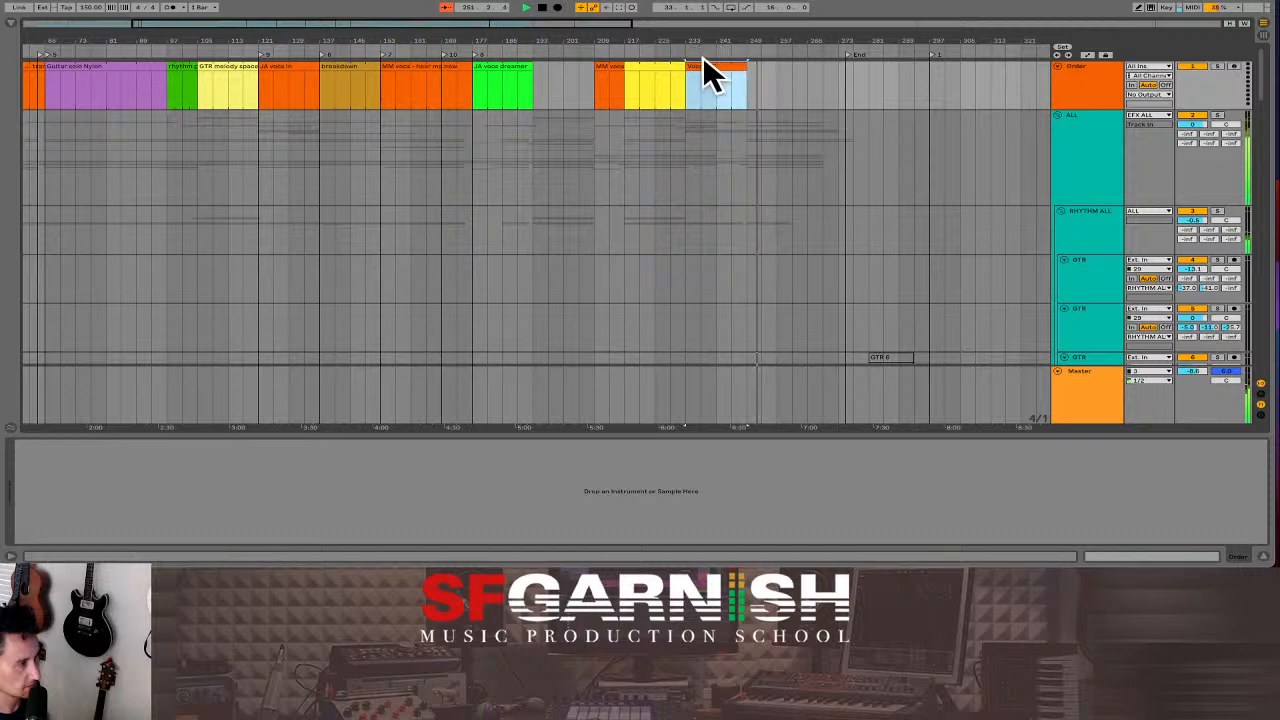
- Rename the Order track clip at bars 233 to 249 as "Vocs JA breakdown"
left_click(714, 66)
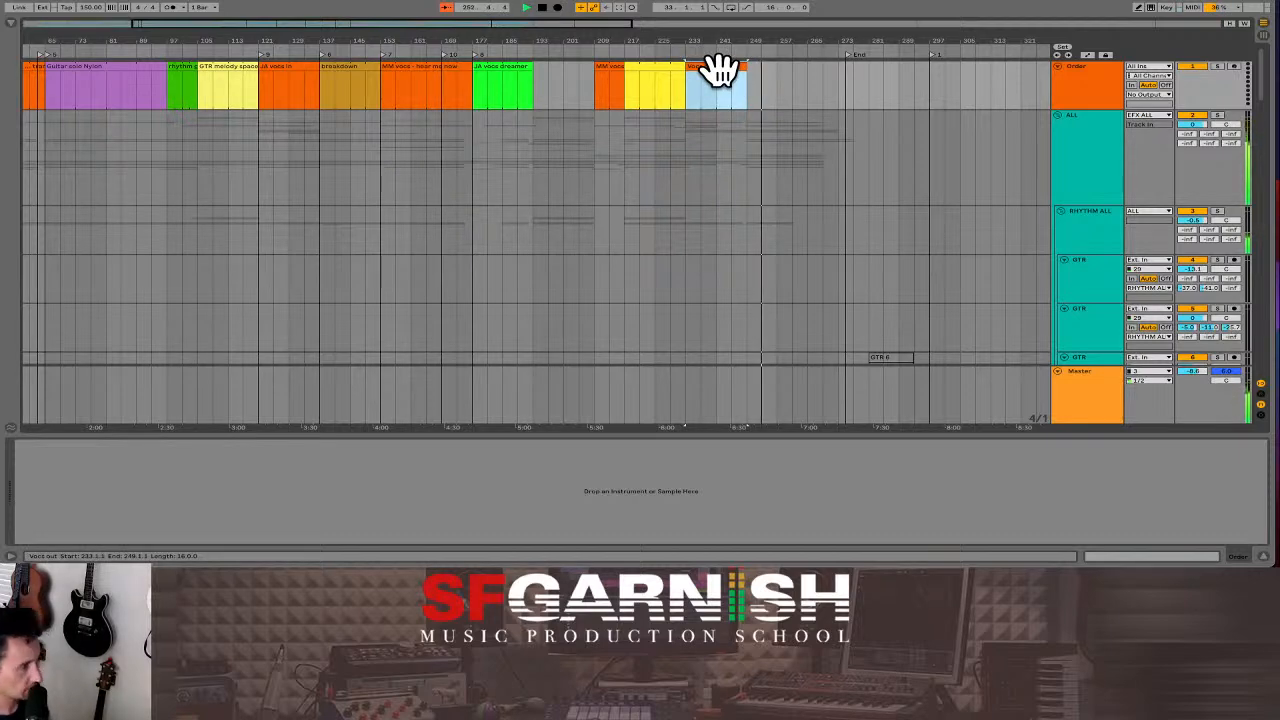
left_click(728, 72)
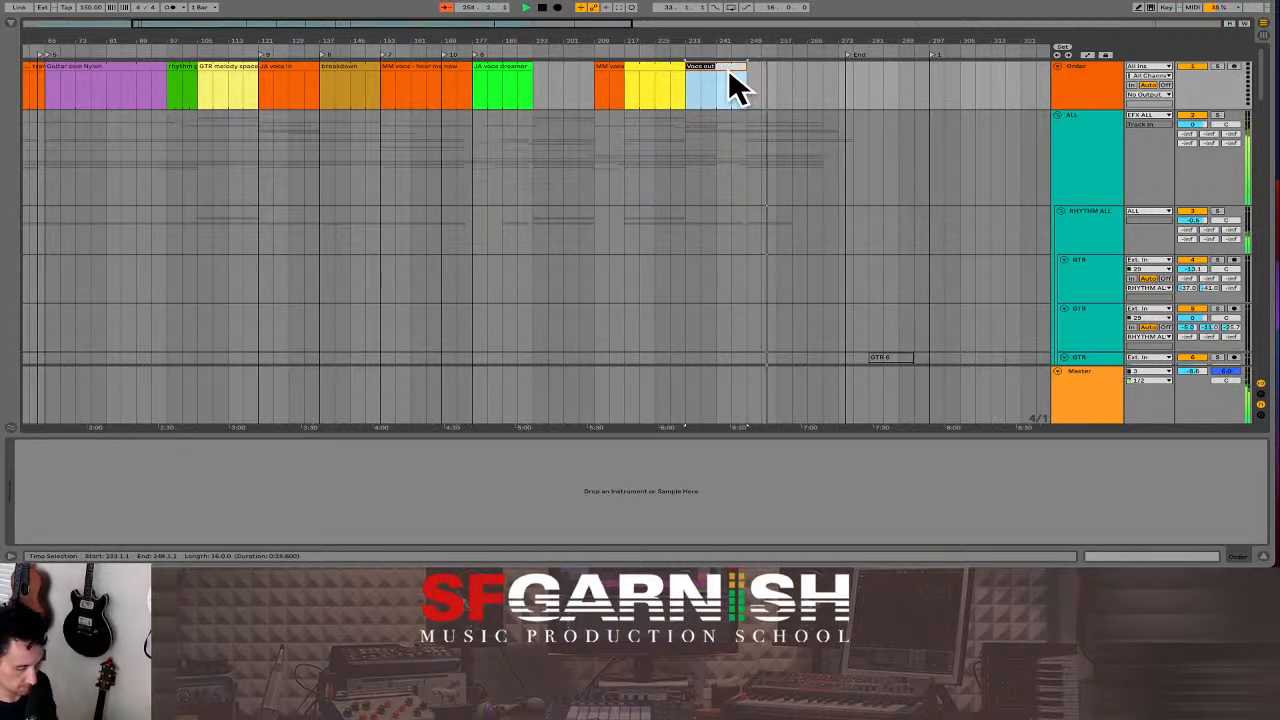
key("Right")
key("BackSpace")
key("BackSpace")
key("BackSpace")
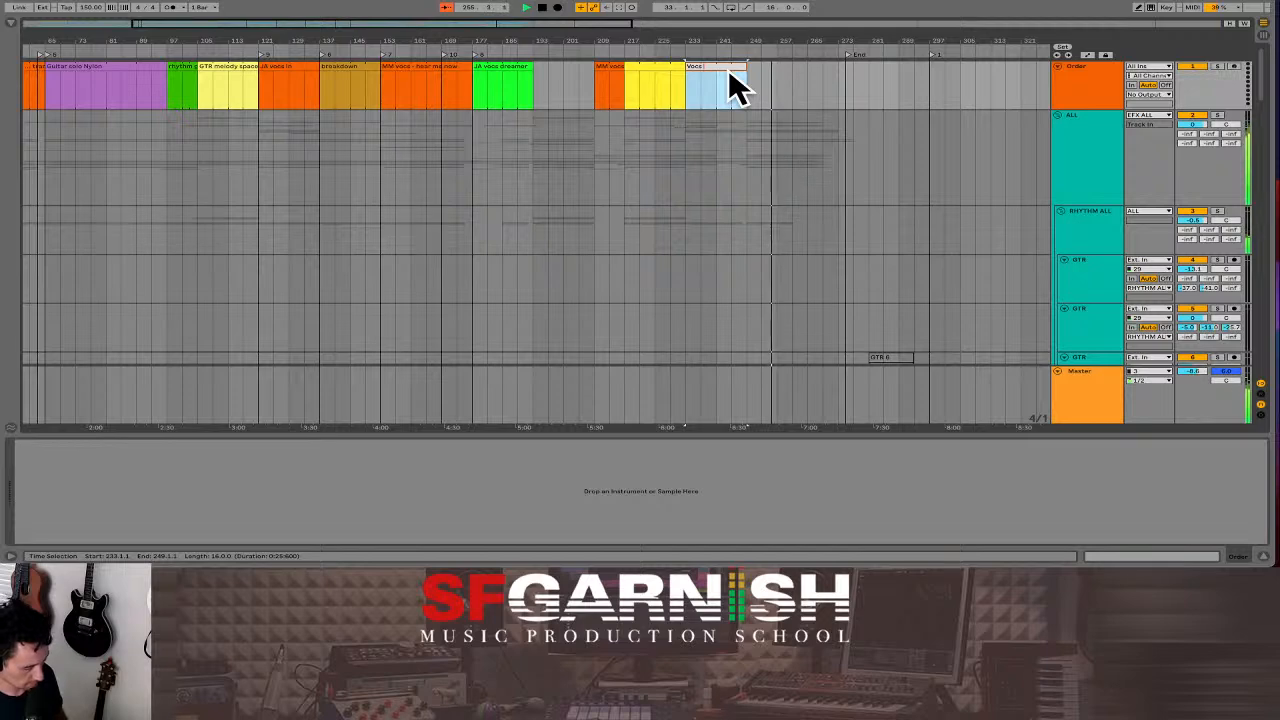
type("JA")
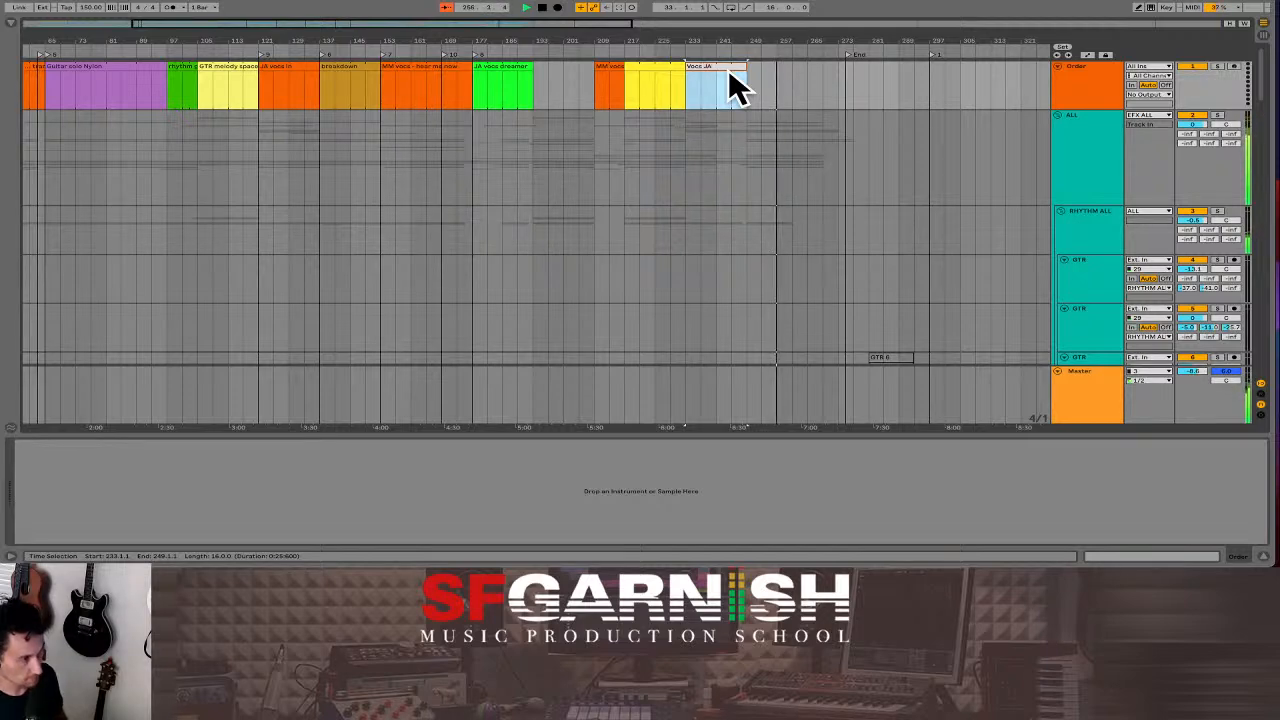
type(" breakdow")
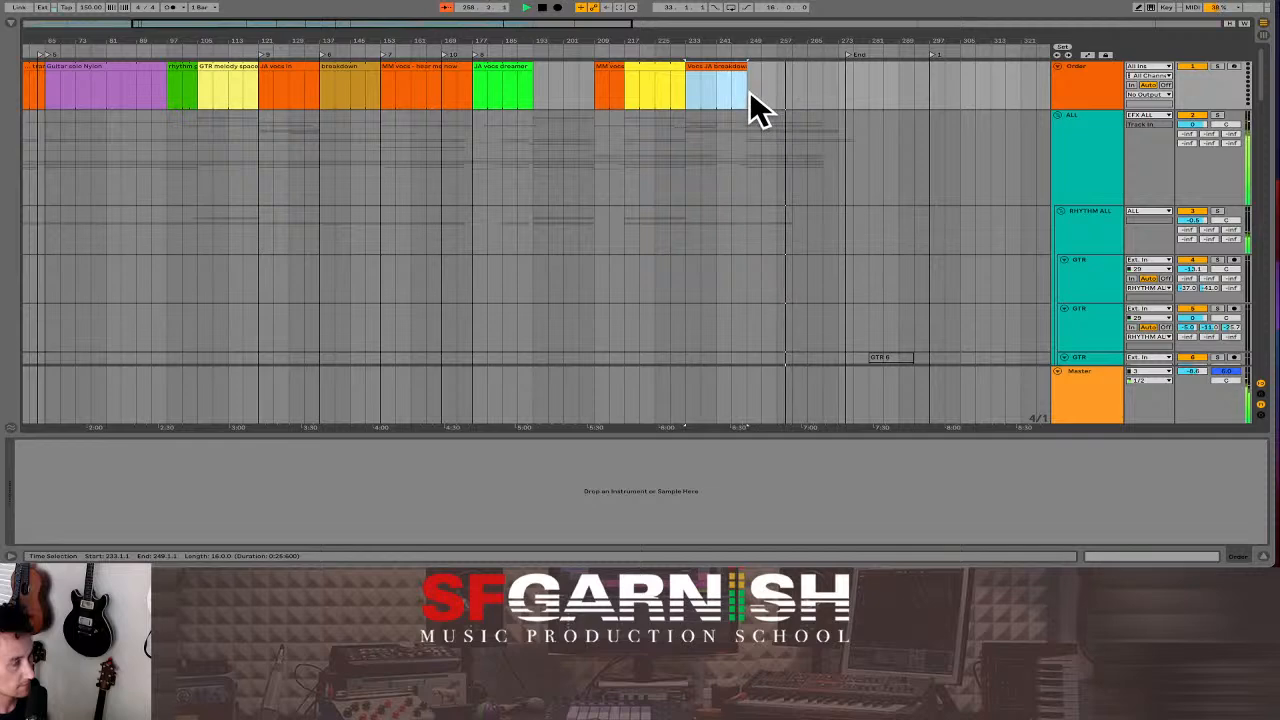
- Add a light yellow clip at bars 249 to 275 on the Order track and name it "Vocs outro - before the rain"
left_click(758, 92)
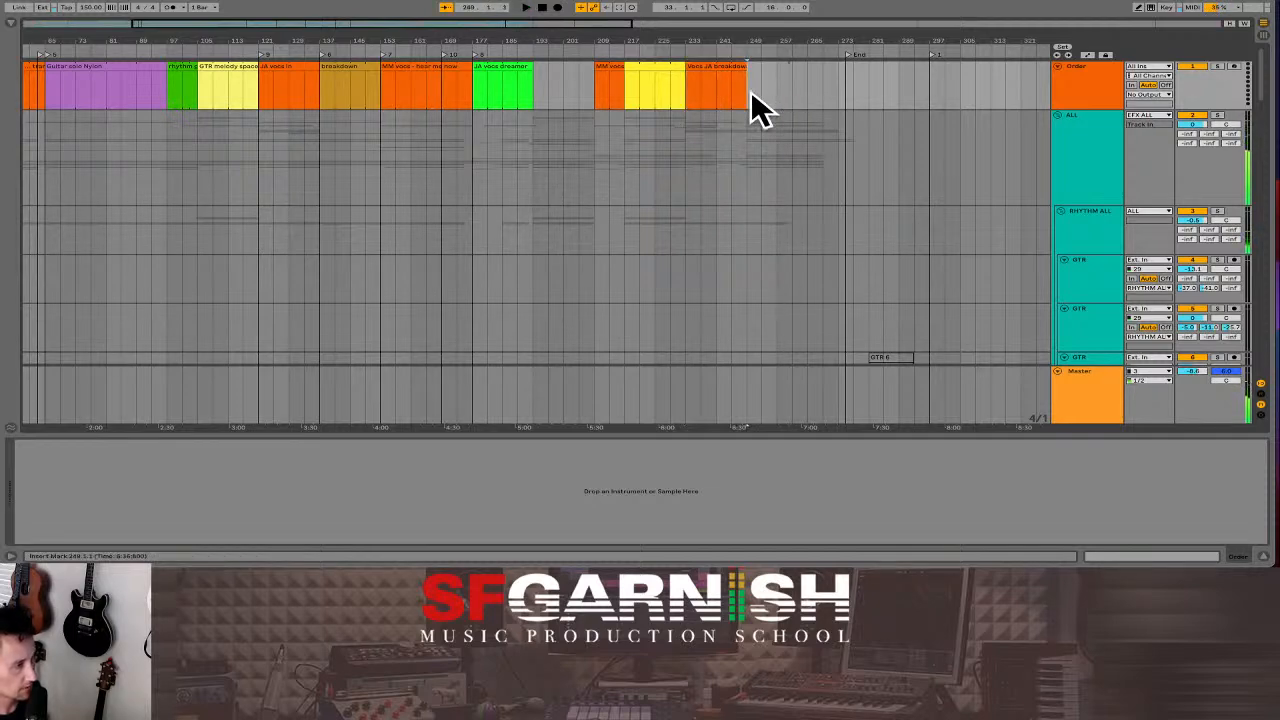
key("space")
key("space")
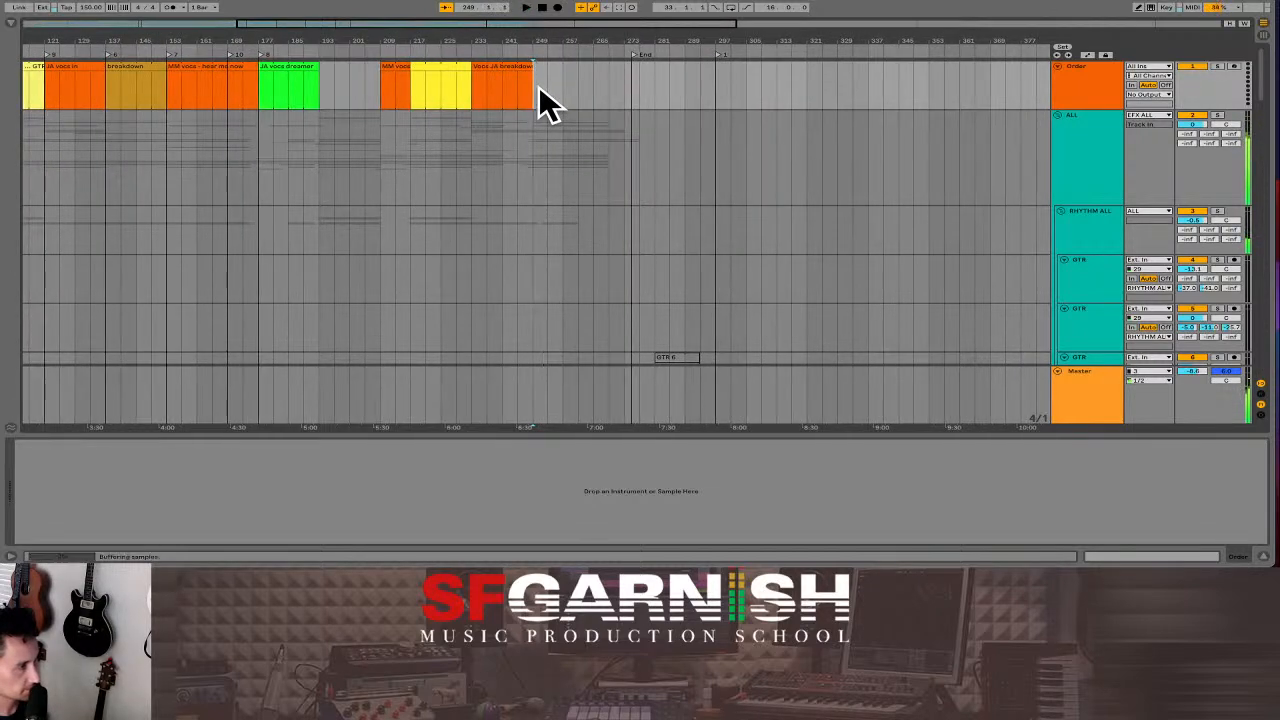
double_click(538, 85)
left_click_drag(538, 67, 630, 68)
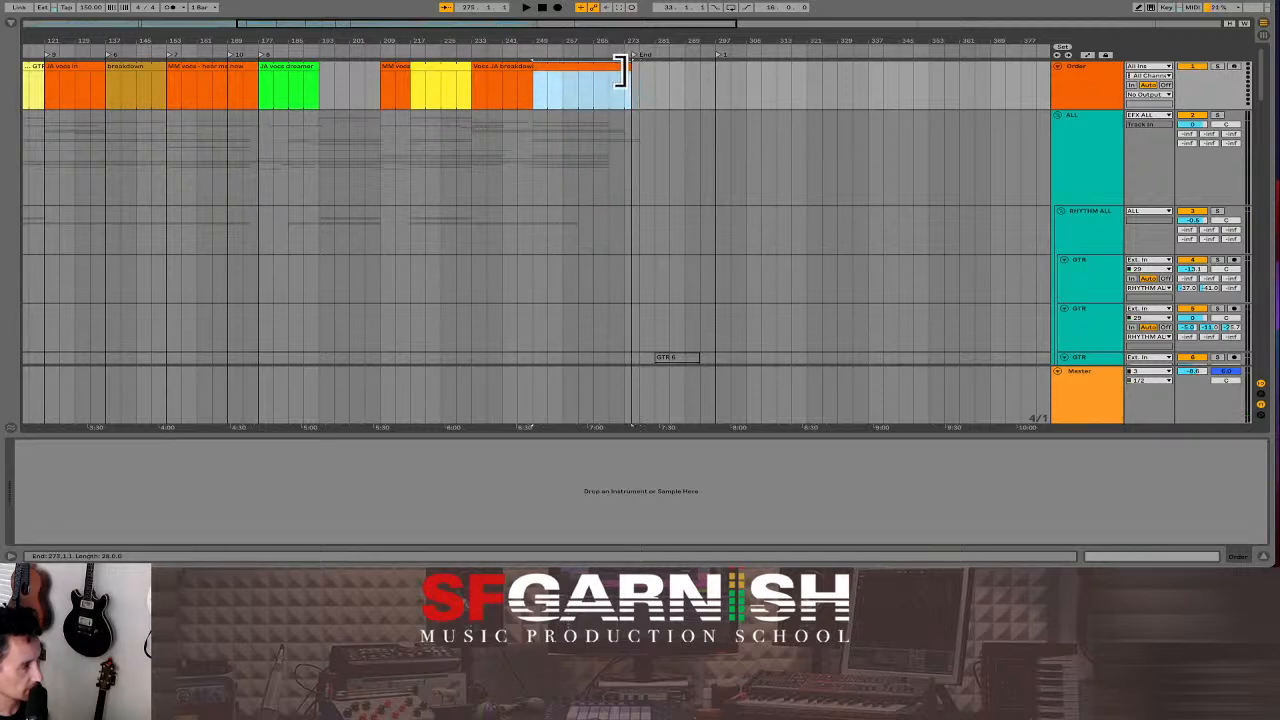
right_click(549, 70)
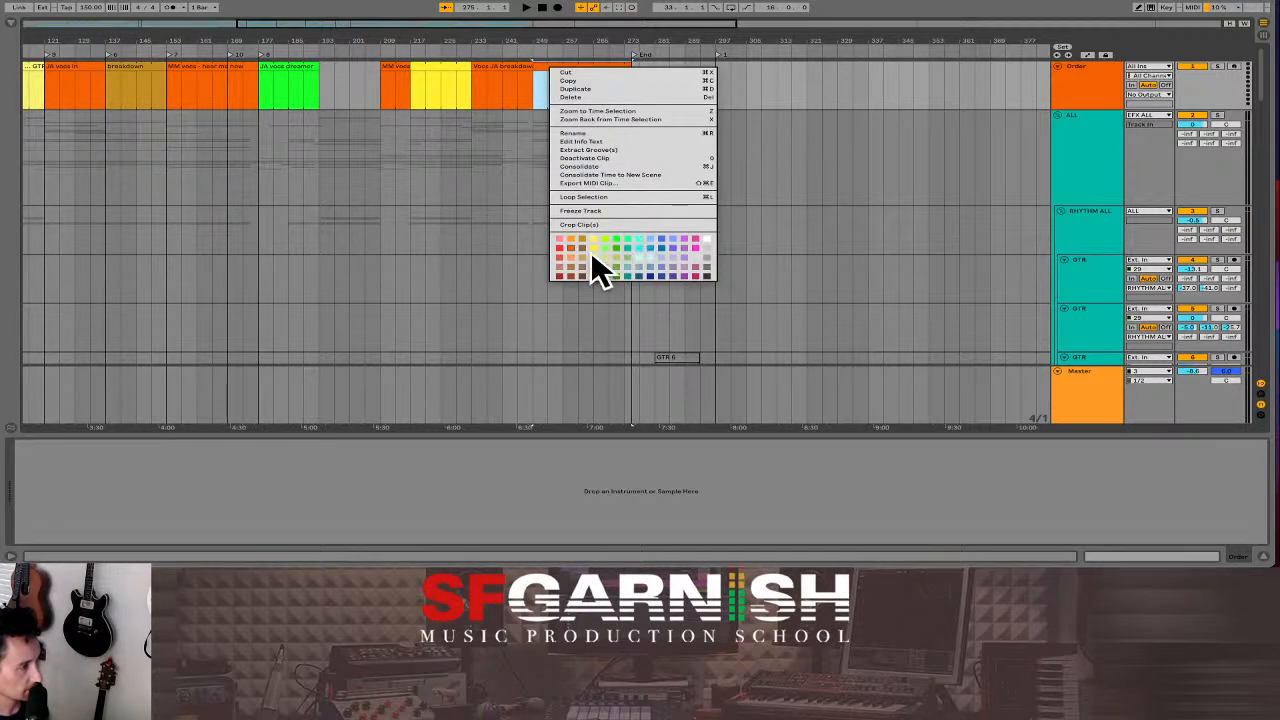
left_click(592, 256)
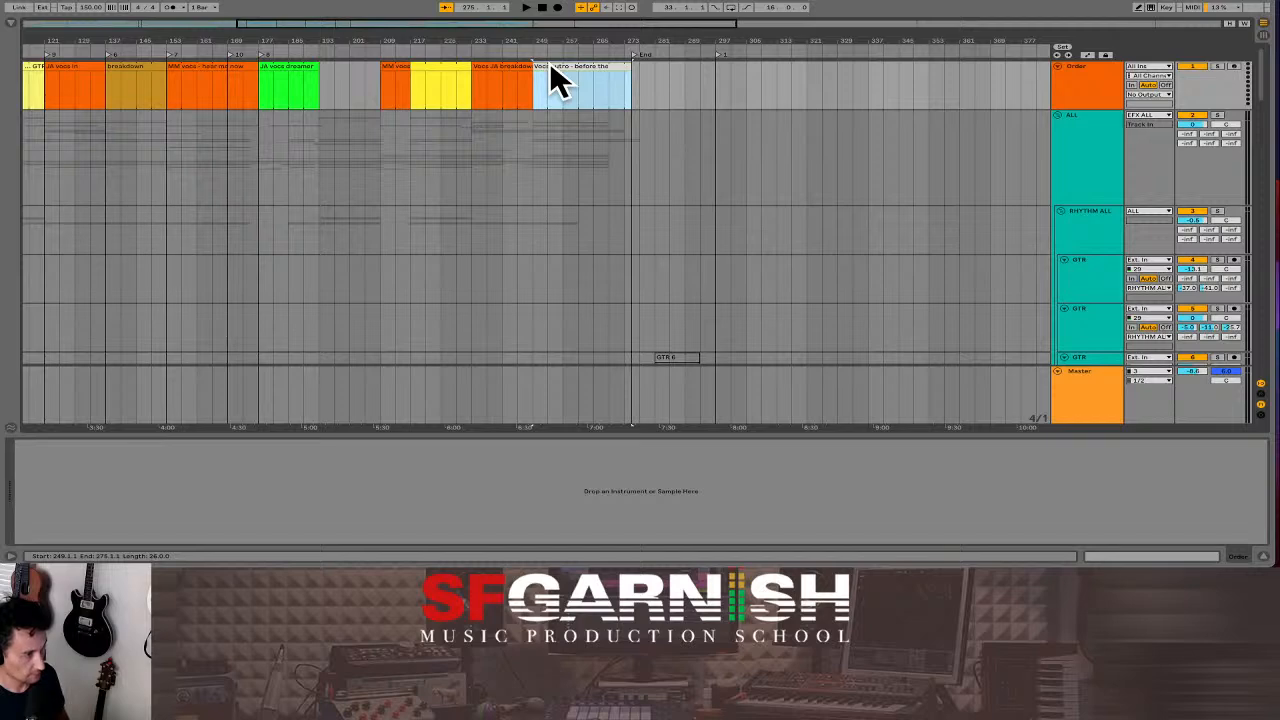
left_click(548, 66)
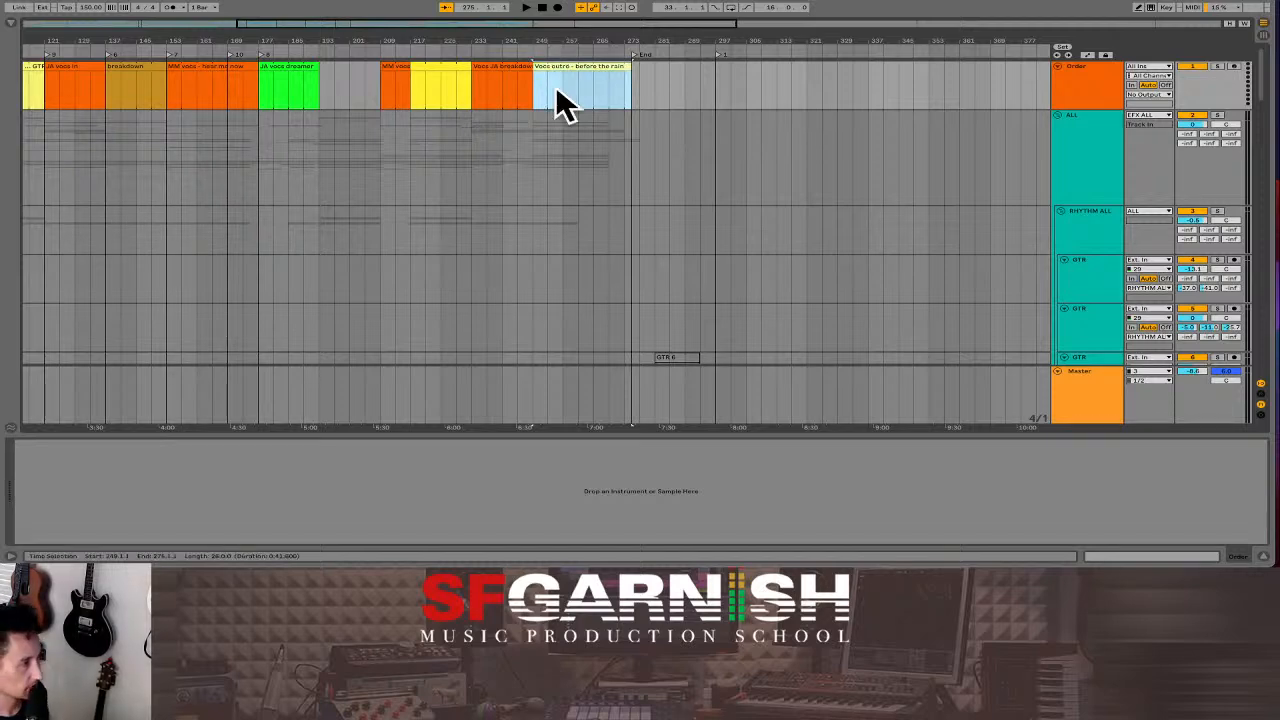
- Play the outro from bar 249 and increase the height of the Order track
left_click(536, 100)
key("space")
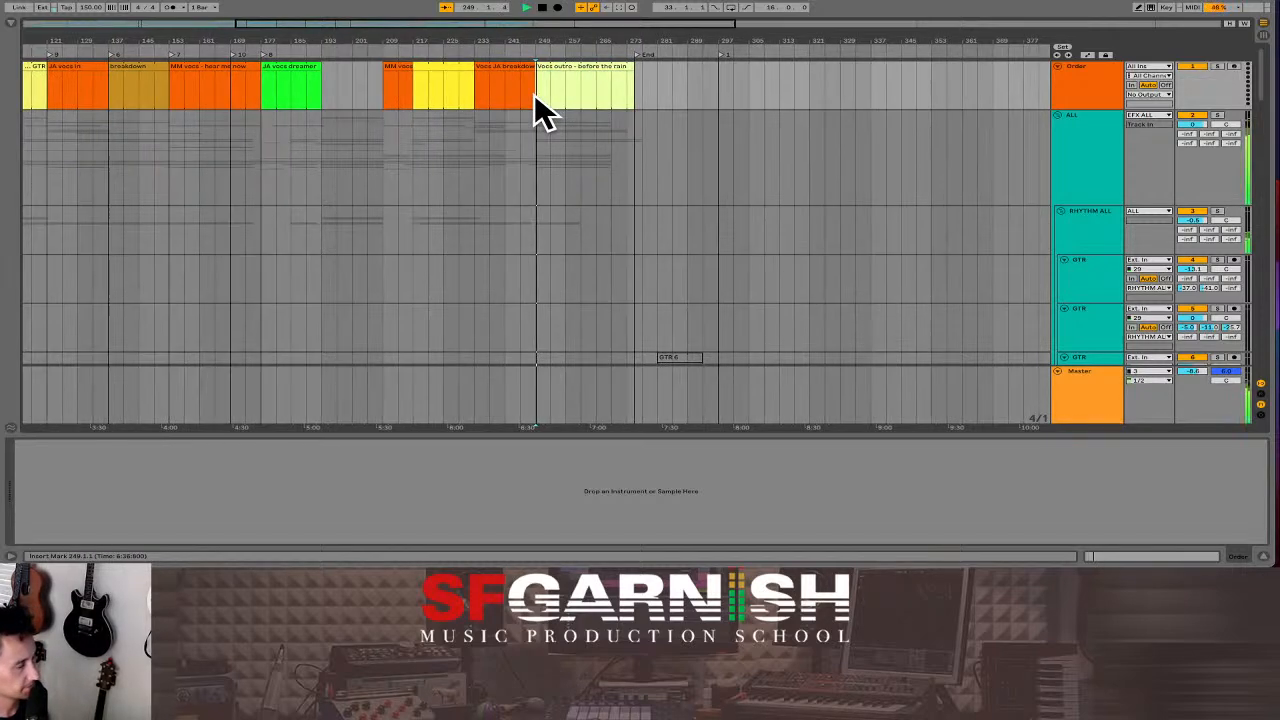
scroll(561, 90, "down", 10)
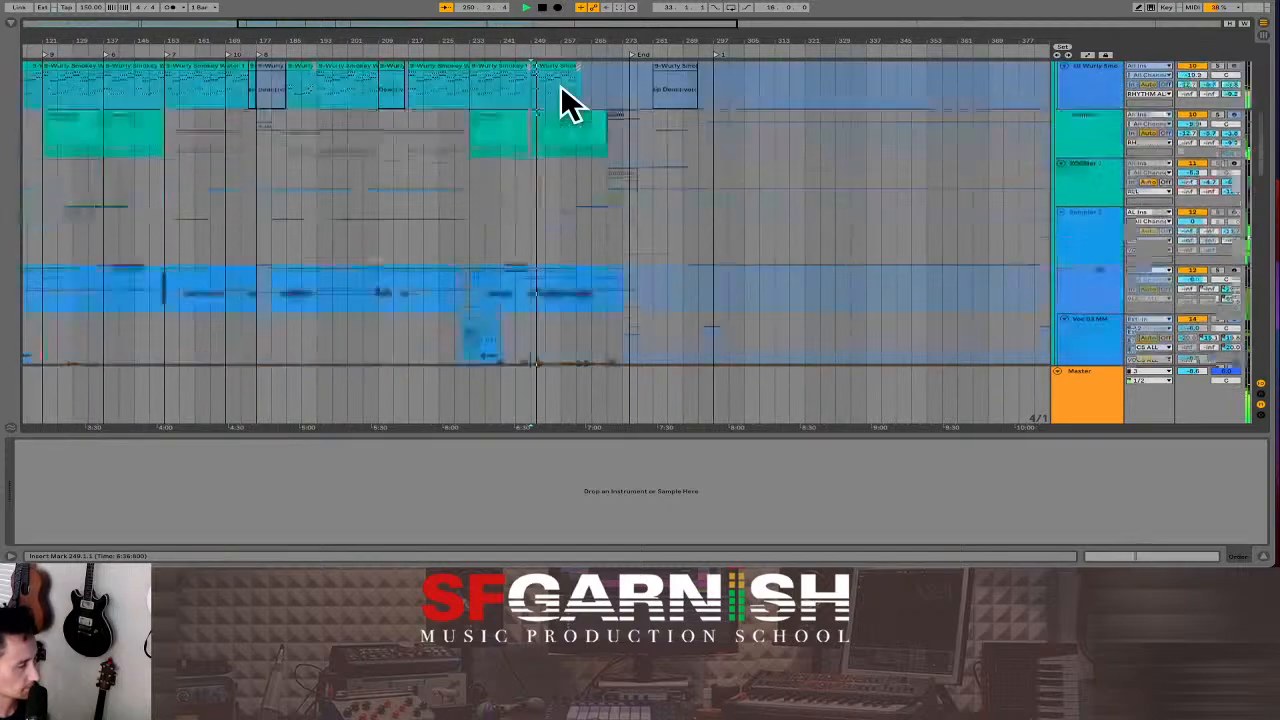
scroll(561, 90, "up", 10)
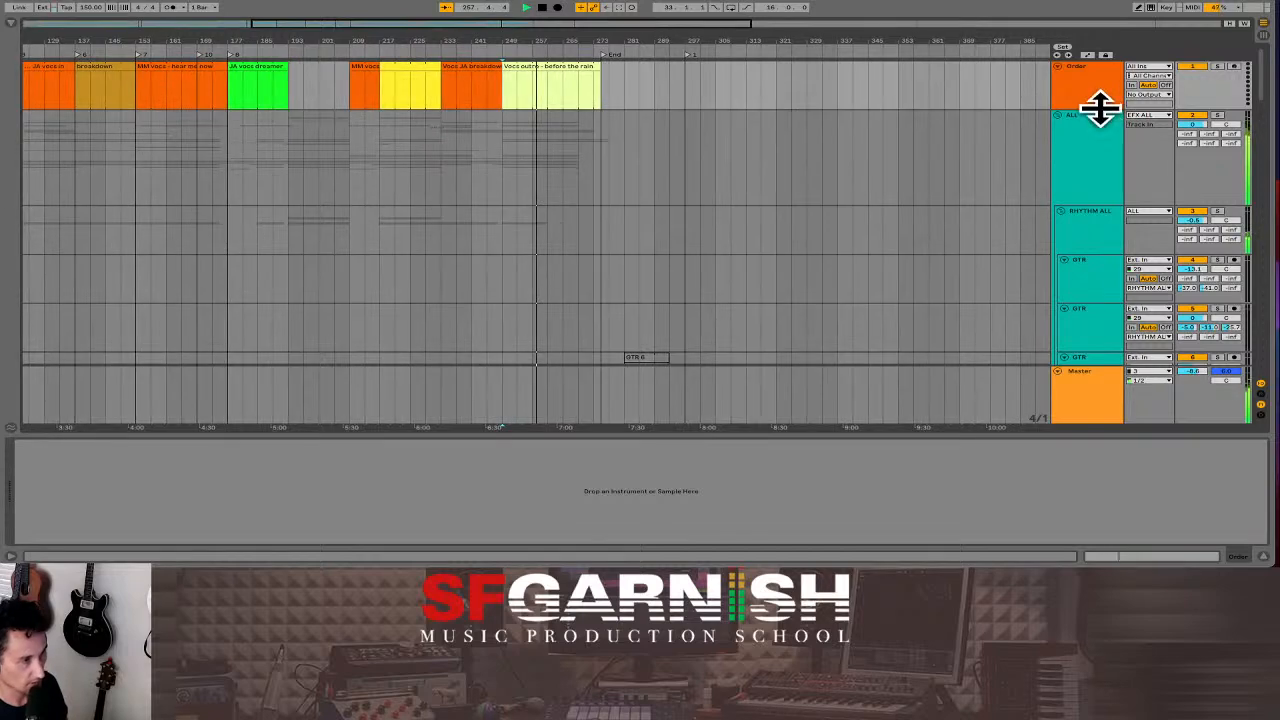
left_click_drag(1100, 107, 1046, 221)
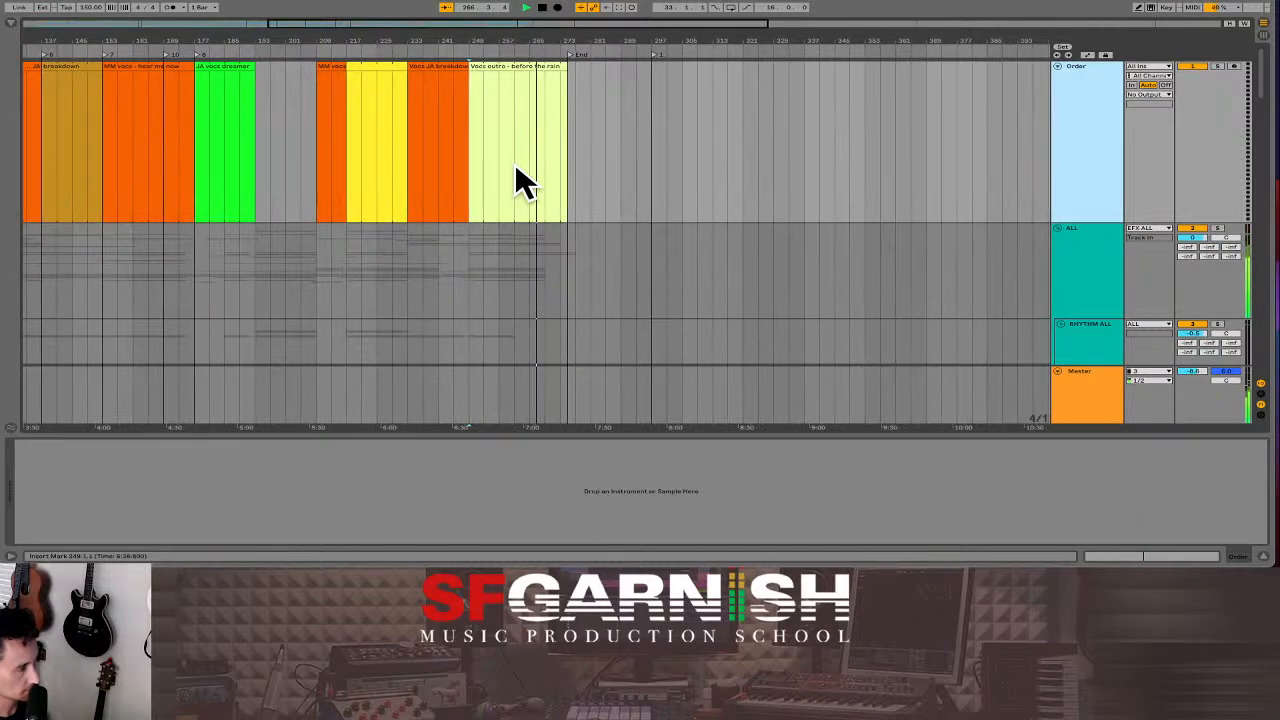
scroll(516, 166, "down", 5)
scroll(515, 166, "up", 5)
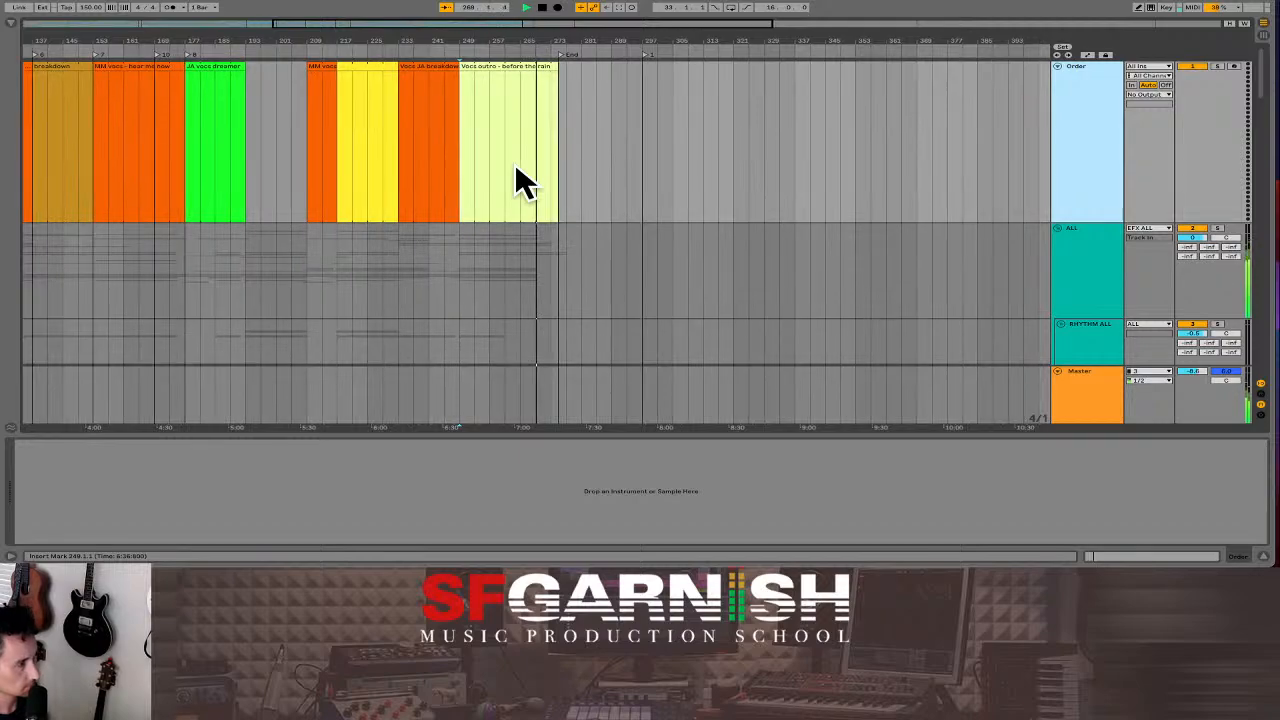
- Stop playback and review the section clips across the whole song, including the end of the guitar solo at bars 89 to 97
left_click_drag(509, 29, 908, 4)
key("space")
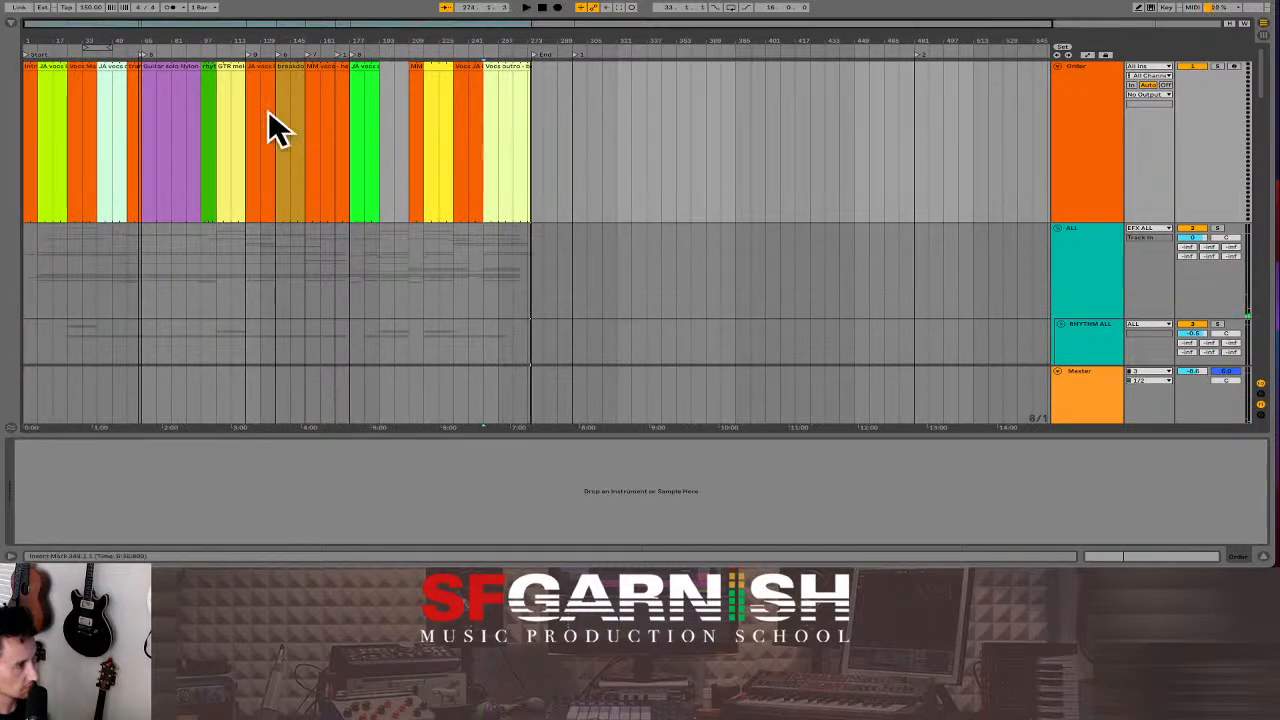
key("Home")
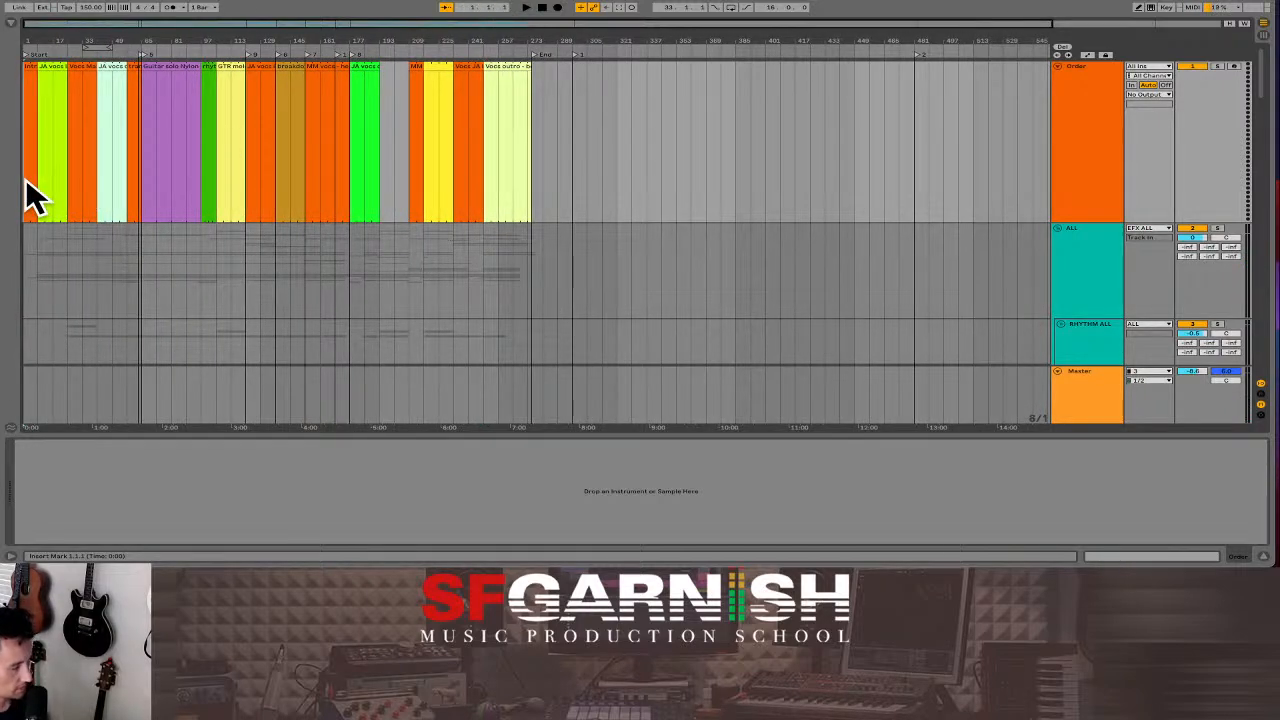
key("plus")
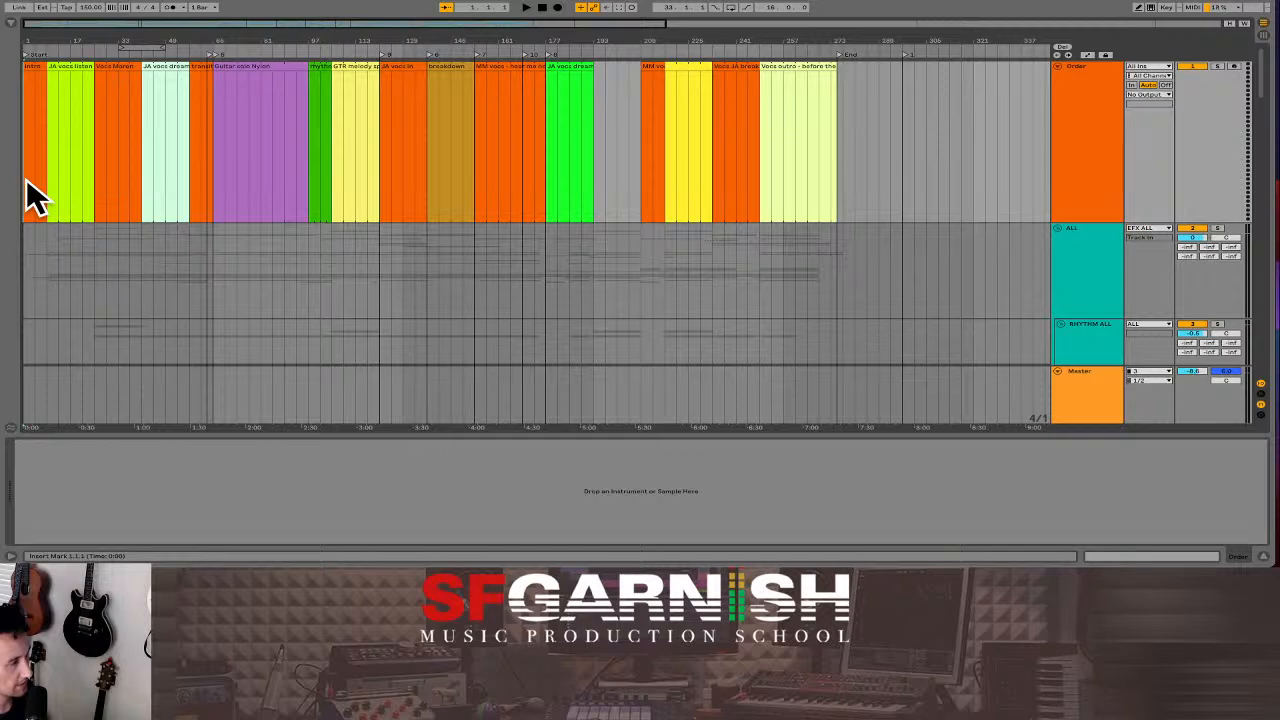
key("plus")
key("minus")
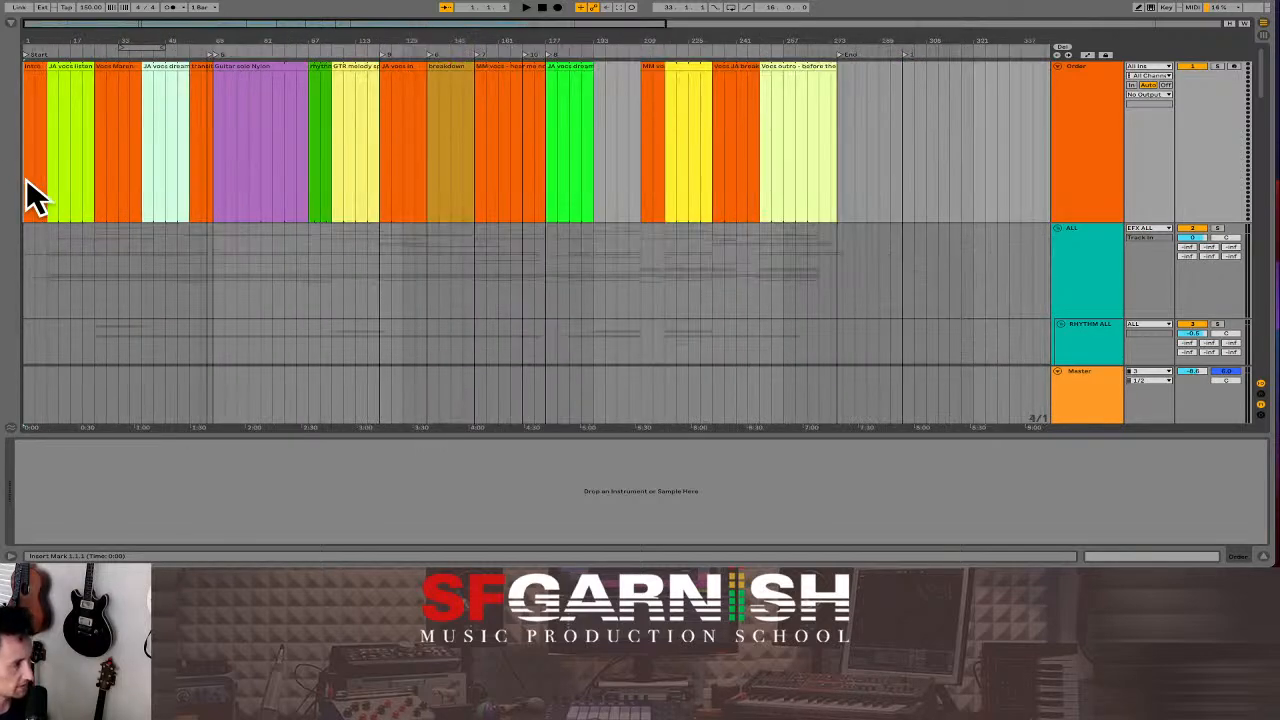
left_click(284, 178)
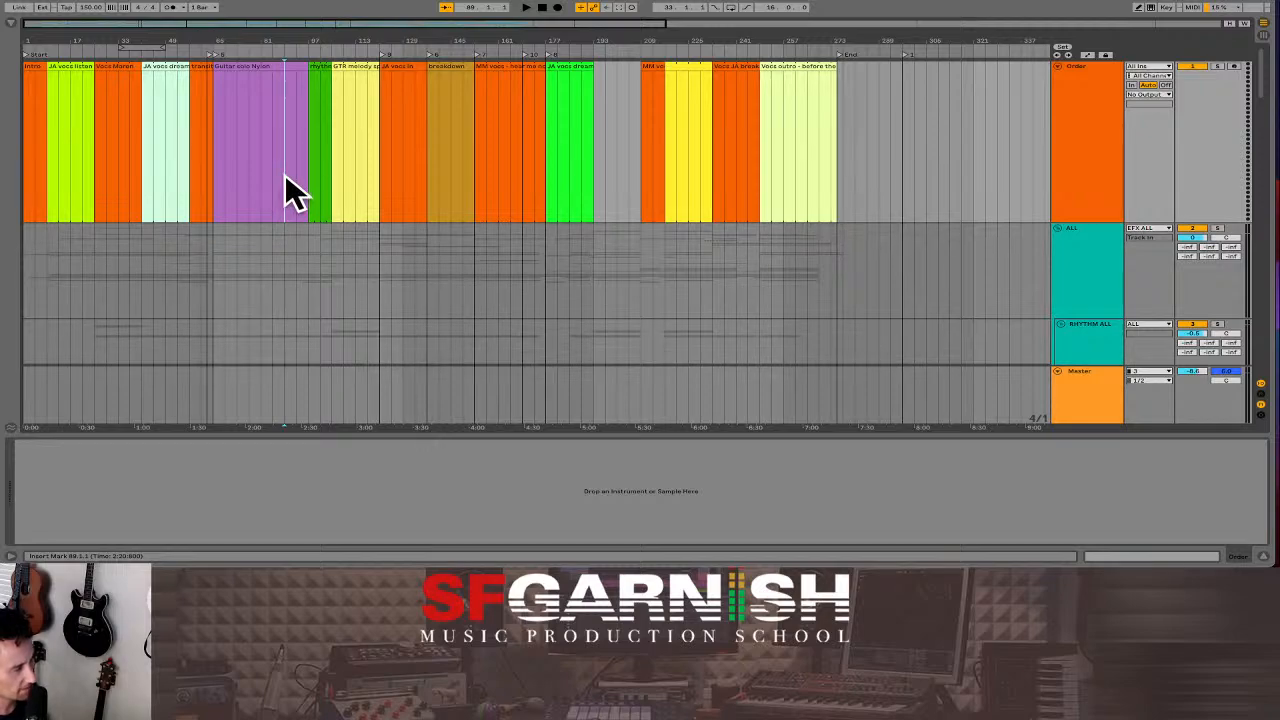
left_click_drag(284, 178, 307, 178)
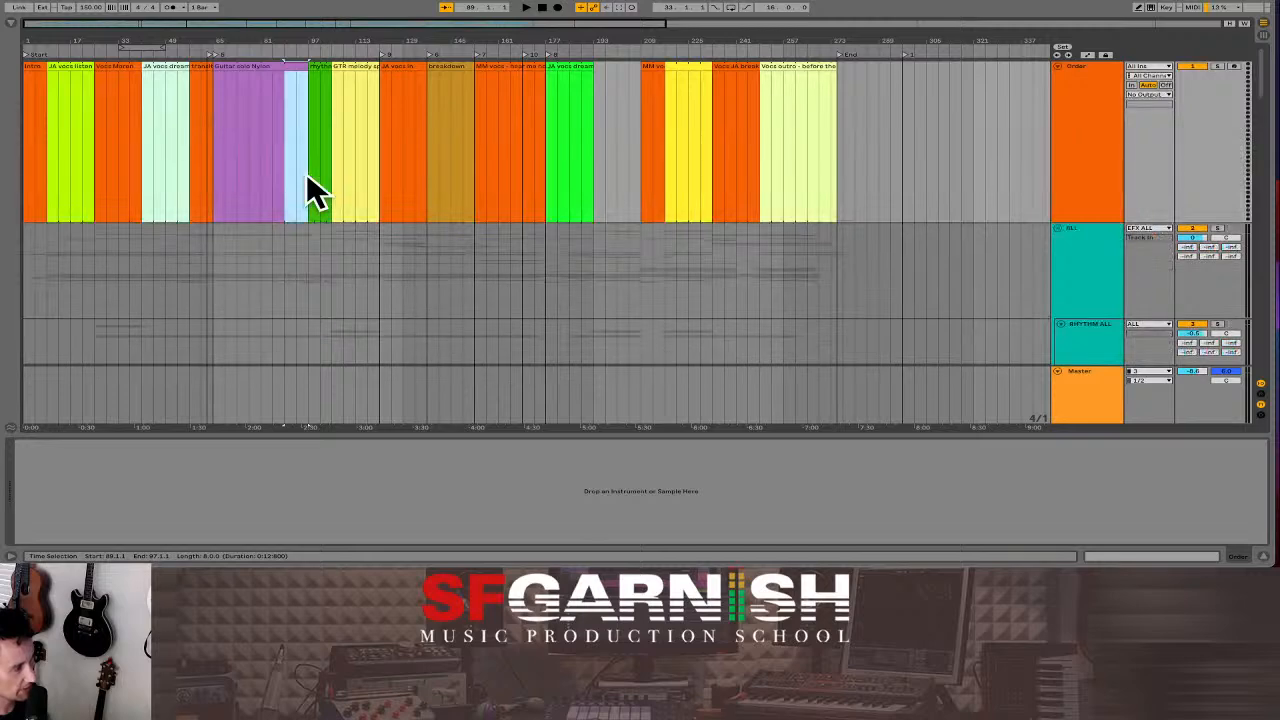
left_click(258, 182)
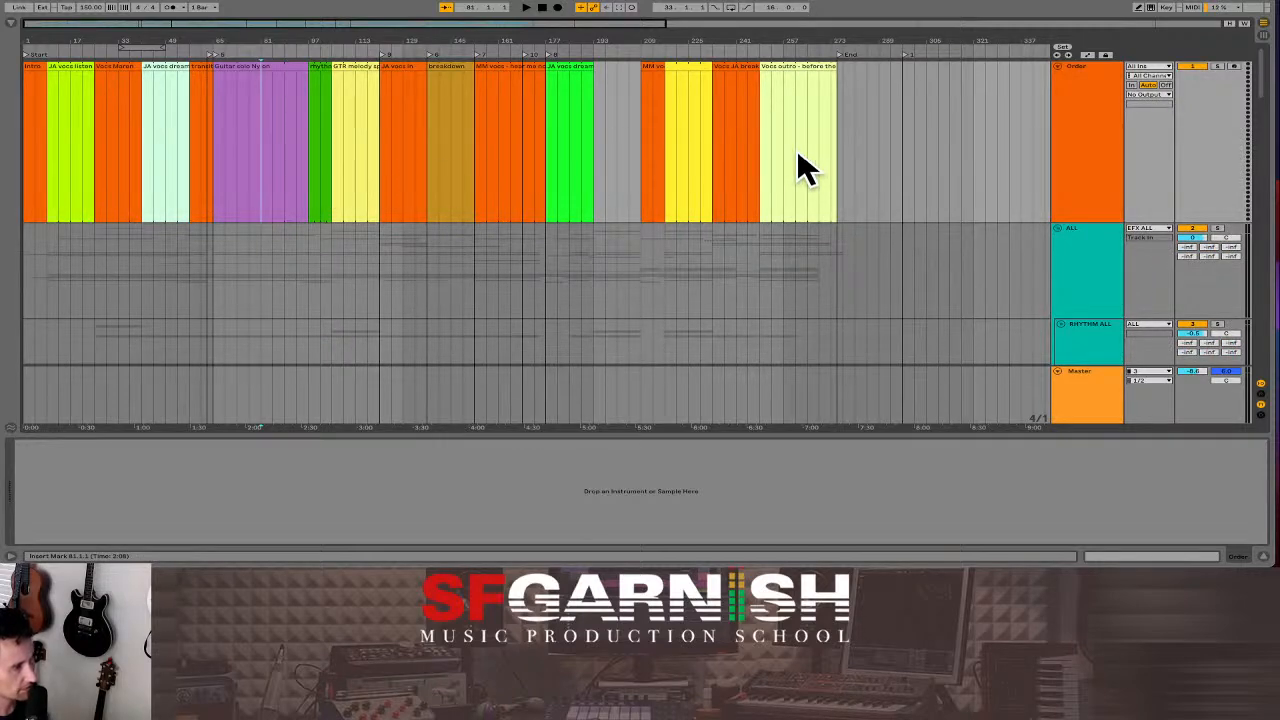
- Play the song from the start of the yellow section at bar 217
left_click(738, 160)
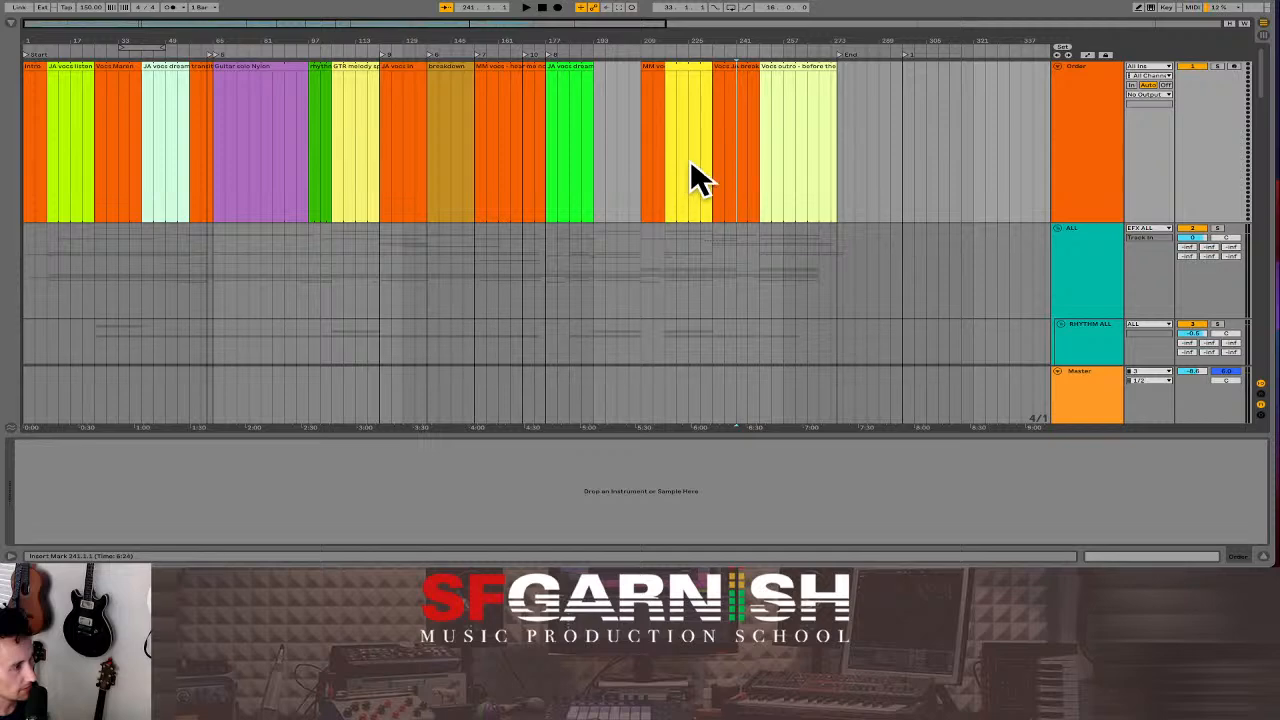
left_click(690, 163)
left_click(667, 170)
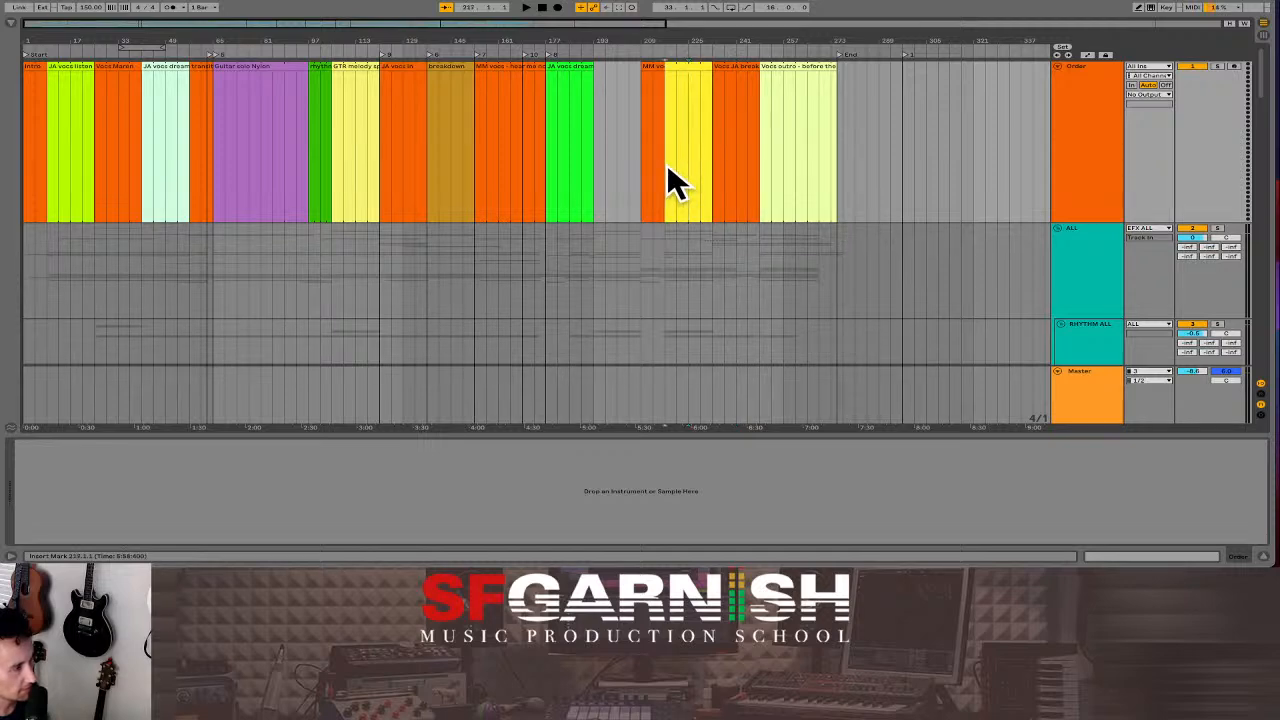
key("space")
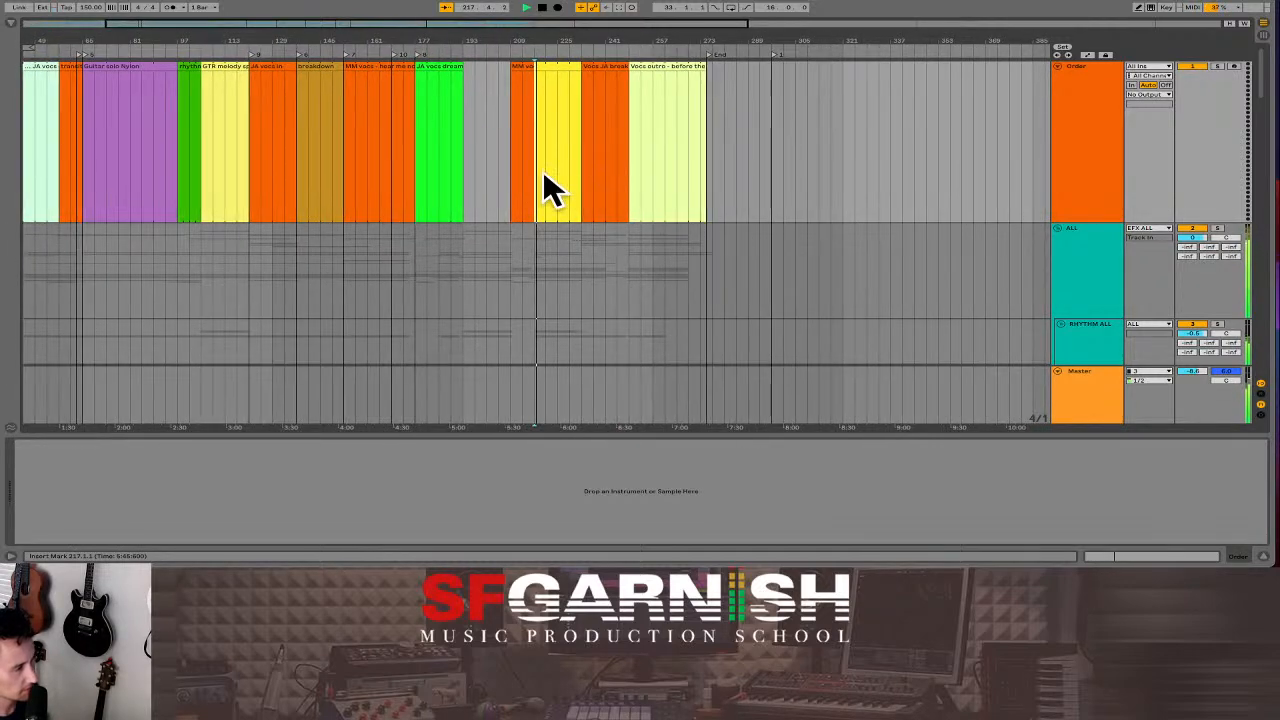
- Stop playback and delete the time between bars 217 and 225 across all tracks, halving the yellow GTR melody section
left_click(545, 67)
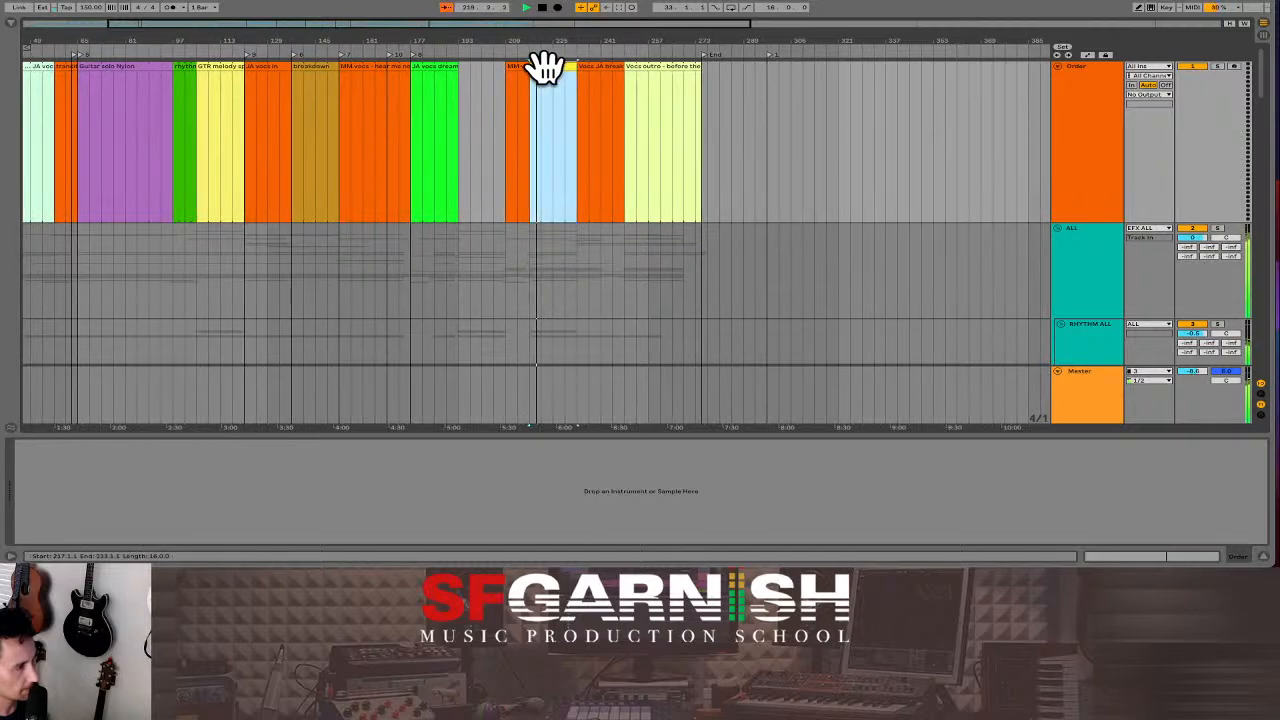
left_click(530, 134)
key("space")
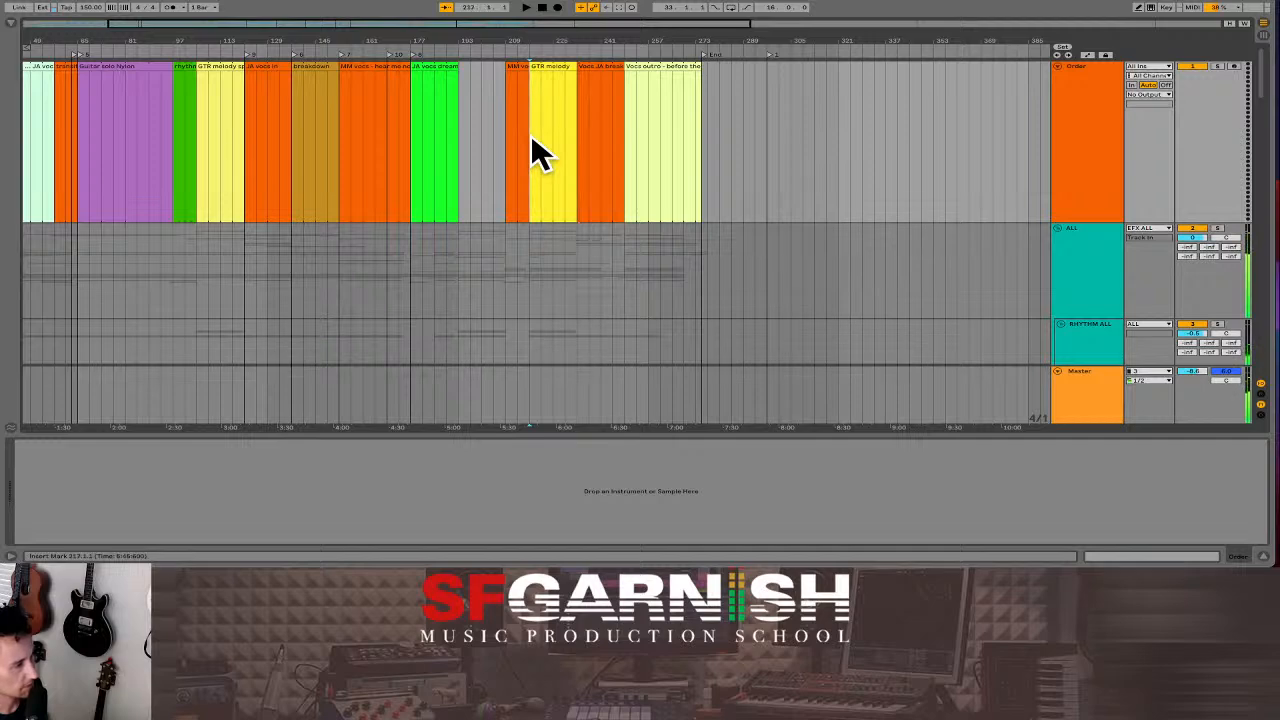
left_click_drag(531, 134, 548, 136)
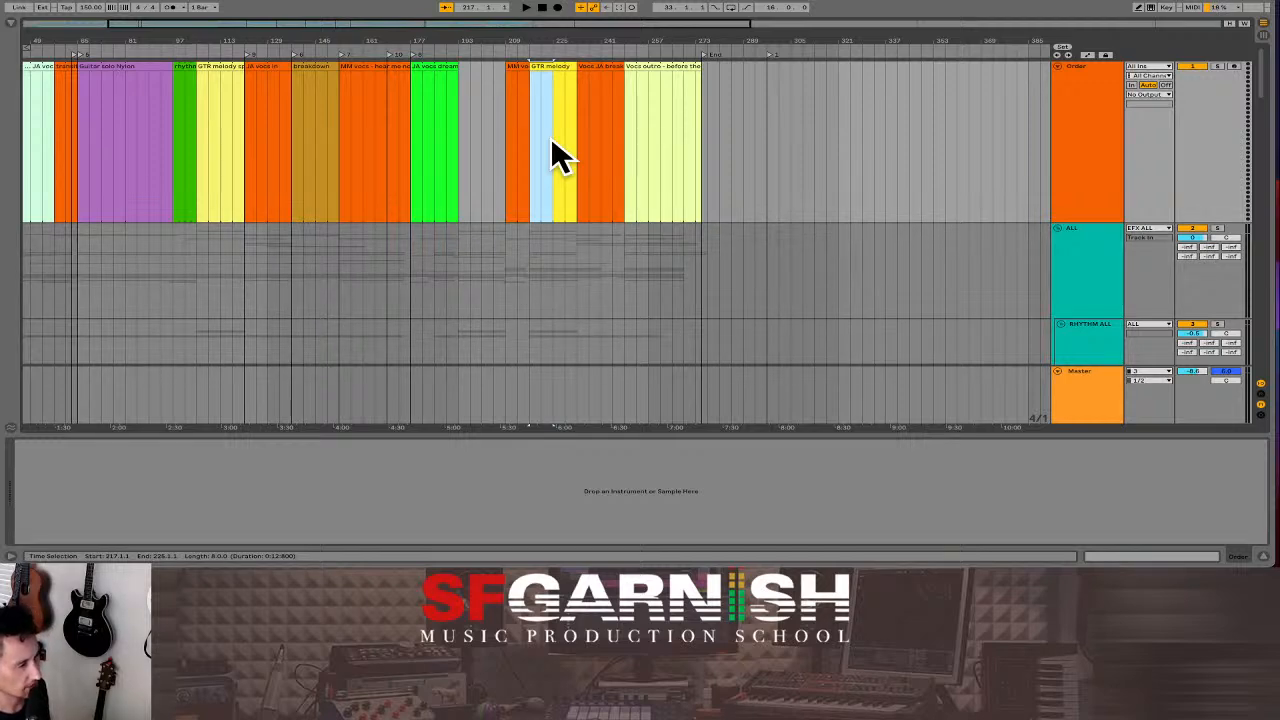
key("super+shift+Delete")
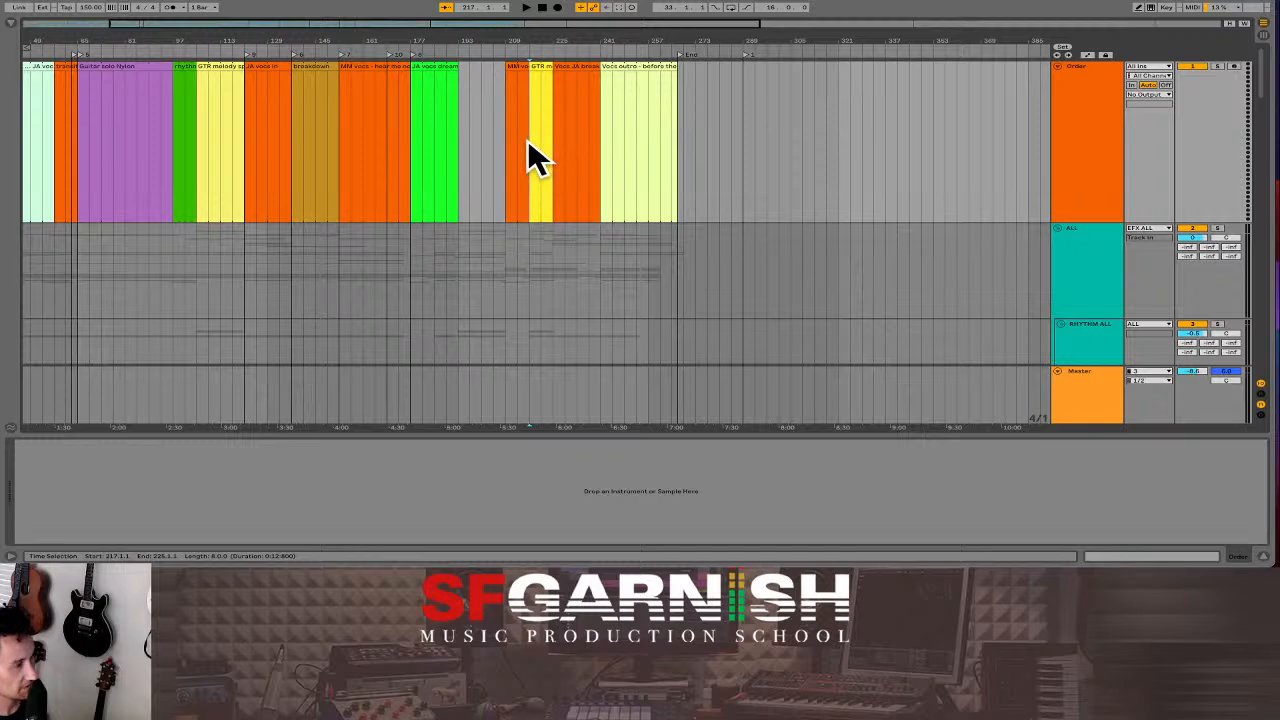
- Play the shortened section from bar 213 and inspect the guitar and vocal tracks around the cut at bar 217
left_click(517, 142)
key("space")
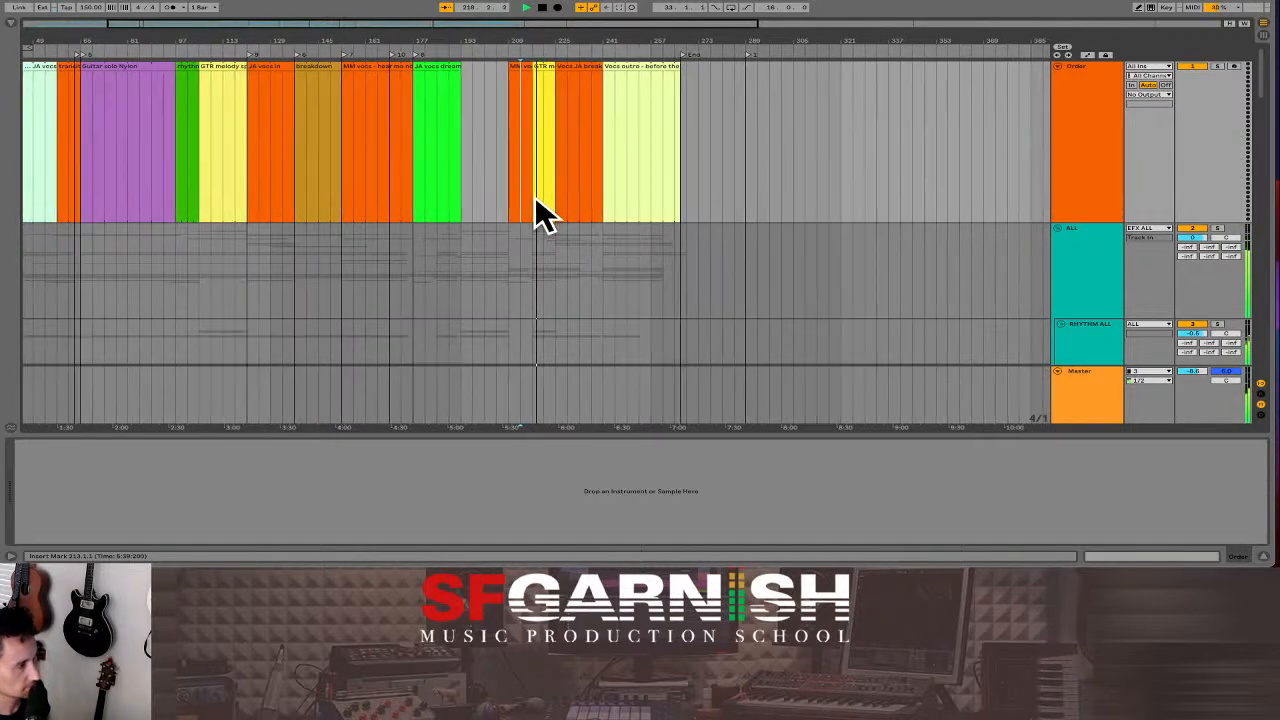
scroll(535, 198, "down", 6)
scroll(535, 197, "down", 2)
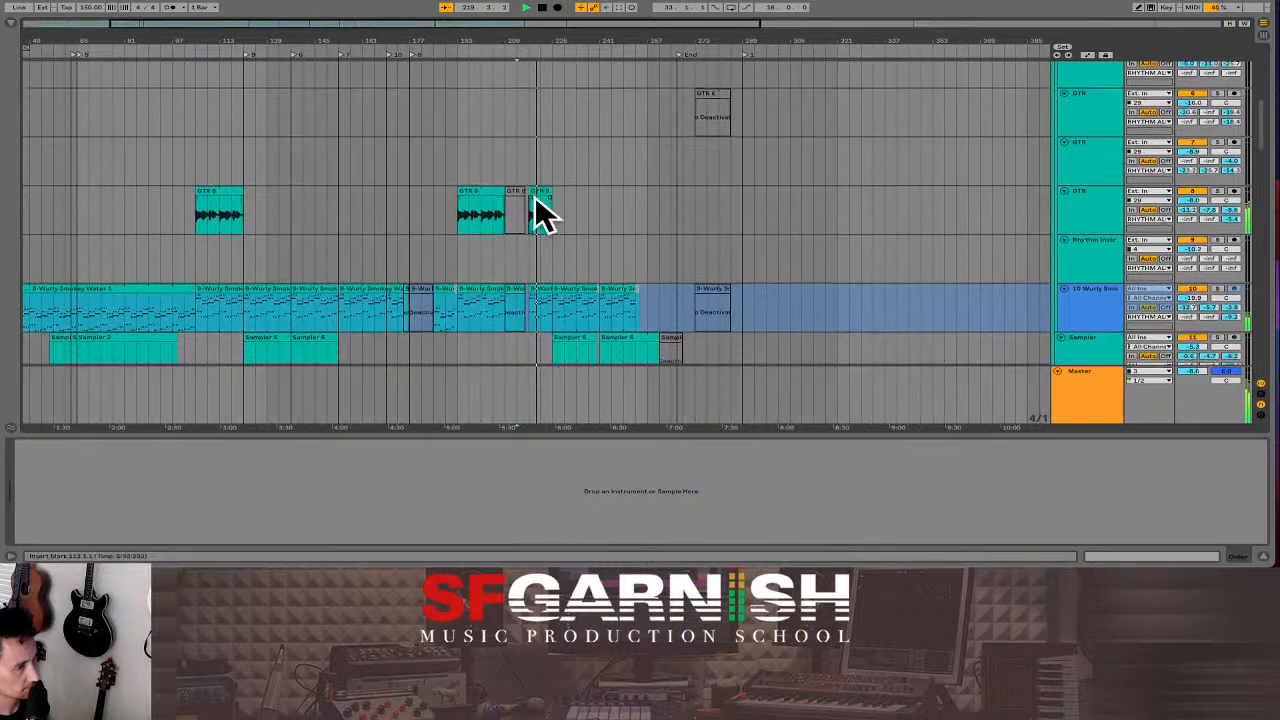
scroll(535, 210, "down", 5)
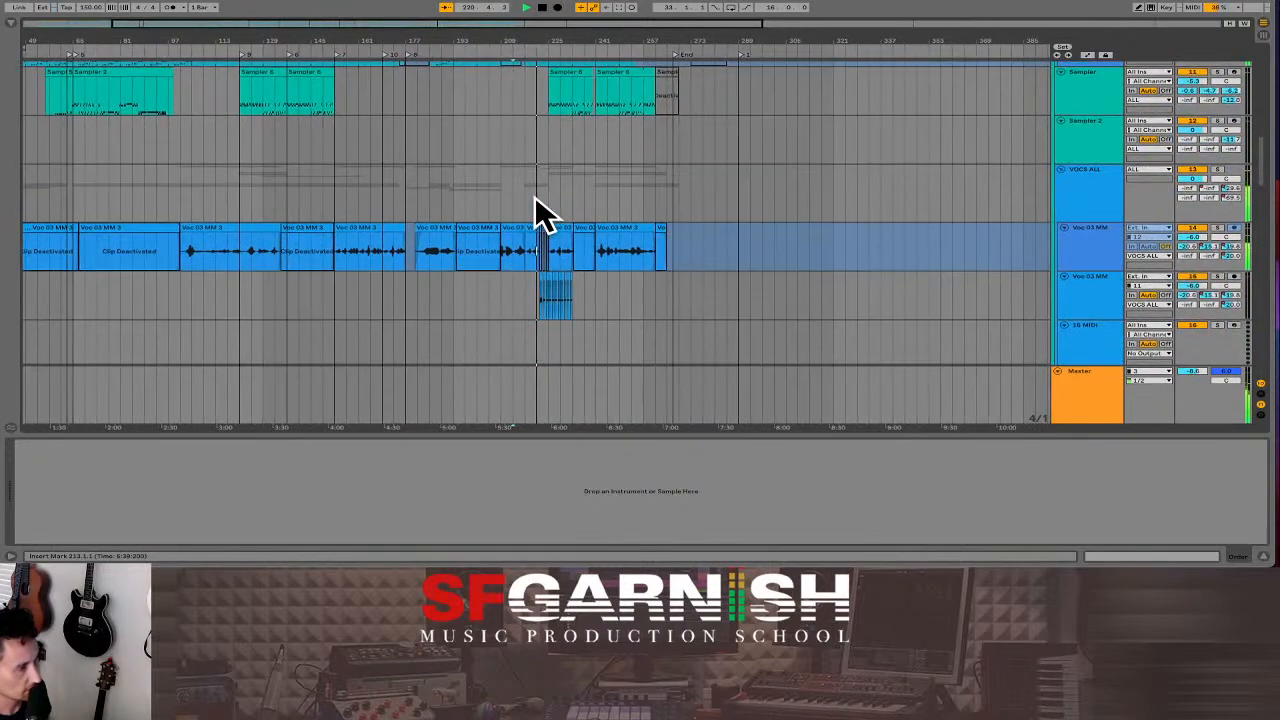
key("space")
- Unfreeze the upper Voc 03 MM track so its clips around bar 217 can be edited
left_click(527, 258)
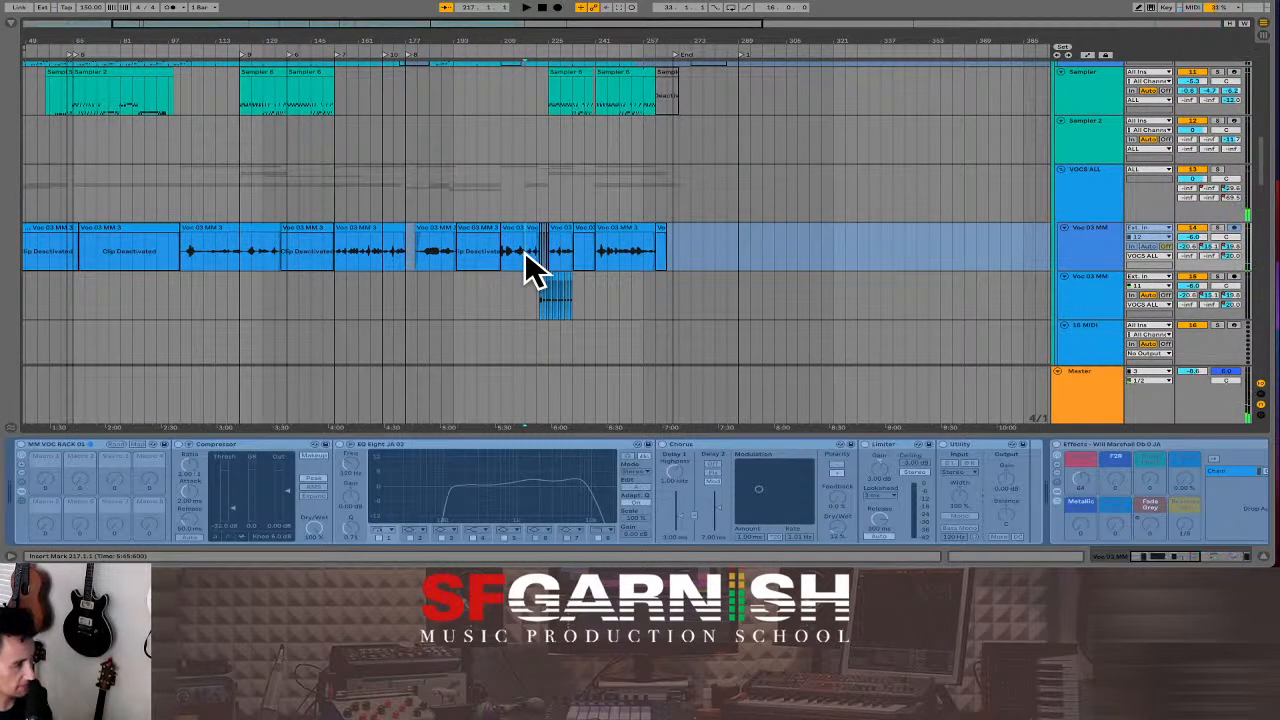
key("plus")
key("plus")
key("plus")
key("plus")
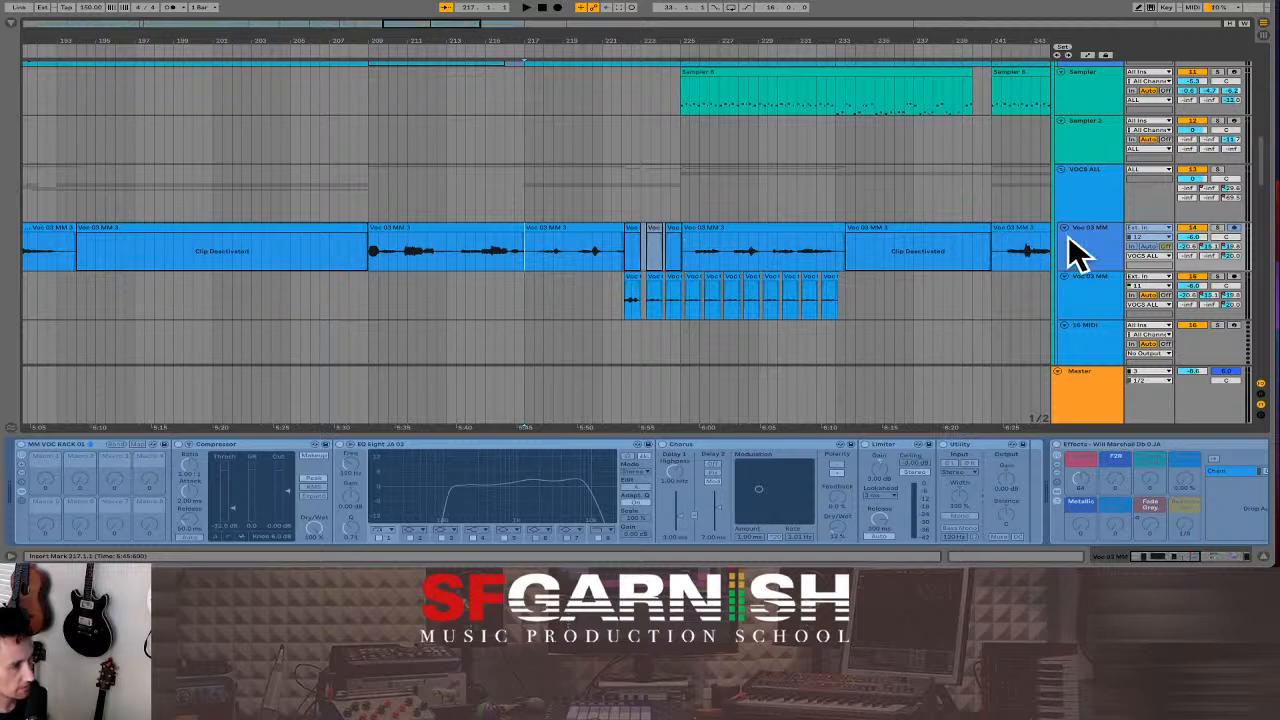
right_click(1105, 240)
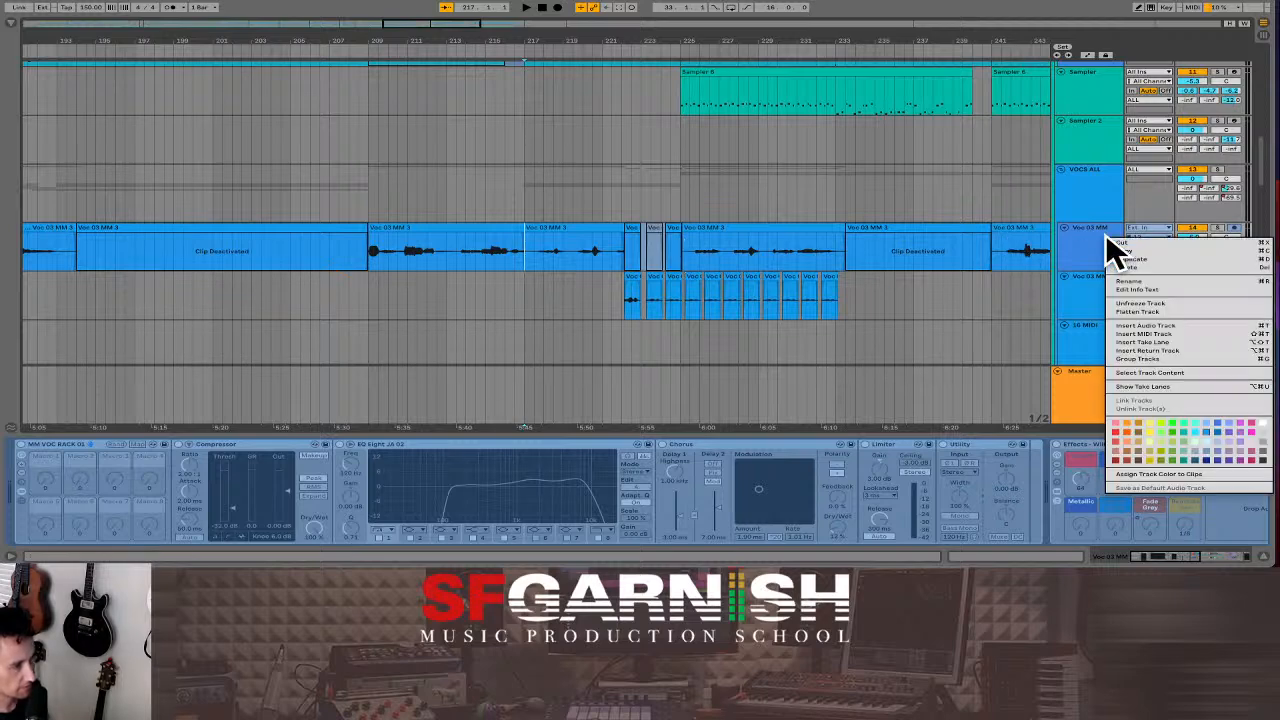
left_click(1222, 305)
- Extend the end of the Voc 03 MM clip from bar 209 about half a bar past bar 217 and play the join
left_click(516, 229)
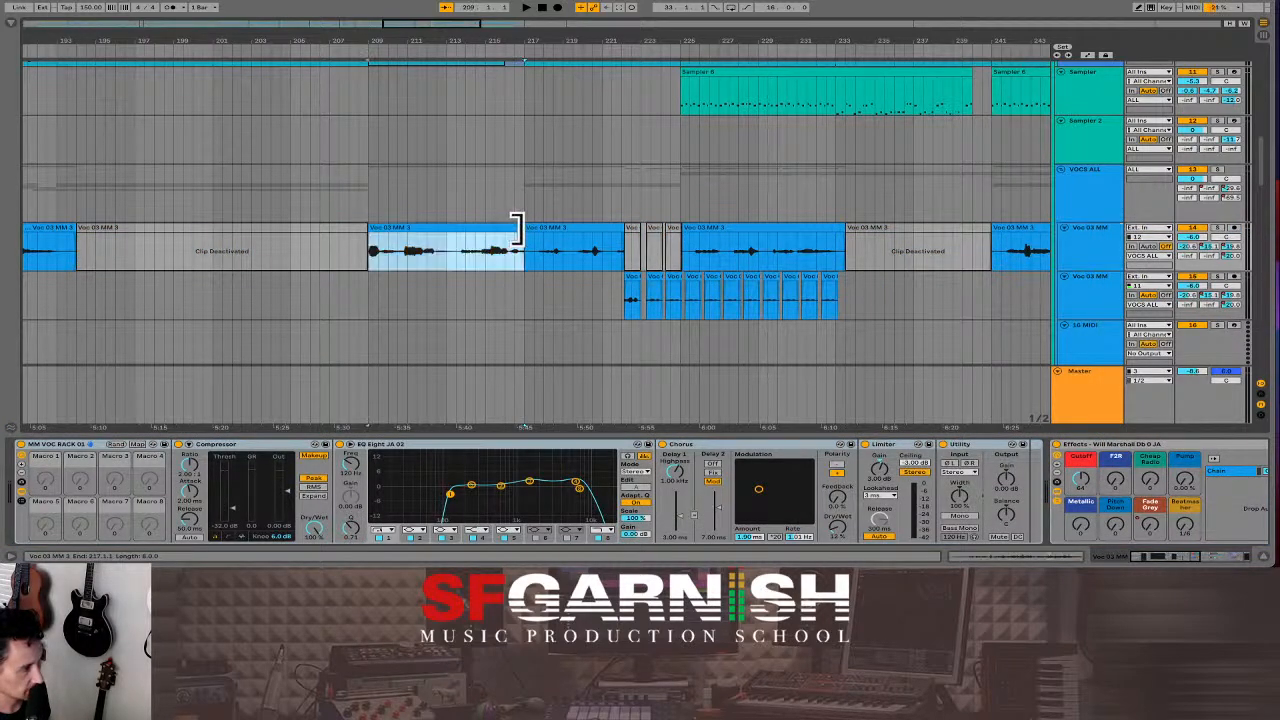
left_click_drag(516, 229, 537, 246)
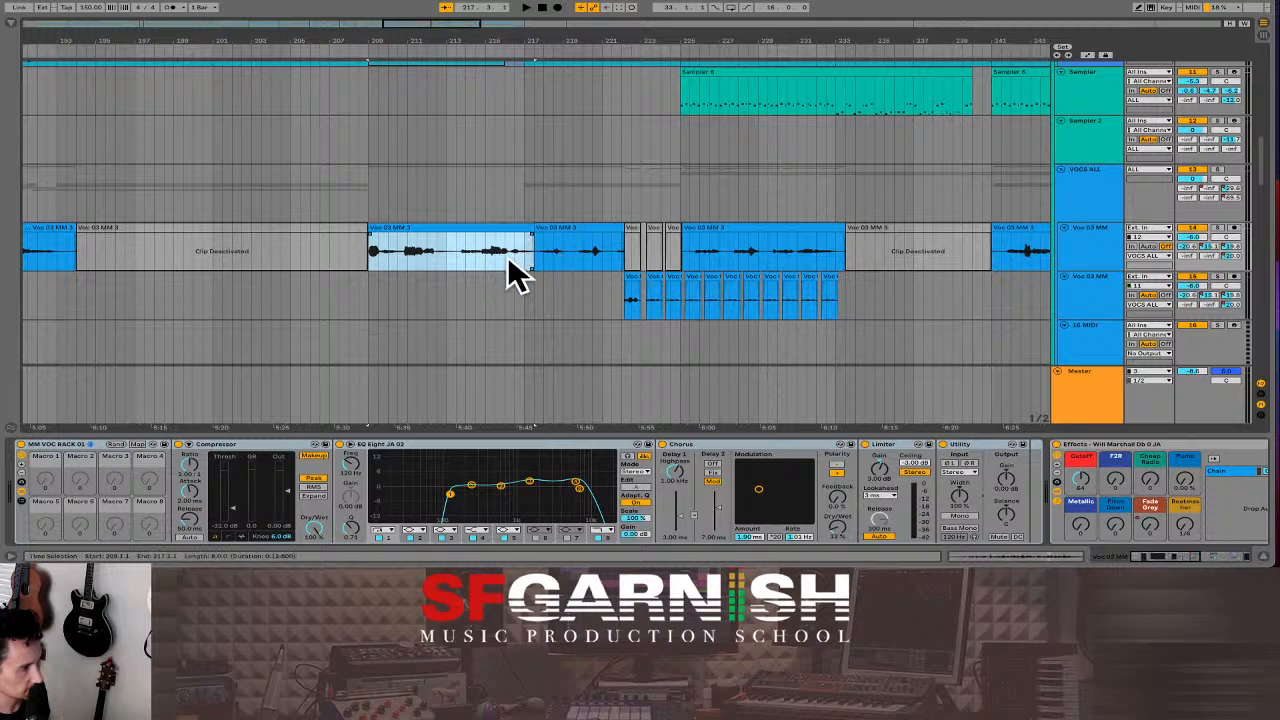
left_click(514, 271)
key("space")
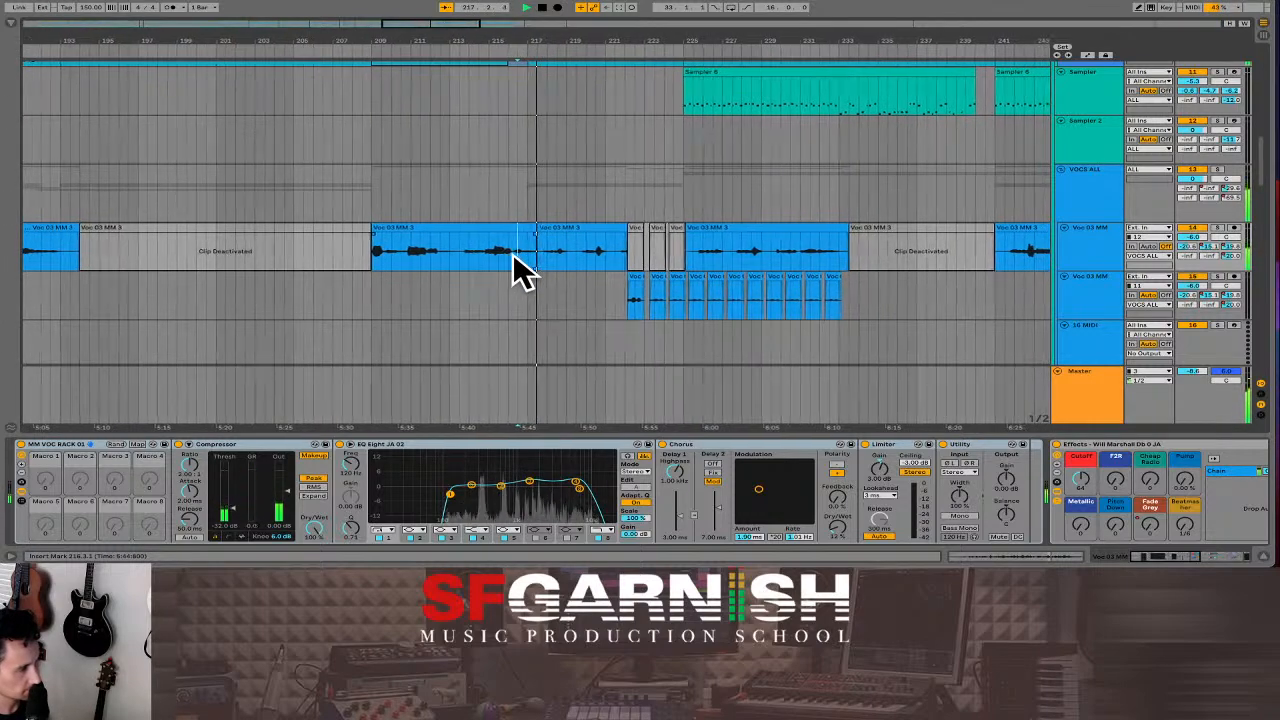
- Stop playback, extend the same vocal clip's end into bar 219, and play the join from bar 216
key("plus")
key("plus")
key("plus")
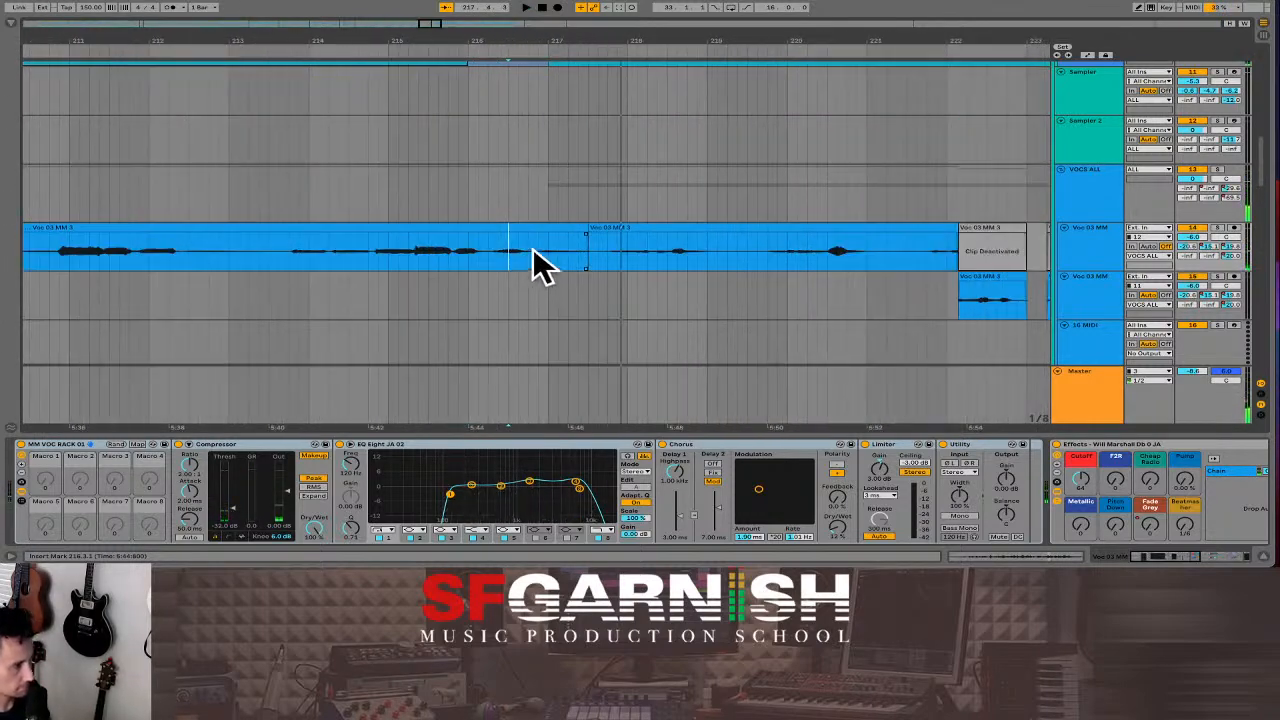
left_click_drag(579, 229, 745, 228)
left_click(482, 254)
key("space")
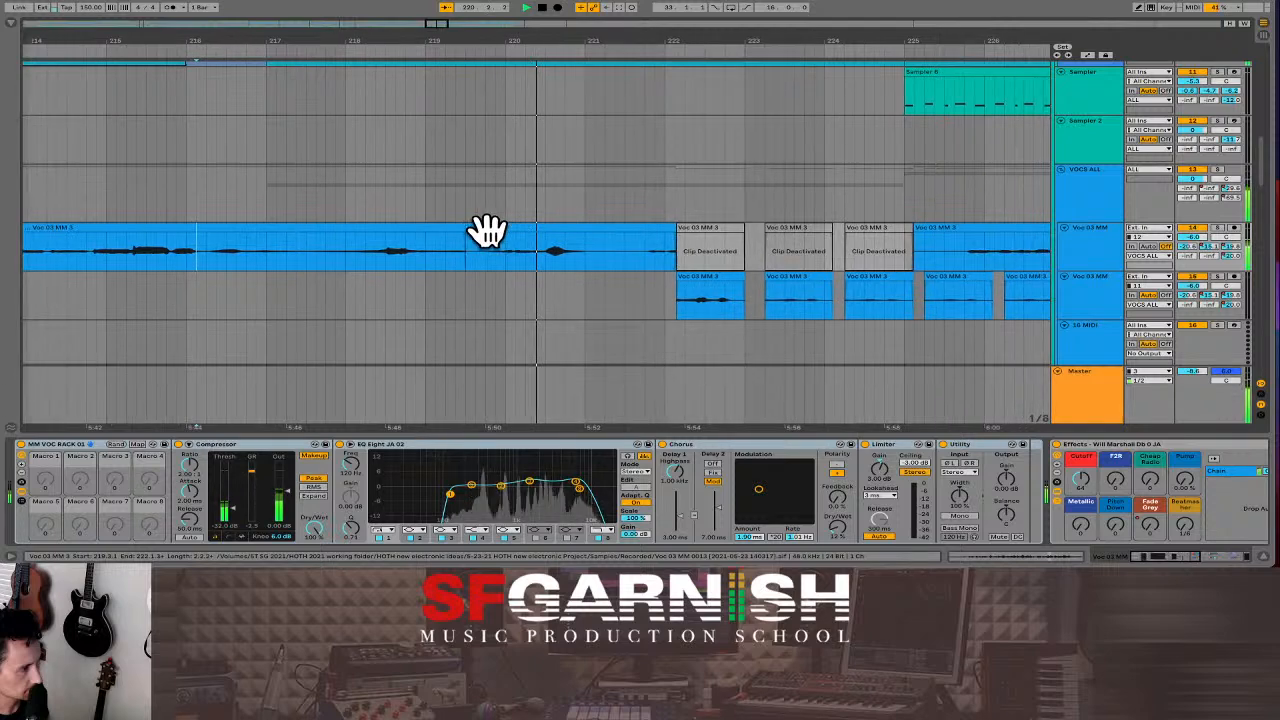
- Extend the vocal clip's end slightly past the middle of bar 219 and play the result
left_click_drag(449, 229, 486, 229)
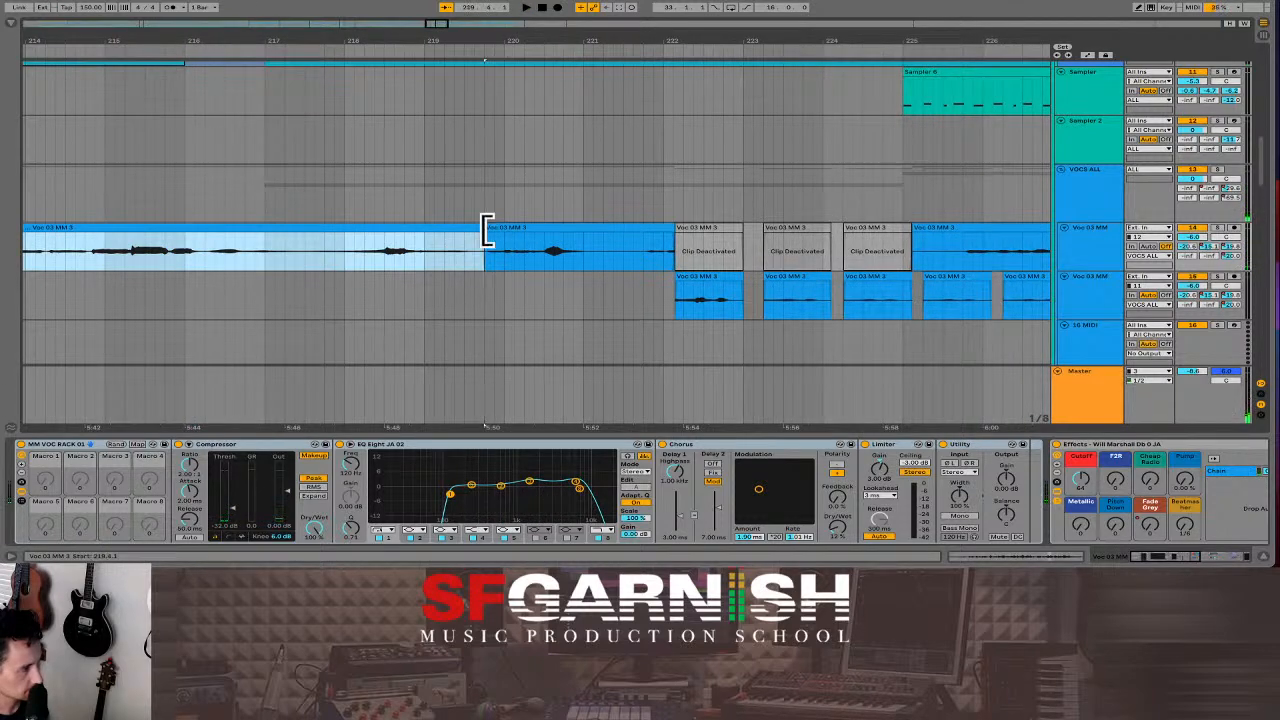
left_click(389, 262)
key("space")
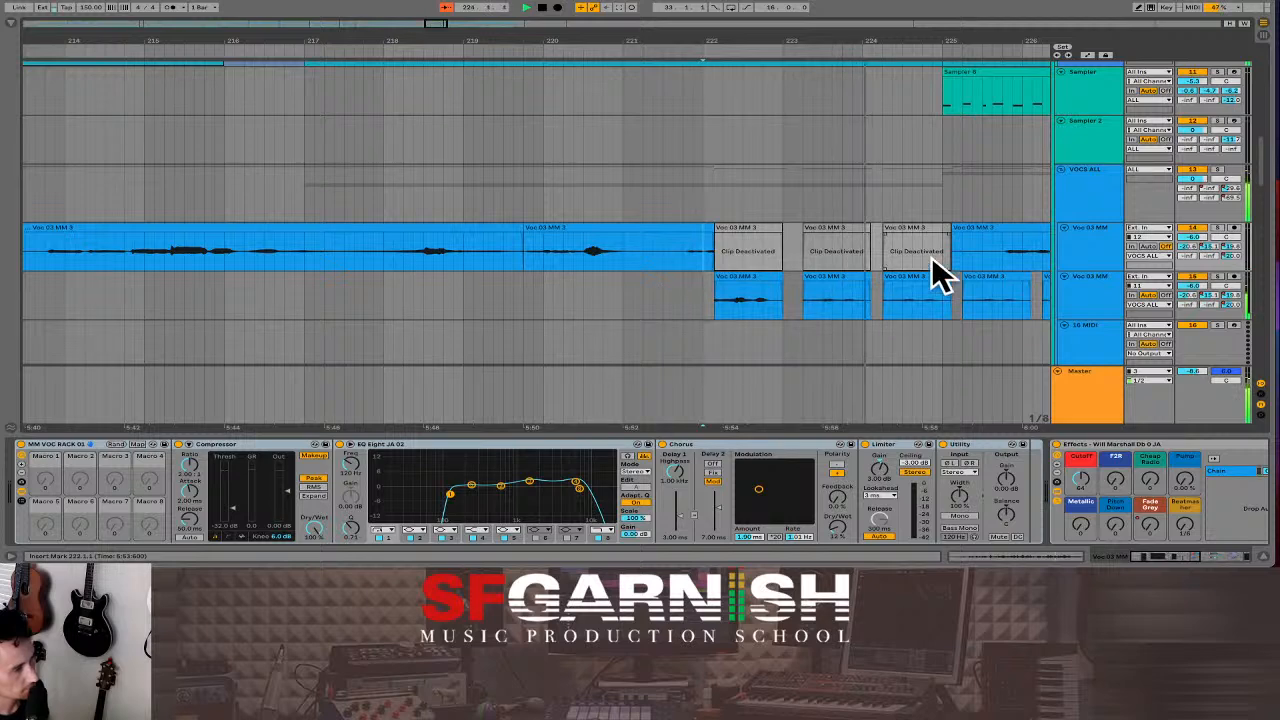
- Stop playback and freeze the upper Voc 03 MM track again
key("space")
left_click(1093, 235)
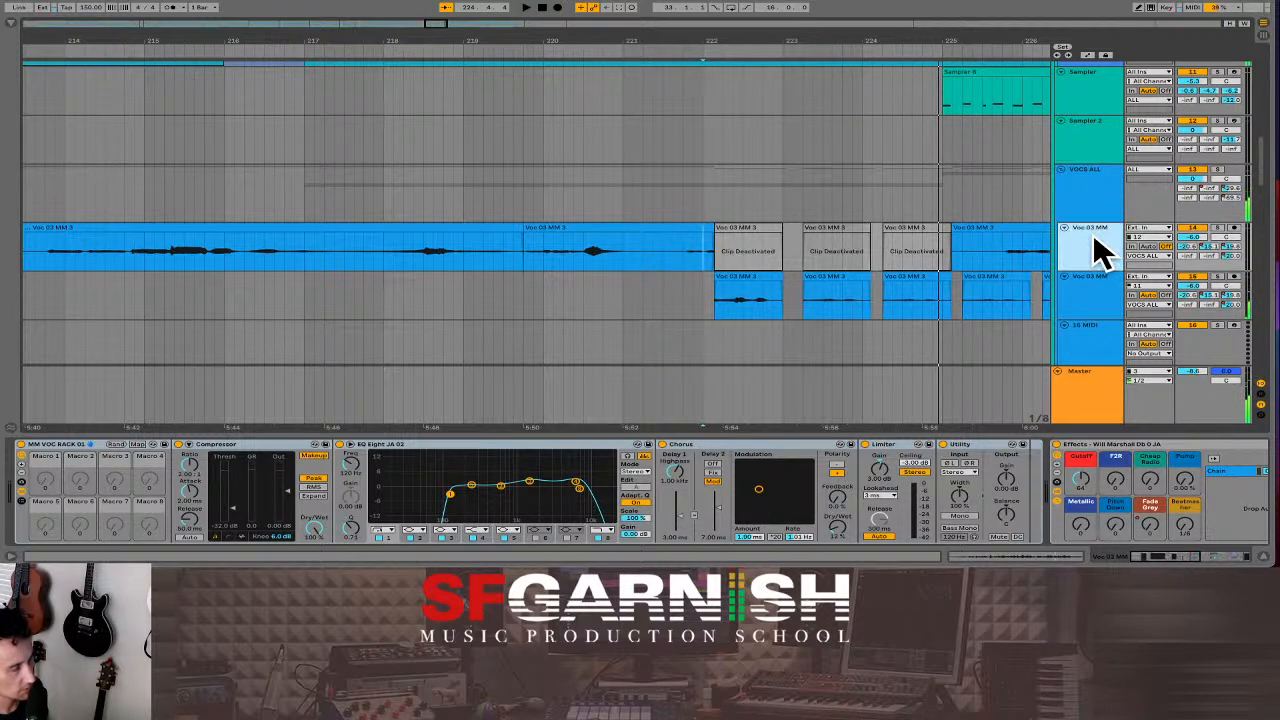
right_click(1093, 236)
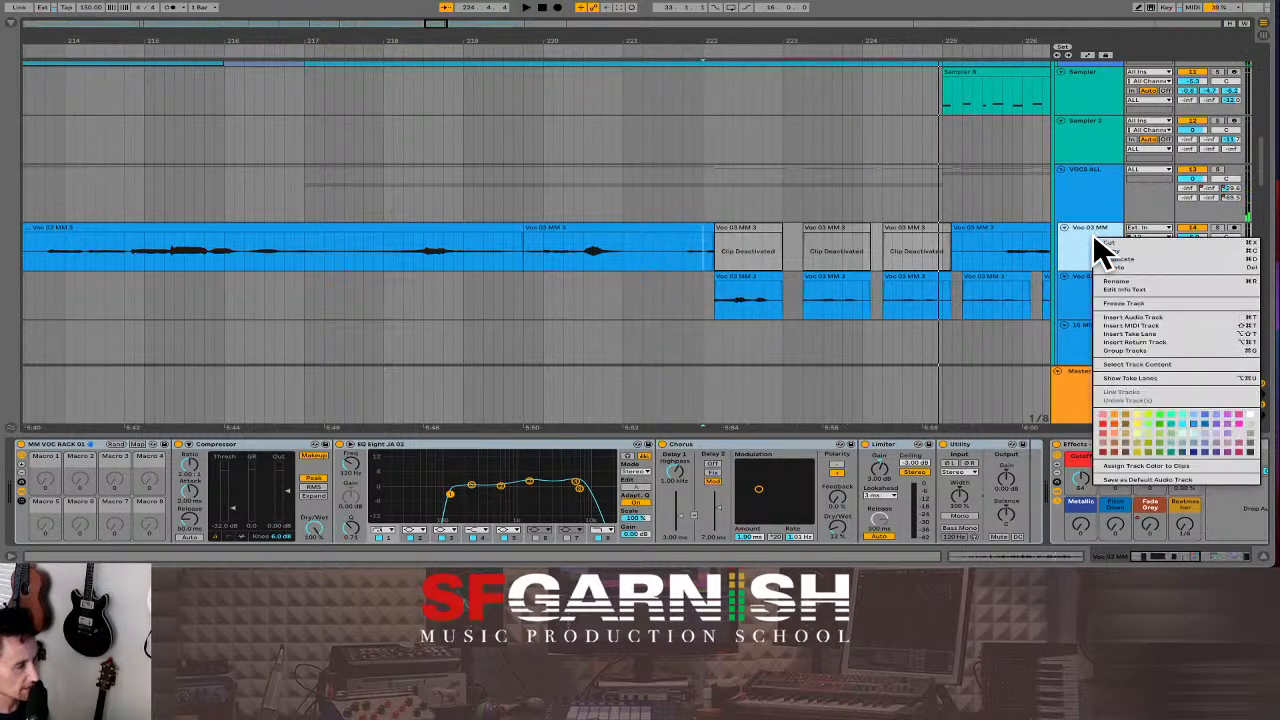
left_click(1140, 303)
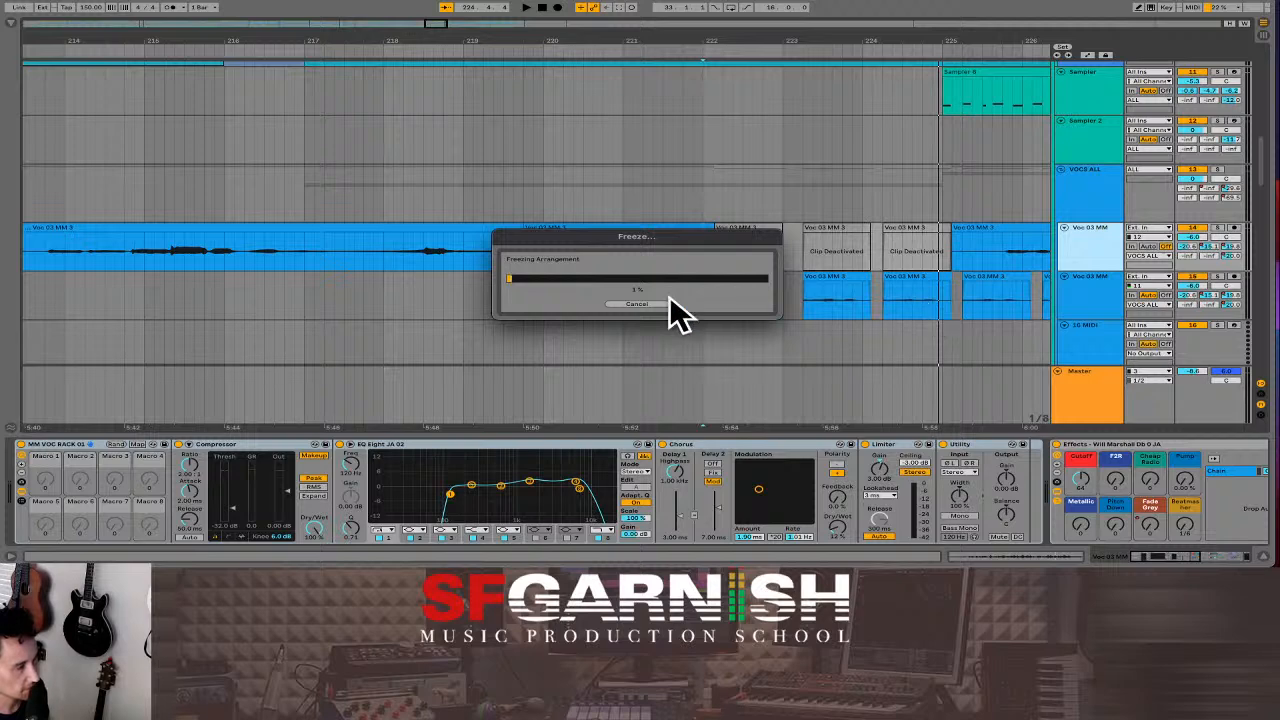